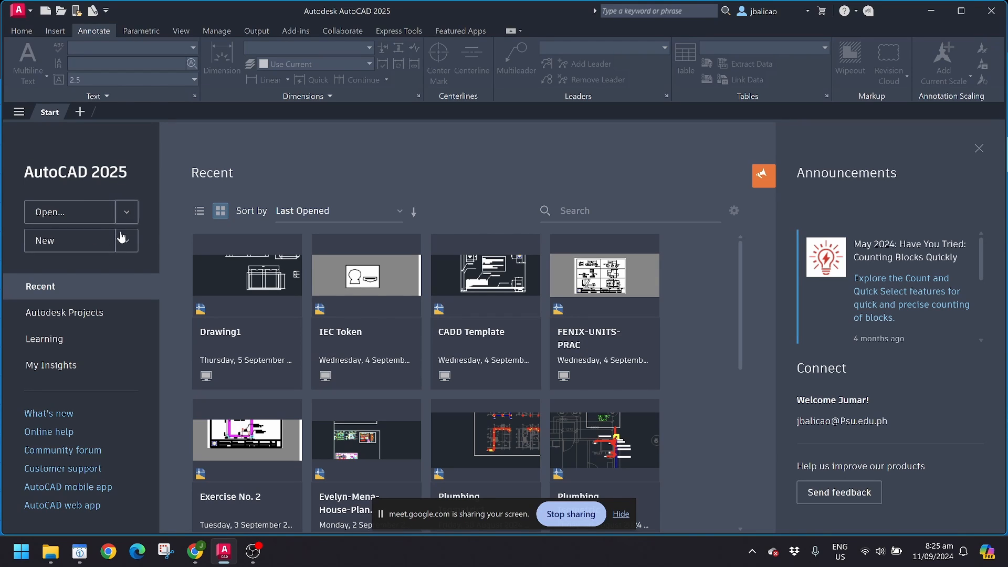
Step: From the Start page's New template list, create Drawing1 from acad.dwt
{"action": "left_click", "coordinate": [127, 216]}
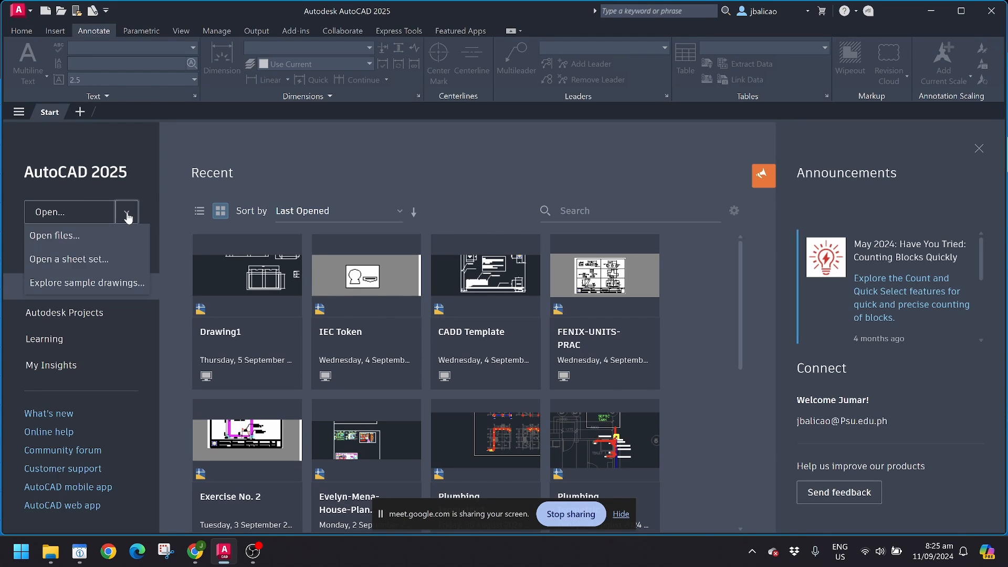
{"action": "left_click", "coordinate": [128, 215]}
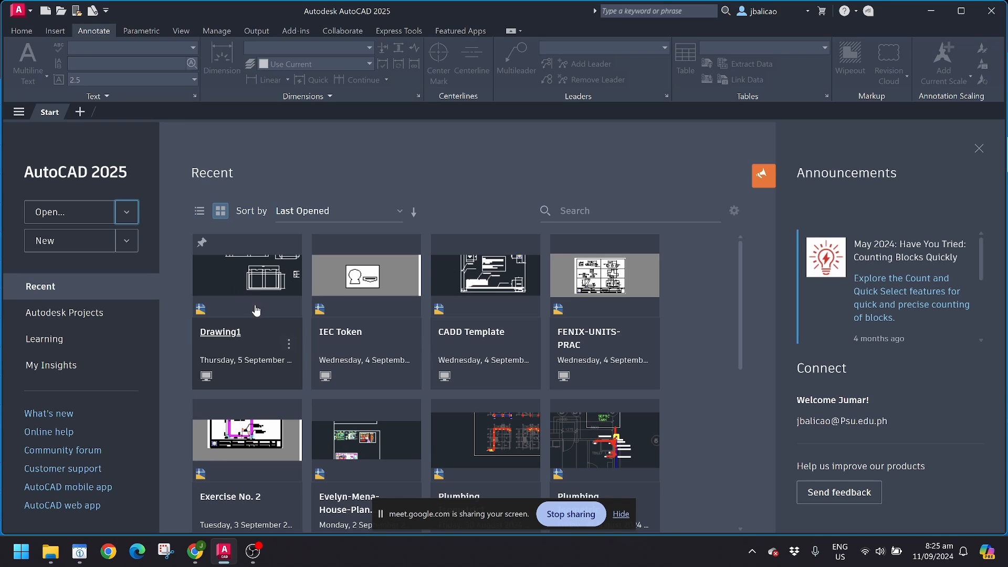
{"action": "left_click", "coordinate": [130, 242]}
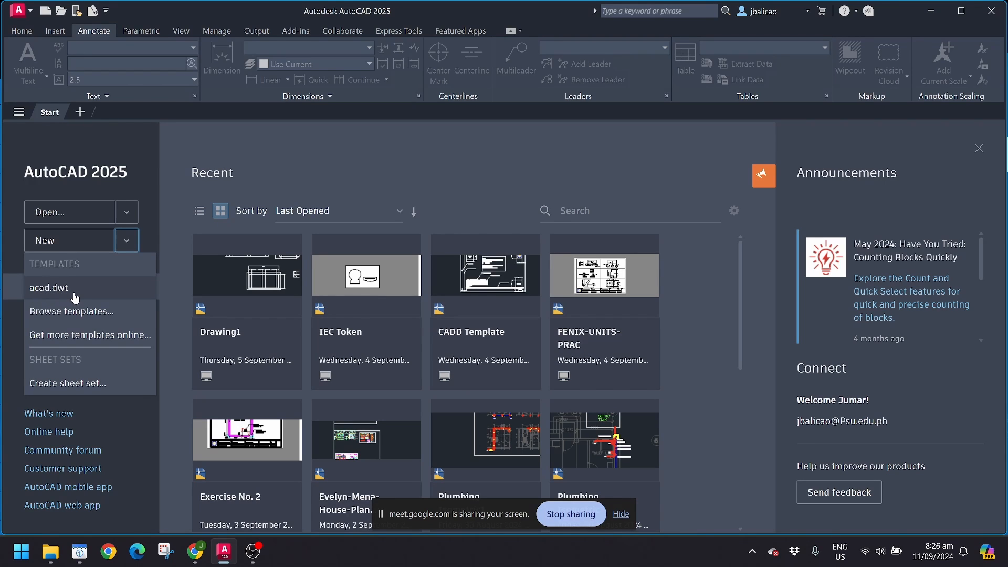
{"action": "left_click", "coordinate": [45, 242]}
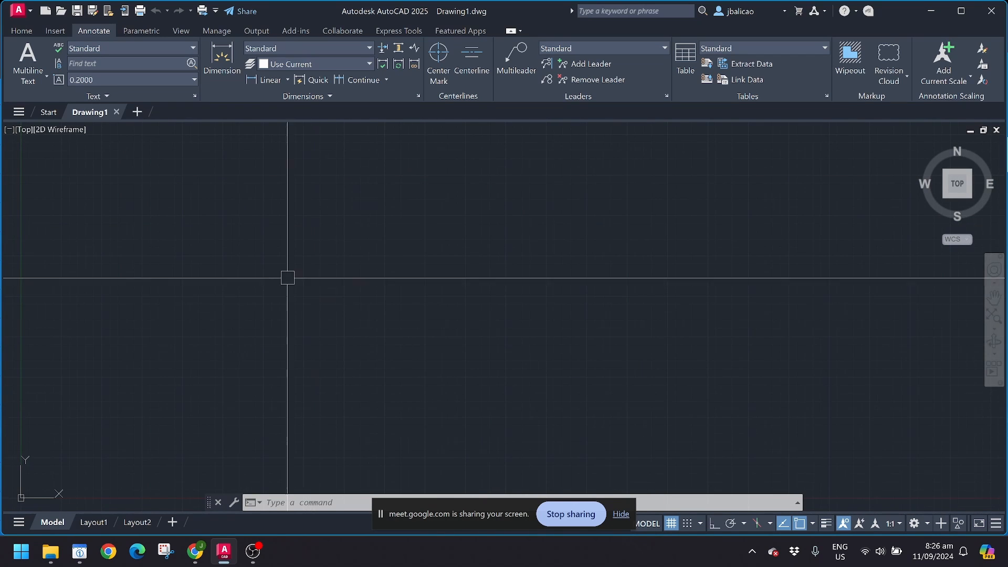
Step: Launch MouseHighlight through a Windows search for 'mouse', minimize its settings, and return to AutoCAD
{"action": "left_click", "coordinate": [49, 560]}
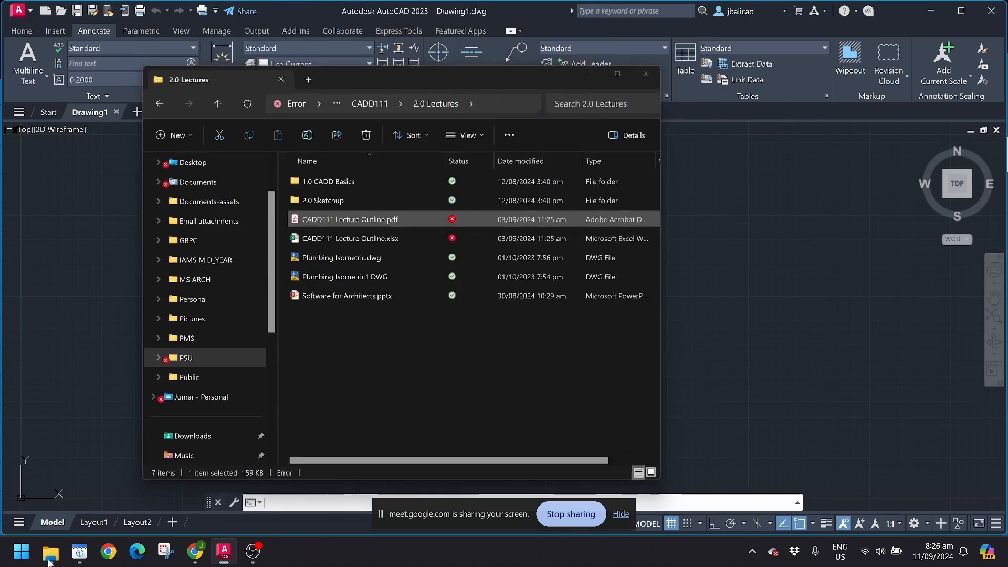
{"action": "left_click", "coordinate": [49, 557]}
{"action": "left_click", "coordinate": [22, 556]}
{"action": "type", "text": "mouse"}
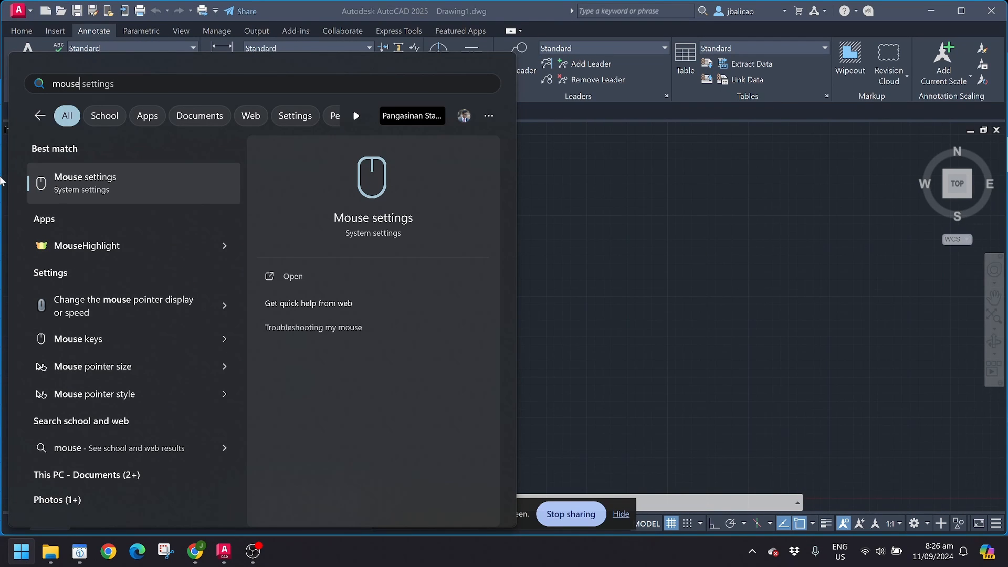
{"action": "left_click", "coordinate": [104, 251]}
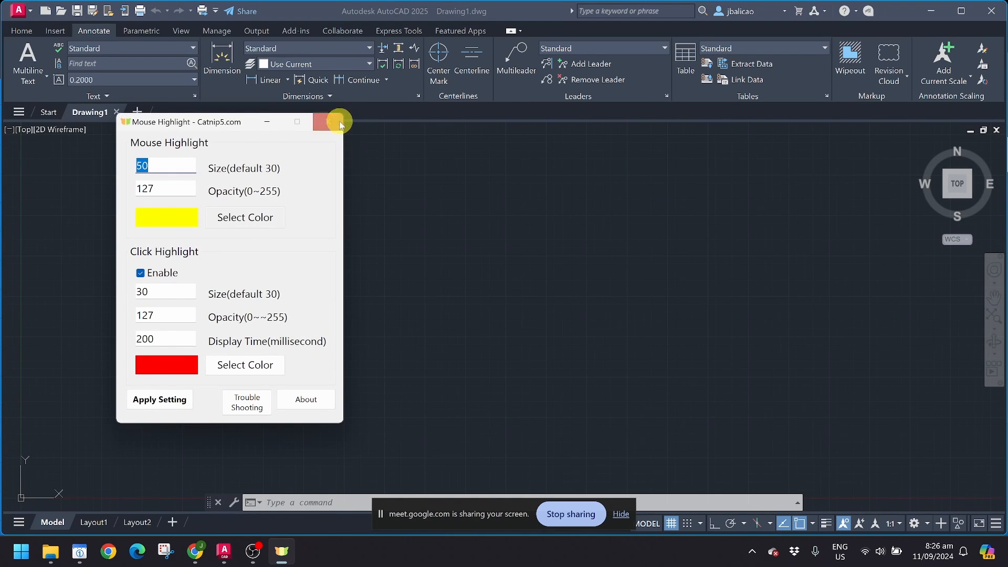
{"action": "left_click", "coordinate": [267, 123]}
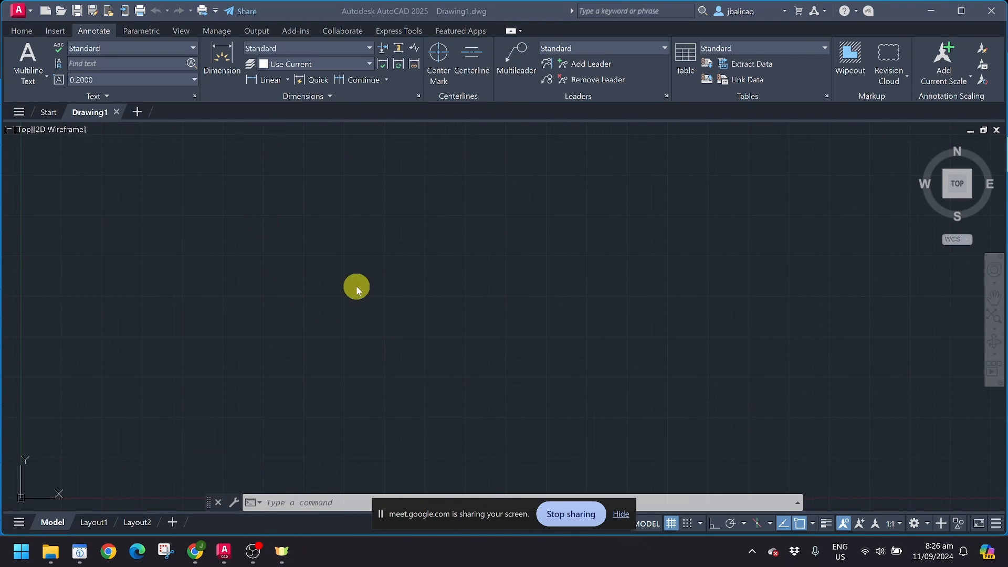
{"action": "left_click", "coordinate": [605, 277]}
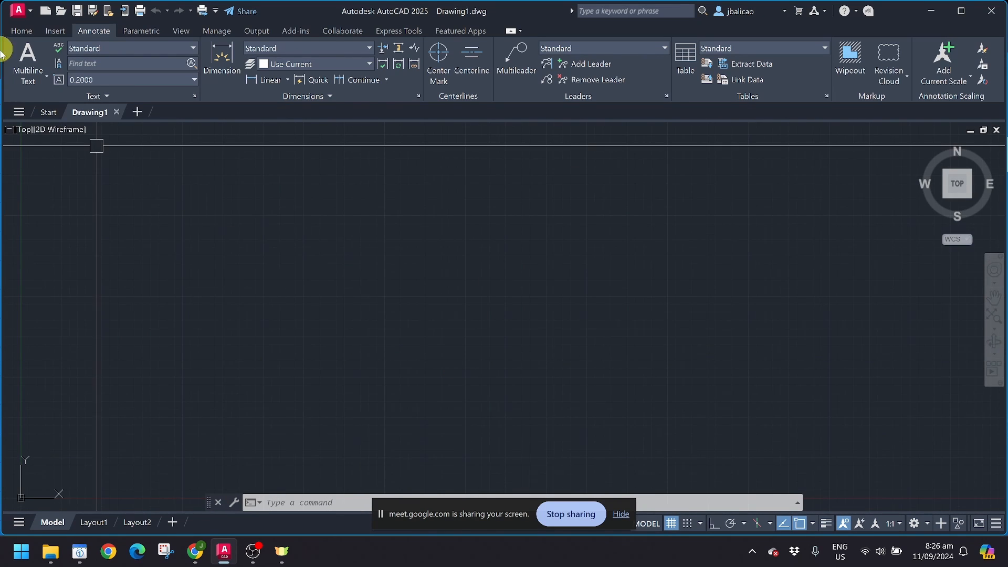
Step: Browse the Home, Insert, Annotate and Parametric ribbon tabs, ending back on Home
{"action": "left_click", "coordinate": [22, 31]}
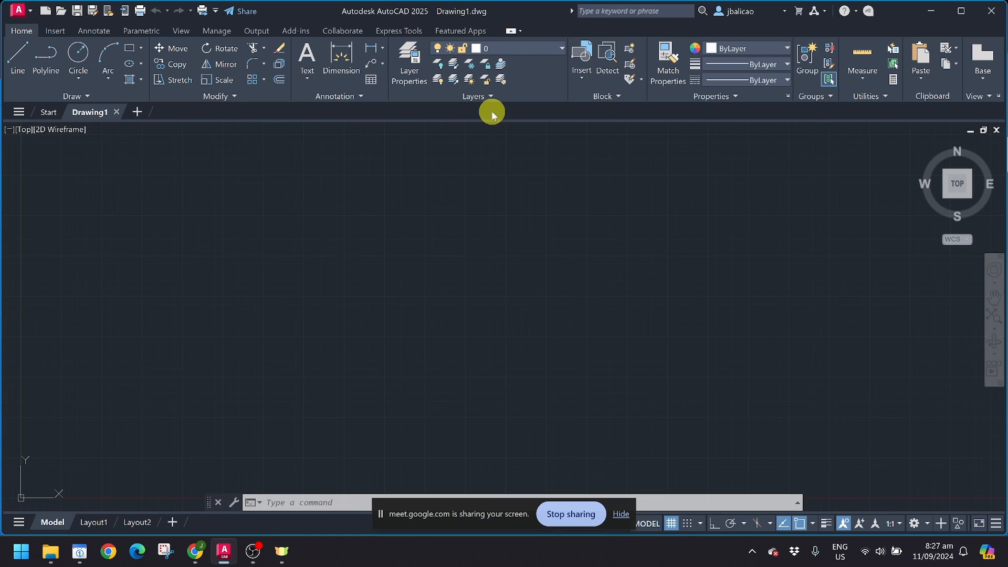
{"action": "left_click", "coordinate": [51, 31]}
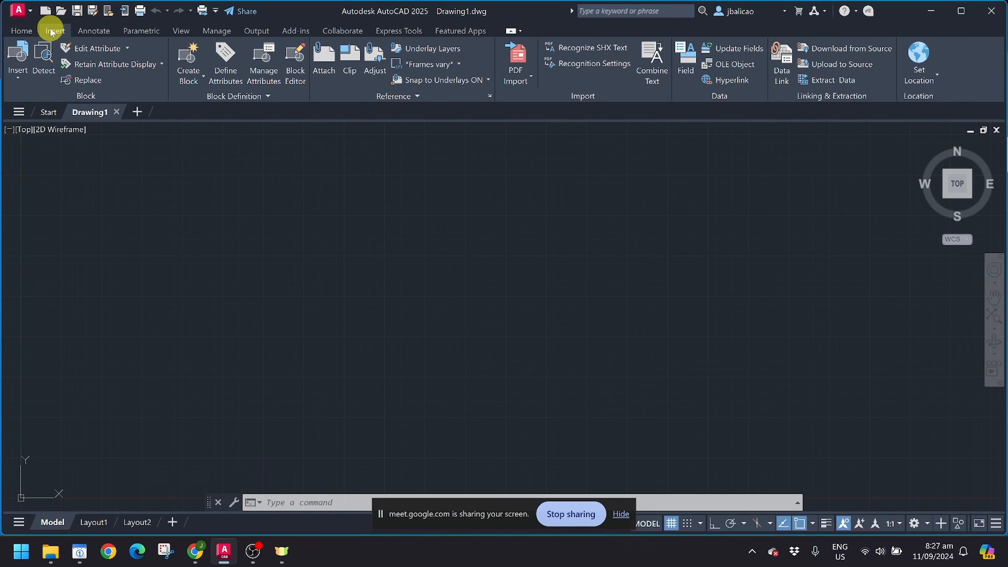
{"action": "left_click", "coordinate": [93, 31]}
{"action": "left_click", "coordinate": [138, 33]}
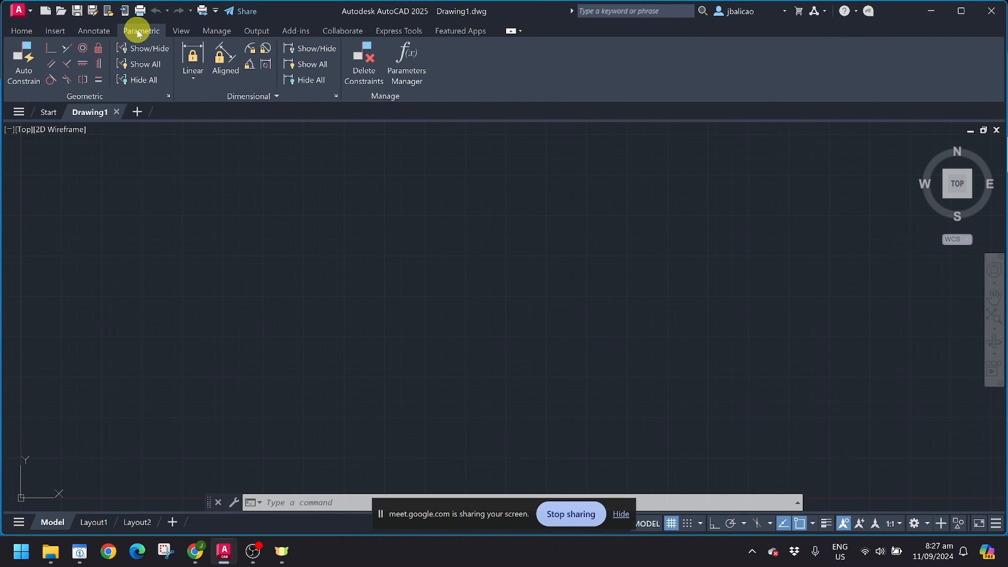
{"action": "left_click", "coordinate": [95, 32]}
{"action": "left_click", "coordinate": [52, 30]}
{"action": "left_click", "coordinate": [94, 31]}
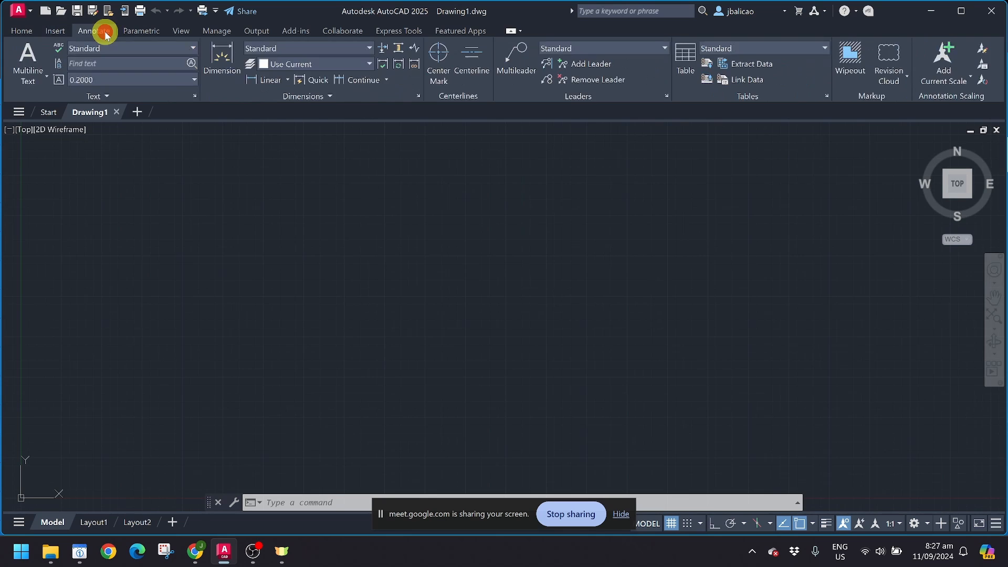
{"action": "left_click", "coordinate": [21, 30]}
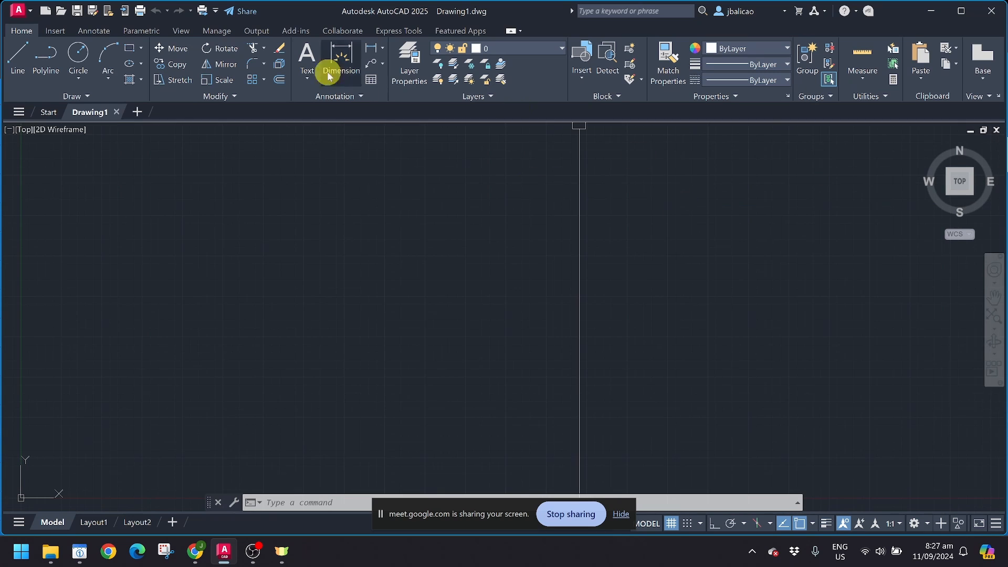
{"action": "left_click", "coordinate": [56, 31]}
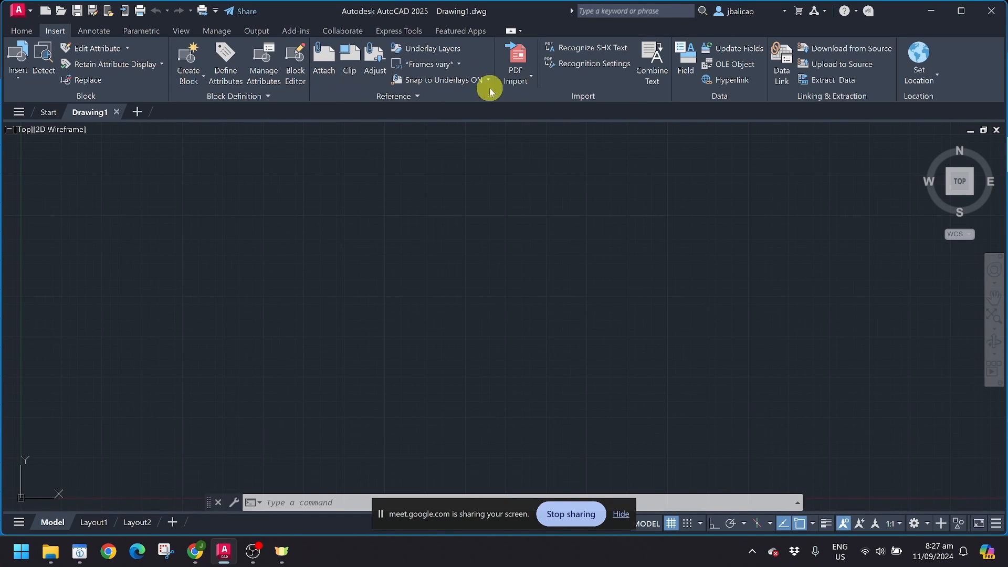
{"action": "left_click", "coordinate": [95, 33]}
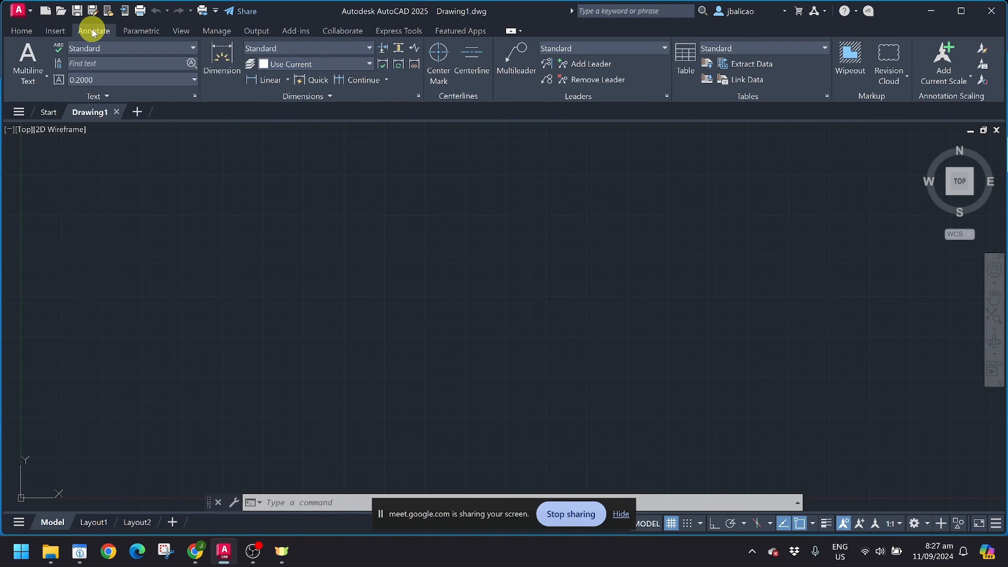
{"action": "left_click", "coordinate": [56, 33]}
{"action": "left_click", "coordinate": [22, 31]}
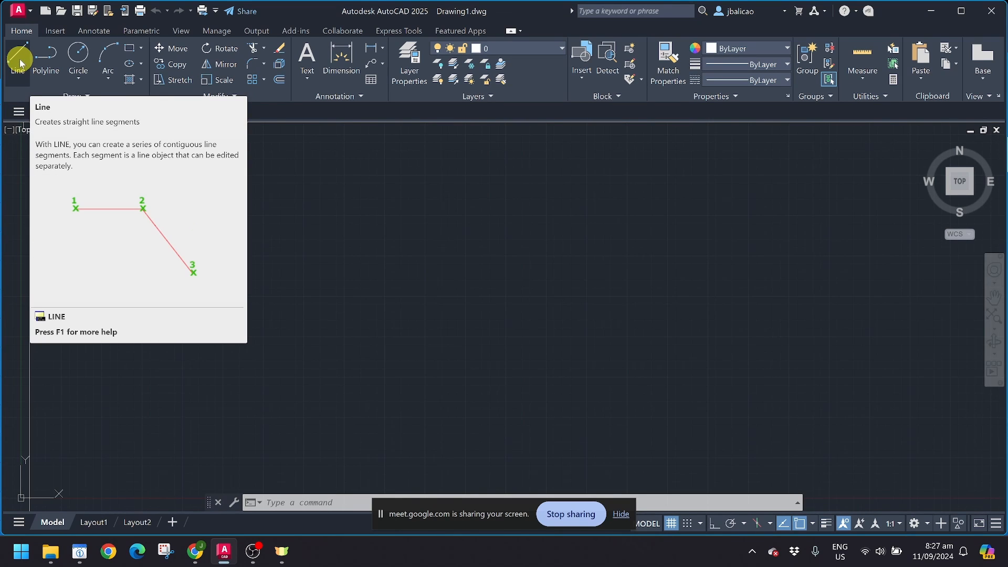
Step: Start the LINE command (alias L) and set its first point at 0,0
{"action": "left_click", "coordinate": [21, 63]}
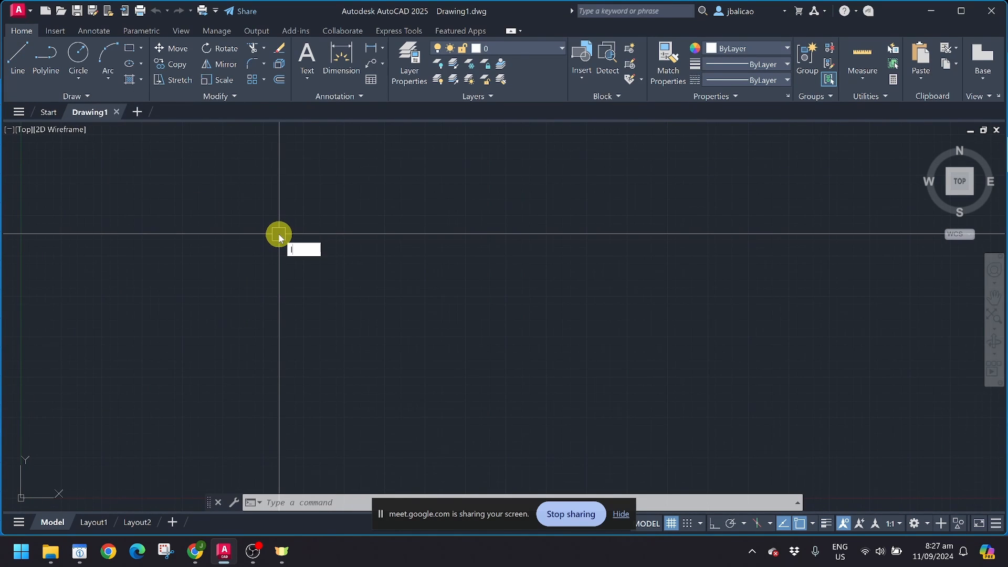
{"action": "type", "text": "L"}
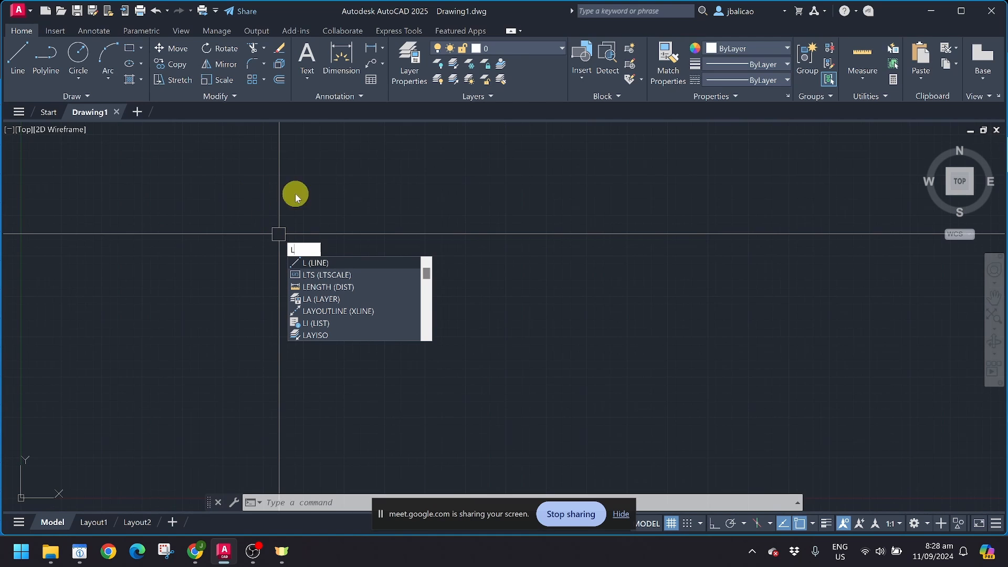
{"action": "left_click", "coordinate": [310, 263]}
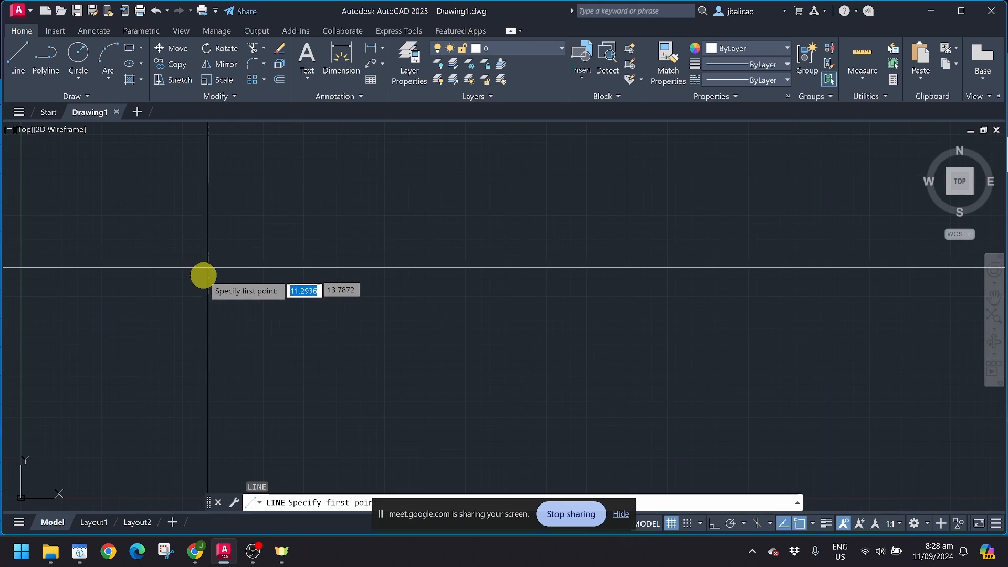
{"action": "mouse_move", "coordinate": [203, 273]}
{"action": "middle_mouse_down"}
{"action": "mouse_move", "coordinate": [202, 288]}
{"action": "mouse_move", "coordinate": [341, 213]}
{"action": "middle_mouse_up"}
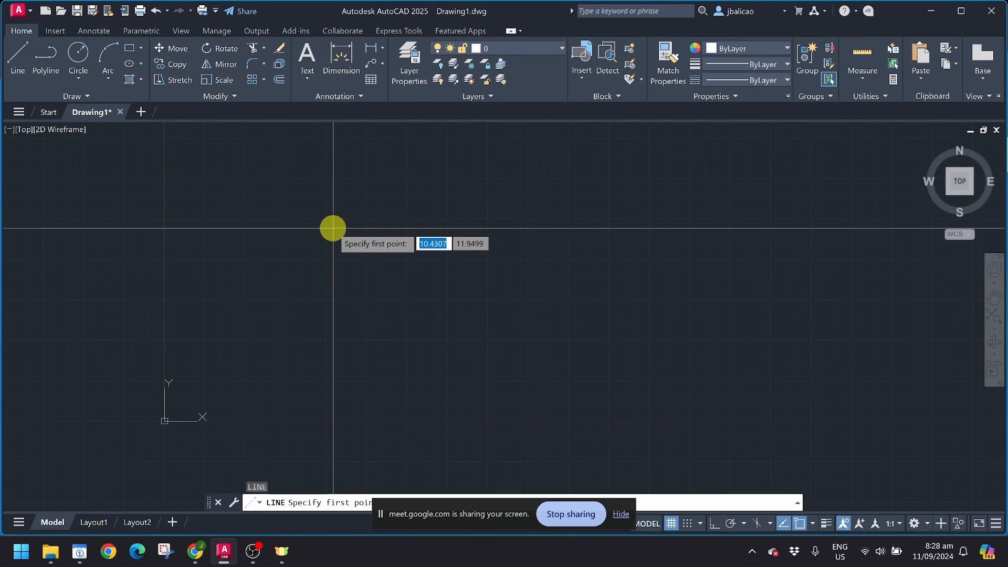
{"action": "type", "text": "0"}
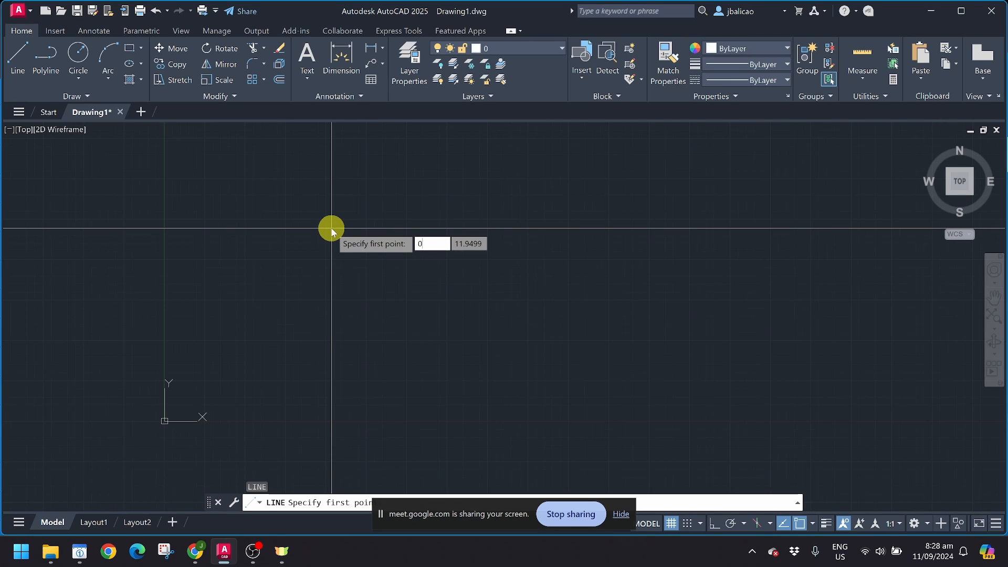
{"action": "key", "text": "Tab"}
{"action": "type", "text": "0"}
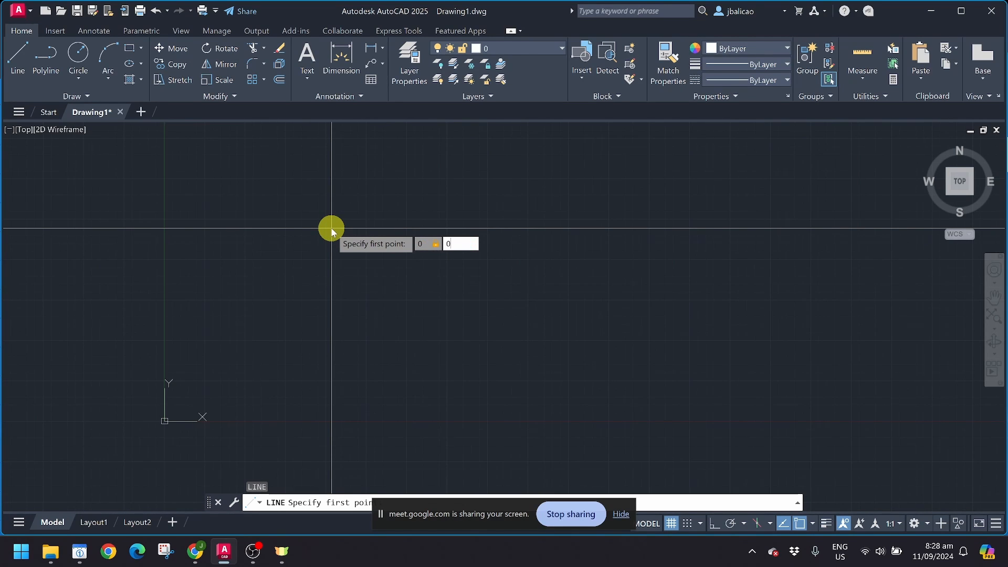
{"action": "key", "text": "Return"}
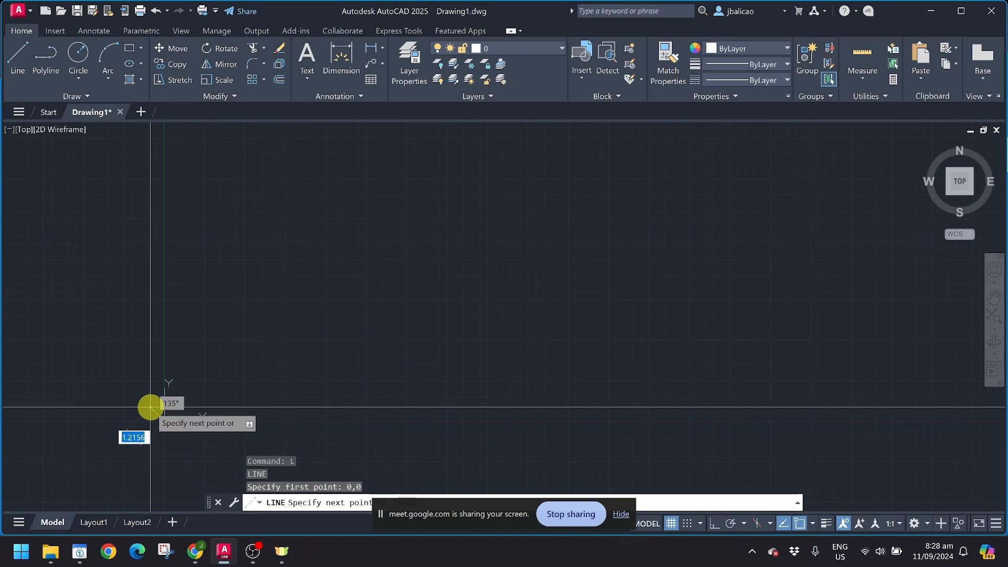
{"action": "middle_click_drag", "start_coordinate": [236, 381], "coordinate": [309, 297]}
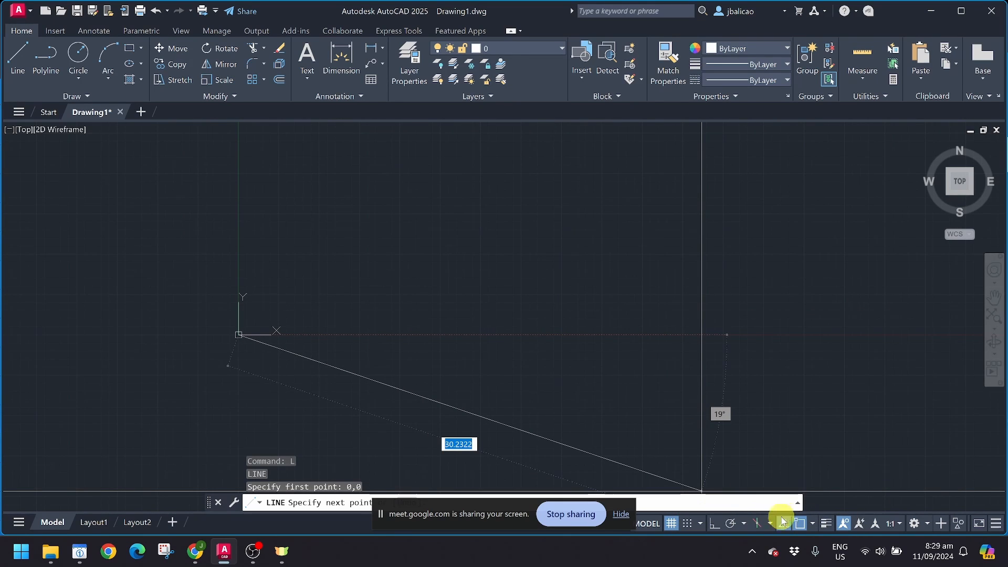
Step: With Ortho on, draw 5, 6, 5 line edges from the origin and close the rectangle with C
{"action": "left_click", "coordinate": [713, 524]}
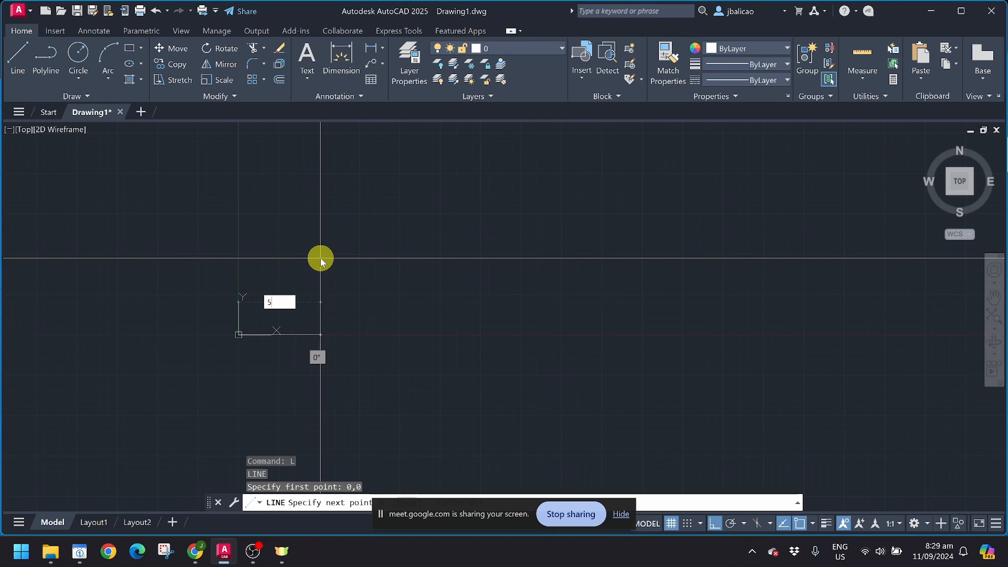
{"action": "key", "text": "F8"}
{"action": "type", "text": "5"}
{"action": "key", "text": "Return"}
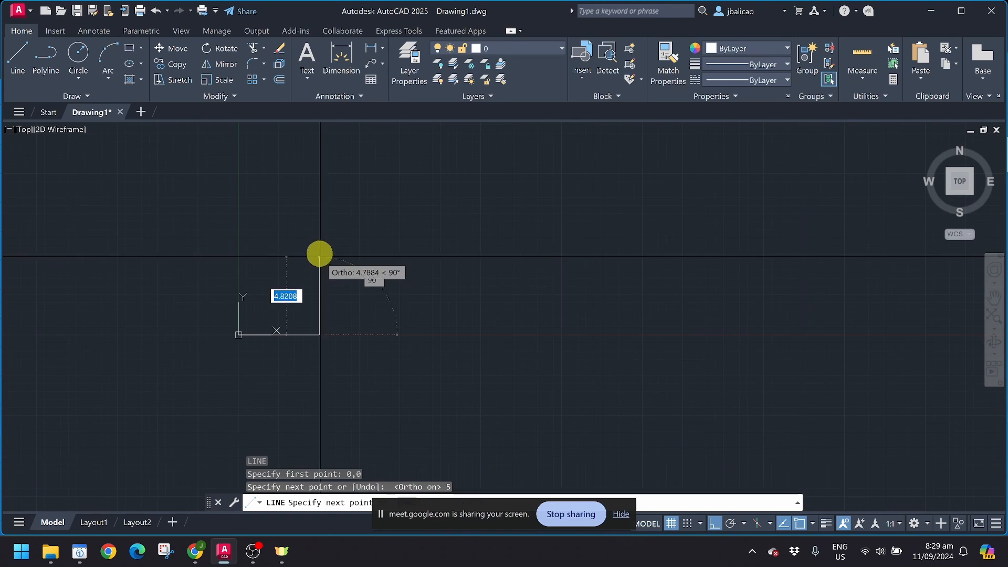
{"action": "scroll", "coordinate": [315, 226], "scroll_direction": "up", "scroll_amount": 4}
{"action": "scroll", "coordinate": [315, 229], "scroll_direction": "down", "scroll_amount": 2}
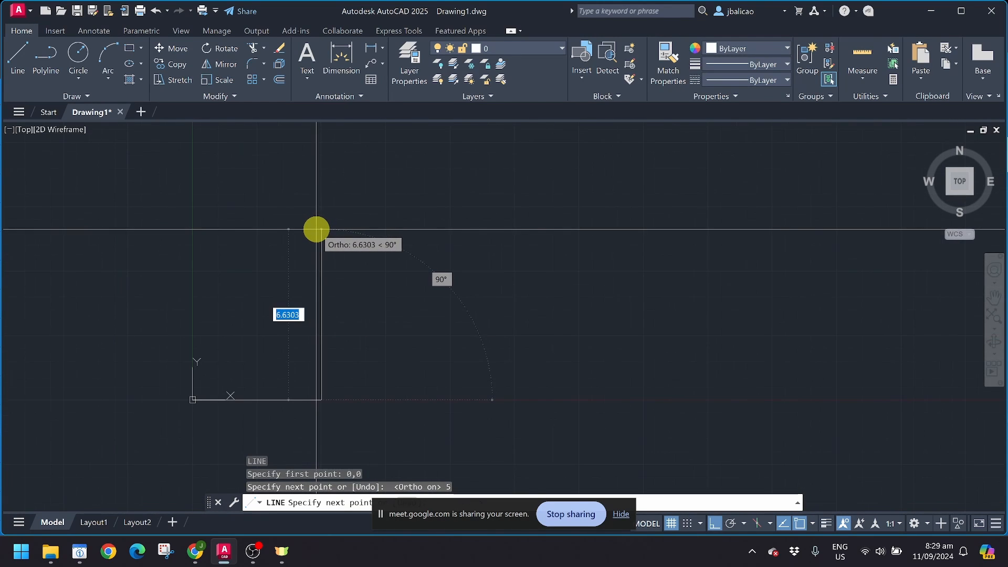
{"action": "type", "text": "6"}
{"action": "key", "text": "Return"}
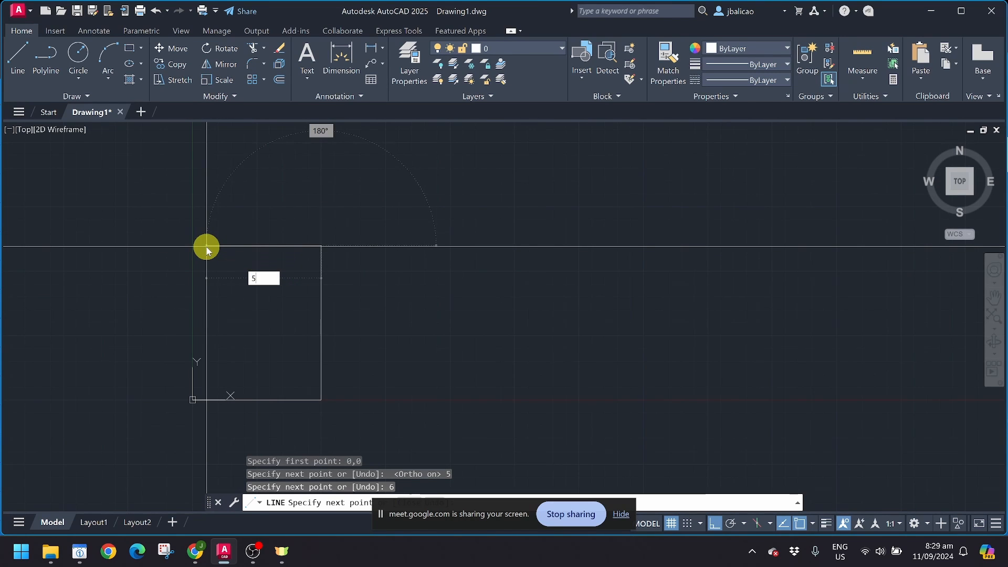
{"action": "key", "text": "Return"}
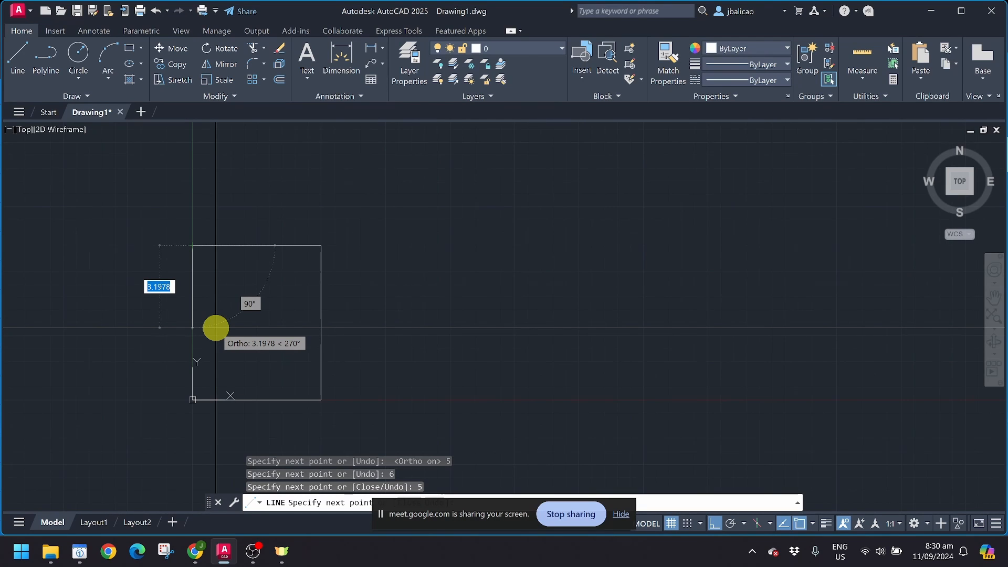
{"action": "type", "text": "c"}
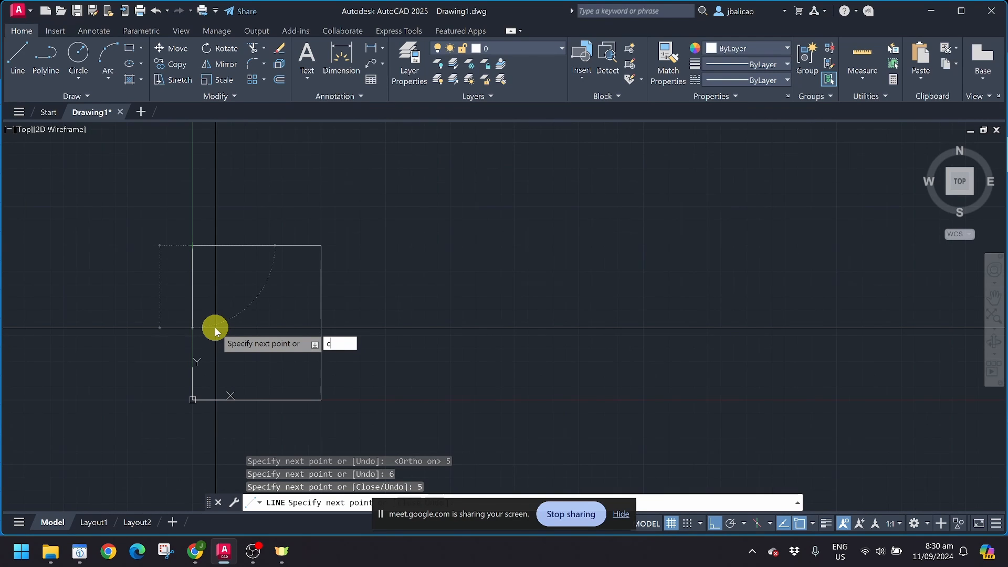
{"action": "key", "text": "Return"}
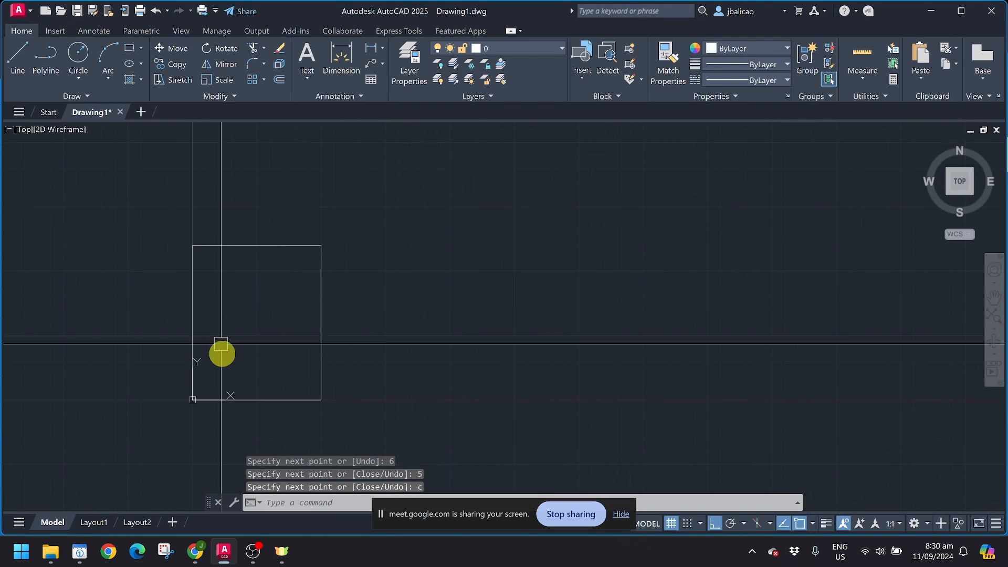
Step: Clear a stray selection of the left edge and pan to free space on the right
{"action": "left_click", "coordinate": [192, 323]}
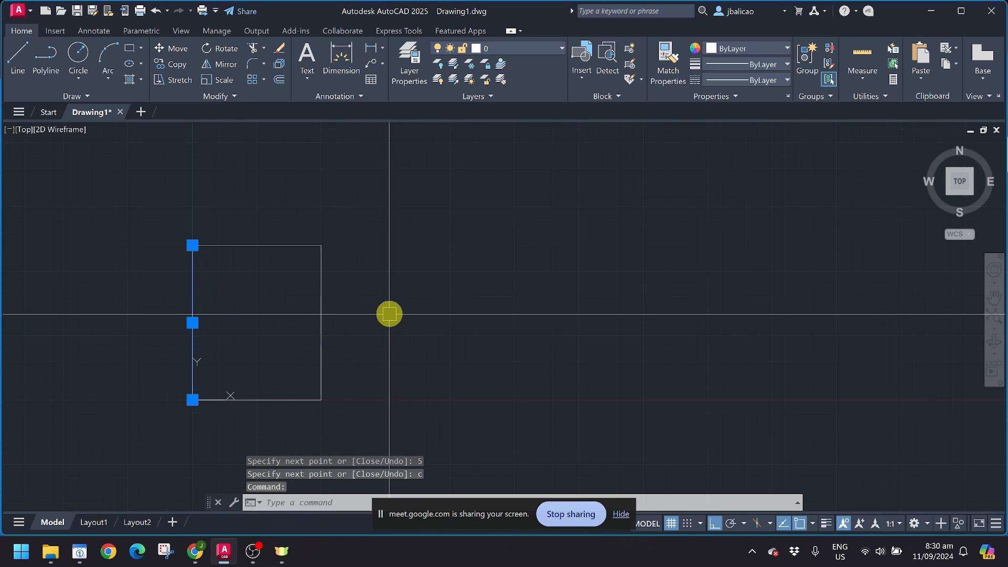
{"action": "key", "text": "Escape"}
{"action": "scroll", "coordinate": [385, 322], "scroll_direction": "down", "scroll_amount": 2}
{"action": "middle_click_drag", "start_coordinate": [385, 322], "coordinate": [292, 331]}
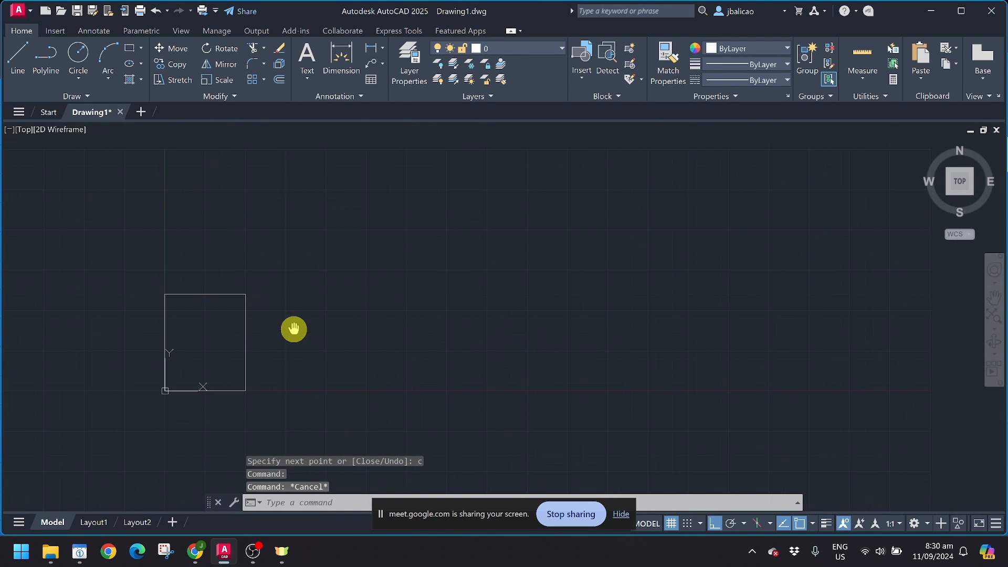
Step: With LINE, click ten corner points of an irregular outline beside the rectangle
{"action": "left_click", "coordinate": [20, 57]}
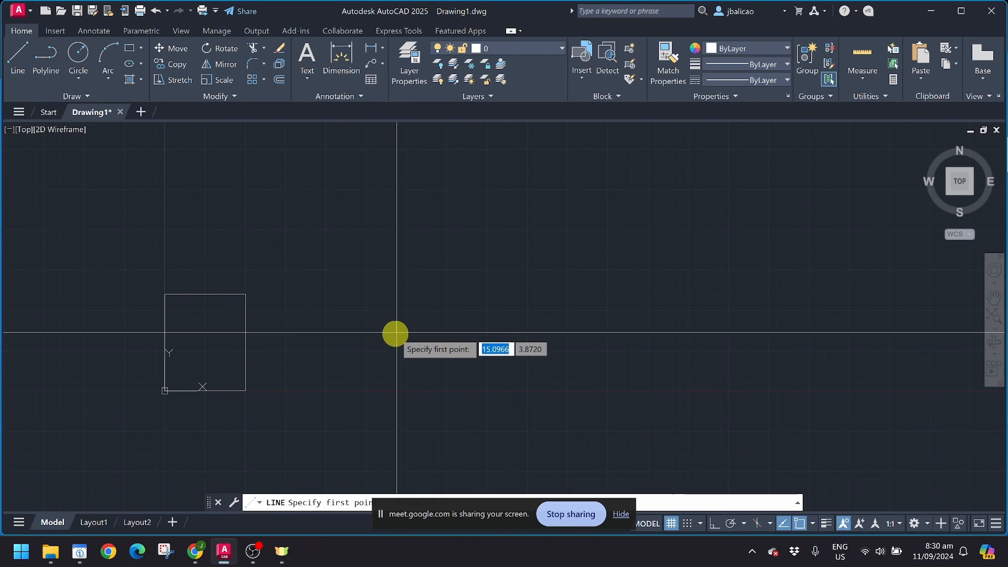
{"action": "left_click", "coordinate": [355, 358]}
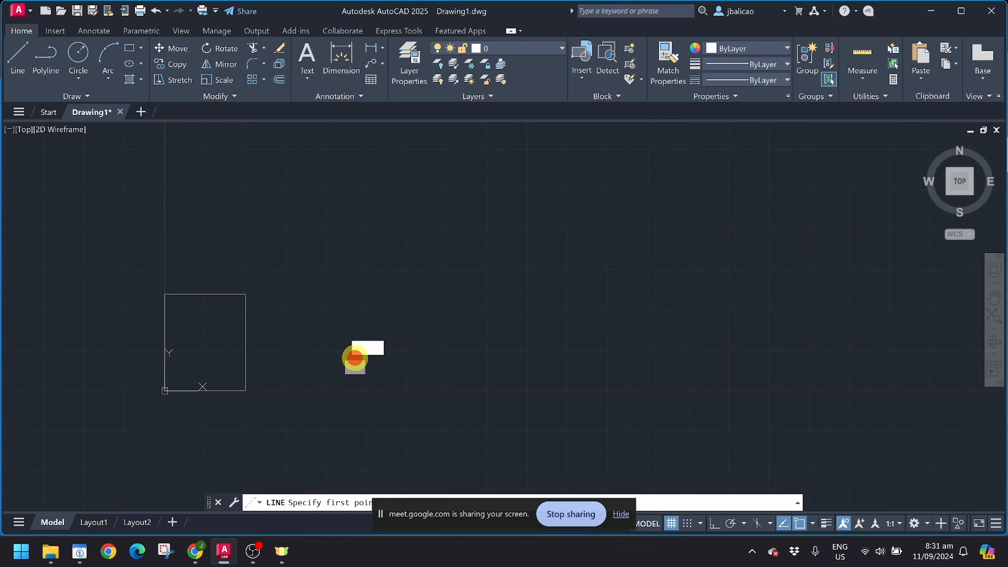
{"action": "left_click", "coordinate": [411, 307]}
{"action": "left_click", "coordinate": [523, 256]}
{"action": "left_click", "coordinate": [462, 212]}
{"action": "left_click", "coordinate": [370, 180]}
{"action": "left_click", "coordinate": [288, 177]}
{"action": "left_click", "coordinate": [272, 244]}
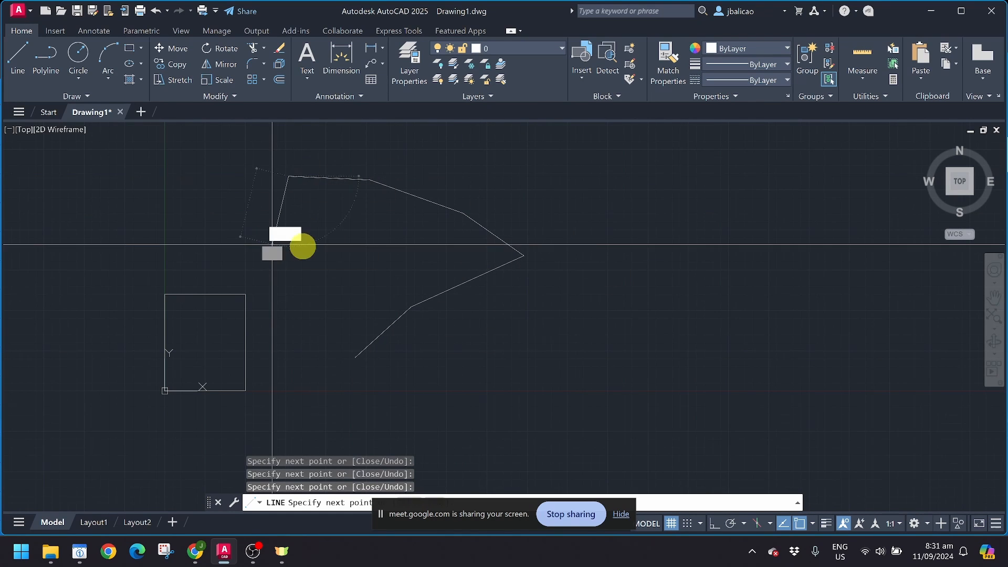
{"action": "left_click", "coordinate": [313, 255]}
{"action": "left_click", "coordinate": [289, 301]}
{"action": "left_click", "coordinate": [295, 326]}
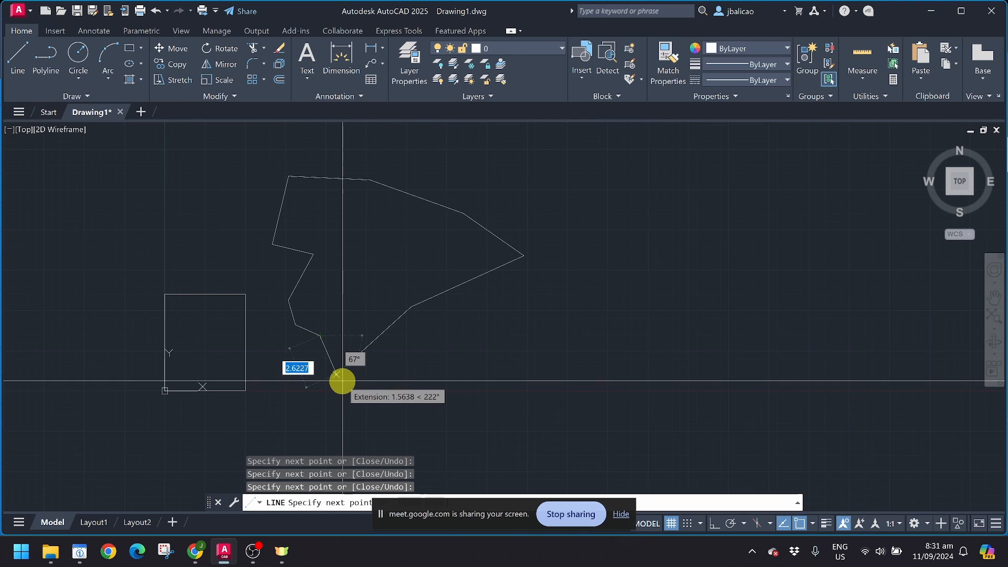
Step: Close the outline back to its start with the C option and clear the selection
{"action": "scroll", "coordinate": [342, 376], "scroll_direction": "up", "scroll_amount": 4}
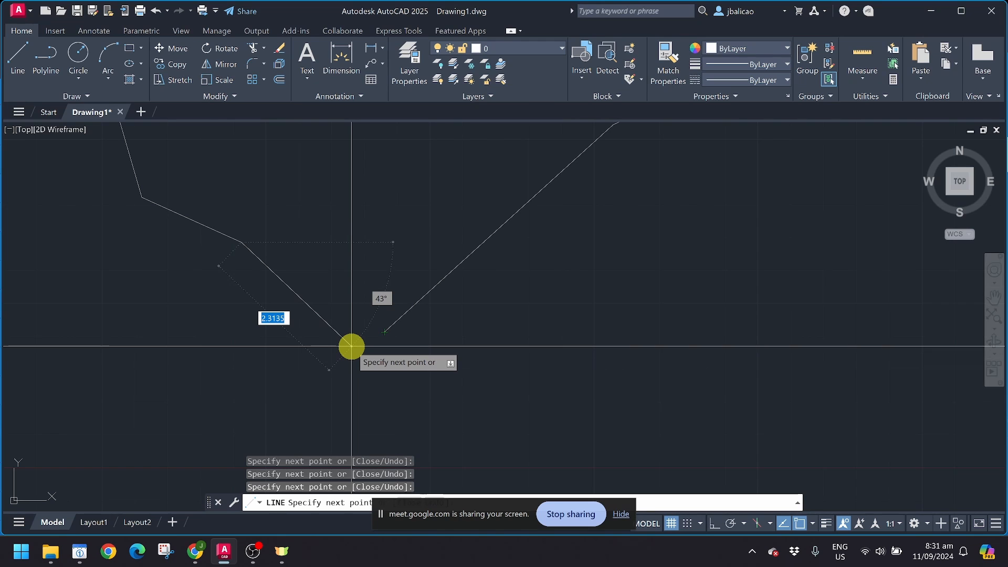
{"action": "type", "text": "c"}
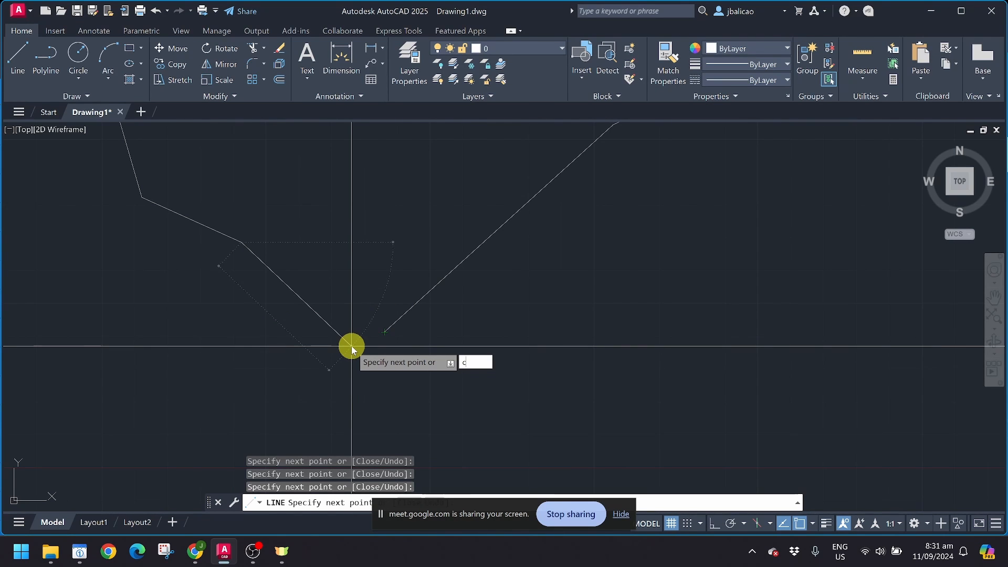
{"action": "key", "text": "Return"}
{"action": "scroll", "coordinate": [363, 341], "scroll_direction": "down", "scroll_amount": 5}
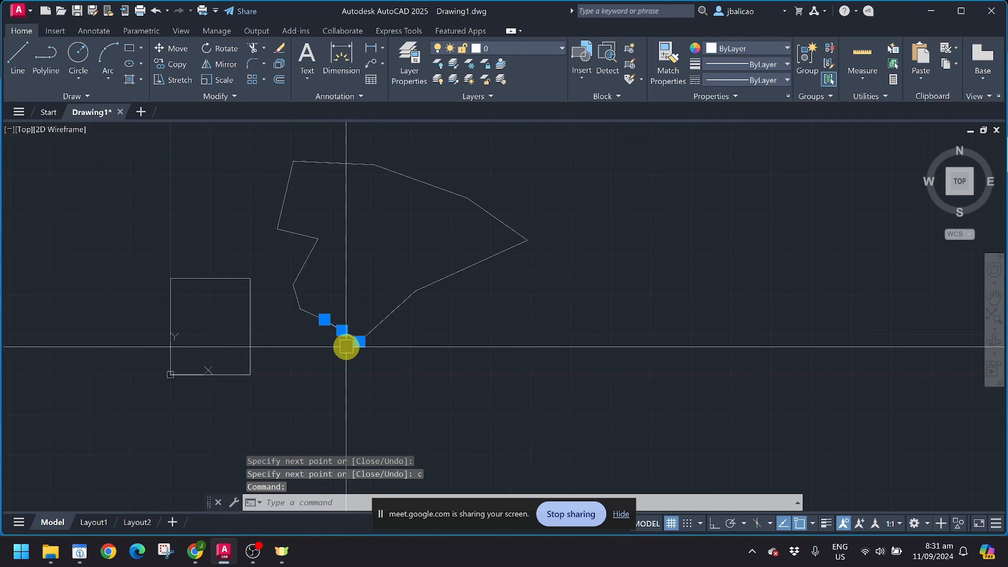
{"action": "scroll", "coordinate": [346, 347], "scroll_direction": "down", "scroll_amount": 2}
{"action": "key", "text": "Escape"}
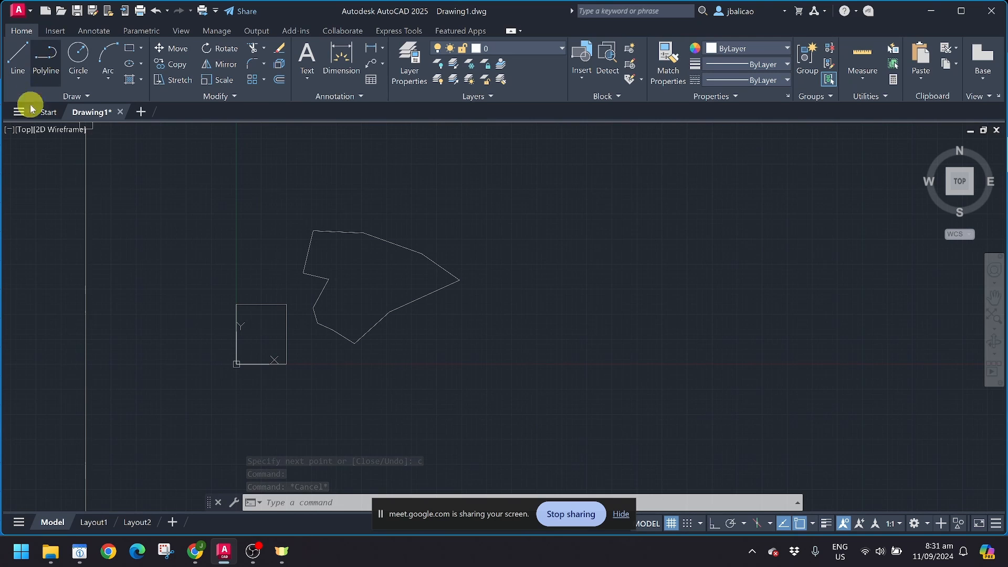
Step: Start a polyline and pan to empty space to the right of the shapes
{"action": "left_click", "coordinate": [150, 203]}
{"action": "left_click", "coordinate": [475, 407]}
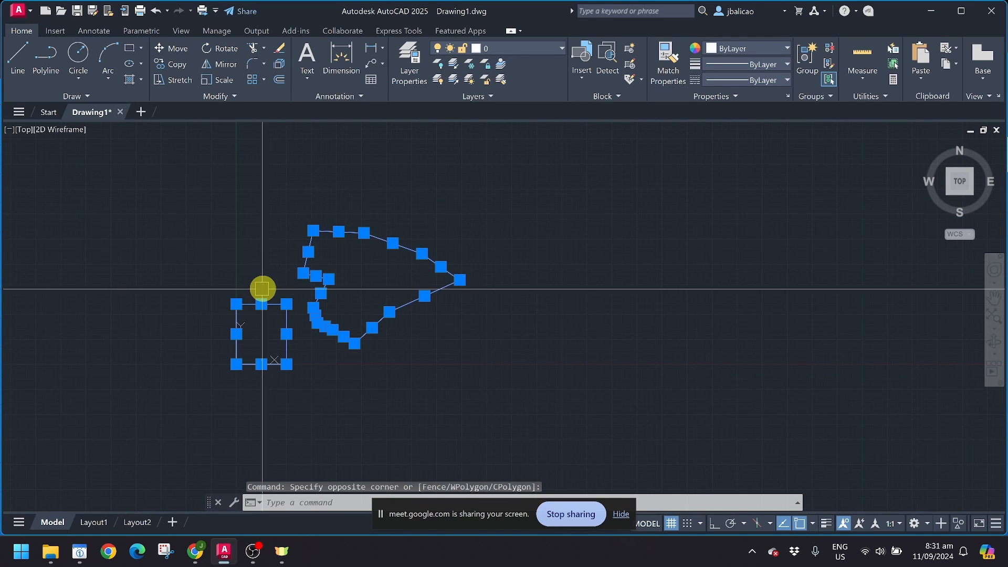
{"action": "key", "text": "Escape"}
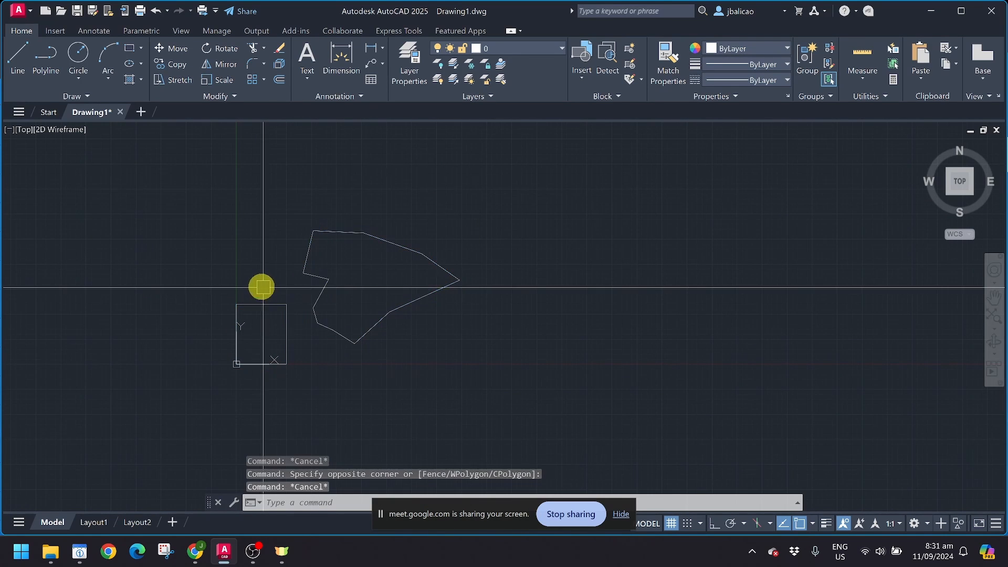
{"action": "left_click", "coordinate": [52, 80]}
{"action": "scroll", "coordinate": [477, 349], "scroll_direction": "up", "scroll_amount": 4}
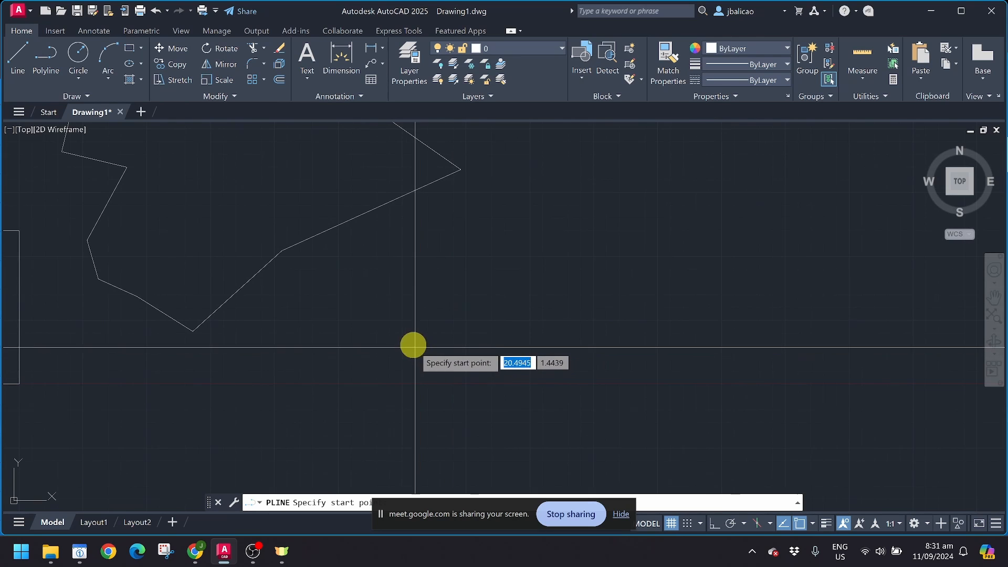
{"action": "scroll", "coordinate": [391, 377], "scroll_direction": "down", "scroll_amount": 2}
{"action": "middle_click_drag", "start_coordinate": [391, 378], "coordinate": [309, 360]}
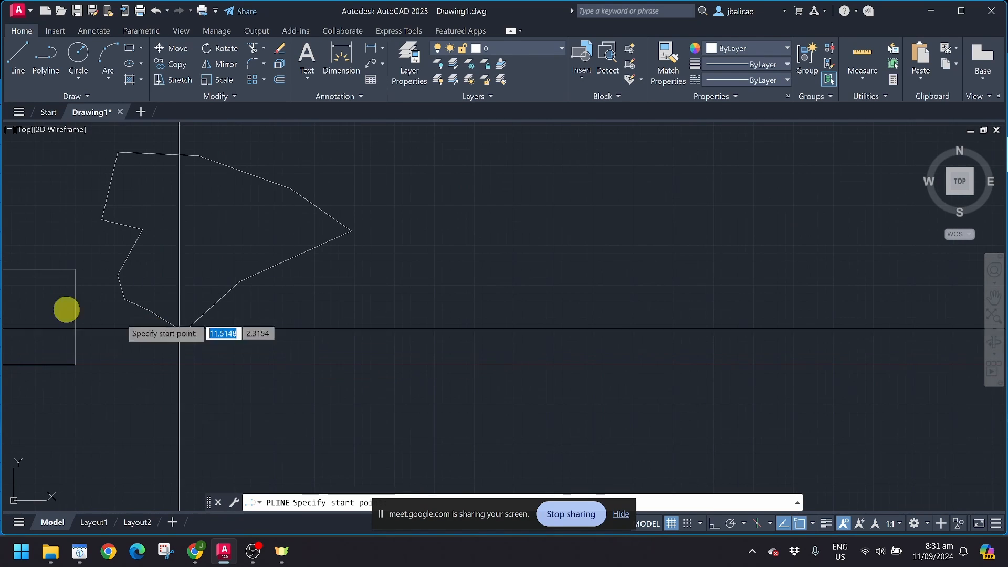
{"action": "middle_click_drag", "start_coordinate": [41, 311], "coordinate": [108, 298]}
{"action": "mouse_move", "coordinate": [367, 300]}
{"action": "middle_mouse_down"}
{"action": "mouse_move", "coordinate": [295, 319]}
{"action": "mouse_move", "coordinate": [134, 315]}
{"action": "middle_mouse_up"}
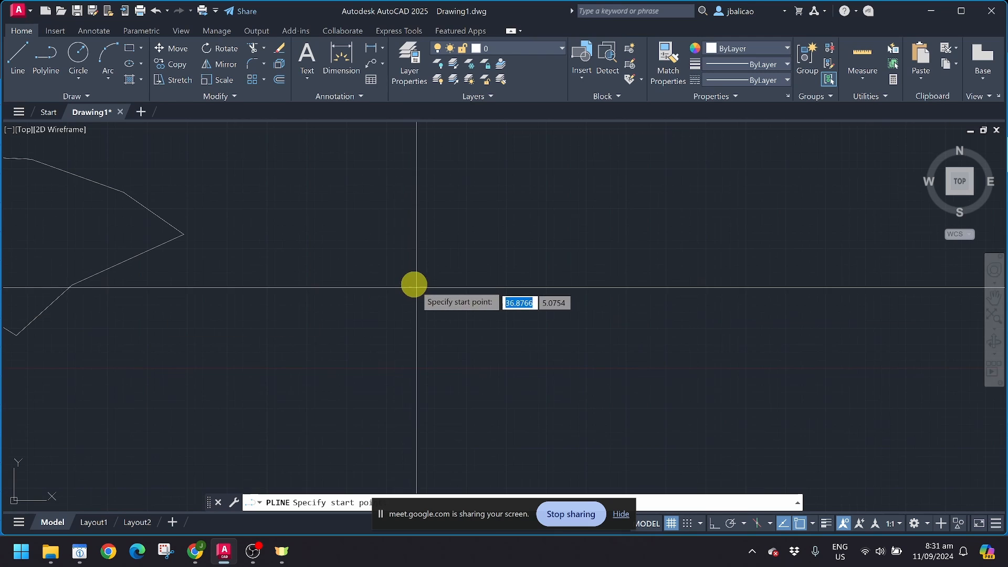
Step: With Ortho on, draw polyline edges of 6, 5 and 6, then close it
{"action": "left_click", "coordinate": [712, 522]}
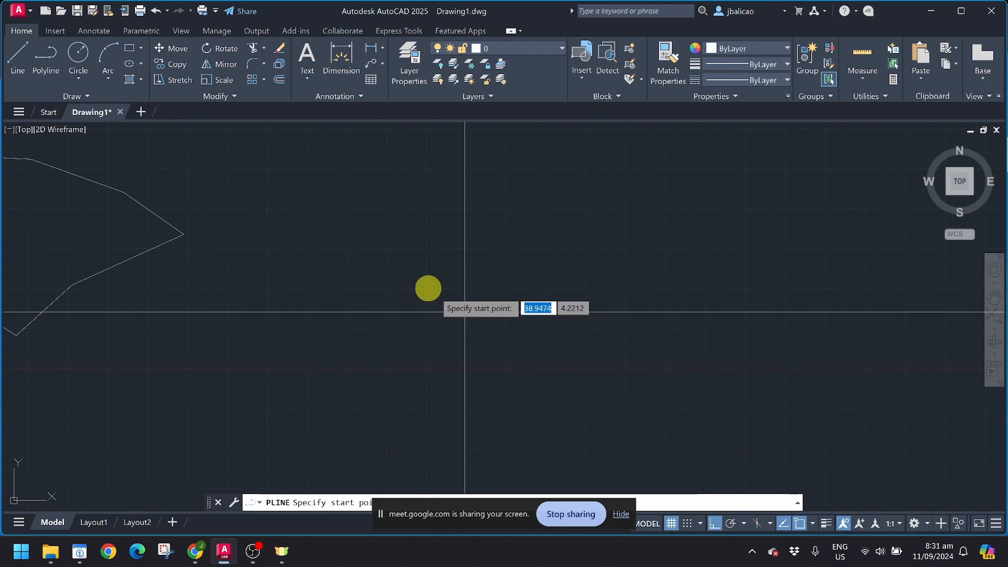
{"action": "left_click", "coordinate": [357, 212]}
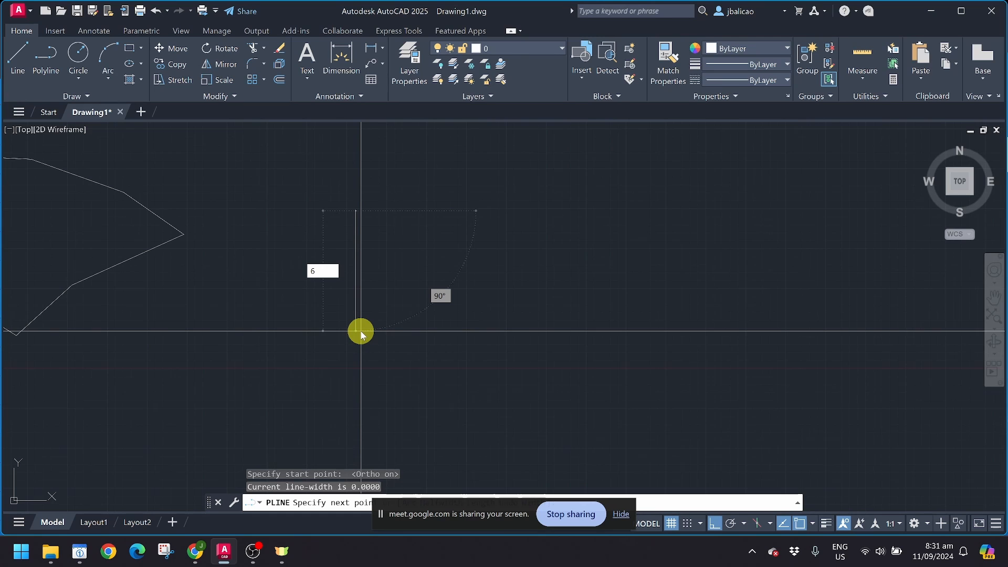
{"action": "type", "text": "6"}
{"action": "key", "text": "Return"}
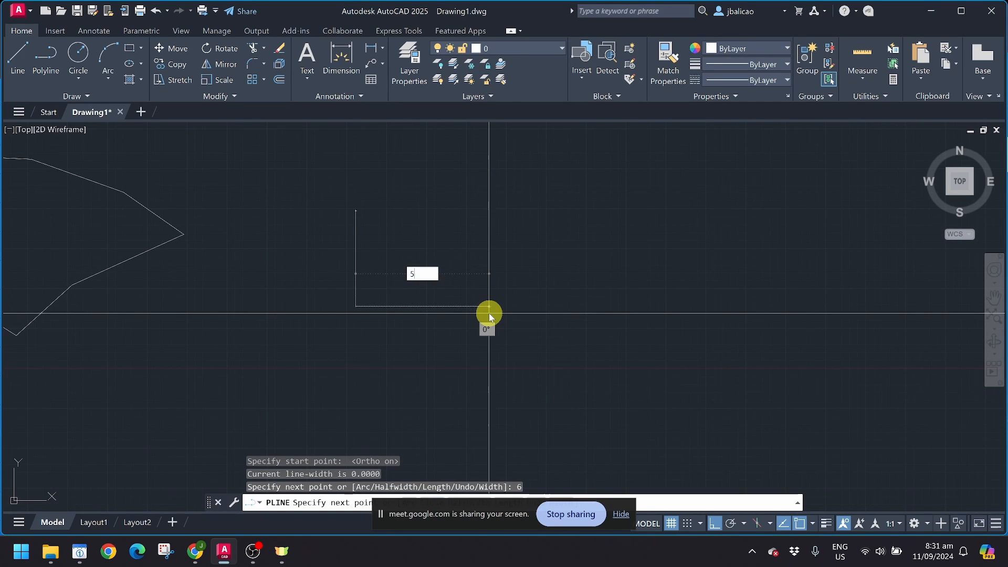
{"action": "type", "text": "5"}
{"action": "key", "text": "Return"}
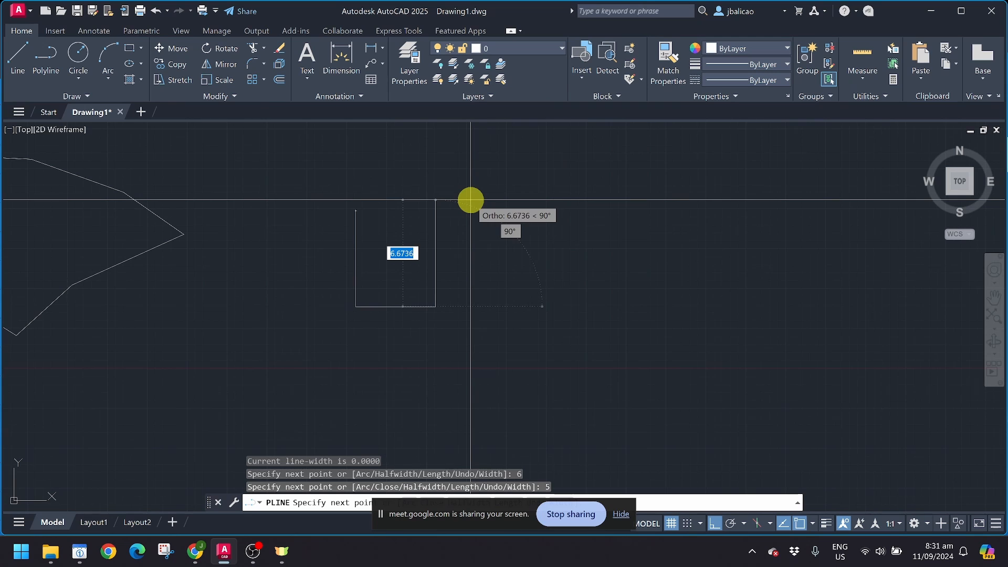
{"action": "key", "text": "Return"}
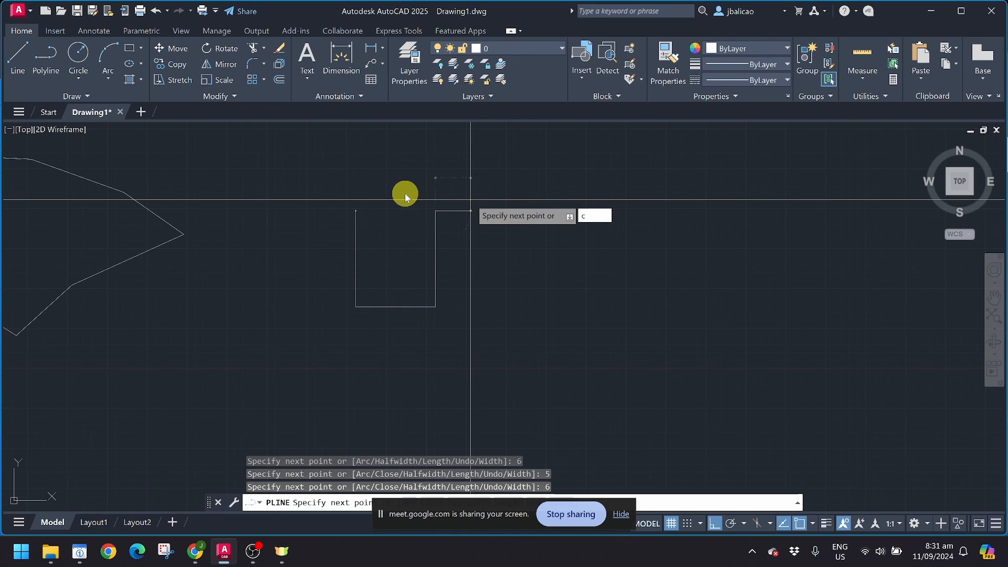
{"action": "key", "text": "Return"}
{"action": "scroll", "coordinate": [391, 260], "scroll_direction": "up", "scroll_amount": 2}
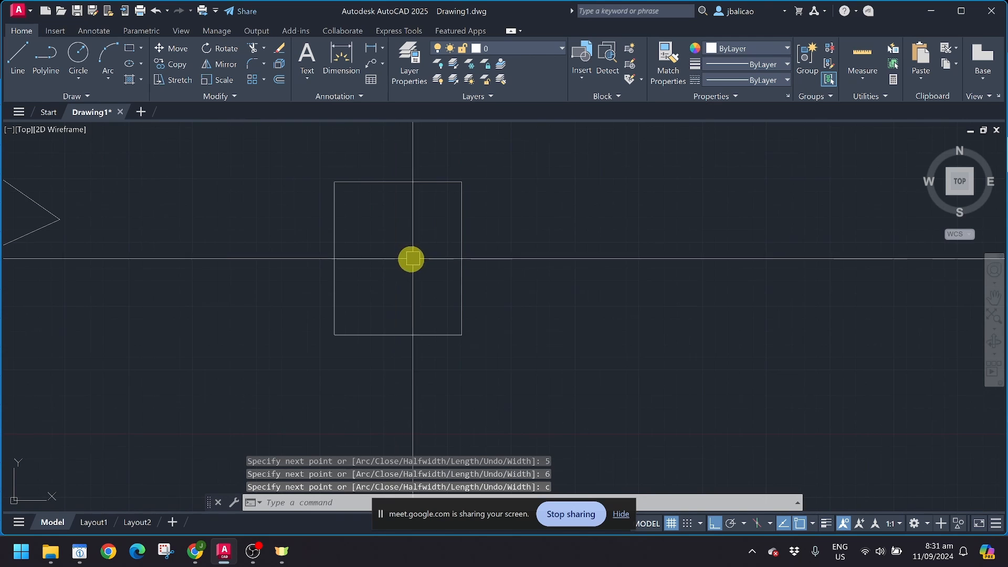
{"action": "scroll", "coordinate": [371, 279], "scroll_direction": "down", "scroll_amount": 5}
{"action": "scroll", "coordinate": [291, 244], "scroll_direction": "up", "scroll_amount": 2}
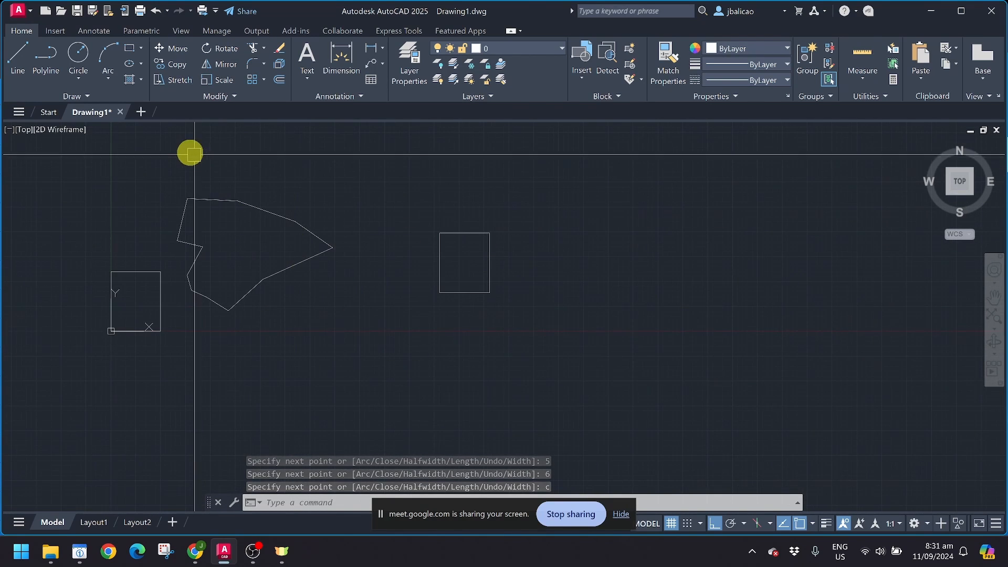
Step: Move the irregular outline further to the right with MOVE
{"action": "left_click", "coordinate": [174, 153]}
{"action": "left_click", "coordinate": [368, 373]}
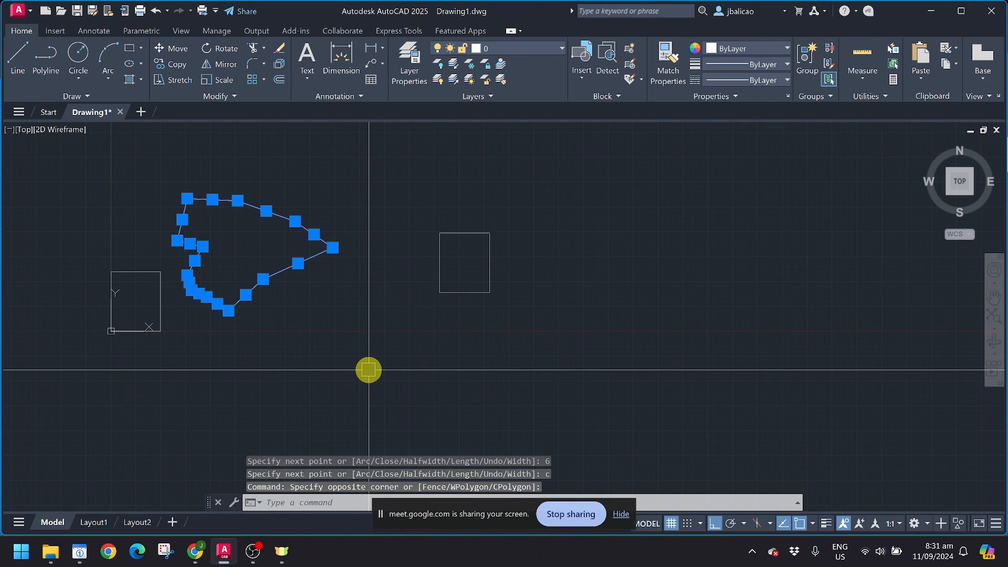
{"action": "type", "text": "m"}
{"action": "key", "text": "Return"}
{"action": "left_click", "coordinate": [263, 279]}
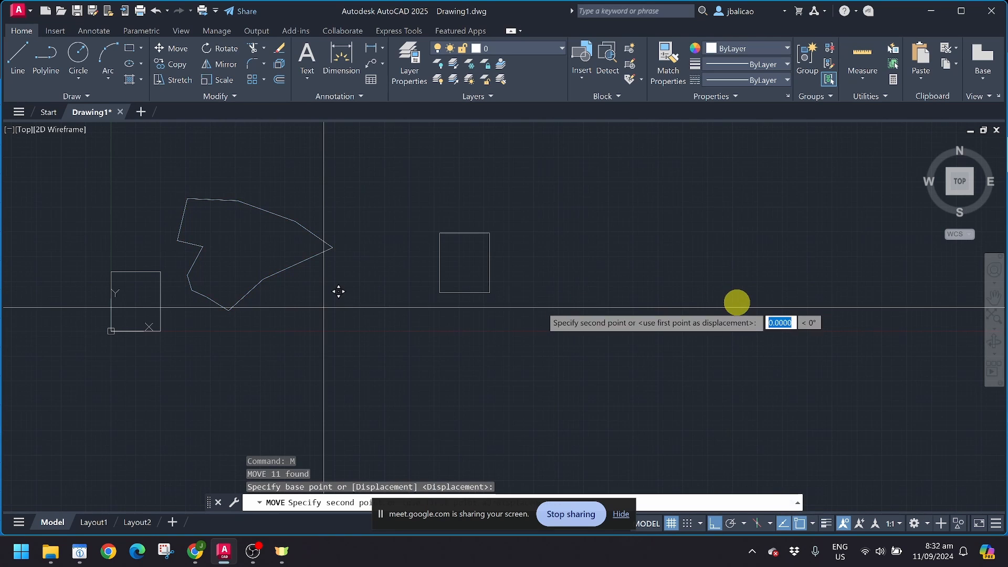
{"action": "left_click", "coordinate": [769, 343]}
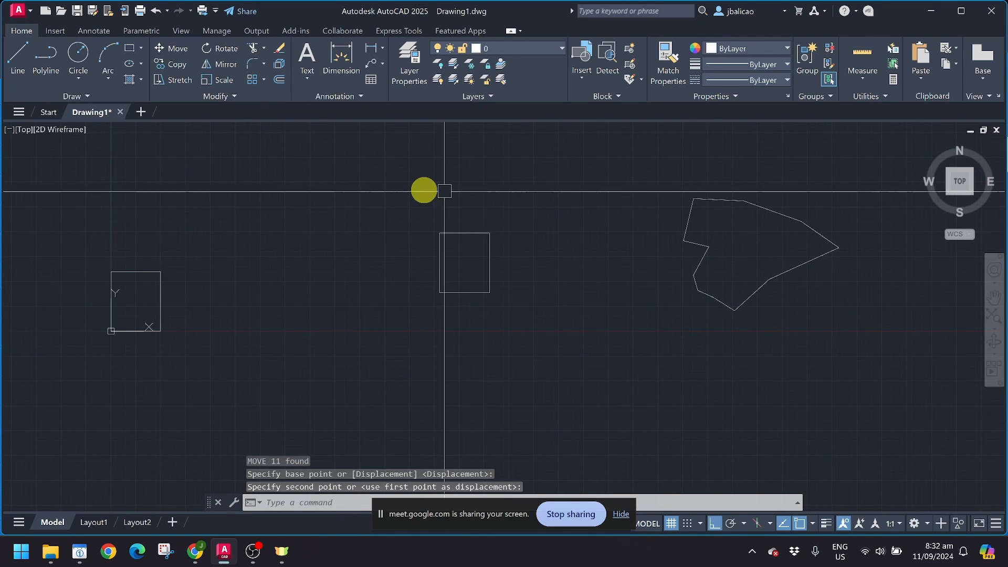
{"action": "left_click", "coordinate": [423, 189]}
{"action": "left_click", "coordinate": [560, 359]}
Step: Move the polyline rectangle from its centre to just right of the origin rectangle, then frame both
{"action": "type", "text": "m"}
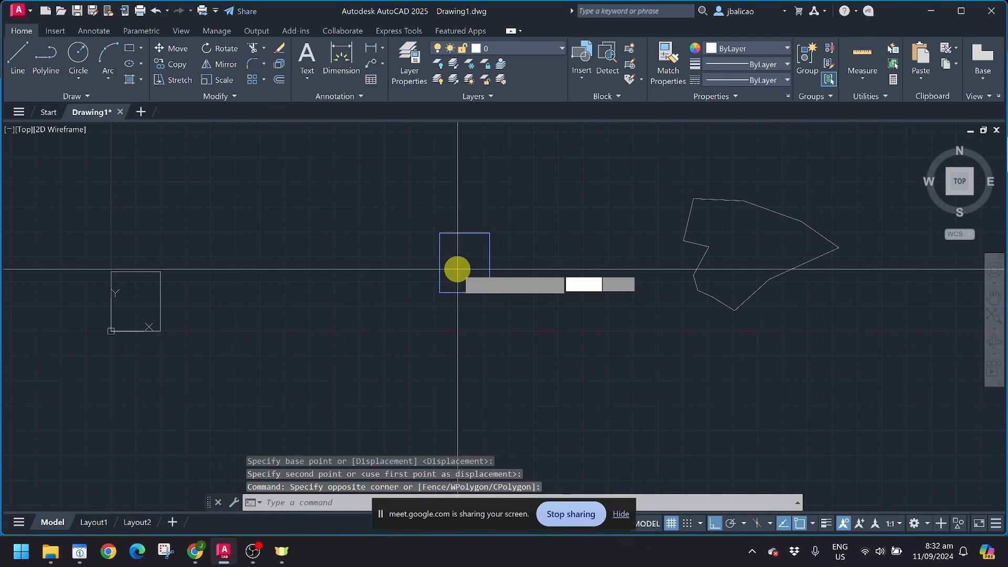
{"action": "key", "text": "Return"}
{"action": "left_click", "coordinate": [466, 262]}
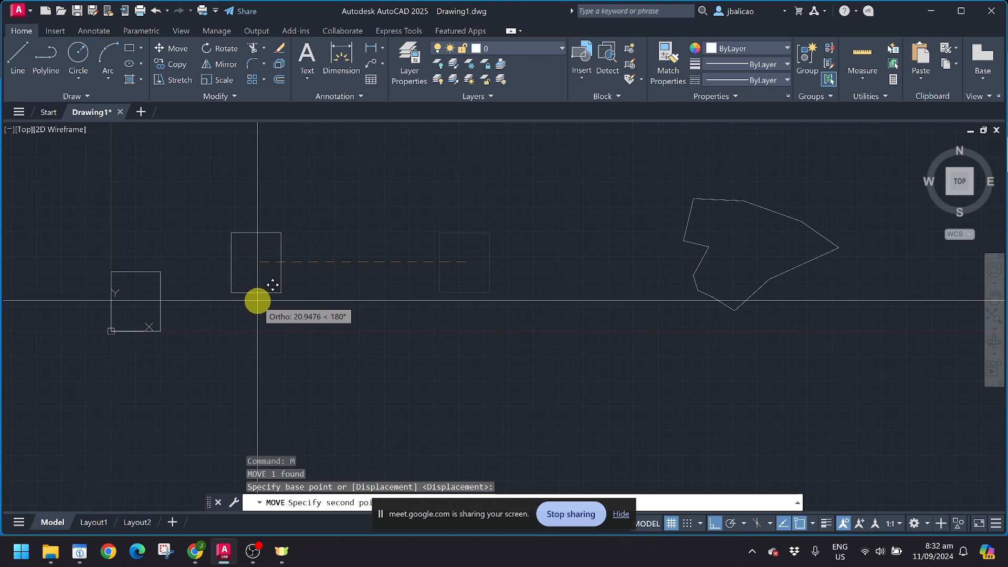
{"action": "key", "text": "F8"}
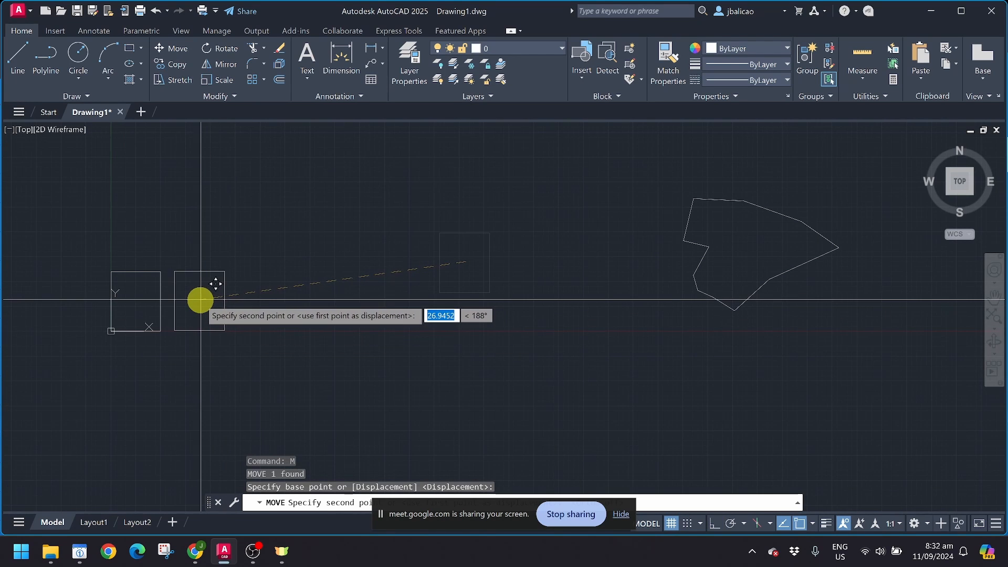
{"action": "left_click", "coordinate": [203, 301]}
{"action": "middle_click_drag", "start_coordinate": [93, 302], "coordinate": [175, 300]}
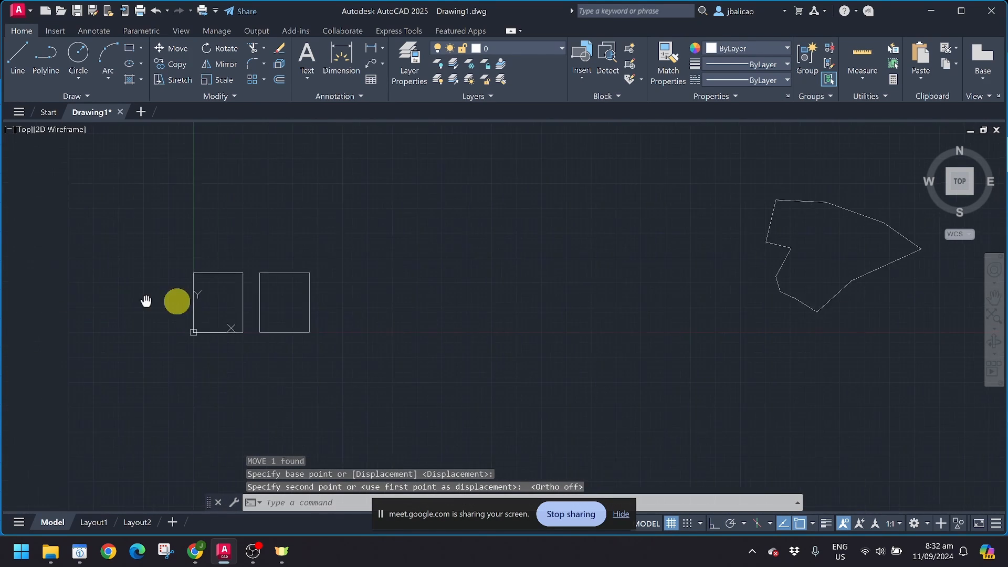
{"action": "scroll", "coordinate": [218, 279], "scroll_direction": "up", "scroll_amount": 6}
{"action": "middle_click_drag", "start_coordinate": [277, 282], "coordinate": [171, 288]}
{"action": "middle_click_drag", "start_coordinate": [530, 281], "coordinate": [468, 281]}
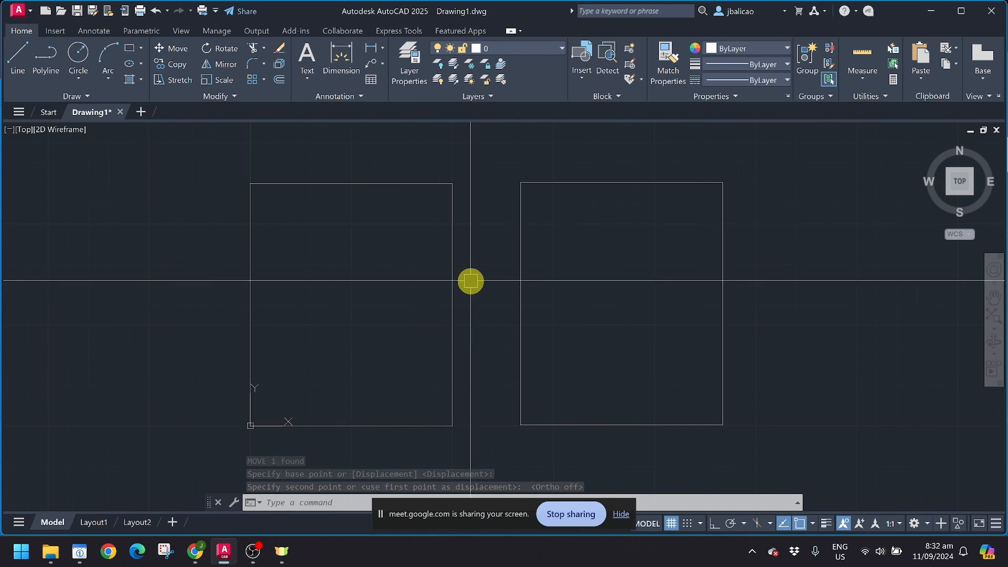
{"action": "left_click", "coordinate": [216, 169]}
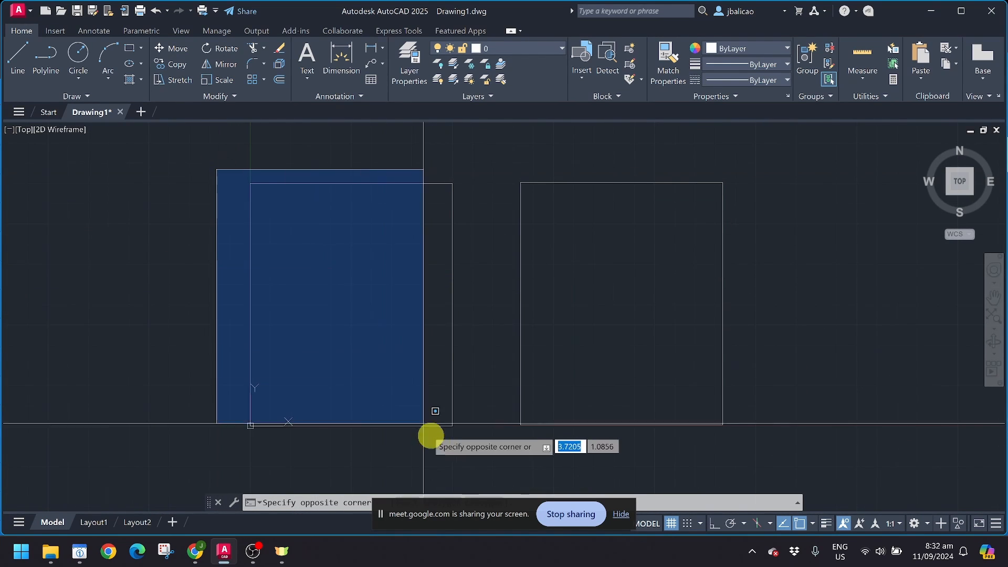
{"action": "left_click", "coordinate": [494, 468]}
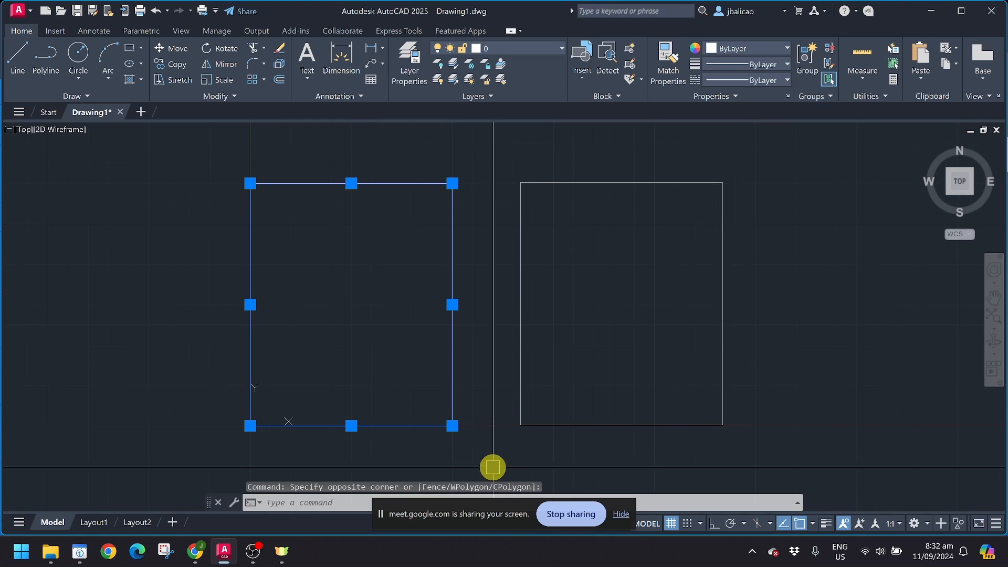
{"action": "key", "text": "Escape"}
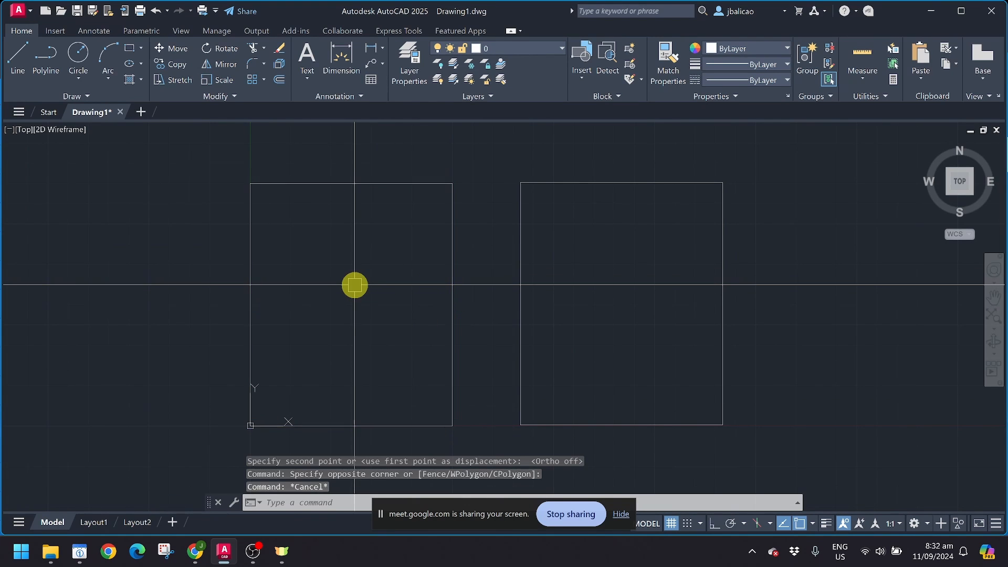
{"action": "scroll", "coordinate": [336, 309], "scroll_direction": "down", "scroll_amount": 2}
{"action": "left_click", "coordinate": [280, 298]}
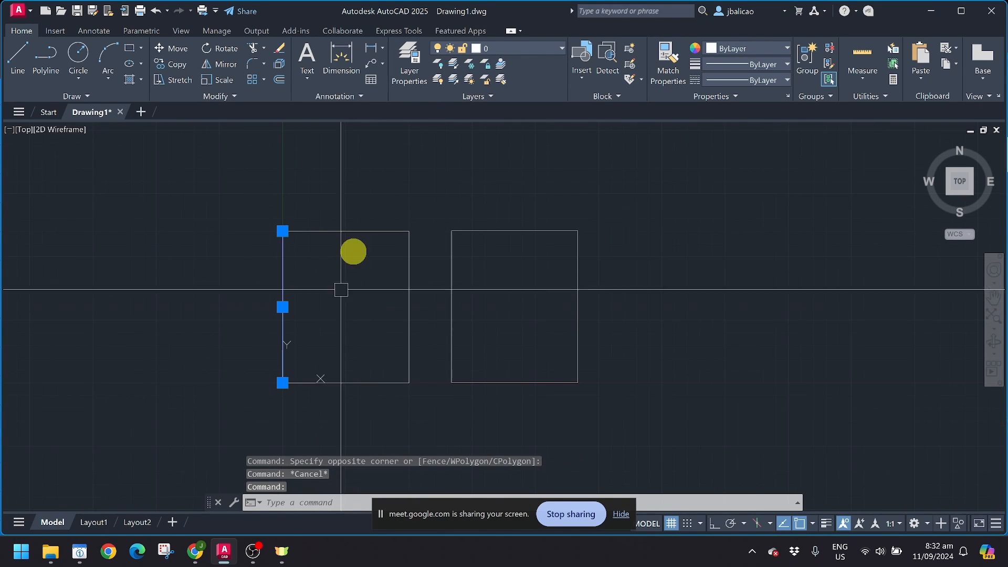
{"action": "left_click", "coordinate": [344, 228]}
{"action": "left_click", "coordinate": [404, 290]}
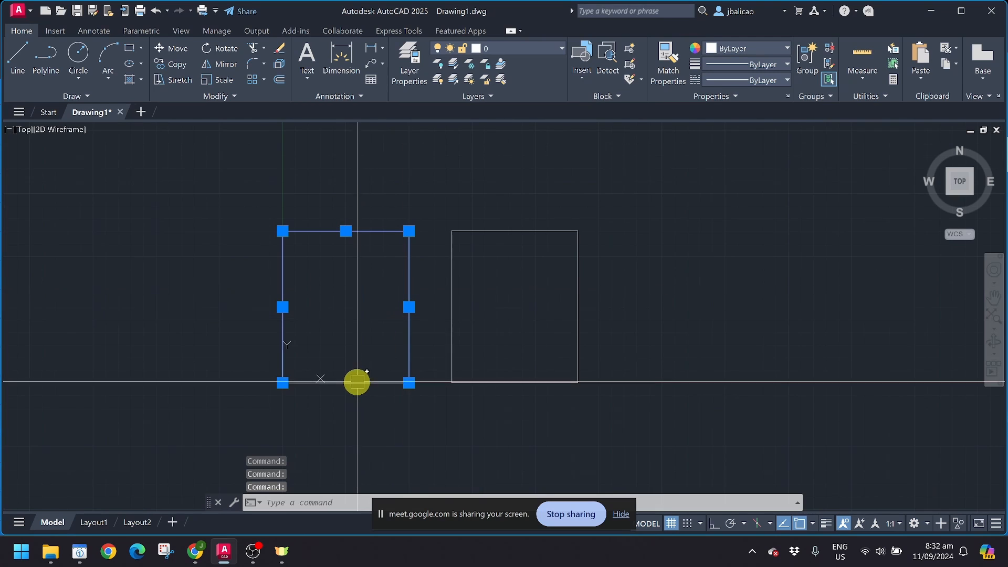
{"action": "key", "text": "Escape"}
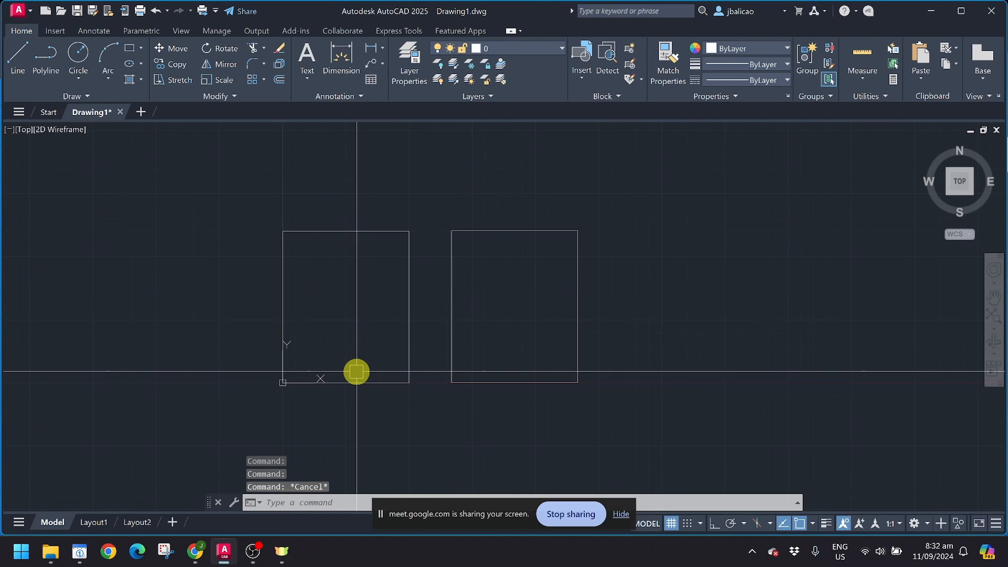
{"action": "left_click", "coordinate": [451, 318]}
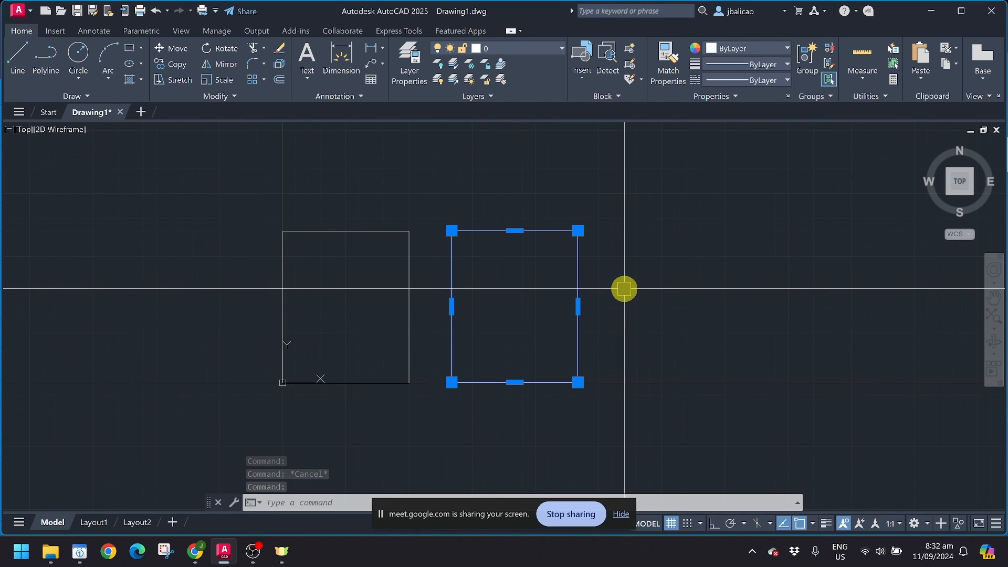
{"action": "key", "text": "Escape"}
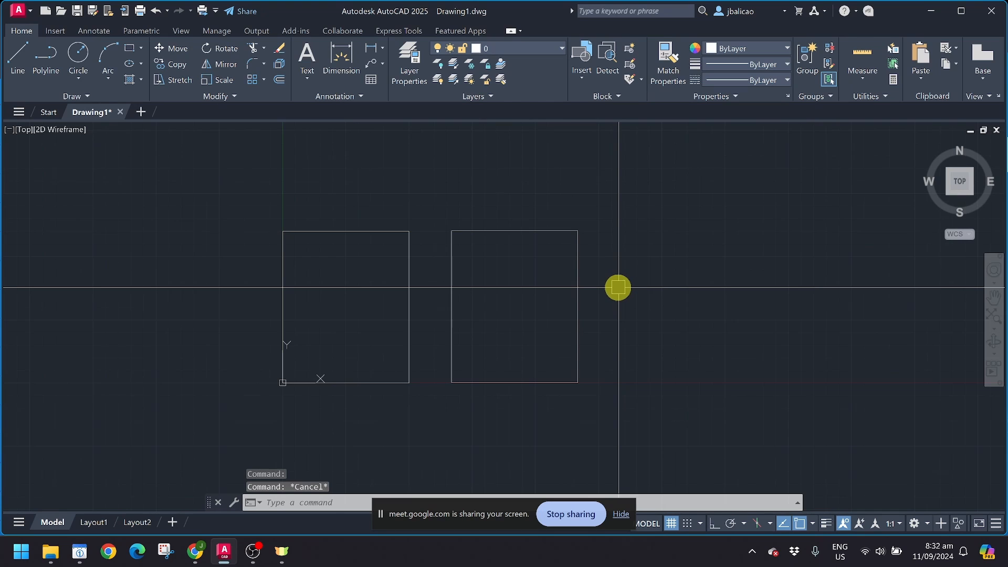
{"action": "left_click", "coordinate": [452, 297]}
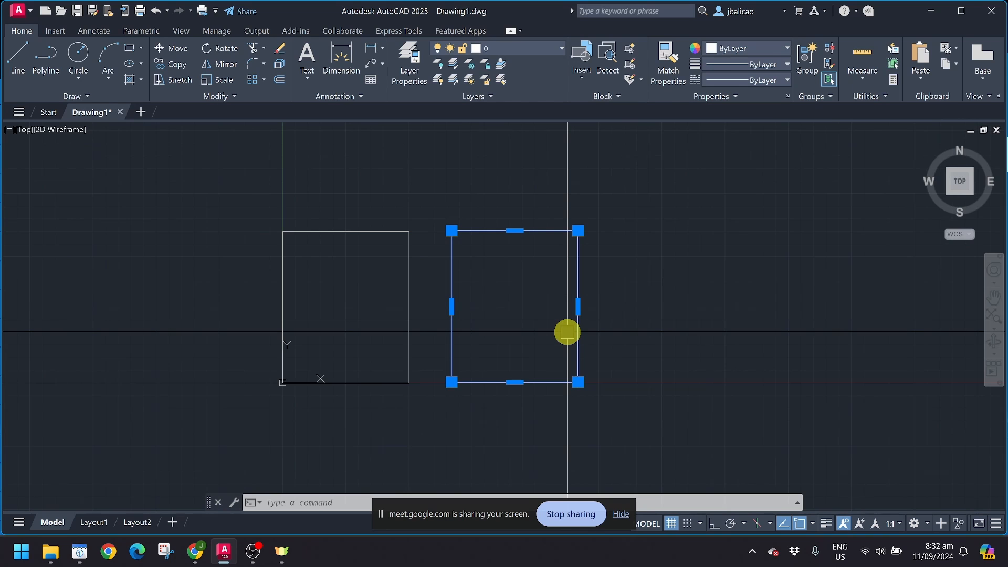
{"action": "key", "text": "Escape"}
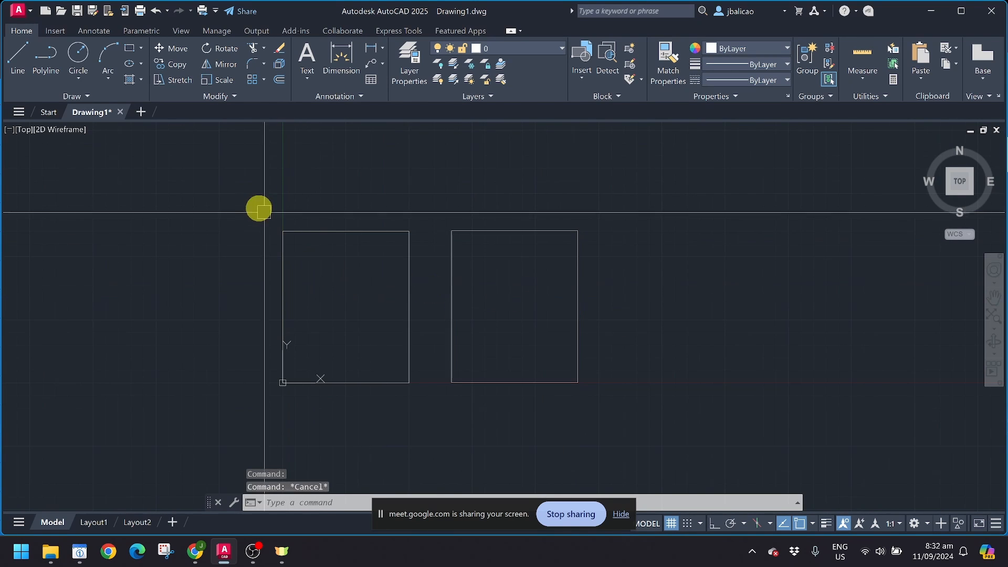
{"action": "left_click", "coordinate": [253, 203]}
{"action": "left_click", "coordinate": [416, 416]}
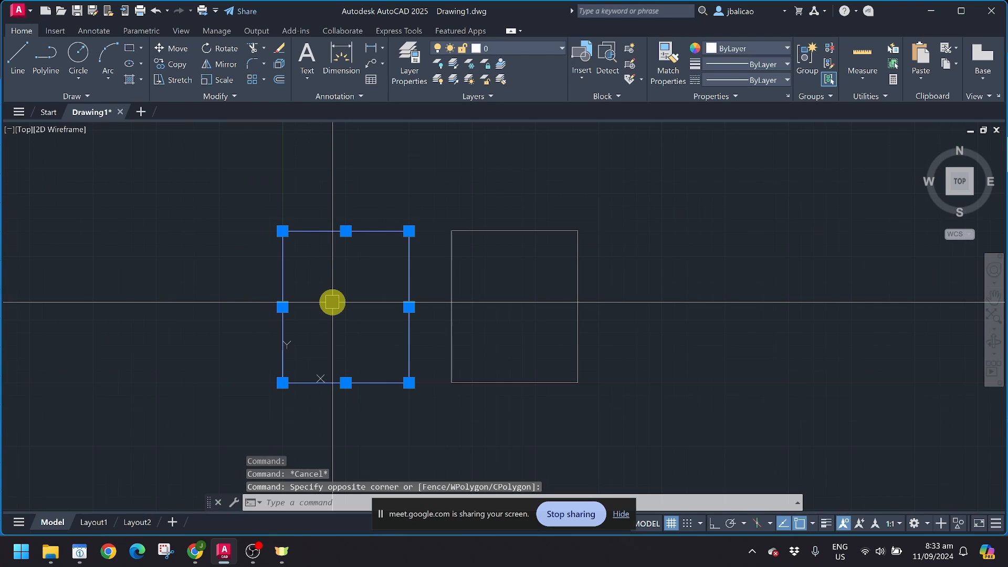
{"action": "key", "text": "Escape"}
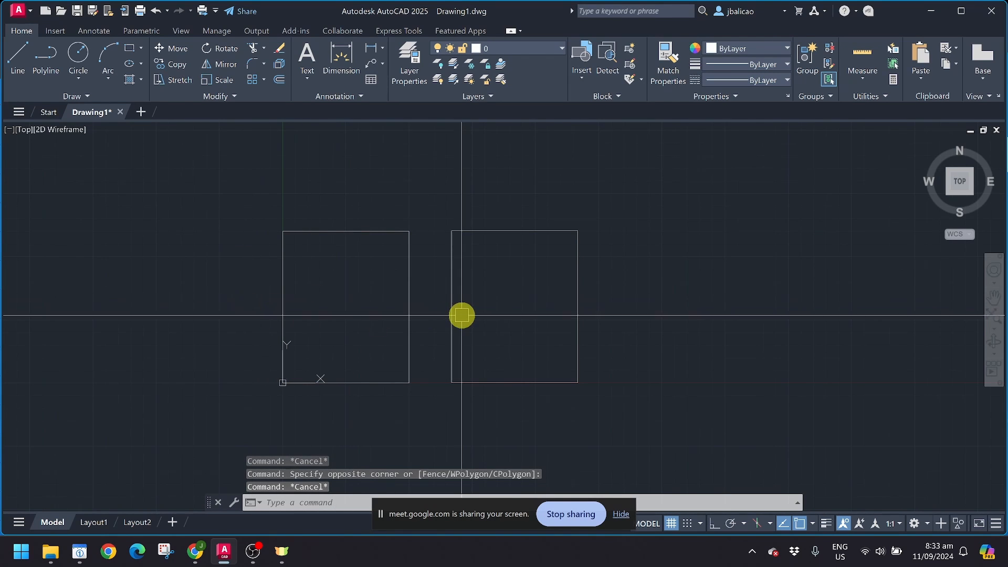
{"action": "left_click", "coordinate": [452, 303]}
{"action": "key", "text": "Escape"}
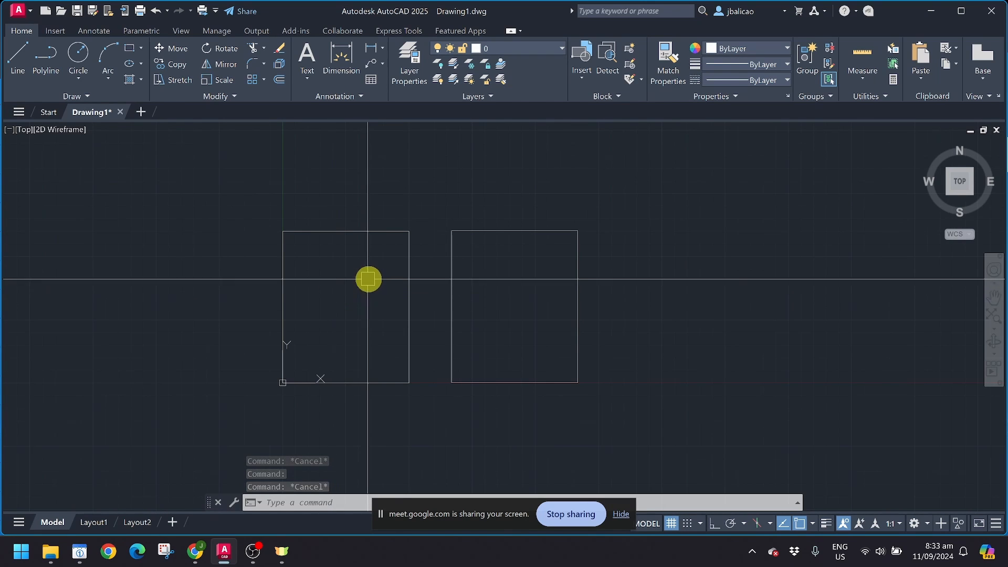
{"action": "scroll", "coordinate": [367, 279], "scroll_direction": "up", "scroll_amount": 4}
{"action": "scroll", "coordinate": [369, 281], "scroll_direction": "down", "scroll_amount": 2}
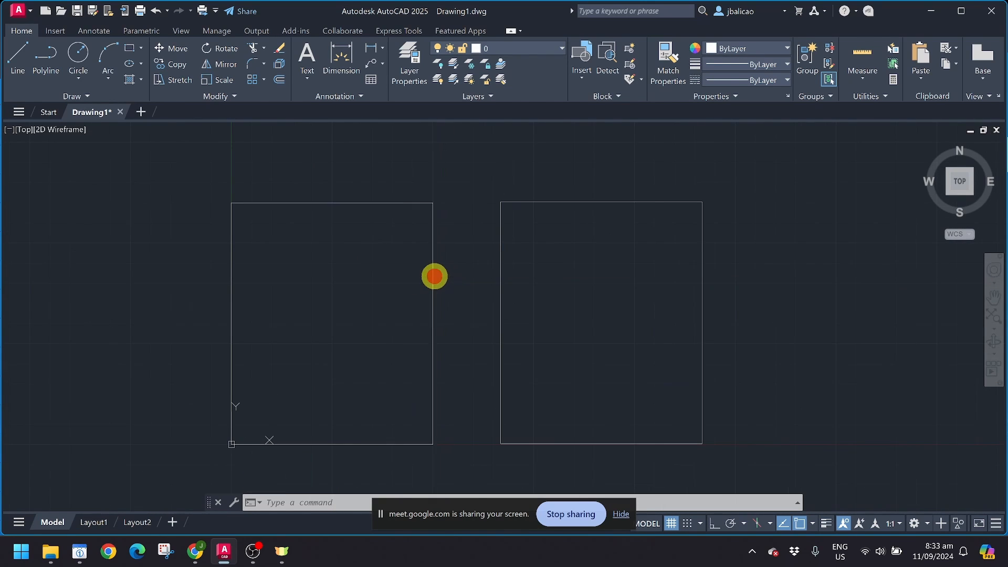
{"action": "left_click", "coordinate": [433, 276]}
{"action": "left_click", "coordinate": [369, 202]}
{"action": "left_click", "coordinate": [240, 273]}
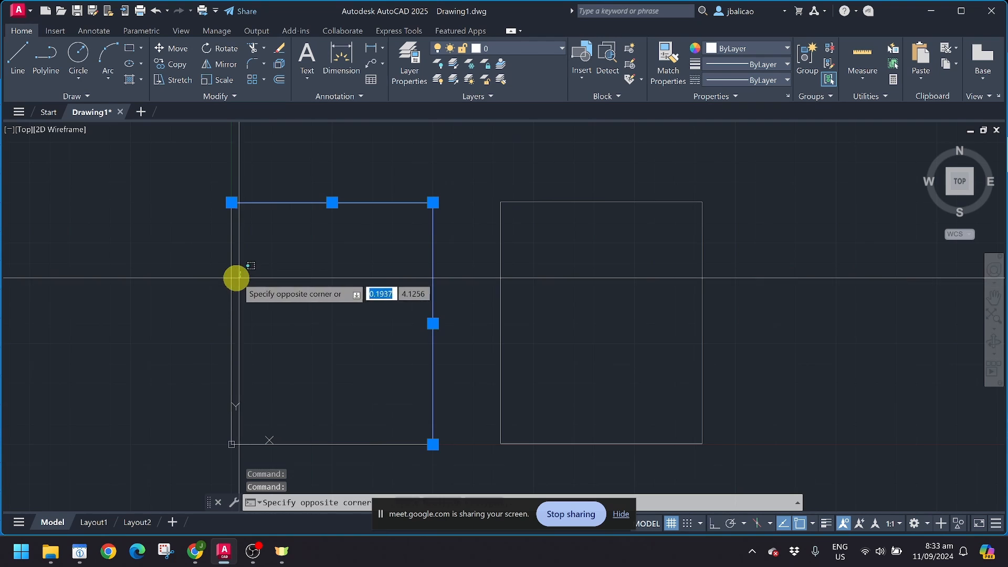
{"action": "left_click", "coordinate": [226, 279]}
{"action": "left_click", "coordinate": [309, 439]}
{"action": "key", "text": "Escape"}
{"action": "key", "text": "Escape"}
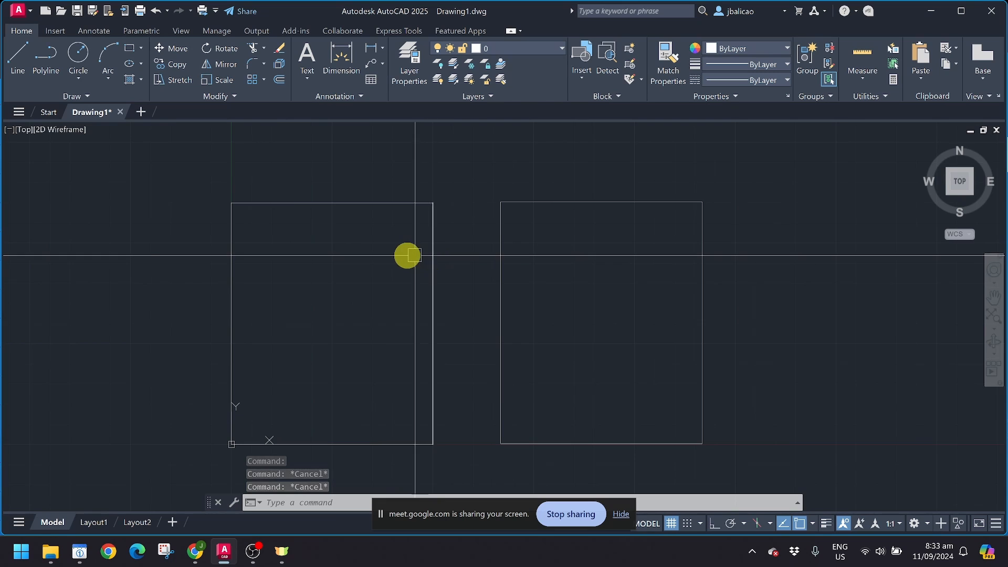
Step: Offset the left rectangle's right, top and left sides 0.15 inward
{"action": "left_click", "coordinate": [280, 81]}
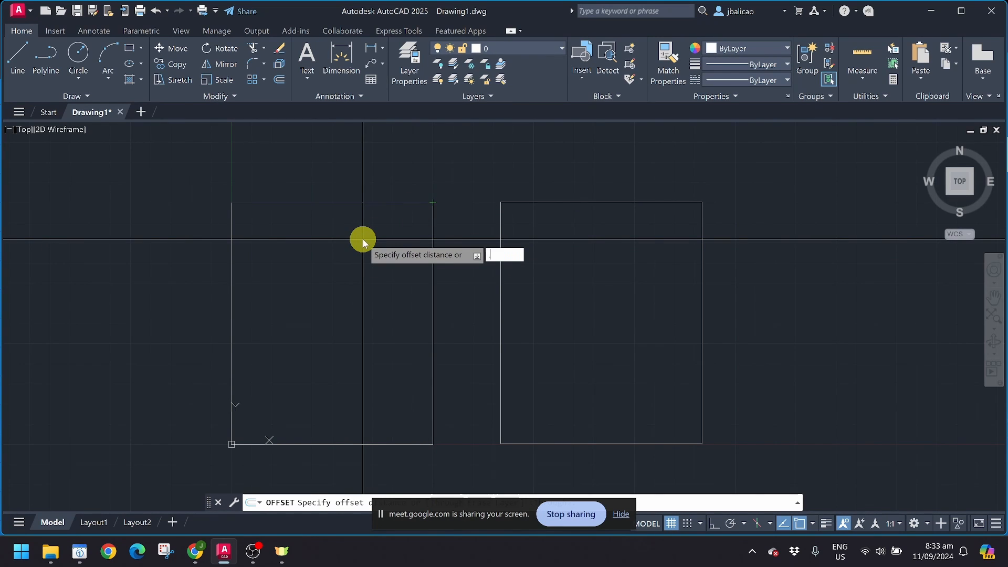
{"action": "key", "text": "Return"}
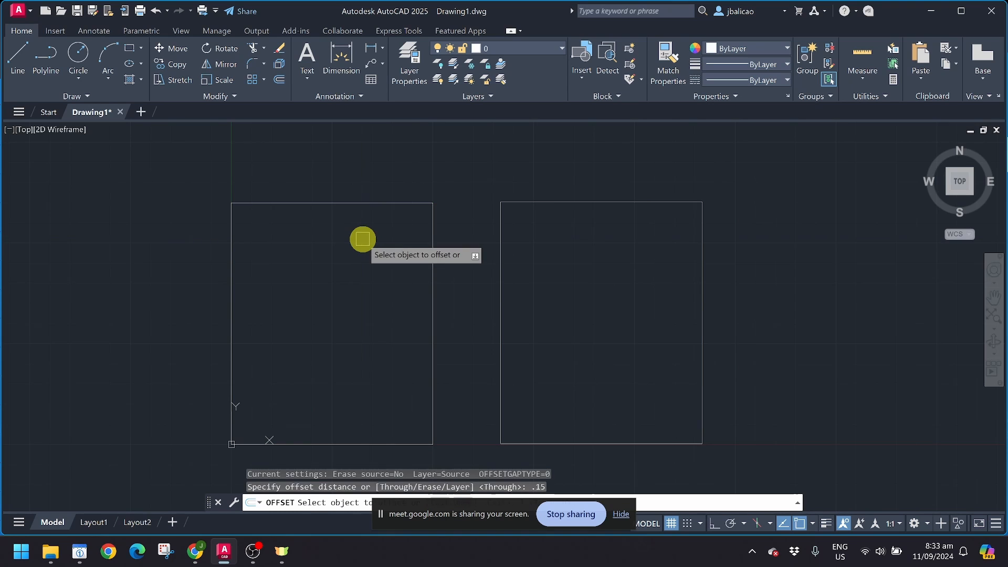
{"action": "left_click", "coordinate": [431, 257]}
{"action": "left_click", "coordinate": [426, 258]}
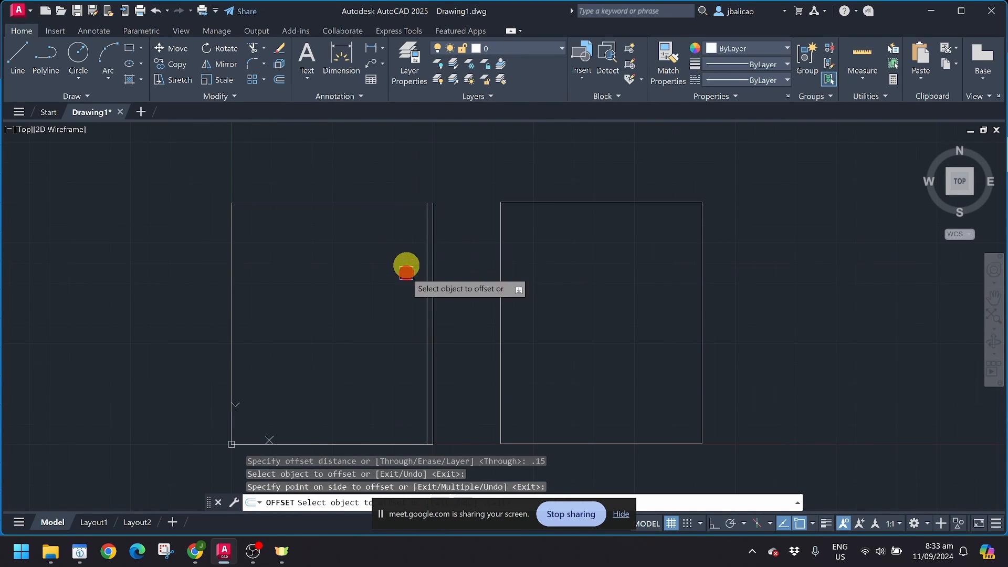
{"action": "left_click", "coordinate": [401, 203]}
{"action": "left_click", "coordinate": [398, 240]}
{"action": "left_click", "coordinate": [231, 261]}
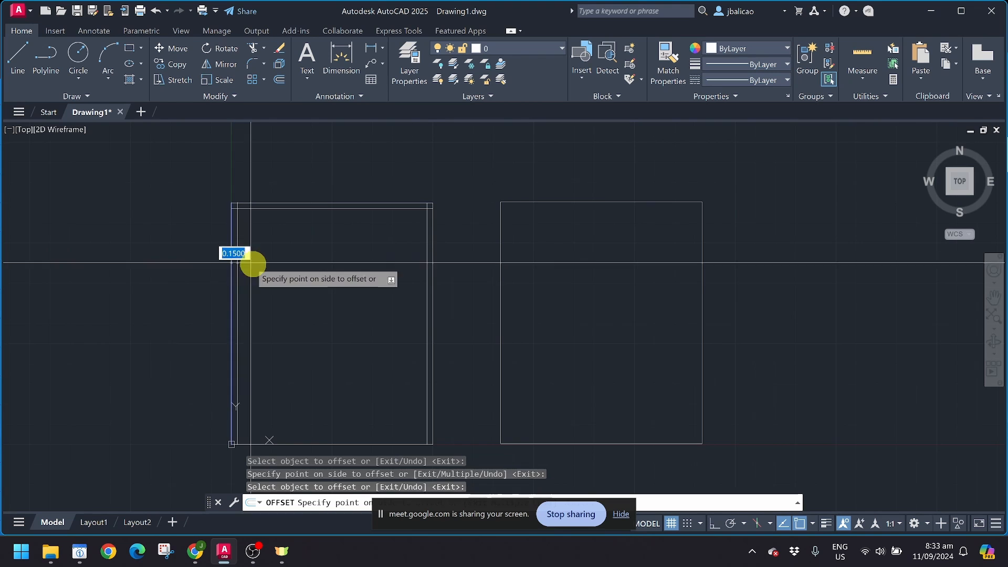
{"action": "left_click", "coordinate": [243, 263]}
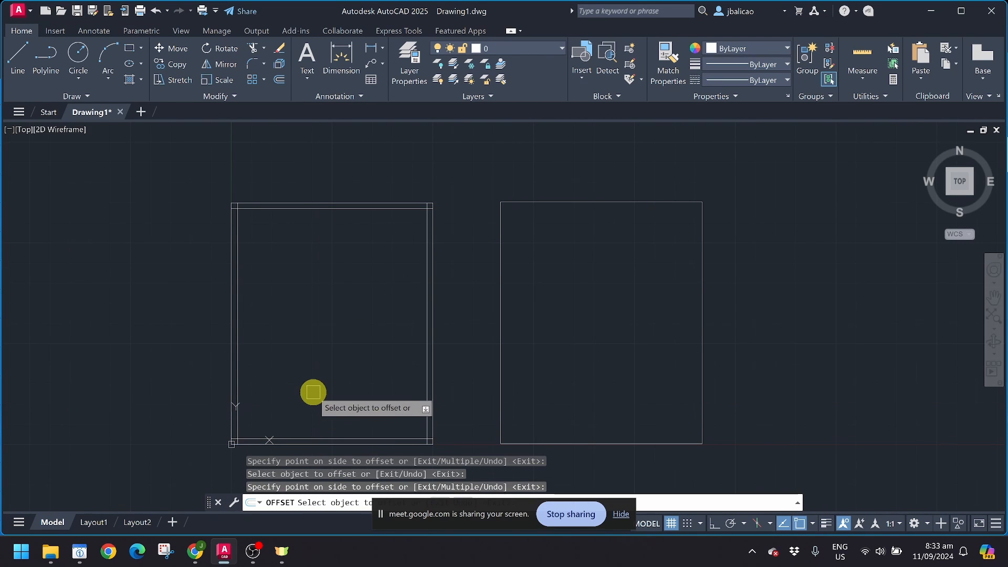
Step: End OFFSET and zoom out until both rectangles are visible
{"action": "middle_click_drag", "start_coordinate": [313, 392], "coordinate": [299, 363]}
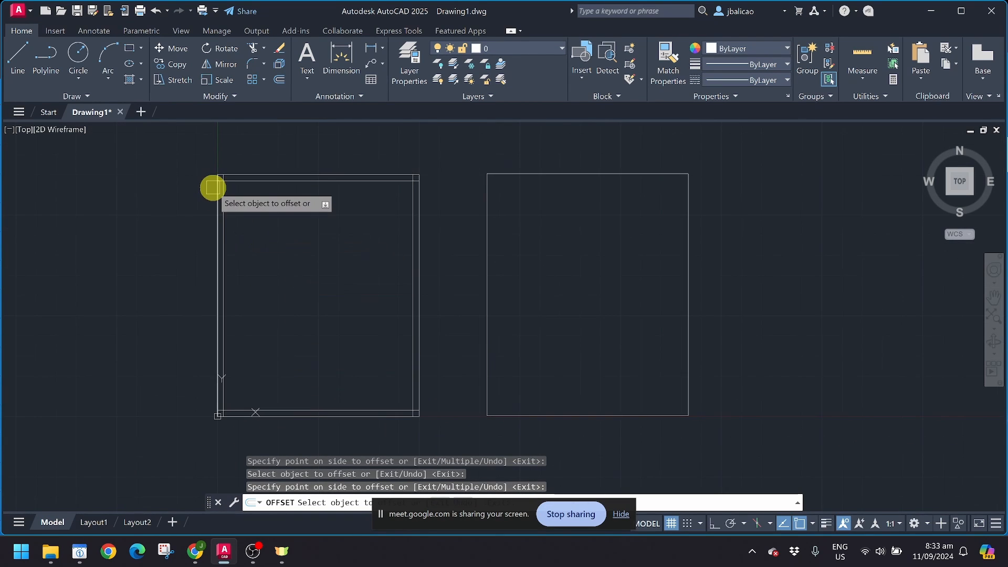
{"action": "scroll", "coordinate": [219, 181], "scroll_direction": "up", "scroll_amount": 4}
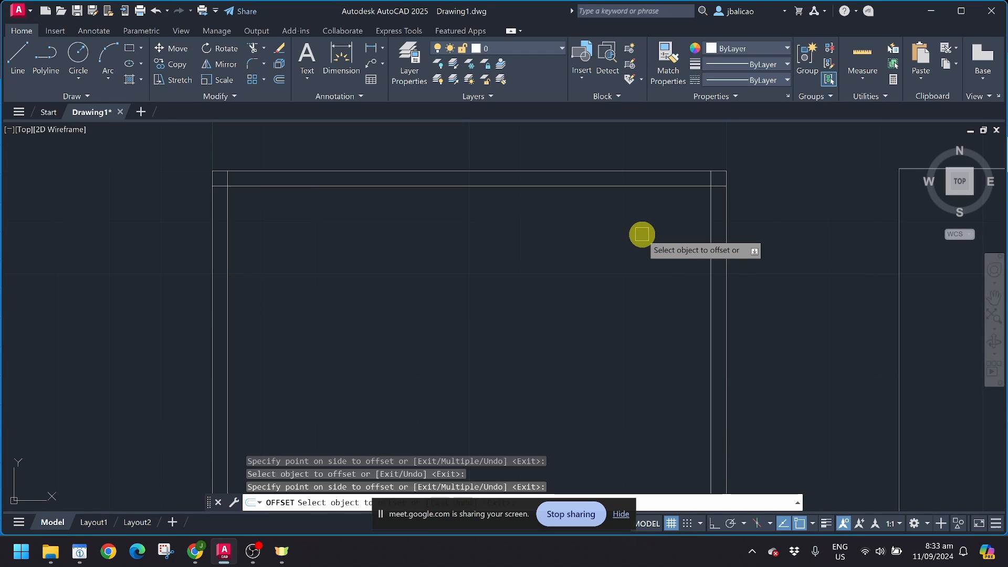
{"action": "key", "text": "Escape"}
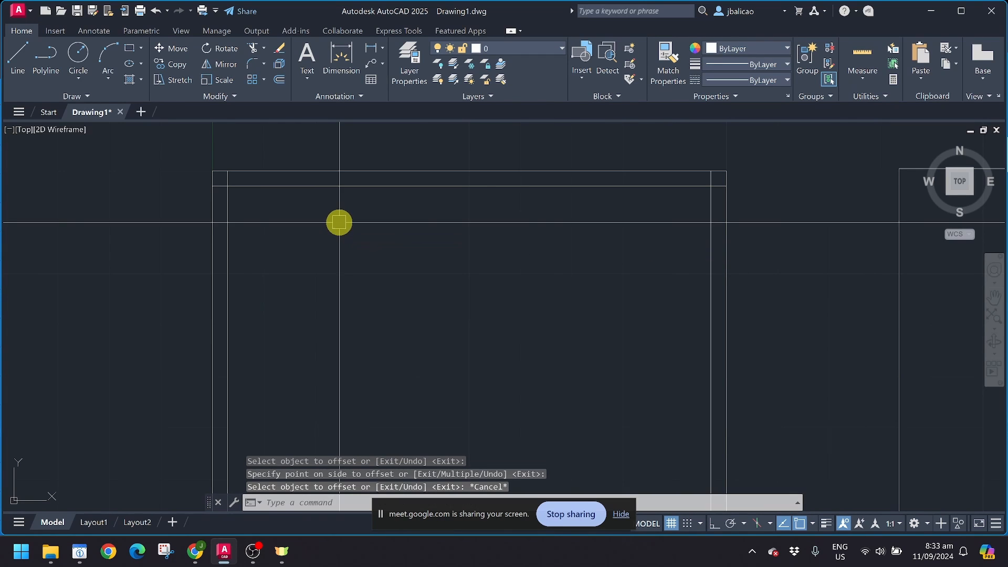
{"action": "scroll", "coordinate": [304, 204], "scroll_direction": "up", "scroll_amount": 2}
{"action": "scroll", "coordinate": [304, 205], "scroll_direction": "down", "scroll_amount": 2}
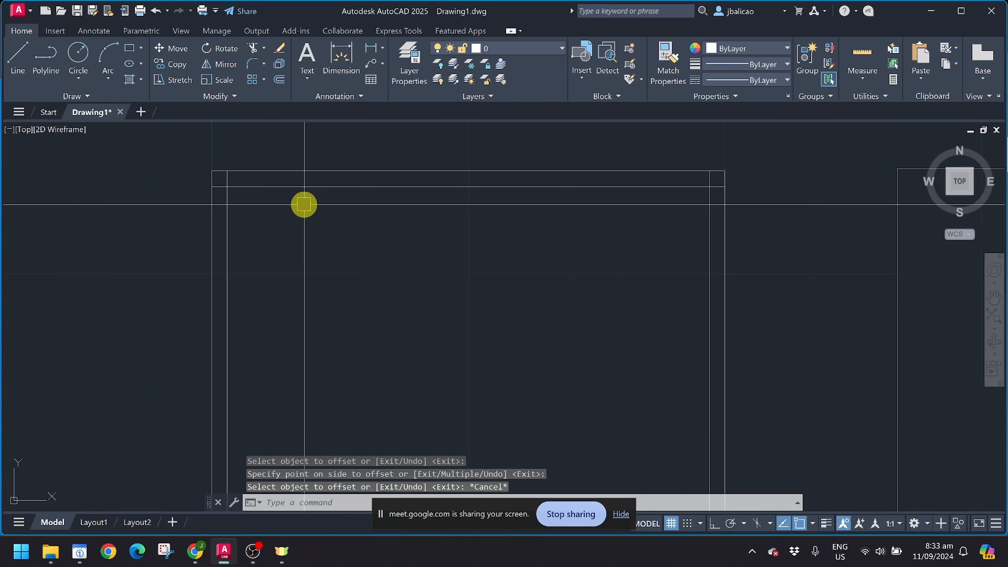
{"action": "scroll", "coordinate": [305, 205], "scroll_direction": "down", "scroll_amount": 2}
{"action": "scroll", "coordinate": [297, 189], "scroll_direction": "down", "scroll_amount": 2}
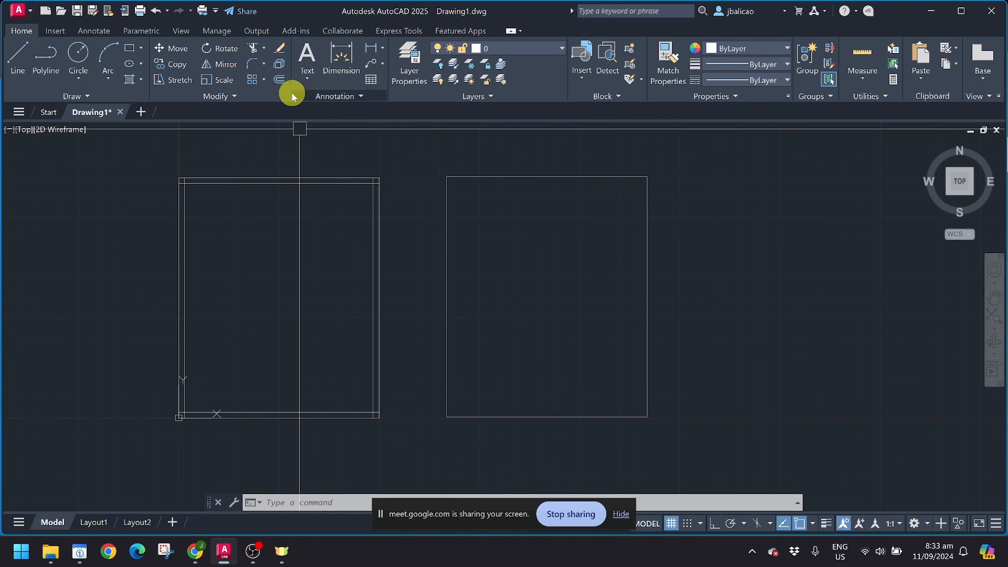
Step: Offset the polyline rectangle inward by 0.1500 to create its inner outline
{"action": "left_click", "coordinate": [280, 80]}
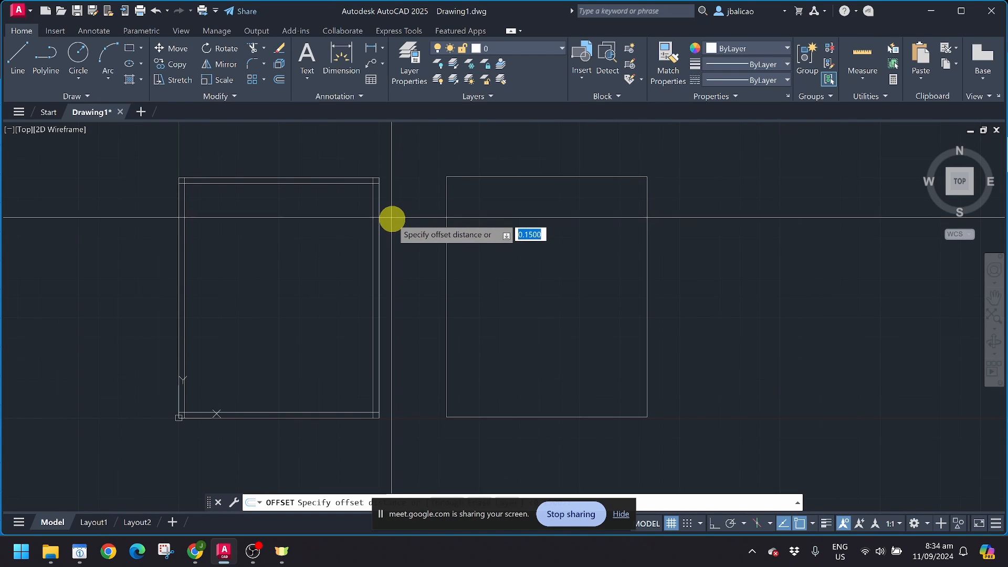
{"action": "key", "text": "Escape"}
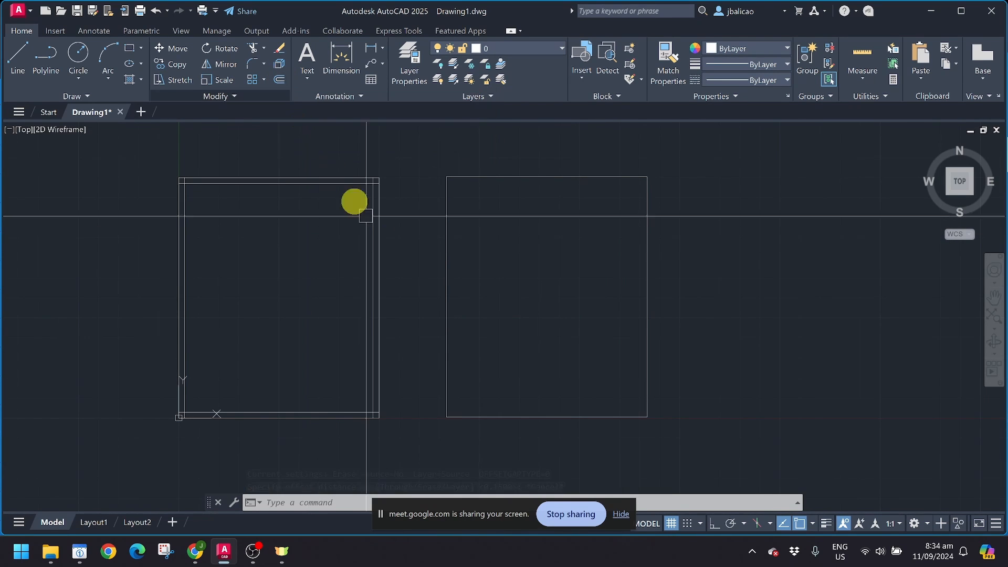
{"action": "key", "text": "Return"}
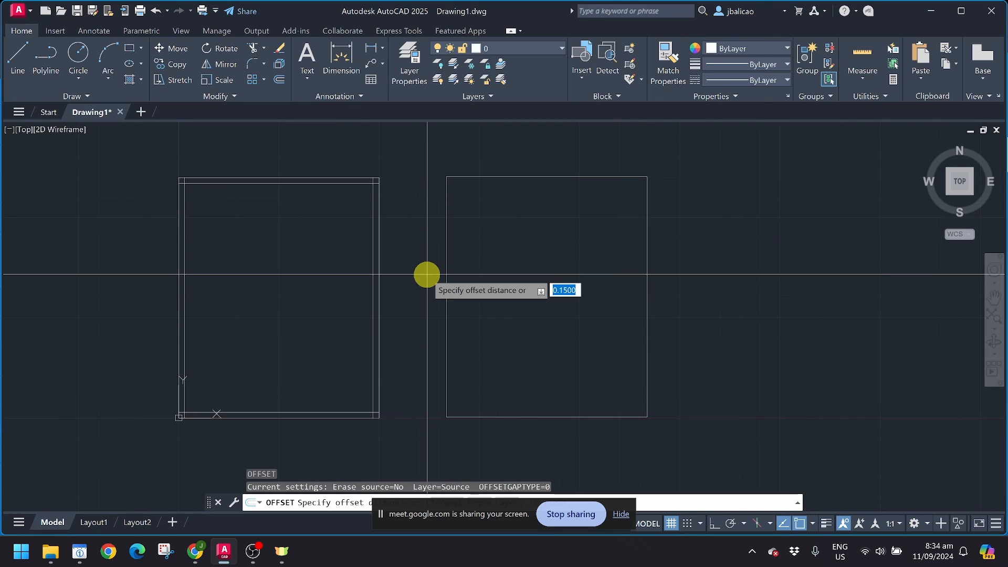
{"action": "key", "text": "Return"}
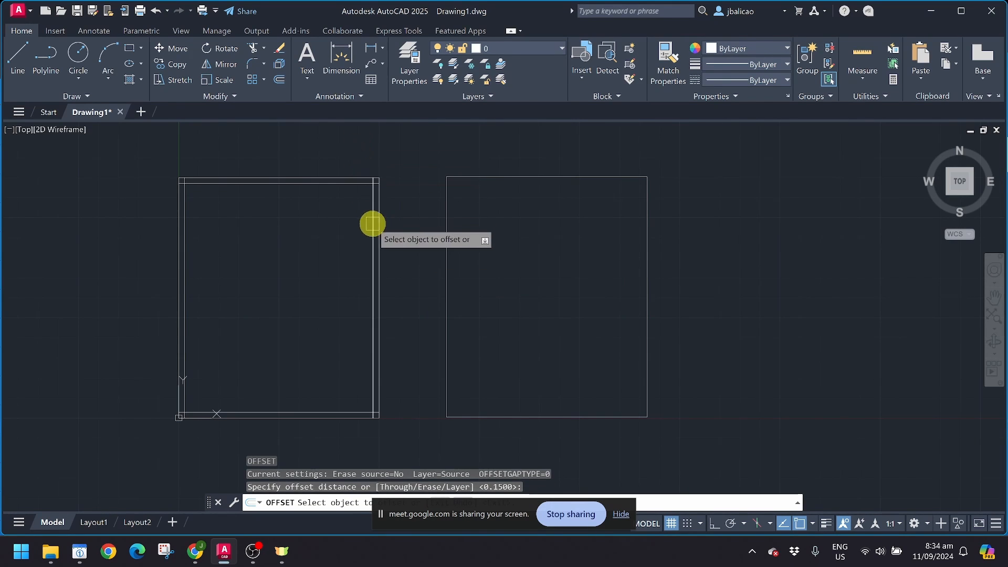
{"action": "left_click", "coordinate": [447, 280]}
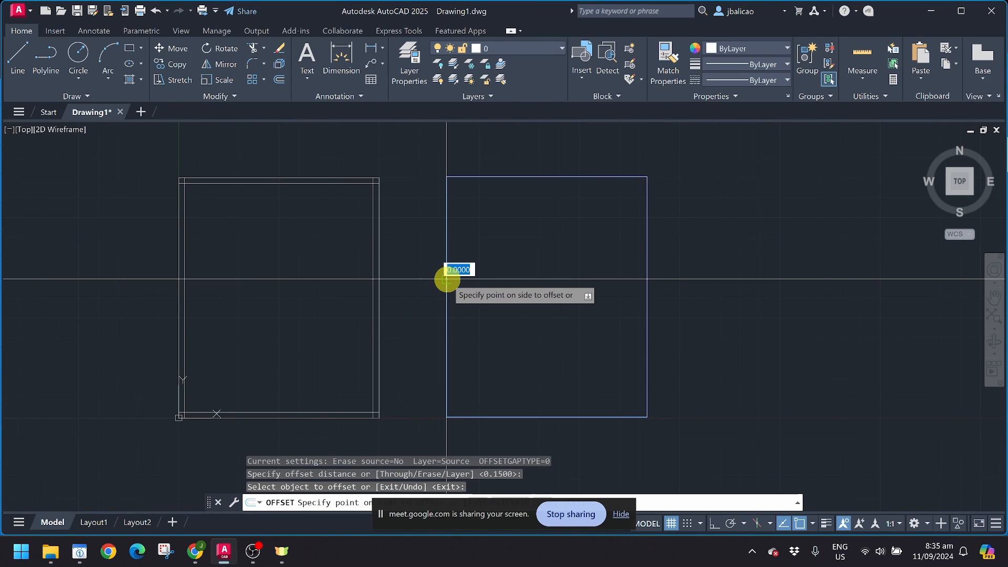
{"action": "left_click", "coordinate": [531, 278]}
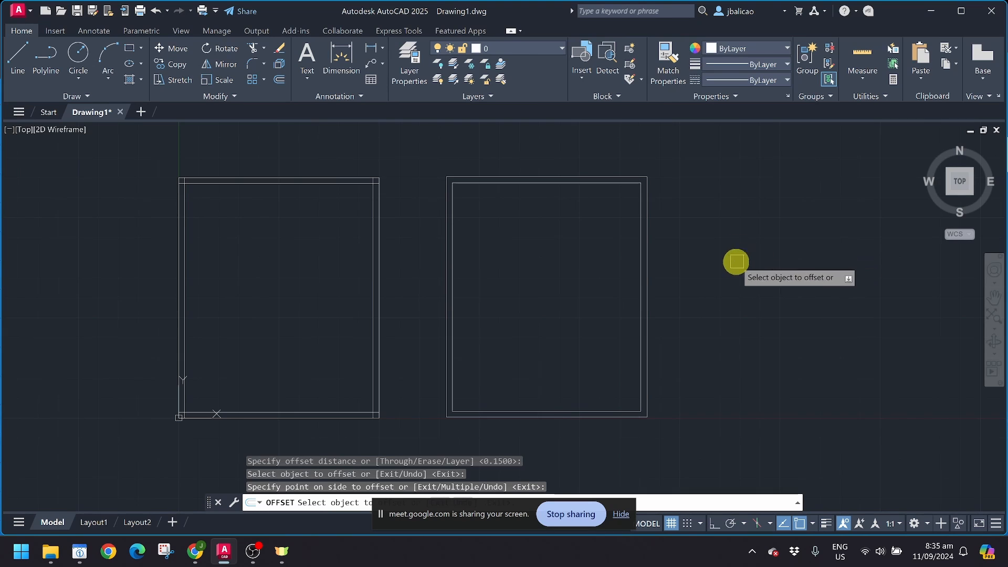
{"action": "key", "text": "Escape"}
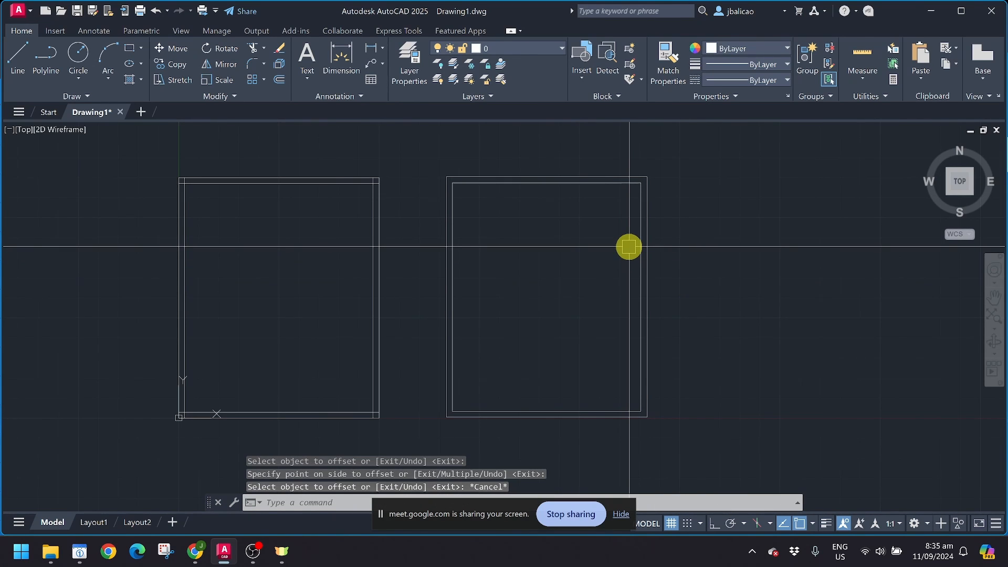
Step: Bring the irregular polygon to the centre of the view and window-select it
{"action": "scroll", "coordinate": [629, 246], "scroll_direction": "down", "scroll_amount": 8}
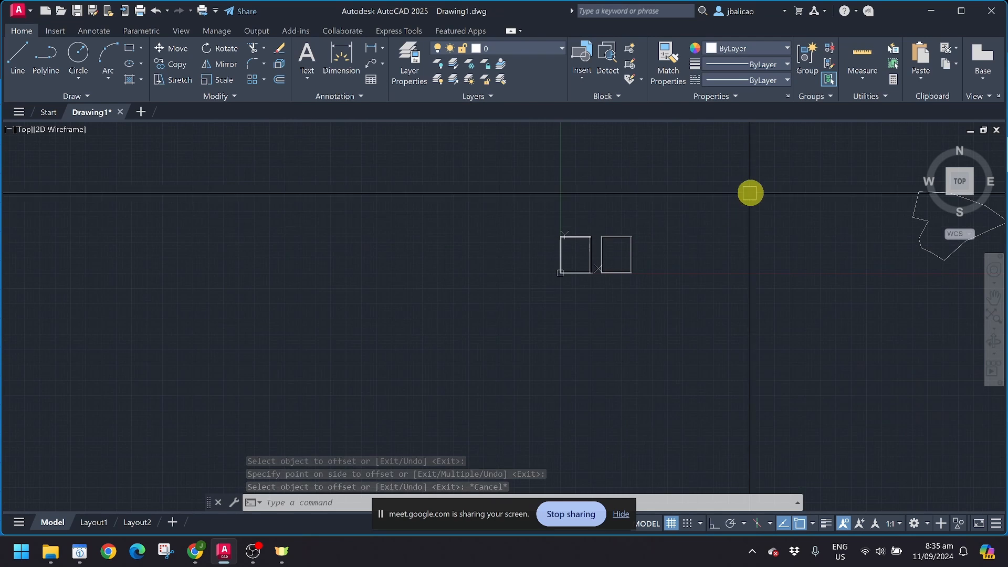
{"action": "mouse_move", "coordinate": [750, 193]}
{"action": "middle_mouse_down"}
{"action": "mouse_move", "coordinate": [617, 200]}
{"action": "mouse_move", "coordinate": [686, 198]}
{"action": "mouse_move", "coordinate": [488, 238]}
{"action": "mouse_move", "coordinate": [443, 283]}
{"action": "middle_mouse_up"}
{"action": "scroll", "coordinate": [488, 237], "scroll_direction": "up", "scroll_amount": 3}
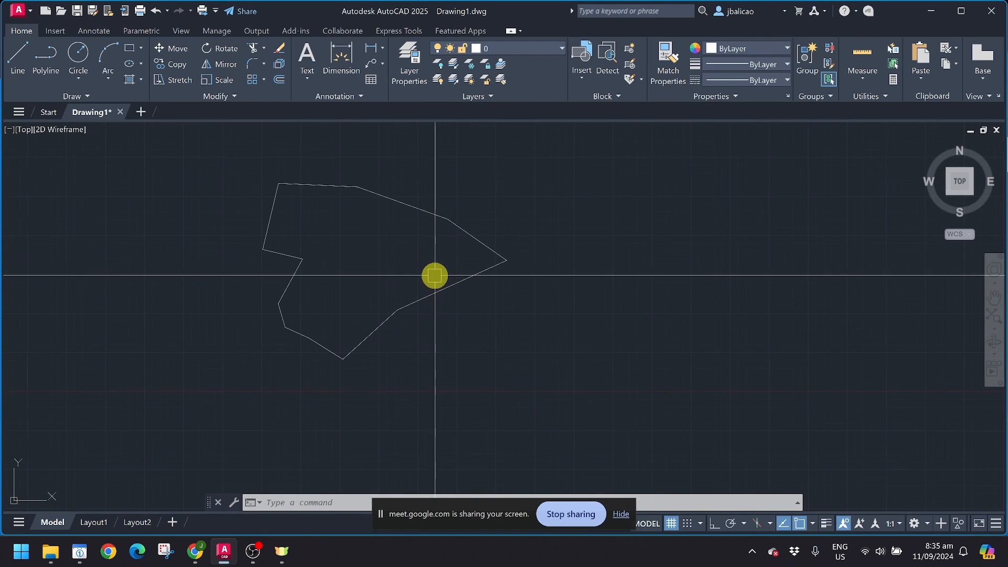
{"action": "scroll", "coordinate": [347, 249], "scroll_direction": "down", "scroll_amount": 6}
{"action": "scroll", "coordinate": [216, 236], "scroll_direction": "up", "scroll_amount": 4}
{"action": "middle_click_drag", "start_coordinate": [197, 259], "coordinate": [169, 267]}
{"action": "left_click", "coordinate": [416, 219]}
{"action": "left_click", "coordinate": [652, 400]}
{"action": "scroll", "coordinate": [480, 323], "scroll_direction": "up", "scroll_amount": 2}
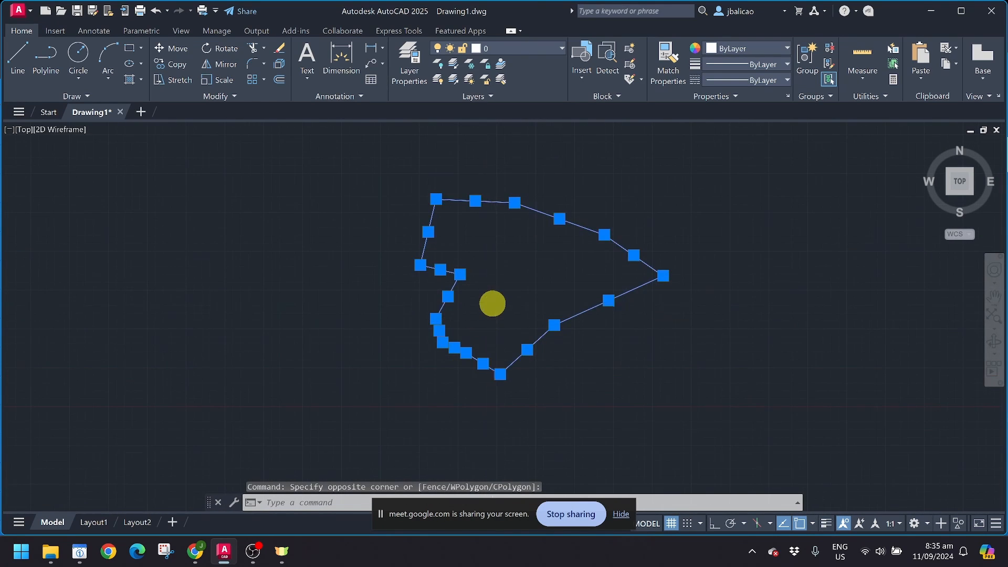
{"action": "scroll", "coordinate": [492, 303], "scroll_direction": "up", "scroll_amount": 2}
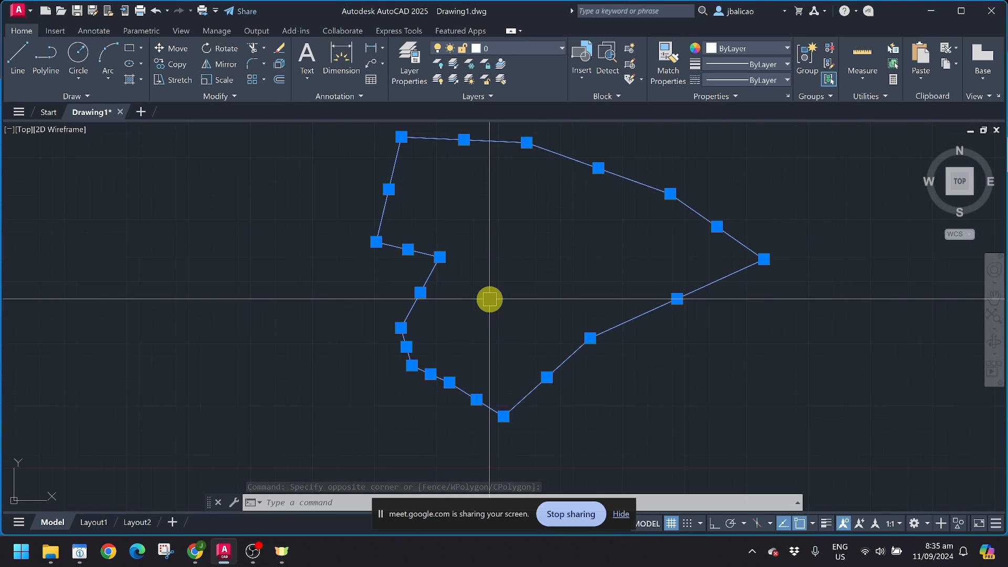
Step: Check the polygon's lower-right edge, then window-select the entire outline for PEDIT
{"action": "key", "text": "Escape"}
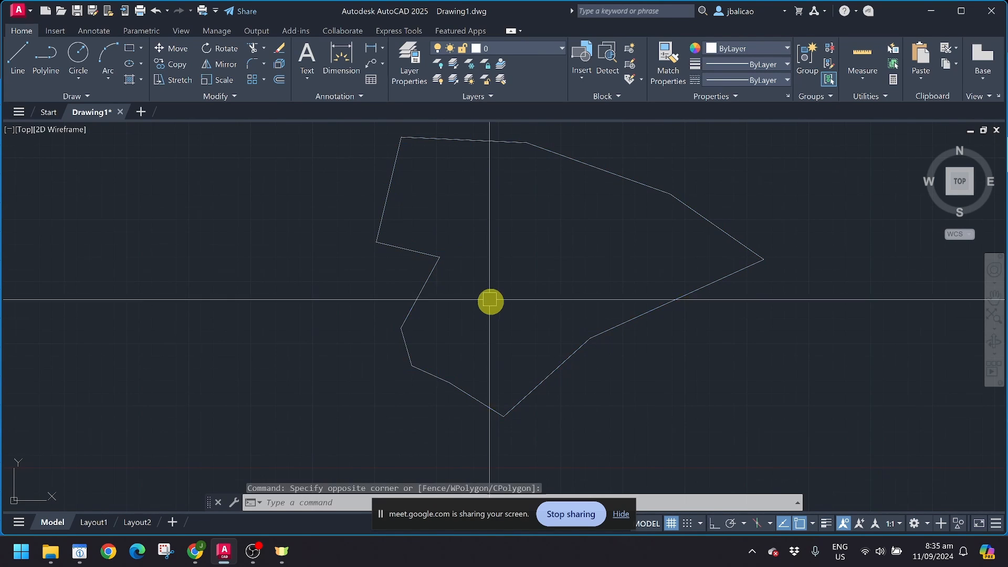
{"action": "left_click", "coordinate": [554, 368]}
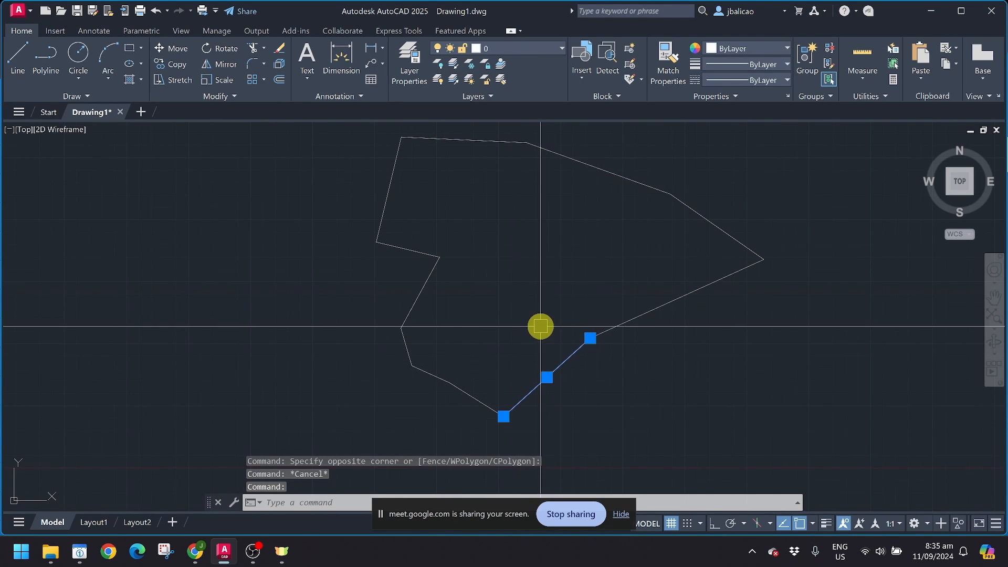
{"action": "key", "text": "Escape"}
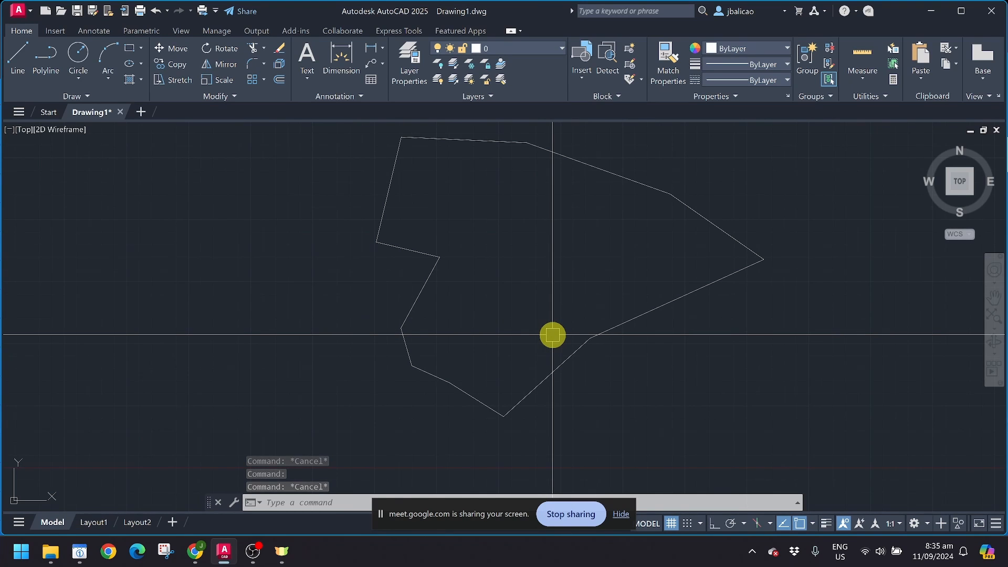
{"action": "left_click", "coordinate": [557, 368]}
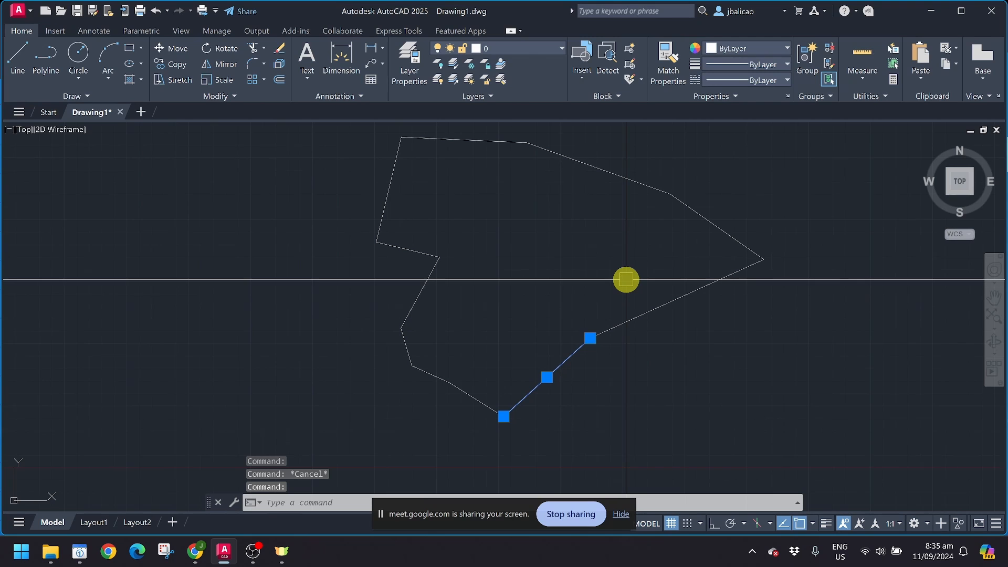
{"action": "key", "text": "Escape"}
{"action": "middle_click_drag", "start_coordinate": [623, 281], "coordinate": [600, 321]}
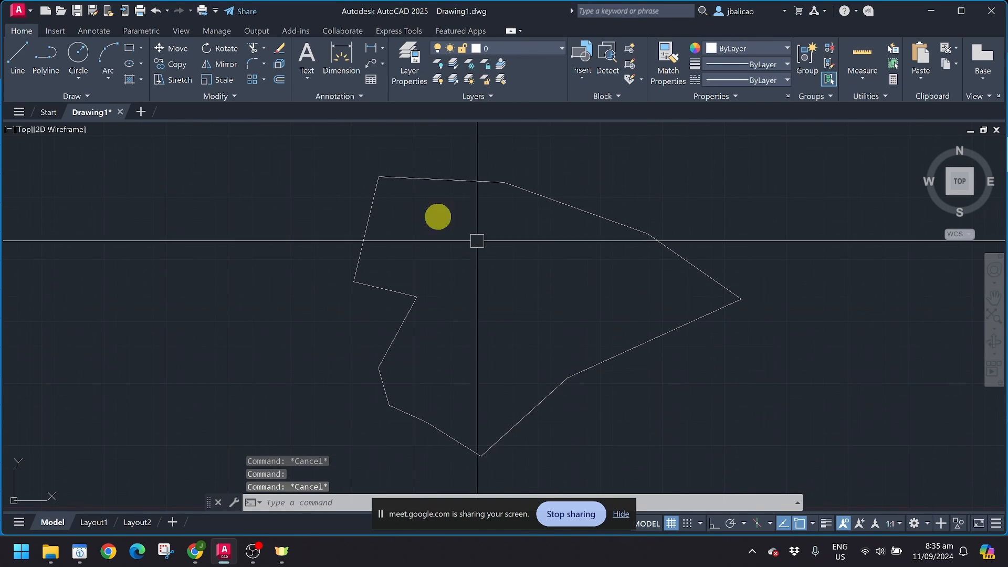
{"action": "left_click", "coordinate": [298, 142]}
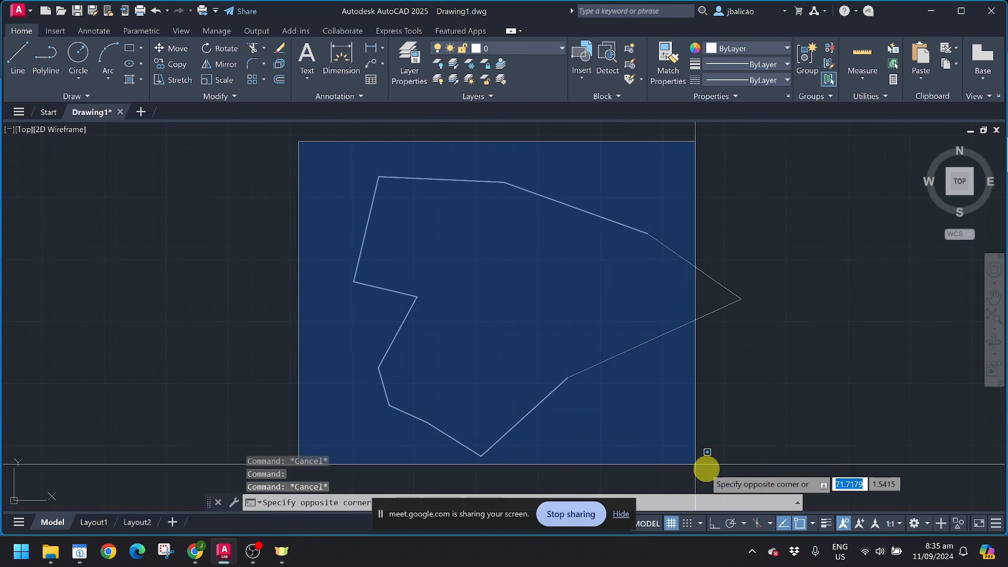
{"action": "left_click", "coordinate": [797, 472]}
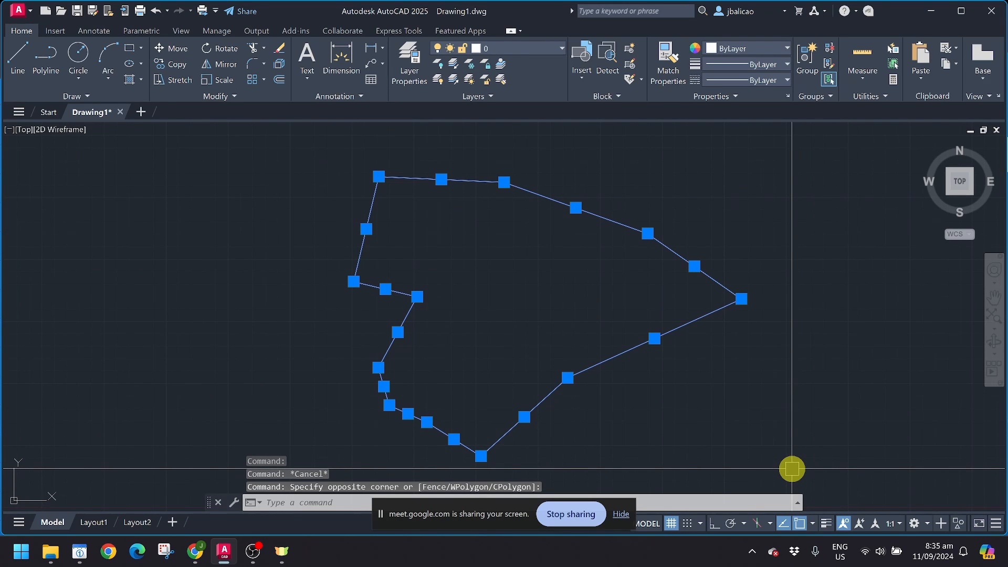
{"action": "type", "text": "pe"}
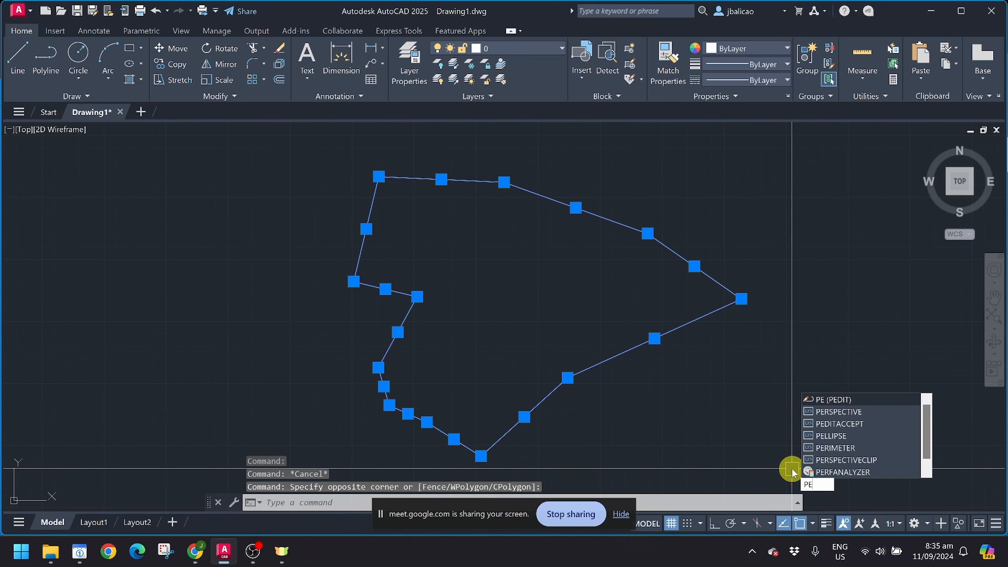
Step: Convert the left edge to a polyline and join all 10 outline segments onto it
{"action": "left_click", "coordinate": [844, 400]}
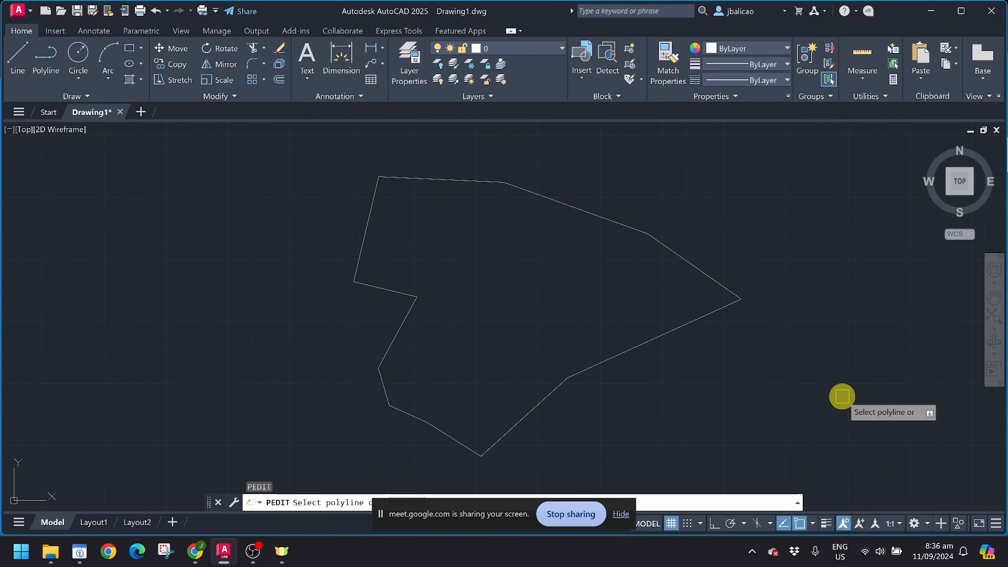
{"action": "left_click", "coordinate": [318, 160]}
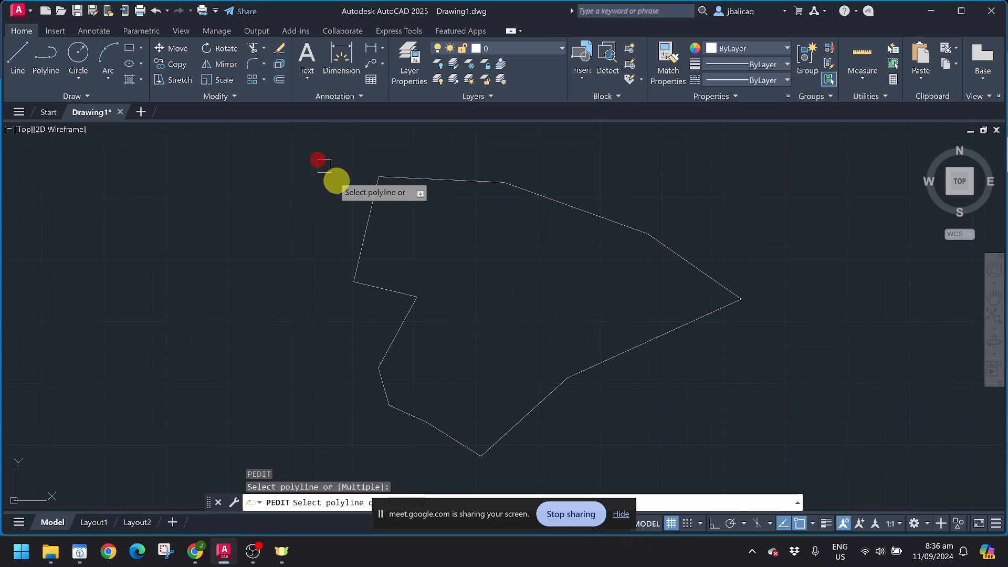
{"action": "left_click", "coordinate": [374, 211]}
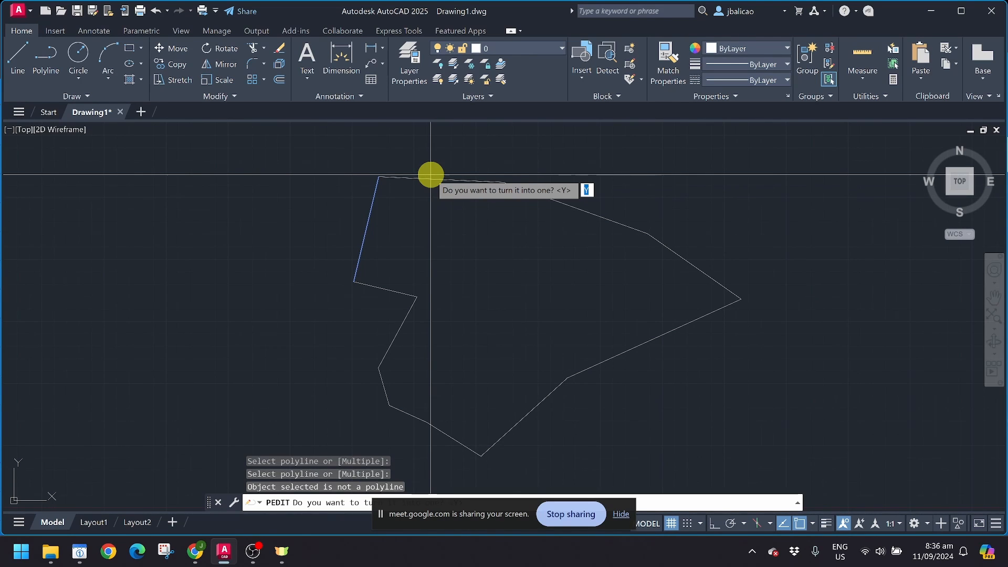
{"action": "key", "text": "Return"}
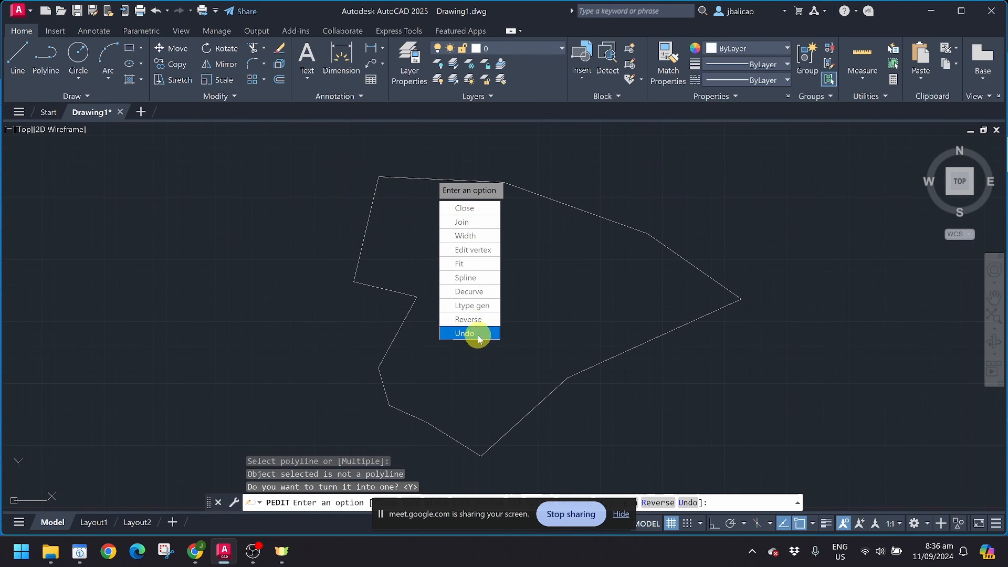
{"action": "left_click", "coordinate": [487, 231]}
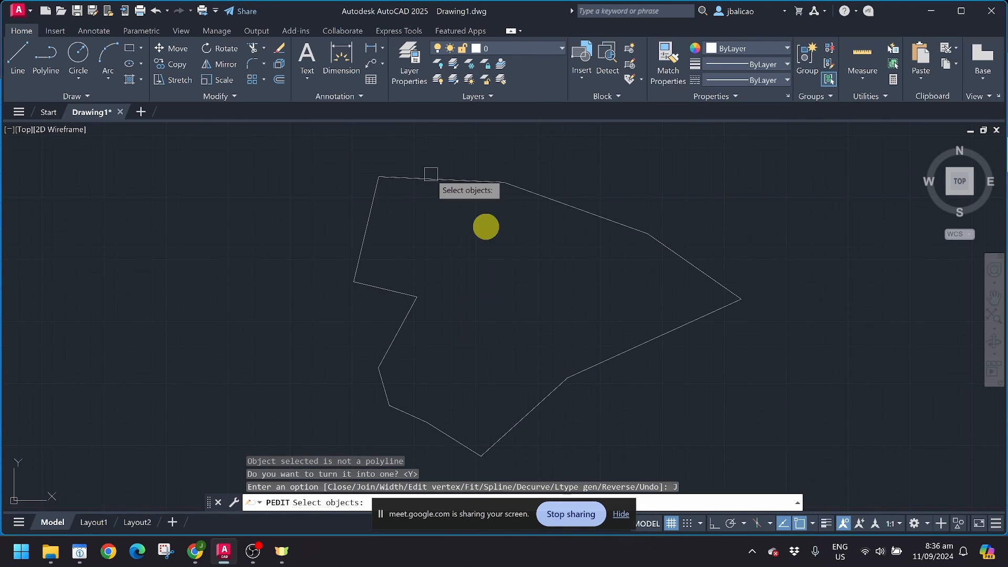
{"action": "left_click_drag", "start_coordinate": [322, 157], "coordinate": [520, 356]}
{"action": "left_click", "coordinate": [336, 167]}
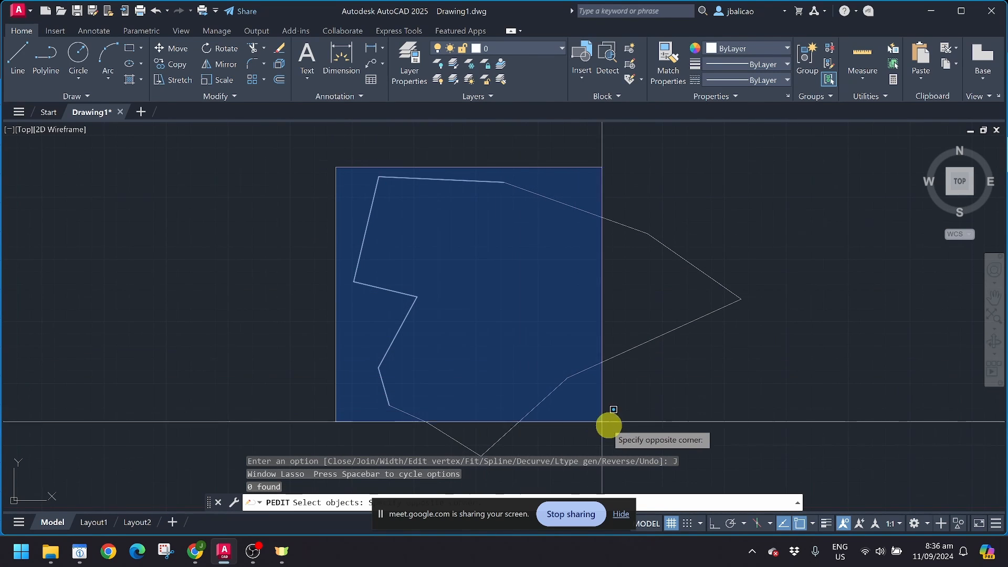
{"action": "left_click", "coordinate": [790, 466]}
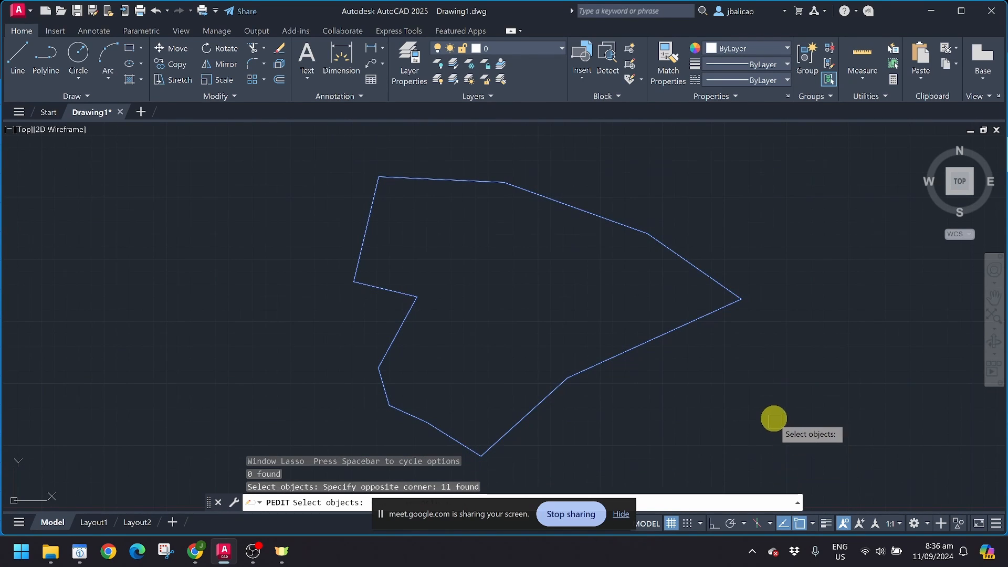
{"action": "key", "text": "Return"}
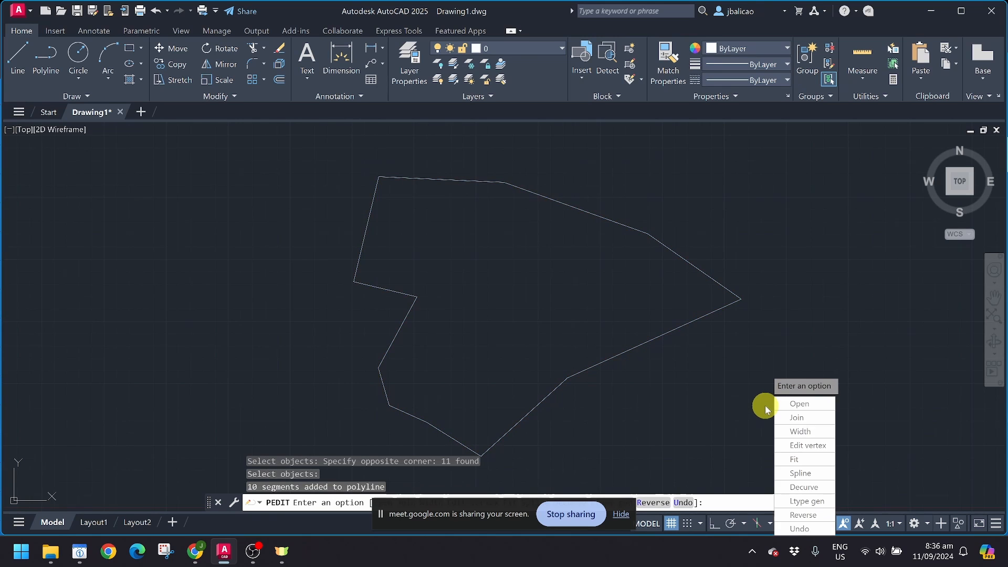
{"action": "key", "text": "Return"}
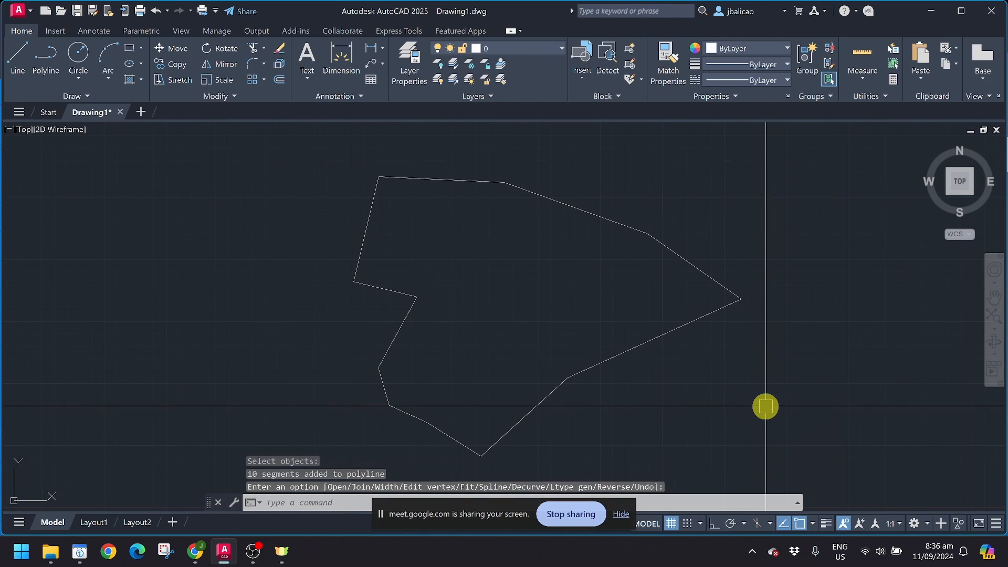
Step: Select the joined polyline outline and start an offset of it
{"action": "left_click", "coordinate": [596, 362]}
{"action": "middle_click_drag", "start_coordinate": [482, 293], "coordinate": [526, 266]}
{"action": "scroll", "coordinate": [526, 265], "scroll_direction": "down", "scroll_amount": 2}
{"action": "scroll", "coordinate": [461, 253], "scroll_direction": "up", "scroll_amount": 2}
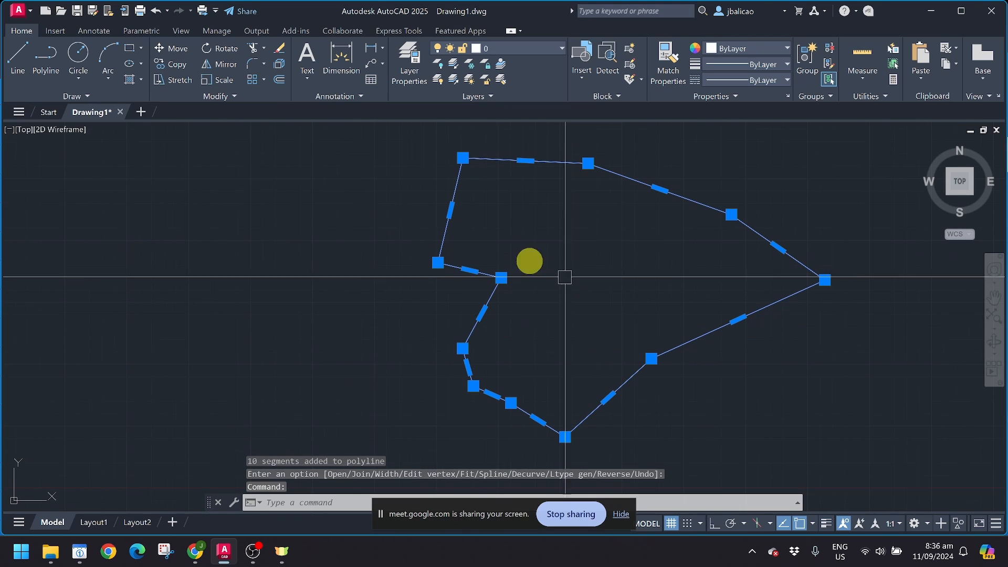
{"action": "left_click", "coordinate": [280, 81]}
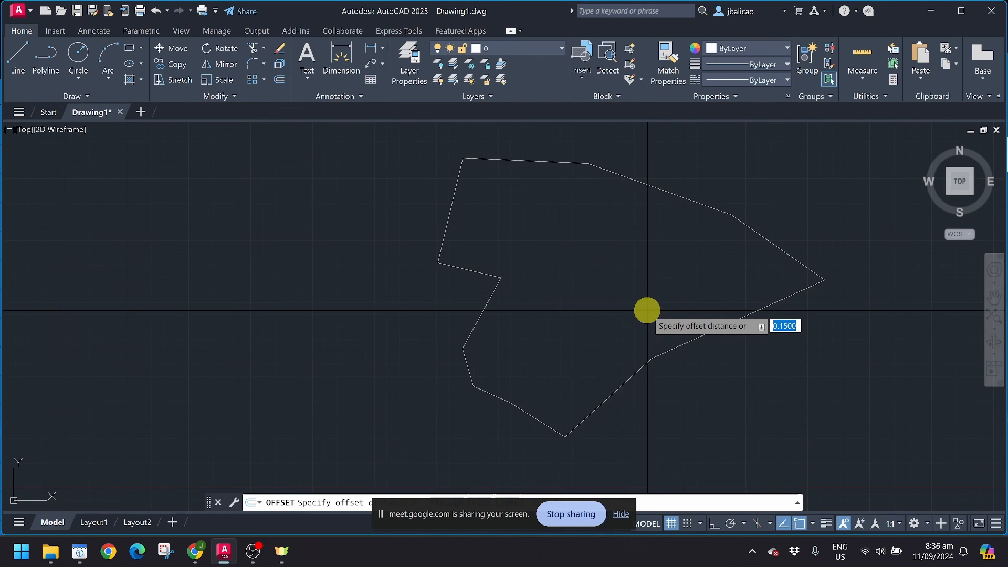
Step: Offset the outline 2 units inward to create an inner outline
{"action": "key", "text": "Return"}
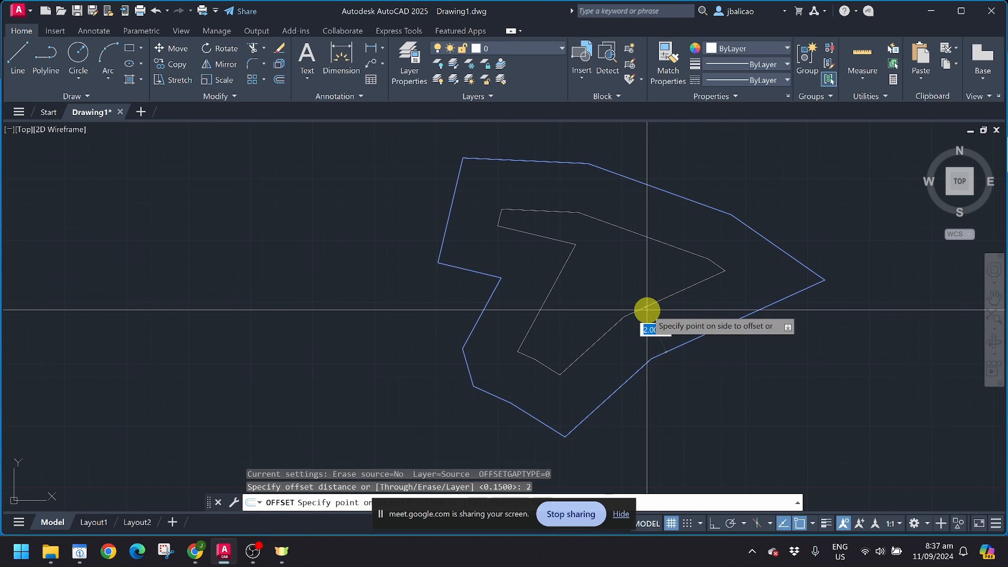
{"action": "left_click", "coordinate": [651, 307]}
{"action": "scroll", "coordinate": [620, 276], "scroll_direction": "down", "scroll_amount": 2}
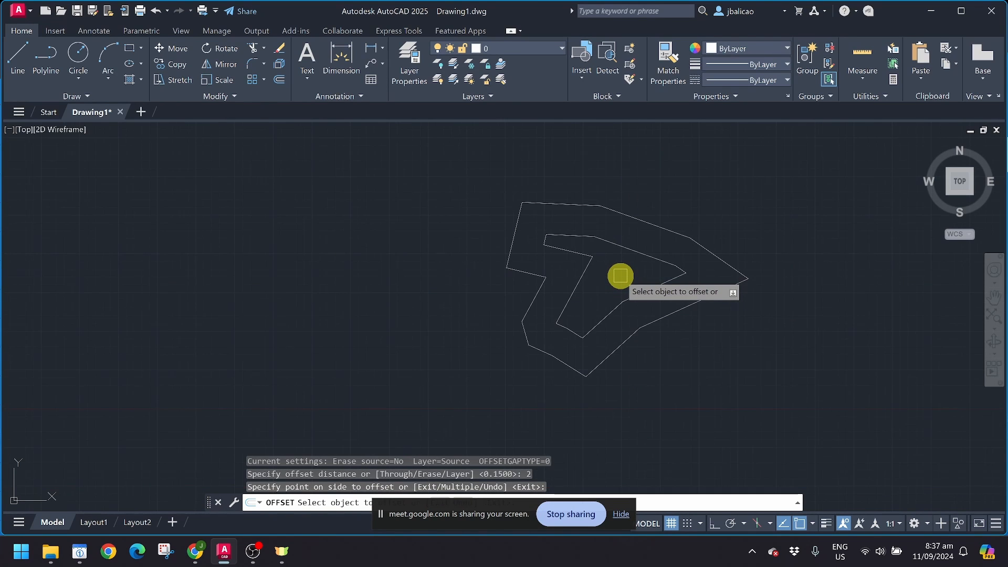
{"action": "scroll", "coordinate": [620, 275], "scroll_direction": "up", "scroll_amount": 3}
{"action": "scroll", "coordinate": [584, 202], "scroll_direction": "down", "scroll_amount": 3}
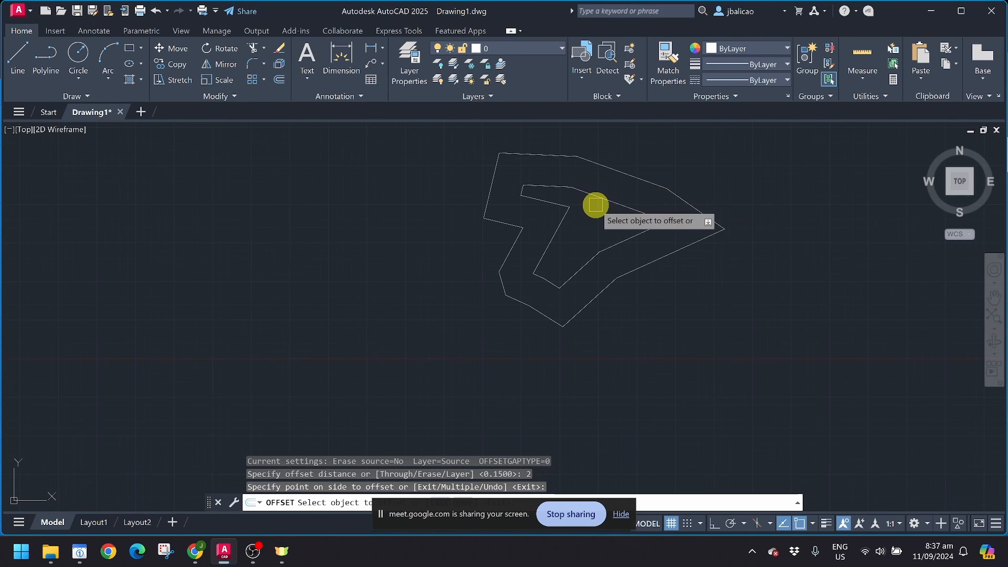
{"action": "middle_click_drag", "start_coordinate": [595, 205], "coordinate": [597, 225]}
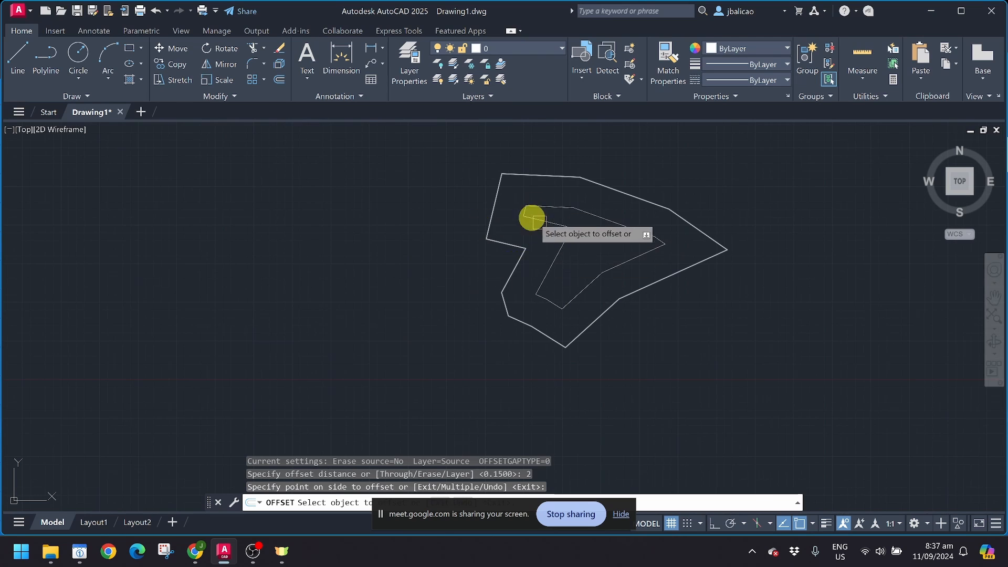
{"action": "scroll", "coordinate": [558, 217], "scroll_direction": "up", "scroll_amount": 2}
{"action": "key", "text": "Escape"}
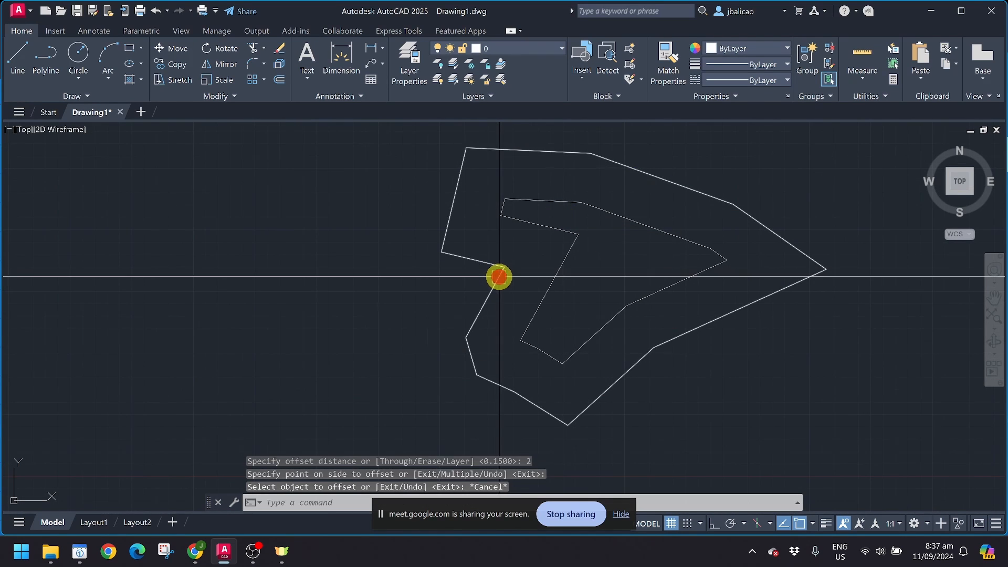
Step: Copy the inner outline with CO and place the duplicate to its left
{"action": "left_click", "coordinate": [499, 276]}
{"action": "key", "text": "Escape"}
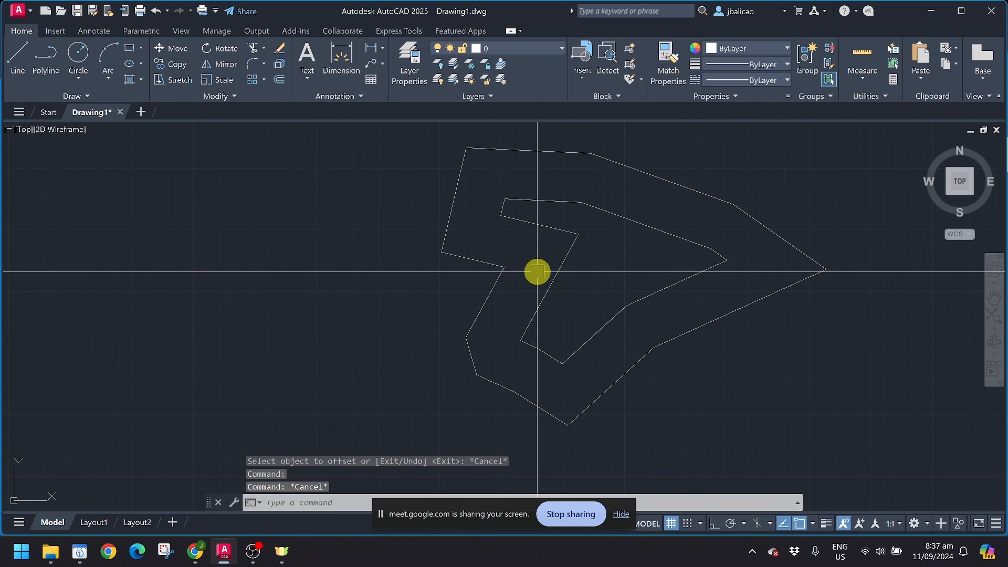
{"action": "left_click", "coordinate": [550, 273]}
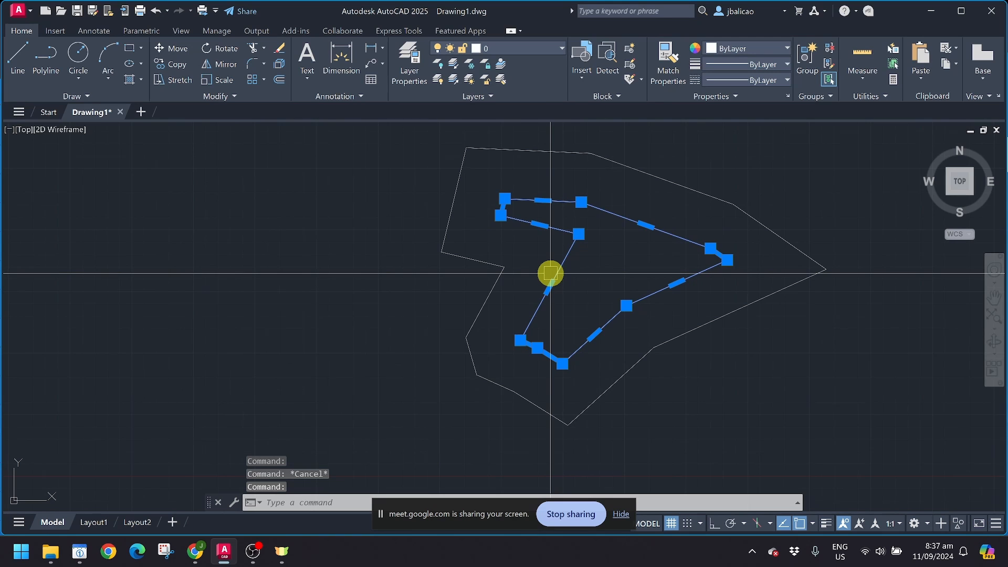
{"action": "type", "text": "co"}
{"action": "key", "text": "Return"}
{"action": "left_click", "coordinate": [581, 267]}
{"action": "middle_click_drag", "start_coordinate": [345, 267], "coordinate": [581, 265]}
{"action": "left_click", "coordinate": [498, 254]}
{"action": "key", "text": "Escape"}
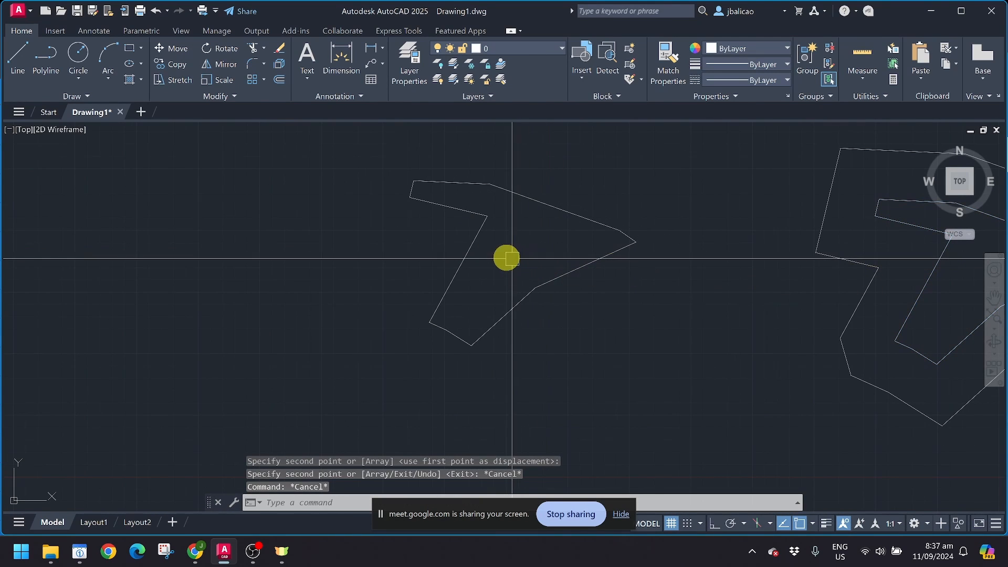
Step: Explode the standalone copied outline and confirm its top and side lines are now separate
{"action": "scroll", "coordinate": [473, 243], "scroll_direction": "up", "scroll_amount": 2}
{"action": "left_click", "coordinate": [473, 243]}
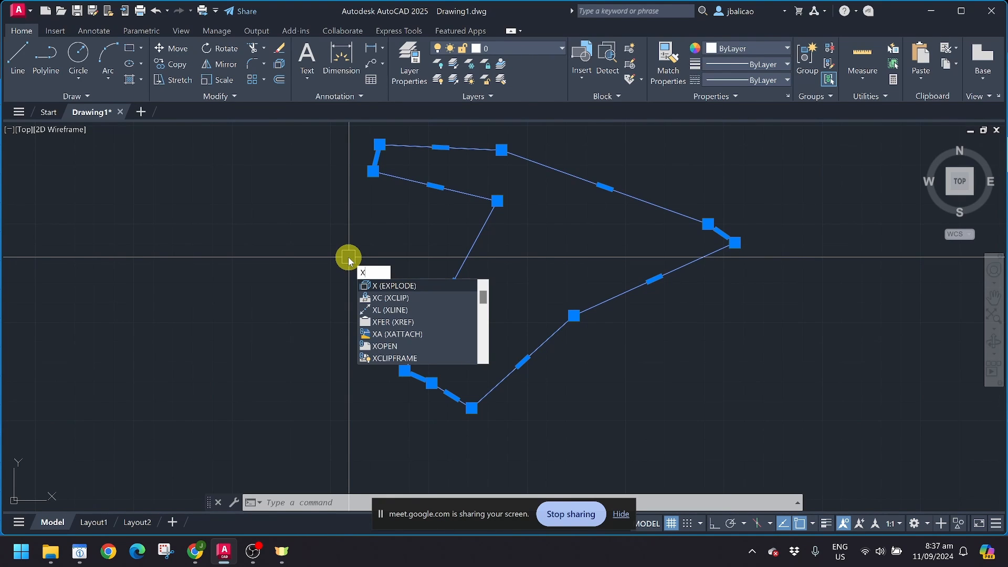
{"action": "left_click", "coordinate": [380, 286]}
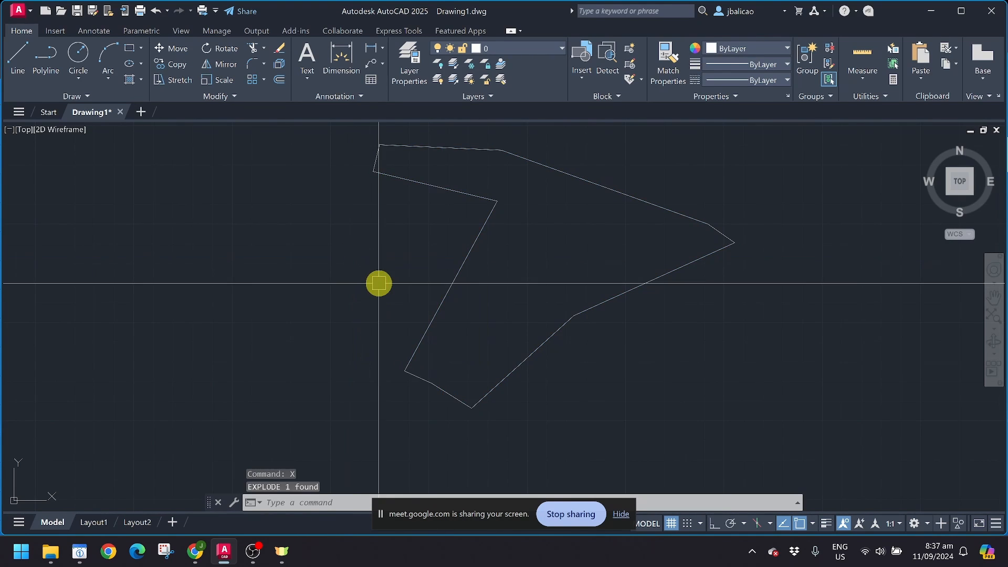
{"action": "left_click", "coordinate": [443, 299]}
{"action": "left_click", "coordinate": [439, 187]}
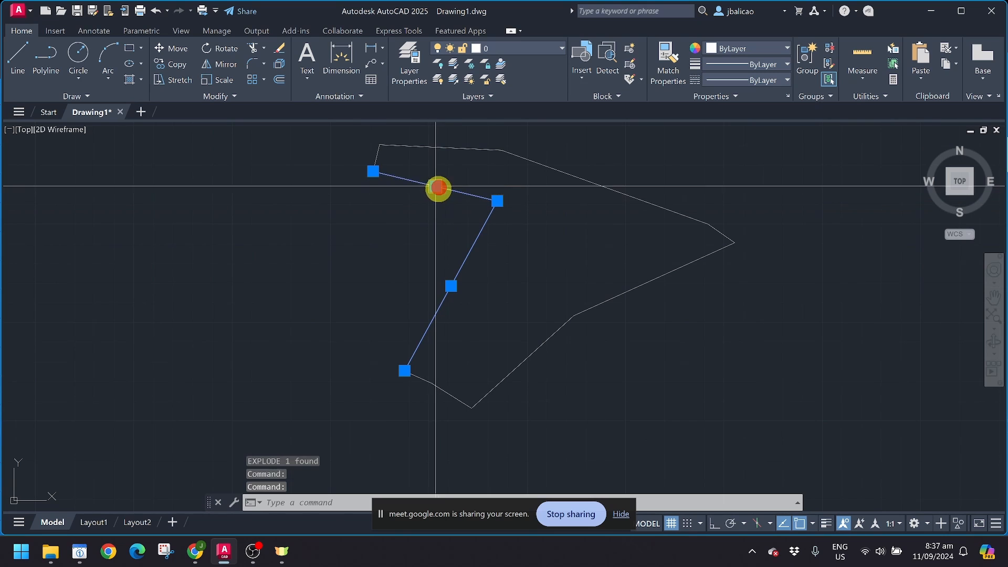
{"action": "key", "text": "Escape"}
{"action": "key", "text": "Escape"}
{"action": "left_click", "coordinate": [411, 149]}
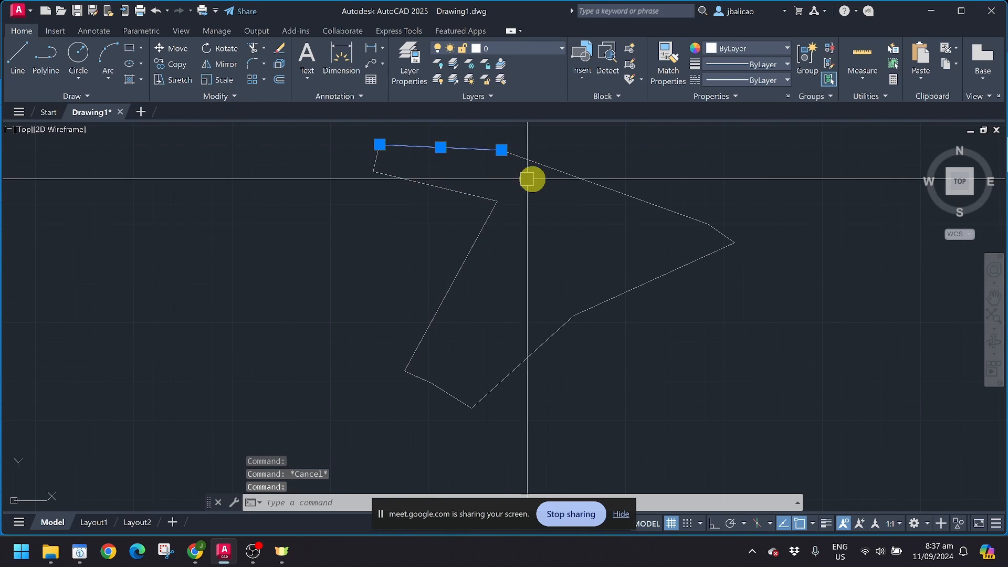
{"action": "key", "text": "Escape"}
{"action": "left_click", "coordinate": [547, 167]}
{"action": "key", "text": "Escape"}
{"action": "scroll", "coordinate": [612, 295], "scroll_direction": "down", "scroll_amount": 4}
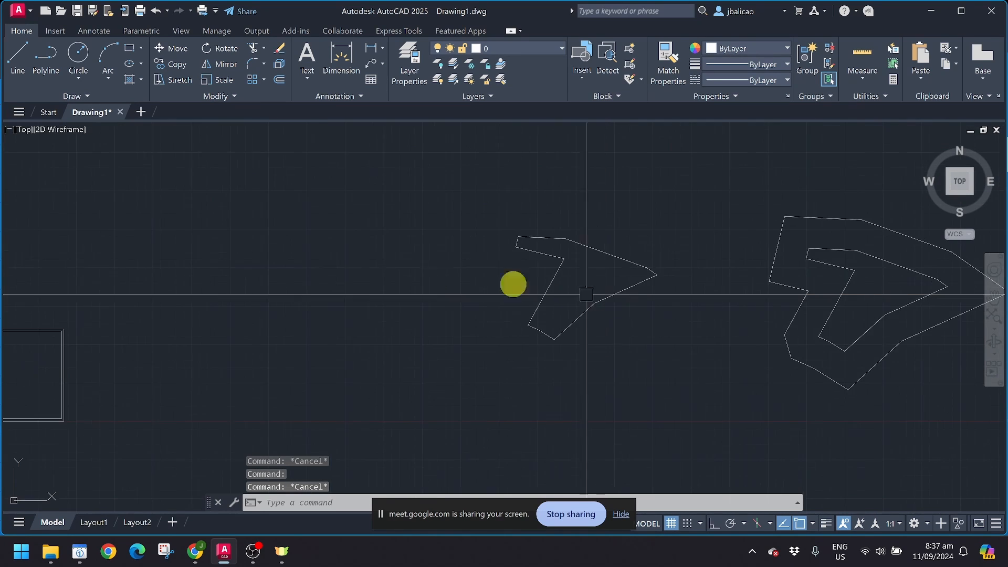
{"action": "scroll", "coordinate": [340, 256], "scroll_direction": "down", "scroll_amount": 5}
Step: Window-select both outlines and move them up-left to sit above the two rectangles
{"action": "left_click", "coordinate": [342, 168]}
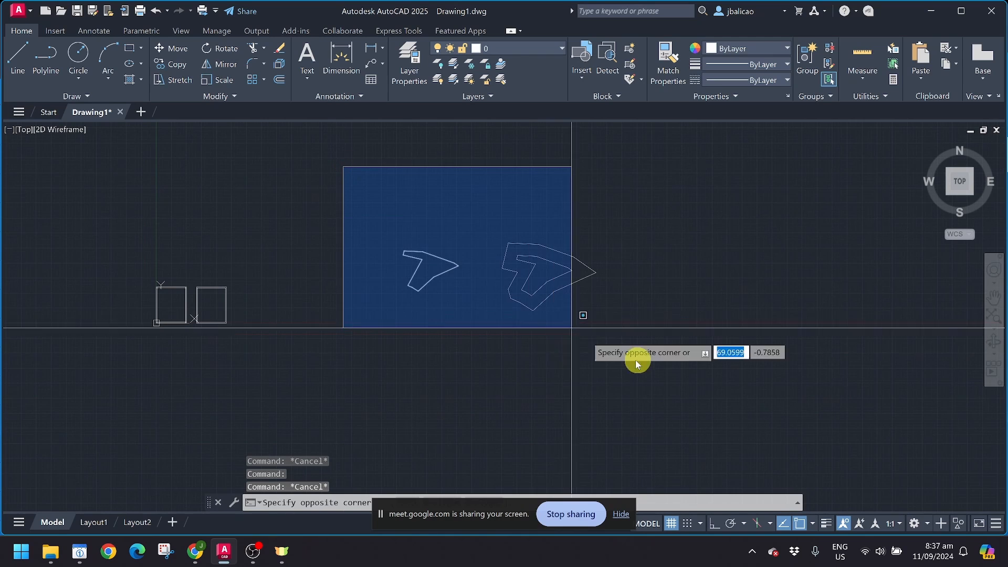
{"action": "left_click", "coordinate": [577, 326]}
{"action": "type", "text": "m"}
{"action": "key", "text": "Return"}
{"action": "left_click", "coordinate": [571, 312]}
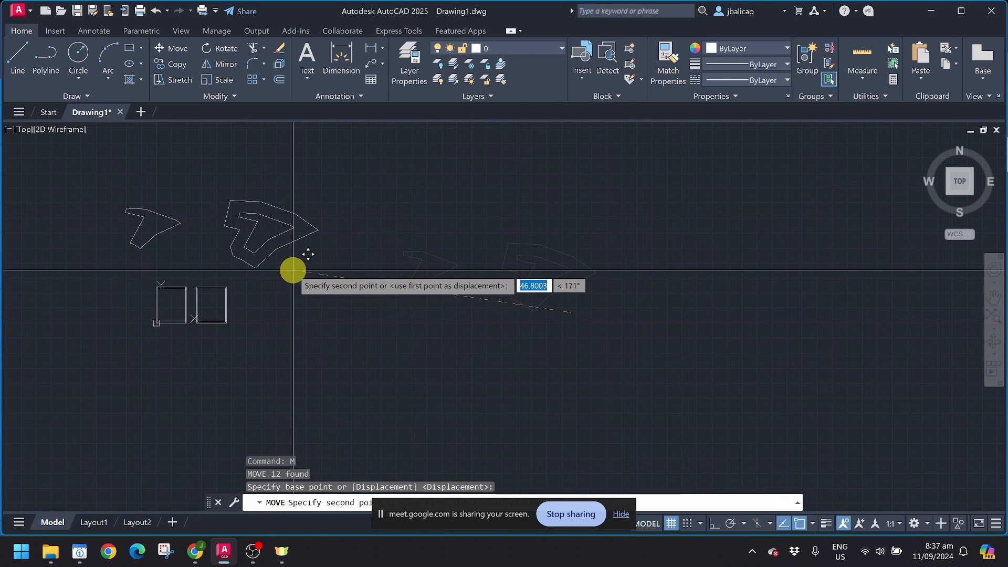
{"action": "left_click", "coordinate": [292, 267]}
{"action": "scroll", "coordinate": [131, 226], "scroll_direction": "up", "scroll_amount": 4}
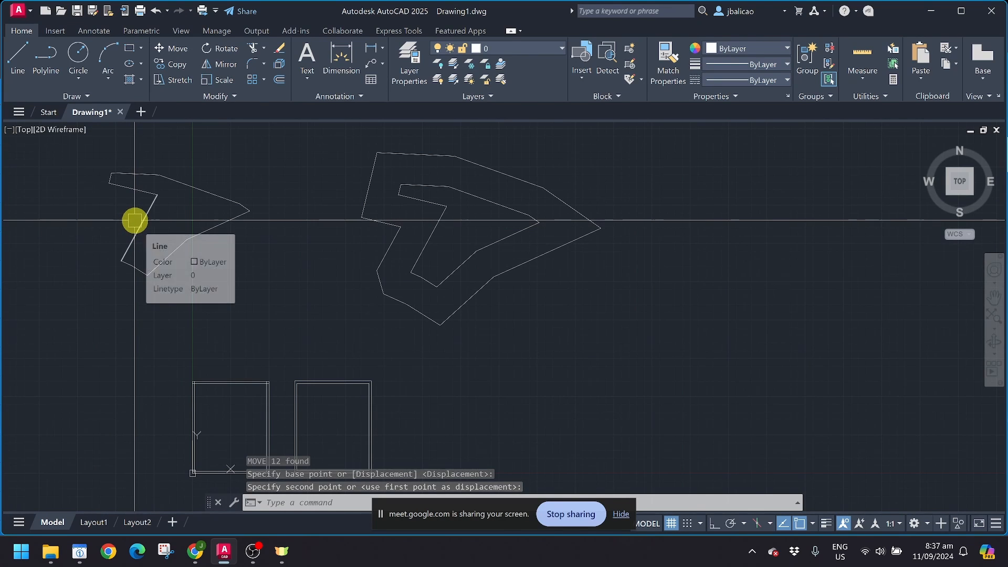
{"action": "left_click", "coordinate": [78, 84]}
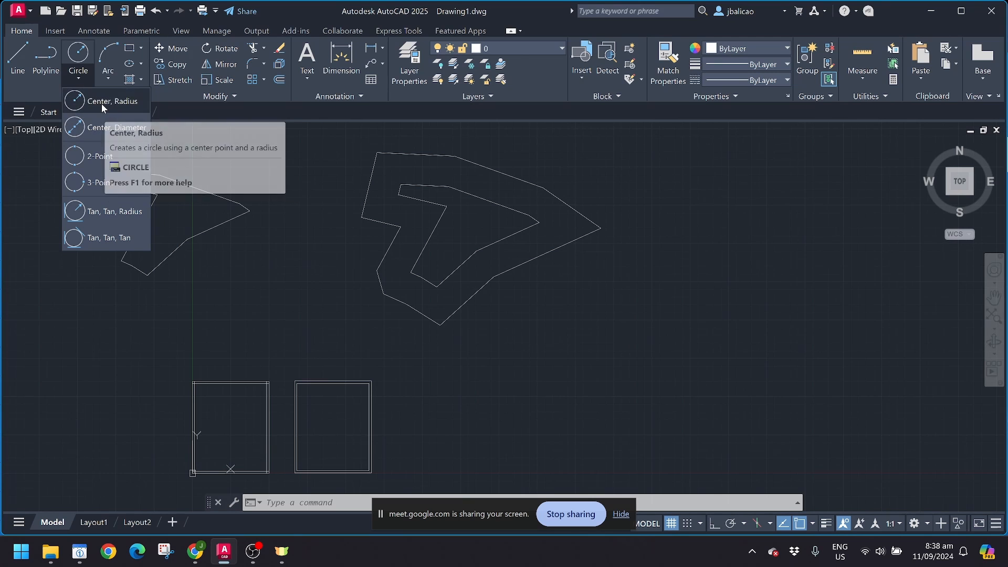
Step: Draw a centre-radius circle of radius 2 in the empty area right of the shapes
{"action": "left_click", "coordinate": [181, 150]}
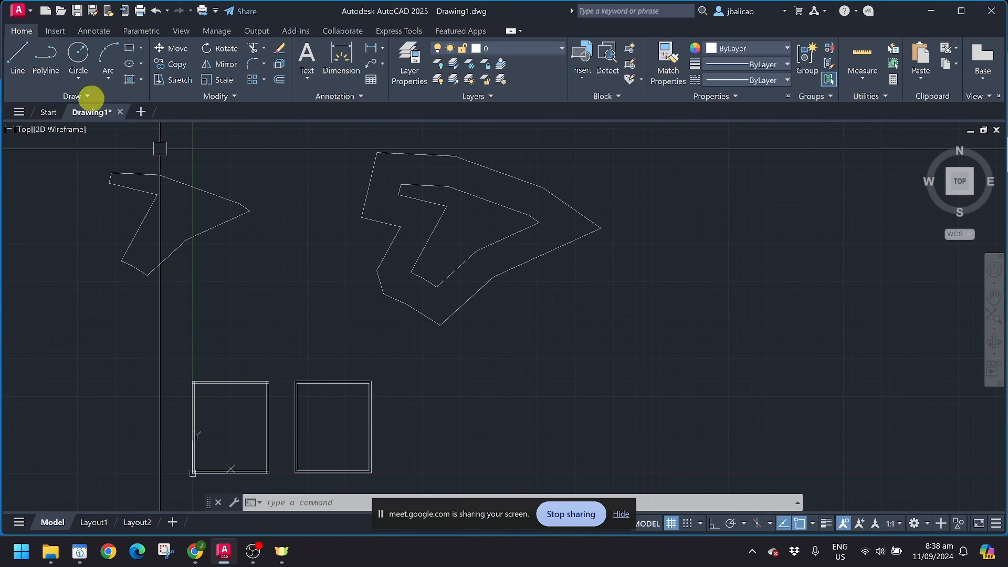
{"action": "left_click", "coordinate": [78, 52]}
{"action": "middle_click_drag", "start_coordinate": [273, 289], "coordinate": [235, 300]}
{"action": "scroll", "coordinate": [247, 315], "scroll_direction": "up", "scroll_amount": 5}
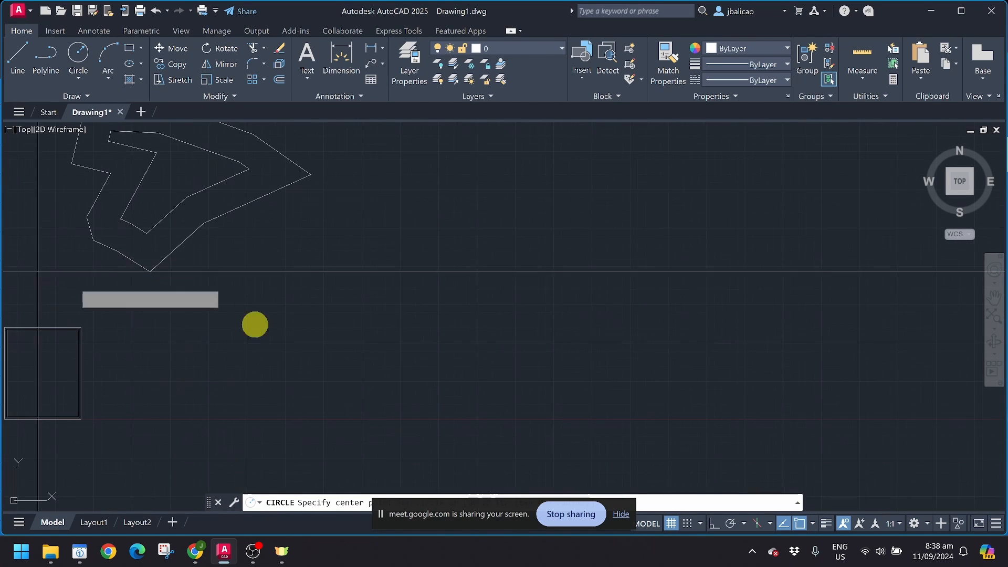
{"action": "scroll", "coordinate": [246, 324], "scroll_direction": "up", "scroll_amount": 2}
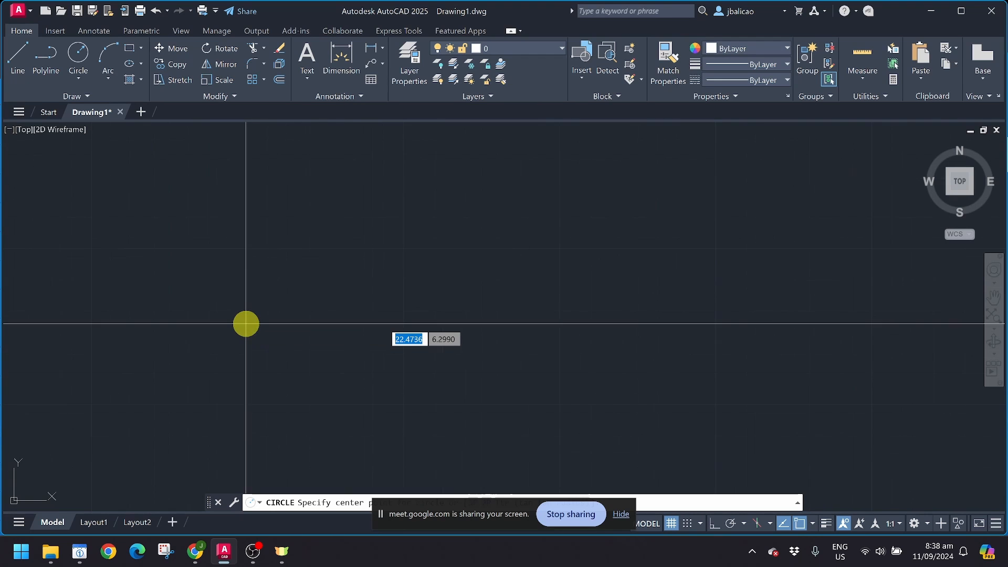
{"action": "middle_click_drag", "start_coordinate": [246, 324], "coordinate": [298, 324]}
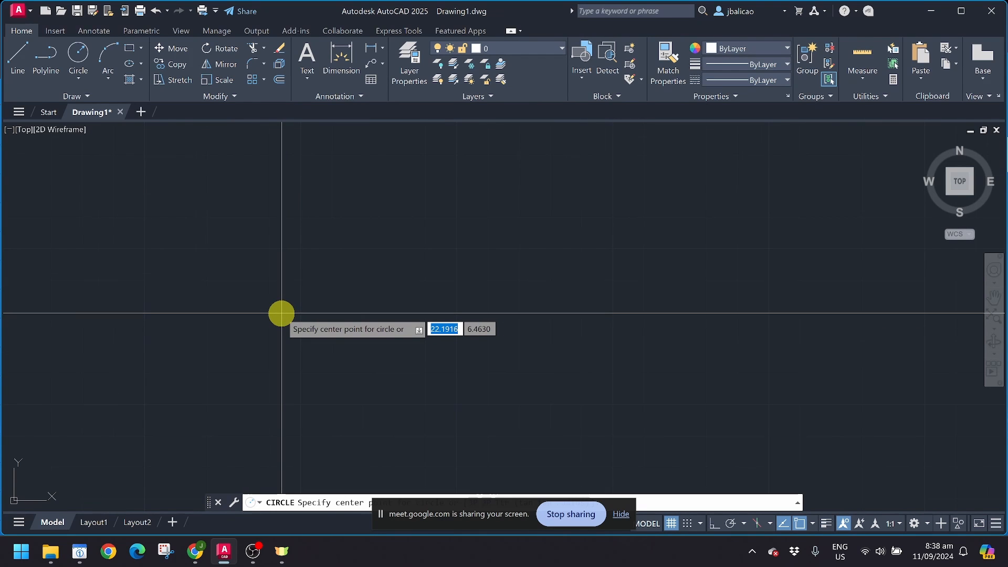
{"action": "scroll", "coordinate": [282, 314], "scroll_direction": "down", "scroll_amount": 2}
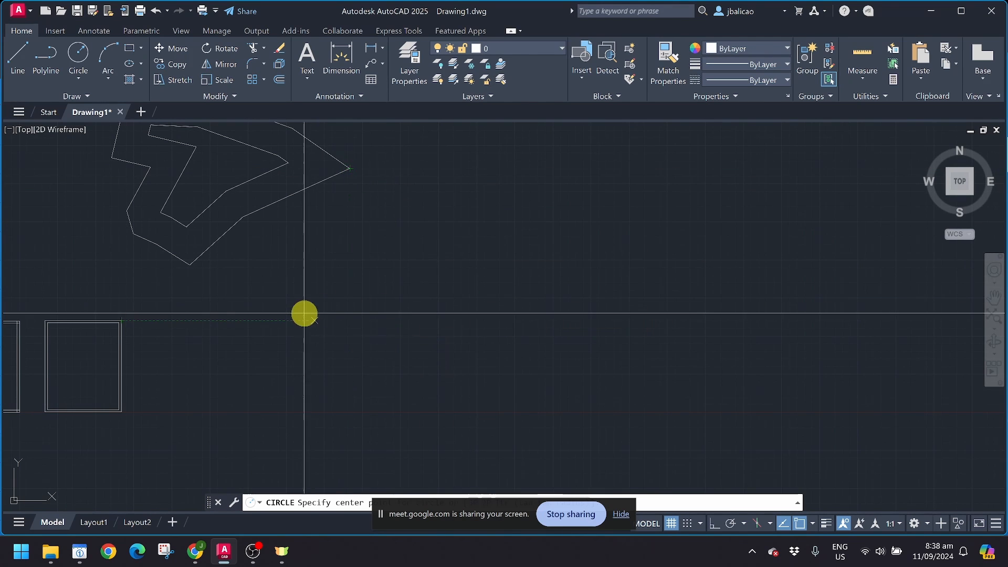
{"action": "scroll", "coordinate": [387, 328], "scroll_direction": "up", "scroll_amount": 2}
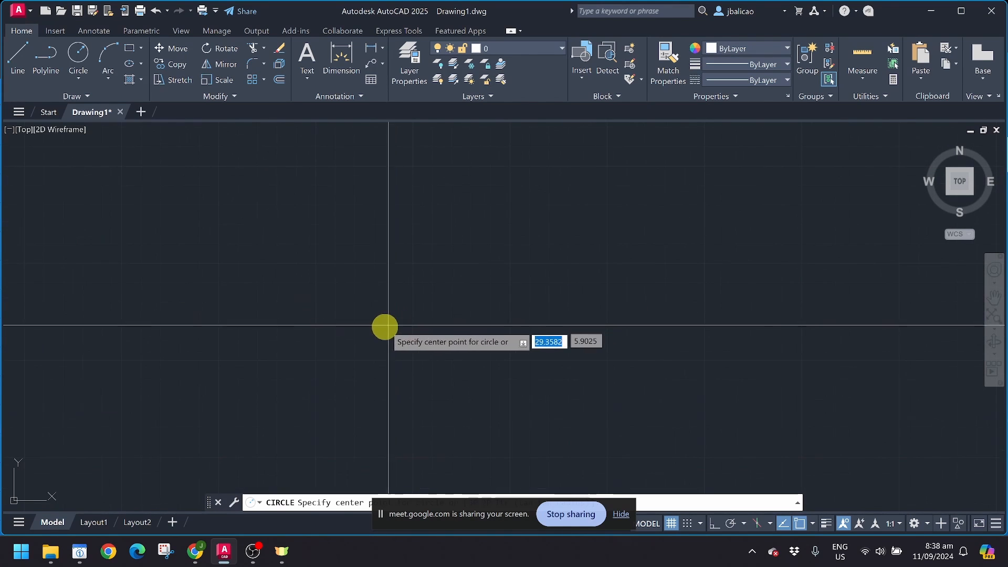
{"action": "left_click", "coordinate": [354, 320]}
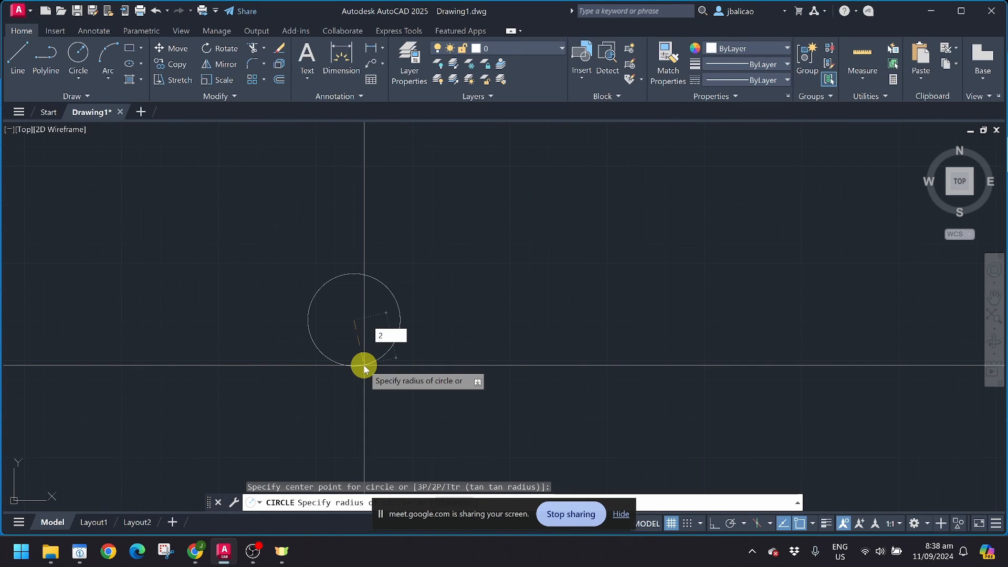
{"action": "key", "text": "Return"}
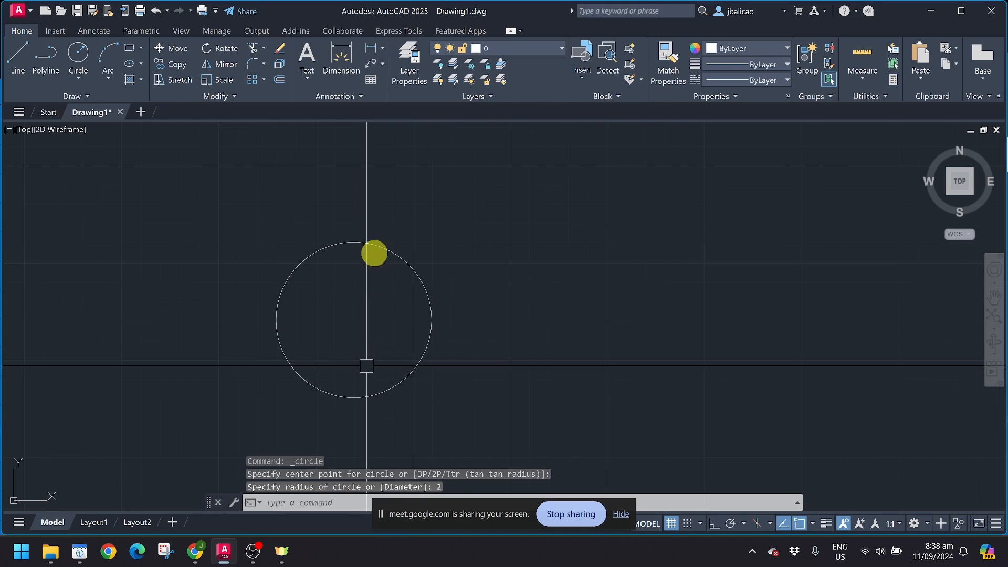
Step: Add an R2.0000 radius dimension above the circle
{"action": "left_click", "coordinate": [356, 77]}
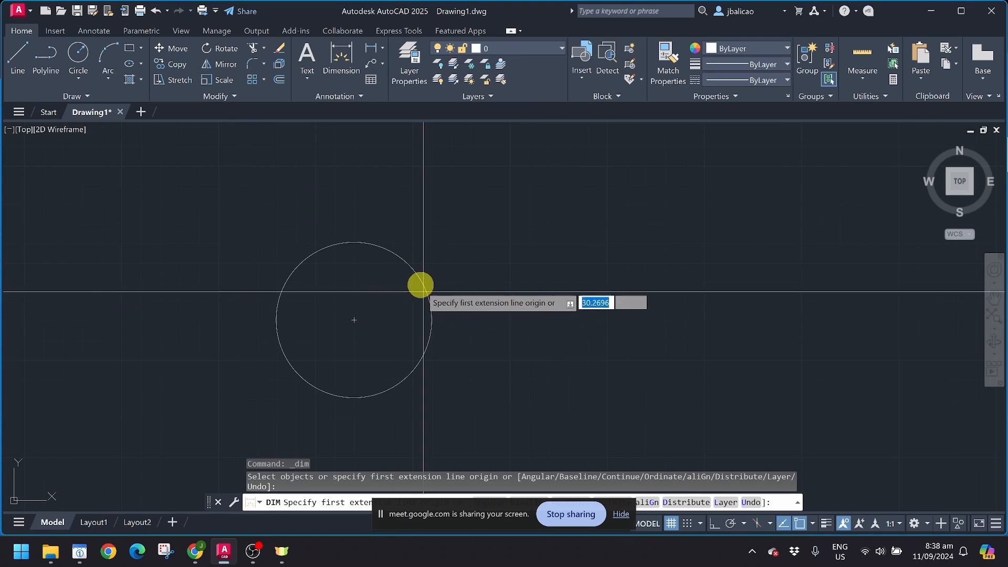
{"action": "left_click", "coordinate": [91, 31]}
{"action": "left_click", "coordinate": [282, 80]}
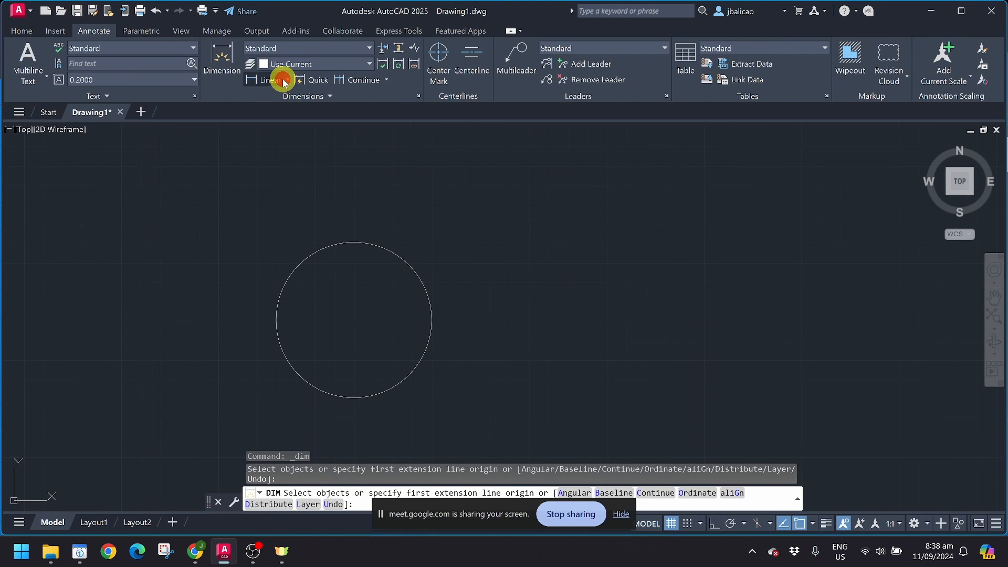
{"action": "left_click", "coordinate": [288, 80]}
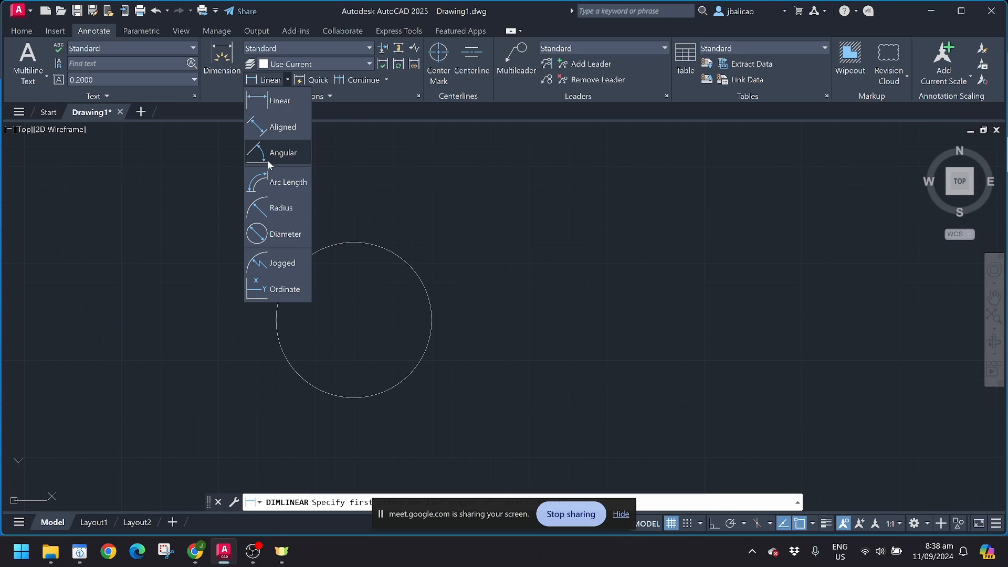
{"action": "left_click", "coordinate": [268, 208]}
{"action": "left_click", "coordinate": [415, 270]}
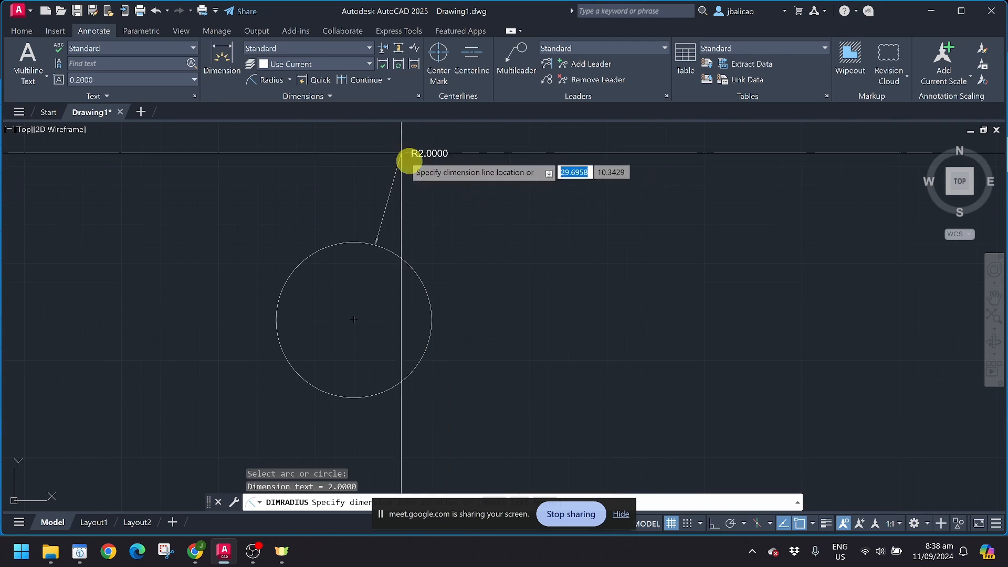
{"action": "left_click", "coordinate": [456, 219]}
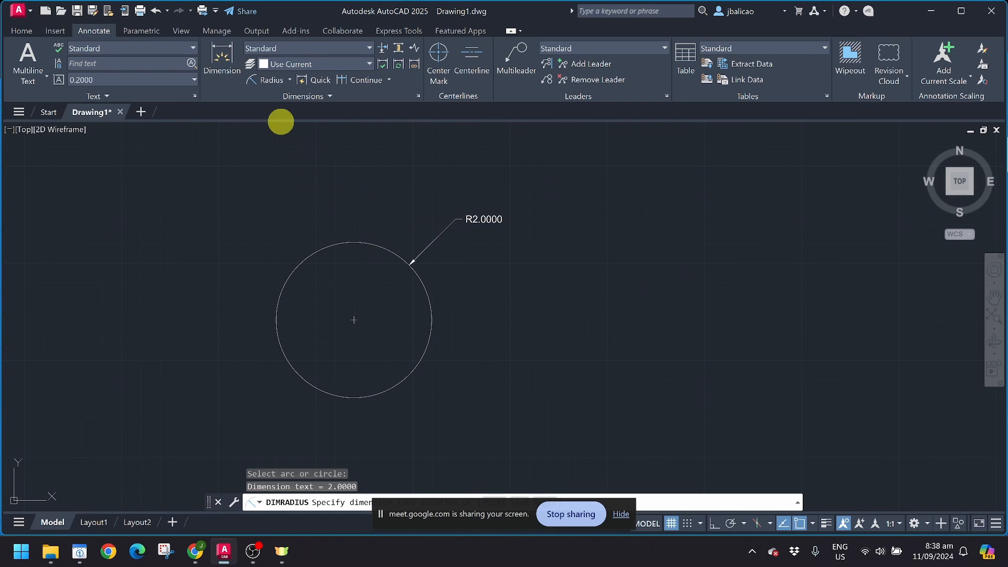
Step: Add a Ø4.0000 diameter dimension beside the same circle
{"action": "left_click", "coordinate": [273, 80]}
{"action": "left_click", "coordinate": [289, 80]}
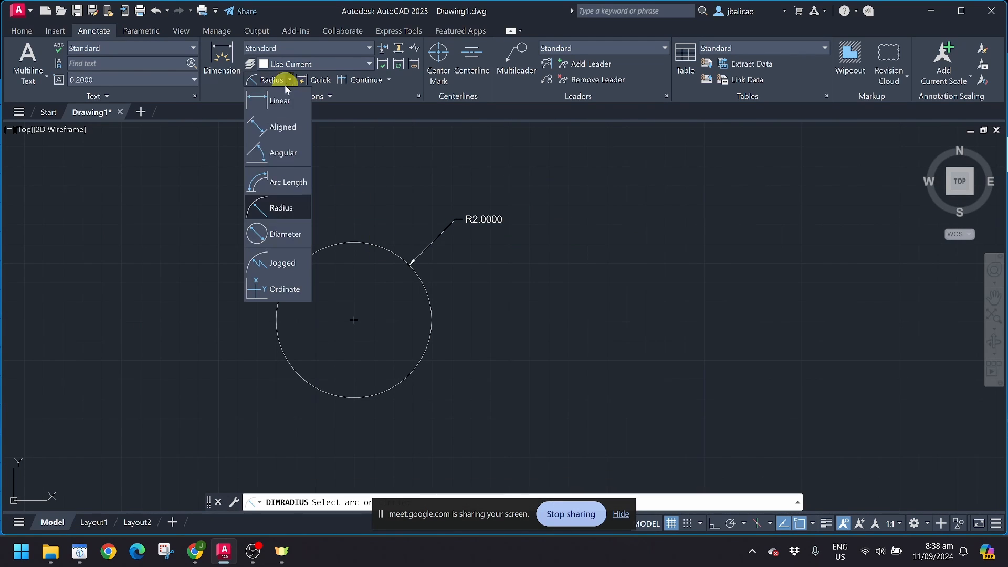
{"action": "left_click", "coordinate": [271, 209]}
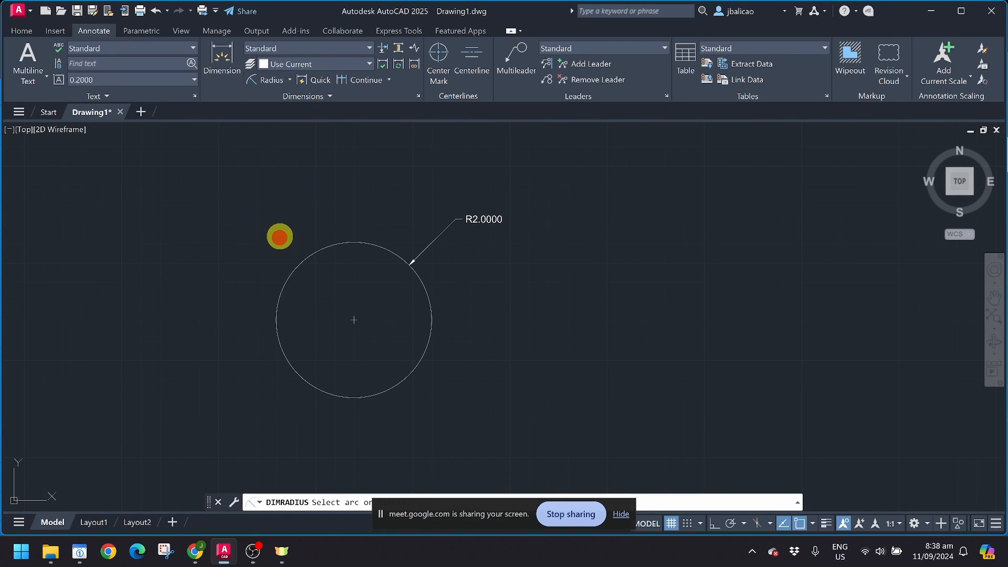
{"action": "left_click", "coordinate": [425, 289]}
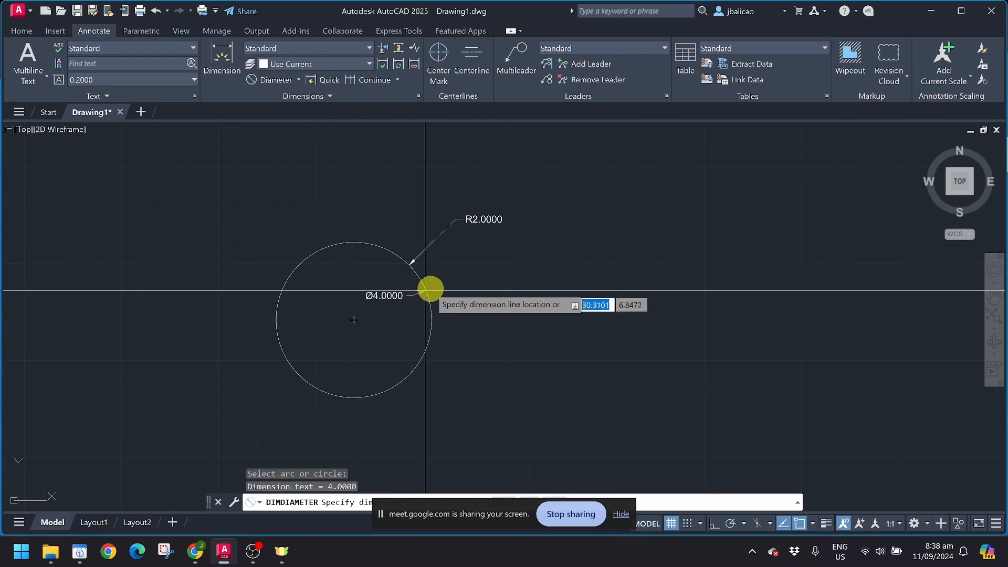
{"action": "left_click", "coordinate": [492, 251]}
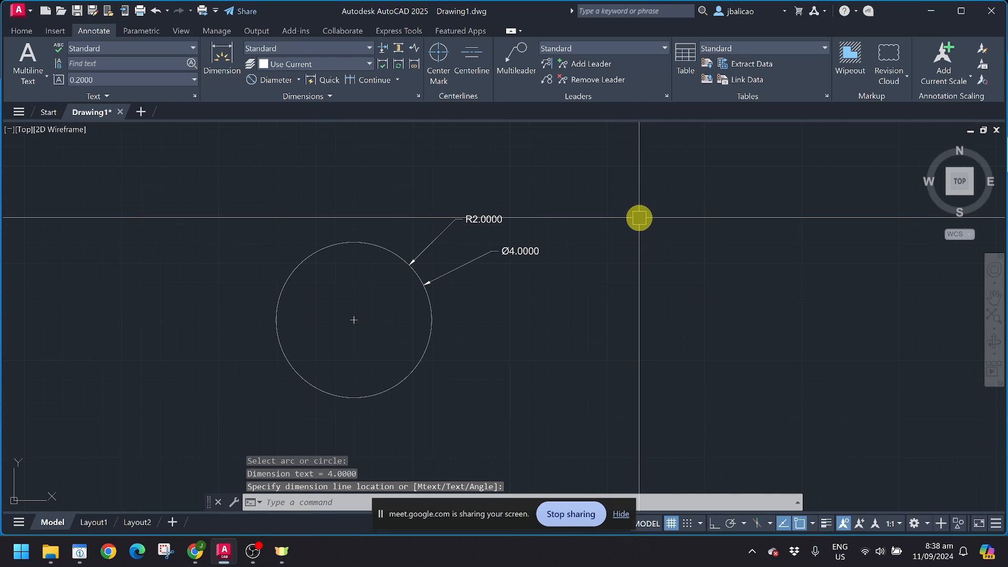
{"action": "scroll", "coordinate": [256, 174], "scroll_direction": "down", "scroll_amount": 3}
{"action": "mouse_move", "coordinate": [239, 203]}
{"action": "middle_mouse_down"}
{"action": "mouse_move", "coordinate": [221, 231]}
{"action": "mouse_move", "coordinate": [179, 257]}
{"action": "middle_mouse_up"}
{"action": "left_click", "coordinate": [23, 32]}
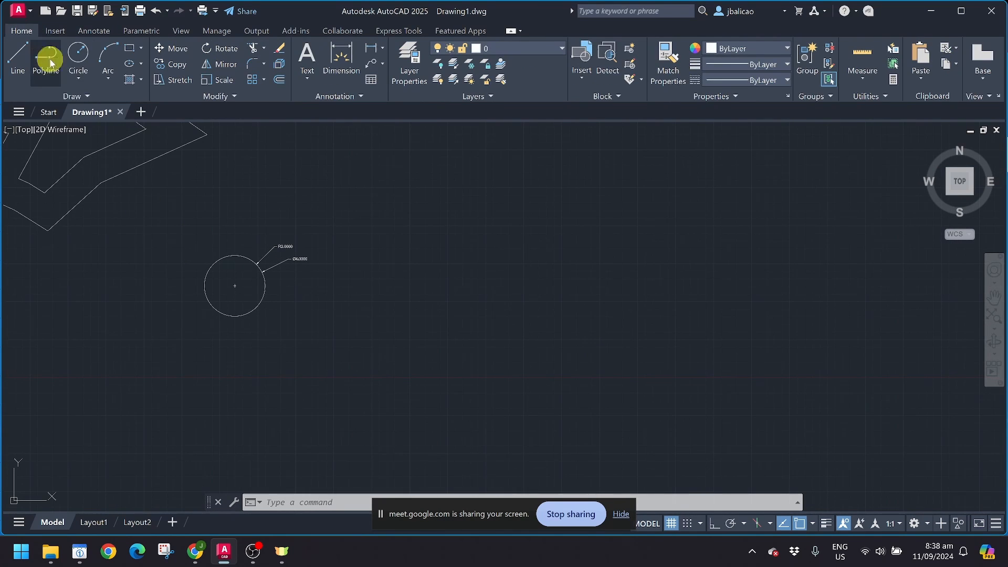
Step: Draw a centre-diameter circle of diameter 2 to the right of the first circle
{"action": "left_click", "coordinate": [76, 81]}
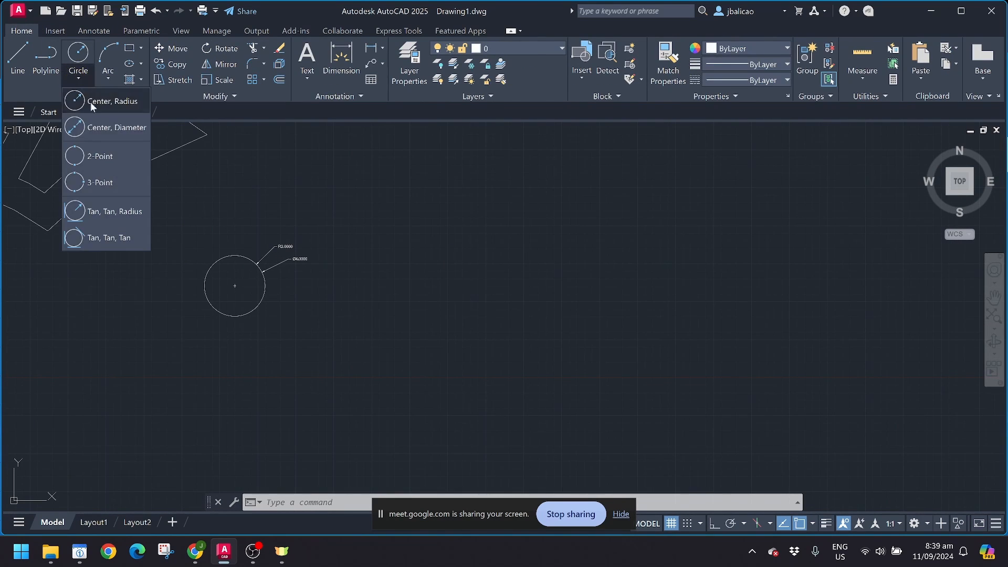
{"action": "left_click", "coordinate": [104, 129]}
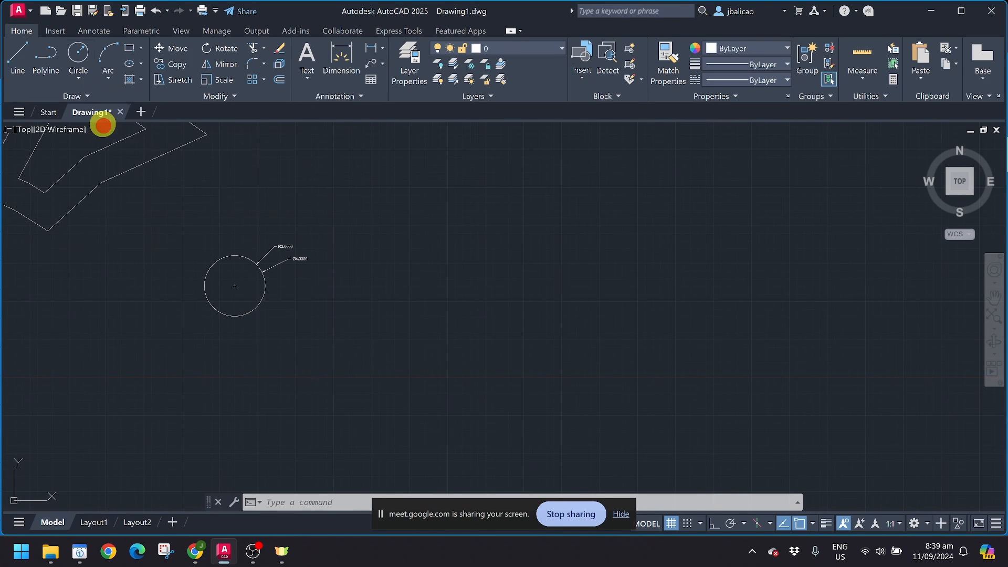
{"action": "scroll", "coordinate": [273, 294], "scroll_direction": "up", "scroll_amount": 2}
{"action": "left_click", "coordinate": [442, 287]}
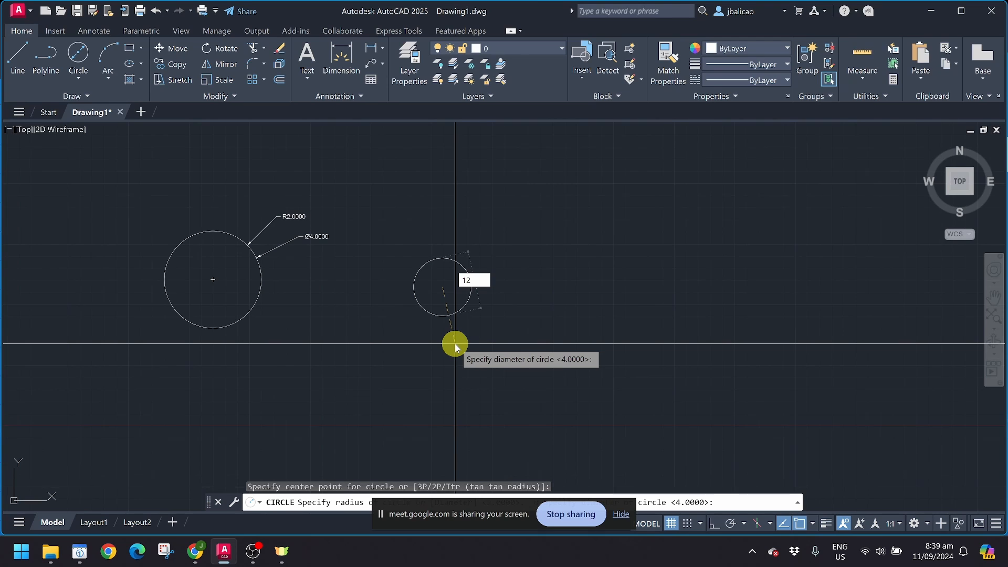
{"action": "type", "text": "2"}
{"action": "key", "text": "Return"}
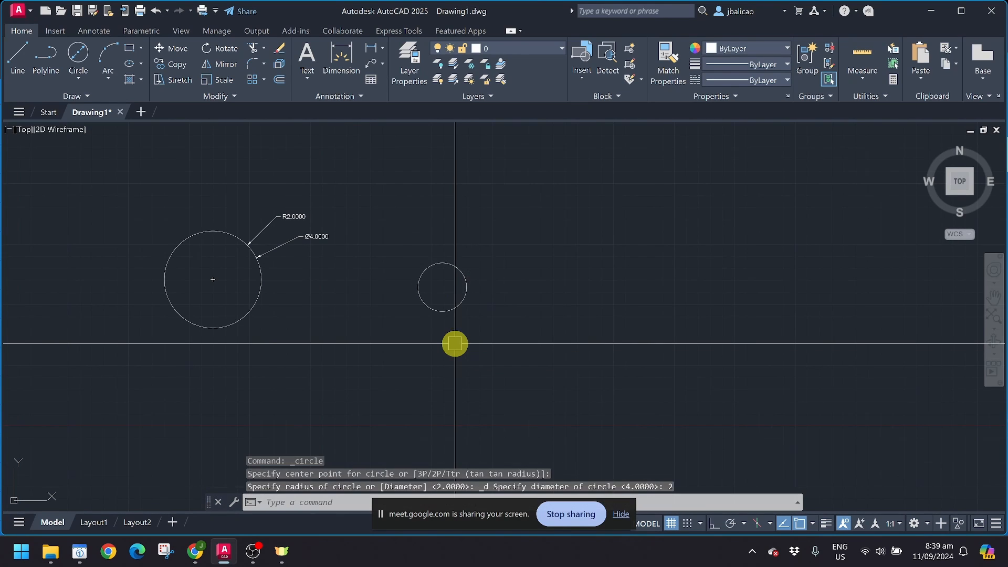
{"action": "scroll", "coordinate": [326, 245], "scroll_direction": "up", "scroll_amount": 3}
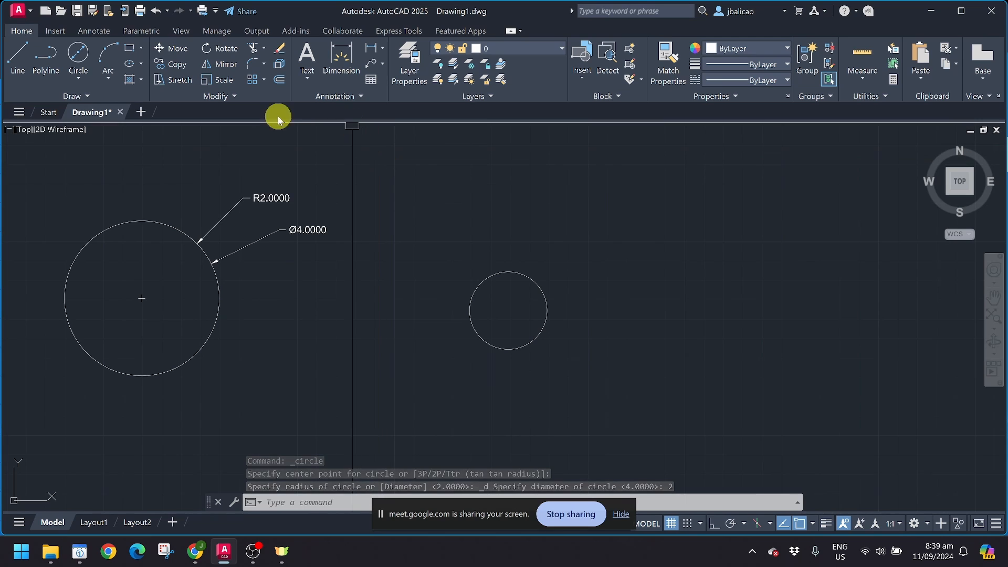
Step: Label the small circle with a Ø2.0000 diameter dimension above it
{"action": "left_click", "coordinate": [94, 31]}
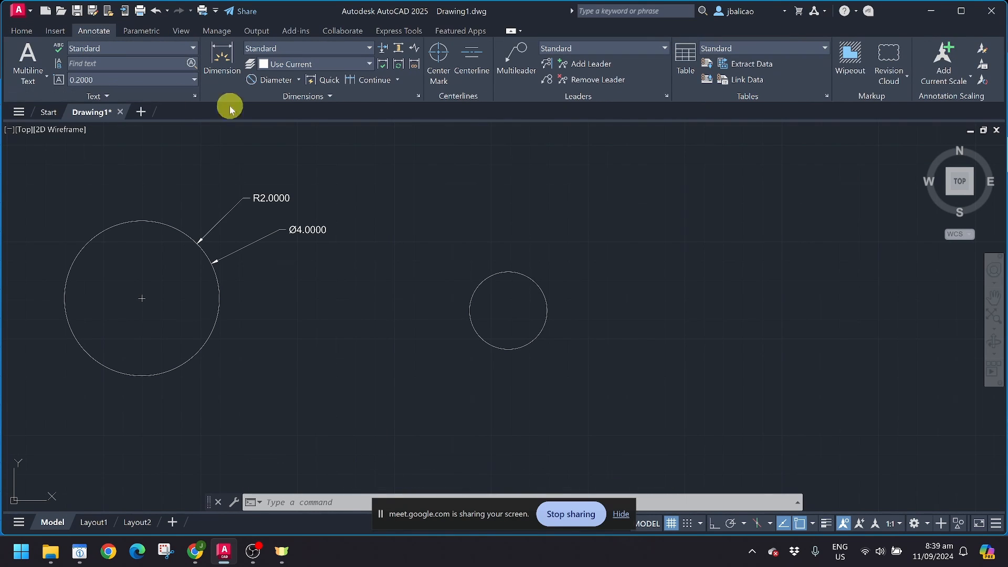
{"action": "left_click", "coordinate": [280, 82]}
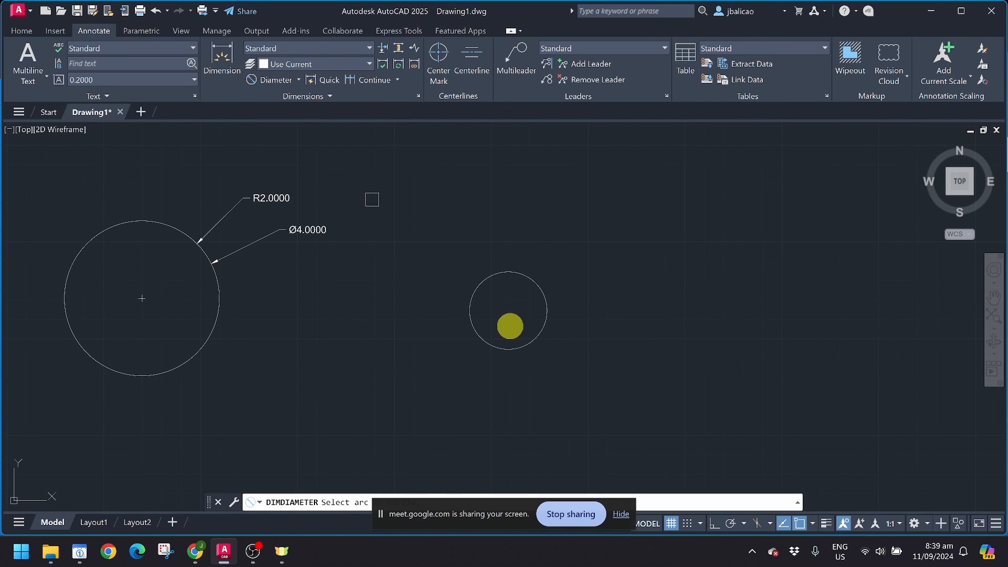
{"action": "left_click", "coordinate": [527, 279]}
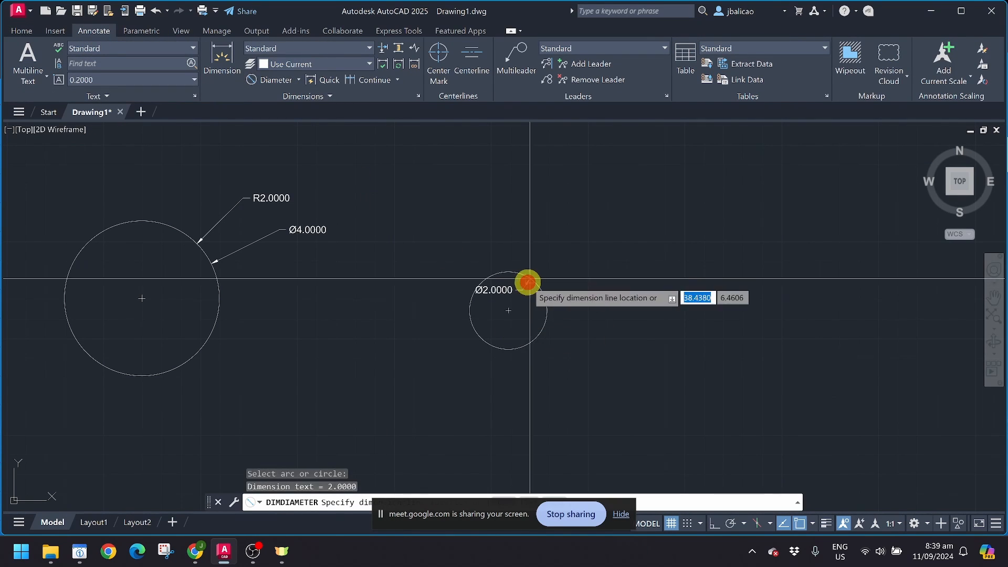
{"action": "left_click", "coordinate": [568, 233]}
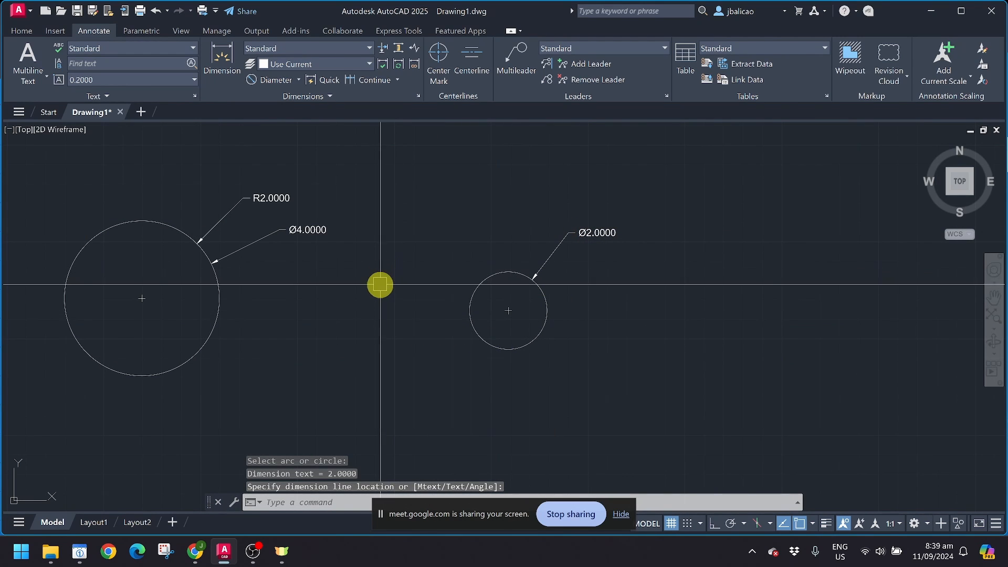
Step: Start a two-point circle, cancel it, and reposition the view below the circles
{"action": "left_click", "coordinate": [25, 32]}
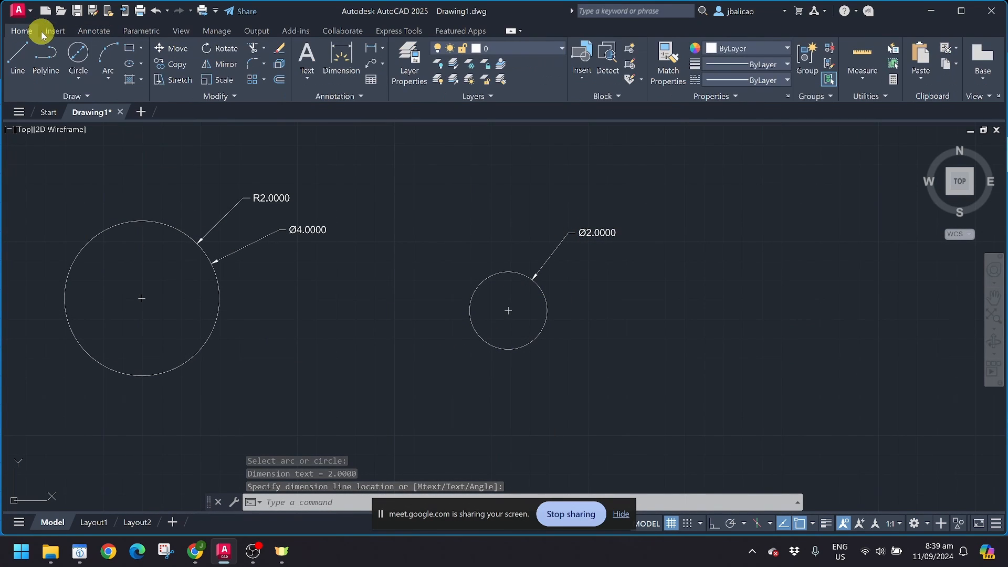
{"action": "left_click", "coordinate": [80, 78]}
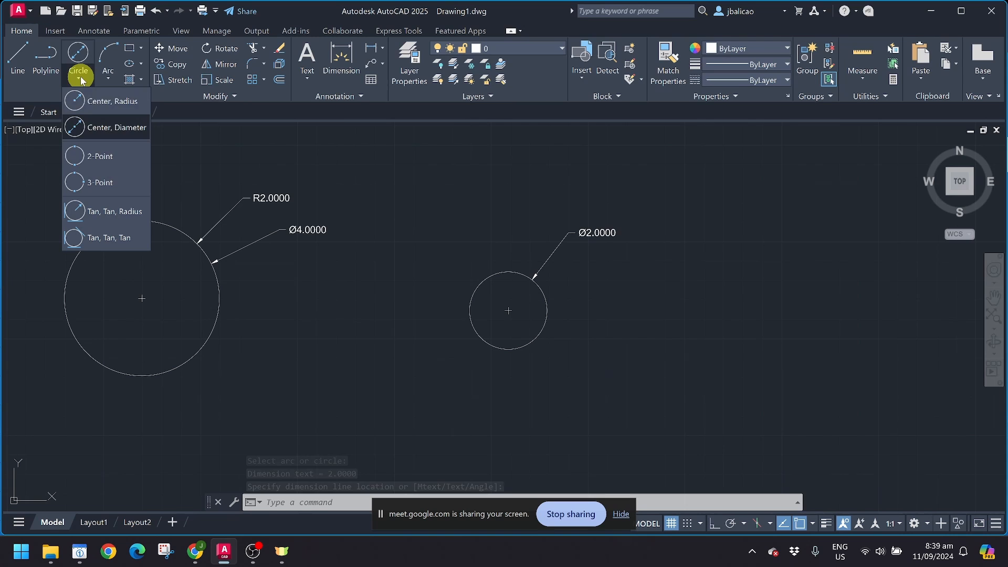
{"action": "left_click", "coordinate": [100, 156]}
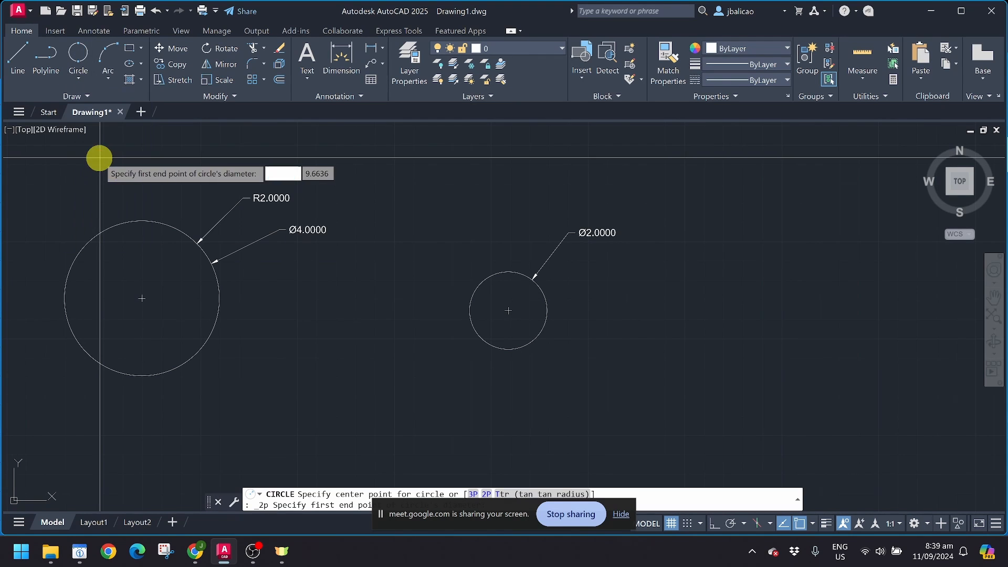
{"action": "middle_click_drag", "start_coordinate": [289, 297], "coordinate": [292, 210]}
{"action": "key", "text": "Escape"}
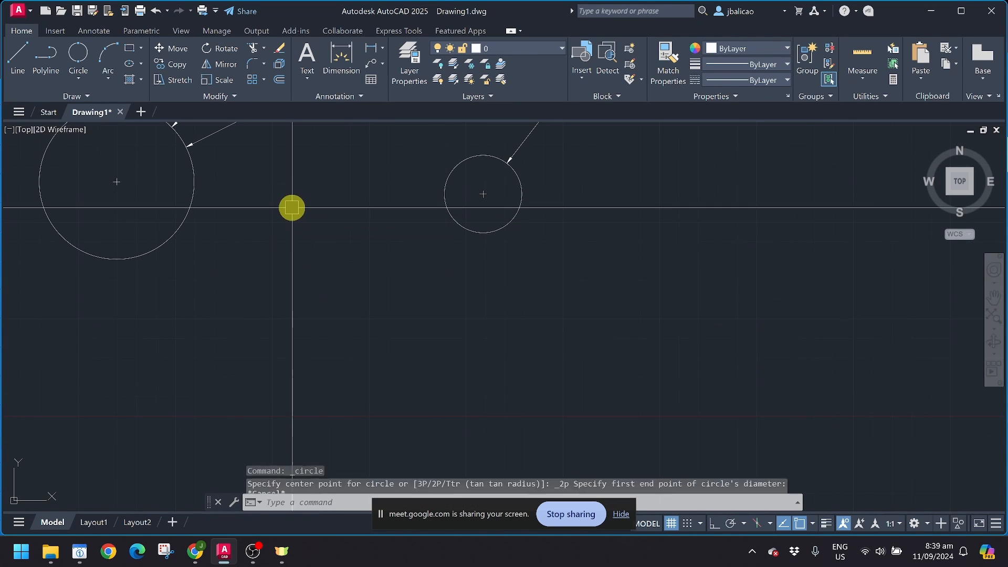
{"action": "middle_click_drag", "start_coordinate": [262, 274], "coordinate": [292, 209]}
{"action": "scroll", "coordinate": [356, 263], "scroll_direction": "down", "scroll_amount": 2}
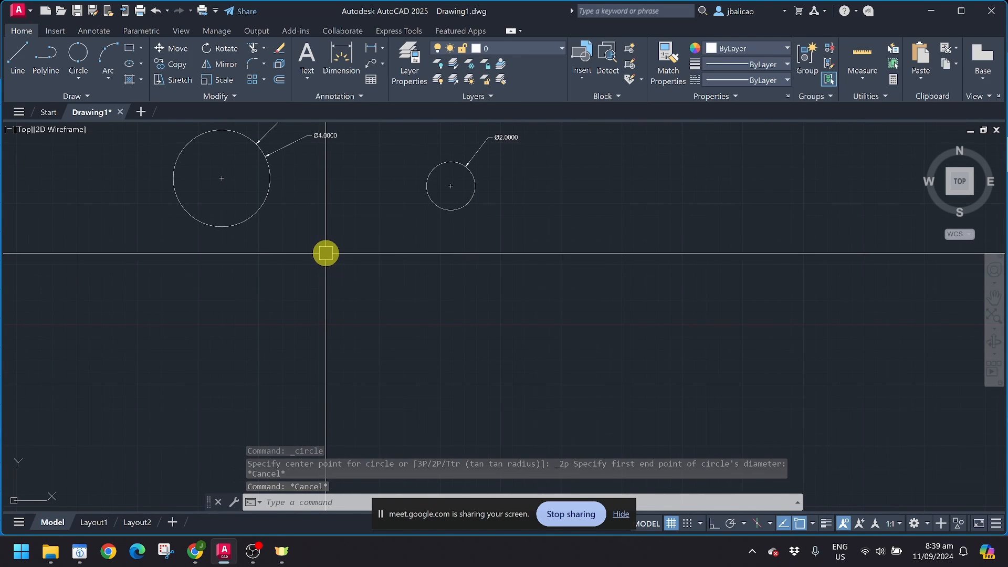
Step: Draw two long parallel horizontal lines with LINE below the circles
{"action": "type", "text": "l"}
{"action": "key", "text": "Return"}
{"action": "left_click", "coordinate": [310, 267]}
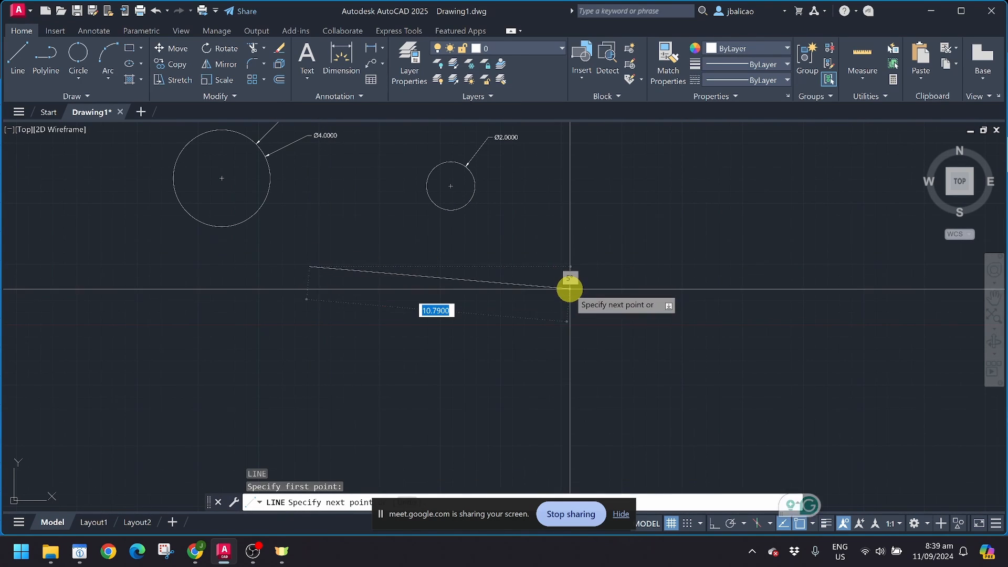
{"action": "left_click", "coordinate": [575, 266]}
{"action": "key", "text": "Return"}
{"action": "key", "text": "Return"}
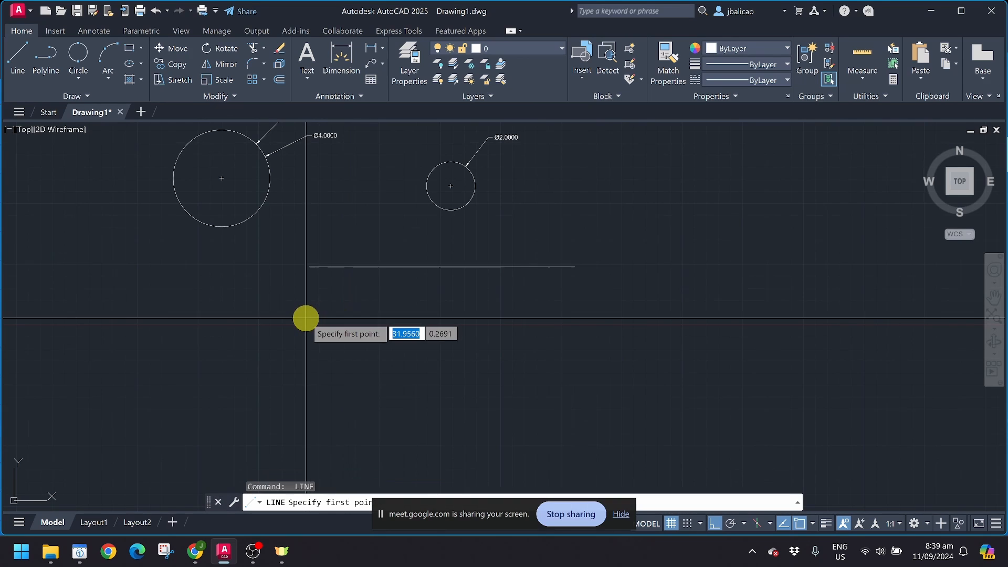
{"action": "left_click", "coordinate": [306, 318]}
{"action": "left_click", "coordinate": [655, 352]}
{"action": "key", "text": "Return"}
{"action": "scroll", "coordinate": [449, 327], "scroll_direction": "up", "scroll_amount": 4}
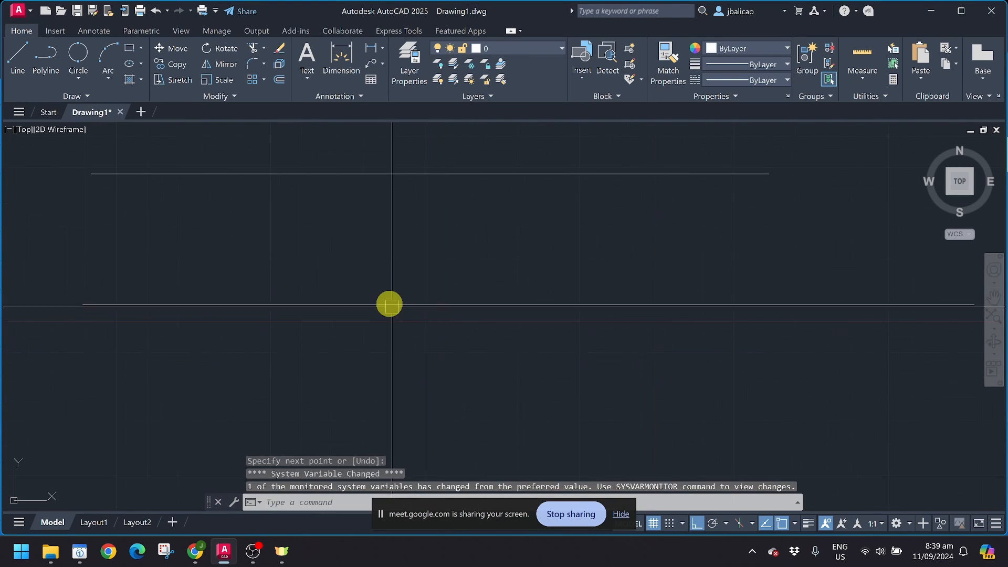
{"action": "middle_click_drag", "start_coordinate": [389, 304], "coordinate": [426, 358]}
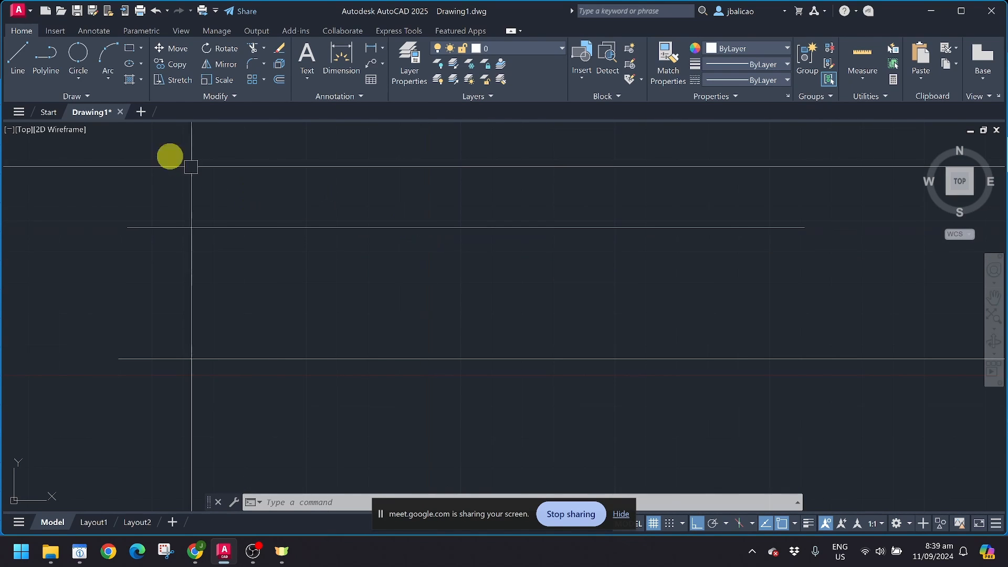
Step: Start a two-point (2P) circle and enable Nearest object snap
{"action": "left_click", "coordinate": [78, 80]}
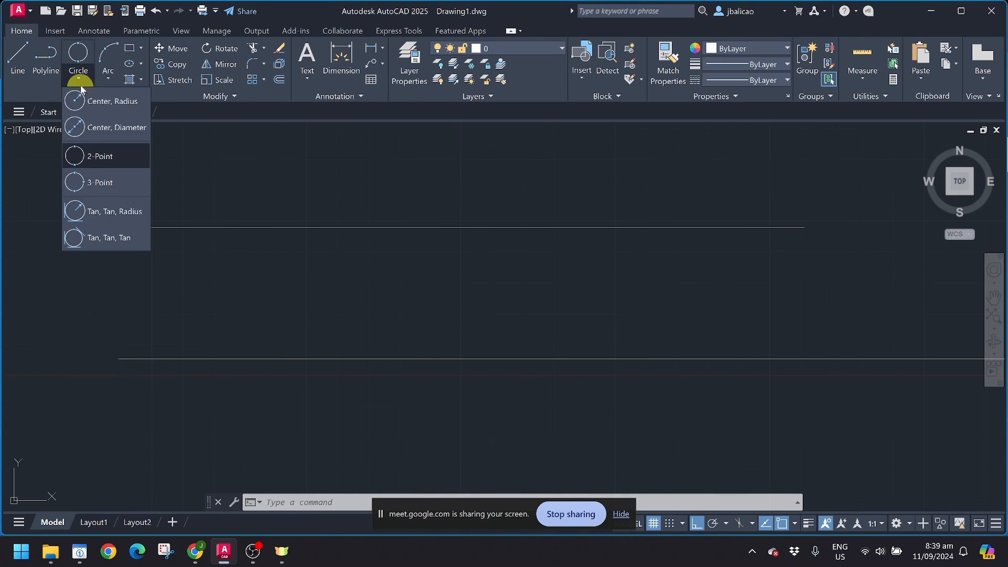
{"action": "left_click", "coordinate": [90, 163]}
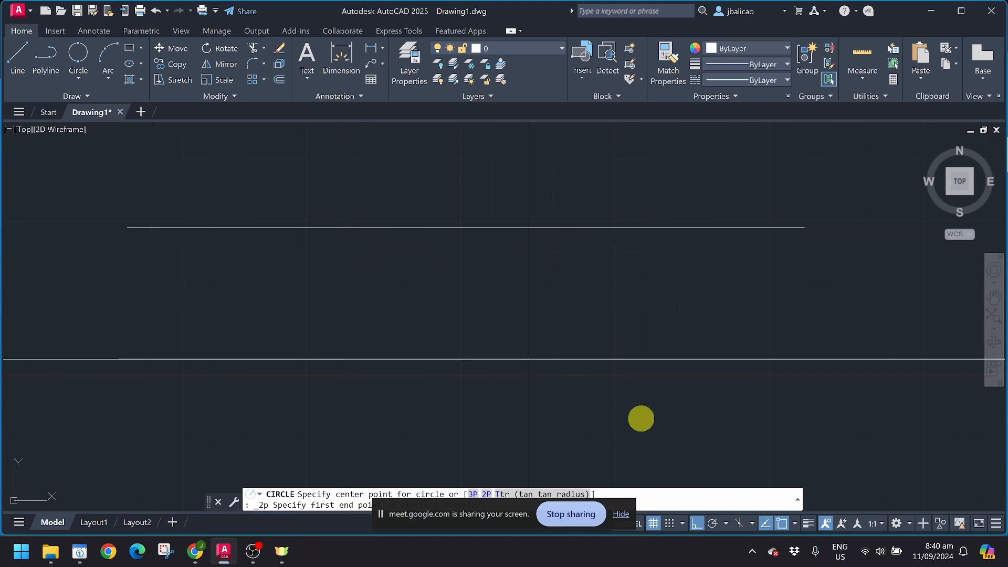
{"action": "left_click", "coordinate": [795, 523]}
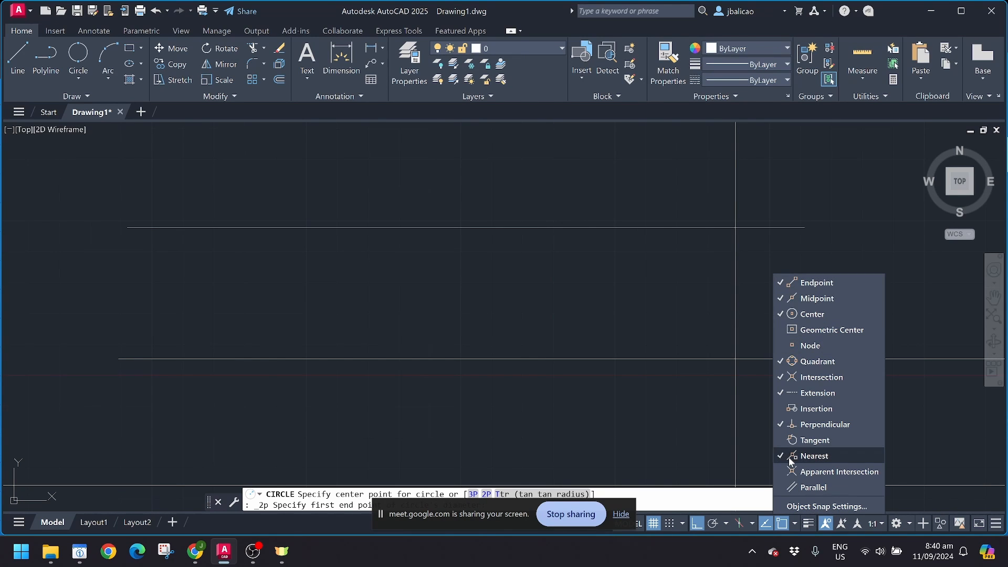
Step: Draw a two-point circle from the upper line straight down to the lower line
{"action": "left_click", "coordinate": [452, 357]}
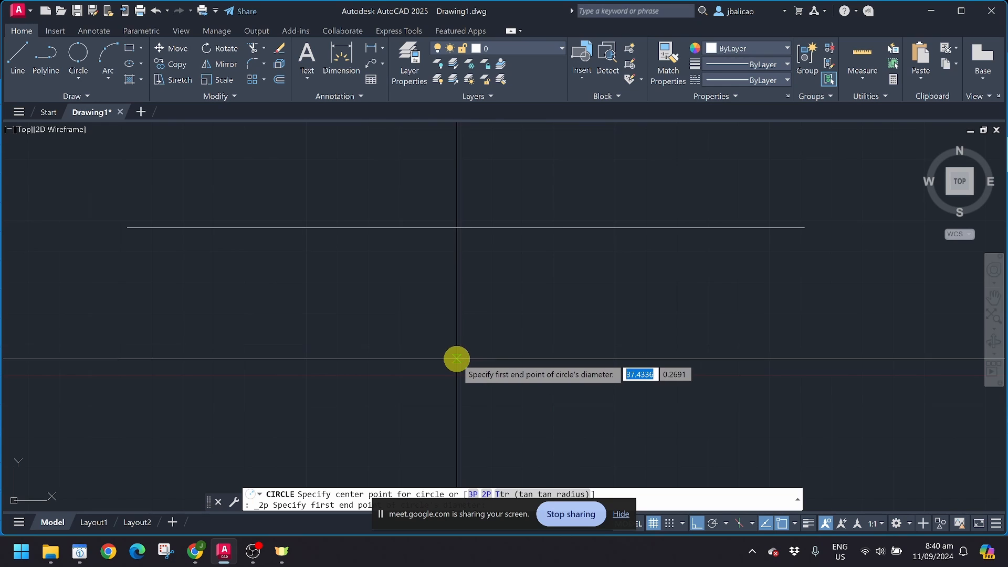
{"action": "left_click", "coordinate": [371, 229]}
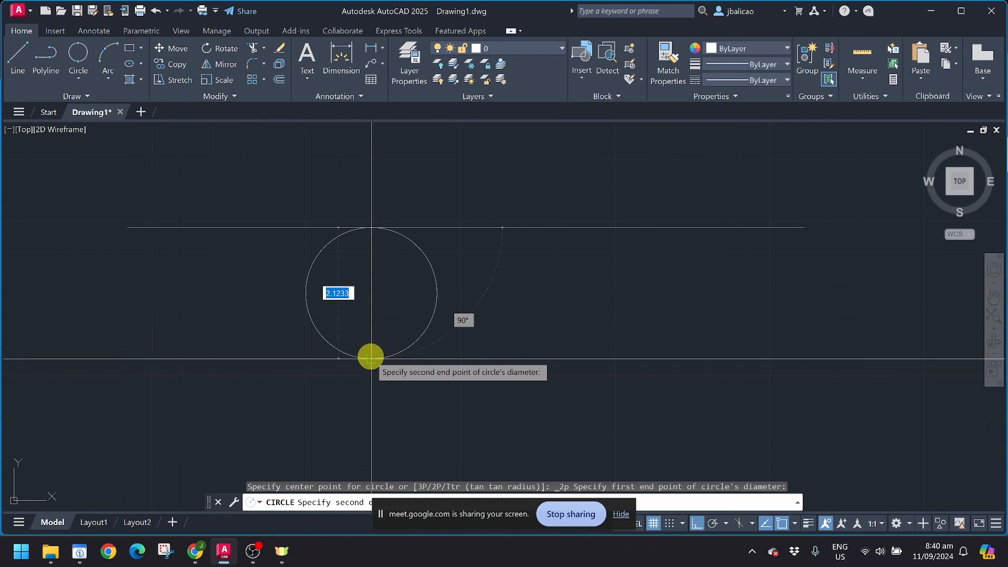
{"action": "left_click", "coordinate": [371, 359]}
{"action": "scroll", "coordinate": [532, 294], "scroll_direction": "down", "scroll_amount": 3}
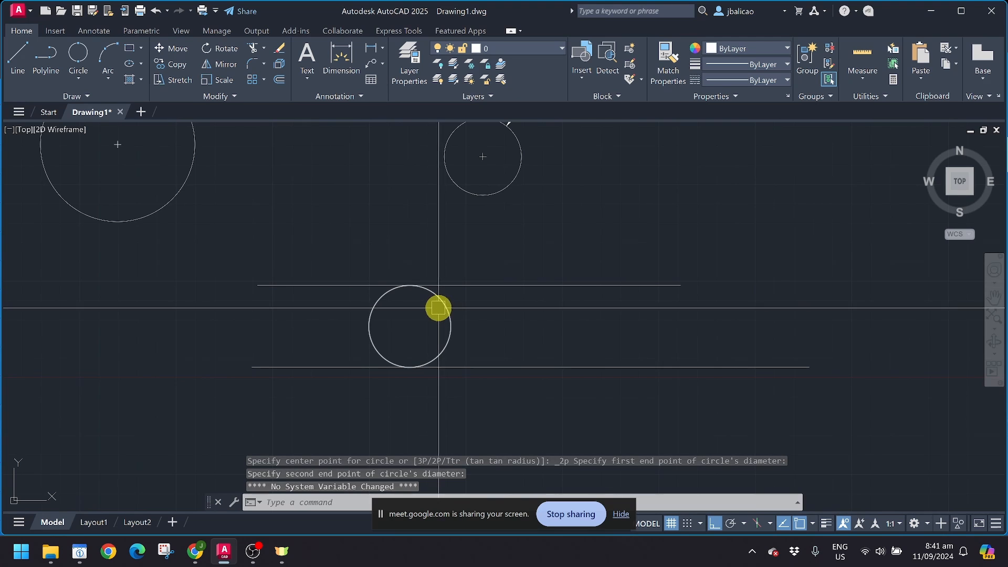
{"action": "scroll", "coordinate": [432, 310], "scroll_direction": "up", "scroll_amount": 3}
{"action": "scroll", "coordinate": [432, 309], "scroll_direction": "down", "scroll_amount": 1}
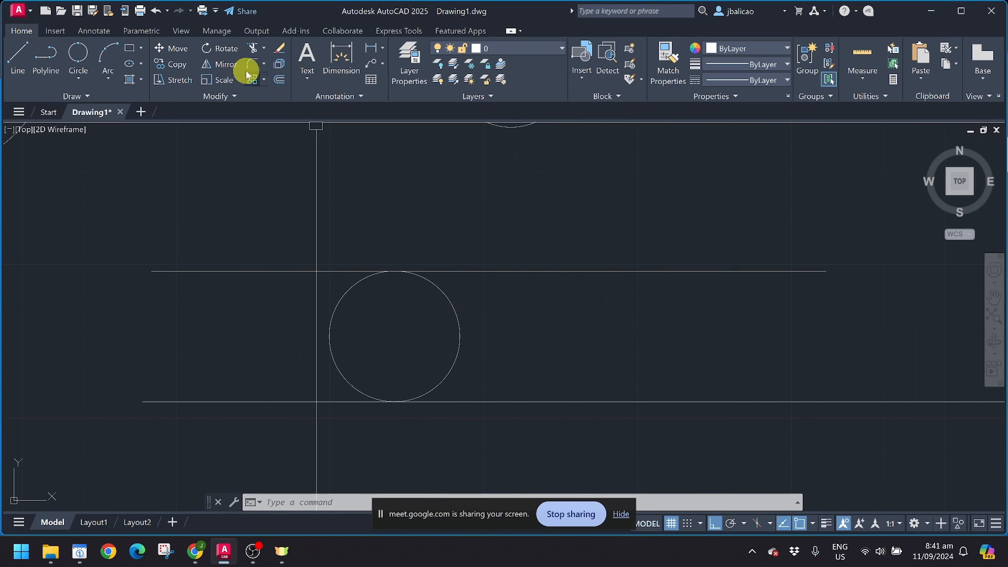
Step: Trim the top and bottom lines back to the circle, removing their left portions
{"action": "left_click", "coordinate": [252, 49]}
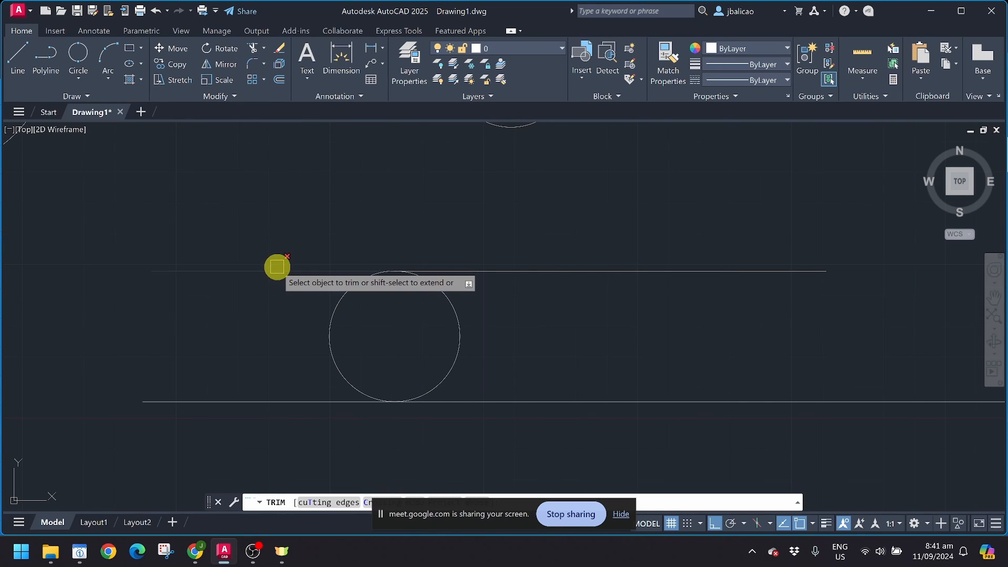
{"action": "left_click", "coordinate": [276, 271]}
{"action": "left_click_drag", "start_coordinate": [283, 393], "coordinate": [282, 415]}
{"action": "middle_click_drag", "start_coordinate": [549, 348], "coordinate": [467, 299]}
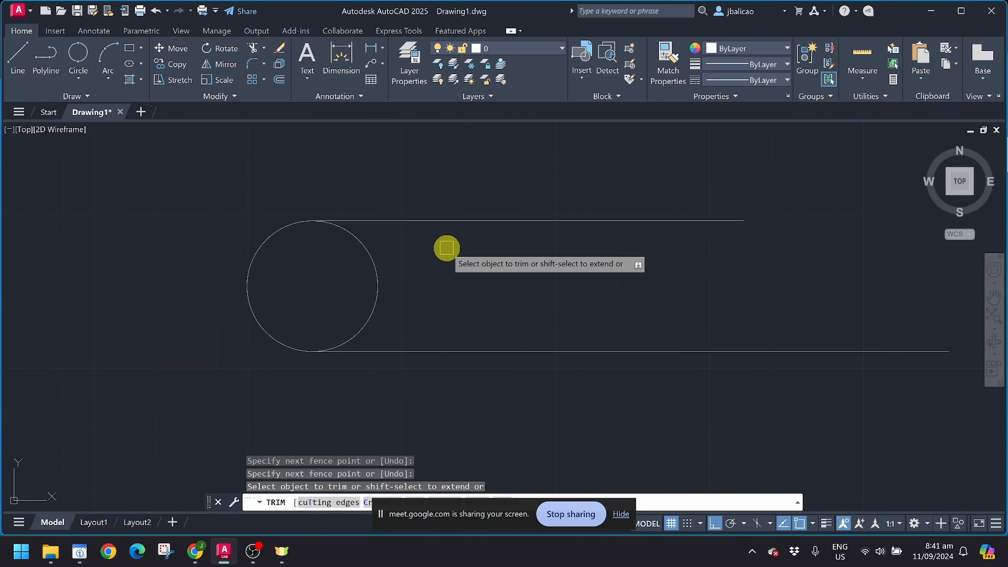
{"action": "key", "text": "Escape"}
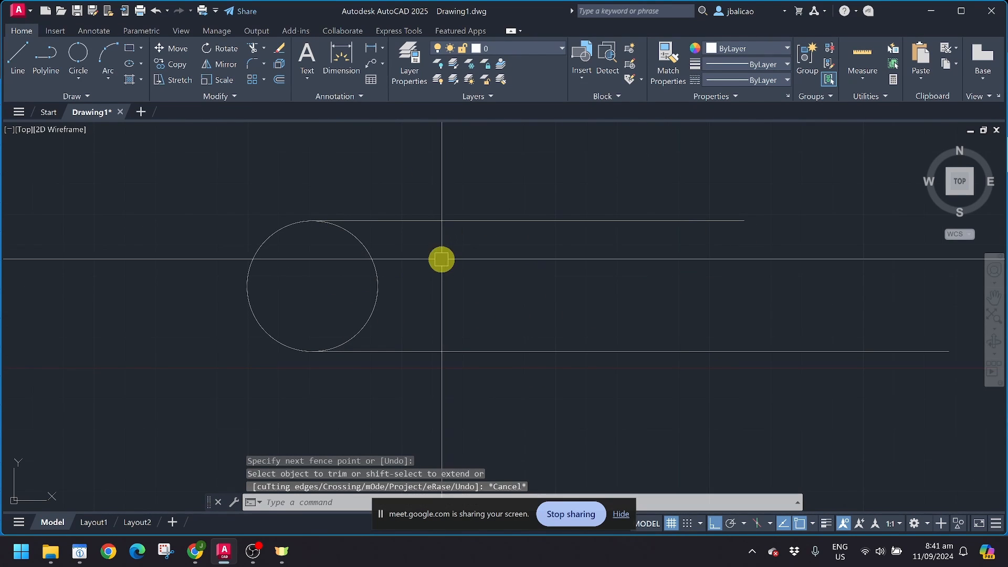
{"action": "scroll", "coordinate": [326, 288], "scroll_direction": "down", "scroll_amount": 1}
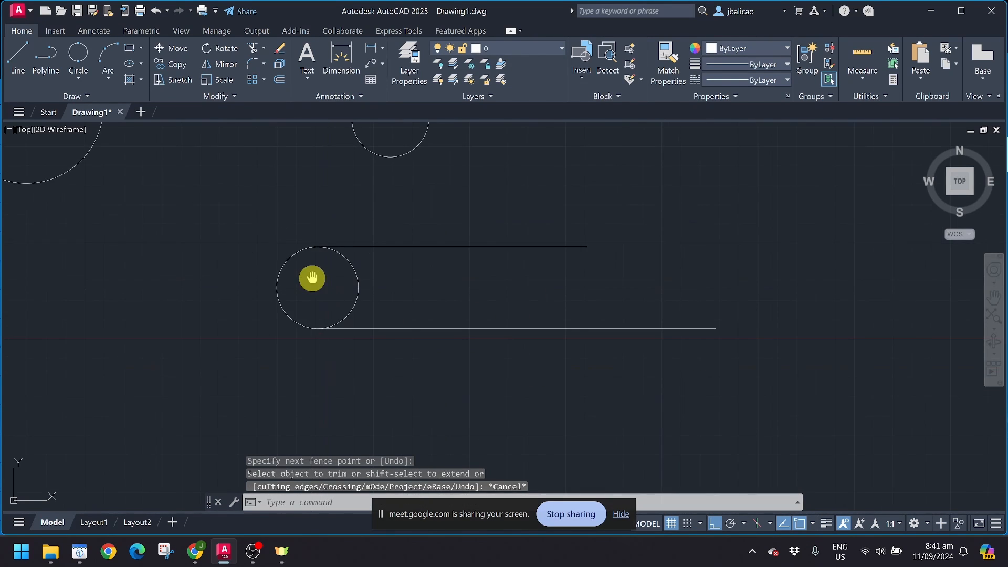
{"action": "left_click", "coordinate": [82, 86]}
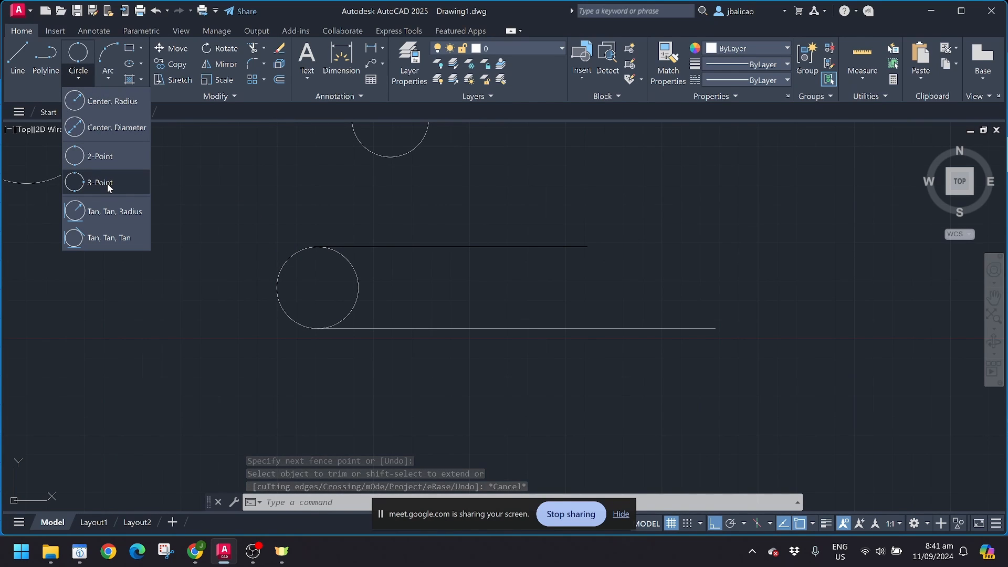
Step: Draw a vertical line crossing both parallel lines to the right of the first circle
{"action": "left_click", "coordinate": [440, 289]}
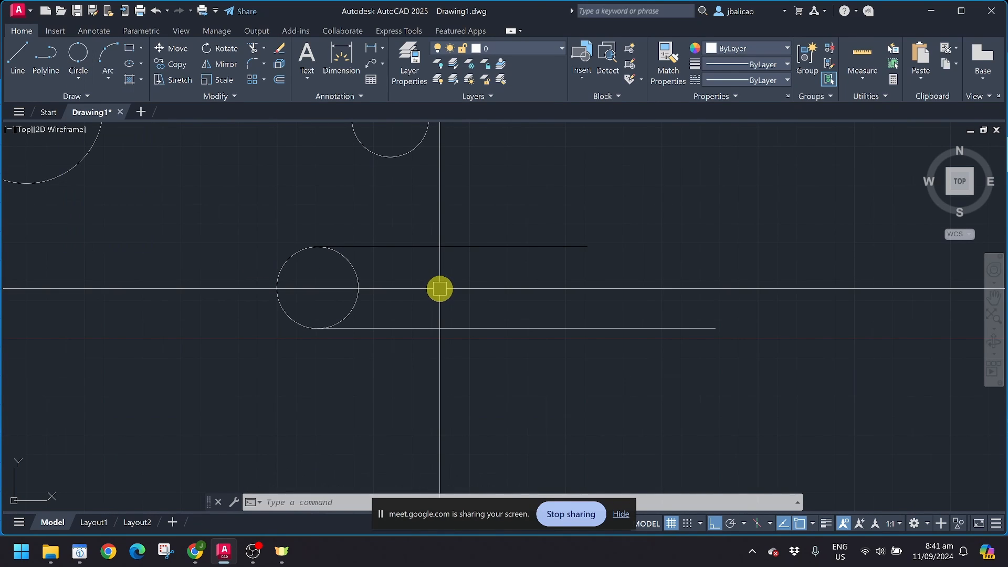
{"action": "type", "text": "l"}
{"action": "key", "text": "Return"}
{"action": "left_click", "coordinate": [437, 339]}
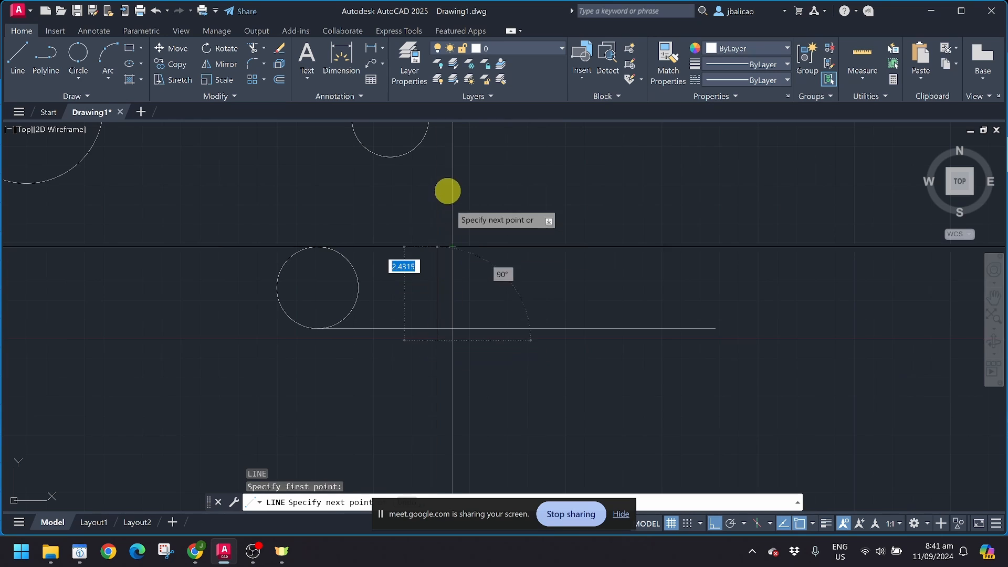
{"action": "left_click", "coordinate": [448, 189]}
{"action": "key", "text": "Return"}
{"action": "scroll", "coordinate": [430, 274], "scroll_direction": "up", "scroll_amount": 2}
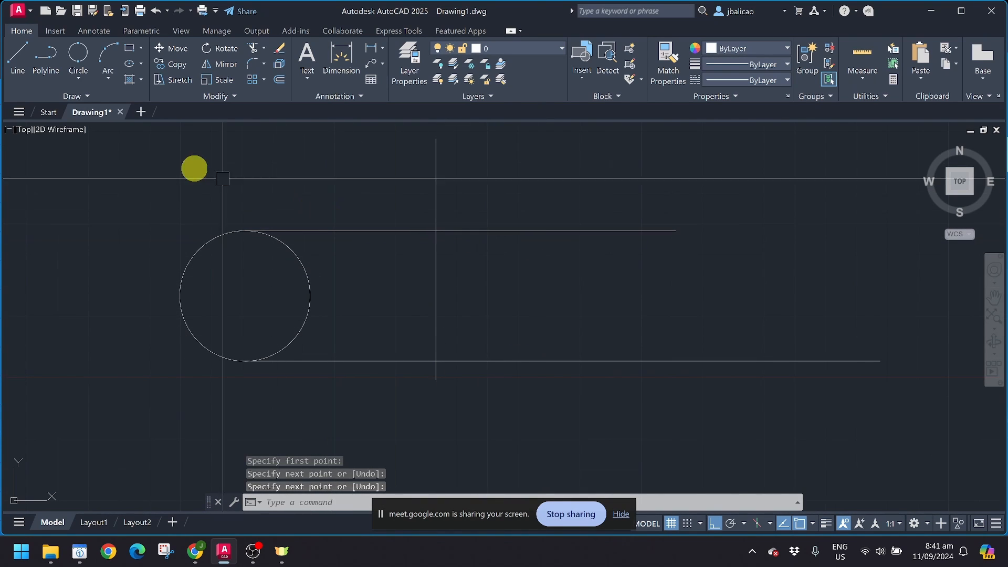
Step: Draw a 3-point circle touching the top line, bottom line and vertical line
{"action": "left_click", "coordinate": [84, 80]}
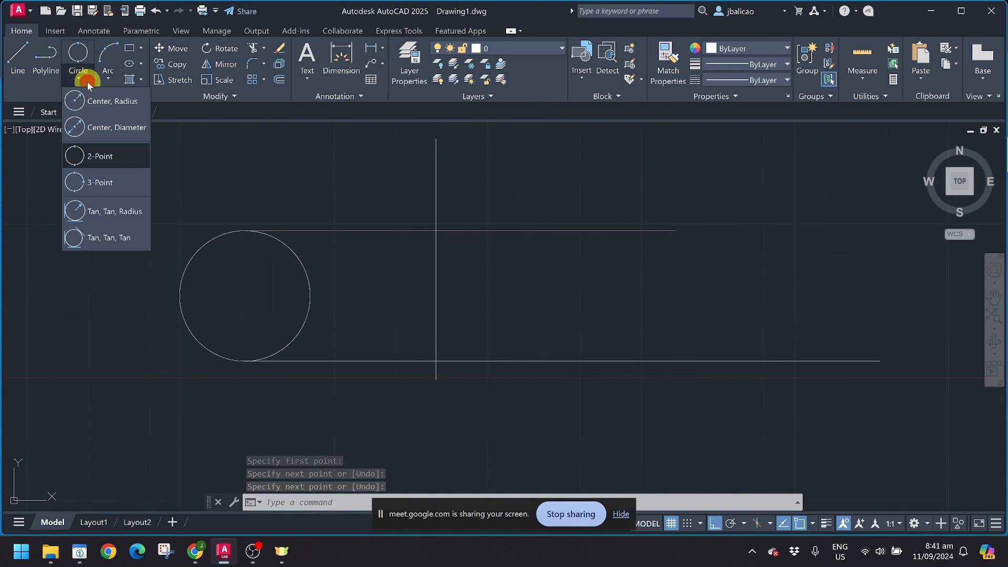
{"action": "left_click", "coordinate": [105, 184]}
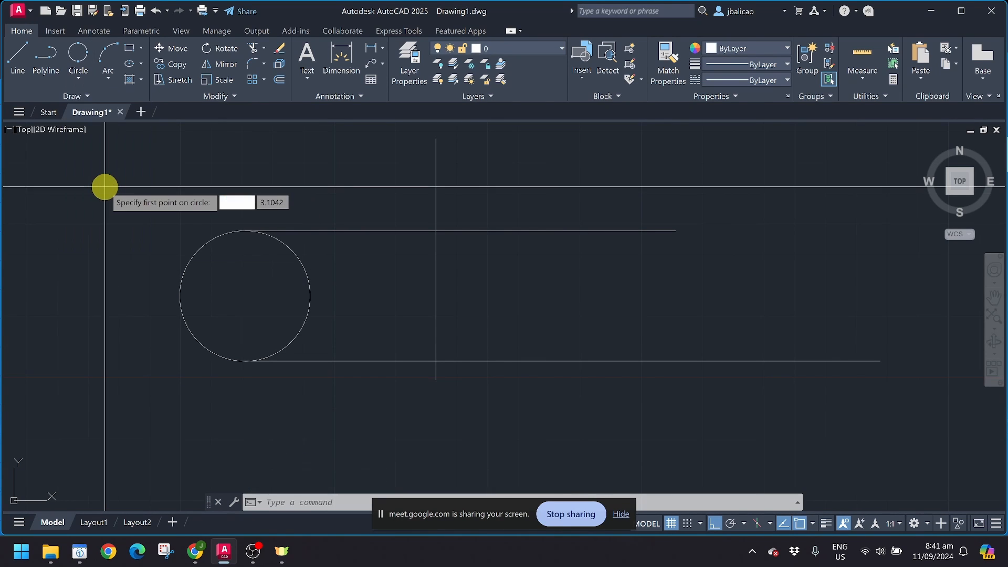
{"action": "left_click", "coordinate": [521, 233]}
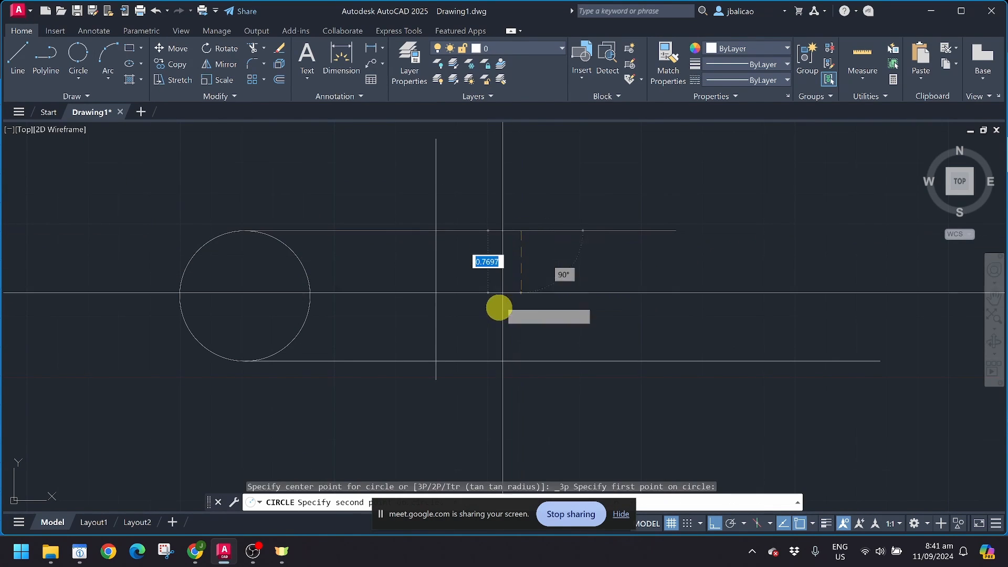
{"action": "left_click", "coordinate": [520, 360]}
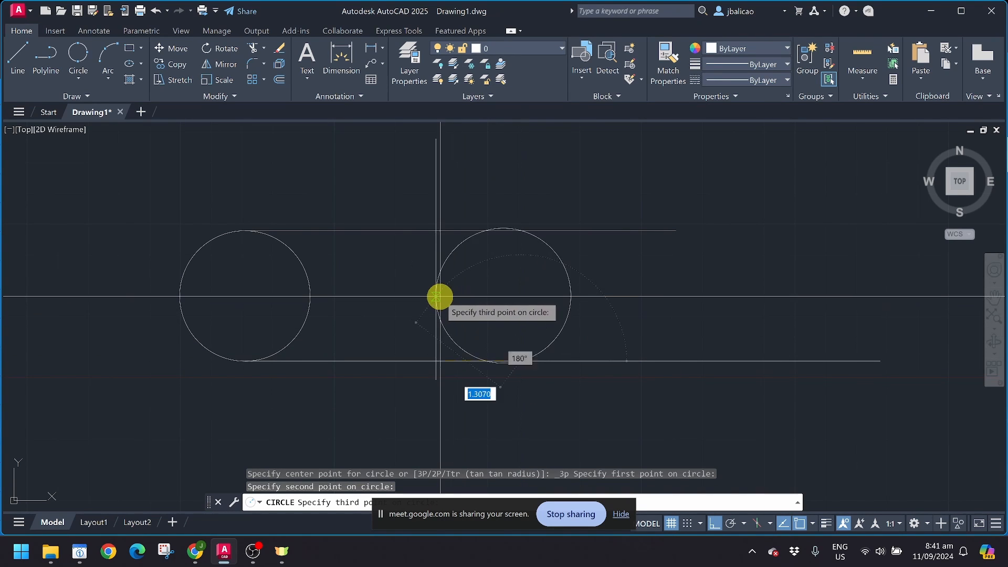
{"action": "left_click", "coordinate": [435, 295]}
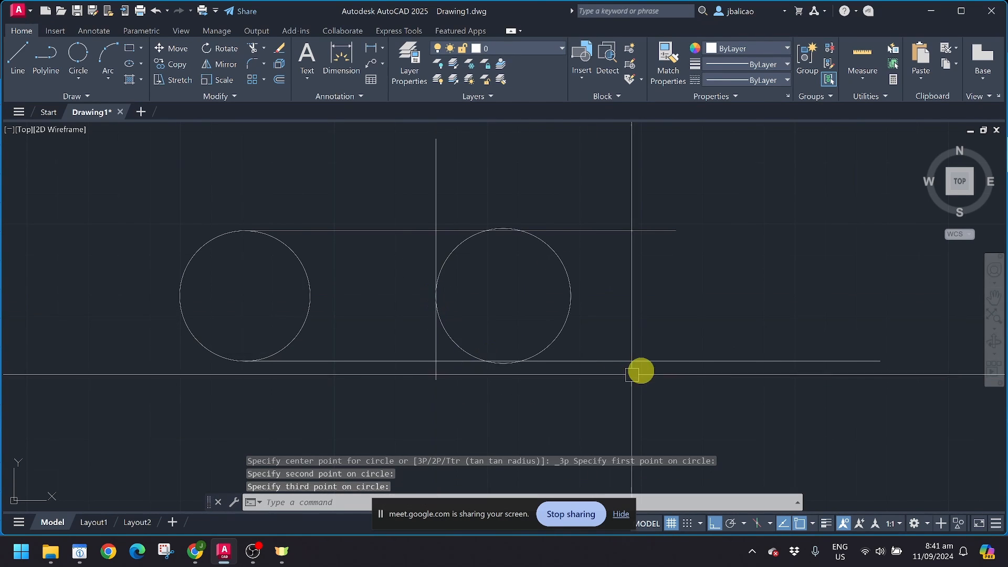
{"action": "scroll", "coordinate": [609, 349], "scroll_direction": "up", "scroll_amount": 2}
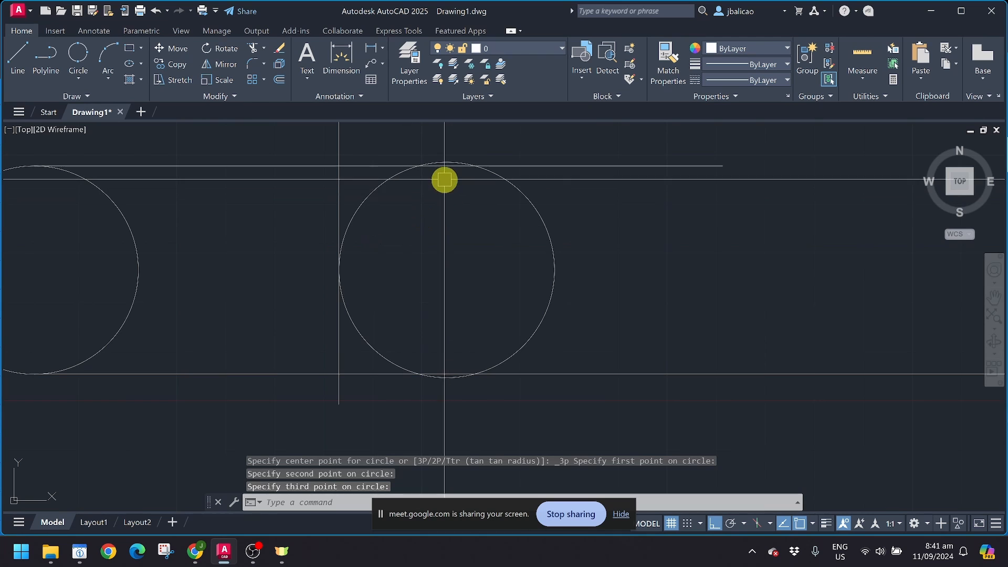
{"action": "middle_click_drag", "start_coordinate": [448, 195], "coordinate": [449, 221]}
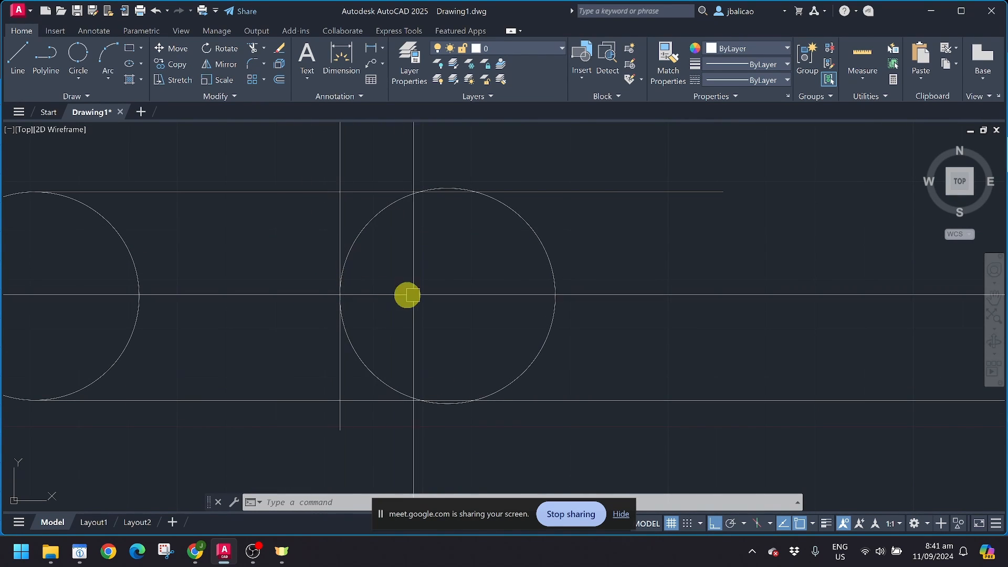
{"action": "scroll", "coordinate": [412, 281], "scroll_direction": "down", "scroll_amount": 2}
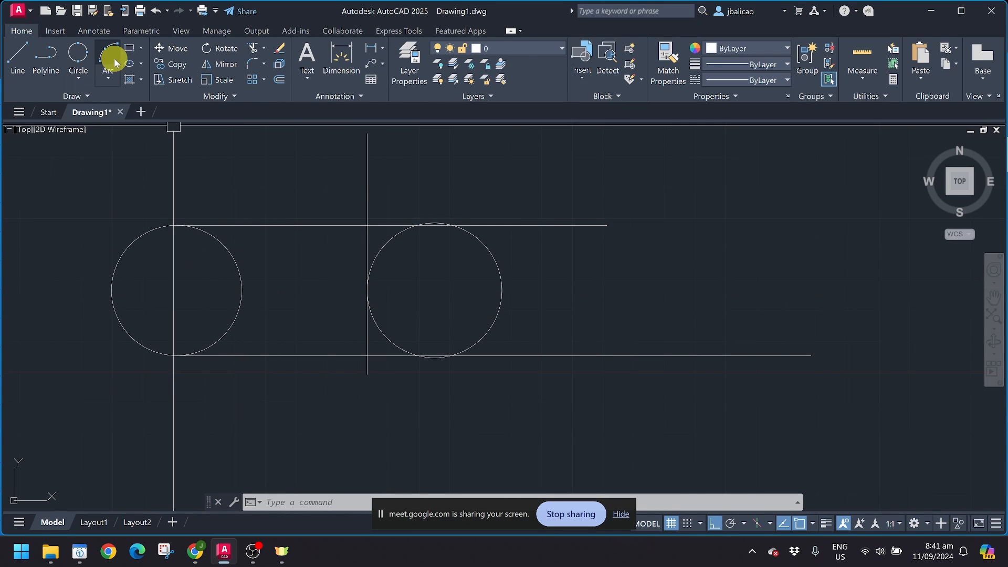
{"action": "left_click", "coordinate": [78, 78]}
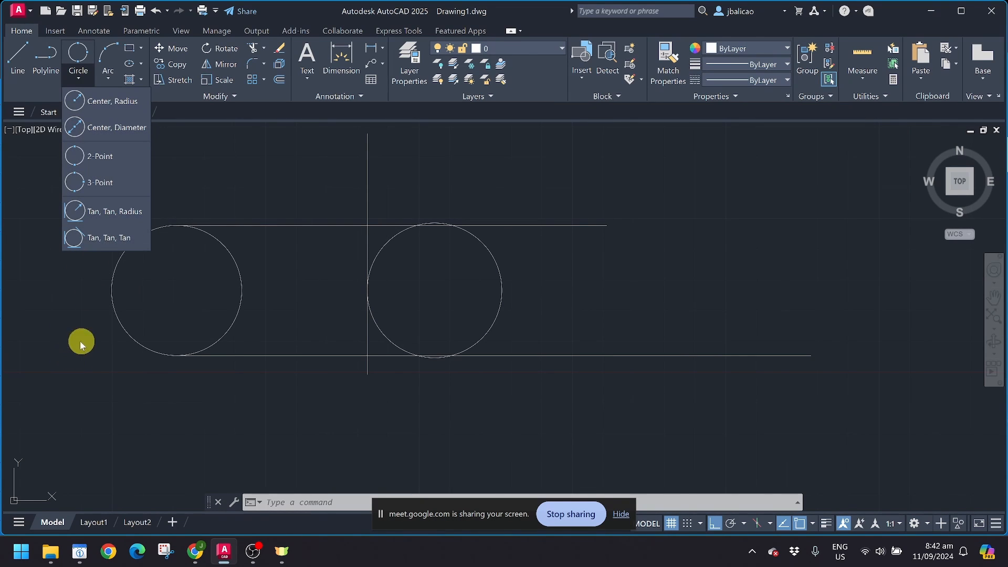
Step: With Ortho off, draw a closed polyline triangle: bottom-left corner, apex, bottom-right corner
{"action": "left_click", "coordinate": [340, 400]}
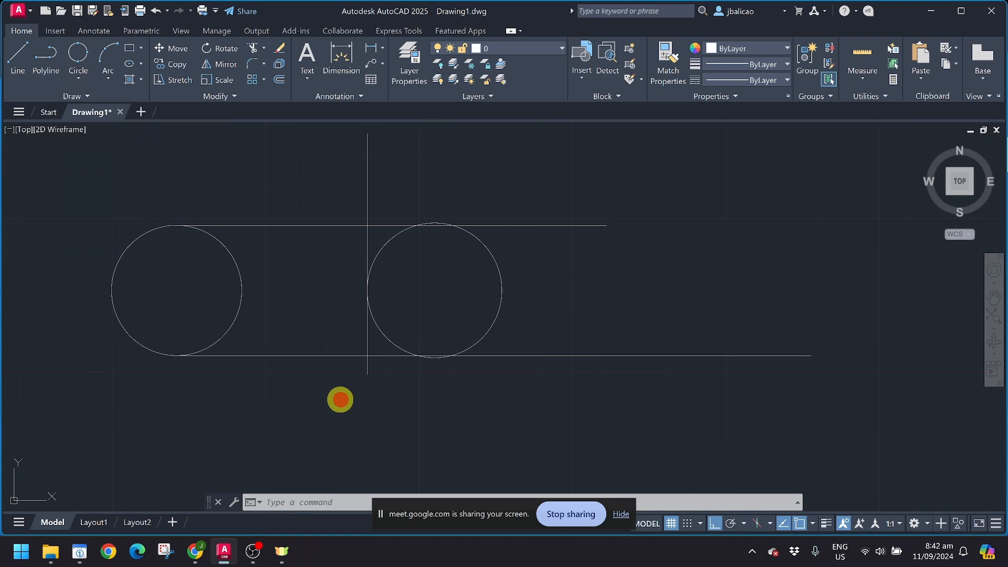
{"action": "scroll", "coordinate": [305, 388], "scroll_direction": "down", "scroll_amount": 2}
{"action": "mouse_move", "coordinate": [309, 354]}
{"action": "middle_mouse_down"}
{"action": "mouse_move", "coordinate": [239, 320]}
{"action": "mouse_move", "coordinate": [79, 344]}
{"action": "middle_mouse_up"}
{"action": "middle_click_drag", "start_coordinate": [546, 290], "coordinate": [481, 348]}
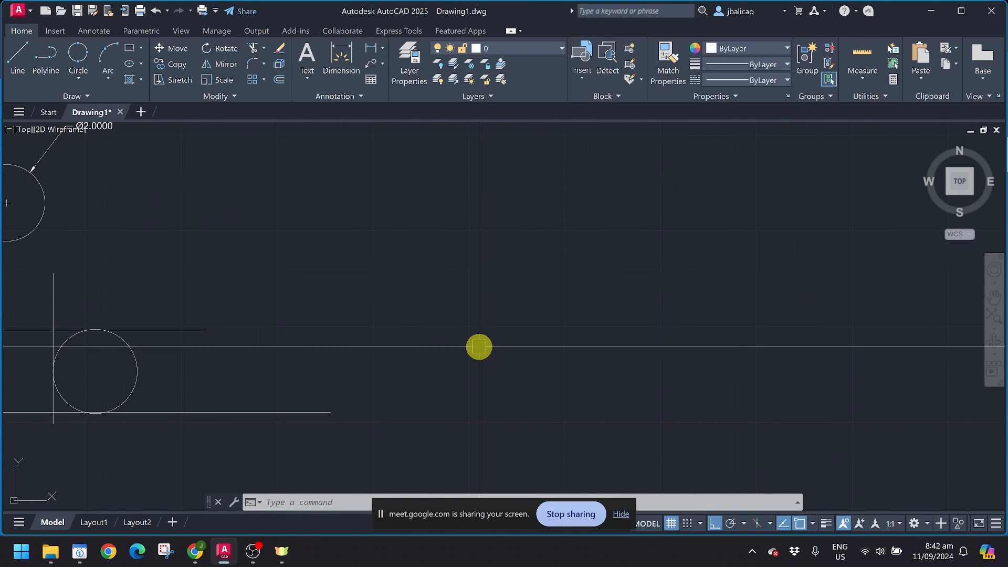
{"action": "key", "text": "Return"}
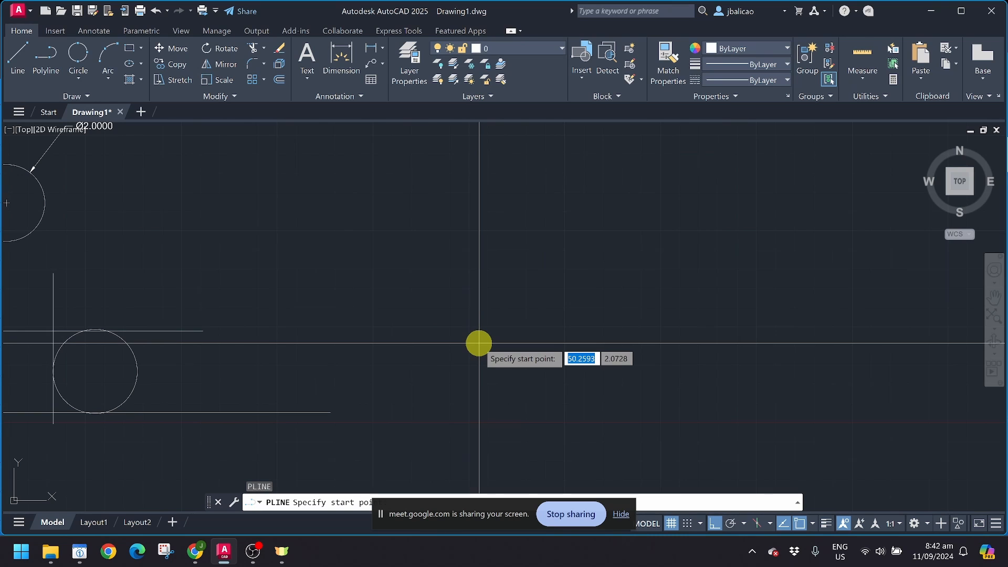
{"action": "key", "text": "F8"}
{"action": "left_click", "coordinate": [430, 388]}
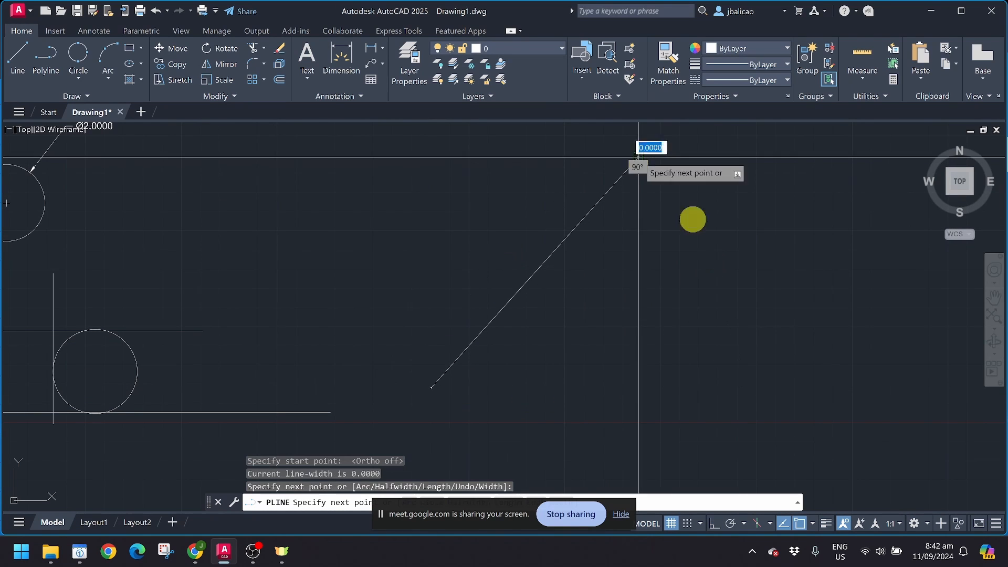
{"action": "left_click", "coordinate": [638, 157]}
{"action": "left_click", "coordinate": [870, 389]}
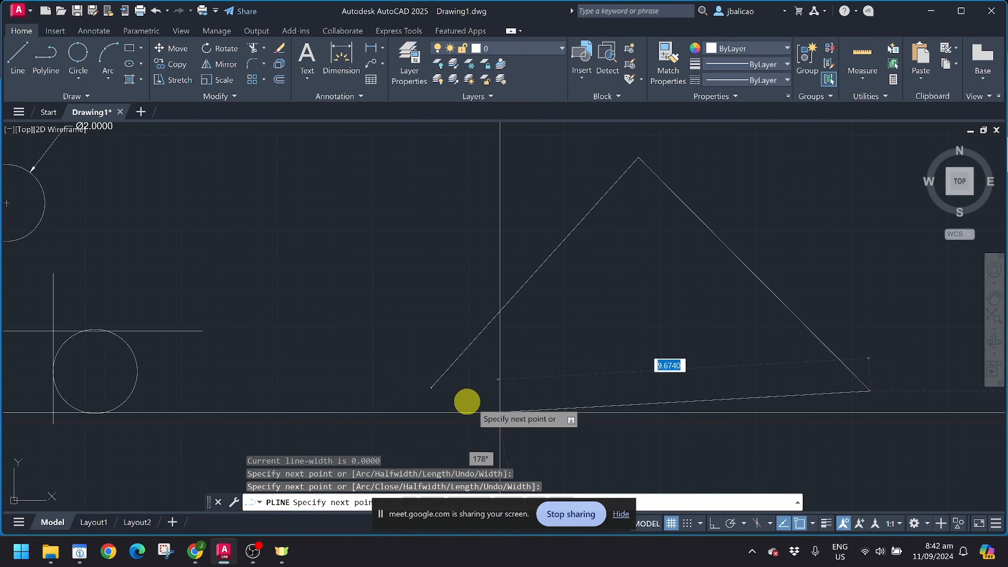
{"action": "left_click", "coordinate": [430, 388]}
{"action": "scroll", "coordinate": [314, 247], "scroll_direction": "down", "scroll_amount": 2}
{"action": "key", "text": "Escape"}
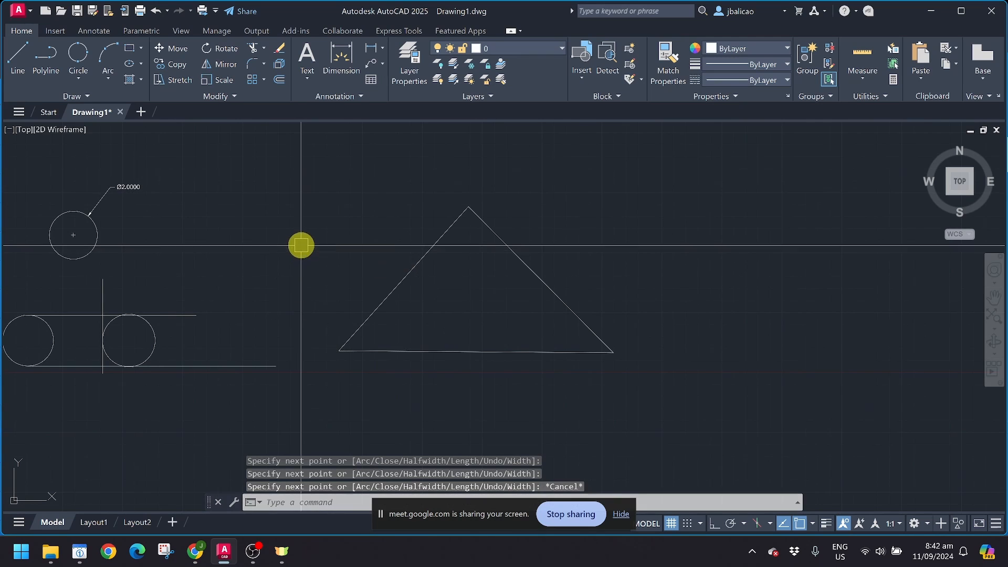
{"action": "scroll", "coordinate": [362, 268], "scroll_direction": "up", "scroll_amount": 2}
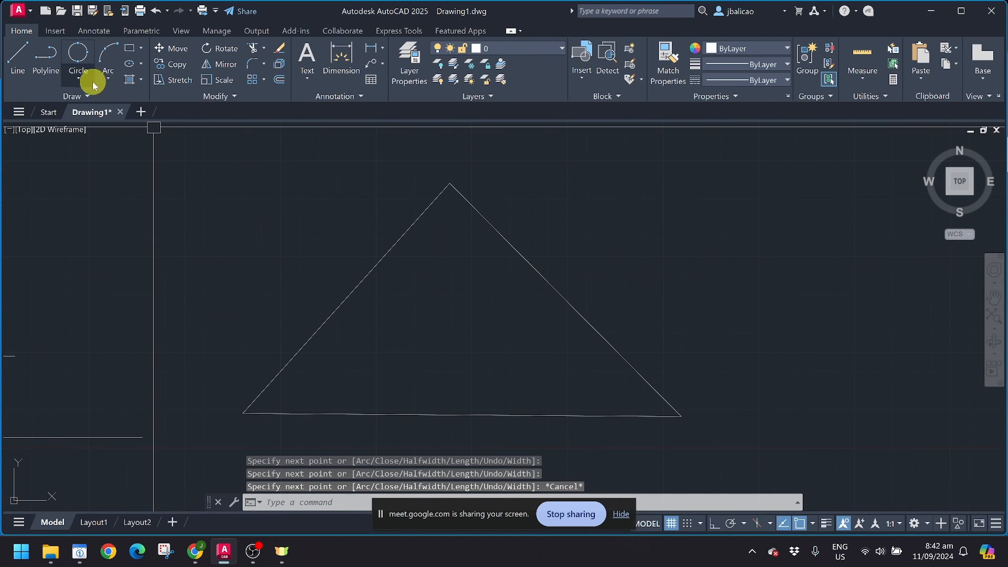
Step: Start the Tan, Tan, Radius circle tool with object snap set to Tangent
{"action": "left_click", "coordinate": [79, 80]}
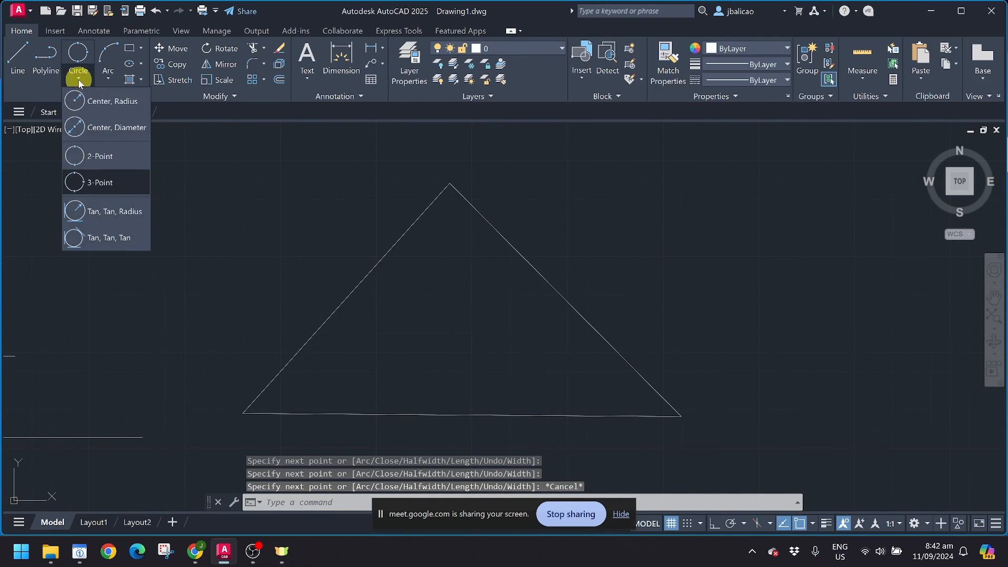
{"action": "left_click", "coordinate": [83, 212]}
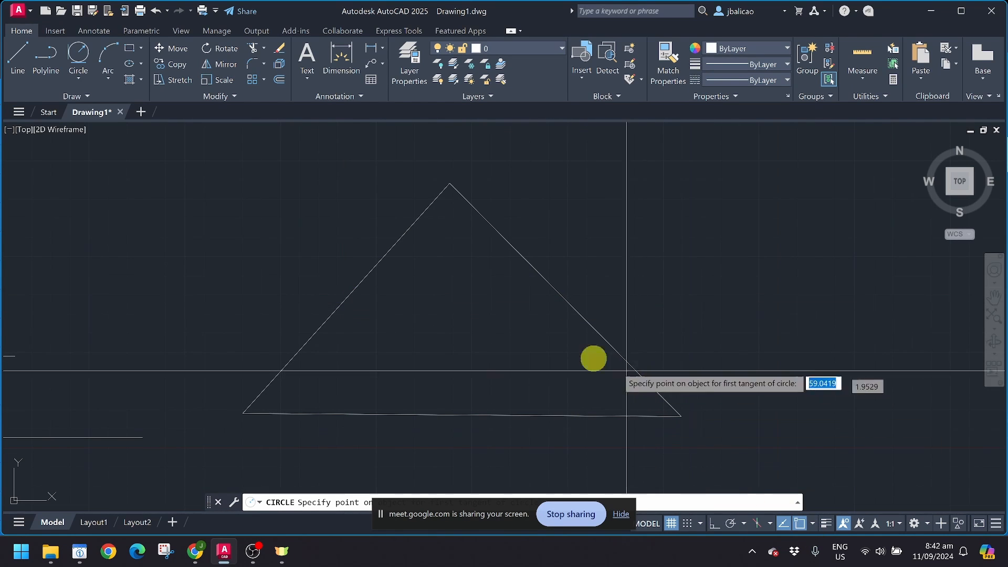
{"action": "key", "text": "Escape"}
{"action": "key", "text": "Escape"}
{"action": "key", "text": "Escape"}
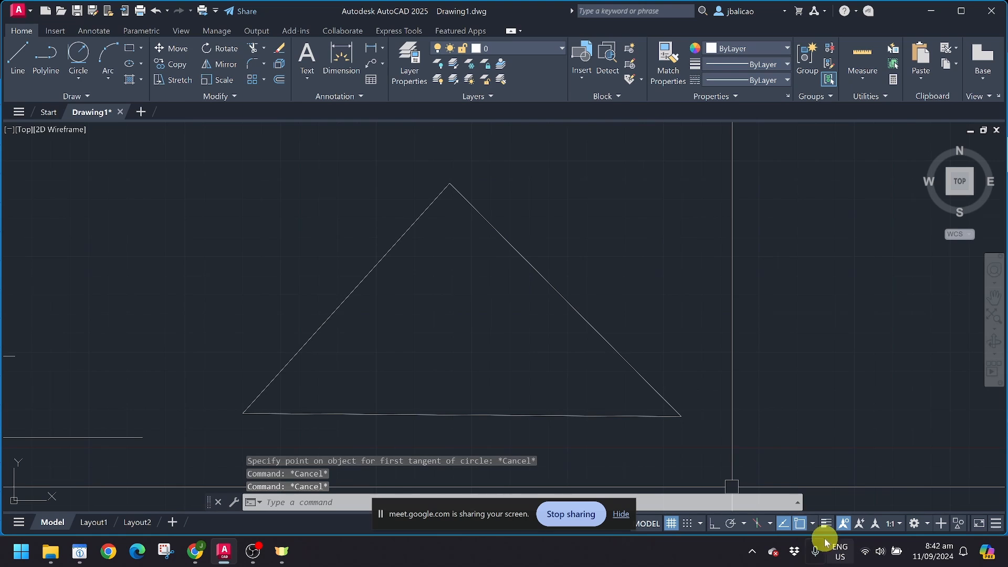
{"action": "left_click", "coordinate": [815, 524]}
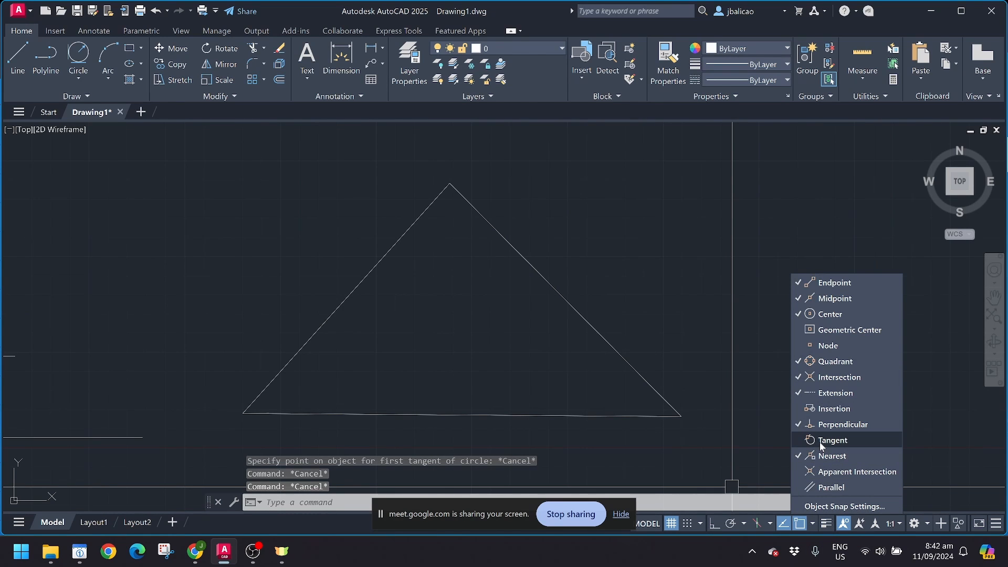
{"action": "key", "text": "Escape"}
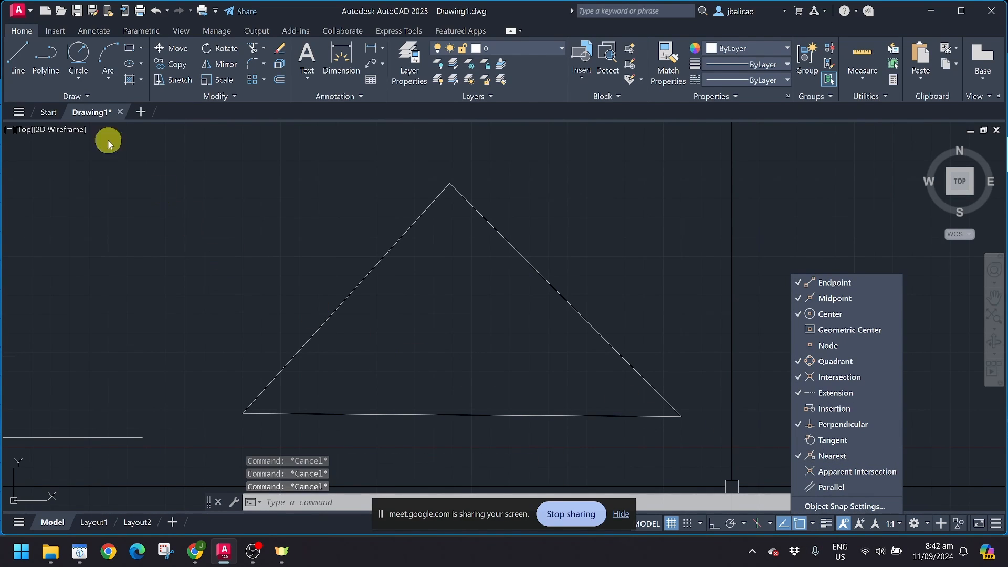
{"action": "left_click", "coordinate": [79, 56]}
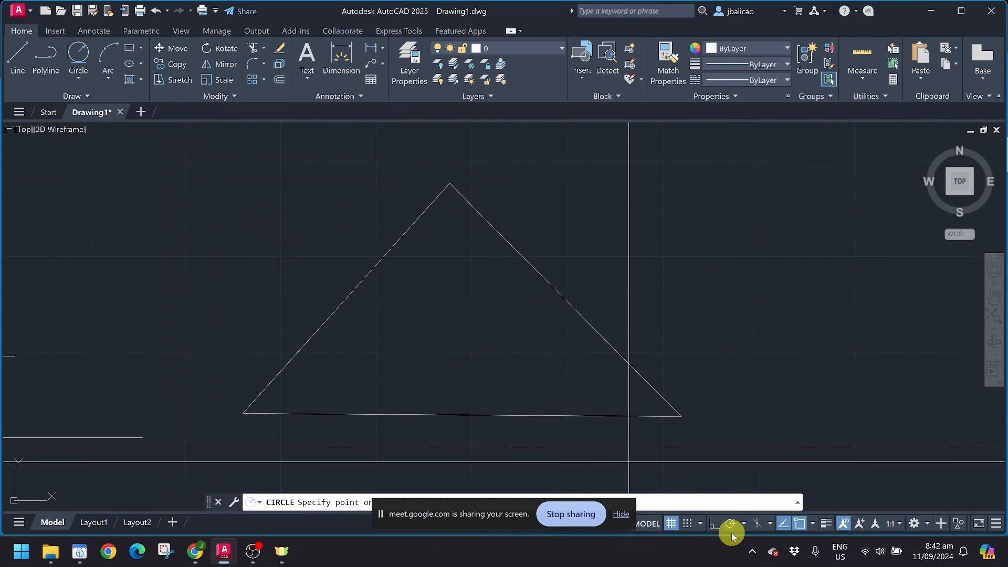
{"action": "left_click", "coordinate": [812, 524]}
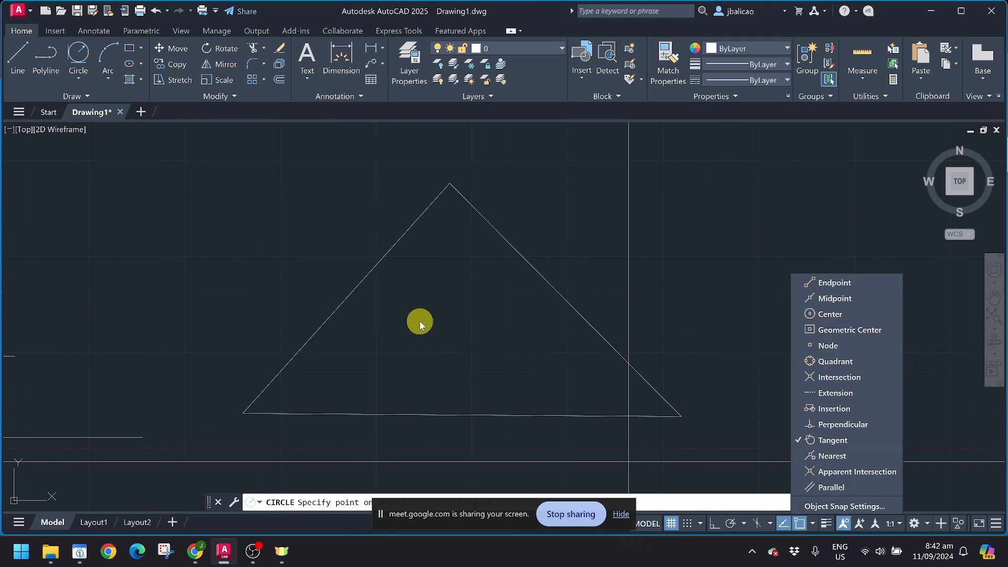
{"action": "left_click", "coordinate": [297, 270]}
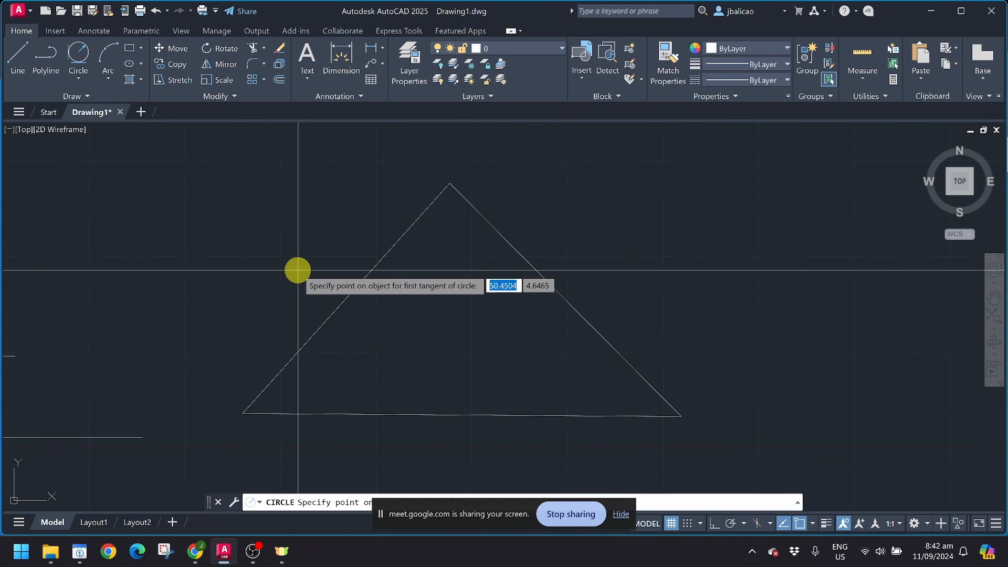
Step: Draw the radius-2 circle tangent to the triangle's left side and base
{"action": "left_click", "coordinate": [355, 293]}
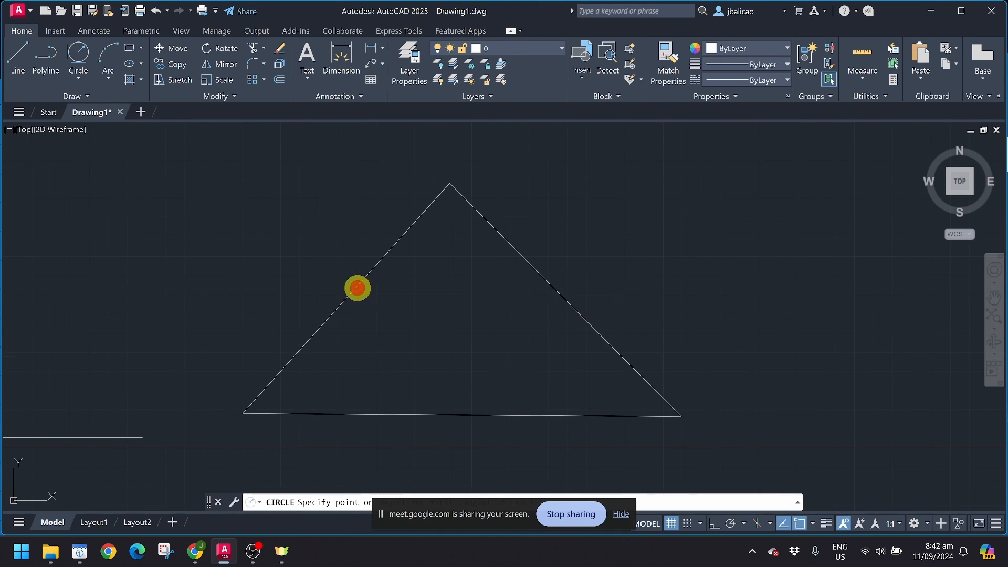
{"action": "left_click", "coordinate": [453, 411]}
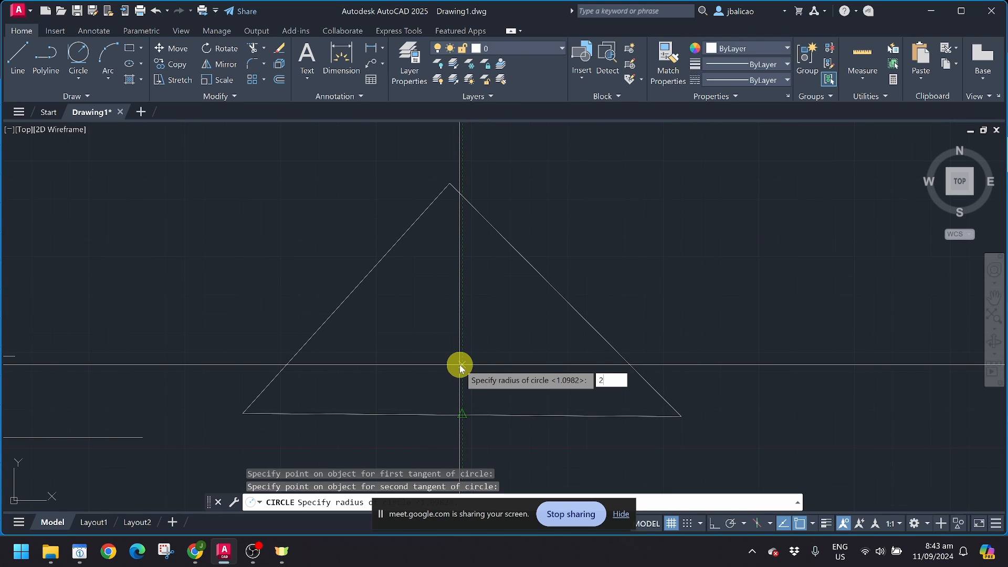
{"action": "key", "text": "Return"}
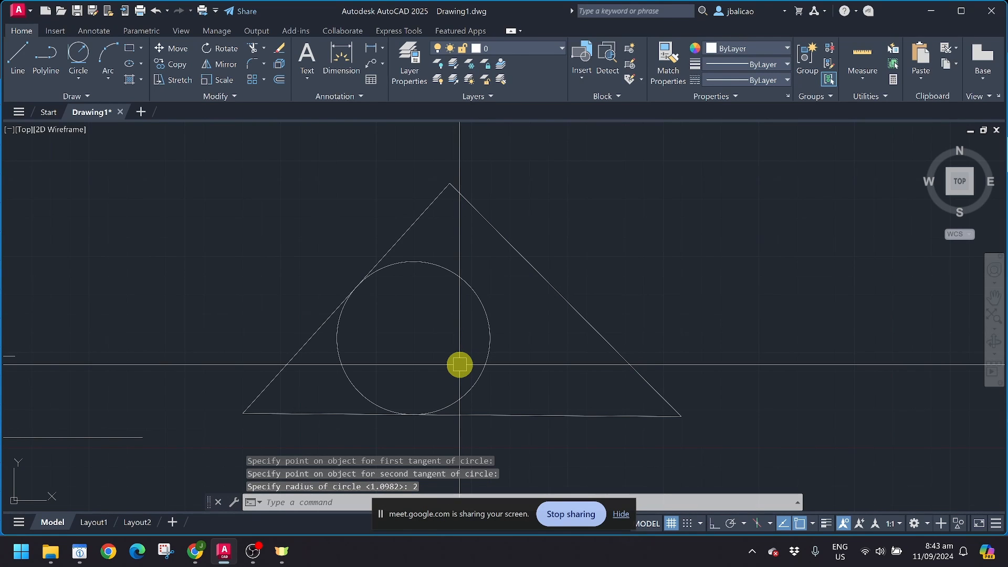
{"action": "scroll", "coordinate": [459, 365], "scroll_direction": "up", "scroll_amount": 5}
{"action": "scroll", "coordinate": [407, 336], "scroll_direction": "down", "scroll_amount": 2}
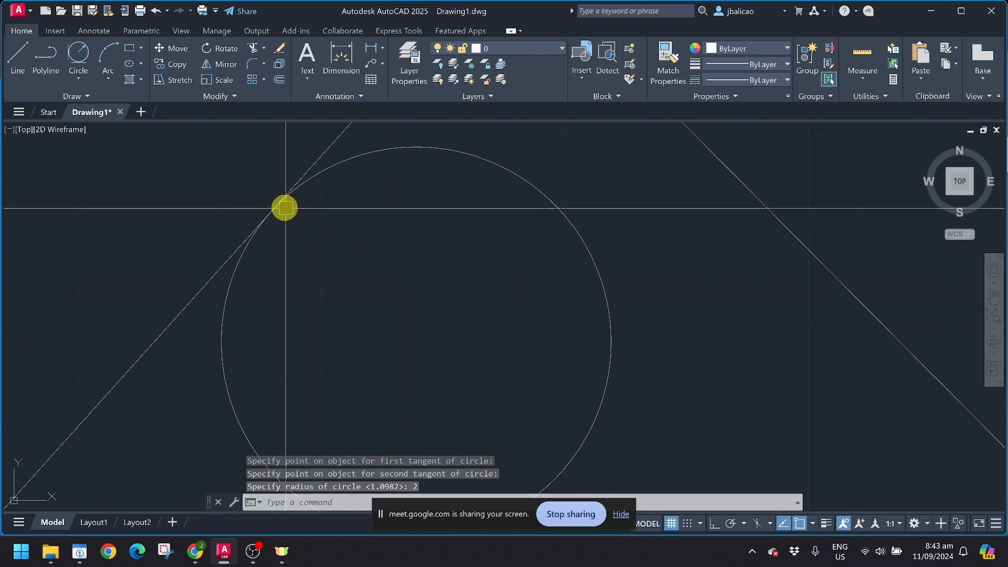
{"action": "scroll", "coordinate": [285, 208], "scroll_direction": "down", "scroll_amount": 1}
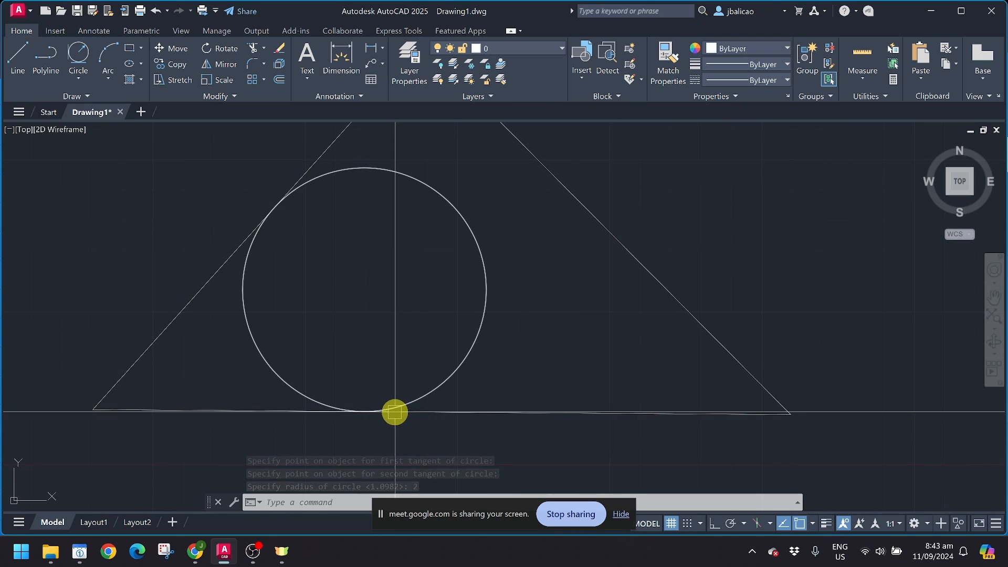
{"action": "scroll", "coordinate": [393, 407], "scroll_direction": "down", "scroll_amount": 1}
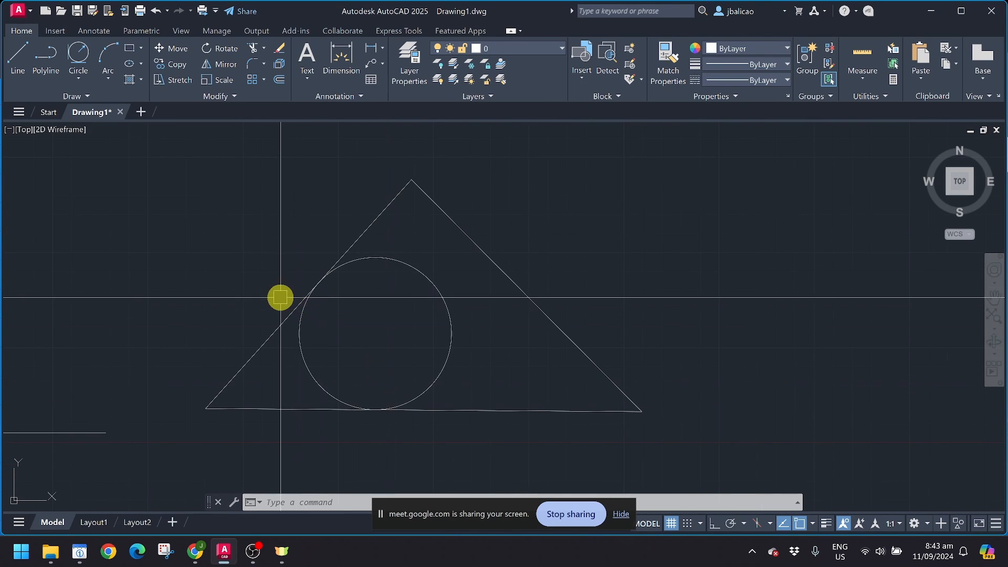
{"action": "scroll", "coordinate": [205, 270], "scroll_direction": "down", "scroll_amount": 1}
{"action": "left_click", "coordinate": [365, 295]}
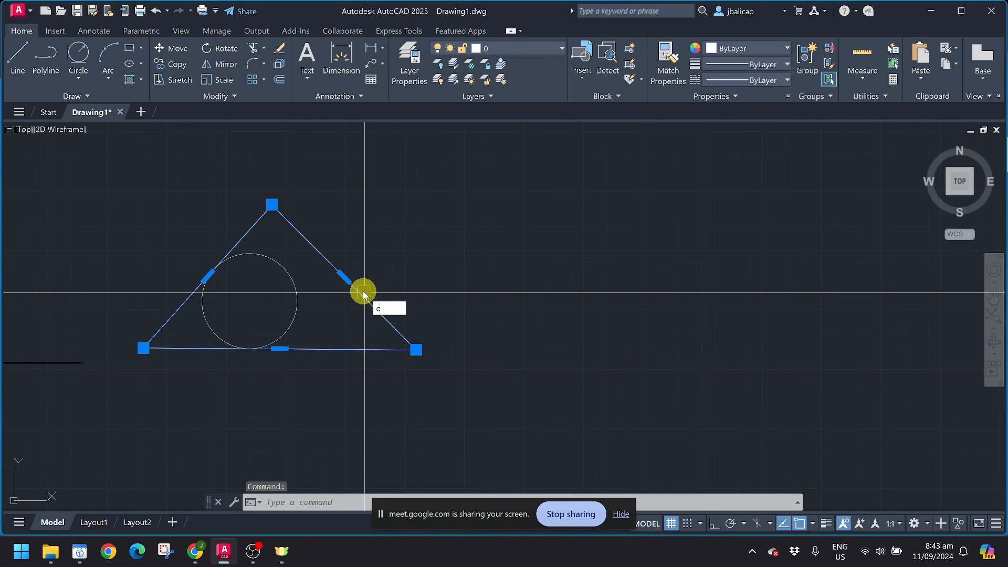
Step: Copy the triangle to a position on its right
{"action": "type", "text": "o"}
{"action": "key", "text": "Return"}
{"action": "left_click", "coordinate": [311, 307]}
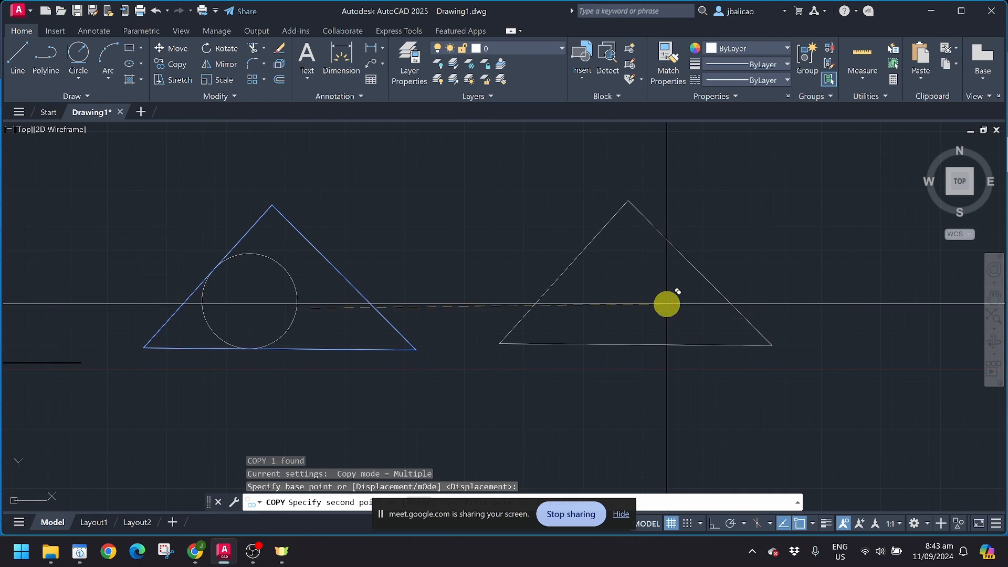
{"action": "left_click", "coordinate": [667, 304]}
{"action": "key", "text": "Escape"}
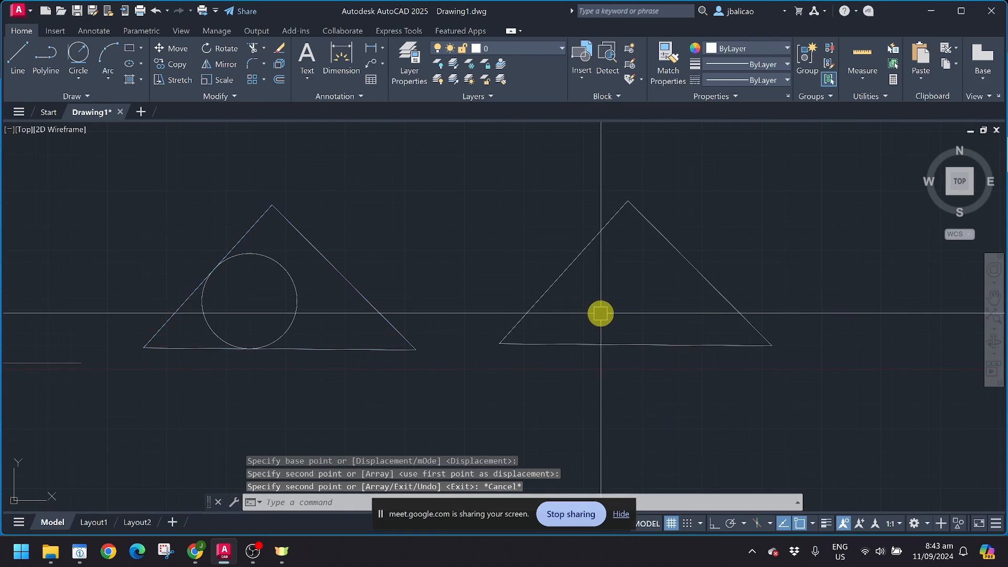
Step: Draw a Tan, Tan, Tan circle touching the copy's left side, base and right side
{"action": "left_click", "coordinate": [79, 80]}
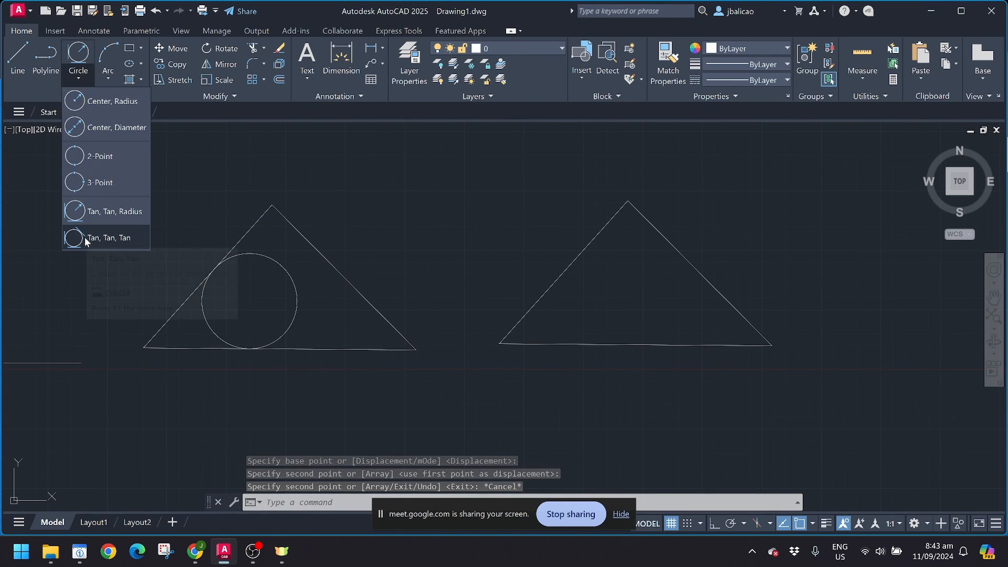
{"action": "left_click", "coordinate": [106, 238]}
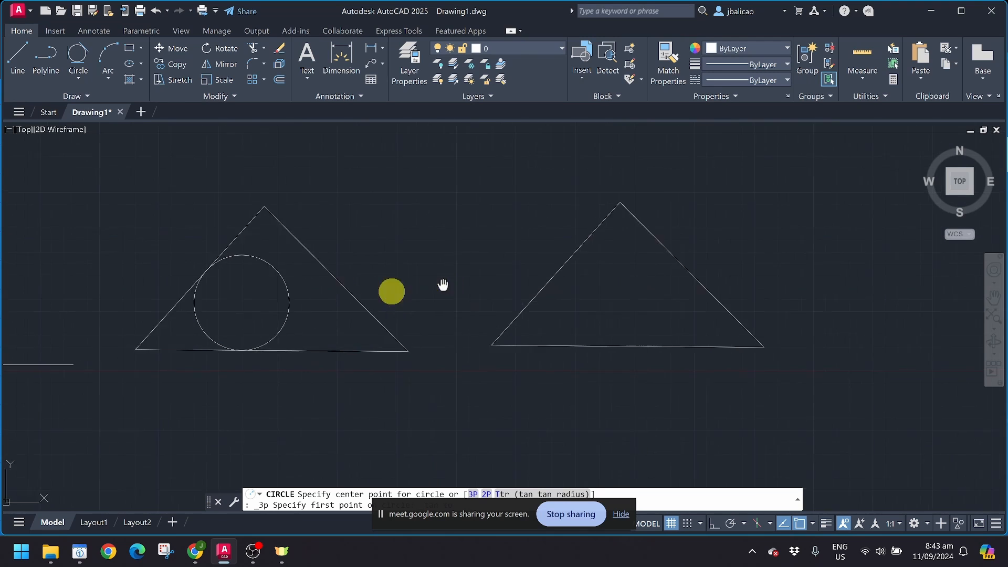
{"action": "middle_click_drag", "start_coordinate": [443, 284], "coordinate": [302, 292]}
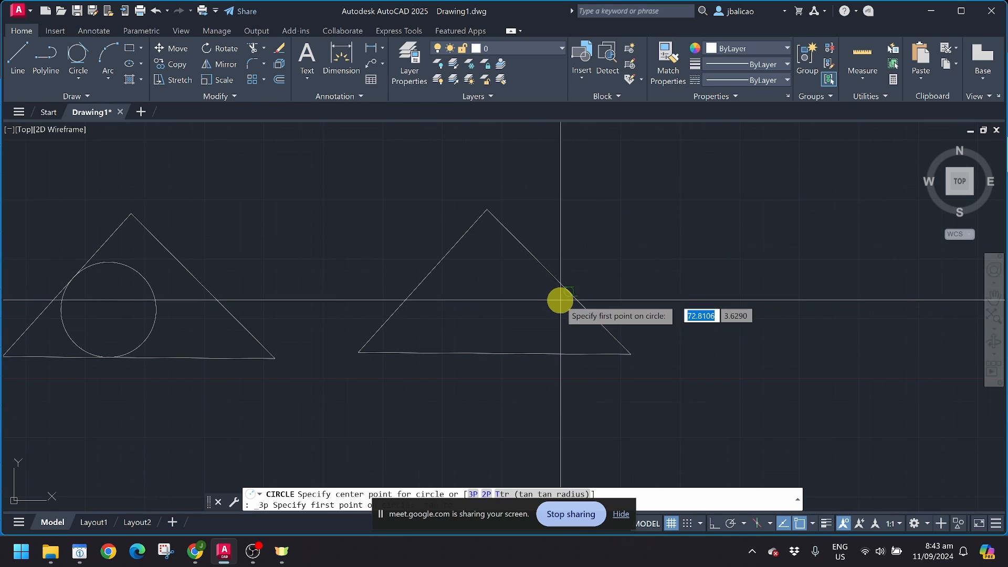
{"action": "left_click", "coordinate": [430, 277]}
{"action": "left_click", "coordinate": [503, 352]}
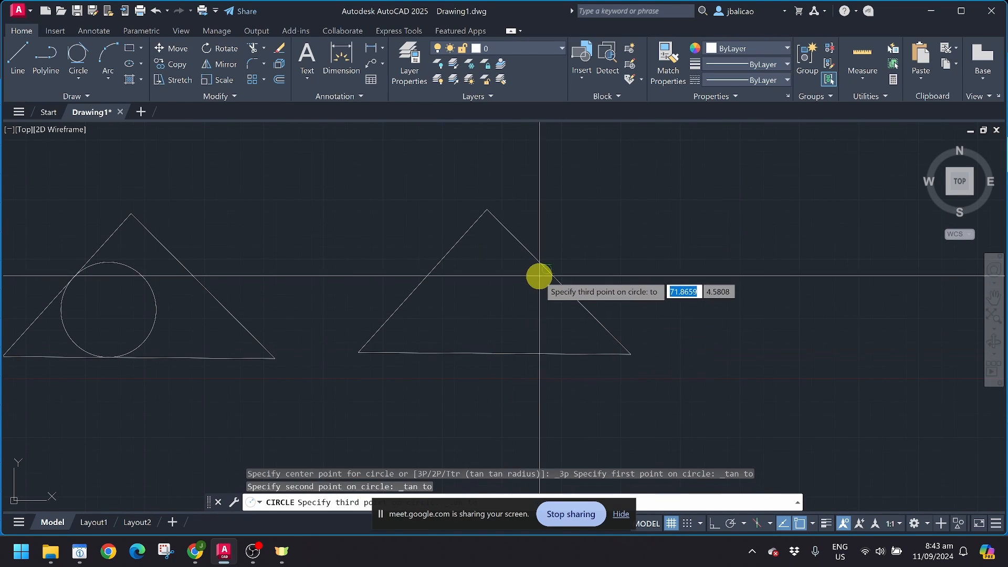
{"action": "left_click", "coordinate": [542, 271]}
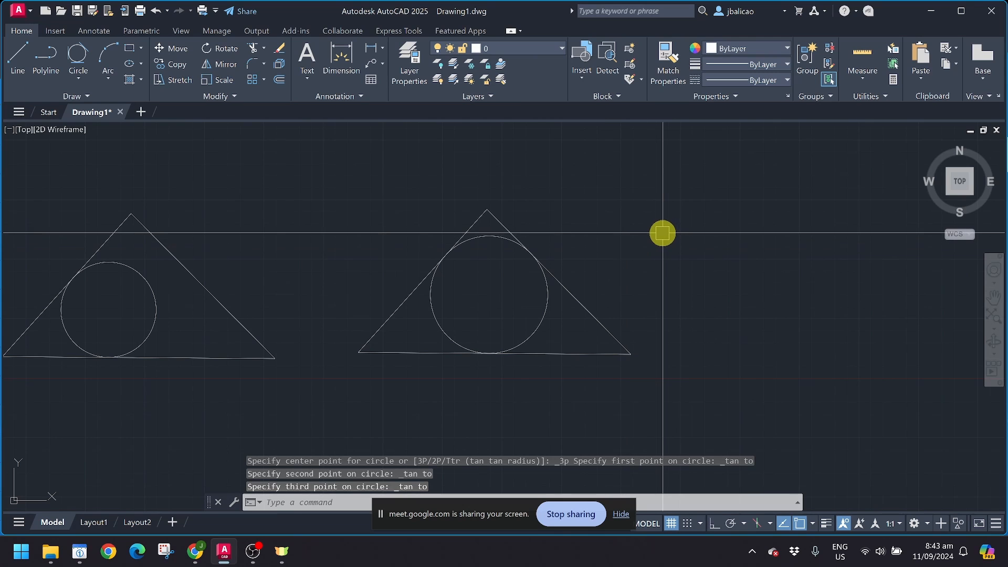
{"action": "scroll", "coordinate": [662, 234], "scroll_direction": "down", "scroll_amount": 2}
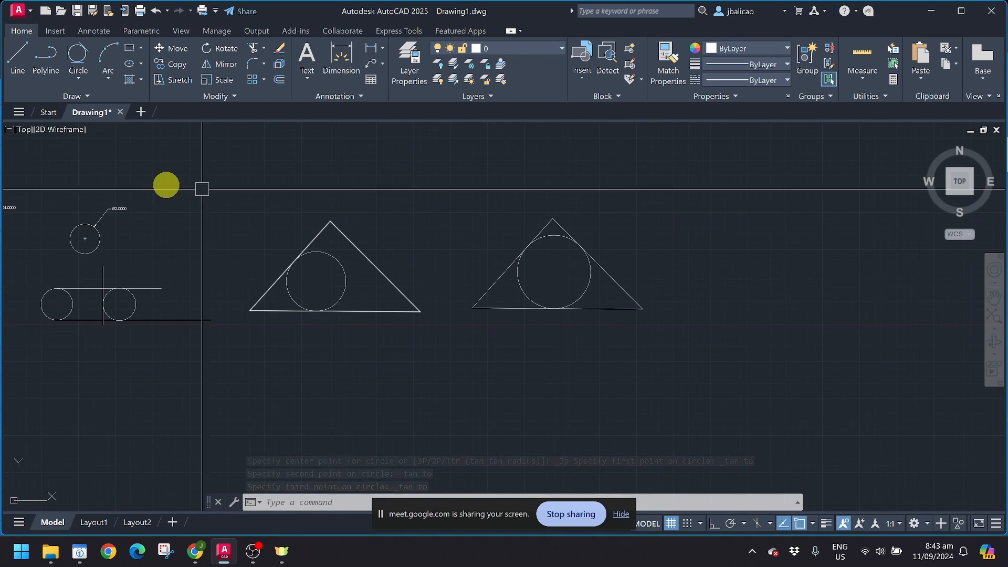
{"action": "left_click", "coordinate": [83, 86]}
{"action": "left_click", "coordinate": [81, 81]}
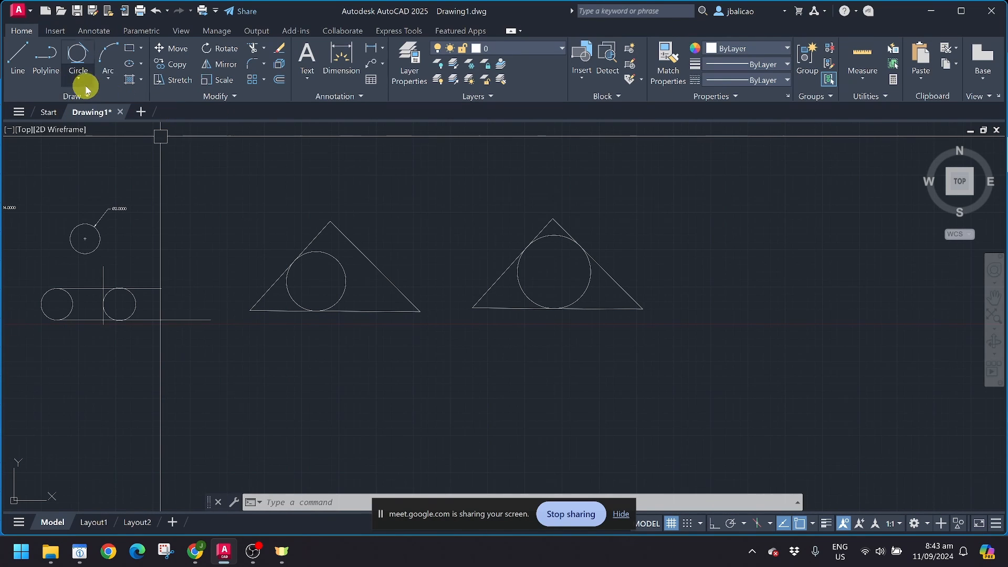
{"action": "left_click", "coordinate": [105, 83]}
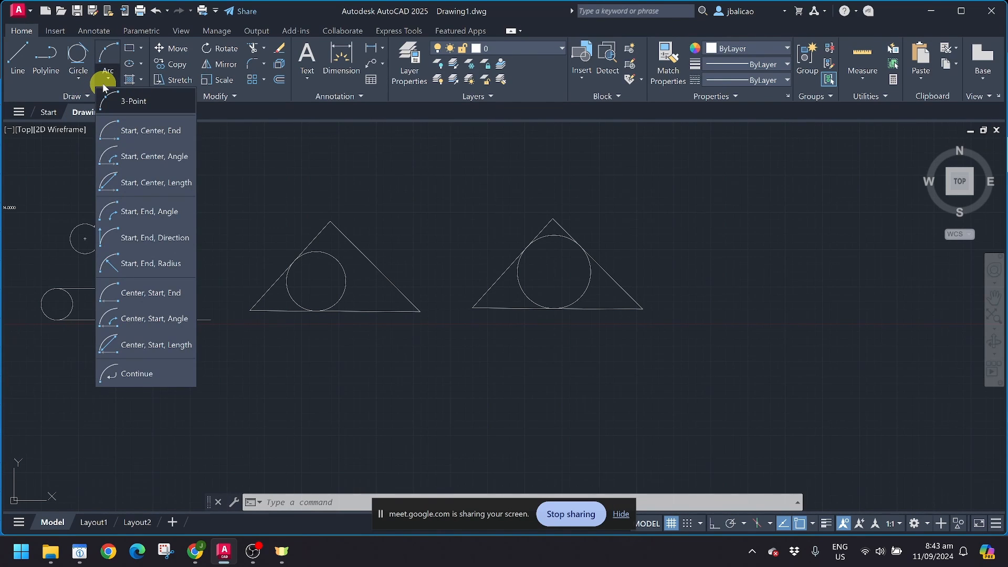
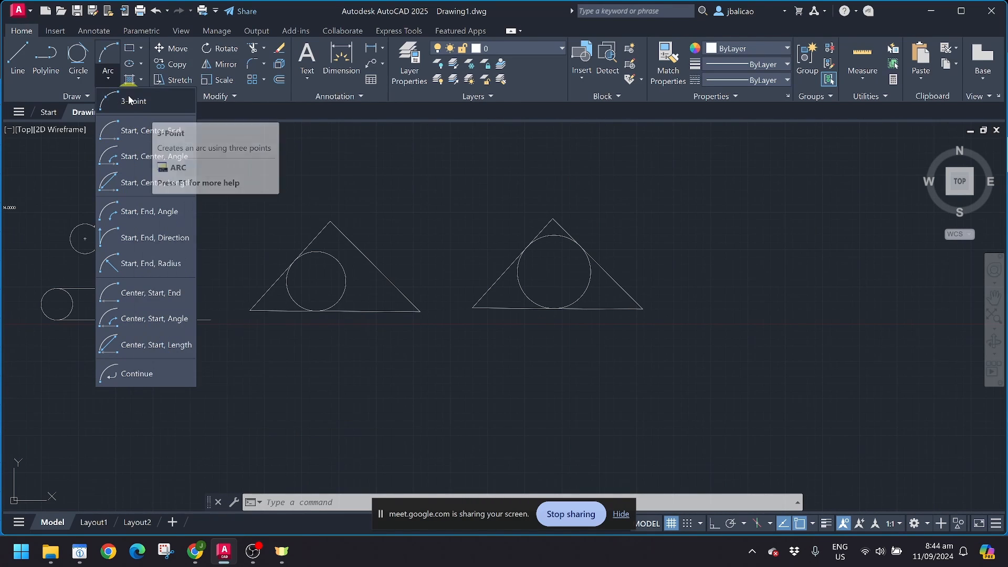
Step: Start a three-point arc at the left triangle's base corner, then cancel the unfinished attempt
{"action": "left_click", "coordinate": [128, 103]}
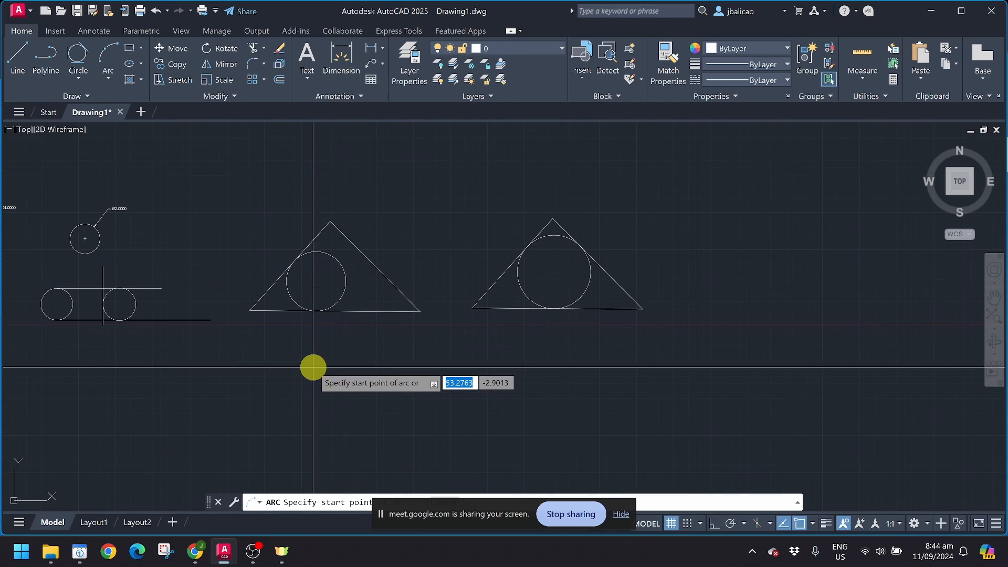
{"action": "scroll", "coordinate": [313, 367], "scroll_direction": "up", "scroll_amount": 3}
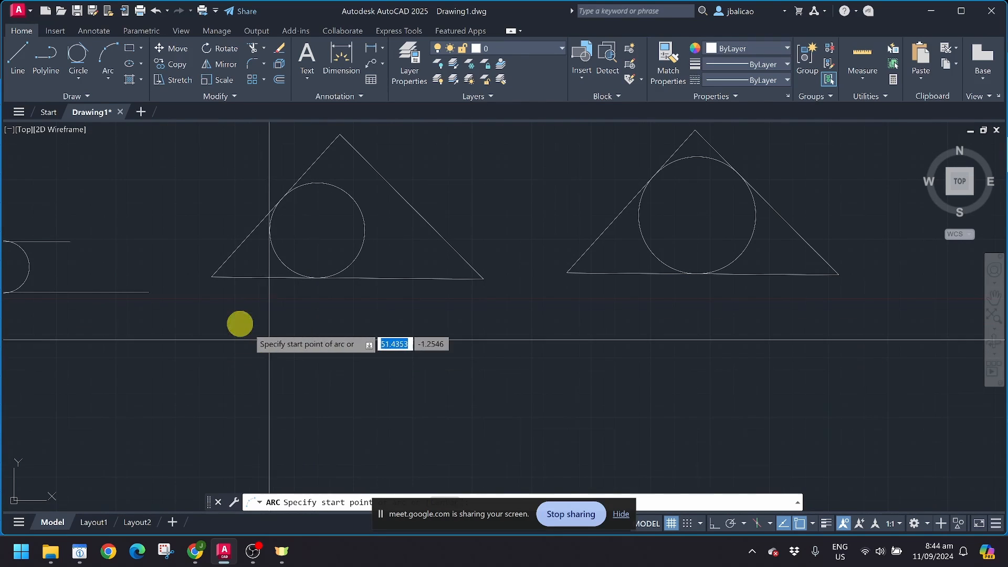
{"action": "left_click", "coordinate": [211, 276]}
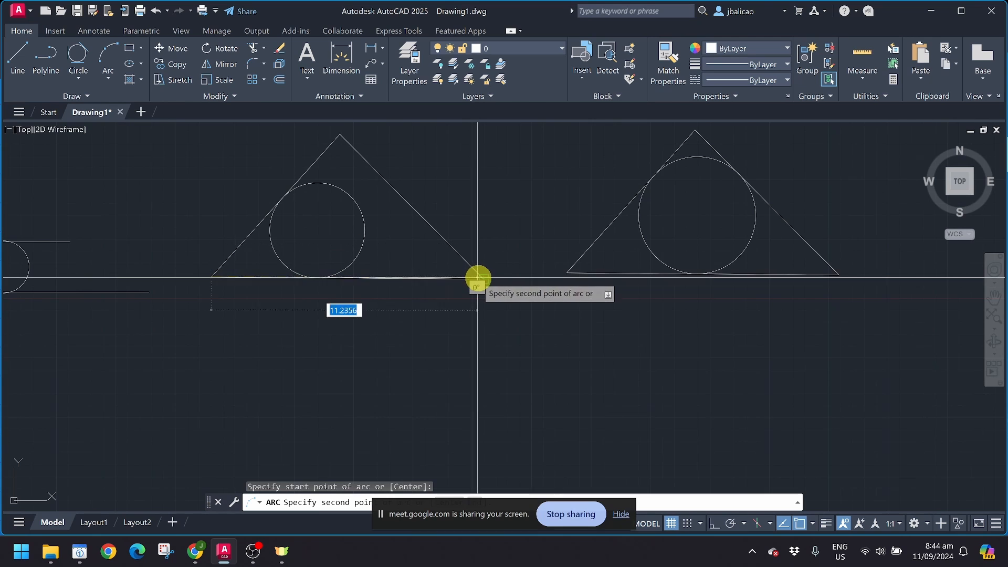
{"action": "left_click", "coordinate": [477, 277]}
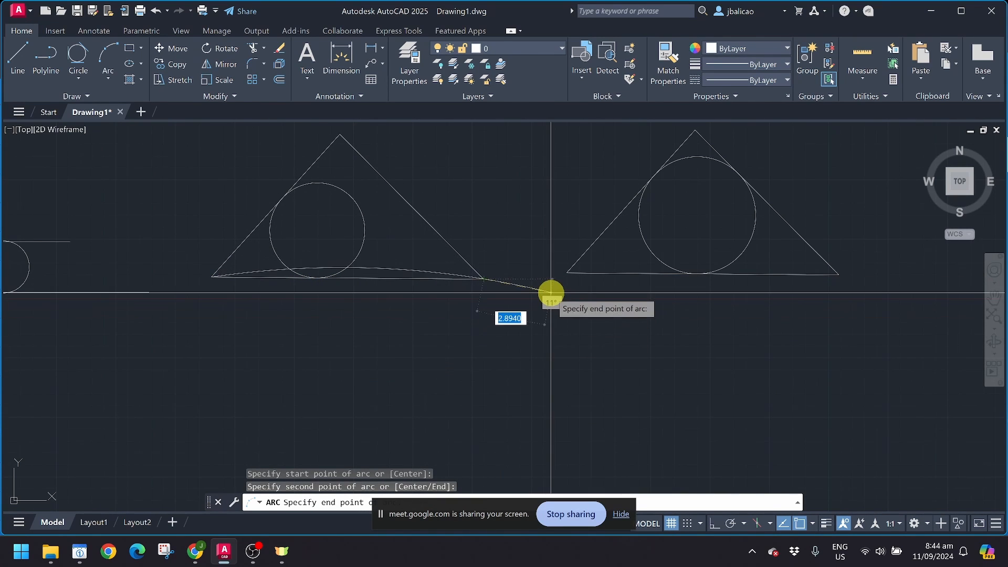
{"action": "key", "text": "Escape"}
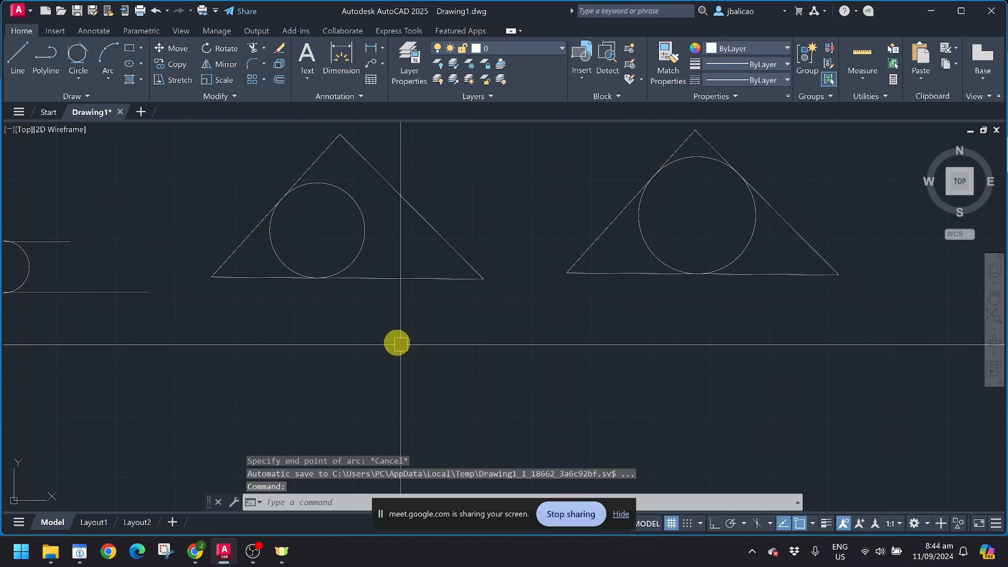
Step: Draw the three-point arc from the lower-left corner, through a point below the base, to the lower-right corner
{"action": "left_click", "coordinate": [107, 61]}
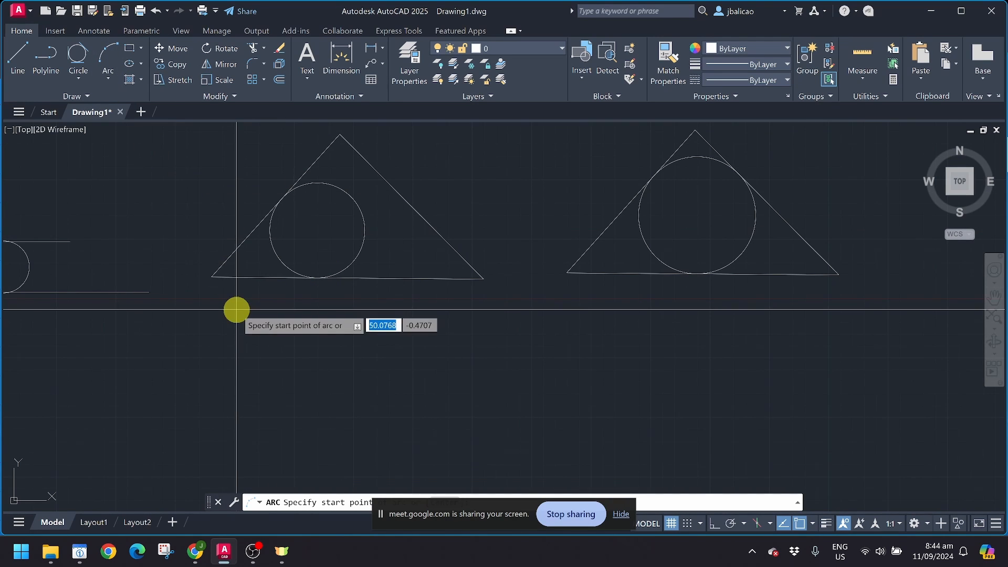
{"action": "left_click", "coordinate": [212, 276]}
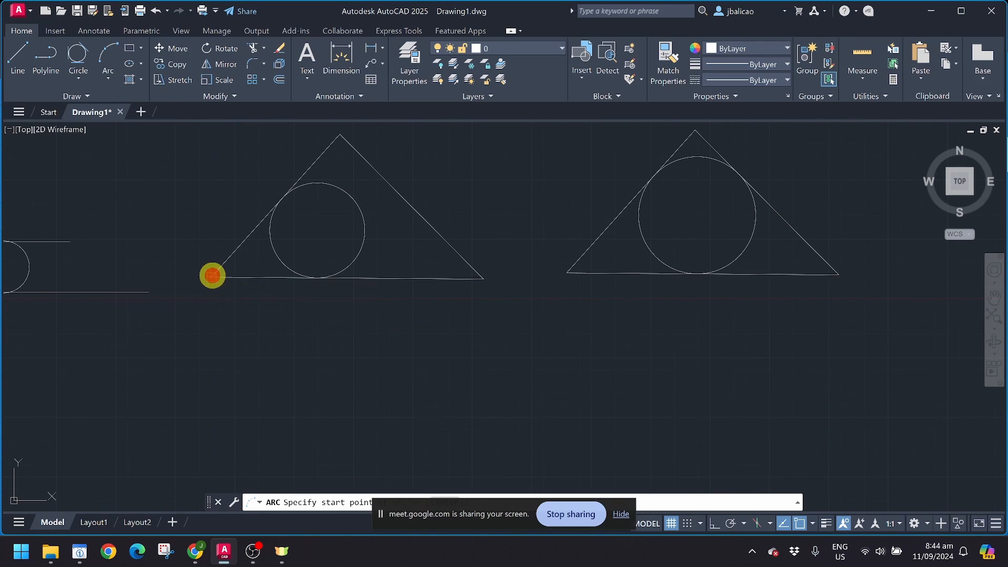
{"action": "left_click", "coordinate": [338, 354]}
{"action": "left_click", "coordinate": [481, 285]}
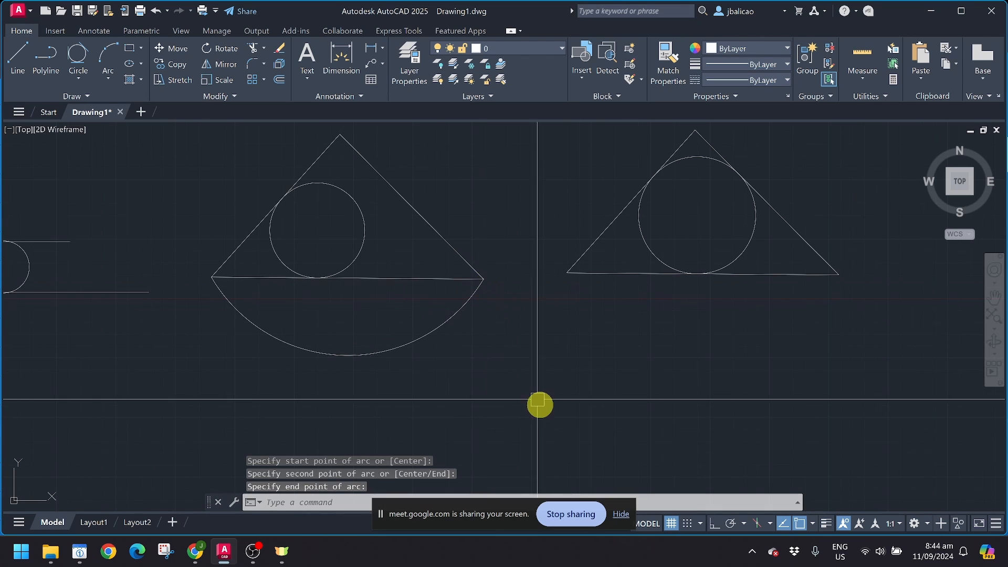
{"action": "scroll", "coordinate": [540, 408], "scroll_direction": "down", "scroll_amount": 2}
{"action": "middle_click_drag", "start_coordinate": [540, 411], "coordinate": [478, 404]}
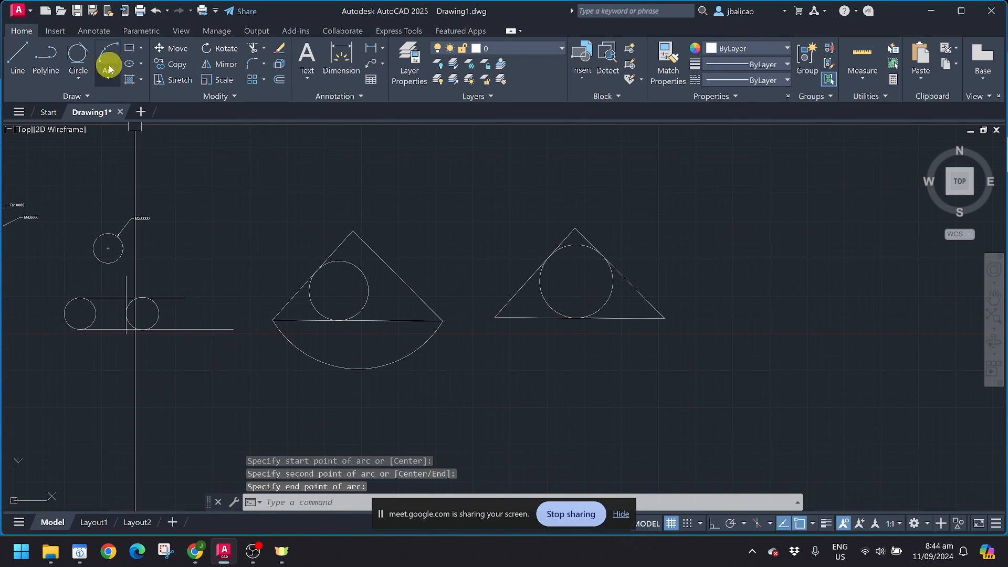
{"action": "left_click", "coordinate": [108, 82]}
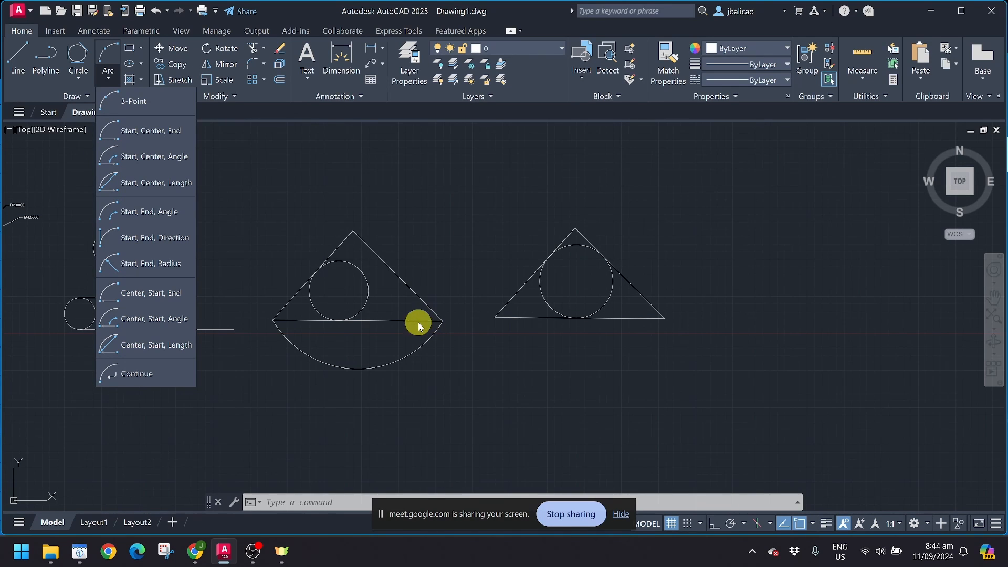
Step: Draw a start-centre-end arc from the right triangle's lower-left corner, centred below the base
{"action": "left_click", "coordinate": [142, 134]}
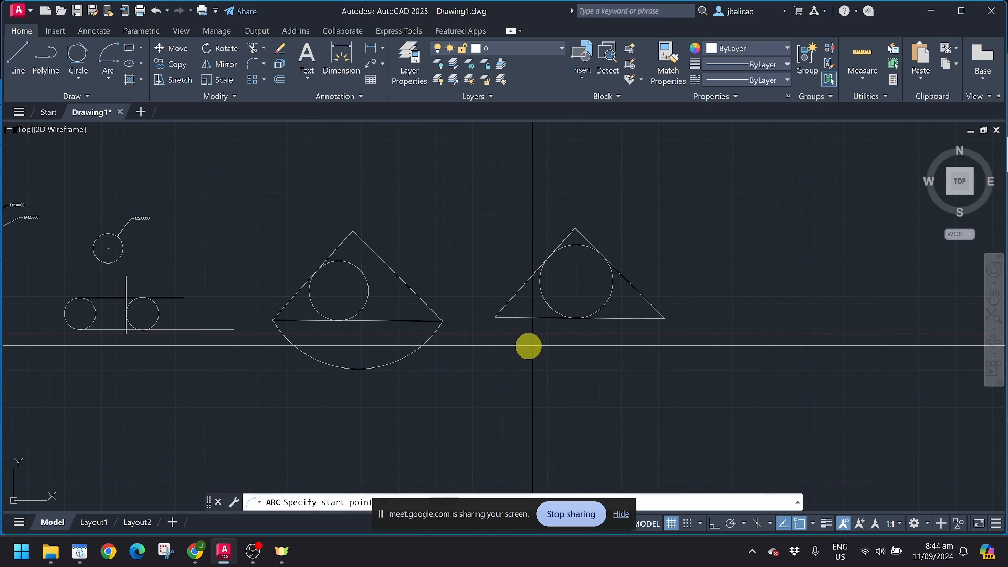
{"action": "middle_click_drag", "start_coordinate": [528, 346], "coordinate": [421, 369]}
{"action": "left_click", "coordinate": [390, 342]}
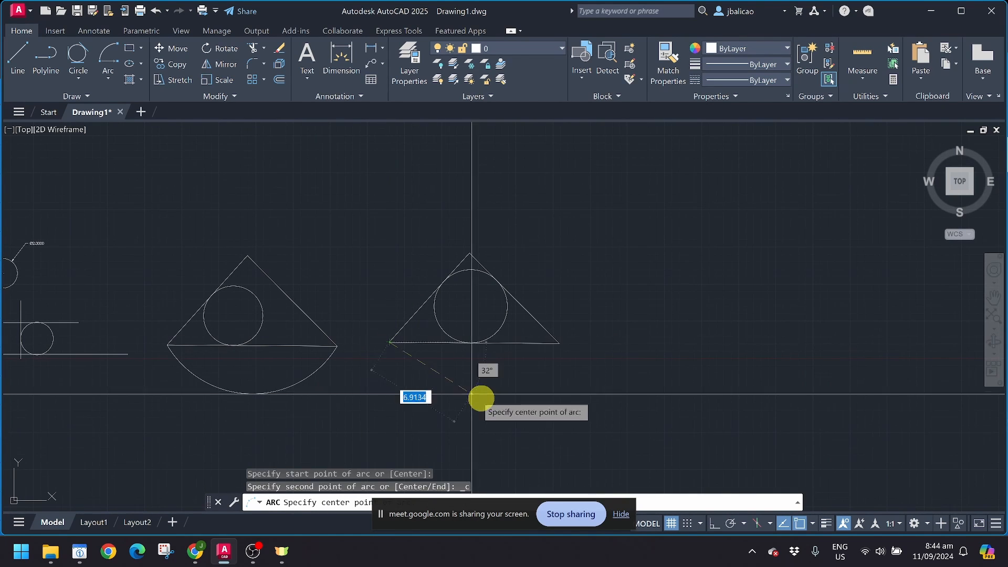
{"action": "left_click", "coordinate": [488, 381]}
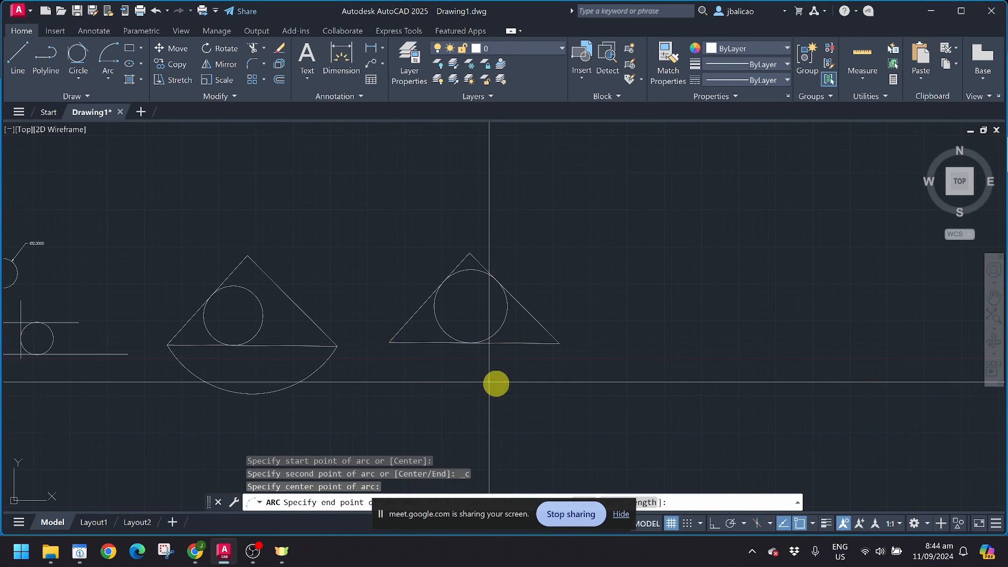
{"action": "left_click", "coordinate": [558, 342]}
{"action": "scroll", "coordinate": [659, 387], "scroll_direction": "down", "scroll_amount": 3}
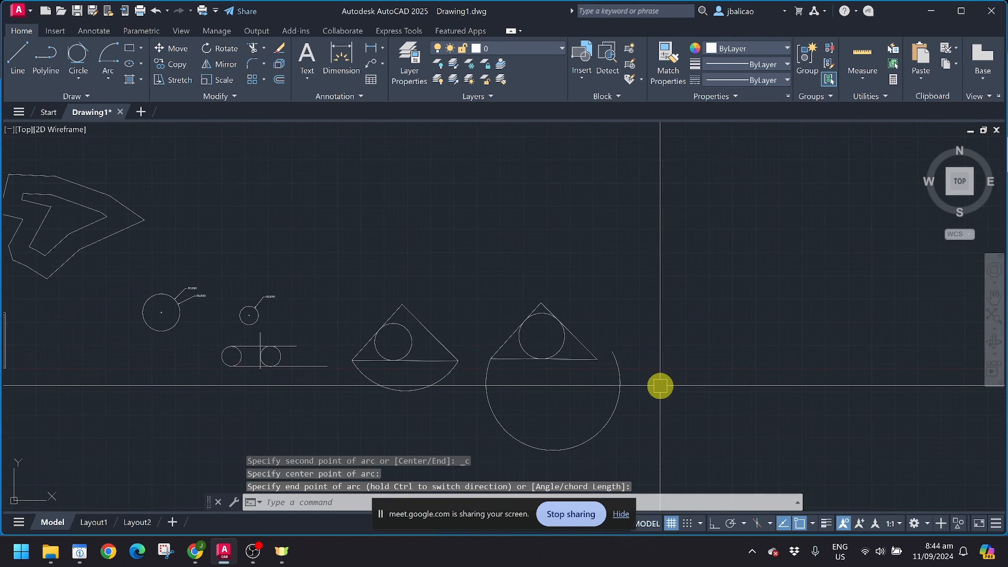
{"action": "scroll", "coordinate": [555, 371], "scroll_direction": "up", "scroll_amount": 2}
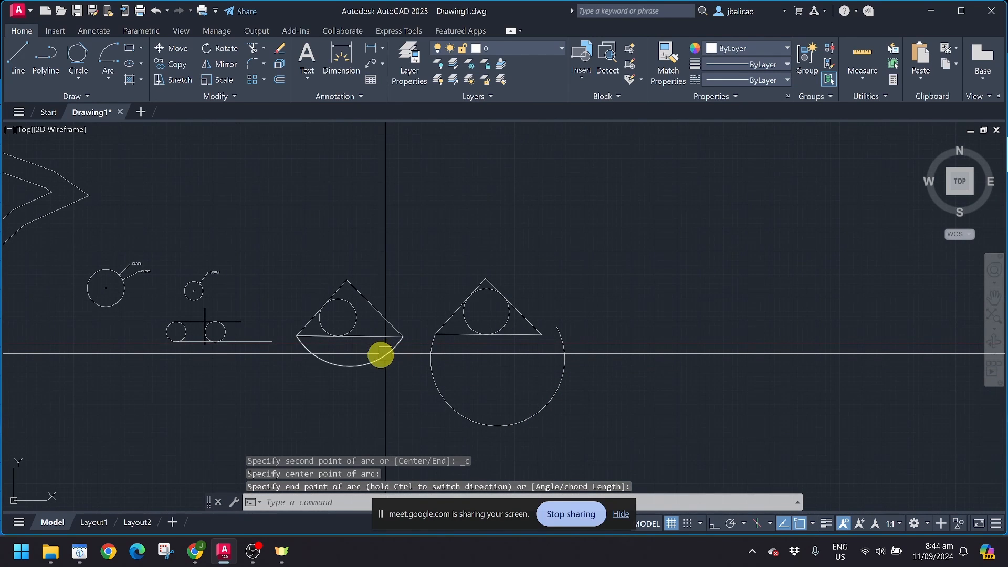
{"action": "scroll", "coordinate": [540, 344], "scroll_direction": "up", "scroll_amount": 2}
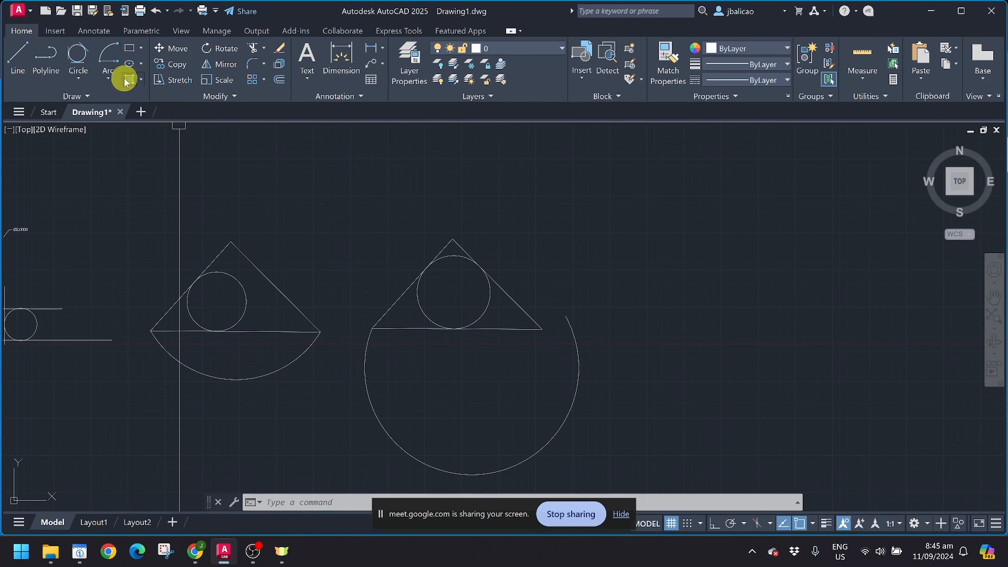
Step: Draw a start-centre-angle arc in empty space on the right with a 45° included angle
{"action": "left_click", "coordinate": [108, 79]}
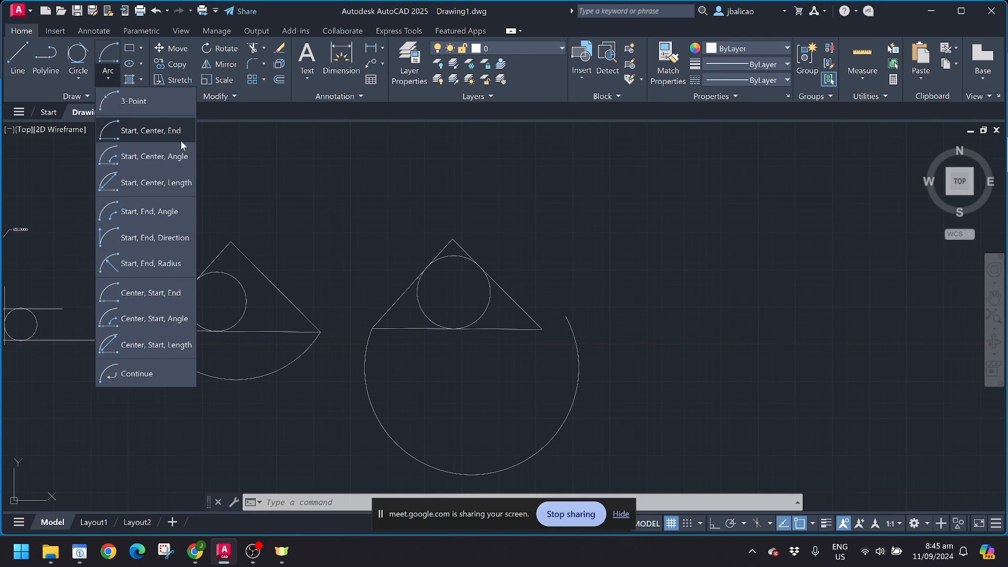
{"action": "left_click", "coordinate": [151, 158]}
{"action": "mouse_move", "coordinate": [535, 245]}
{"action": "middle_mouse_down"}
{"action": "mouse_move", "coordinate": [281, 269]}
{"action": "mouse_move", "coordinate": [215, 264]}
{"action": "middle_mouse_up"}
{"action": "left_click", "coordinate": [489, 257]}
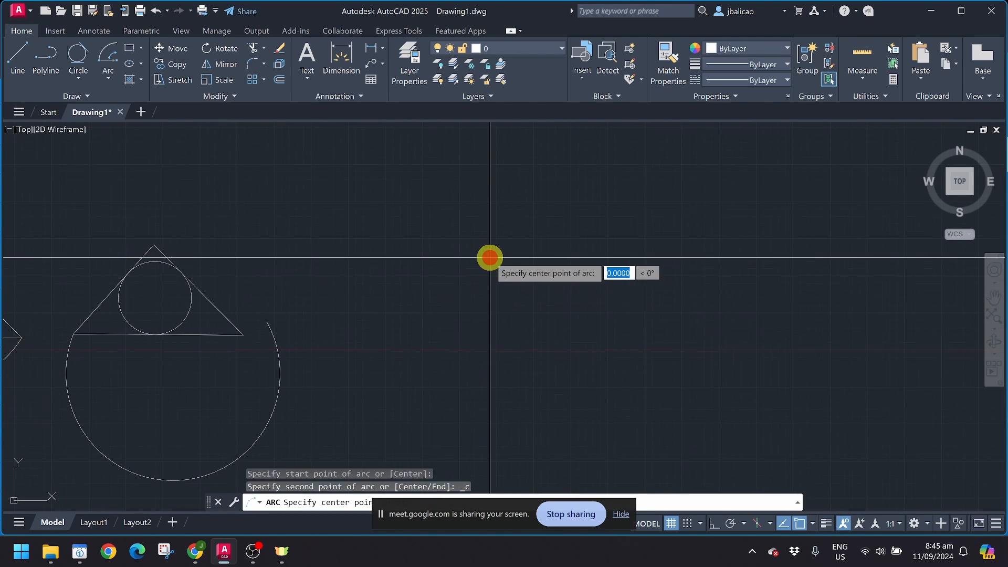
{"action": "left_click", "coordinate": [574, 263]}
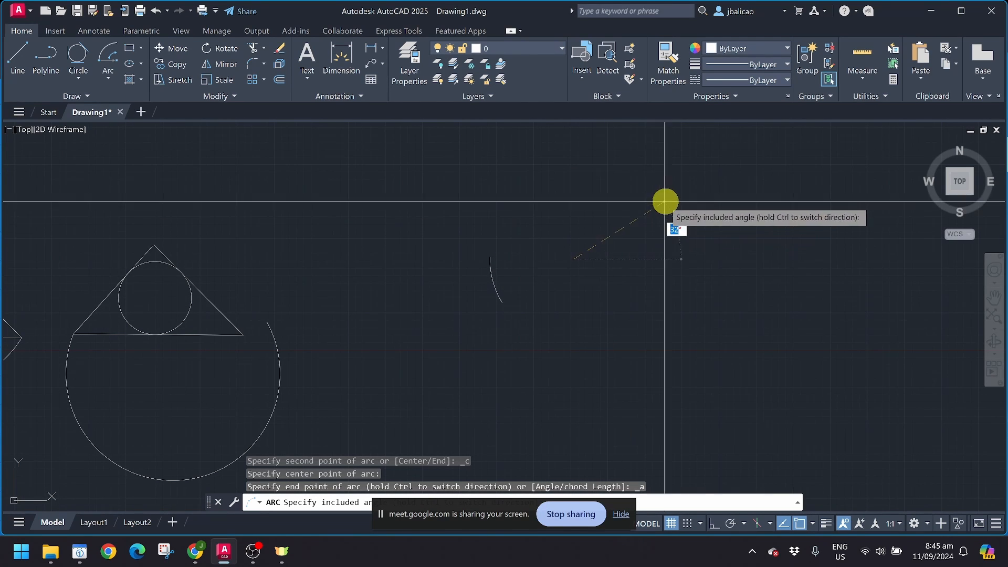
{"action": "type", "text": "45"}
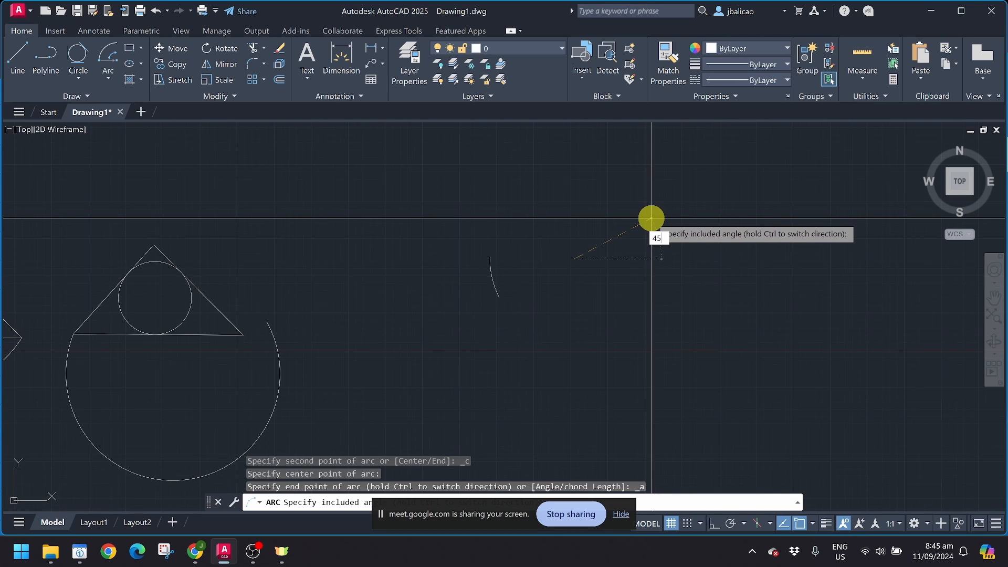
{"action": "key", "text": "Return"}
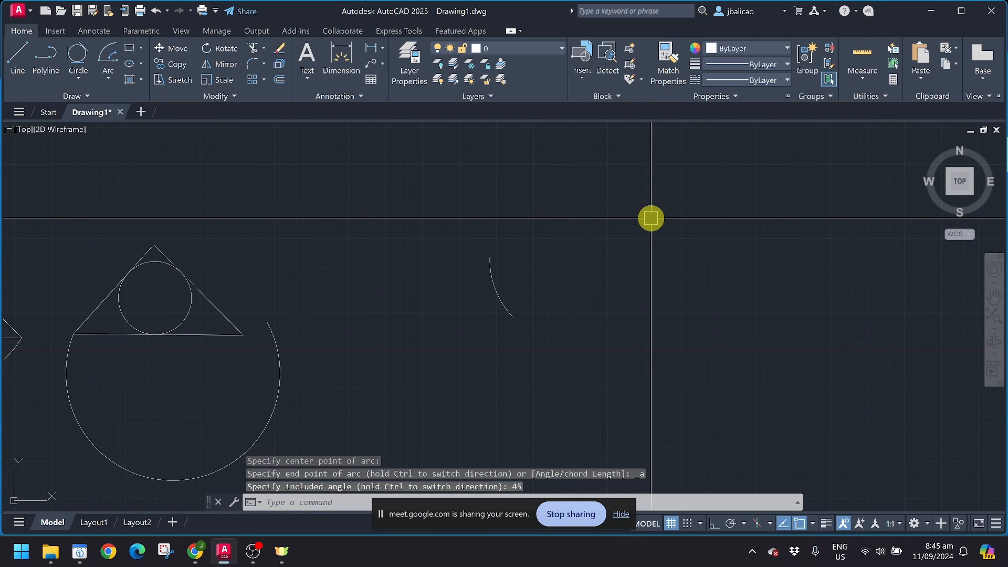
{"action": "scroll", "coordinate": [494, 292], "scroll_direction": "up", "scroll_amount": 3}
{"action": "left_click", "coordinate": [518, 259]}
{"action": "scroll", "coordinate": [468, 301], "scroll_direction": "down", "scroll_amount": 2}
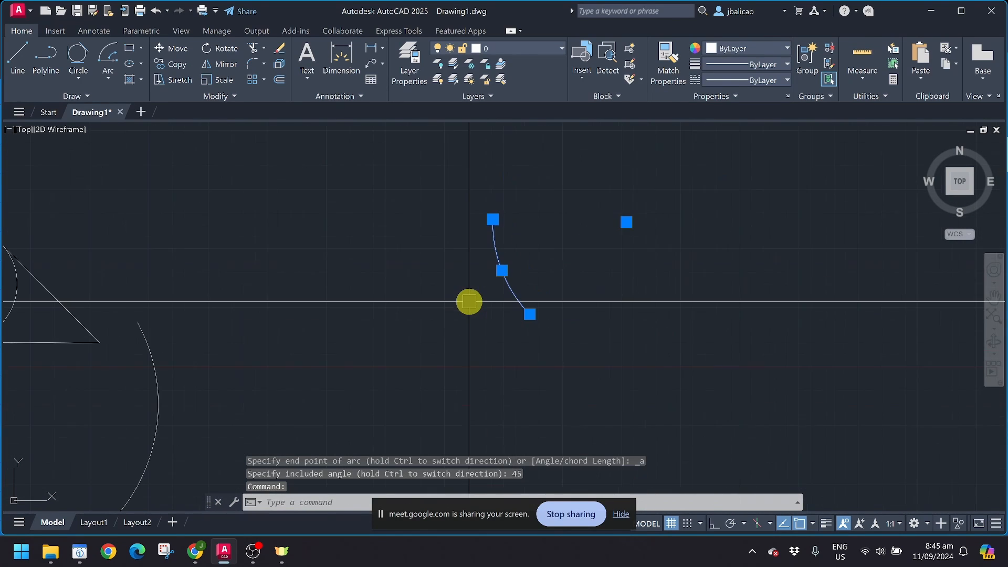
{"action": "key", "text": "Escape"}
Step: Draw a start-centre-length arc below the 45° arc with a chord length of 5
{"action": "left_click", "coordinate": [108, 79]}
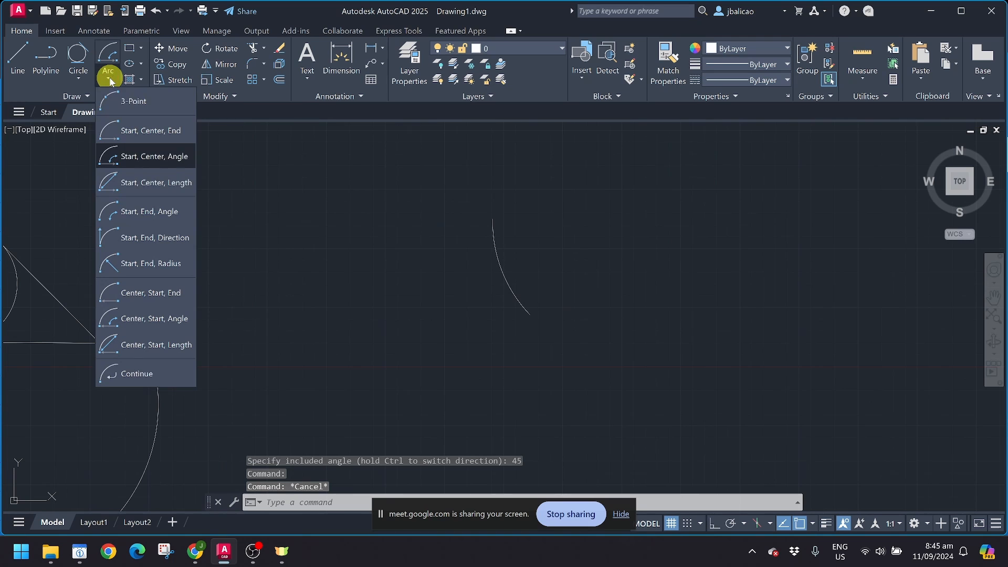
{"action": "left_click", "coordinate": [163, 182]}
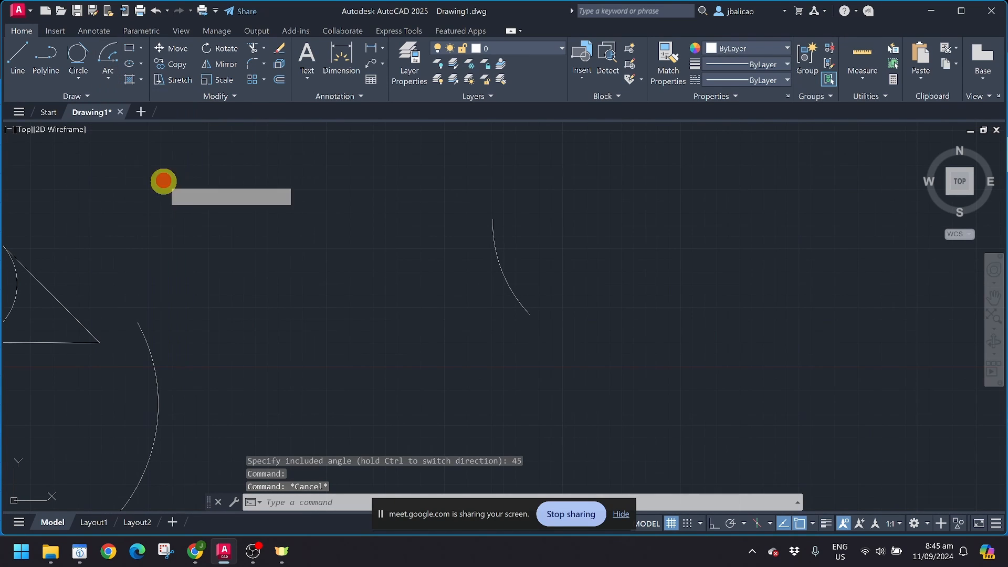
{"action": "middle_click_drag", "start_coordinate": [426, 420], "coordinate": [341, 329]}
{"action": "left_click", "coordinate": [335, 338]}
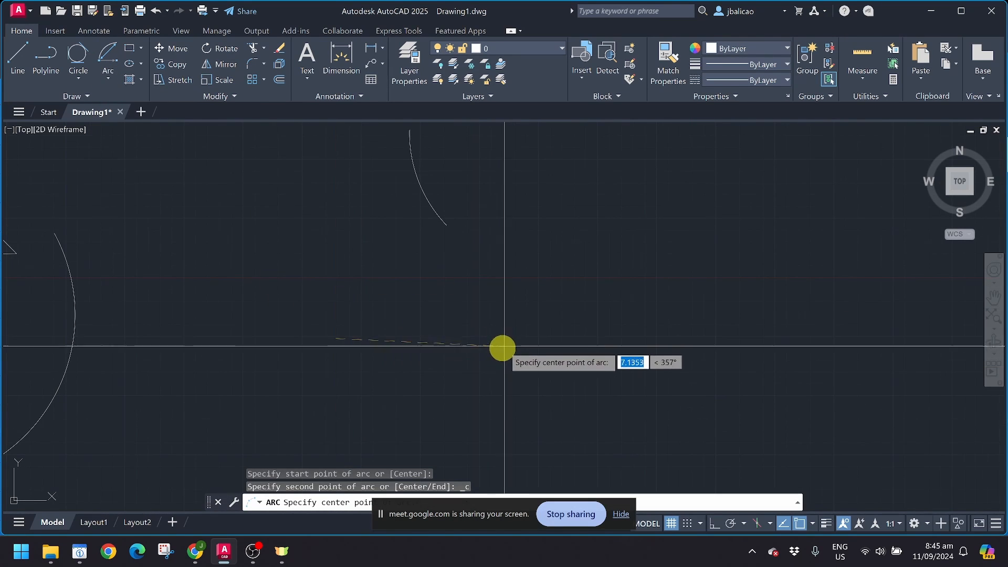
{"action": "left_click", "coordinate": [479, 347]}
{"action": "scroll", "coordinate": [409, 344], "scroll_direction": "down", "scroll_amount": 3}
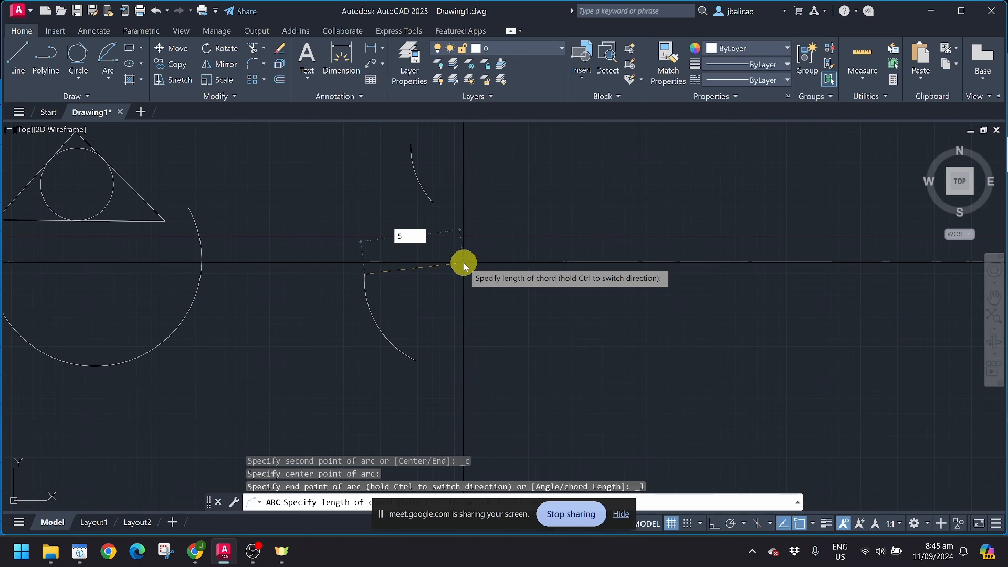
{"action": "key", "text": "Return"}
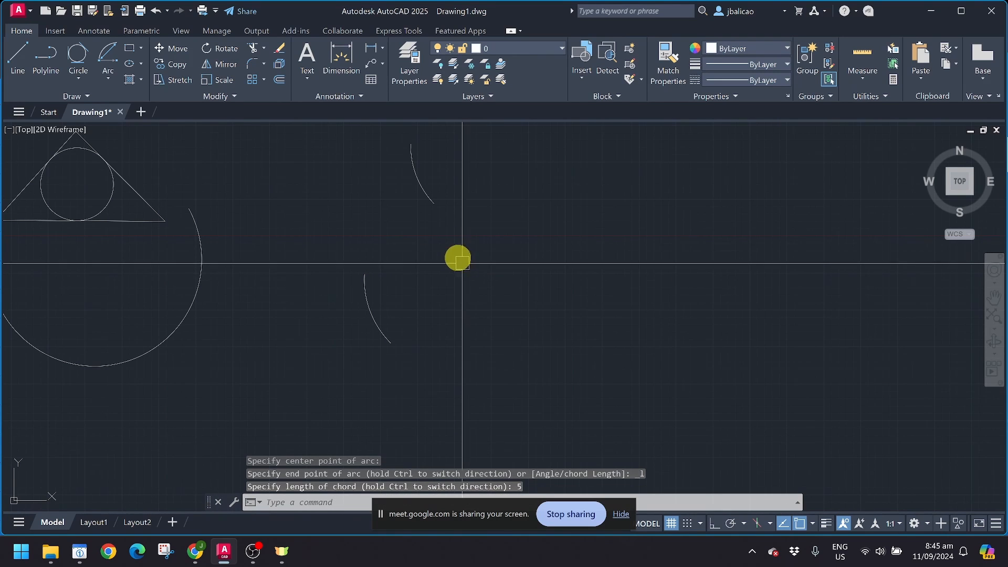
{"action": "scroll", "coordinate": [434, 337], "scroll_direction": "up", "scroll_amount": 4}
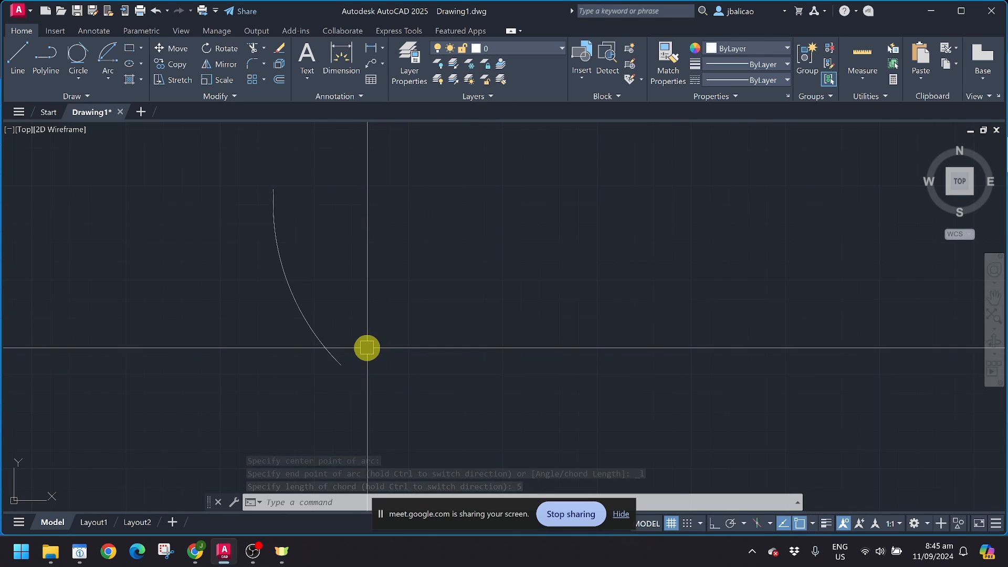
Step: Look over the arc methods without choosing one, then bring up the rectangle and polygon options
{"action": "left_click", "coordinate": [106, 78]}
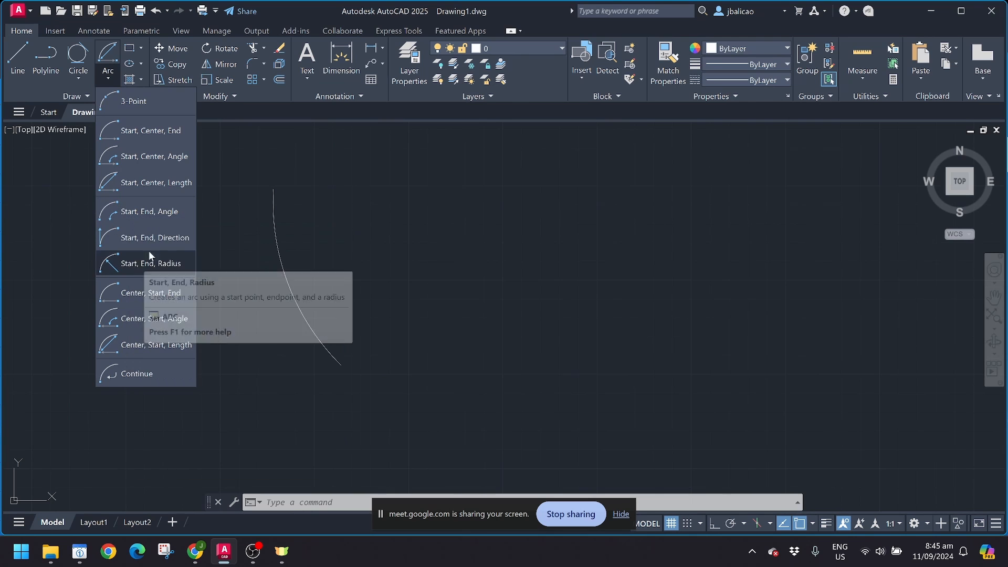
{"action": "scroll", "coordinate": [345, 227], "scroll_direction": "down", "scroll_amount": 4}
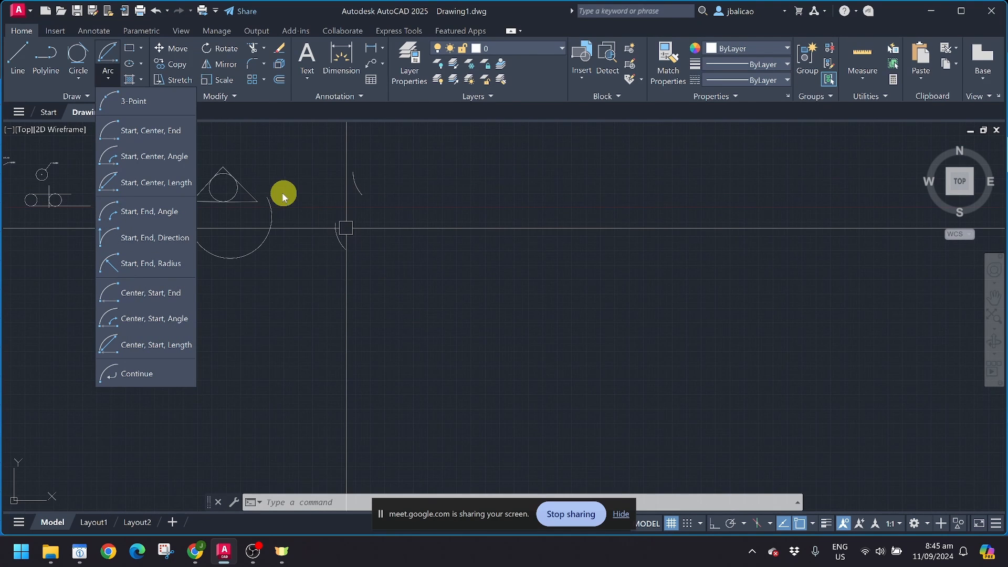
{"action": "left_click", "coordinate": [398, 184]}
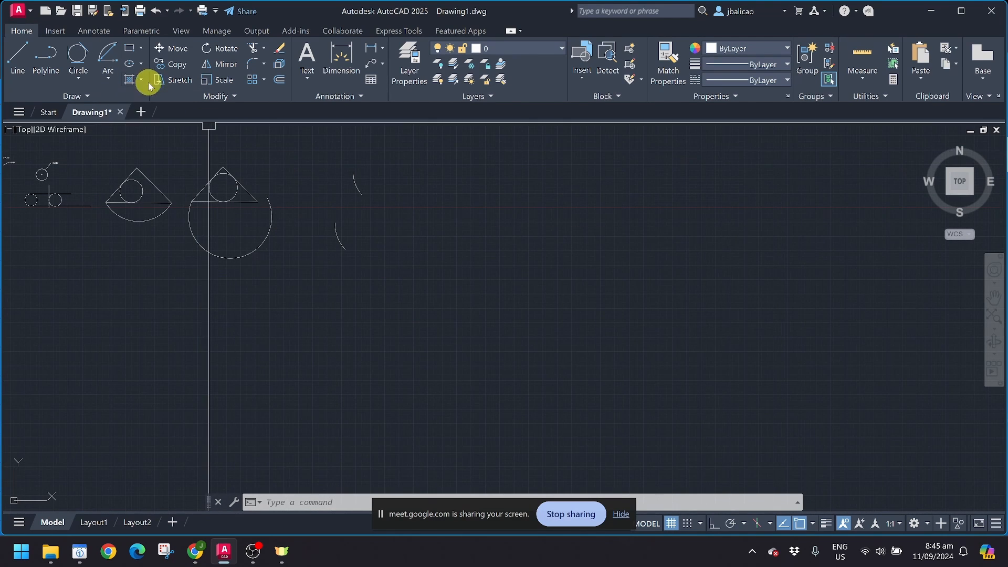
{"action": "left_click", "coordinate": [142, 49]}
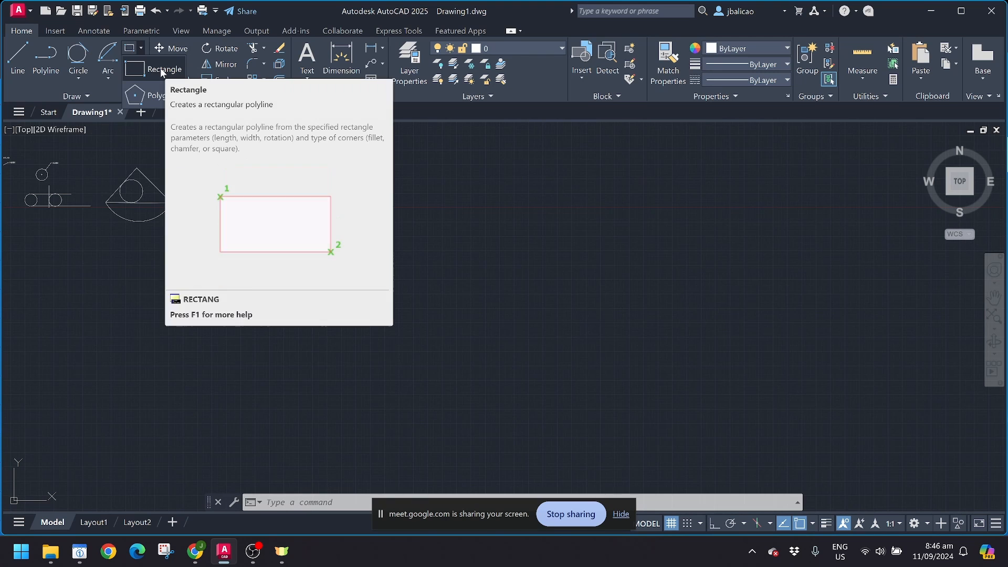
Step: Draw a 5-by-6 rectangle in empty space, after cancelling a first attempt
{"action": "left_click", "coordinate": [47, 67]}
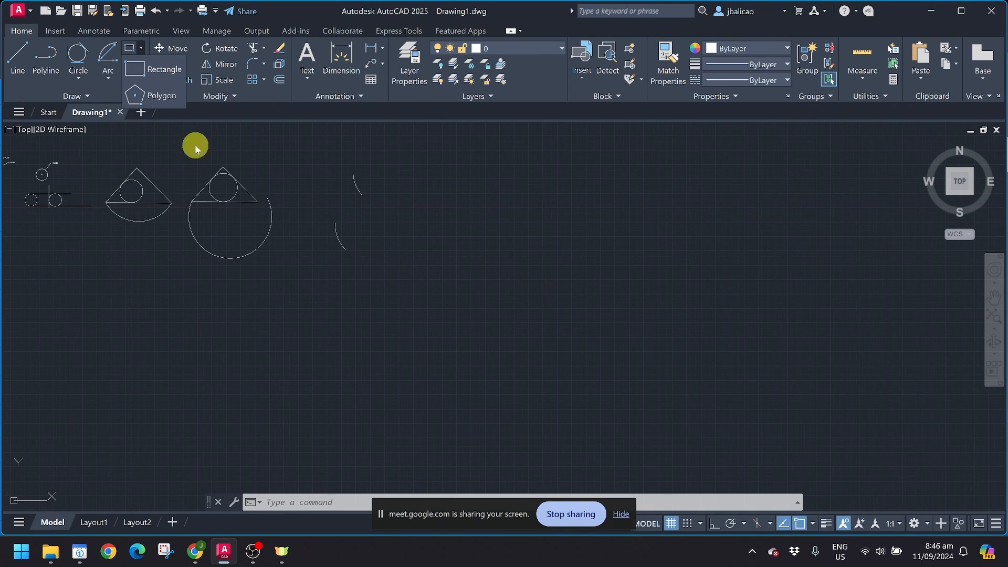
{"action": "left_click", "coordinate": [161, 69]}
{"action": "middle_click_drag", "start_coordinate": [343, 240], "coordinate": [140, 266]}
{"action": "key", "text": "Escape"}
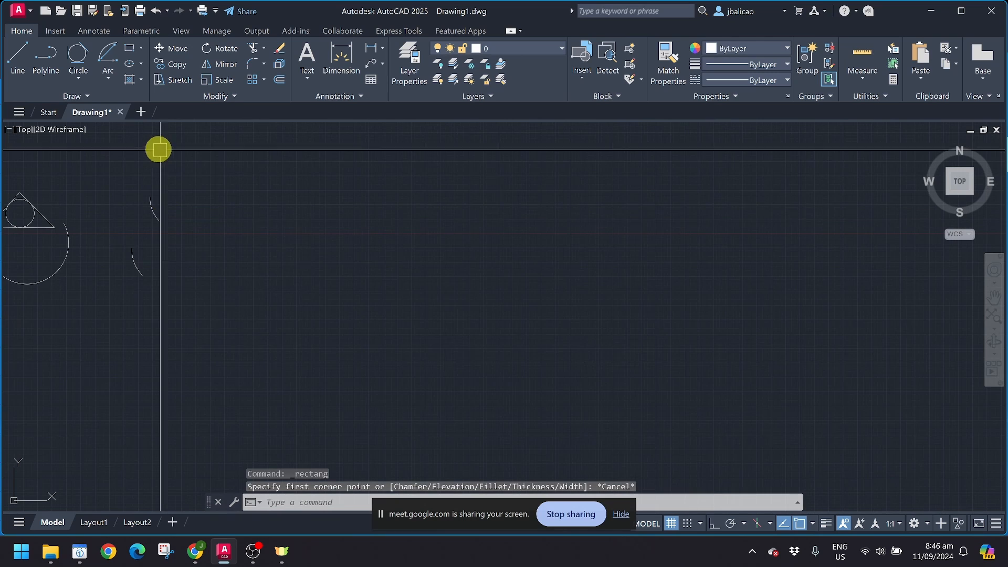
{"action": "left_click", "coordinate": [128, 50]}
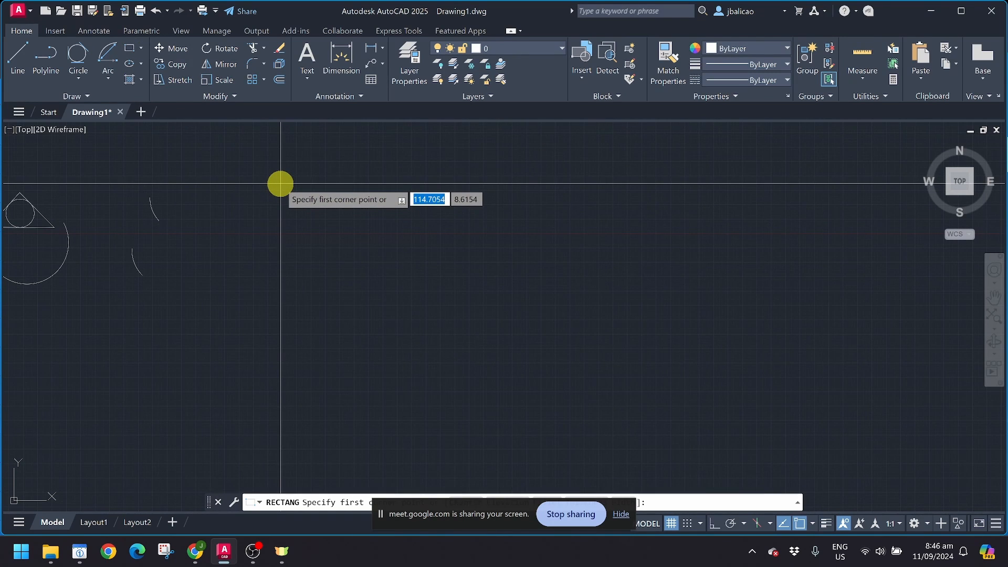
{"action": "left_click", "coordinate": [280, 184]}
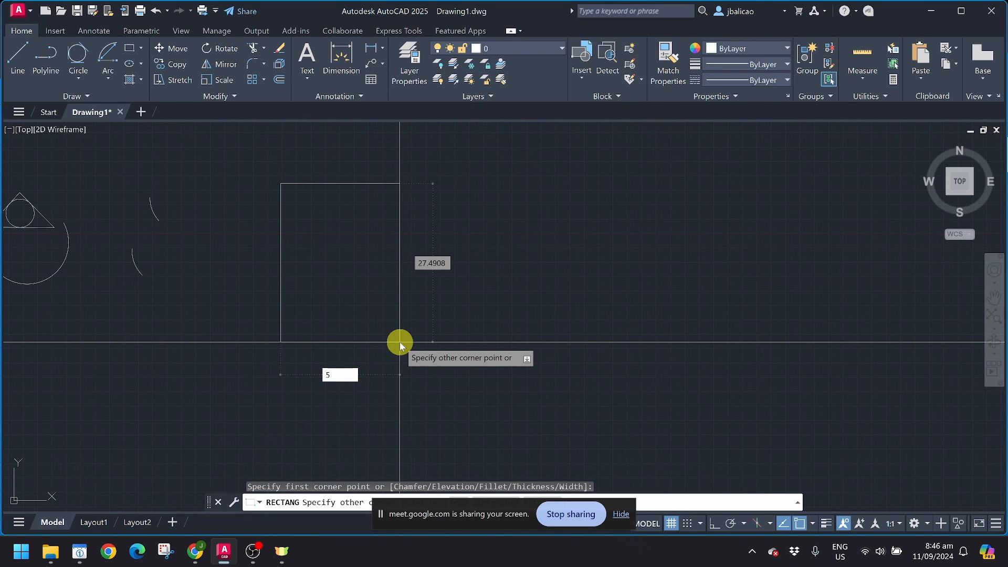
{"action": "key", "text": "Tab"}
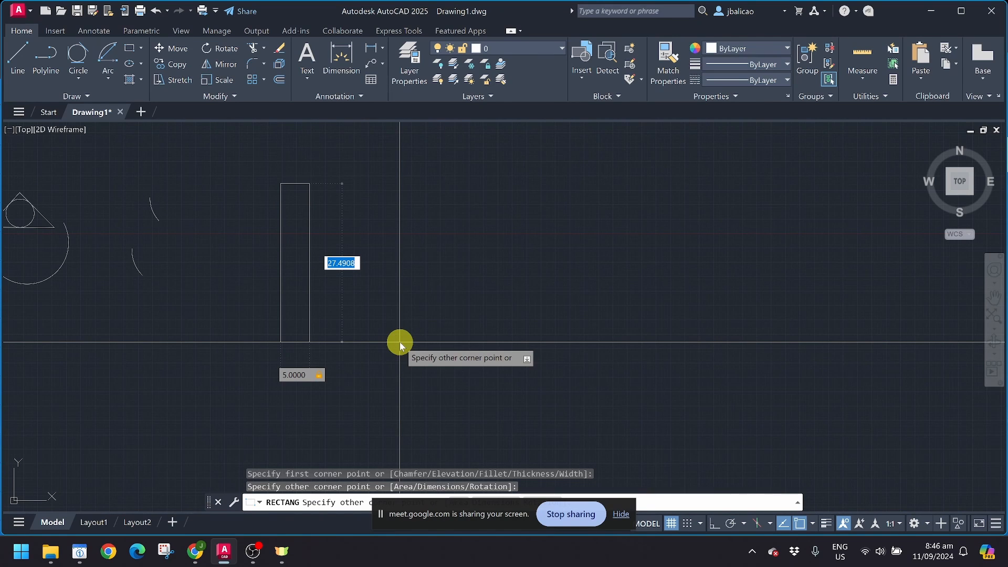
{"action": "key", "text": "Return"}
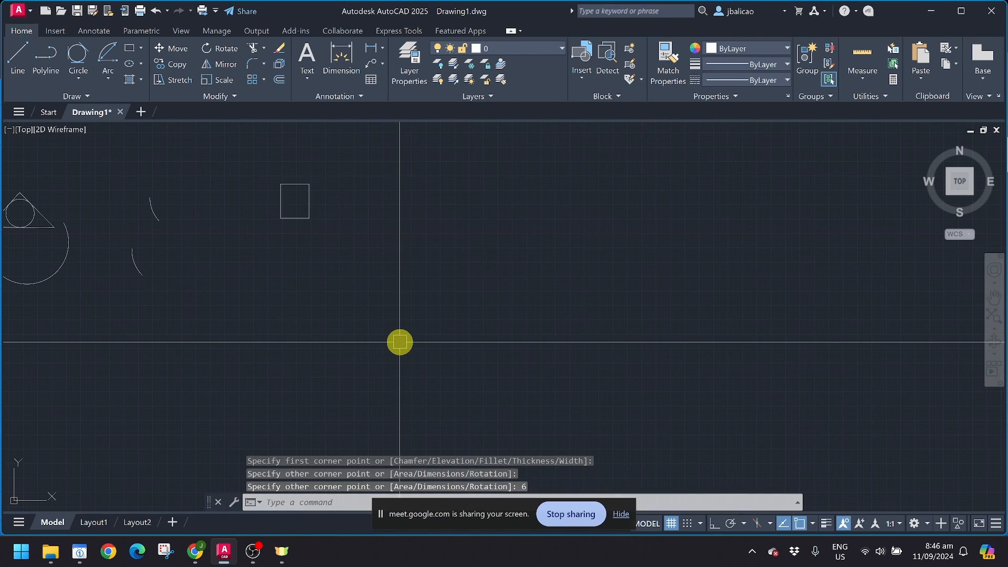
Step: Recentre the view on the new rectangle and select it to check it
{"action": "scroll", "coordinate": [289, 194], "scroll_direction": "up", "scroll_amount": 5}
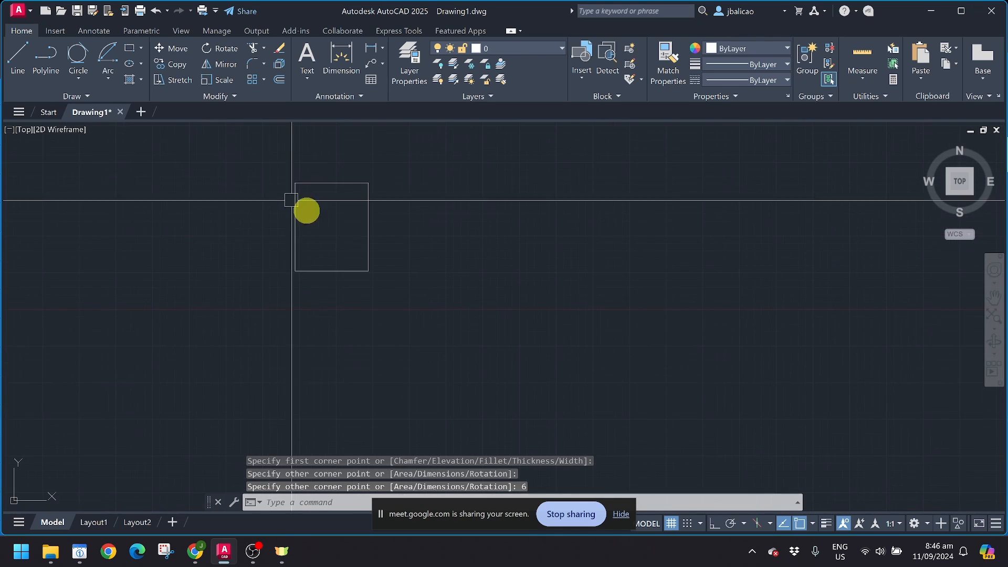
{"action": "scroll", "coordinate": [363, 231], "scroll_direction": "up", "scroll_amount": 2}
{"action": "middle_click_drag", "start_coordinate": [355, 254], "coordinate": [378, 317]}
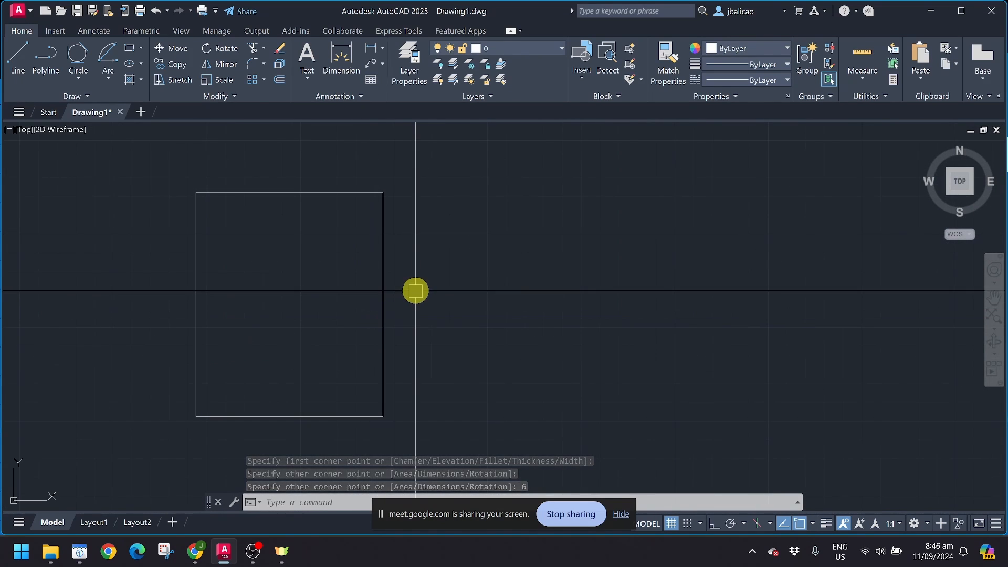
{"action": "left_click", "coordinate": [384, 304]}
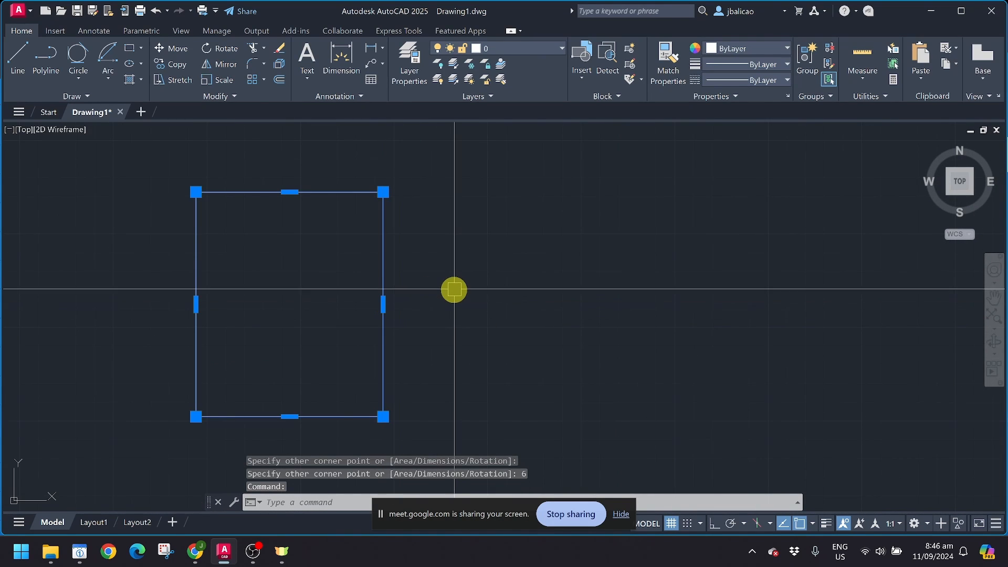
{"action": "middle_click_drag", "start_coordinate": [450, 292], "coordinate": [387, 289]}
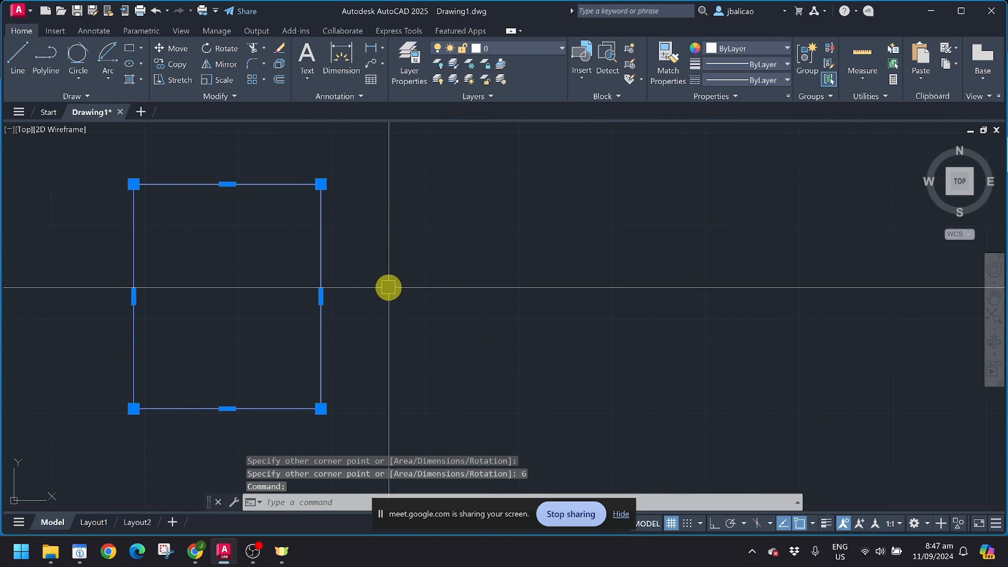
{"action": "key", "text": "Escape"}
{"action": "key", "text": "Escape"}
{"action": "scroll", "coordinate": [387, 287], "scroll_direction": "down", "scroll_amount": 2}
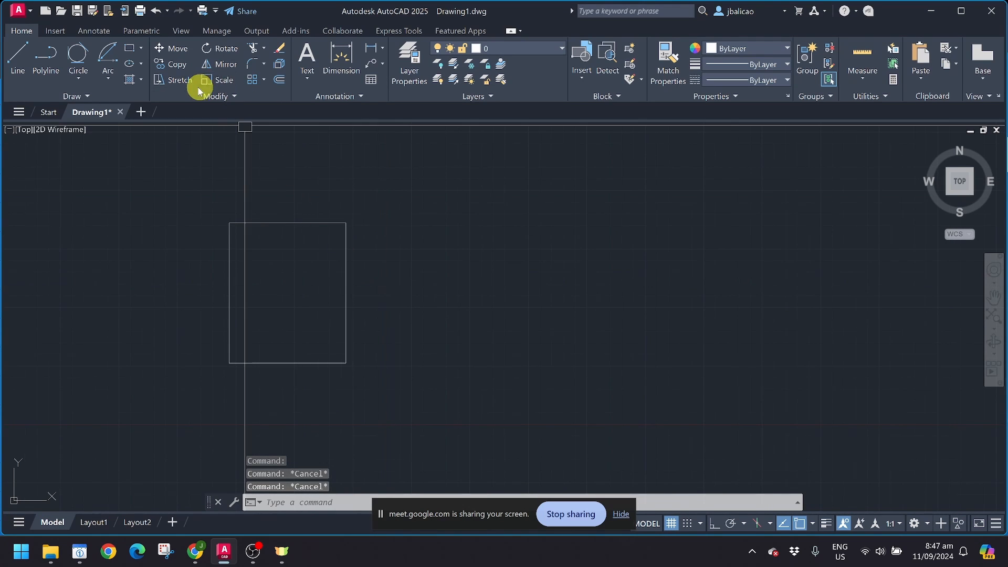
Step: Begin a 5-by-5 square beside the first rectangle
{"action": "left_click", "coordinate": [129, 48]}
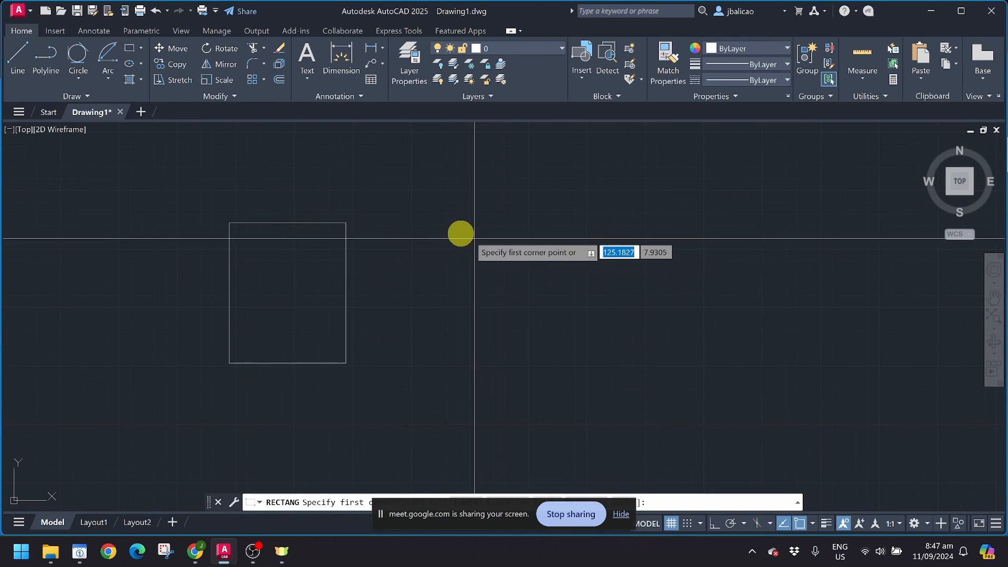
{"action": "left_click", "coordinate": [454, 230]}
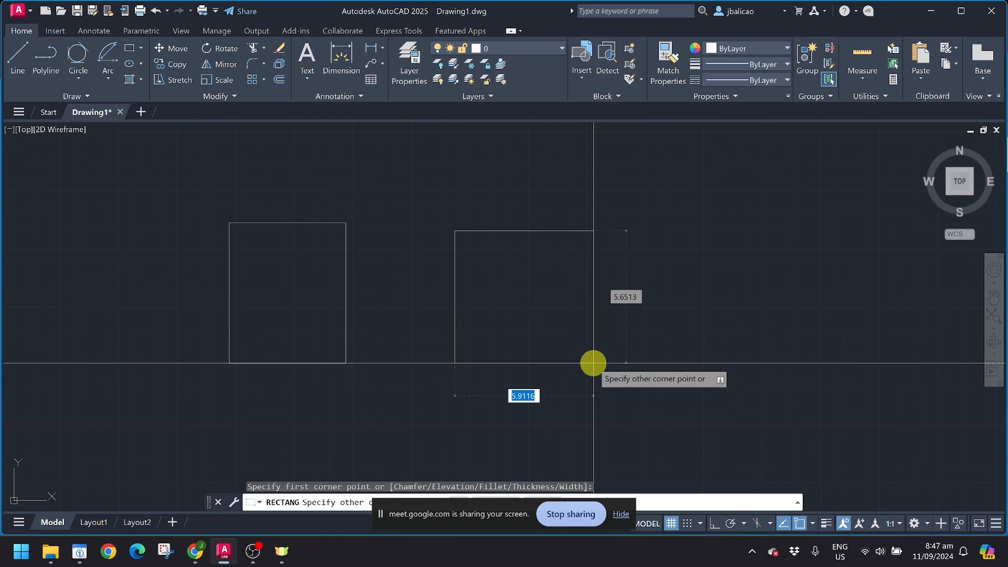
{"action": "type", "text": "5"}
{"action": "key", "text": "Tab"}
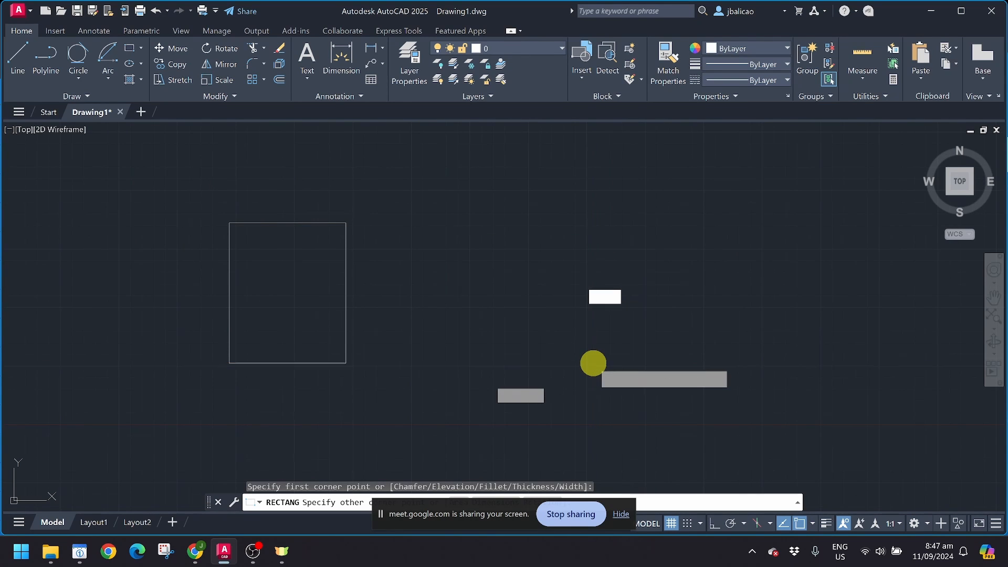
{"action": "type", "text": "5"}
{"action": "key", "text": "Return"}
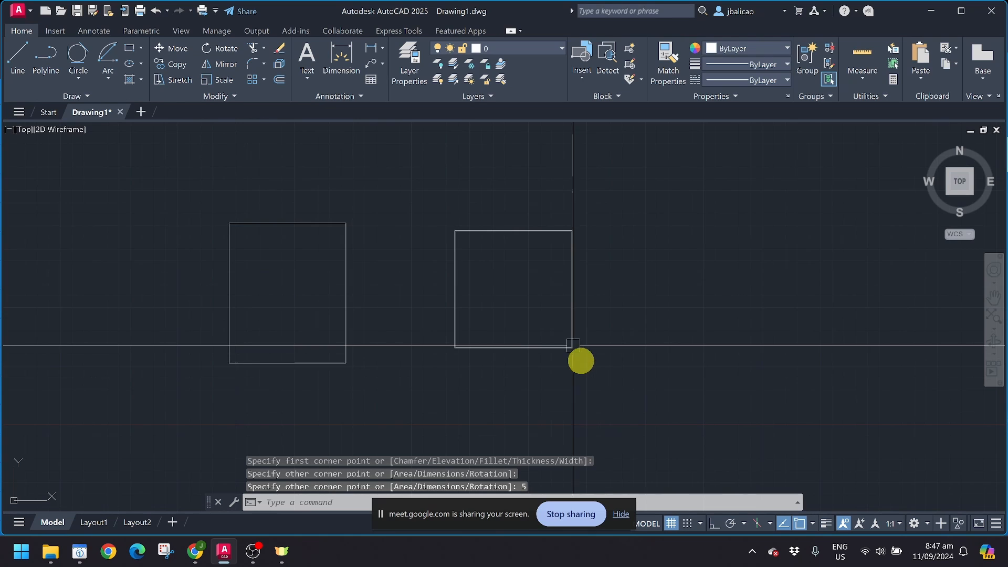
{"action": "left_click", "coordinate": [142, 49]}
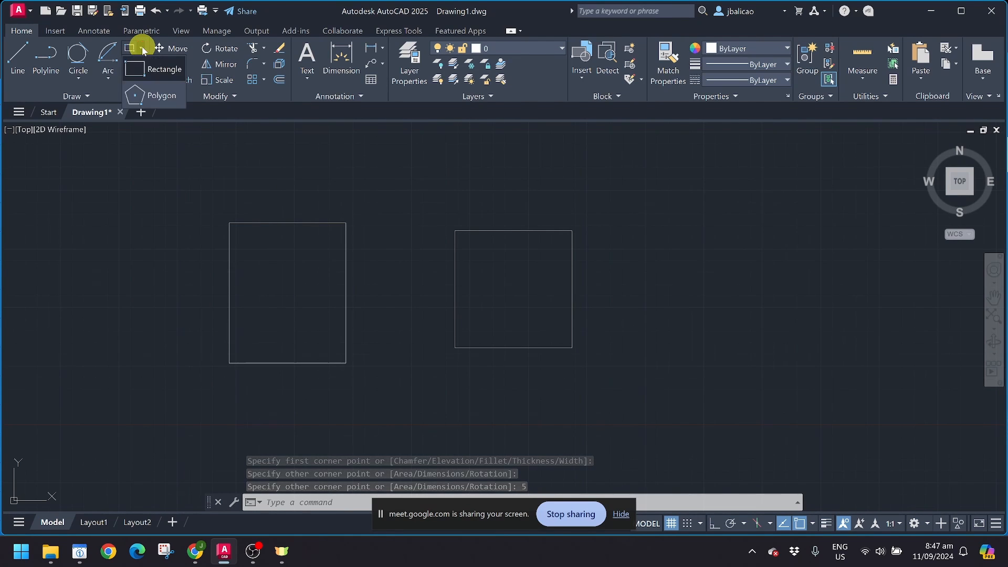
{"action": "left_click", "coordinate": [153, 97]}
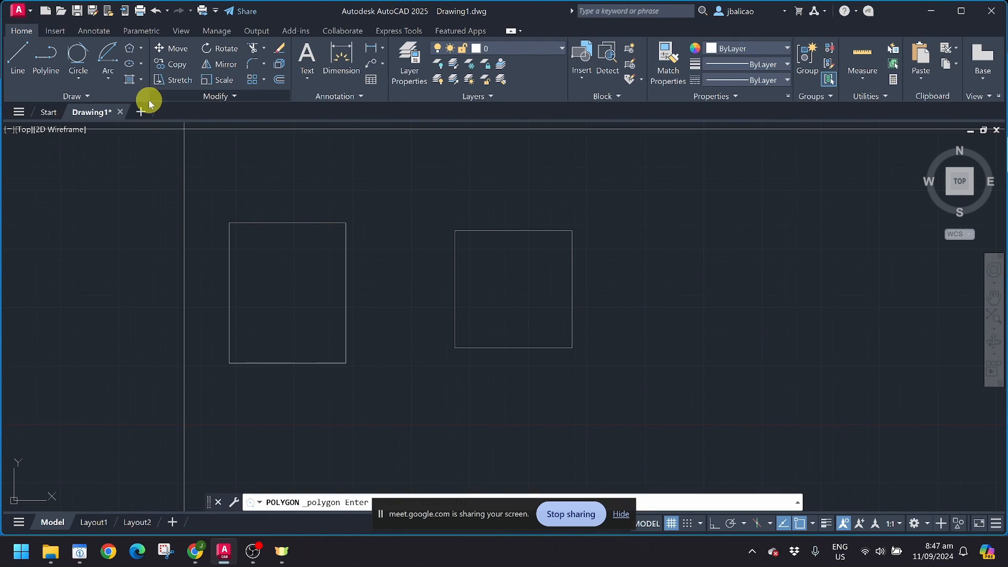
{"action": "middle_click_drag", "start_coordinate": [211, 316], "coordinate": [4, 274]}
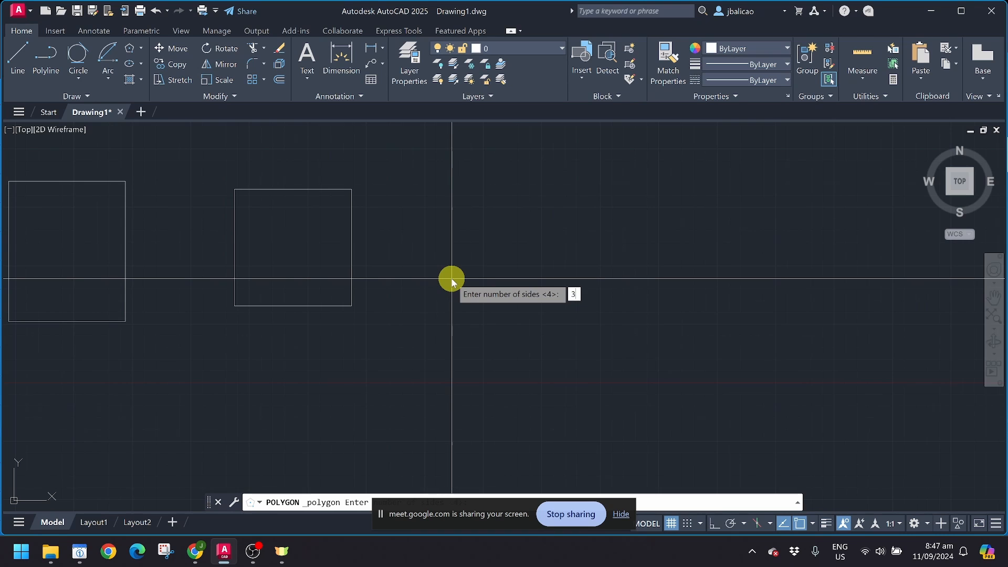
{"action": "key", "text": "Return"}
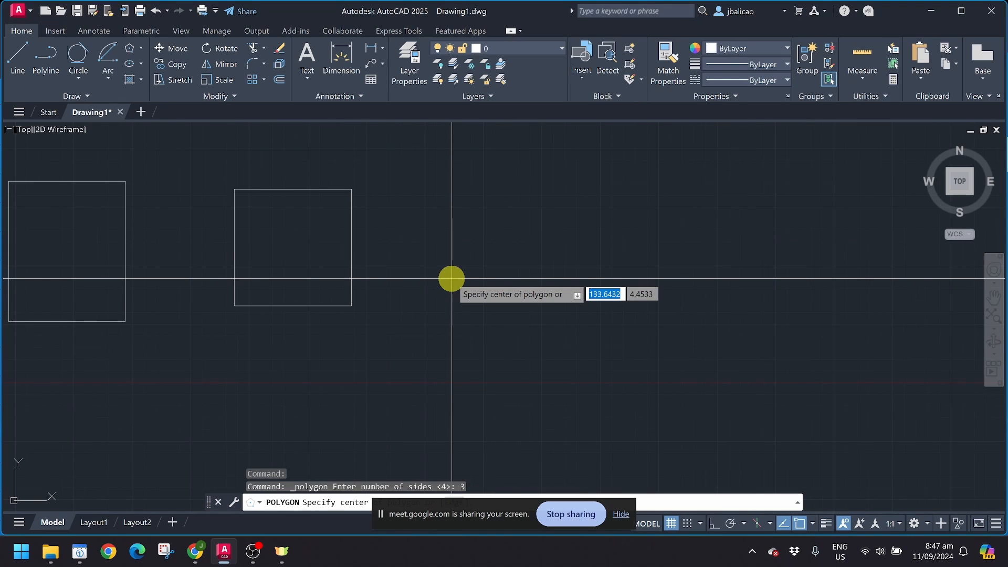
{"action": "mouse_move", "coordinate": [594, 274]}
{"action": "middle_mouse_down"}
{"action": "mouse_move", "coordinate": [527, 295]}
{"action": "mouse_move", "coordinate": [446, 286]}
{"action": "middle_mouse_up"}
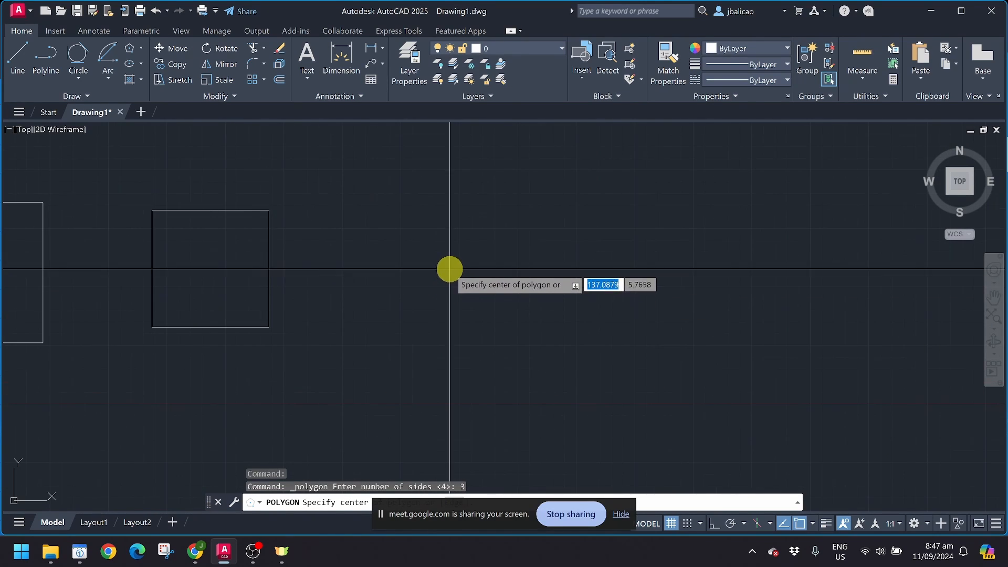
{"action": "left_click", "coordinate": [449, 270]}
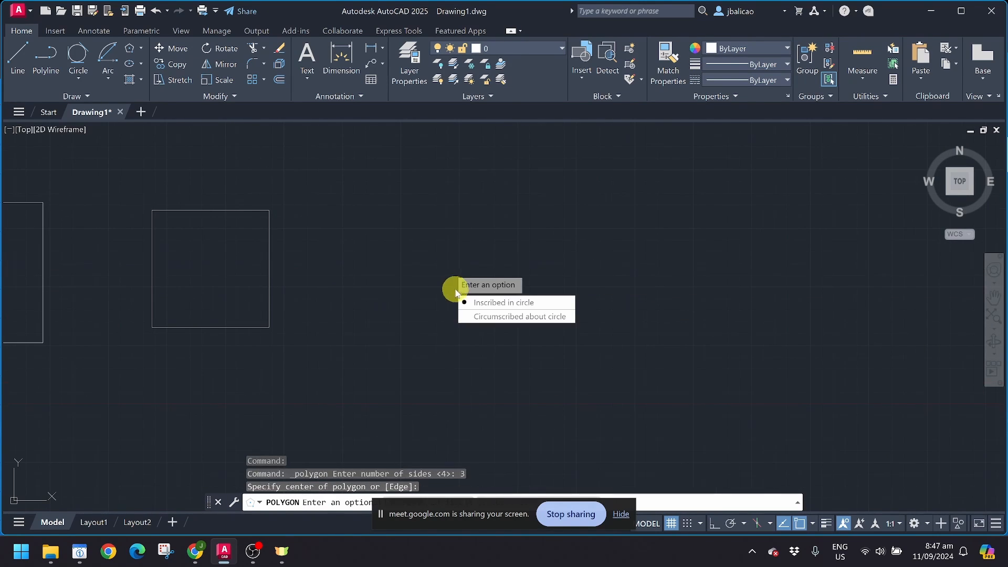
{"action": "left_click", "coordinate": [504, 316]}
{"action": "key", "text": "Escape"}
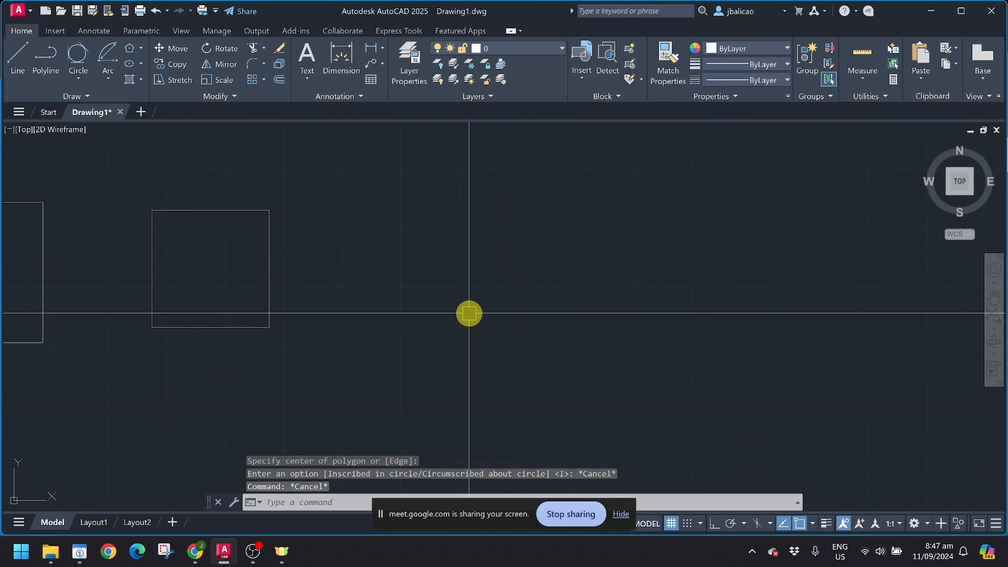
{"action": "type", "text": "c"}
{"action": "key", "text": "Return"}
Step: Draw a radius-2 circle and copy it horizontally to the right using Ortho
{"action": "left_click", "coordinate": [446, 266]}
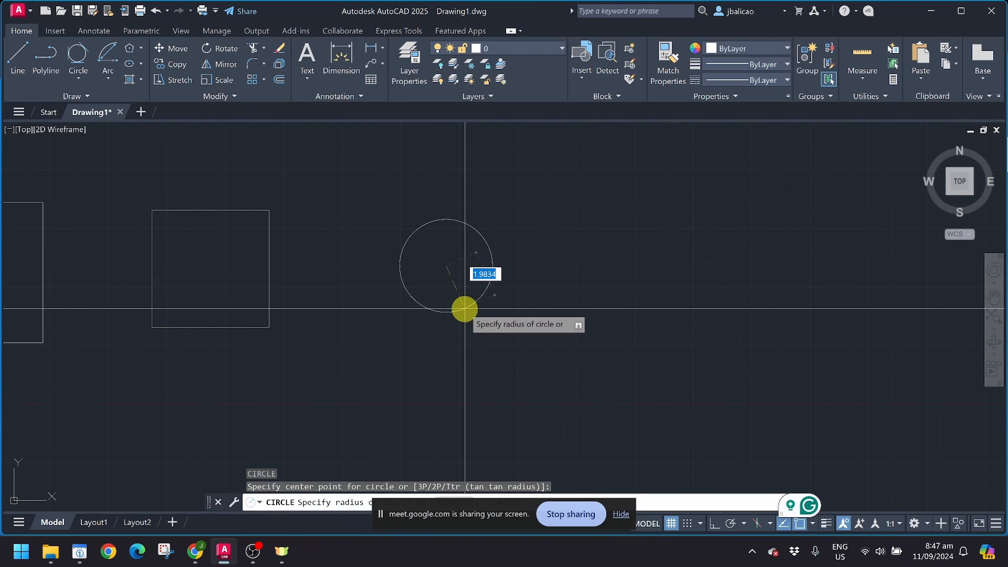
{"action": "key", "text": "Return"}
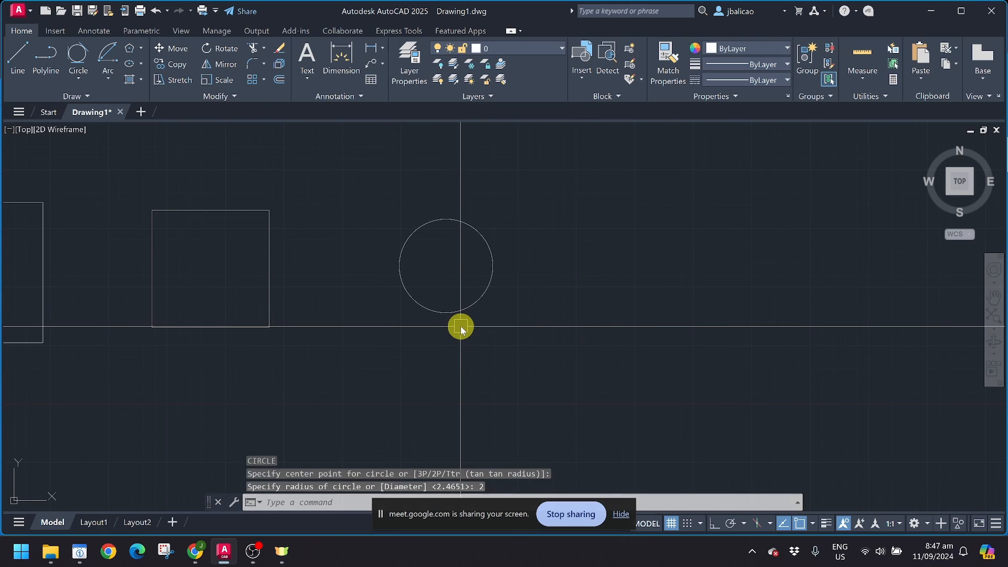
{"action": "left_click", "coordinate": [473, 298]}
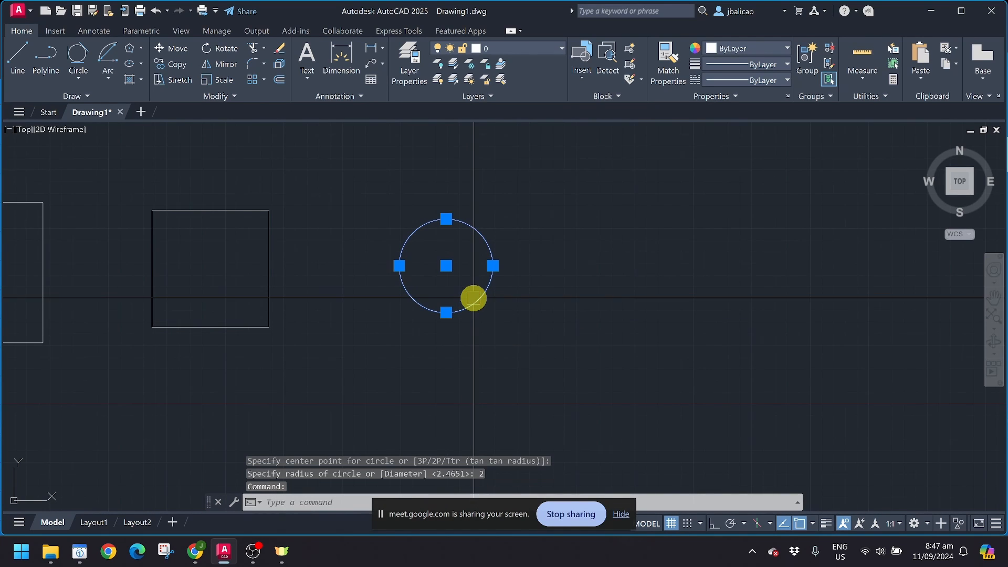
{"action": "type", "text": "co"}
{"action": "key", "text": "Return"}
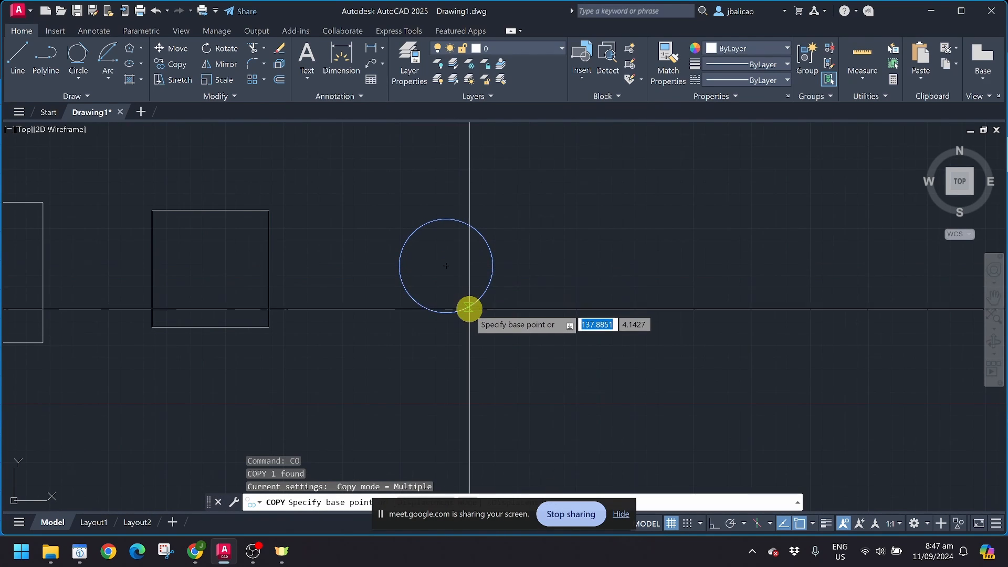
{"action": "left_click", "coordinate": [447, 267]}
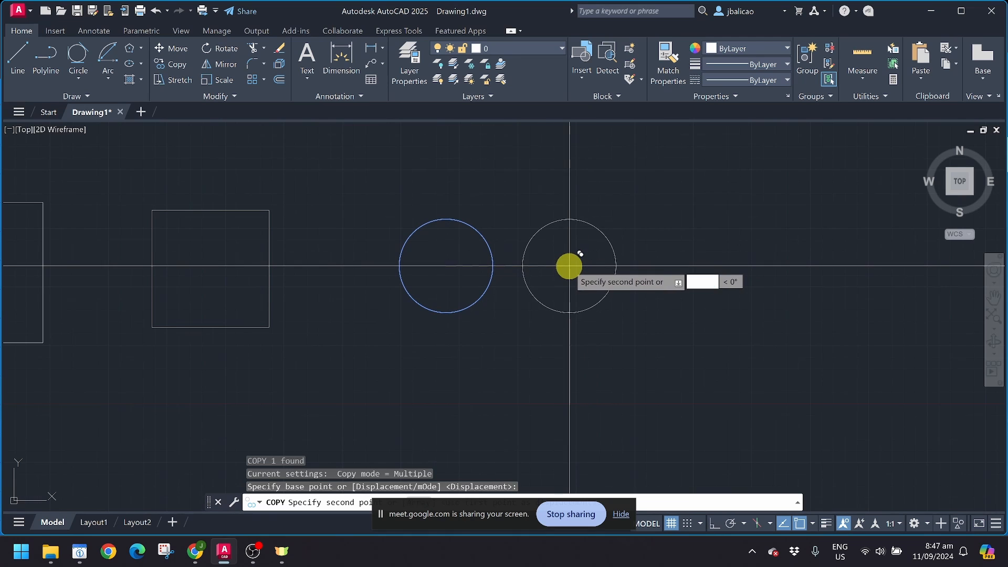
{"action": "key", "text": "F8"}
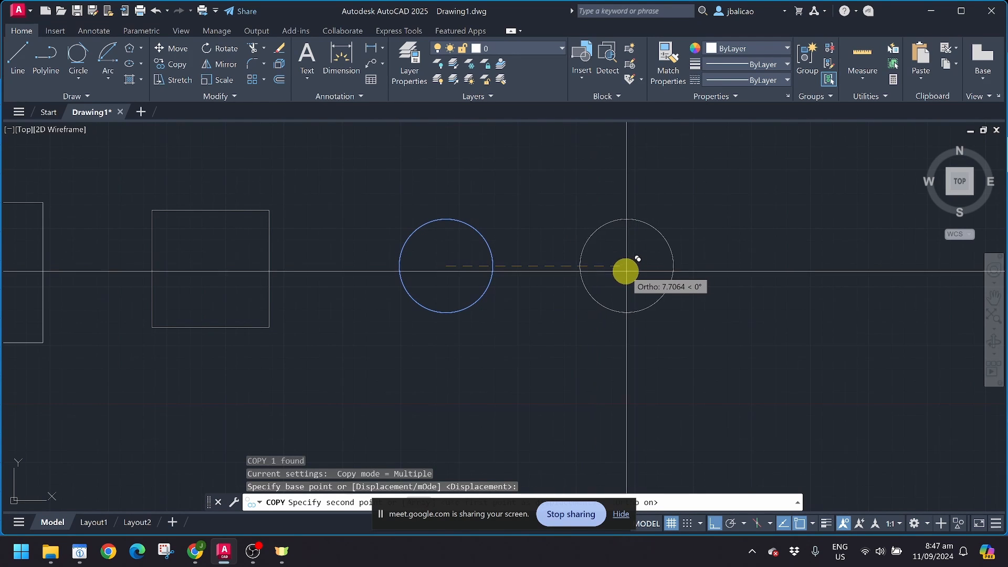
{"action": "left_click", "coordinate": [595, 268]}
{"action": "key", "text": "Escape"}
{"action": "scroll", "coordinate": [525, 272], "scroll_direction": "up", "scroll_amount": 4}
{"action": "scroll", "coordinate": [495, 320], "scroll_direction": "down", "scroll_amount": 2}
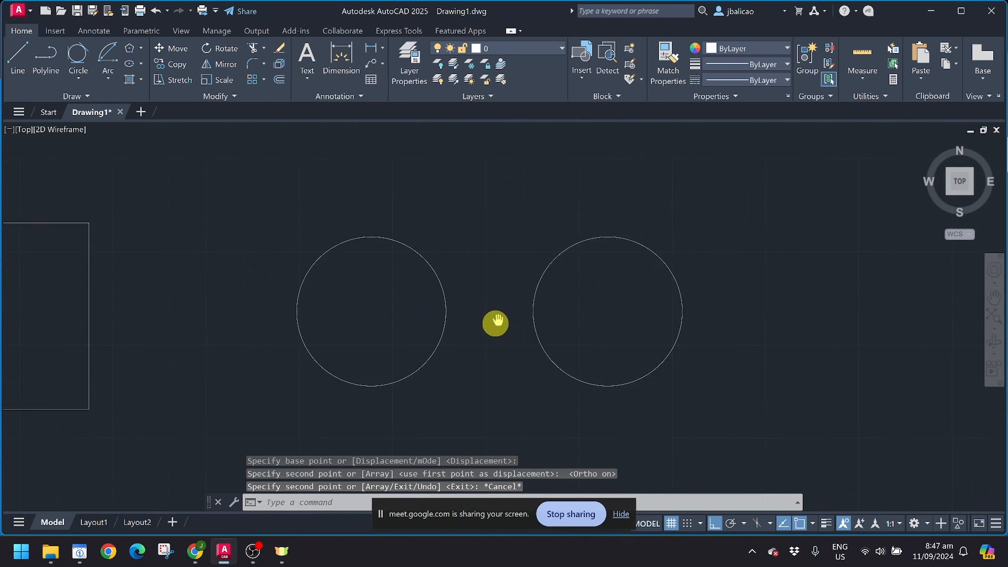
{"action": "middle_click_drag", "start_coordinate": [495, 320], "coordinate": [458, 327]}
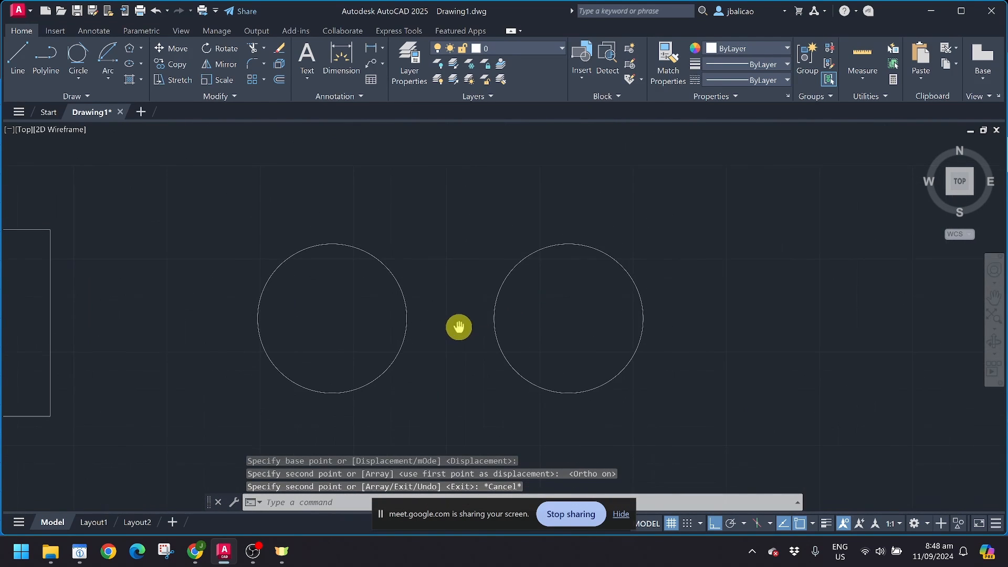
Step: Draw a three-sided polygon inscribed in the left circle
{"action": "left_click", "coordinate": [132, 50]}
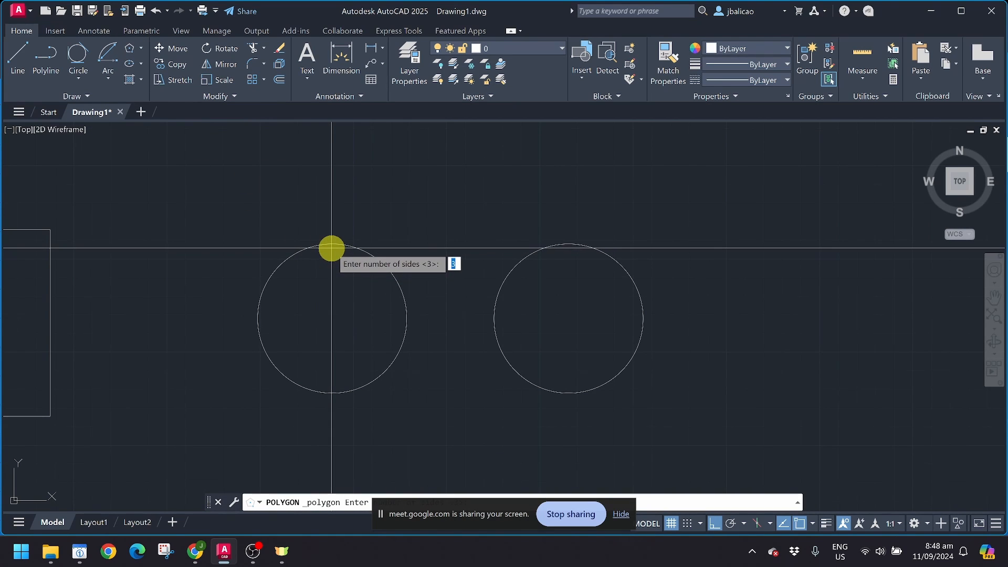
{"action": "key", "text": "Return"}
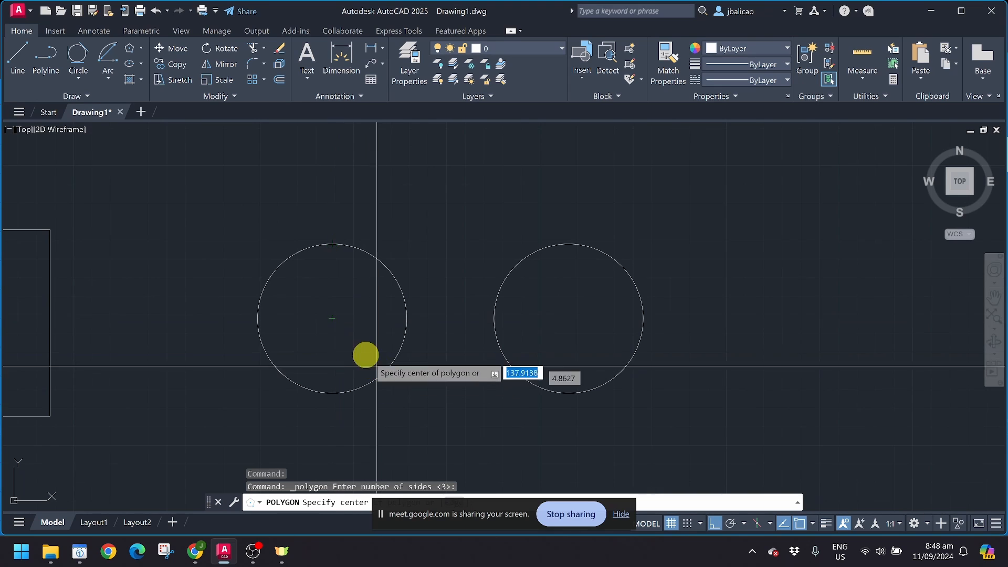
{"action": "left_click", "coordinate": [335, 323]}
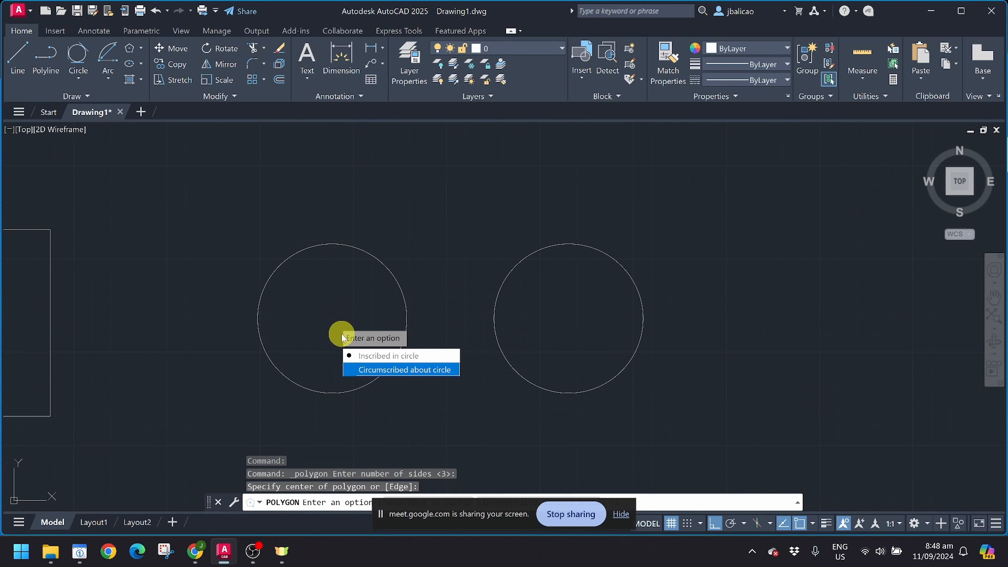
{"action": "left_click", "coordinate": [370, 357]}
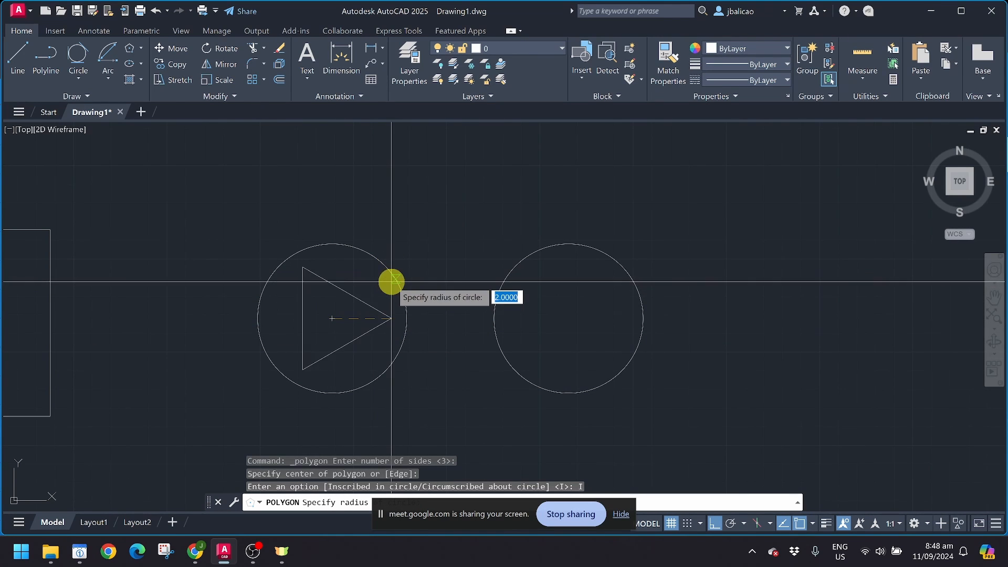
{"action": "left_click", "coordinate": [391, 282]}
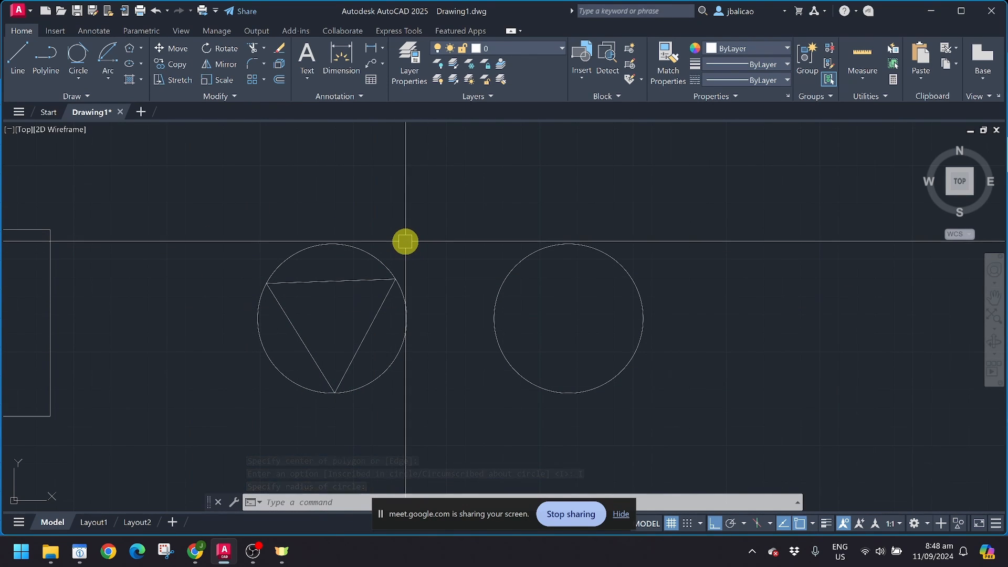
Step: Draw a triangle circumscribed around the right circle, sized to its bottom quadrant
{"action": "key", "text": "Return"}
{"action": "key", "text": "Return"}
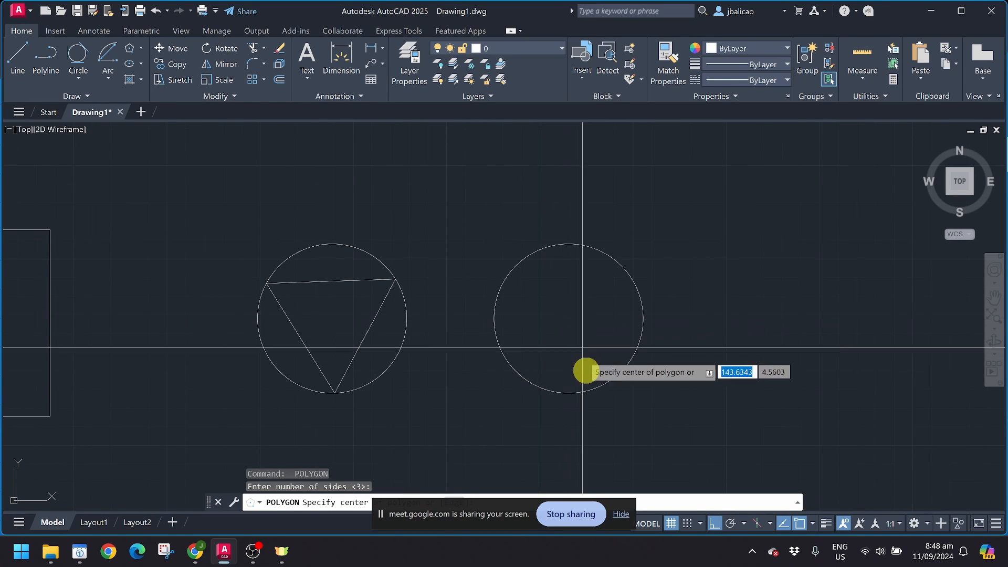
{"action": "left_click", "coordinate": [571, 321]}
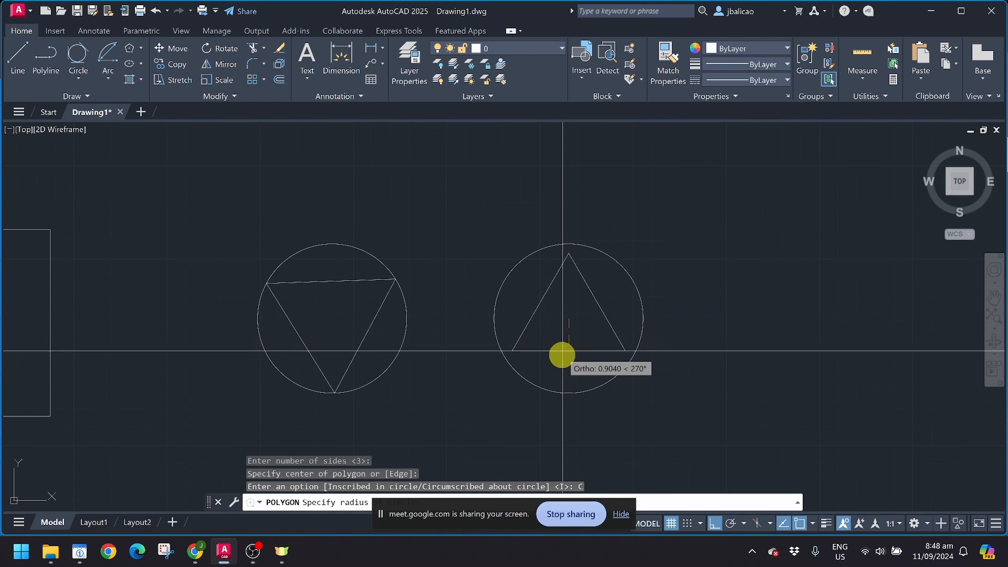
{"action": "left_click", "coordinate": [569, 391]}
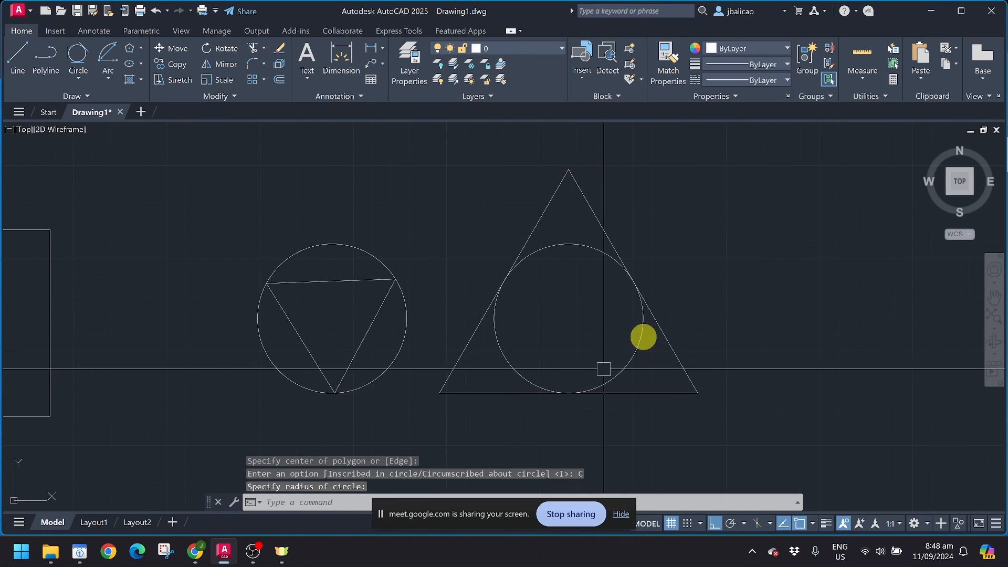
{"action": "mouse_move", "coordinate": [635, 288]}
{"action": "middle_mouse_down"}
{"action": "mouse_move", "coordinate": [585, 313]}
{"action": "mouse_move", "coordinate": [568, 265]}
{"action": "middle_mouse_up"}
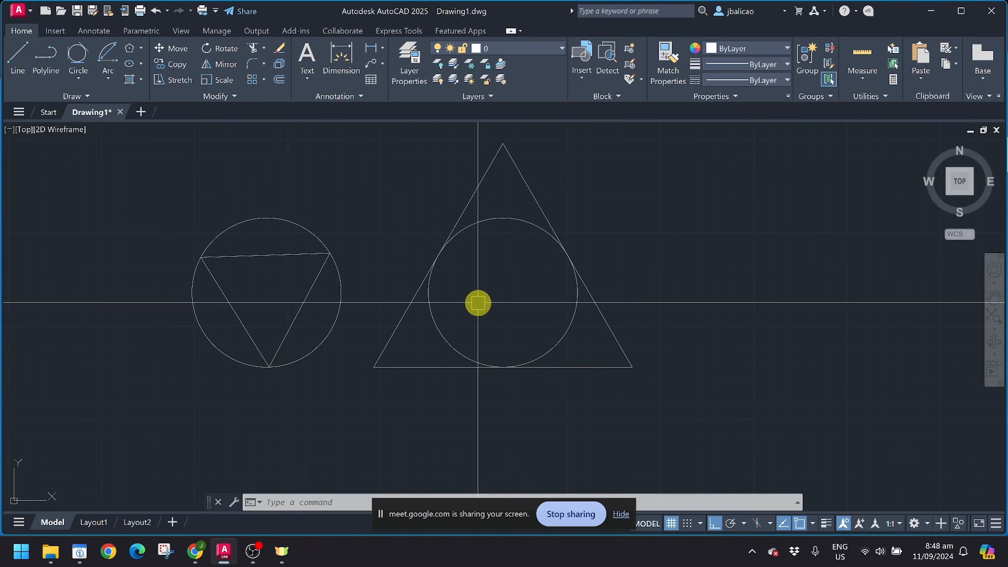
Step: Add the multiline text label "inscribed" below the left shape
{"action": "type", "text": "t"}
{"action": "key", "text": "Return"}
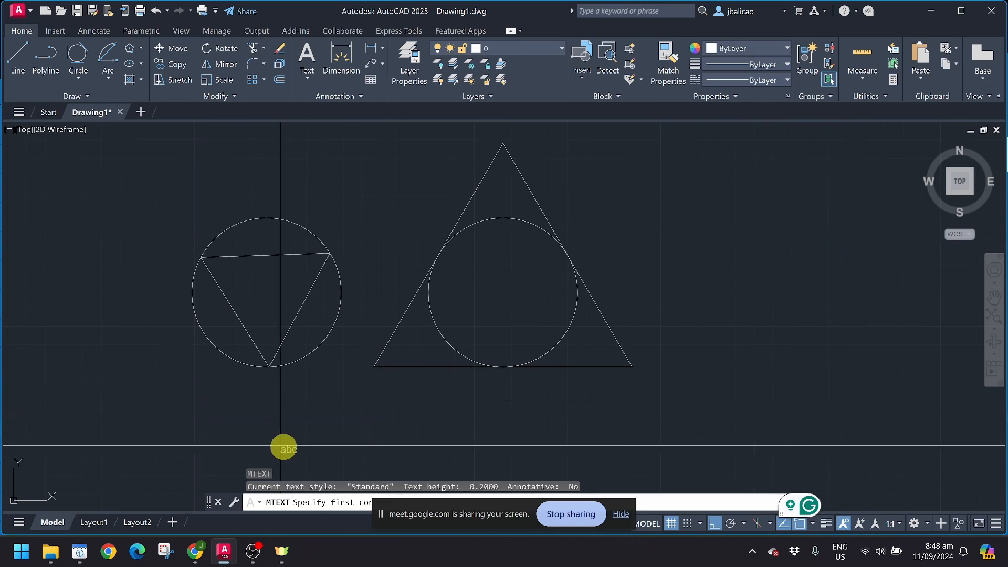
{"action": "left_click", "coordinate": [202, 408]}
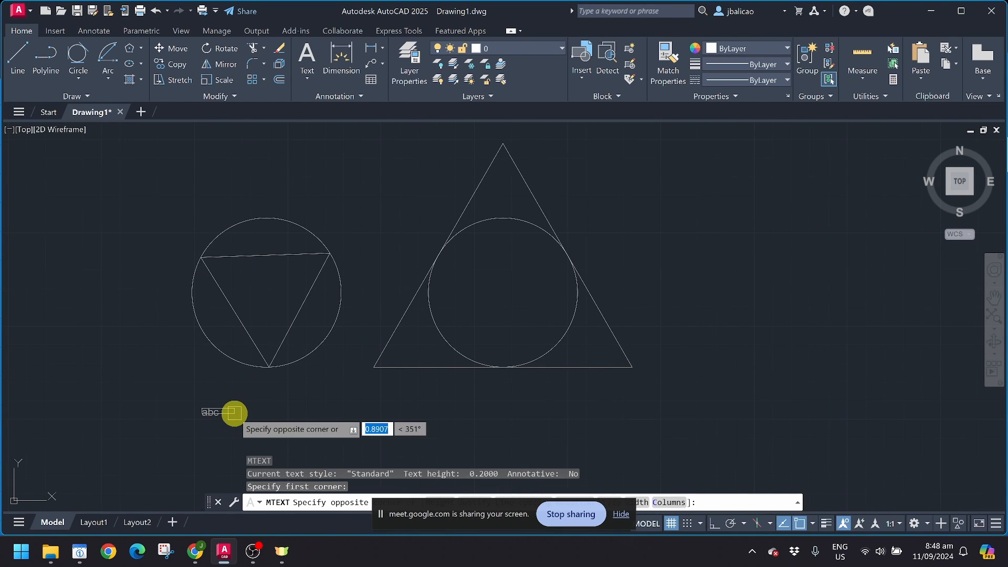
{"action": "left_click", "coordinate": [305, 419]}
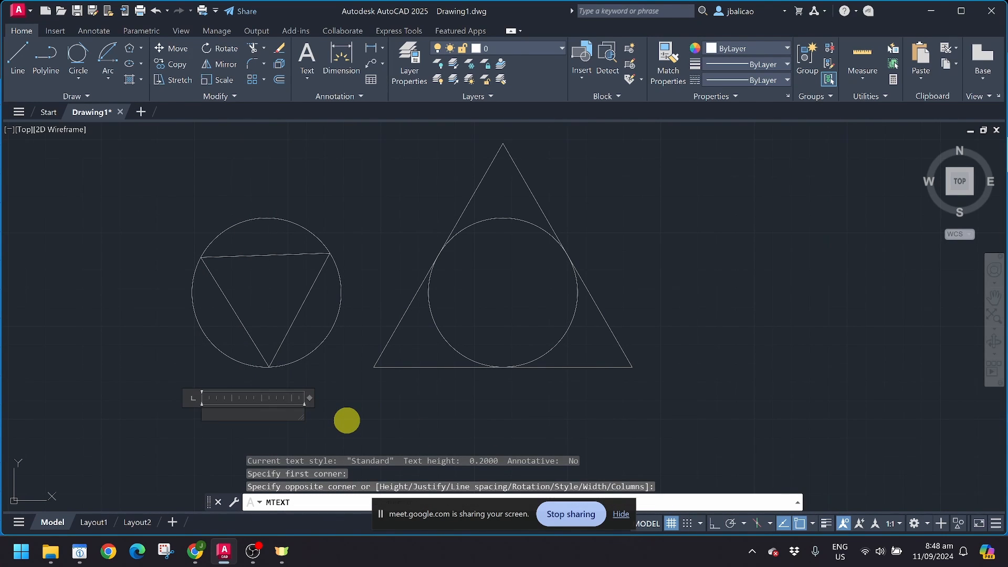
{"action": "type", "text": "incs"}
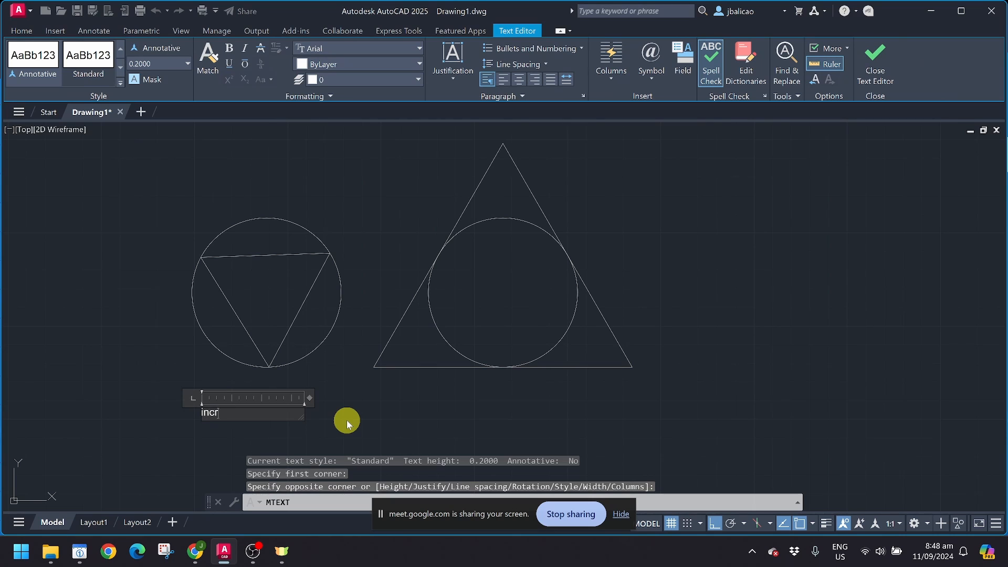
{"action": "key", "text": "BackSpace"}
{"action": "key", "text": "BackSpace"}
{"action": "type", "text": "sc"}
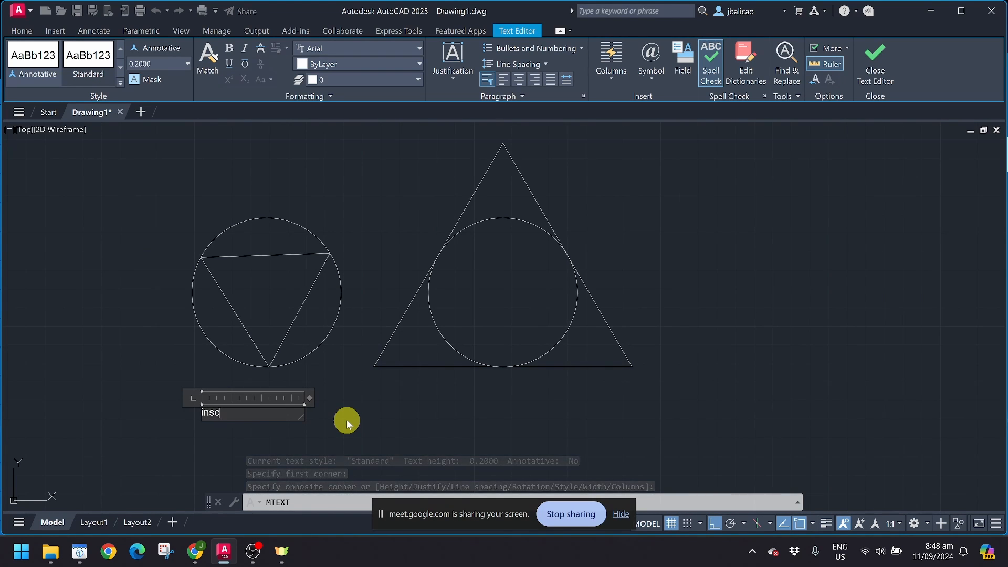
{"action": "type", "text": "rib"}
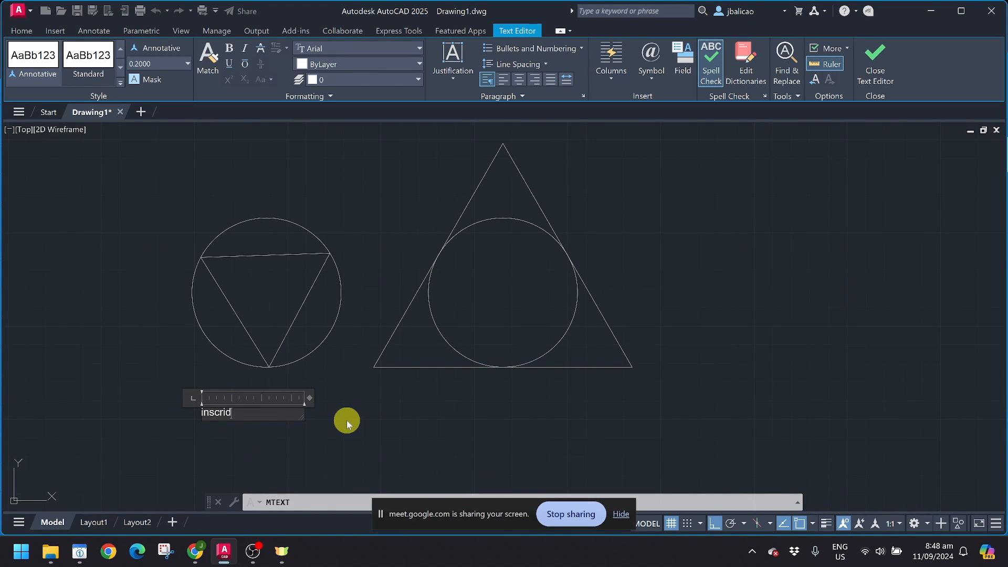
{"action": "key", "text": "BackSpace"}
{"action": "type", "text": "bed"}
{"action": "left_click", "coordinate": [399, 430]}
{"action": "middle_click_drag", "start_coordinate": [394, 428], "coordinate": [306, 398]}
Step: Copy the "inscribed" label to a spot under the right triangle
{"action": "left_click", "coordinate": [135, 389]}
{"action": "type", "text": "c"}
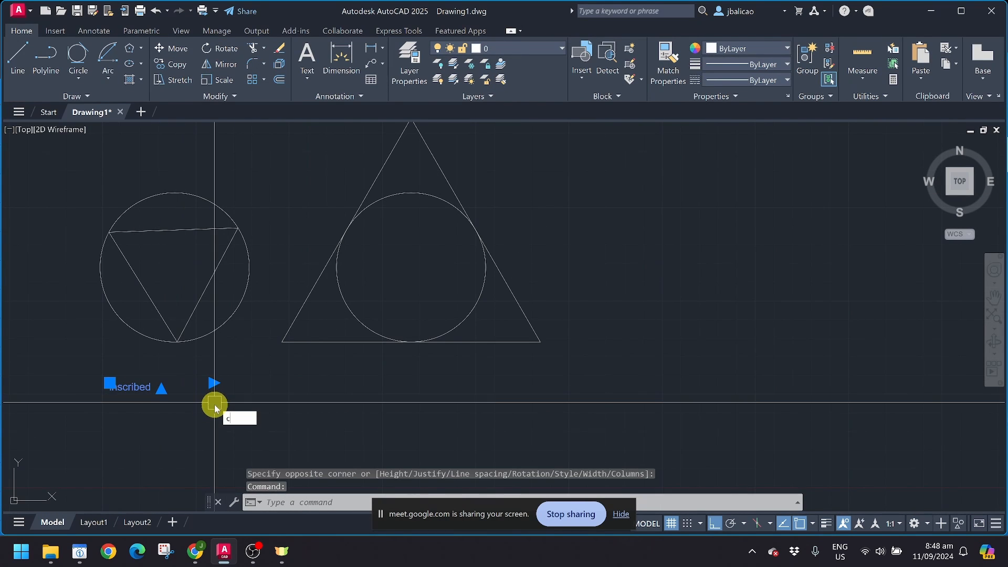
{"action": "type", "text": "o"}
{"action": "key", "text": "Return"}
{"action": "left_click", "coordinate": [160, 389]}
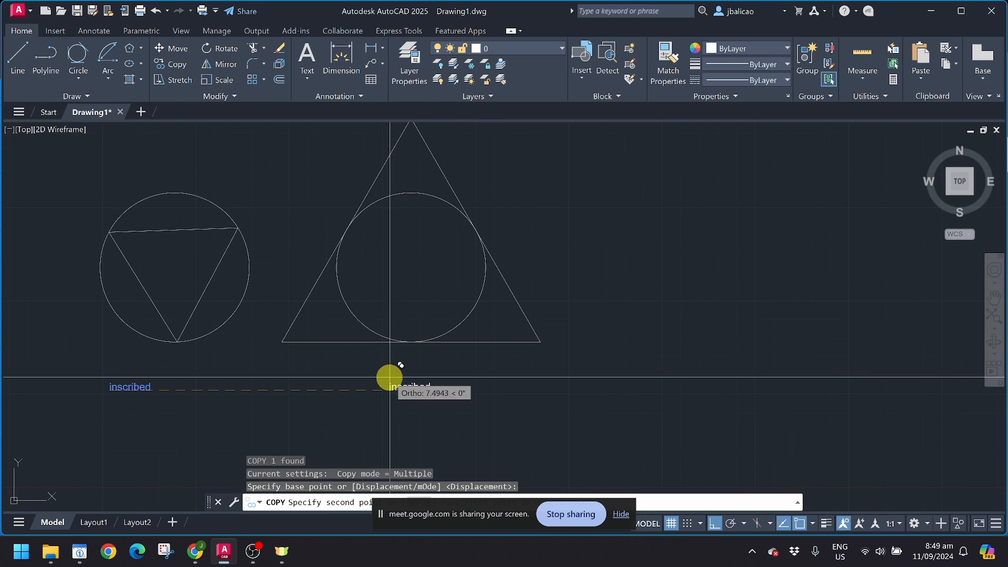
{"action": "left_click", "coordinate": [388, 377]}
{"action": "key", "text": "Escape"}
Step: Edit the copied label to read "circumscribed"
{"action": "left_click", "coordinate": [393, 386]}
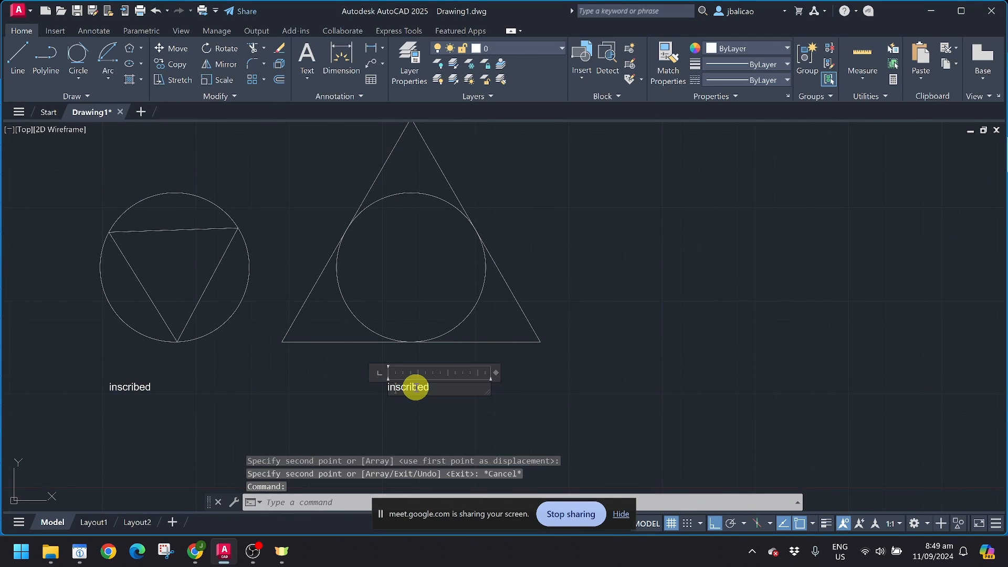
{"action": "double_click", "coordinate": [413, 388]}
{"action": "key", "text": "Escape"}
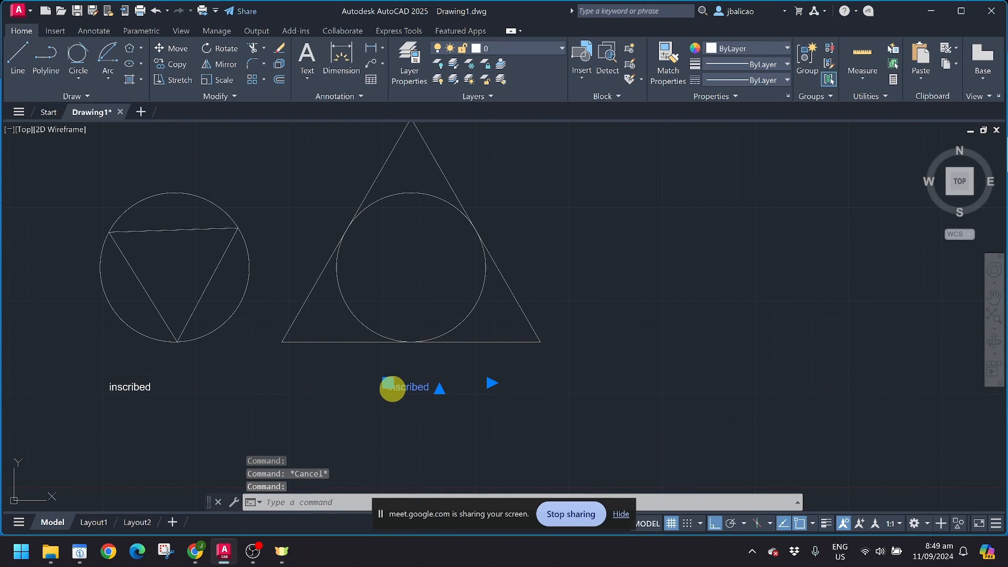
{"action": "double_click", "coordinate": [393, 387]}
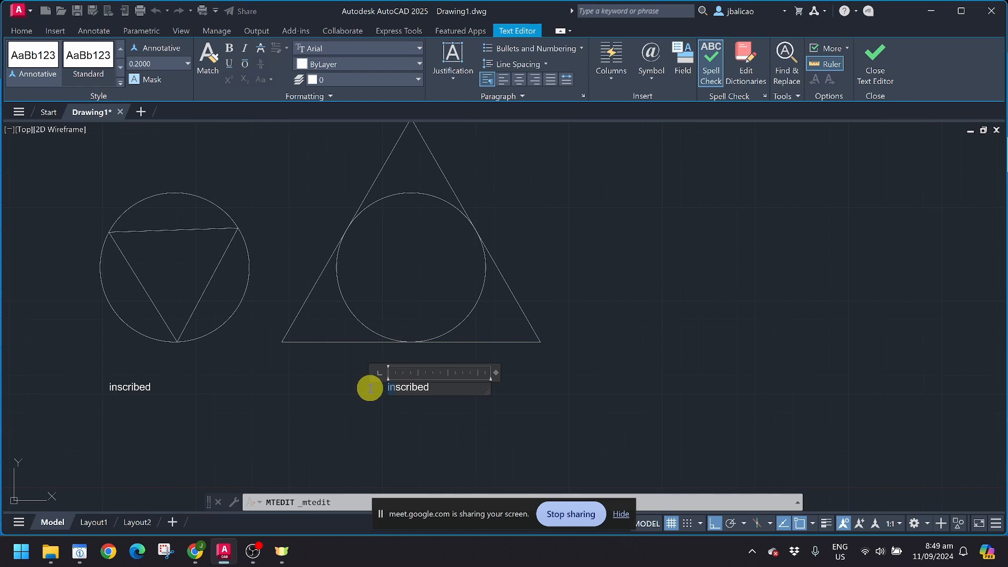
{"action": "type", "text": "circum"}
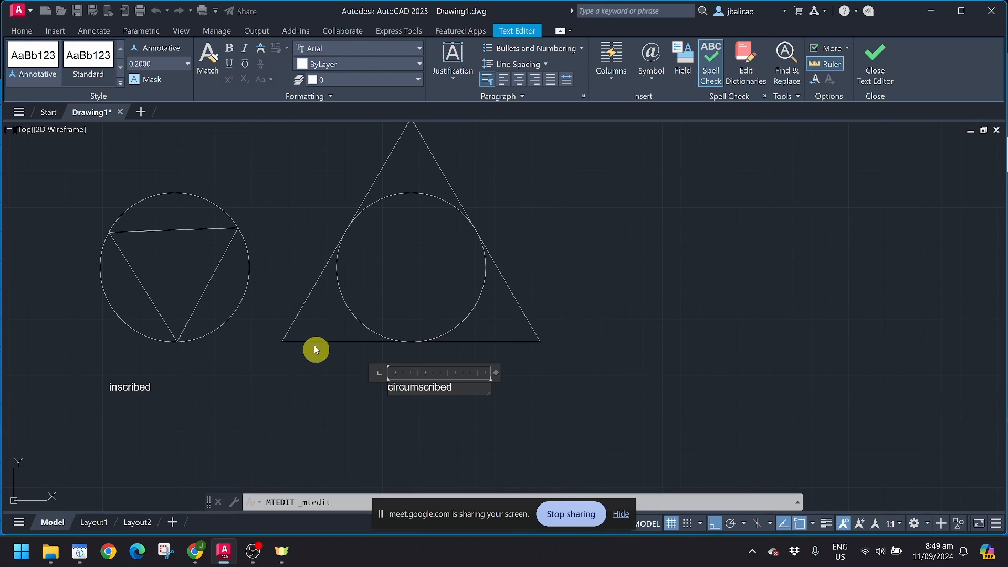
{"action": "left_click", "coordinate": [324, 399]}
{"action": "scroll", "coordinate": [157, 393], "scroll_direction": "up", "scroll_amount": 2}
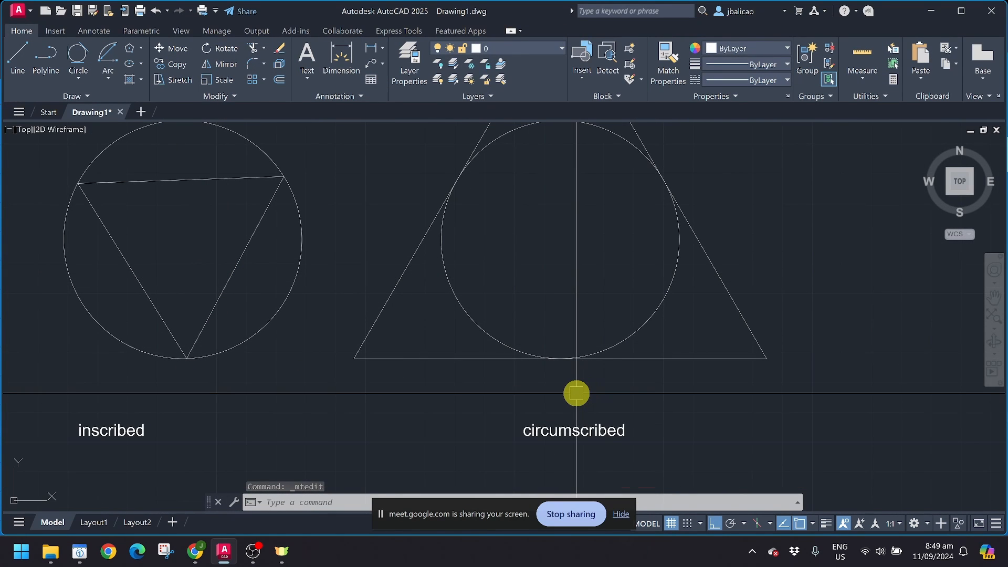
{"action": "scroll", "coordinate": [576, 393], "scroll_direction": "down", "scroll_amount": 2}
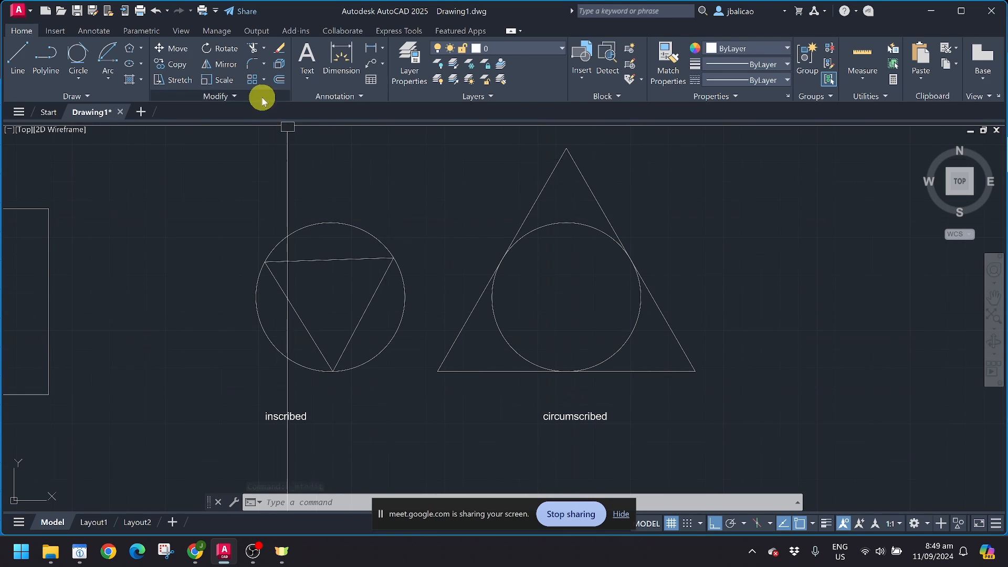
Step: Draw an 8-sided polygon centred on the right circle, inscribed with its corners on the circle
{"action": "middle_click_drag", "start_coordinate": [450, 254], "coordinate": [328, 266]}
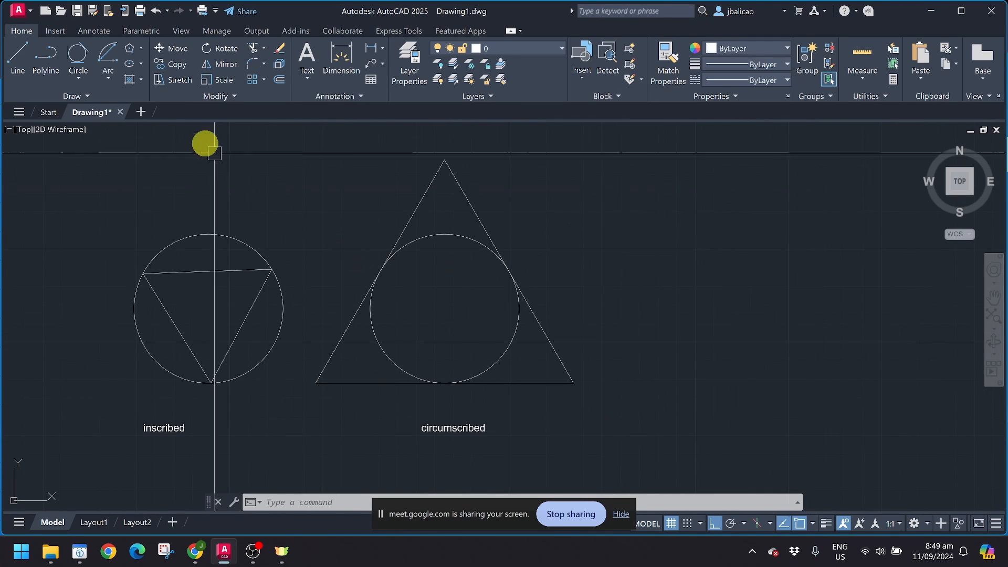
{"action": "left_click", "coordinate": [131, 49]}
{"action": "middle_click_drag", "start_coordinate": [432, 308], "coordinate": [350, 274]}
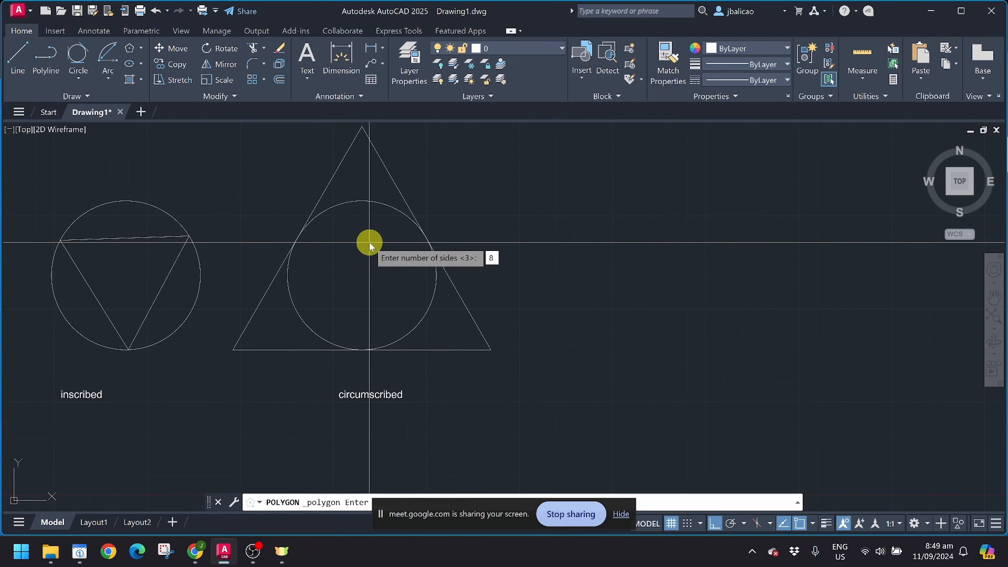
{"action": "key", "text": "Return"}
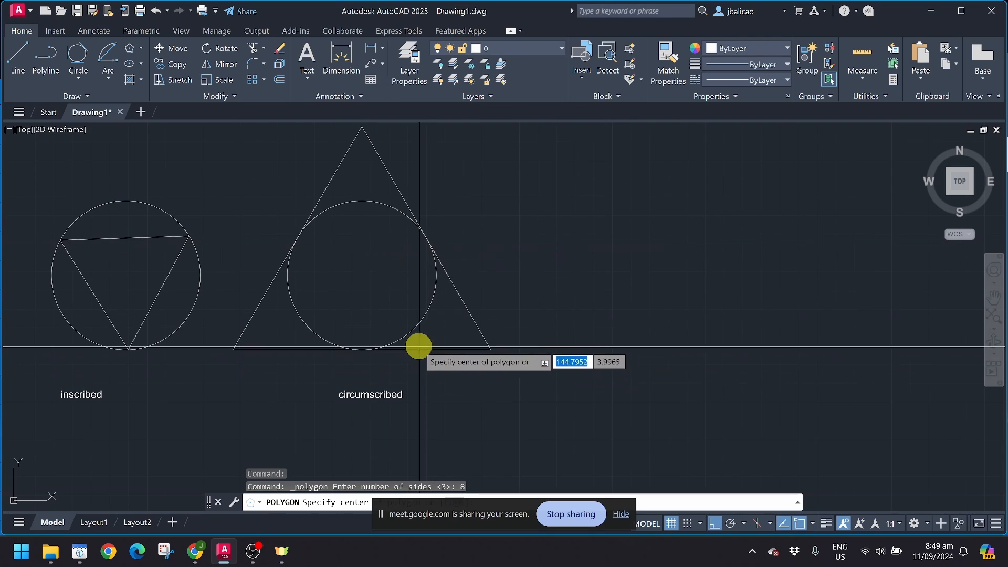
{"action": "left_click", "coordinate": [363, 275]}
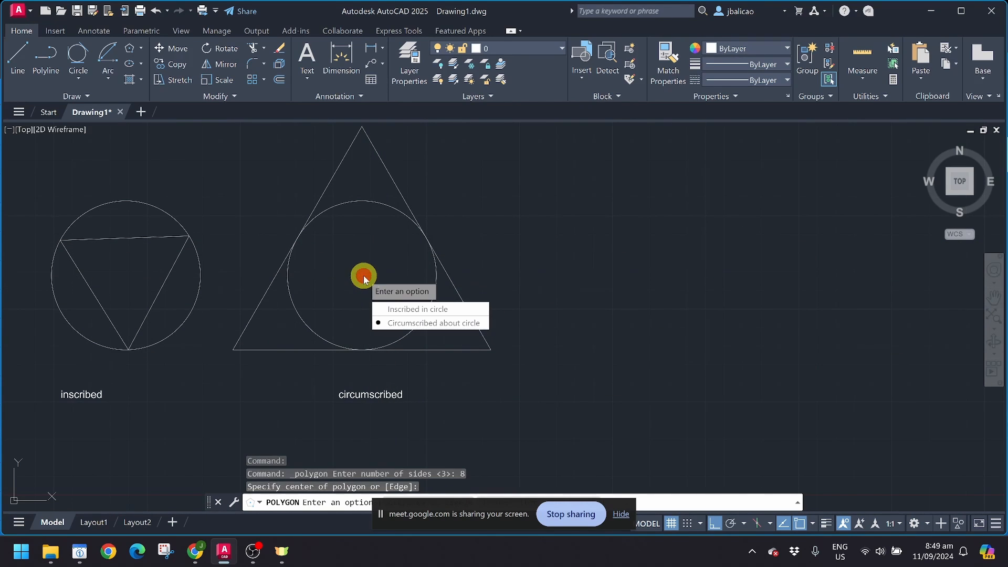
{"action": "left_click", "coordinate": [389, 310]}
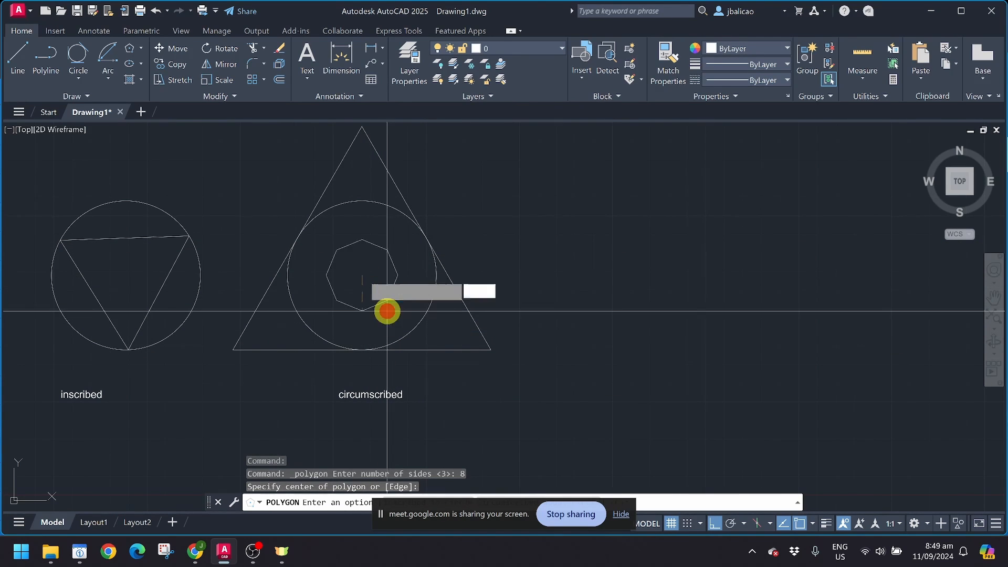
{"action": "left_click", "coordinate": [359, 347]}
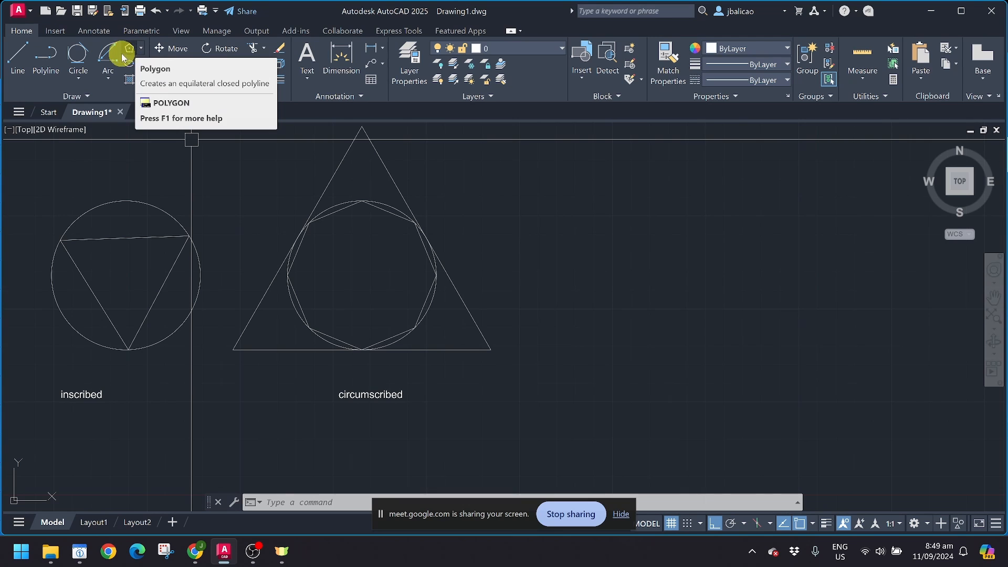
Step: Expand the Draw panel's extra tools and reveal the ellipse methods with space cleared on the right
{"action": "left_click", "coordinate": [74, 98]}
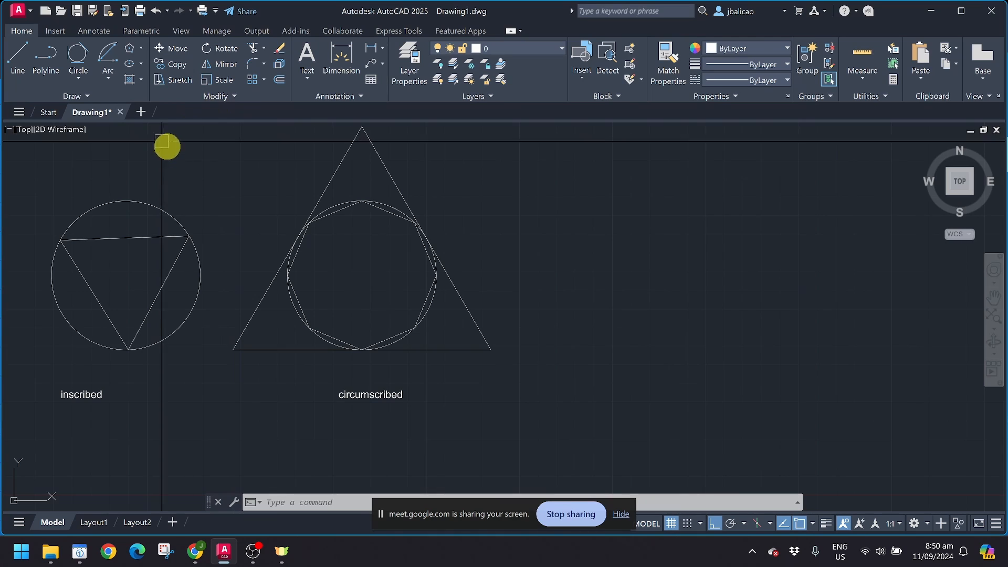
{"action": "middle_click_drag", "start_coordinate": [431, 233], "coordinate": [306, 254]}
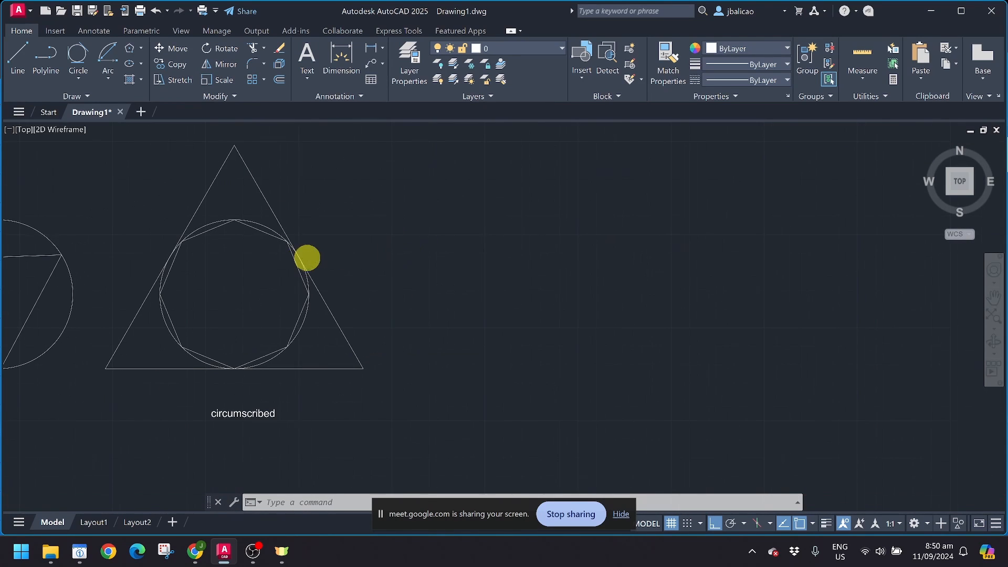
{"action": "left_click", "coordinate": [141, 65]}
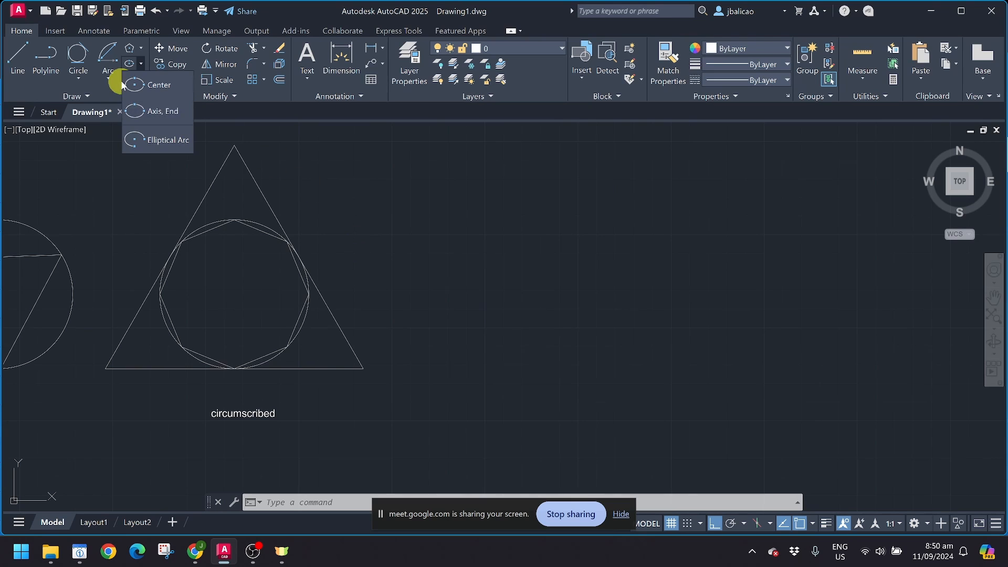
Step: Draw a centre-defined ellipse right of the triangle with a 3-unit axis endpoint and 1.5 other-axis distance
{"action": "left_click", "coordinate": [144, 87]}
{"action": "middle_click_drag", "start_coordinate": [544, 304], "coordinate": [273, 332]}
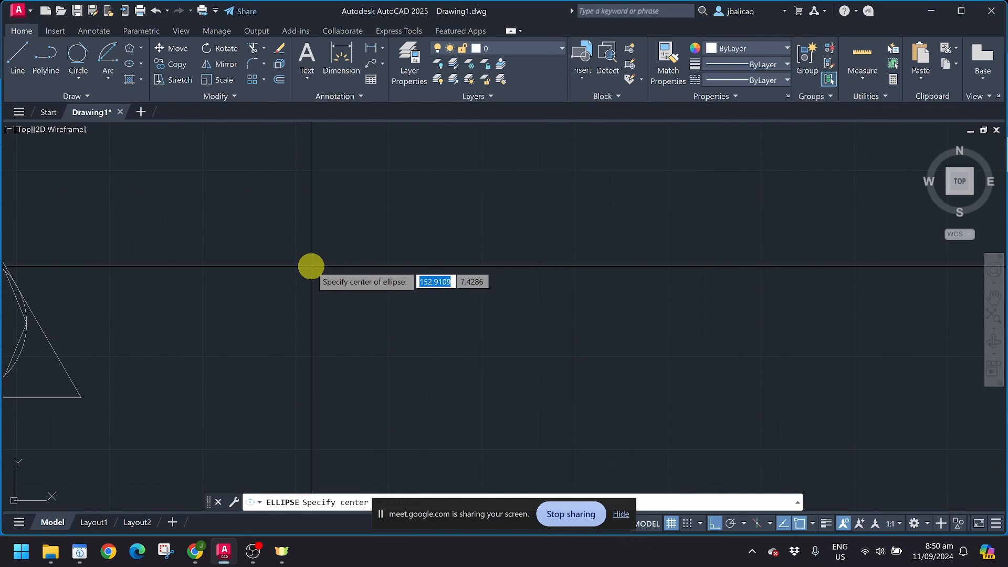
{"action": "left_click", "coordinate": [311, 267]}
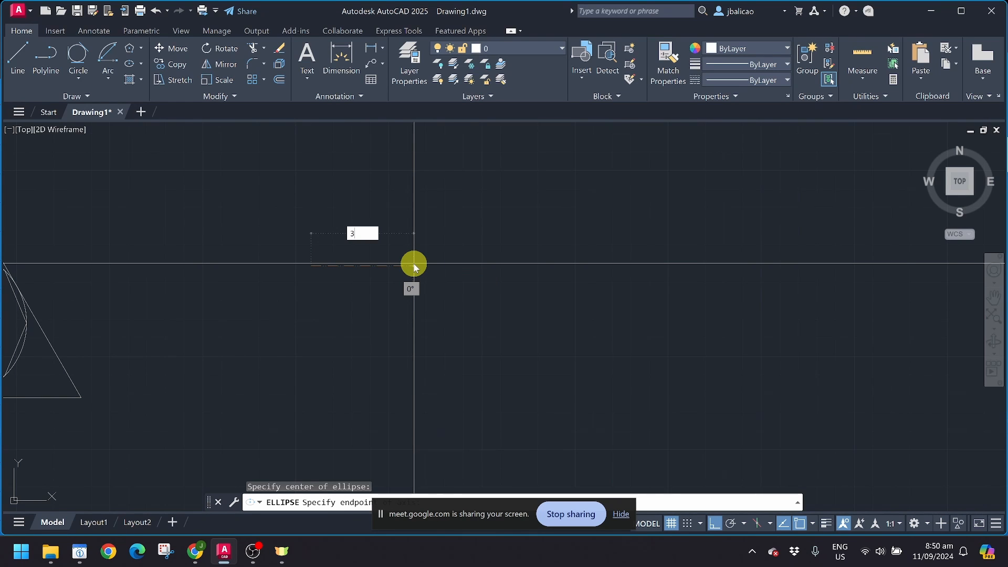
{"action": "type", "text": "3"}
{"action": "key", "text": "Return"}
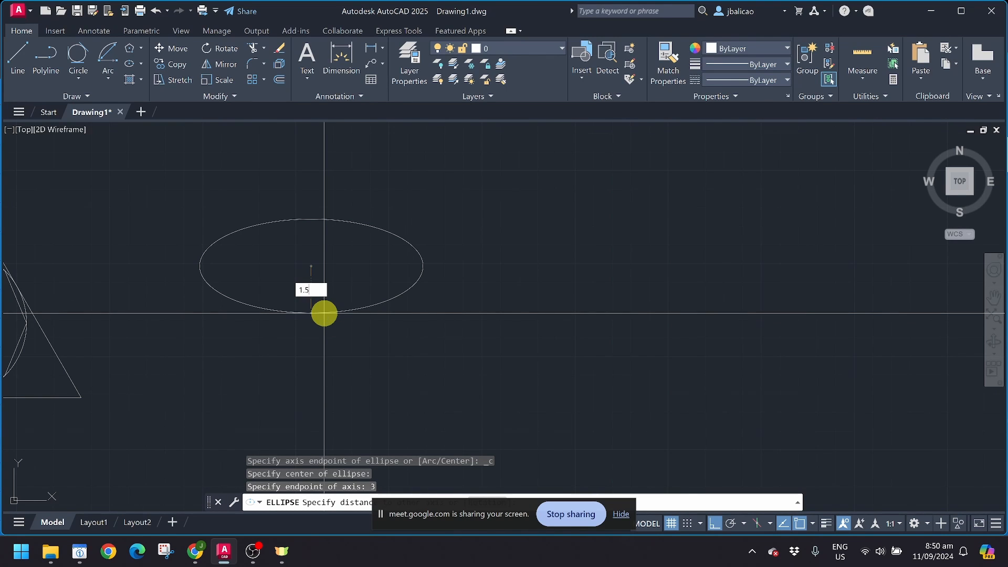
{"action": "key", "text": "Return"}
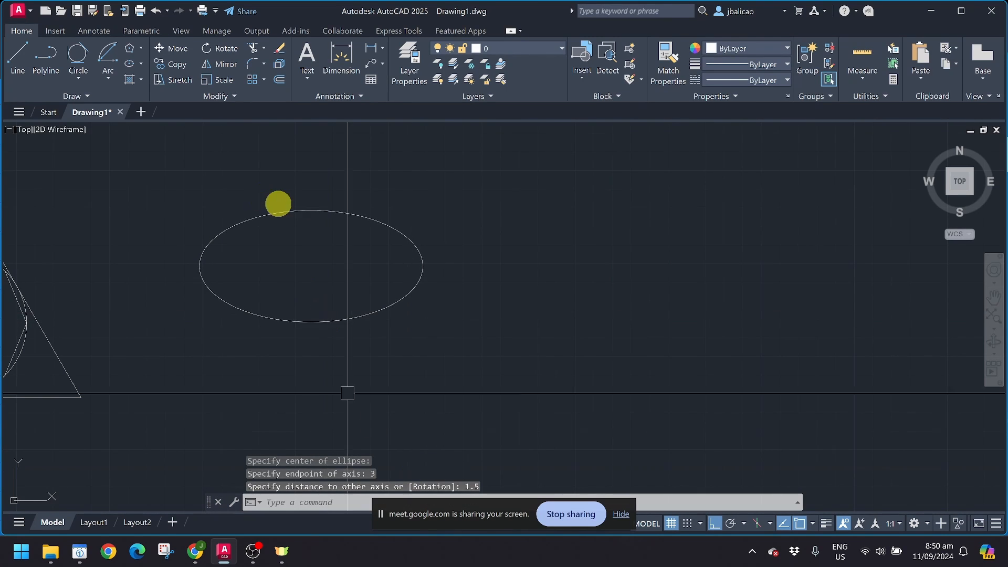
{"action": "scroll", "coordinate": [321, 300], "scroll_direction": "up", "scroll_amount": 2}
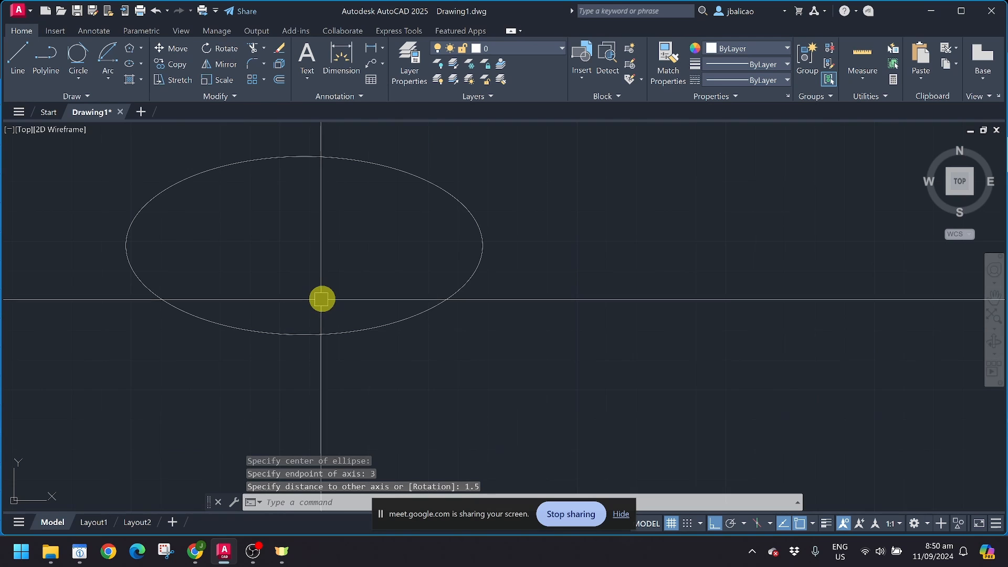
{"action": "middle_click_drag", "start_coordinate": [341, 273], "coordinate": [366, 301]}
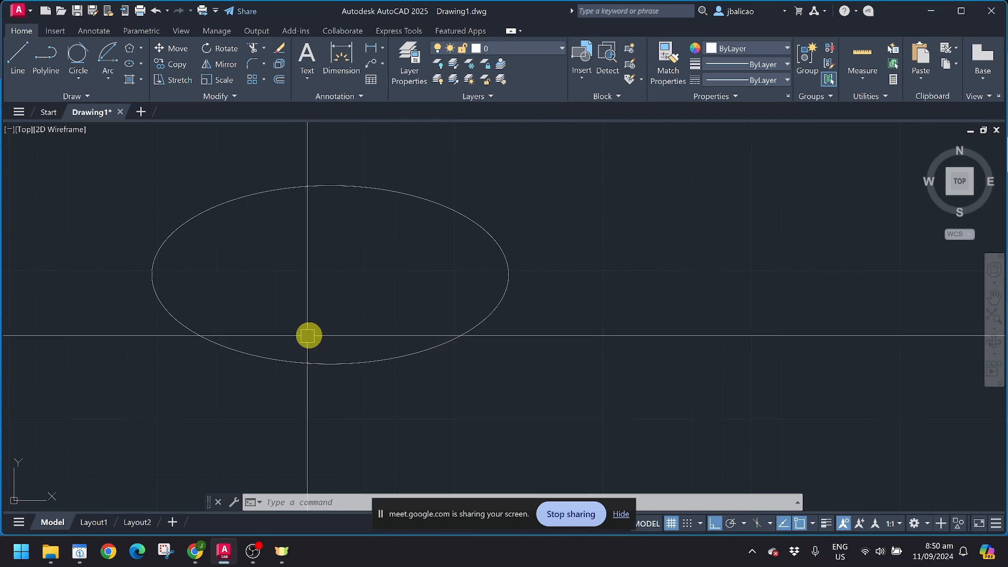
{"action": "scroll", "coordinate": [313, 340], "scroll_direction": "down", "scroll_amount": 4}
{"action": "middle_click_drag", "start_coordinate": [418, 308], "coordinate": [276, 352]}
Step: Draw a long horizontal line with the L command
{"action": "type", "text": "l"}
{"action": "key", "text": "Return"}
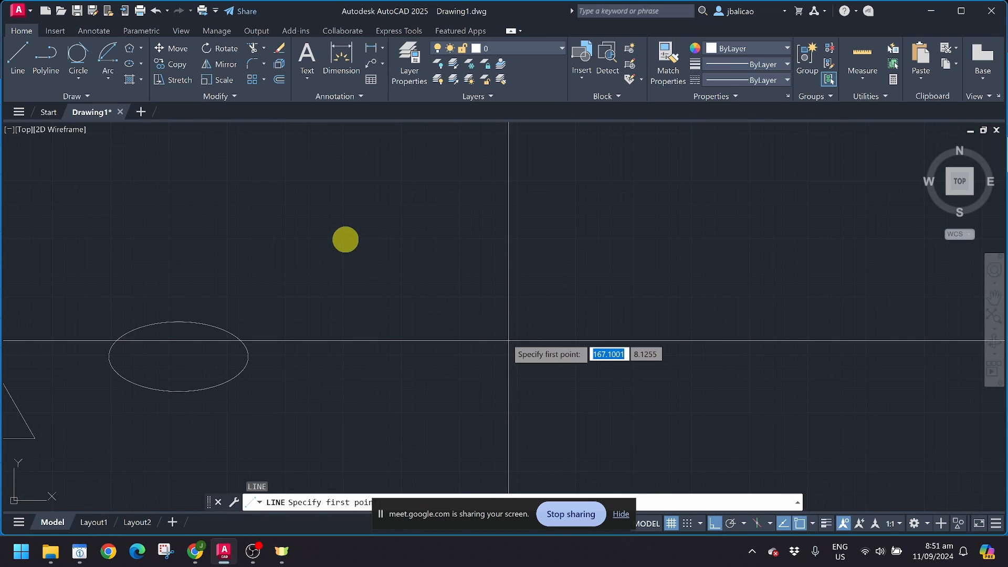
{"action": "key", "text": "Escape"}
{"action": "key", "text": "Return"}
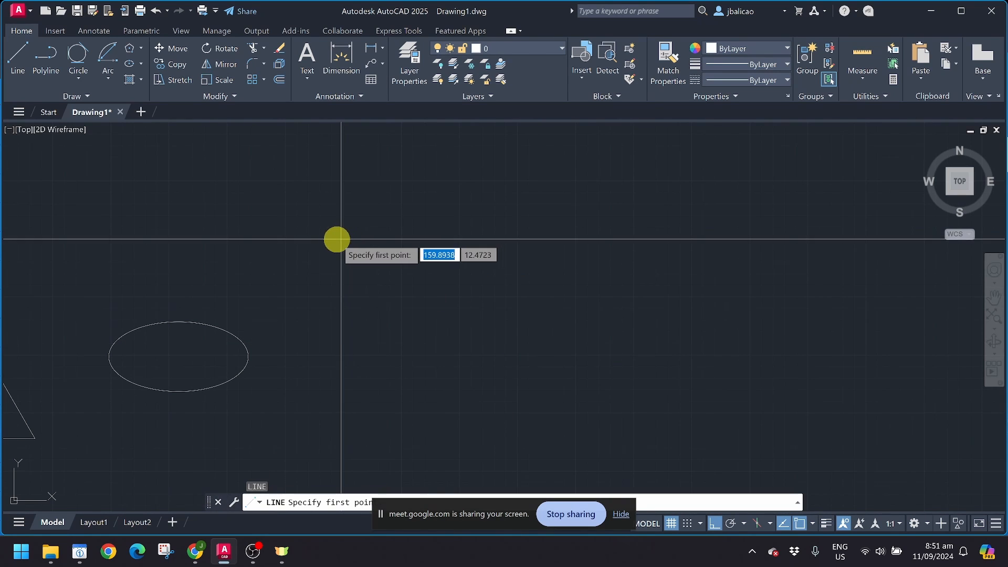
{"action": "left_click", "coordinate": [337, 239]}
{"action": "left_click", "coordinate": [620, 239]}
{"action": "key", "text": "Return"}
{"action": "key", "text": "Return"}
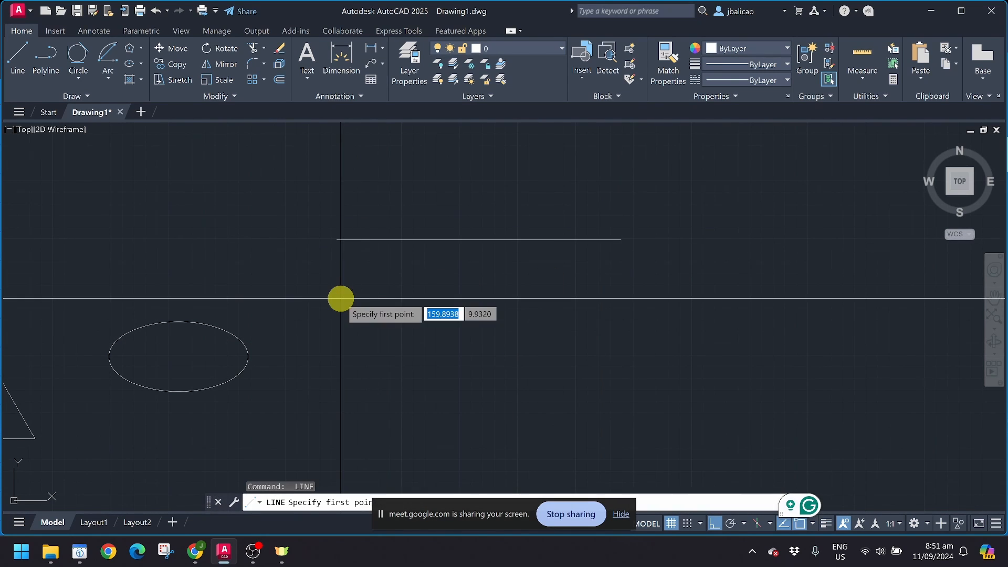
{"action": "key", "text": "Escape"}
Step: Copy the horizontal line directly below itself to make a parallel pair
{"action": "left_click", "coordinate": [380, 239]}
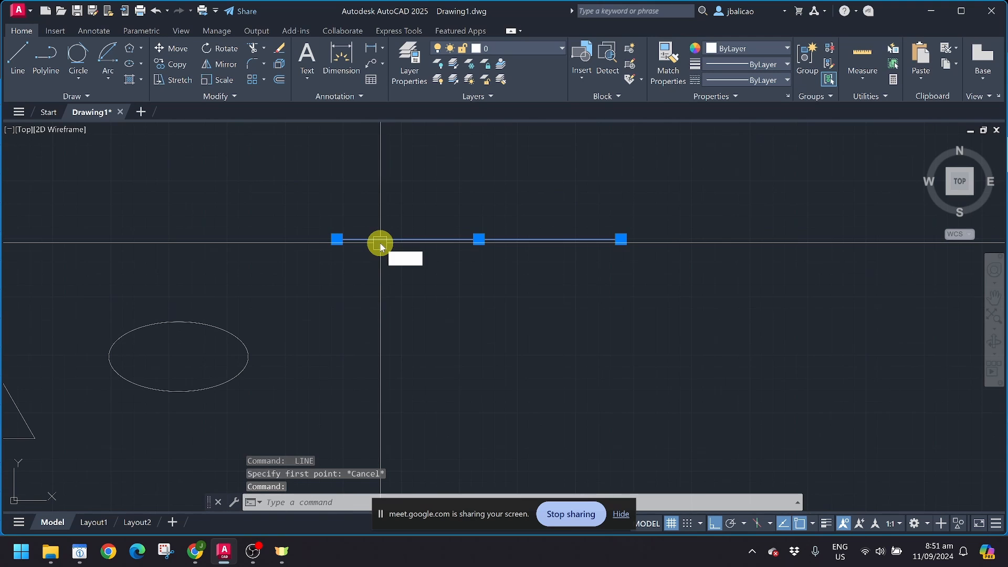
{"action": "type", "text": "co"}
{"action": "key", "text": "Return"}
{"action": "left_click", "coordinate": [387, 240]}
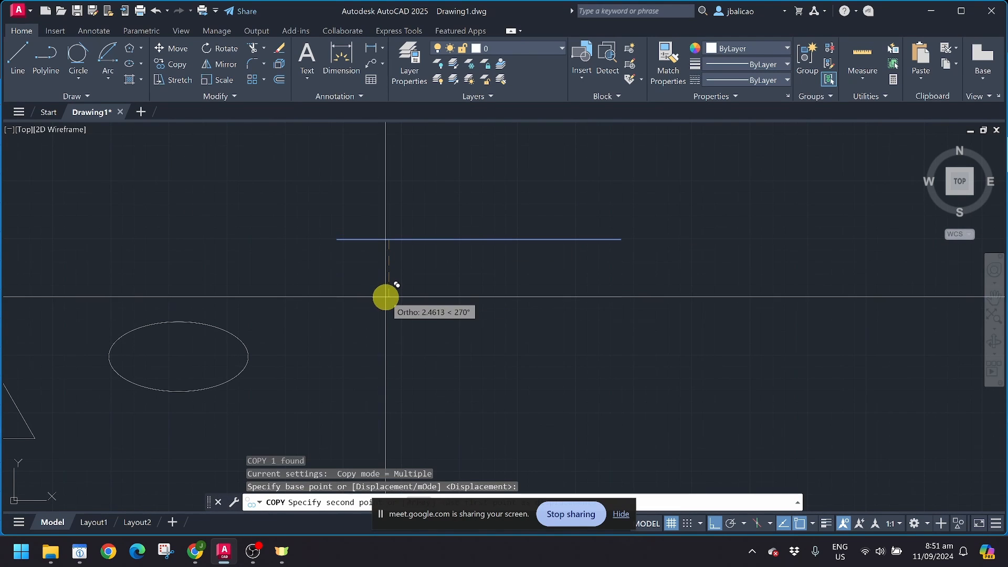
{"action": "left_click", "coordinate": [387, 297]}
{"action": "key", "text": "Escape"}
{"action": "scroll", "coordinate": [357, 267], "scroll_direction": "up", "scroll_amount": 4}
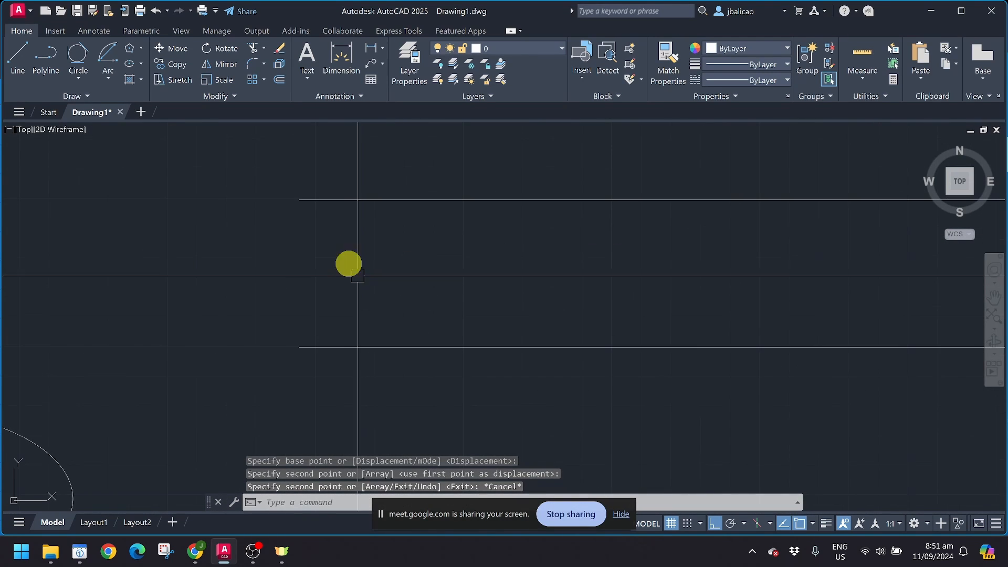
{"action": "left_click", "coordinate": [140, 66]}
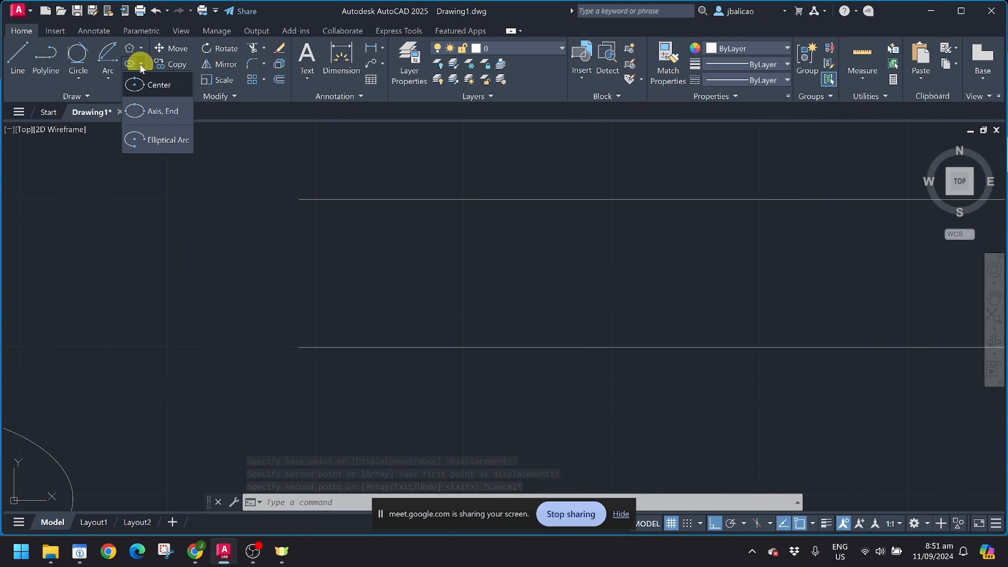
Step: Cap the parallel lines' left ends with a tall narrow ellipse spanning top to bottom line
{"action": "left_click", "coordinate": [153, 112]}
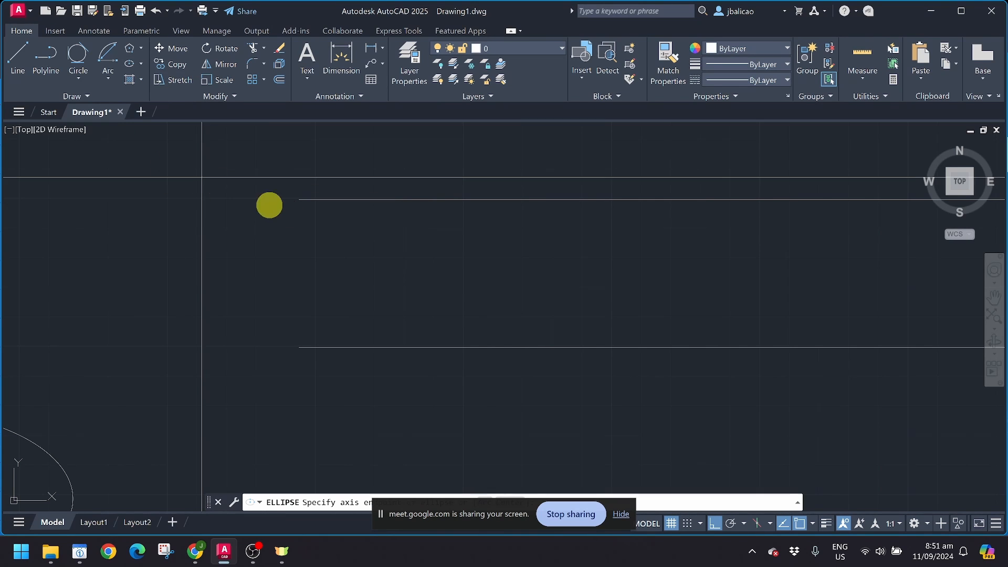
{"action": "left_click", "coordinate": [299, 200]}
{"action": "left_click", "coordinate": [299, 347]}
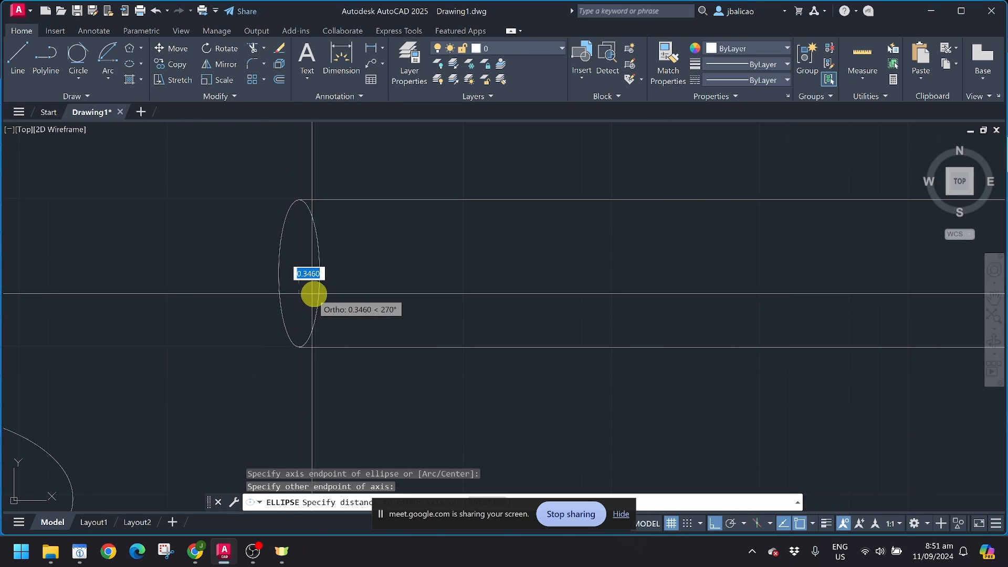
{"action": "left_click", "coordinate": [270, 272]}
{"action": "scroll", "coordinate": [198, 337], "scroll_direction": "down", "scroll_amount": 4}
{"action": "scroll", "coordinate": [248, 327], "scroll_direction": "up", "scroll_amount": 5}
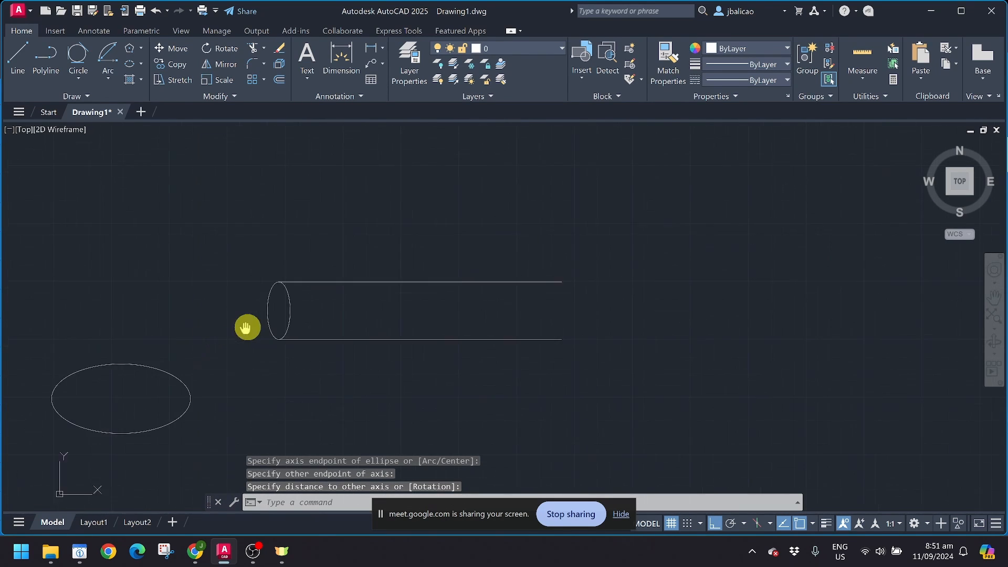
Step: Offset the ellipse inward by a picked distance to form the tube's inner edge
{"action": "left_click", "coordinate": [338, 298]}
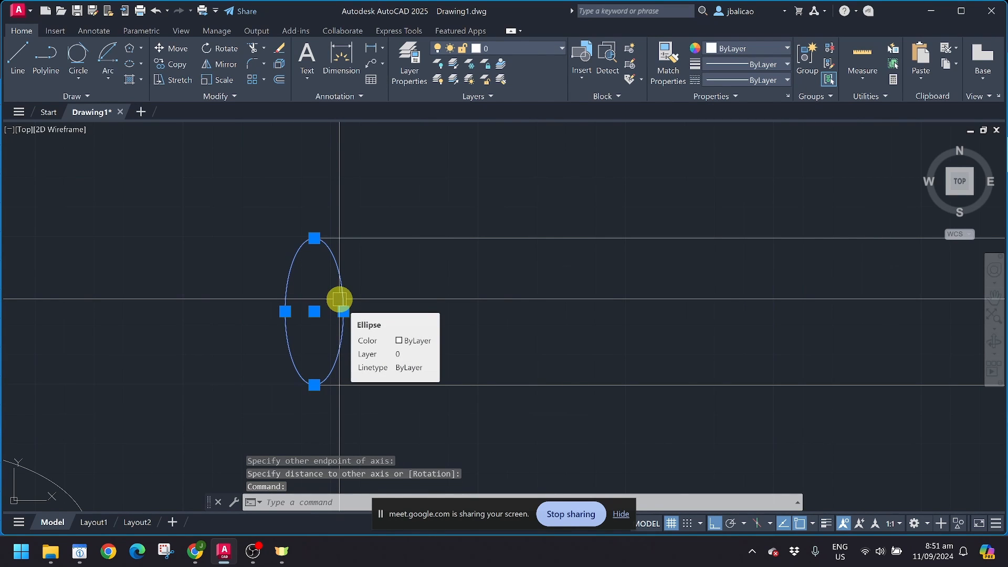
{"action": "left_click", "coordinate": [275, 82]}
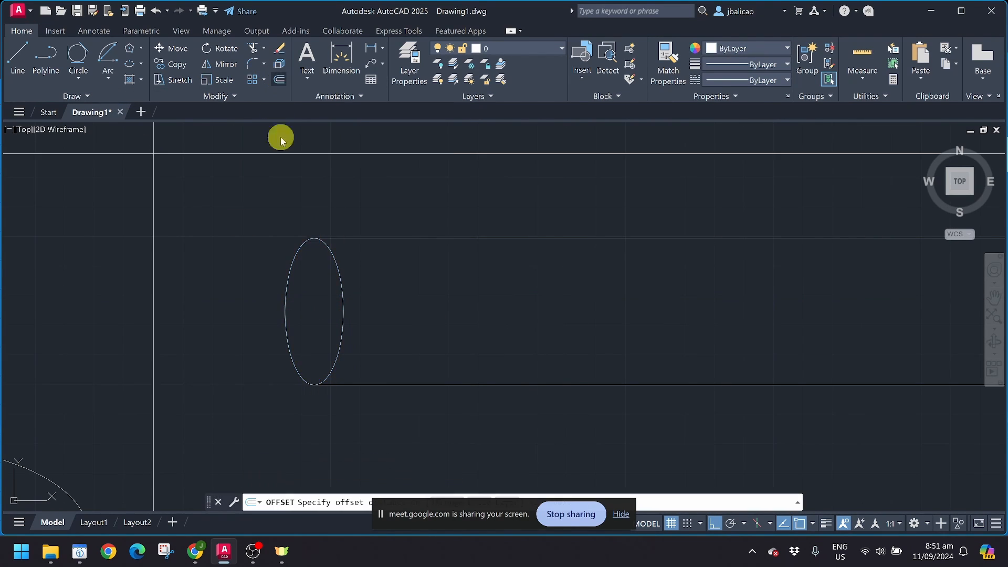
{"action": "scroll", "coordinate": [310, 263], "scroll_direction": "up", "scroll_amount": 6}
{"action": "left_click", "coordinate": [335, 183]}
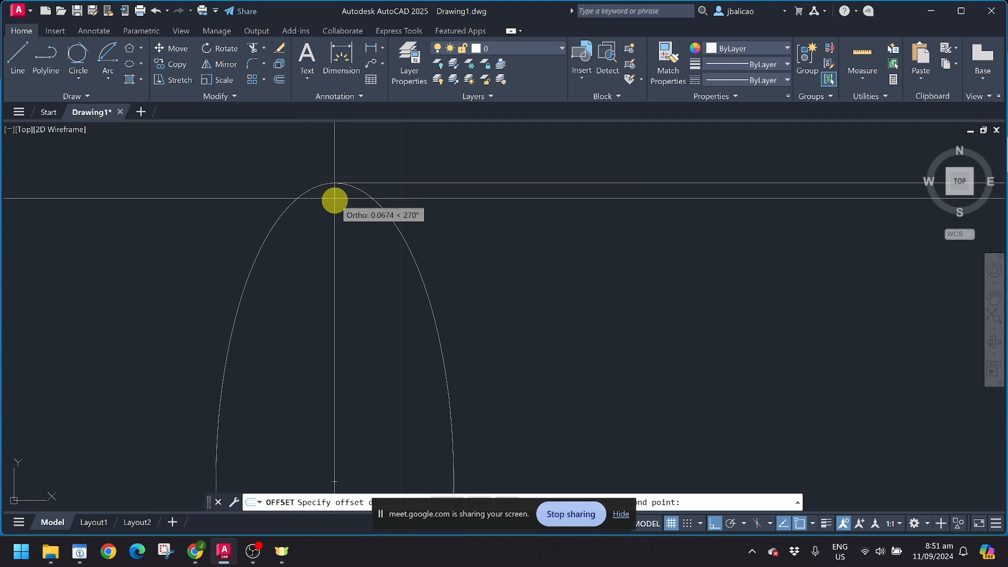
{"action": "left_click", "coordinate": [335, 203]}
{"action": "left_click", "coordinate": [334, 220]}
{"action": "scroll", "coordinate": [334, 220], "scroll_direction": "down", "scroll_amount": 5}
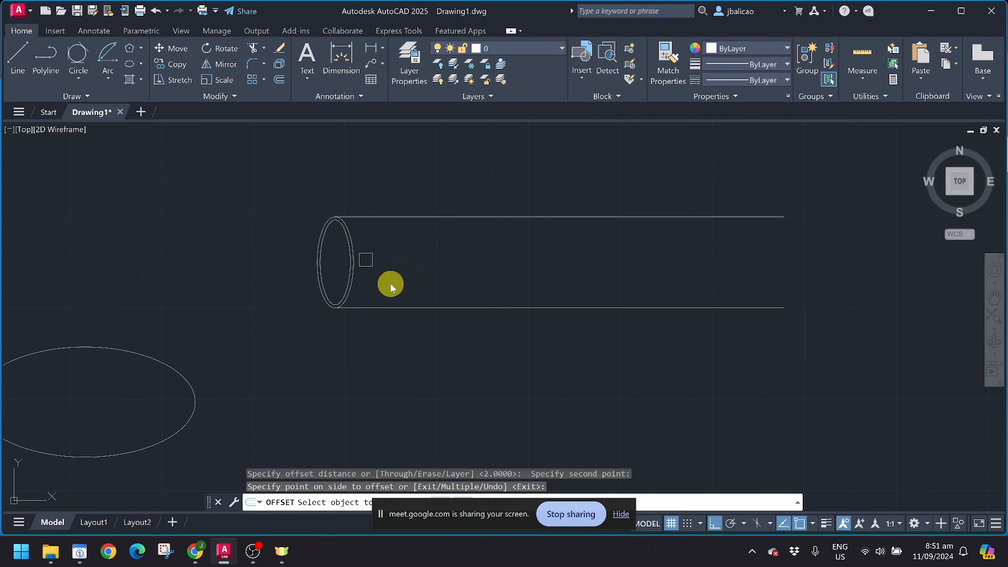
{"action": "scroll", "coordinate": [408, 295], "scroll_direction": "up", "scroll_amount": 4}
{"action": "scroll", "coordinate": [361, 266], "scroll_direction": "down", "scroll_amount": 2}
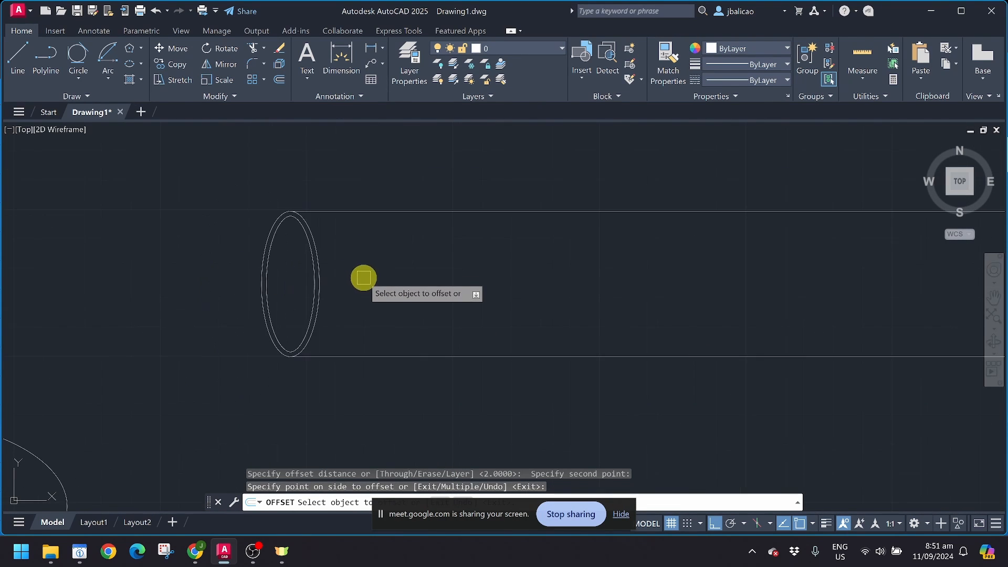
{"action": "scroll", "coordinate": [601, 340], "scroll_direction": "down", "scroll_amount": 2}
{"action": "middle_click_drag", "start_coordinate": [600, 340], "coordinate": [542, 349]}
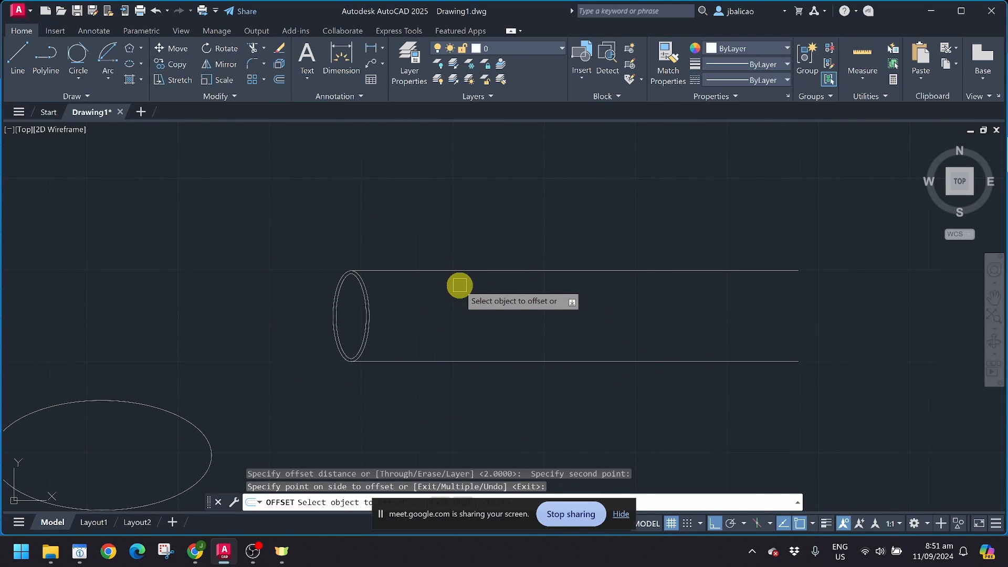
{"action": "key", "text": "Escape"}
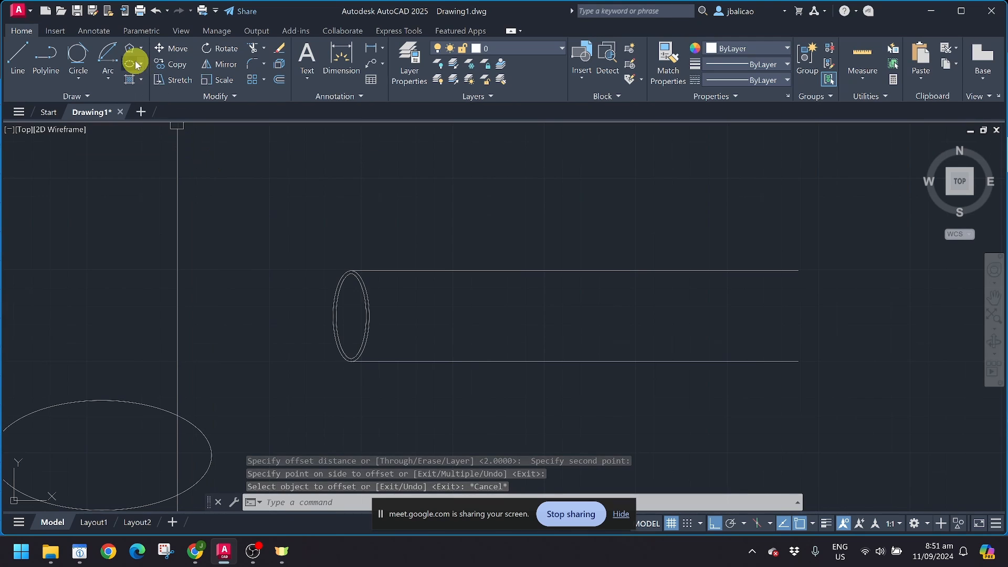
Step: Draw a square with the RE rectangle command in the empty space above the tube
{"action": "left_click", "coordinate": [141, 80]}
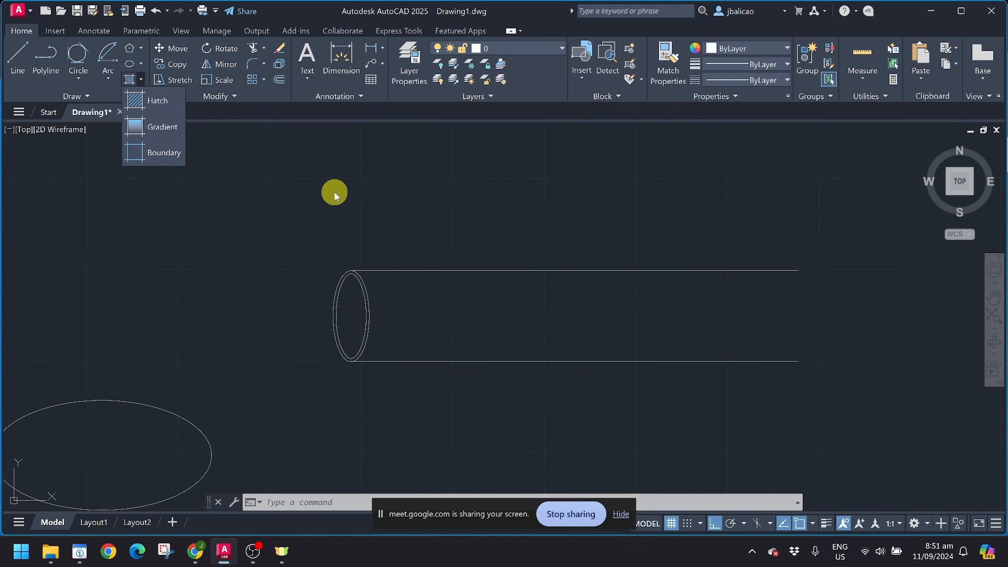
{"action": "mouse_move", "coordinate": [349, 197]}
{"action": "middle_mouse_down"}
{"action": "mouse_move", "coordinate": [333, 215]}
{"action": "mouse_move", "coordinate": [497, 322]}
{"action": "middle_mouse_up"}
{"action": "type", "text": "re"}
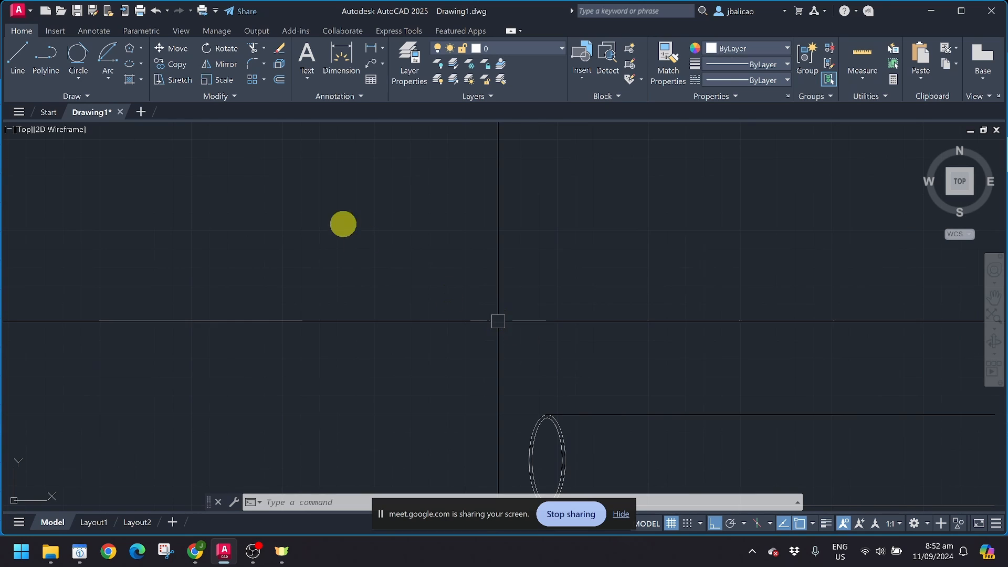
{"action": "key", "text": "Return"}
{"action": "left_click", "coordinate": [284, 189]}
{"action": "left_click", "coordinate": [432, 337]}
{"action": "scroll", "coordinate": [432, 244], "scroll_direction": "up", "scroll_amount": 2}
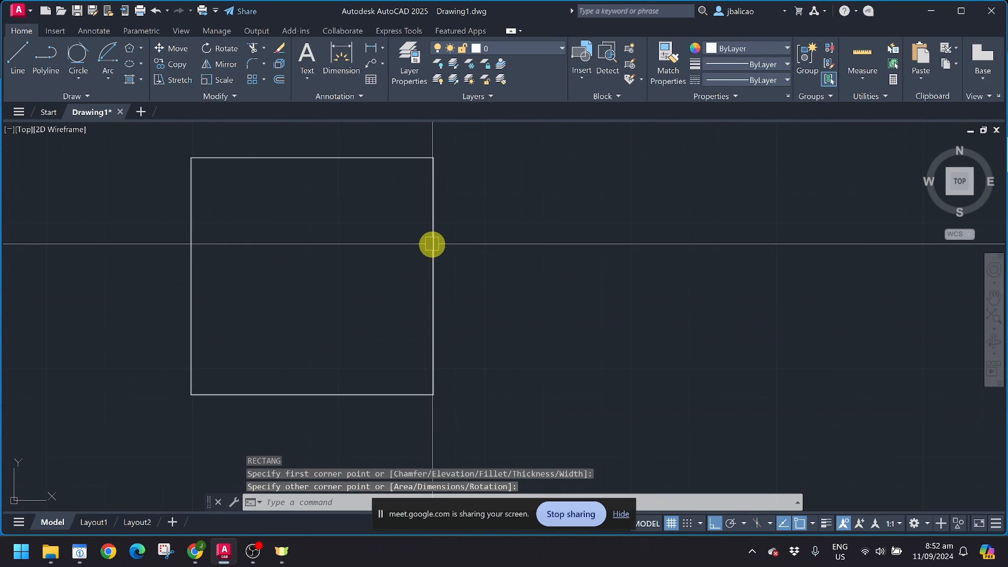
{"action": "scroll", "coordinate": [432, 244], "scroll_direction": "down", "scroll_amount": 2}
{"action": "middle_click_drag", "start_coordinate": [371, 187], "coordinate": [198, 214]}
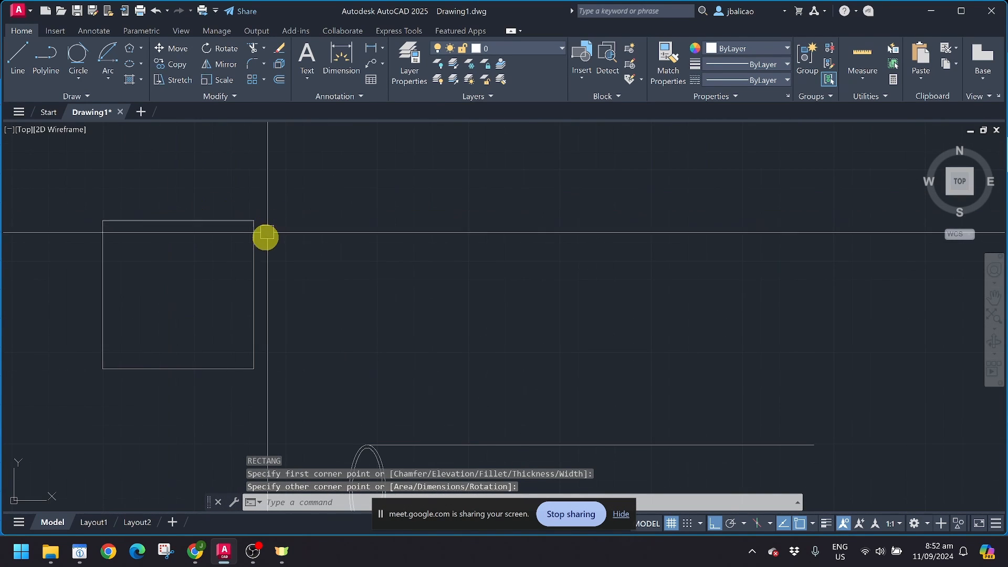
Step: Copy the square to the right to complete a row of three identical squares
{"action": "left_click", "coordinate": [254, 243]}
{"action": "type", "text": "co"}
{"action": "key", "text": "Return"}
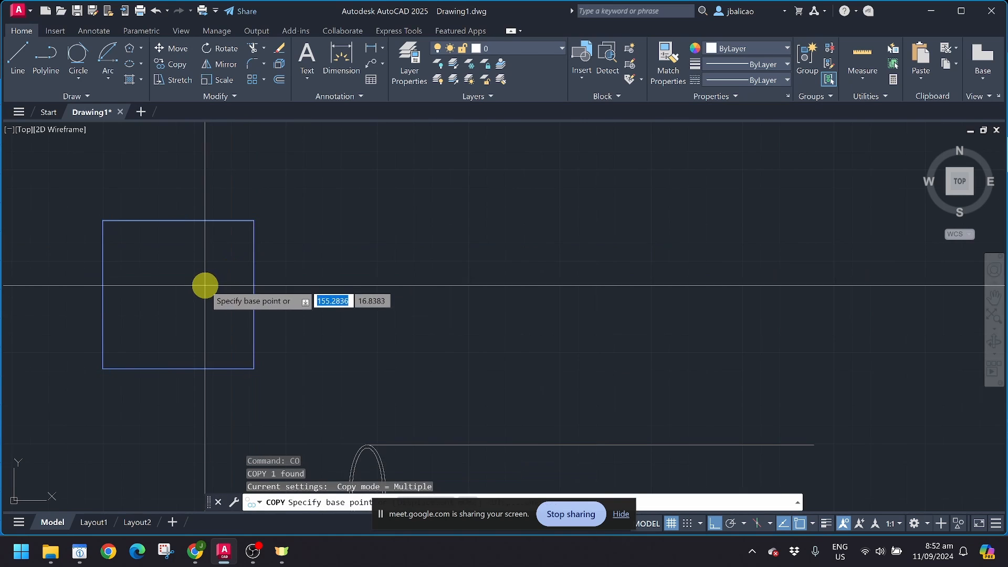
{"action": "left_click", "coordinate": [204, 285]}
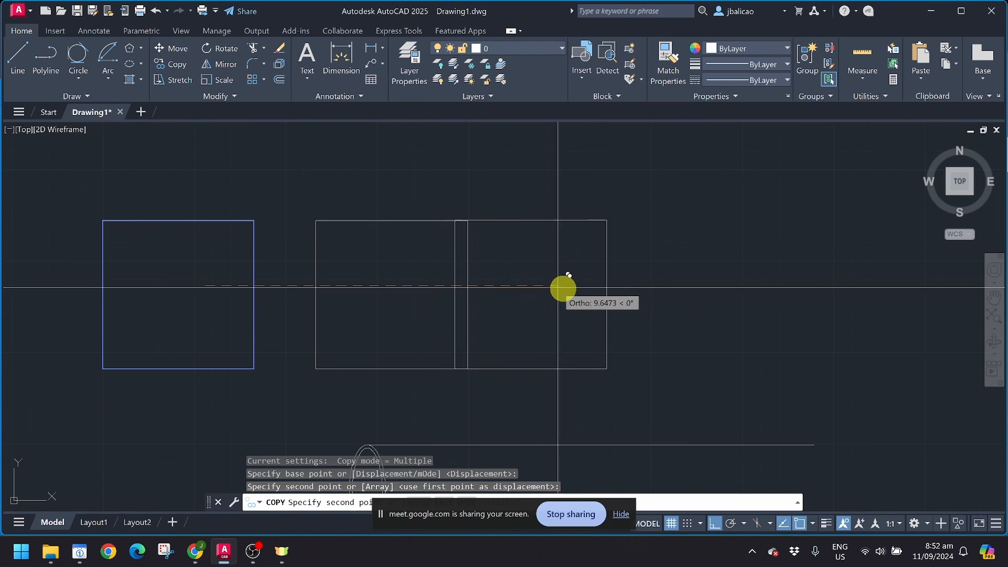
{"action": "left_click", "coordinate": [622, 288]}
{"action": "key", "text": "Escape"}
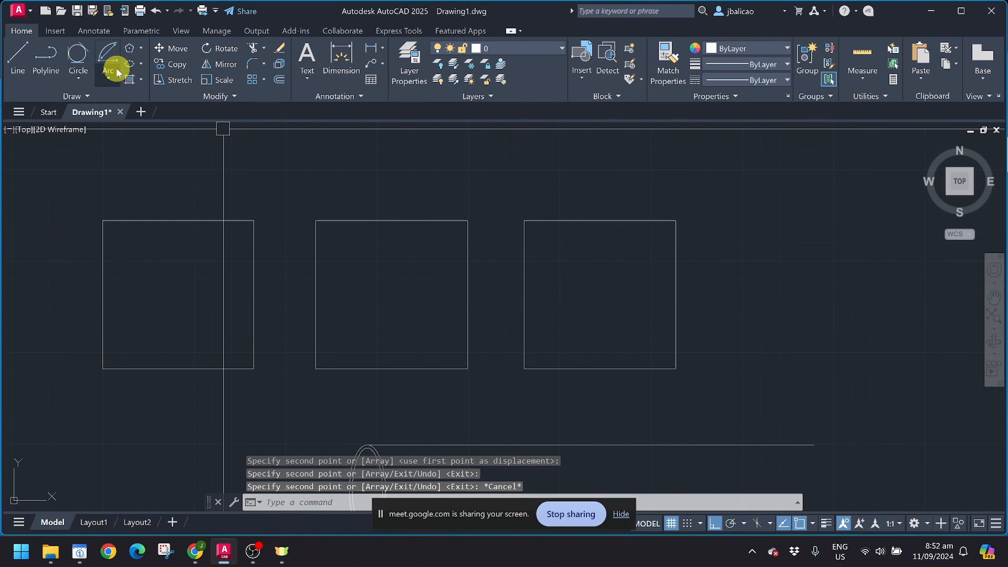
{"action": "left_click", "coordinate": [141, 80]}
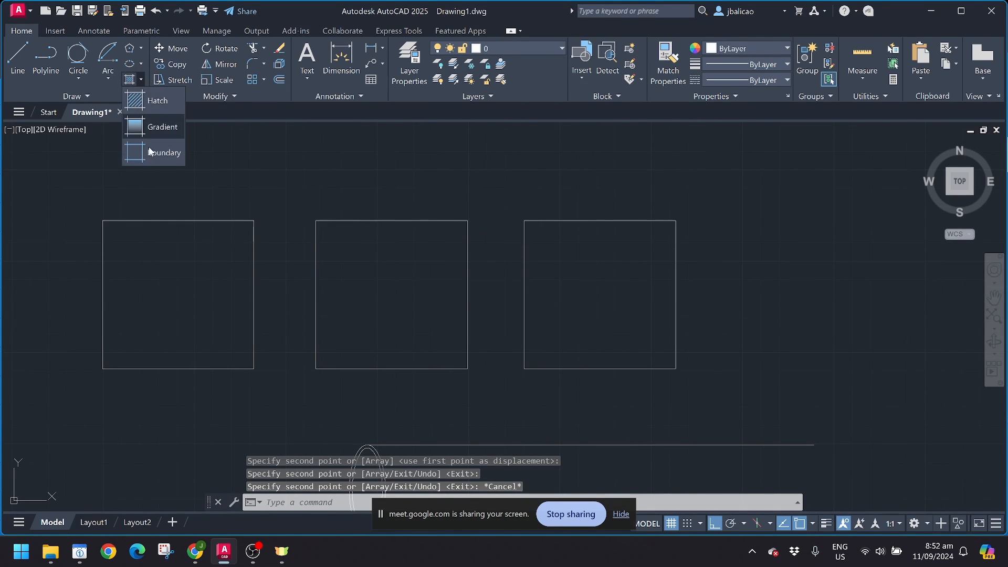
Step: Hatch the inside of the left square with the ANSI31 diagonal-line pattern
{"action": "left_click", "coordinate": [164, 107]}
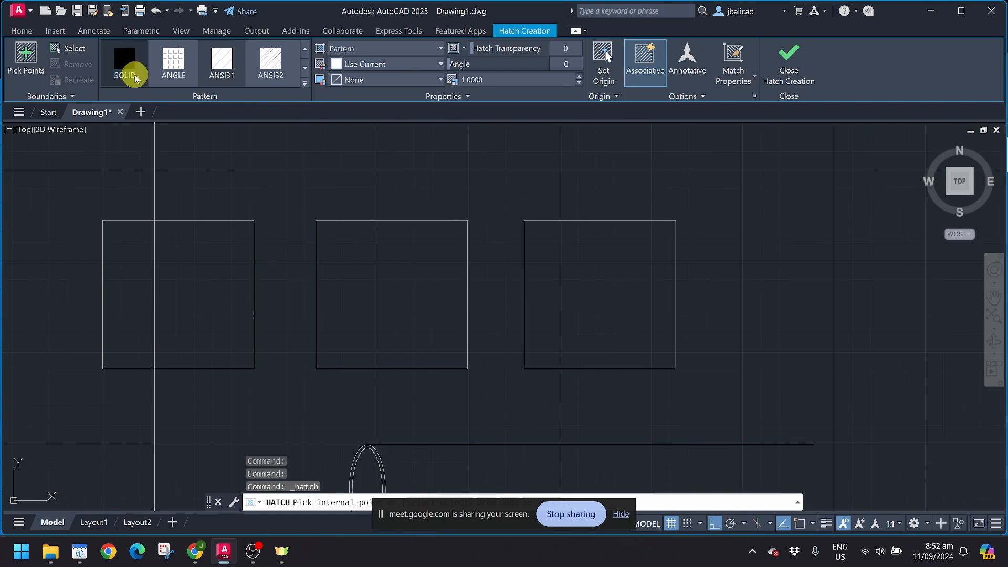
{"action": "left_click", "coordinate": [305, 83]}
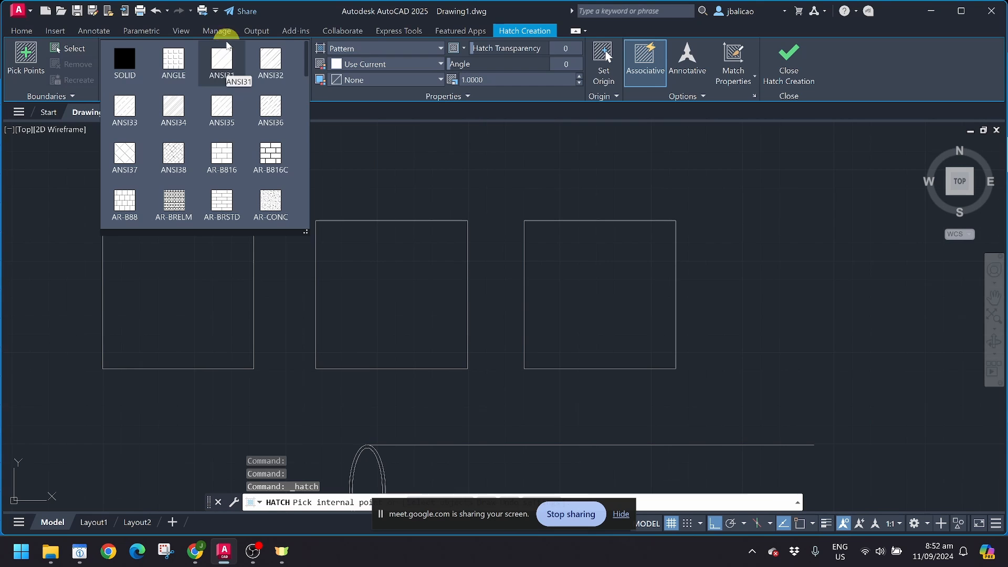
{"action": "left_click", "coordinate": [223, 62]}
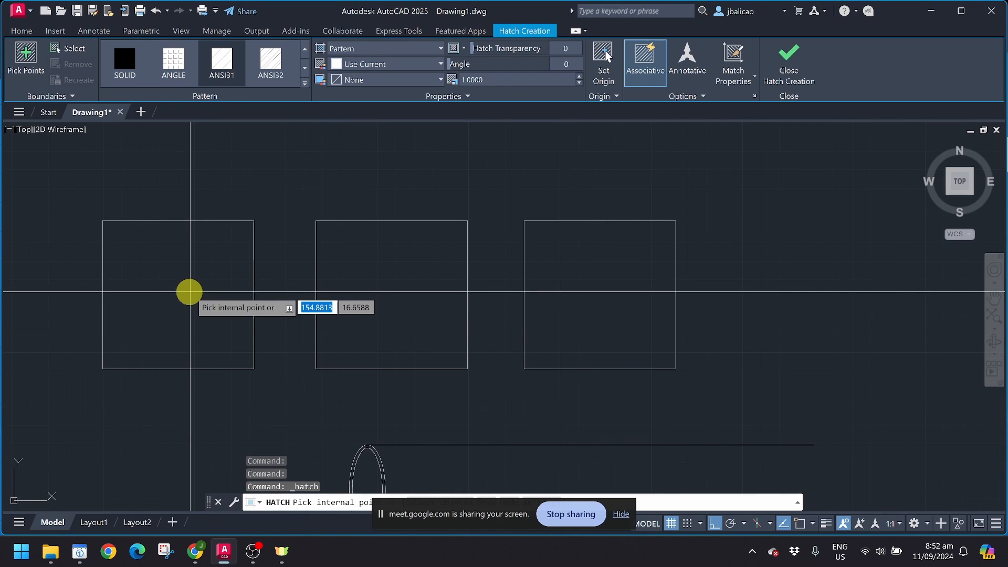
{"action": "left_click", "coordinate": [171, 292]}
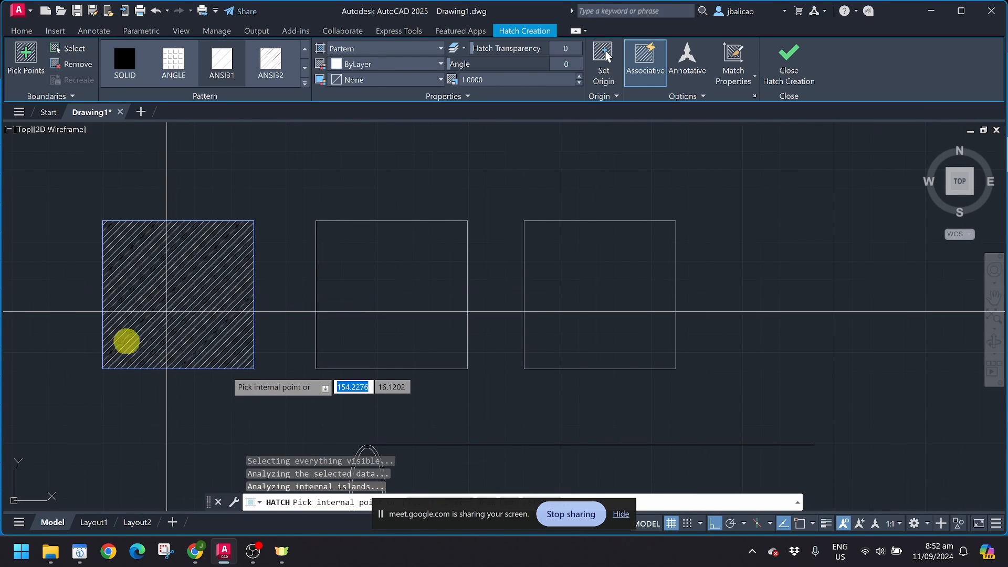
{"action": "scroll", "coordinate": [98, 334], "scroll_direction": "up", "scroll_amount": 2}
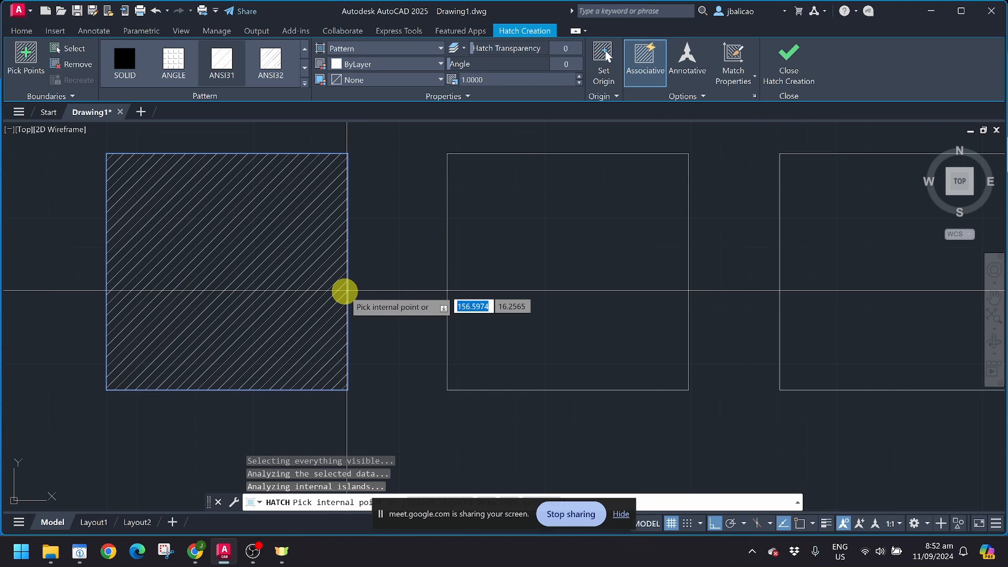
{"action": "key", "text": "Return"}
{"action": "scroll", "coordinate": [270, 297], "scroll_direction": "down", "scroll_amount": 2}
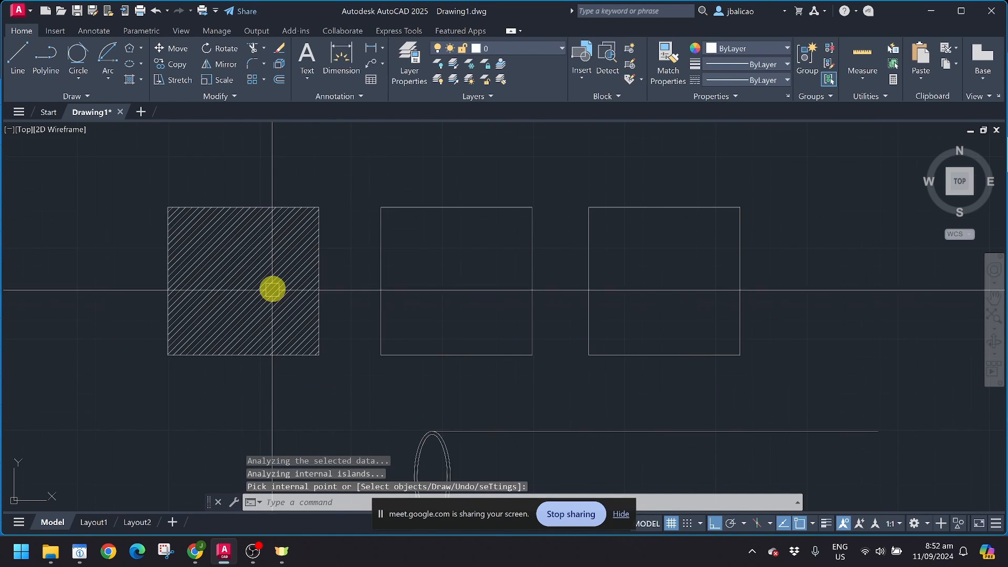
{"action": "middle_click_drag", "start_coordinate": [272, 289], "coordinate": [266, 310]}
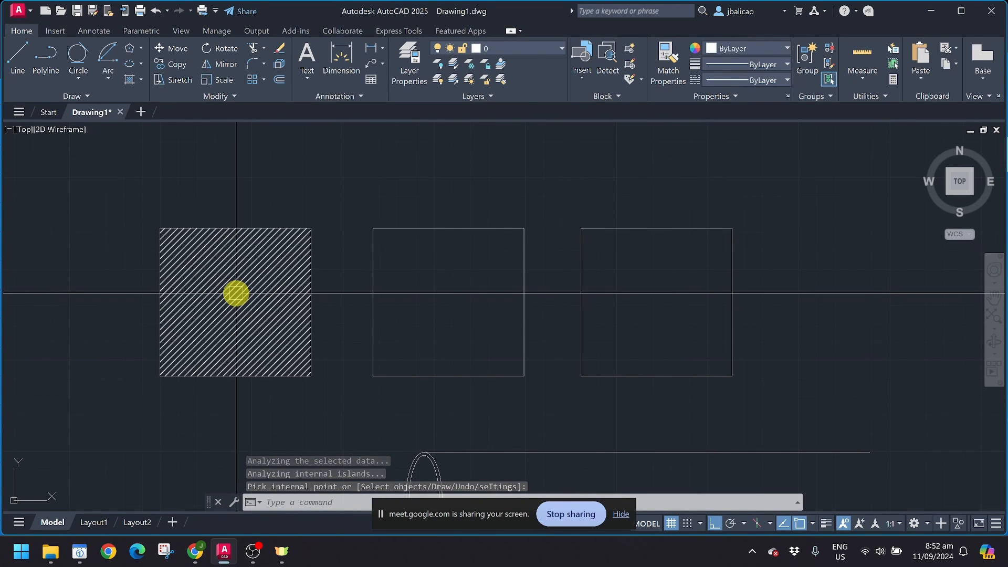
{"action": "left_click", "coordinate": [130, 80]}
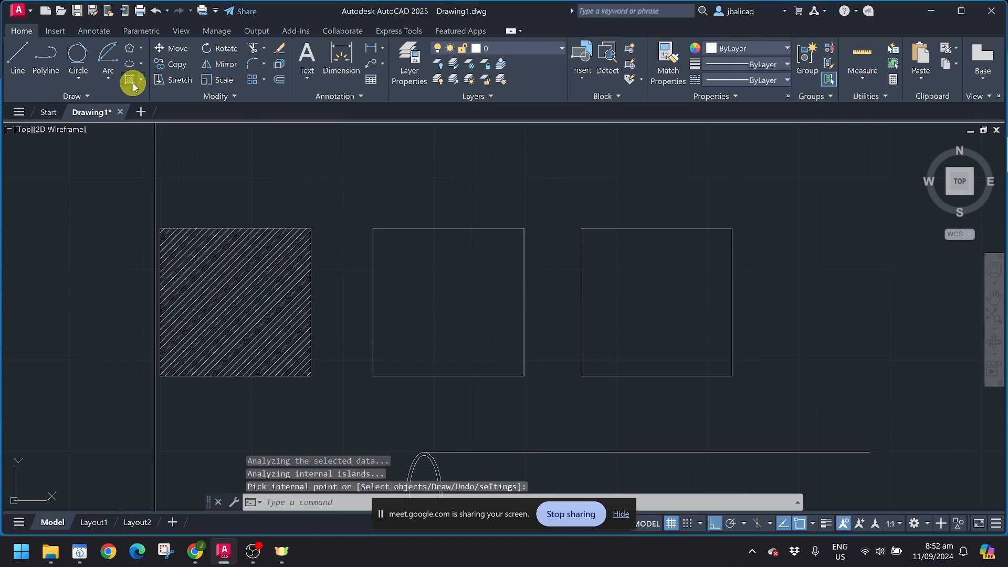
Step: Fill the middle square with the SOLID hatch pattern
{"action": "left_click", "coordinate": [115, 61]}
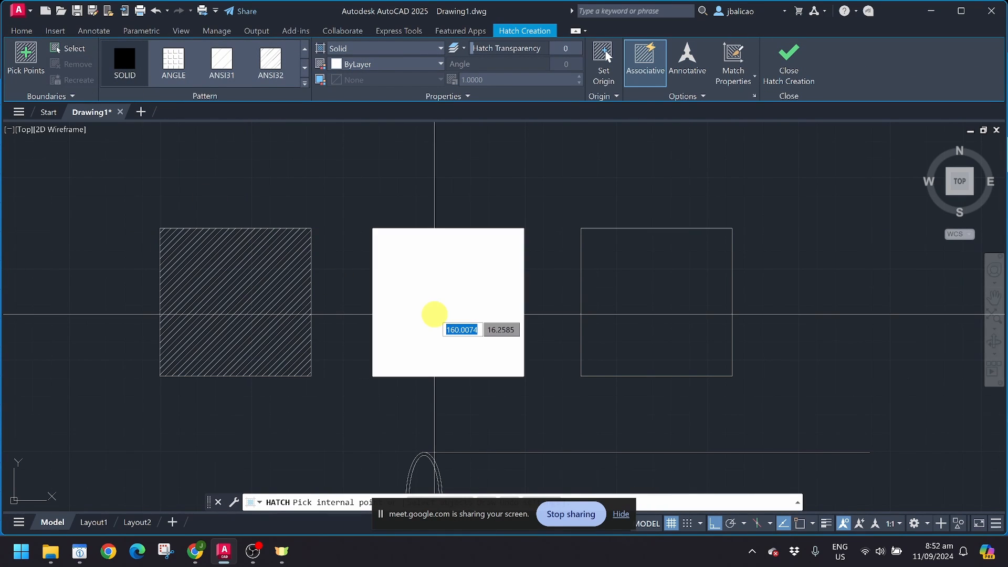
{"action": "left_click", "coordinate": [434, 314]}
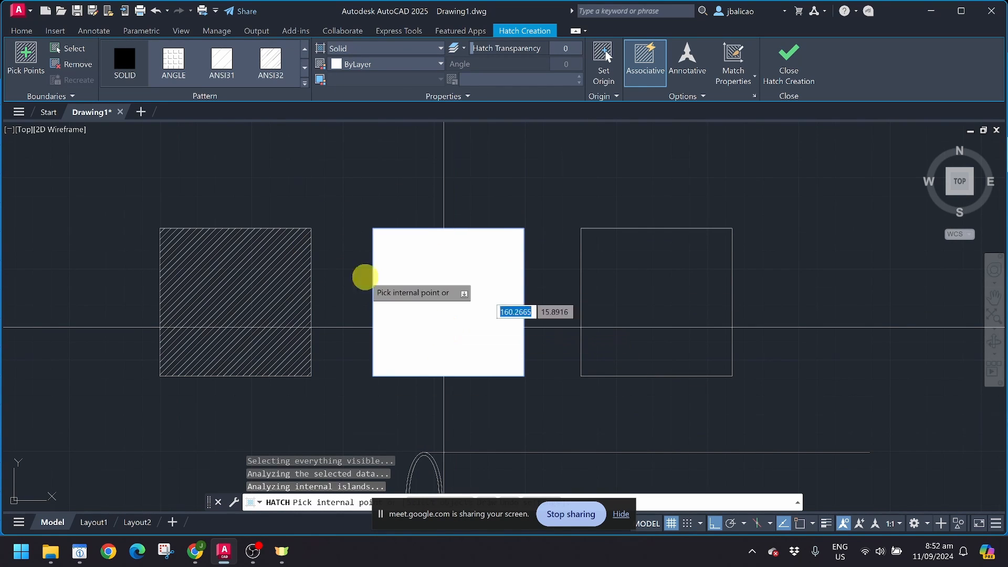
{"action": "key", "text": "Escape"}
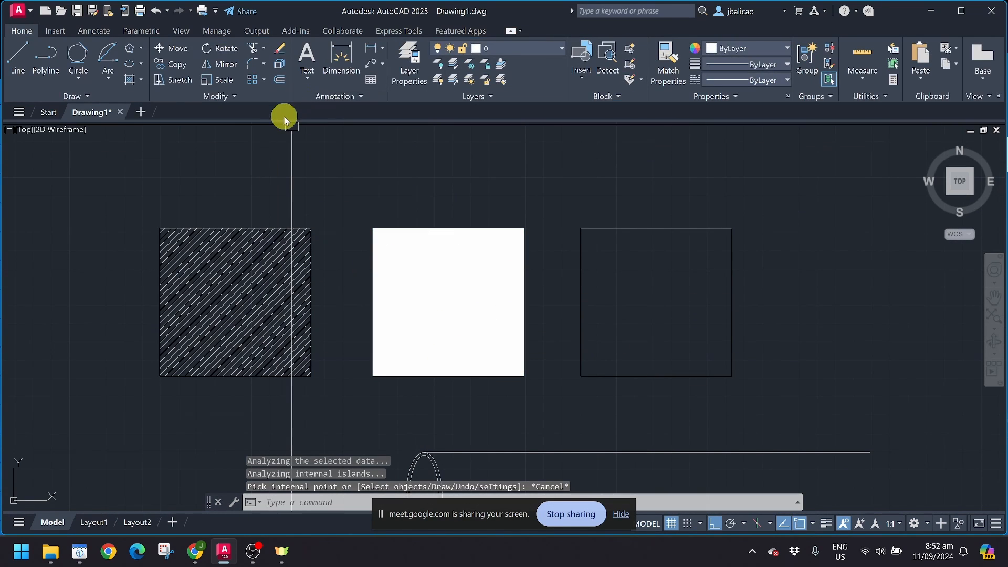
Step: Restart Hatch, browse the full pattern gallery, then cancel without adding a fill
{"action": "left_click", "coordinate": [127, 81]}
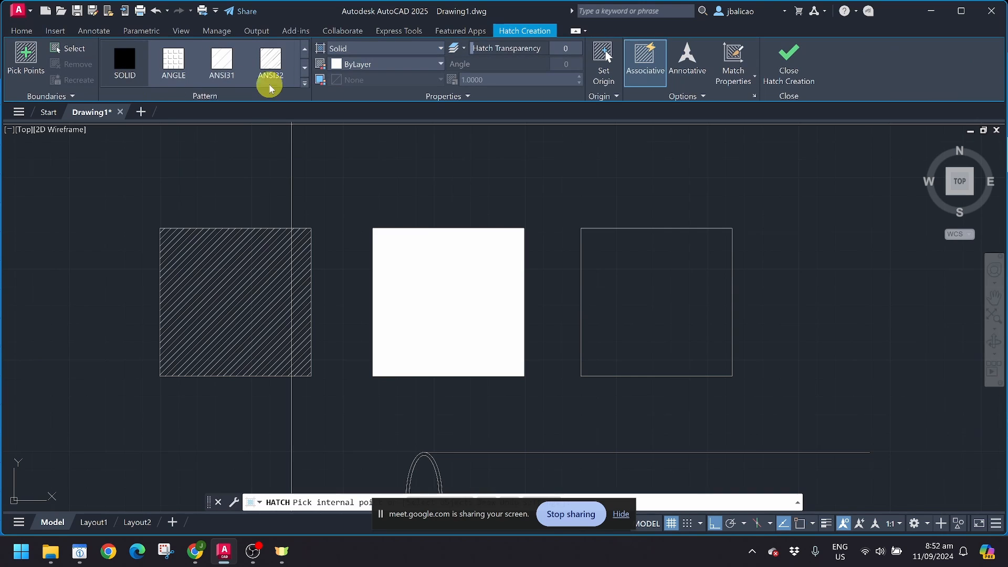
{"action": "key", "text": "Escape"}
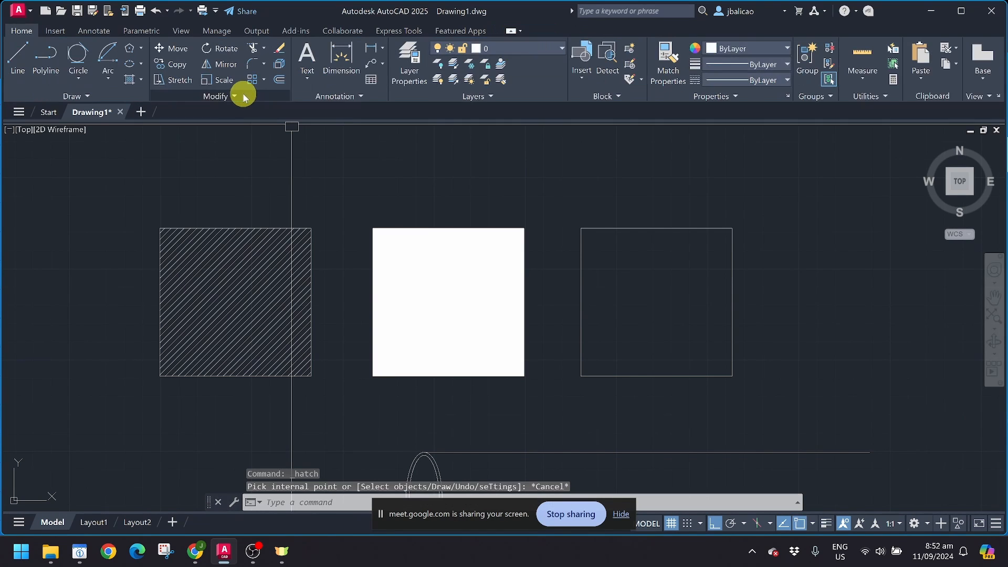
{"action": "left_click", "coordinate": [130, 79]}
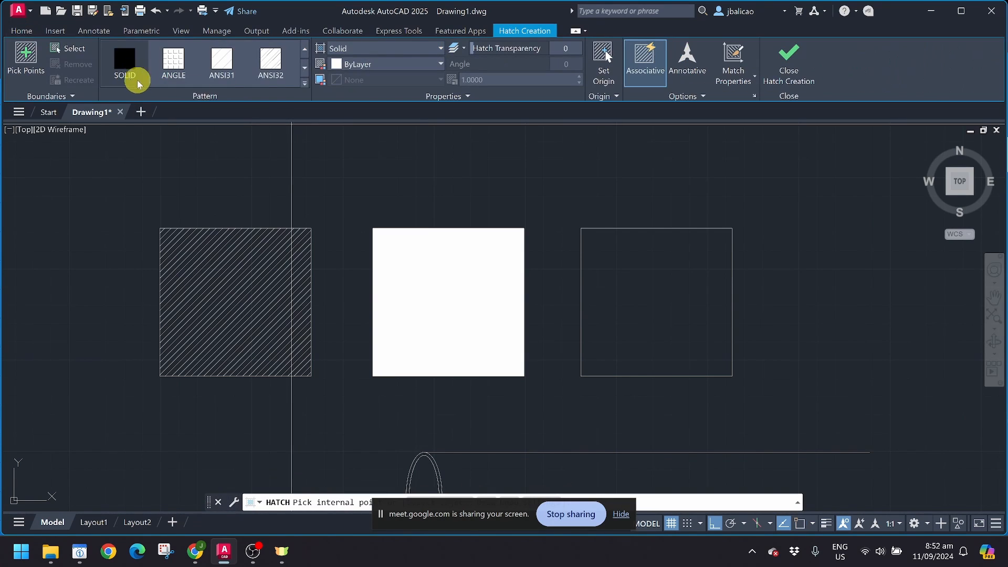
{"action": "left_click", "coordinate": [304, 83]}
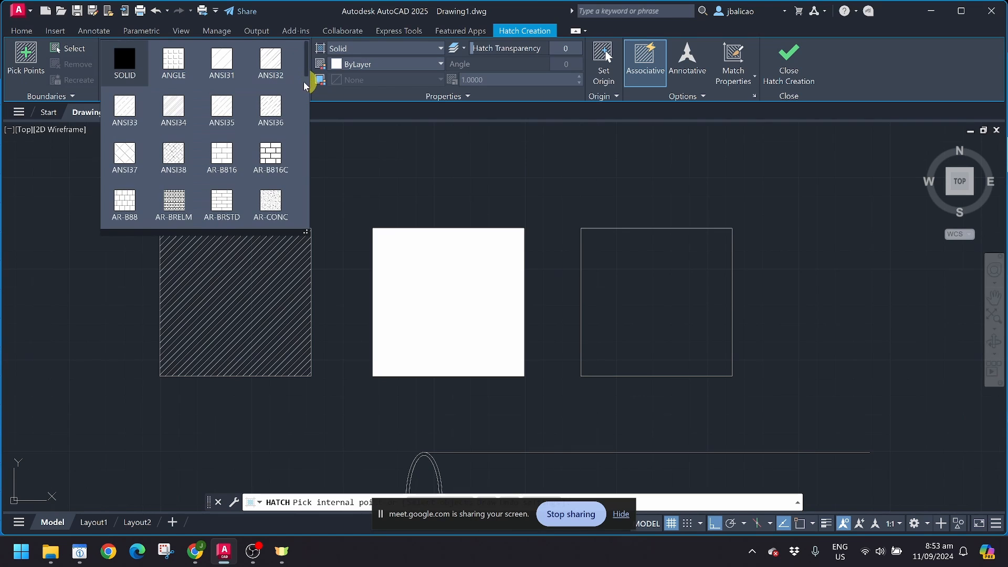
{"action": "mouse_move", "coordinate": [307, 74]}
{"action": "left_mouse_down"}
{"action": "mouse_move", "coordinate": [308, 124]}
{"action": "mouse_move", "coordinate": [297, 140]}
{"action": "left_mouse_up"}
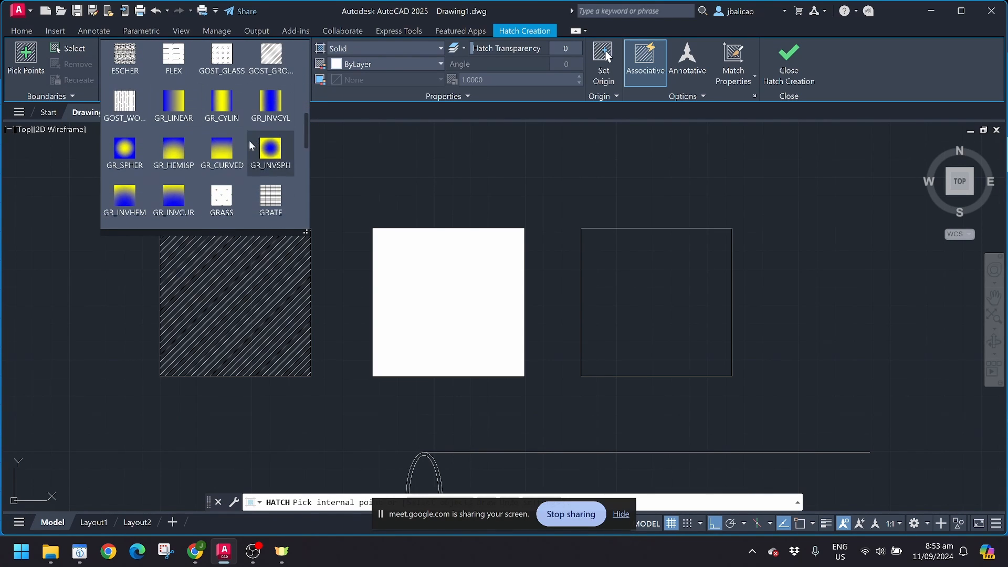
{"action": "left_click", "coordinate": [346, 166]}
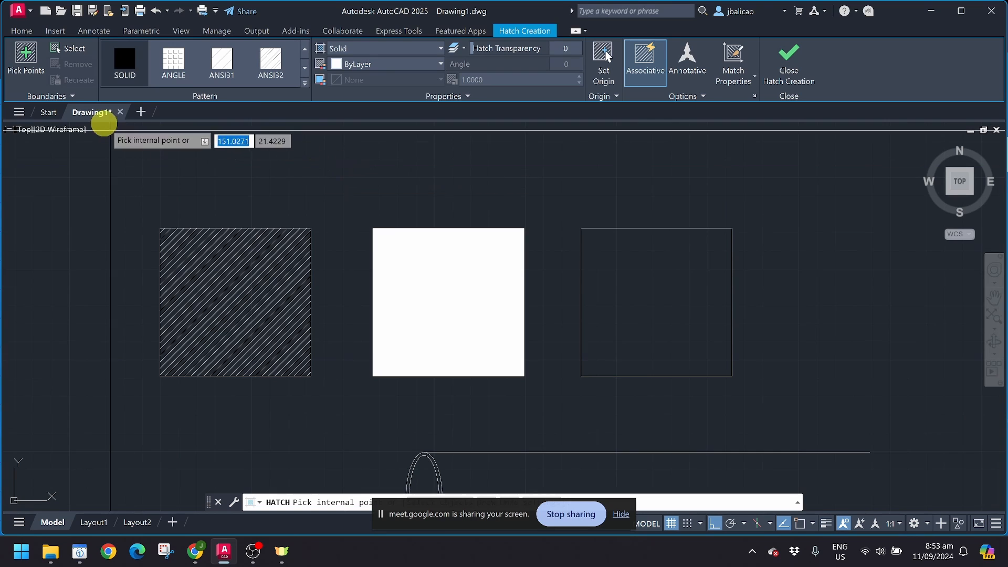
{"action": "key", "text": "Escape"}
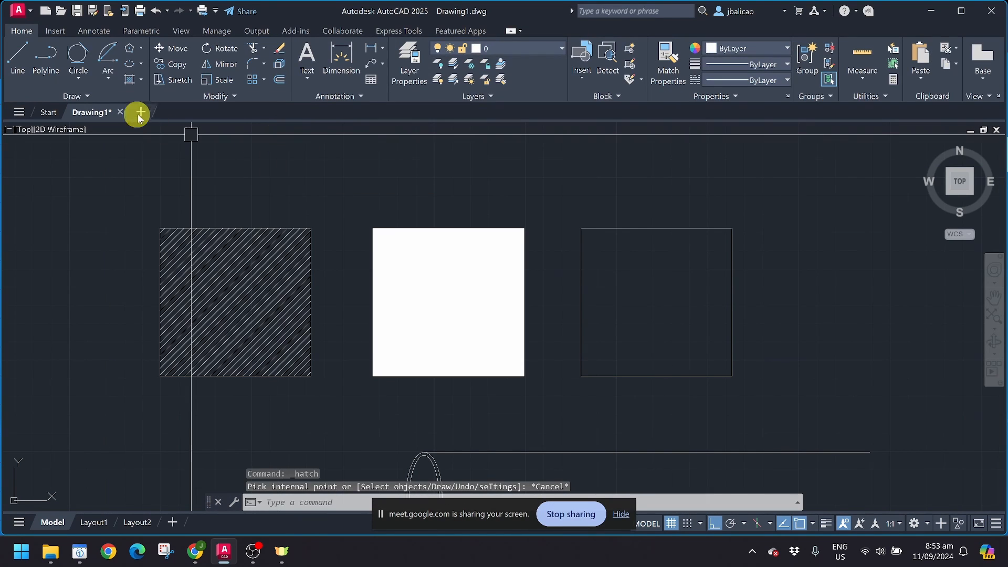
Step: Apply a Gradient fill inside the right square, dismissing the boundary error on the way
{"action": "left_click", "coordinate": [138, 82]}
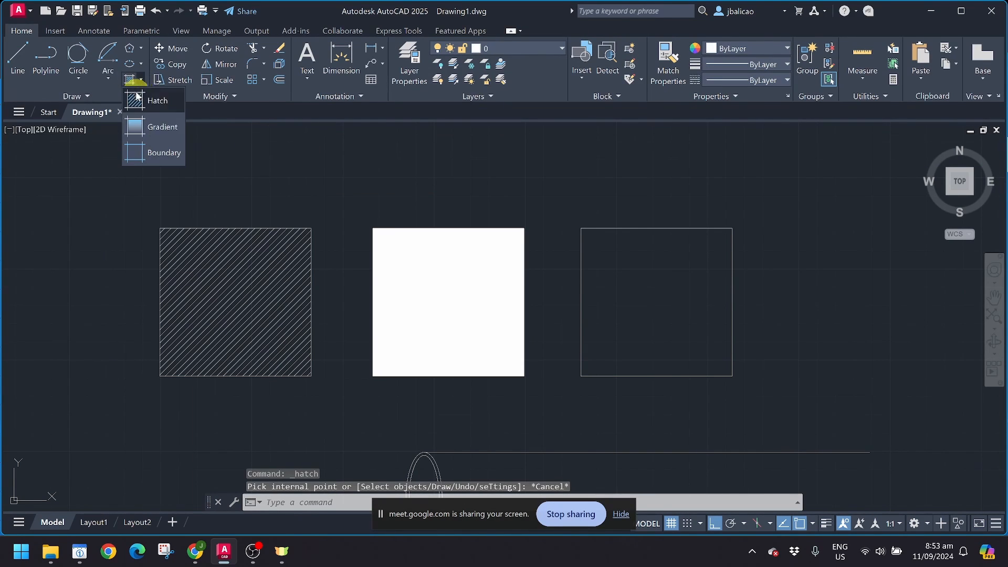
{"action": "left_click", "coordinate": [154, 132]}
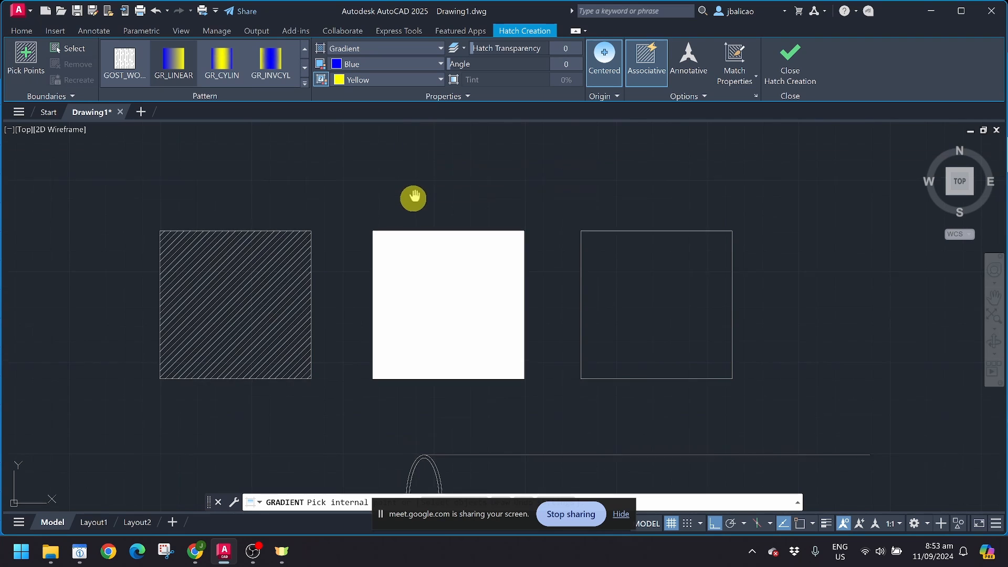
{"action": "middle_click_drag", "start_coordinate": [414, 198], "coordinate": [198, 174]}
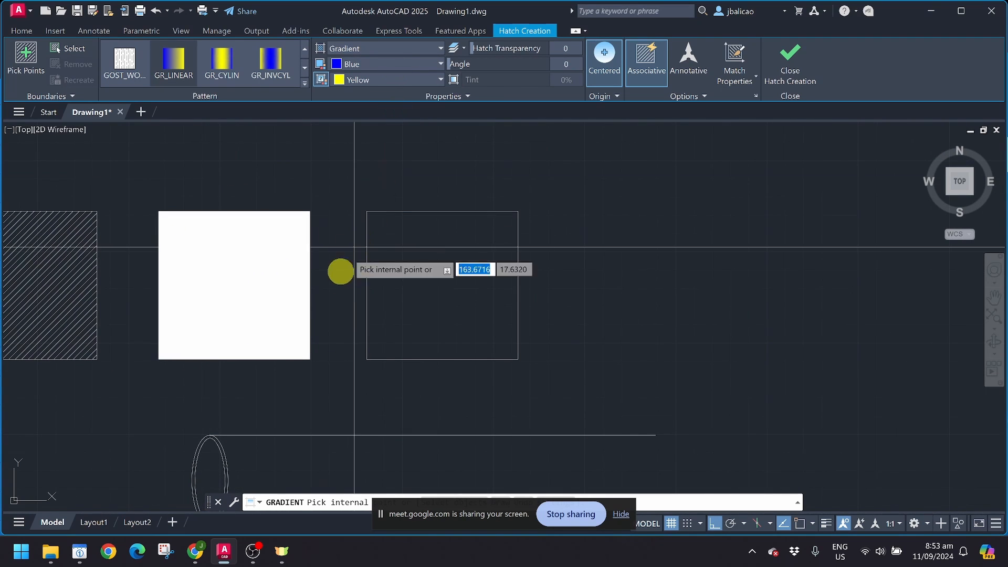
{"action": "left_click", "coordinate": [364, 284]}
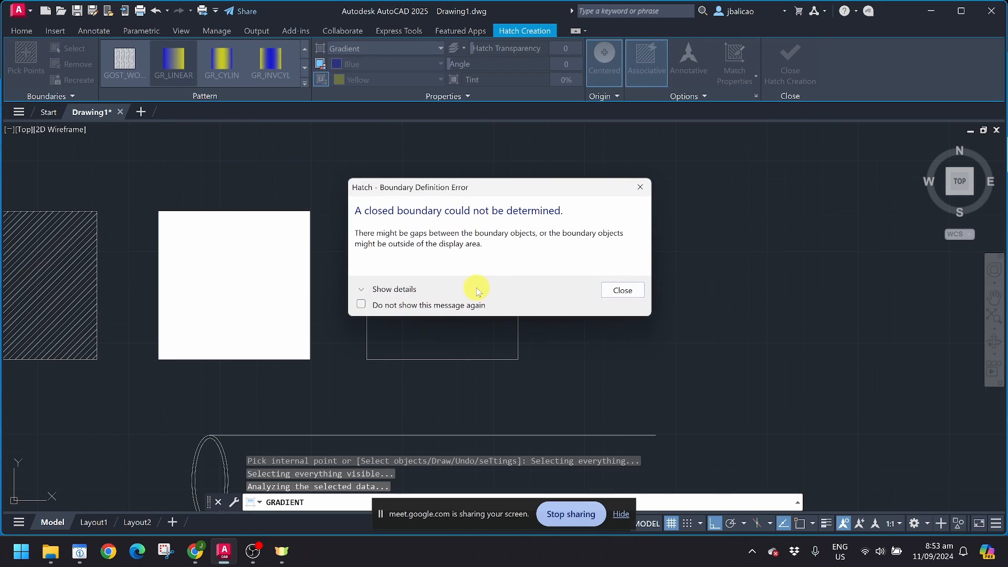
{"action": "left_click", "coordinate": [623, 291]}
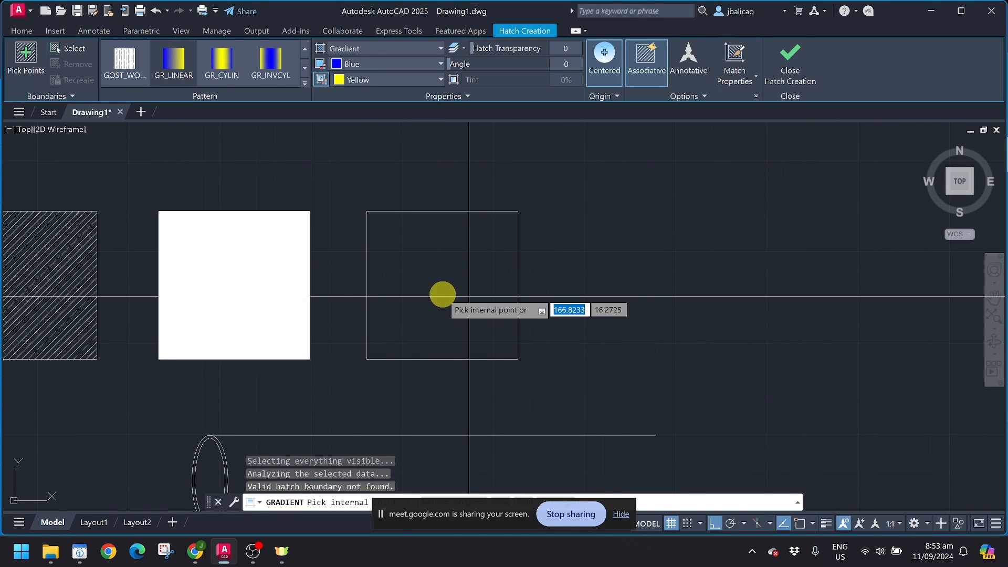
{"action": "left_click", "coordinate": [438, 276]}
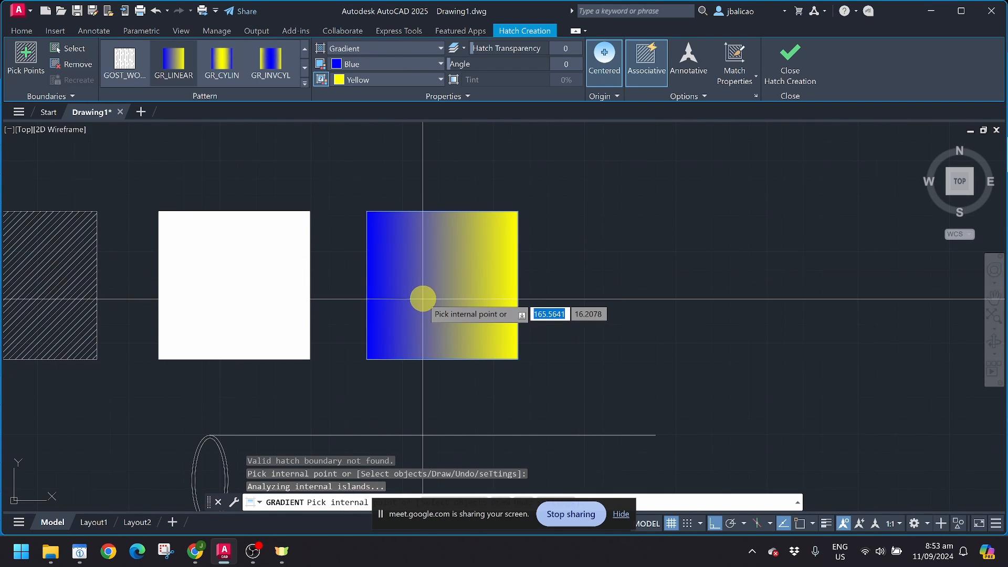
Step: Toggle the gradient's Centered option off and back on
{"action": "left_click", "coordinate": [605, 70]}
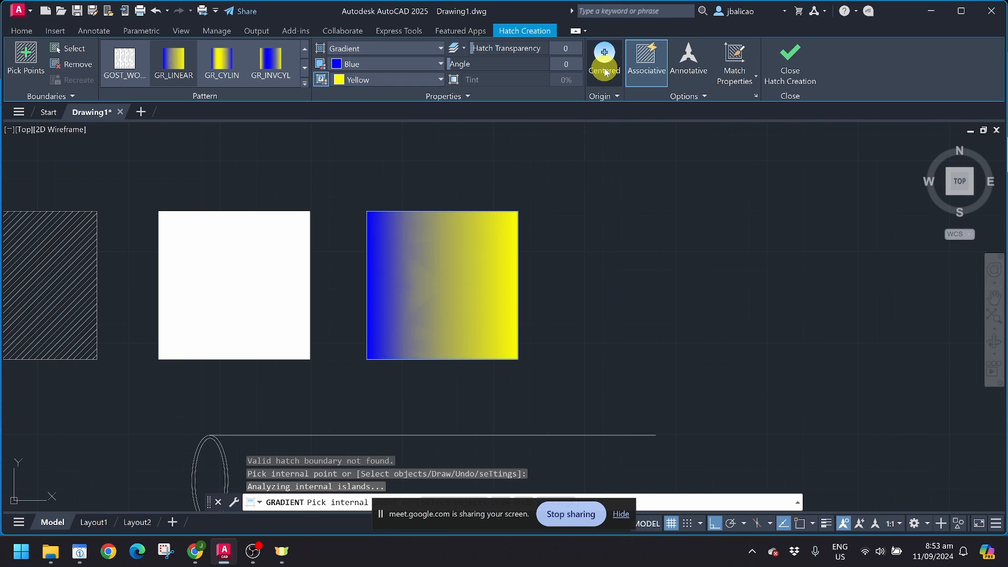
{"action": "left_click", "coordinate": [605, 71]}
{"action": "left_click", "coordinate": [605, 71]}
{"action": "left_click", "coordinate": [606, 69]}
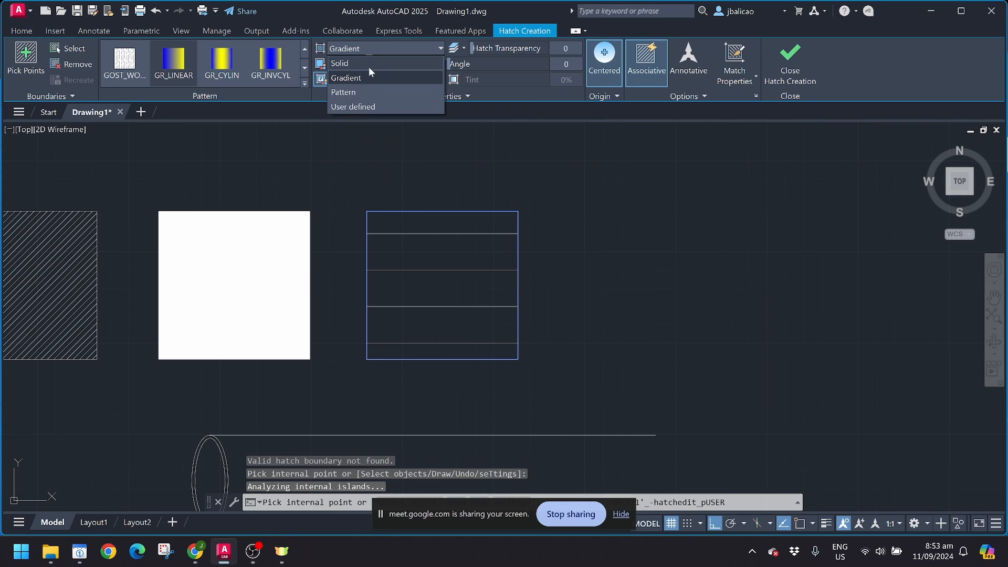
Step: Try the fill type, background colour and hatch colour options for the right square's fill
{"action": "left_click", "coordinate": [357, 97]}
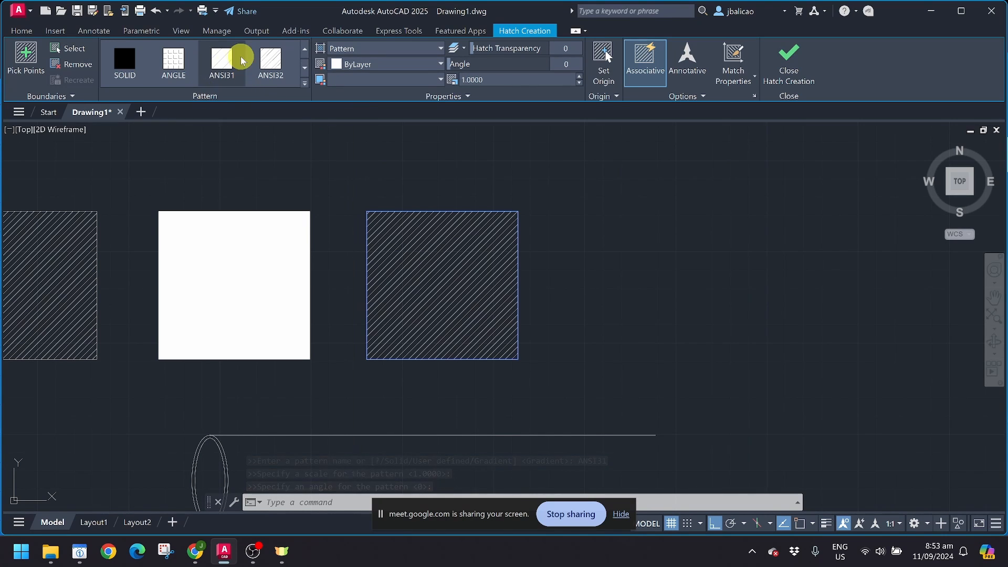
{"action": "left_click", "coordinate": [375, 48]}
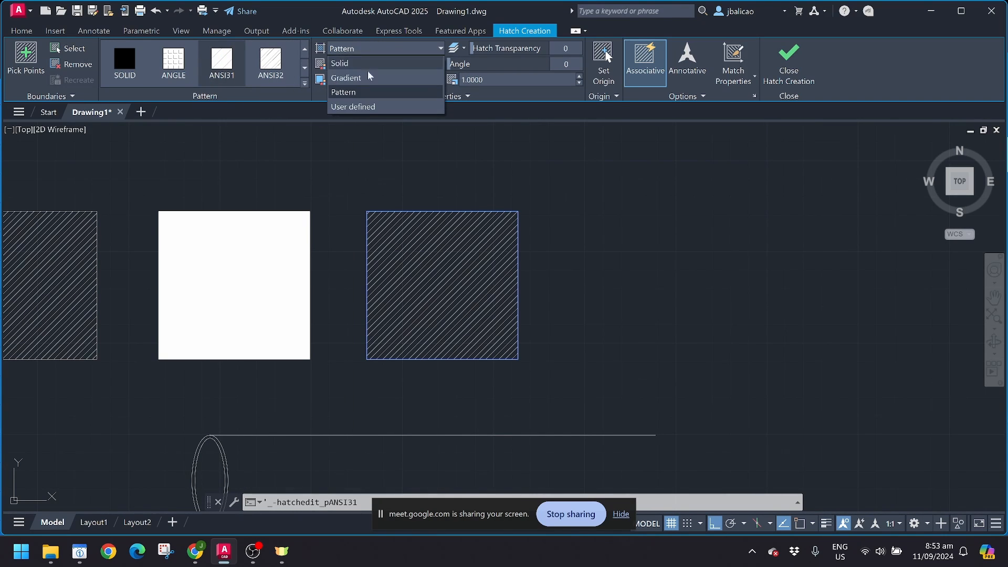
{"action": "left_click", "coordinate": [367, 108]}
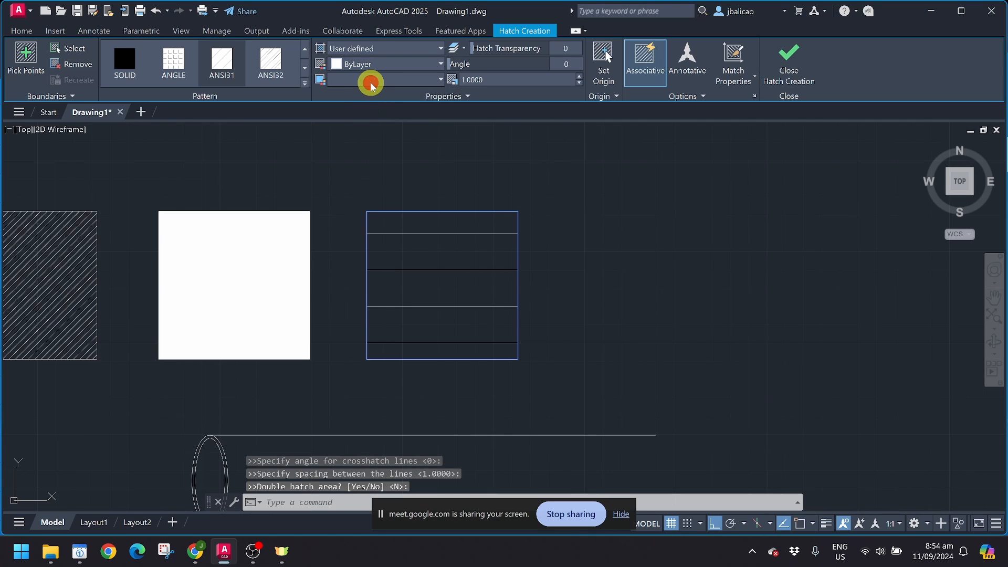
{"action": "left_click", "coordinate": [371, 84]}
{"action": "left_click", "coordinate": [371, 84]}
{"action": "left_click", "coordinate": [379, 52]}
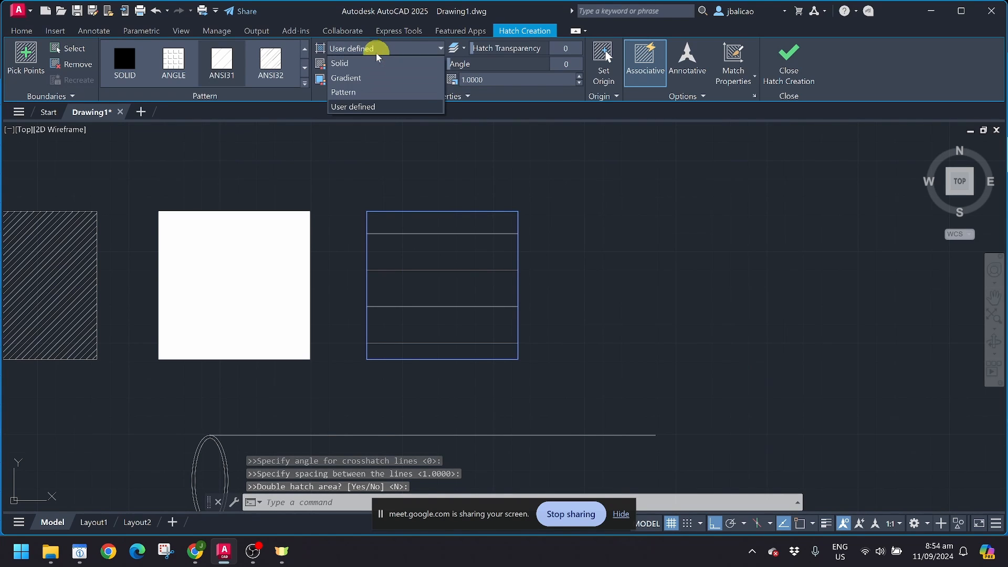
{"action": "left_click", "coordinate": [368, 93]}
{"action": "left_click", "coordinate": [367, 79]}
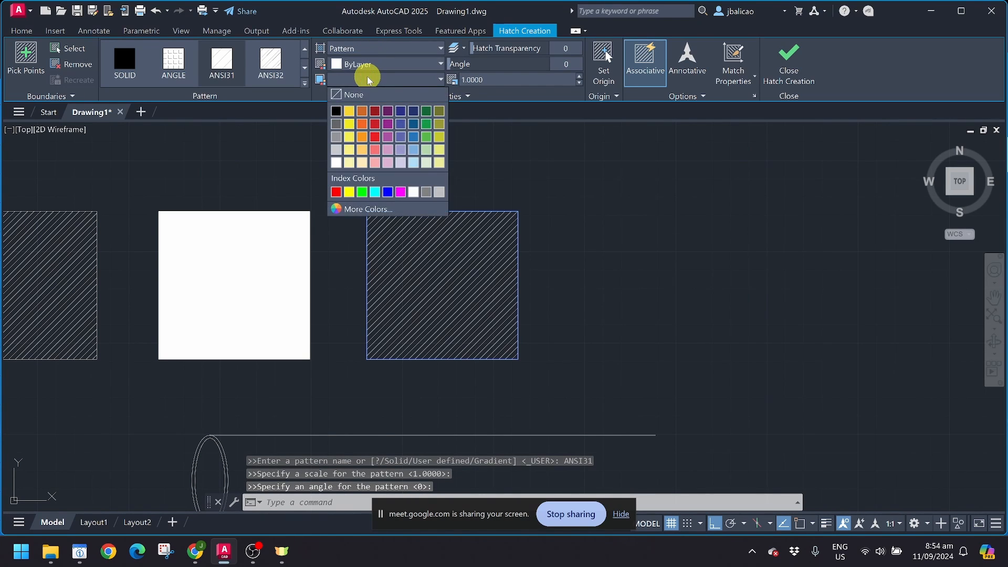
{"action": "left_click", "coordinate": [368, 79]}
{"action": "left_click", "coordinate": [370, 64]}
{"action": "left_click", "coordinate": [370, 64]}
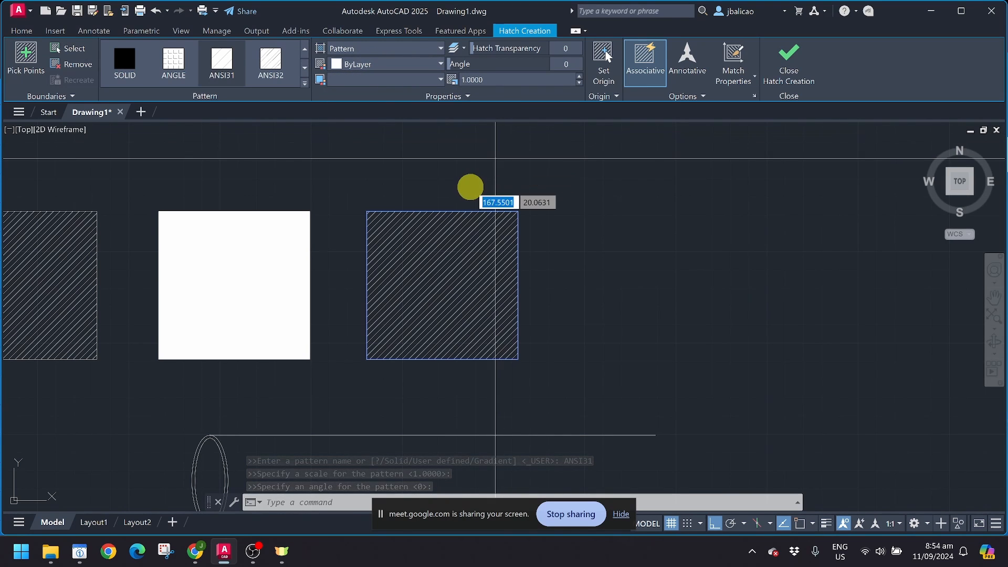
{"action": "key", "text": "Escape"}
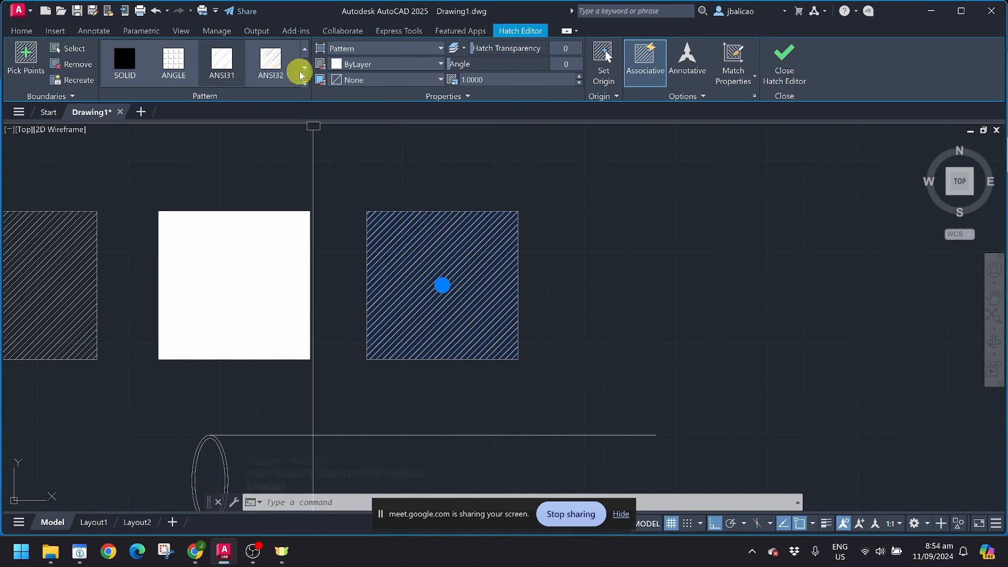
Step: Give the right square a GR_LINEAR blue-to-yellow gradient fill
{"action": "left_click", "coordinate": [304, 83]}
{"action": "scroll", "coordinate": [288, 131], "scroll_direction": "down", "scroll_amount": 3}
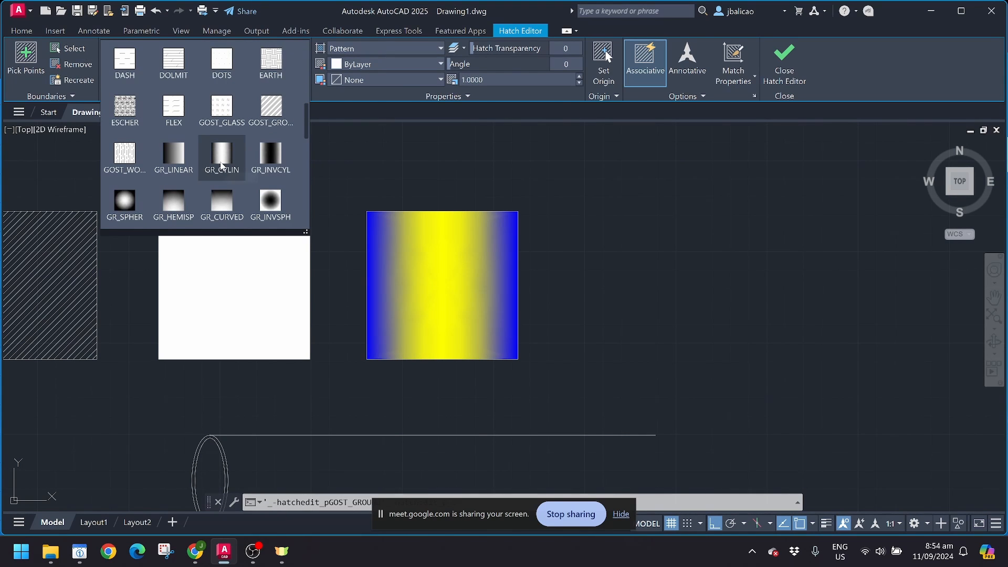
{"action": "left_click", "coordinate": [176, 157]}
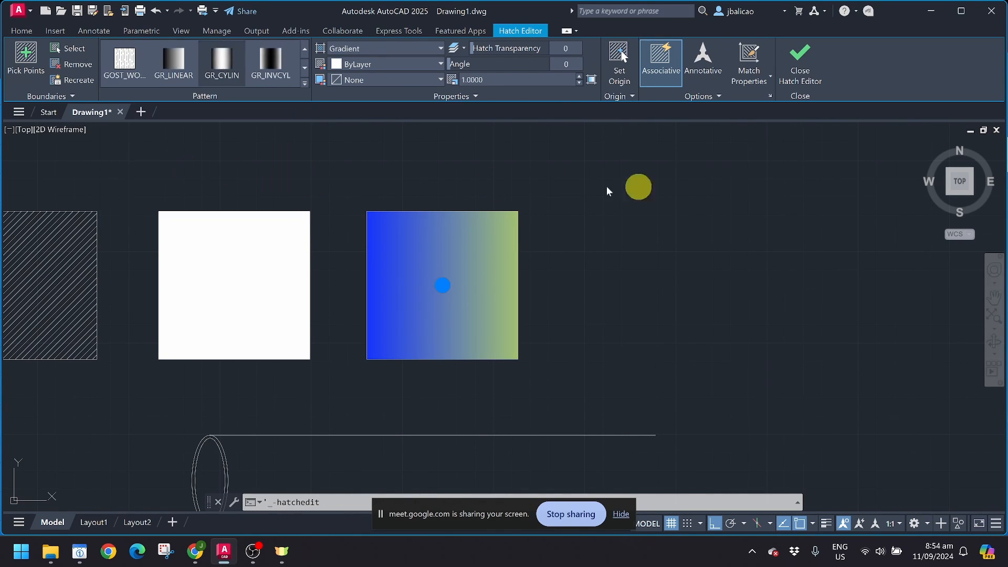
{"action": "key", "text": "Escape"}
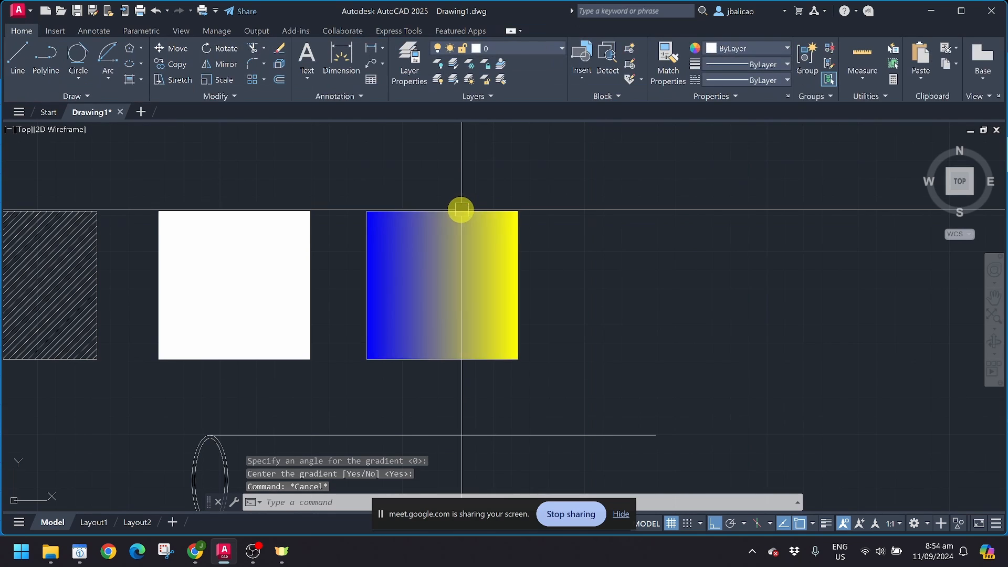
{"action": "left_click", "coordinate": [462, 210]}
{"action": "type", "text": "co"}
{"action": "key", "text": "Return"}
Step: Copy the square outline to the right of the gradient square
{"action": "left_click", "coordinate": [467, 286]}
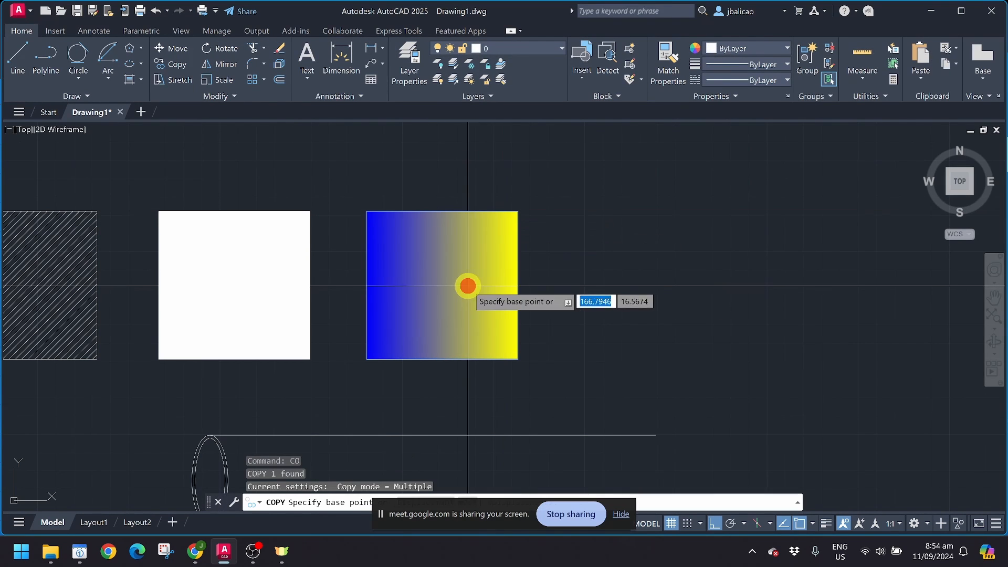
{"action": "left_click", "coordinate": [680, 284]}
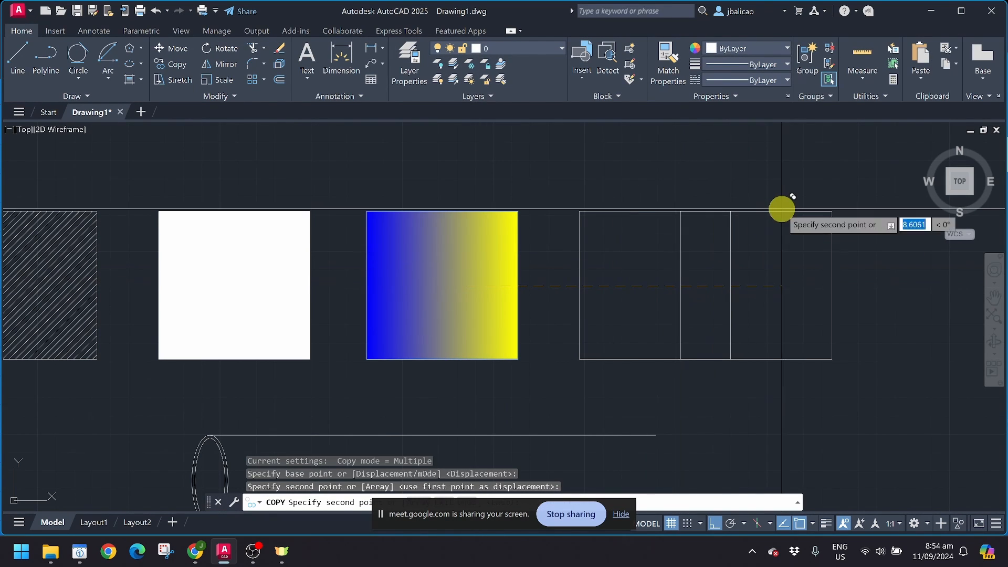
{"action": "key", "text": "Escape"}
{"action": "middle_click_drag", "start_coordinate": [773, 211], "coordinate": [545, 211]}
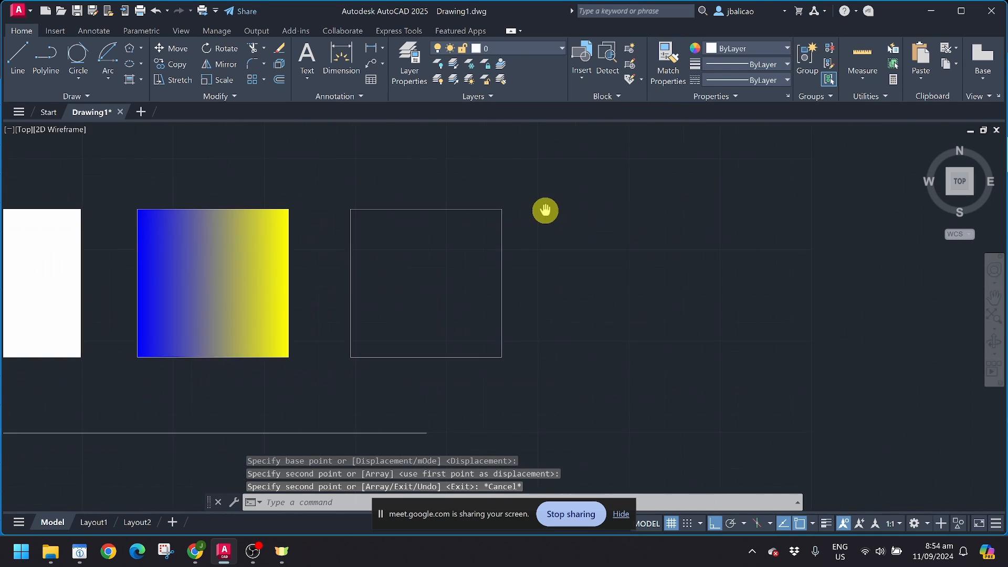
{"action": "scroll", "coordinate": [544, 212], "scroll_direction": "down", "scroll_amount": 2}
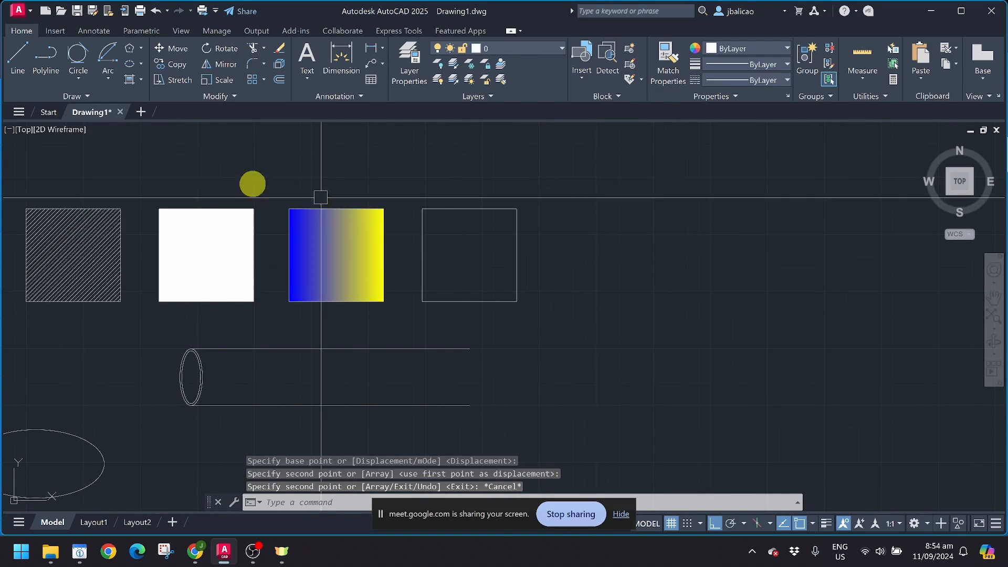
Step: Create a boundary polyline inside the new empty square with the Boundary tool
{"action": "left_click", "coordinate": [140, 80]}
{"action": "left_click", "coordinate": [148, 149]}
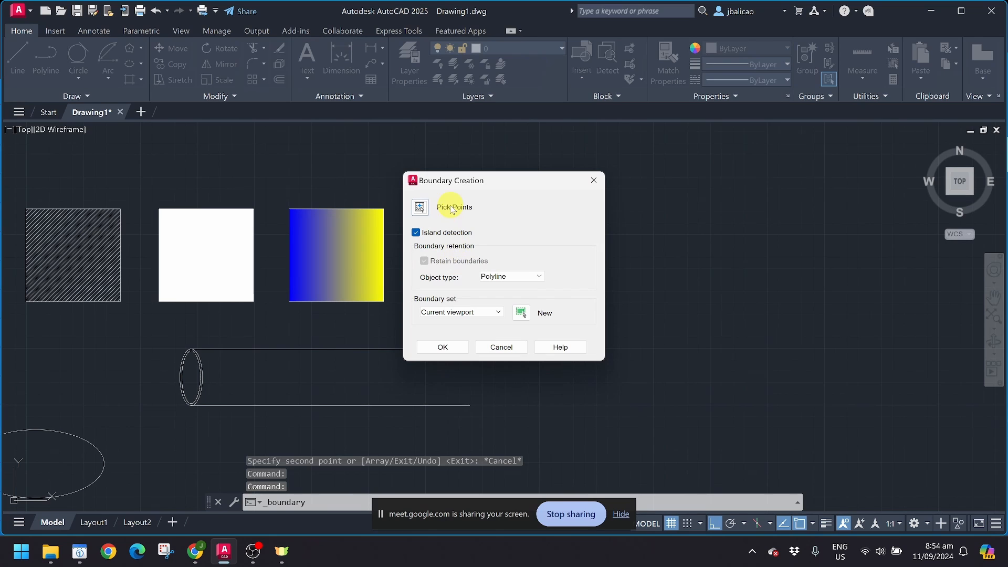
{"action": "left_click", "coordinate": [443, 347]}
{"action": "left_click", "coordinate": [460, 265]}
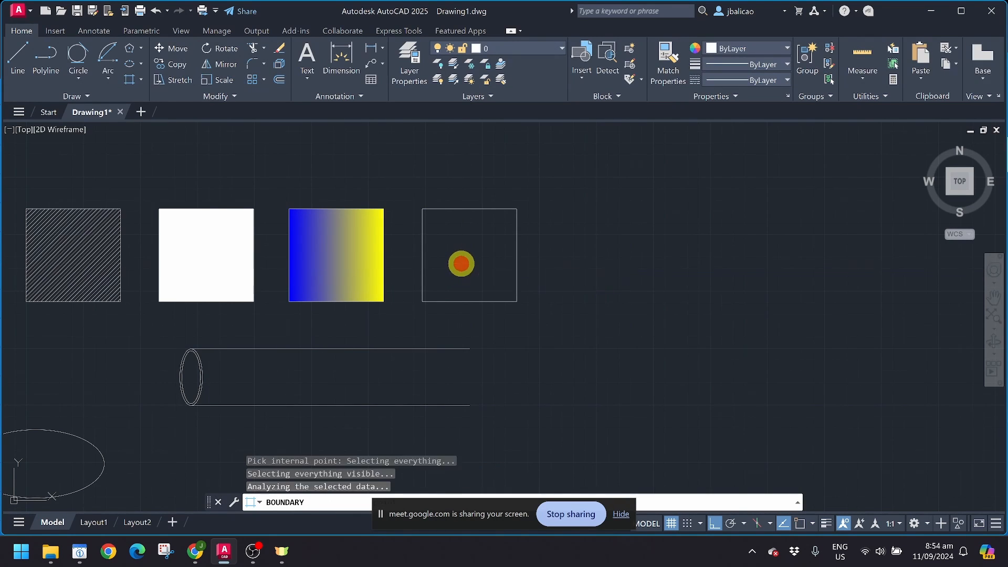
{"action": "key", "text": "Return"}
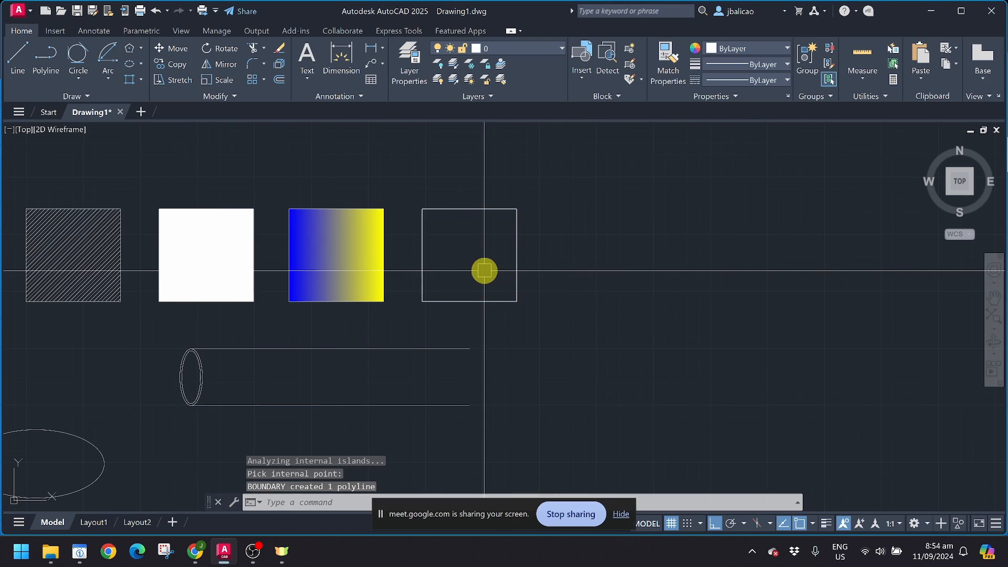
{"action": "scroll", "coordinate": [482, 271], "scroll_direction": "up", "scroll_amount": 4}
{"action": "left_click", "coordinate": [595, 273]}
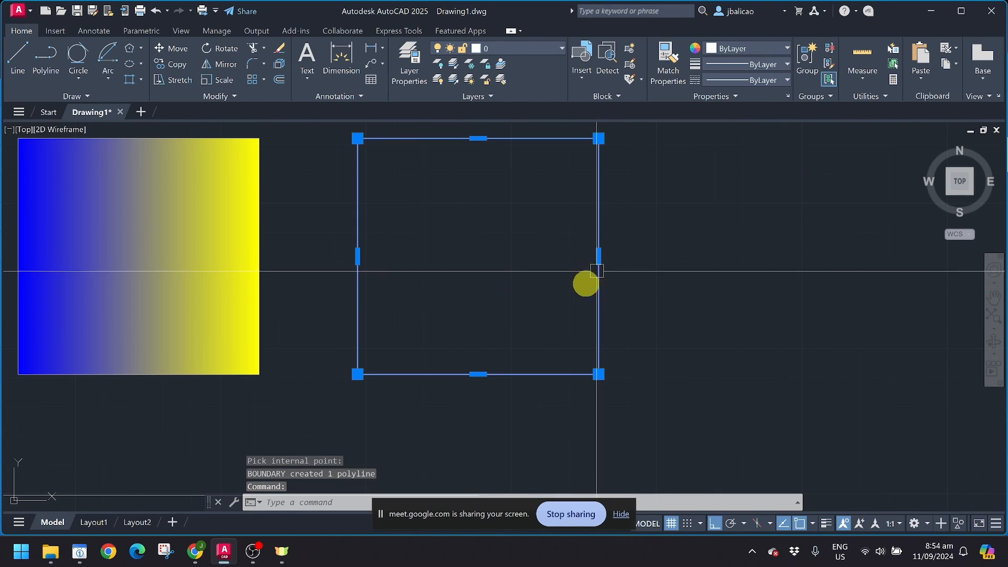
{"action": "scroll", "coordinate": [578, 290], "scroll_direction": "down", "scroll_amount": 2}
{"action": "key", "text": "Escape"}
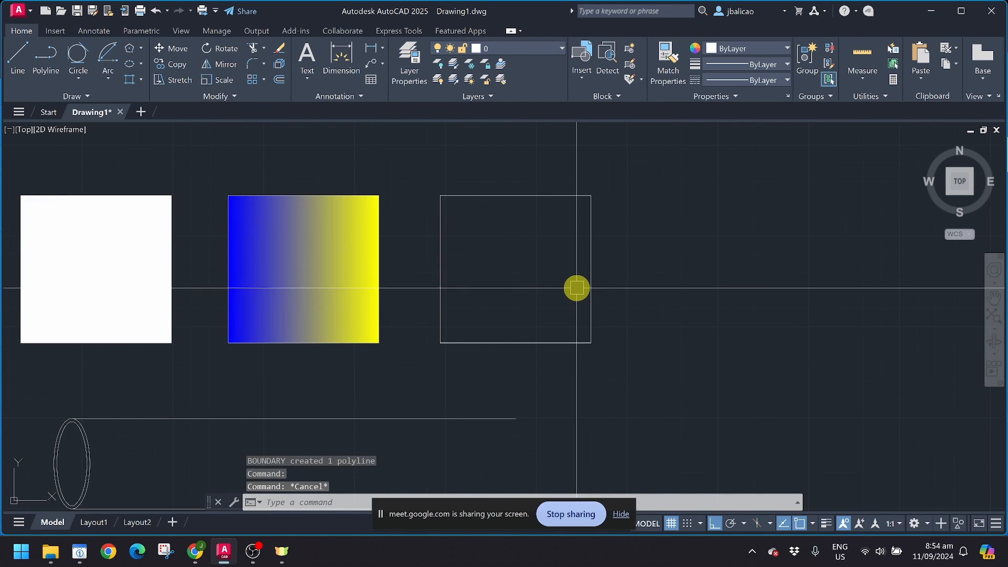
Step: Cancel a second Boundary attempt and select the empty square's outline
{"action": "left_click", "coordinate": [132, 80]}
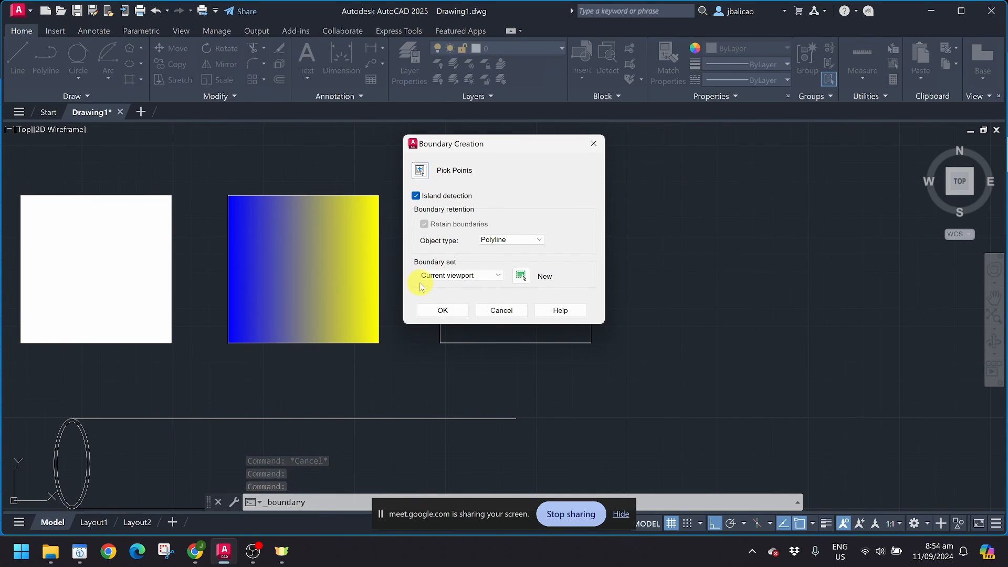
{"action": "key", "text": "Escape"}
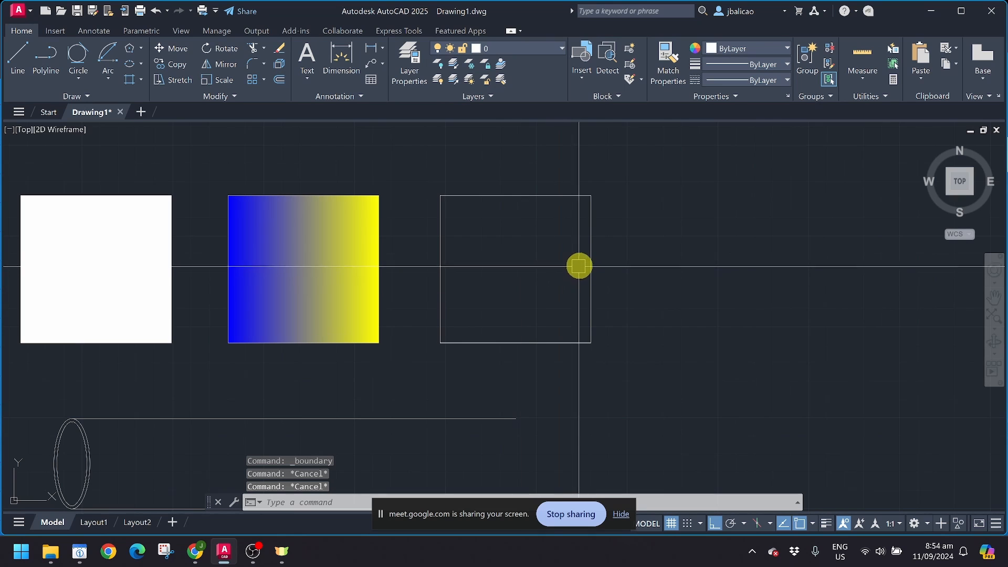
{"action": "left_click", "coordinate": [585, 258]}
{"action": "scroll", "coordinate": [443, 292], "scroll_direction": "down", "scroll_amount": 2}
{"action": "middle_click_drag", "start_coordinate": [443, 293], "coordinate": [363, 293]}
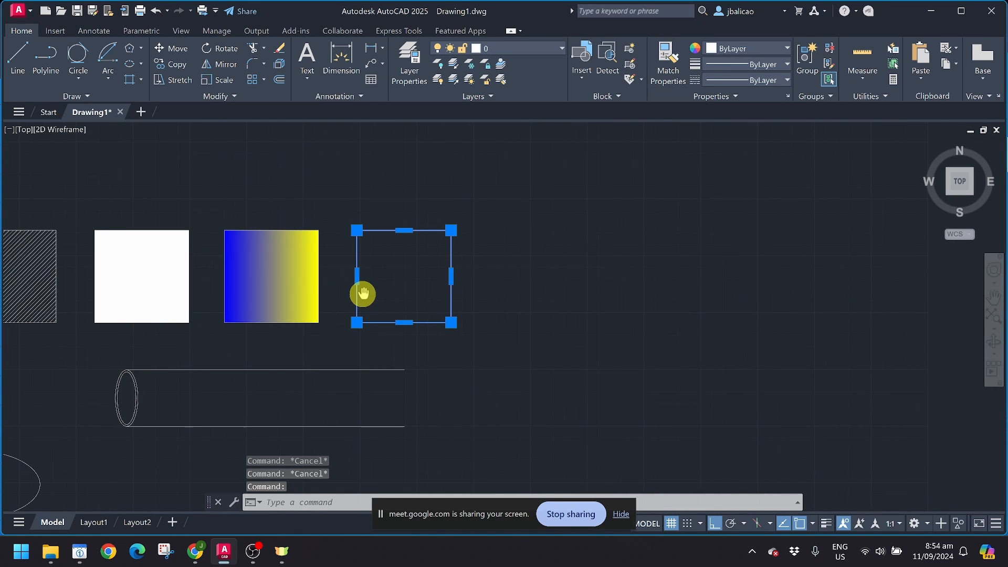
Step: Move the selected outline to the right of the empty square
{"action": "left_click", "coordinate": [171, 50]}
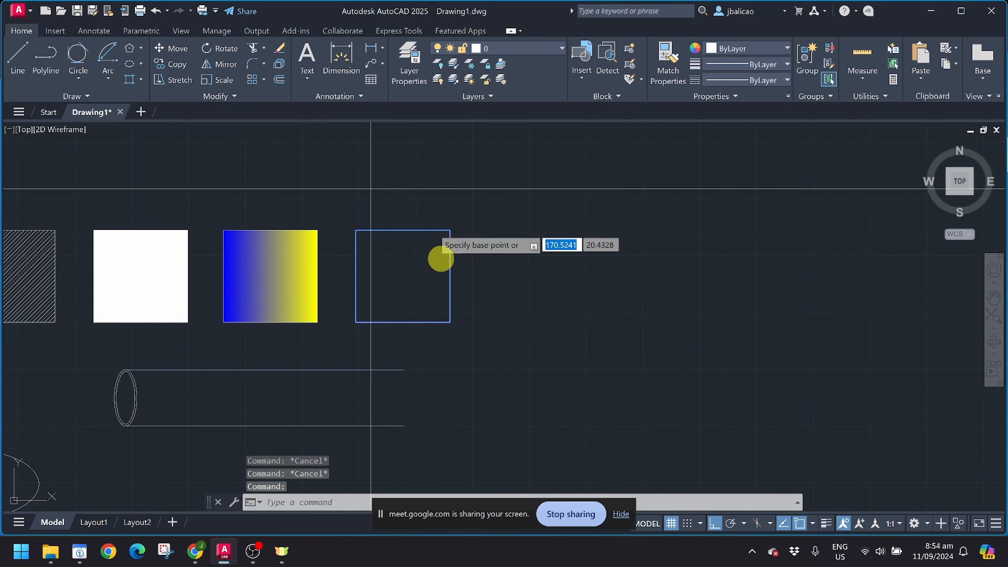
{"action": "left_click", "coordinate": [411, 273]}
{"action": "left_click", "coordinate": [543, 284]}
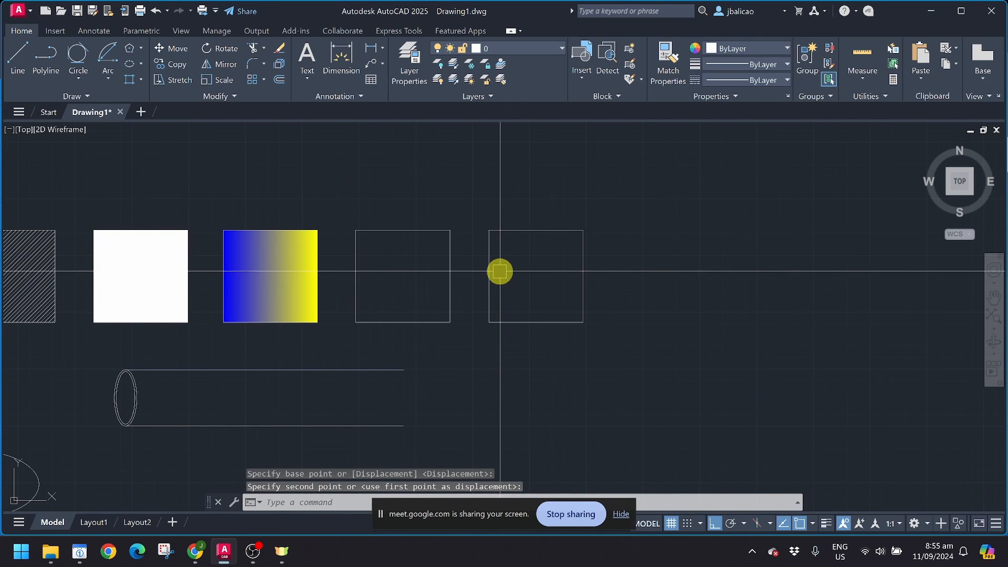
Step: Trace another boundary polyline inside the rightmost empty square
{"action": "left_click", "coordinate": [126, 82]}
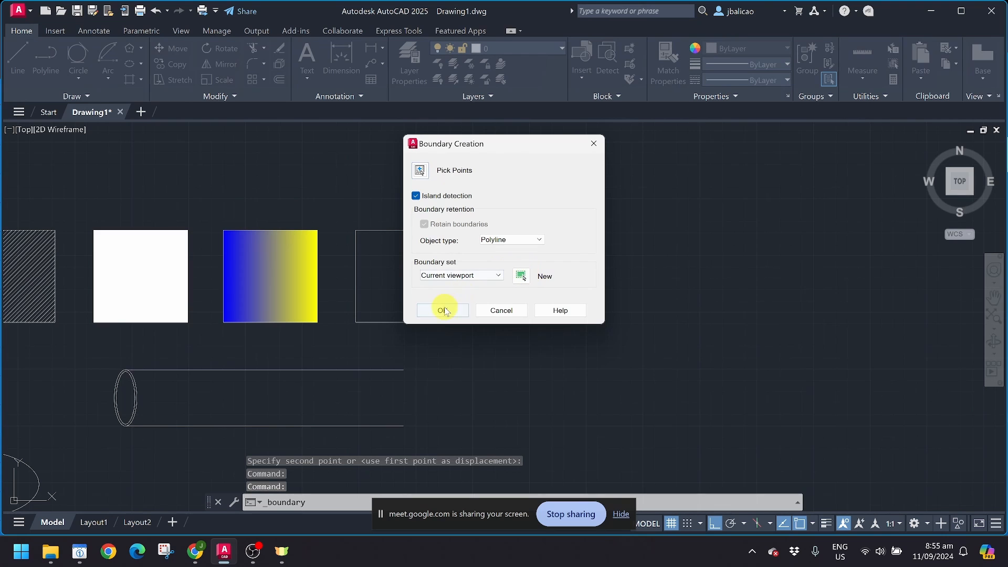
{"action": "left_click", "coordinate": [442, 311]}
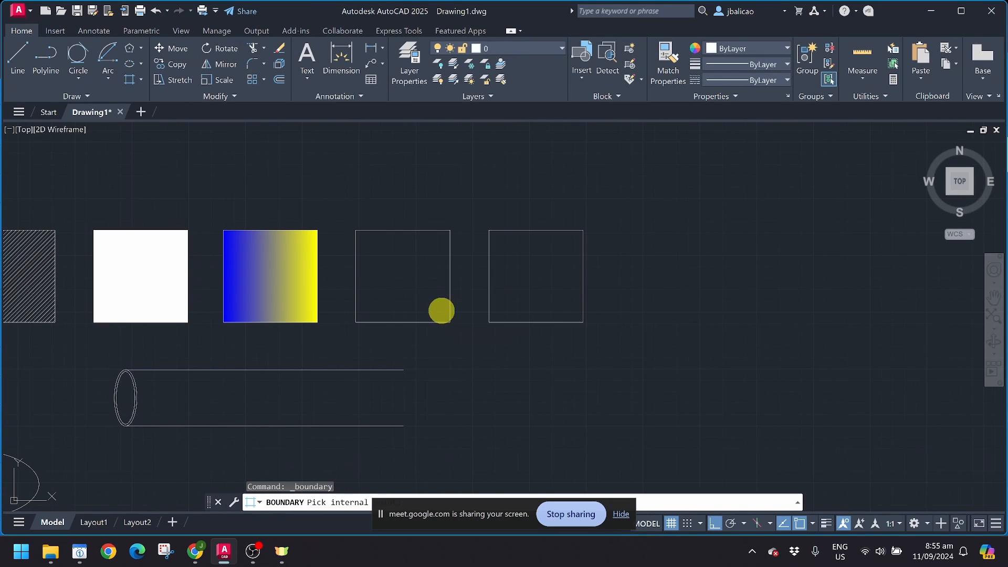
{"action": "left_click", "coordinate": [539, 267]}
{"action": "key", "text": "Return"}
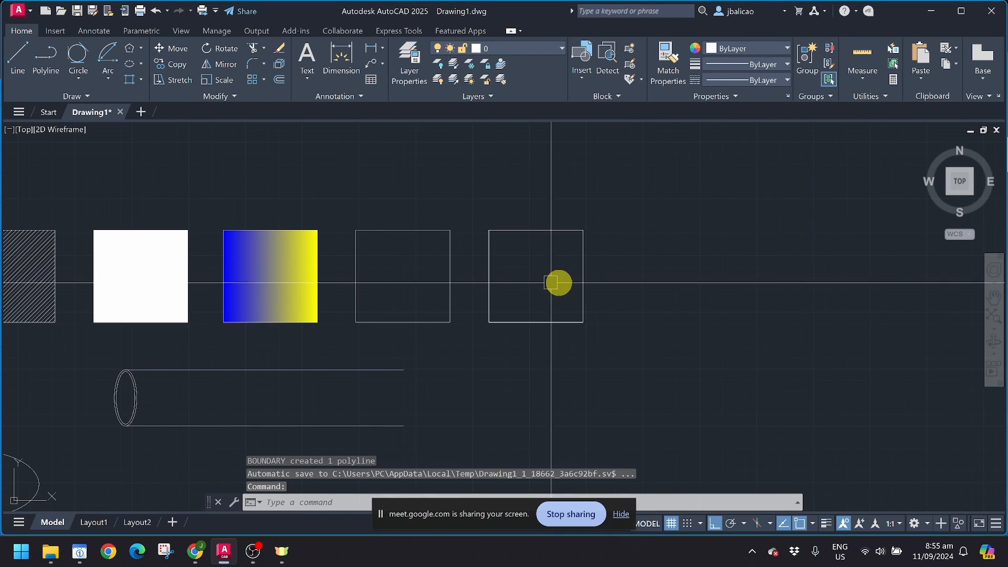
Step: Move the new boundary polyline further right to extend the row of outline squares
{"action": "left_click", "coordinate": [579, 277]}
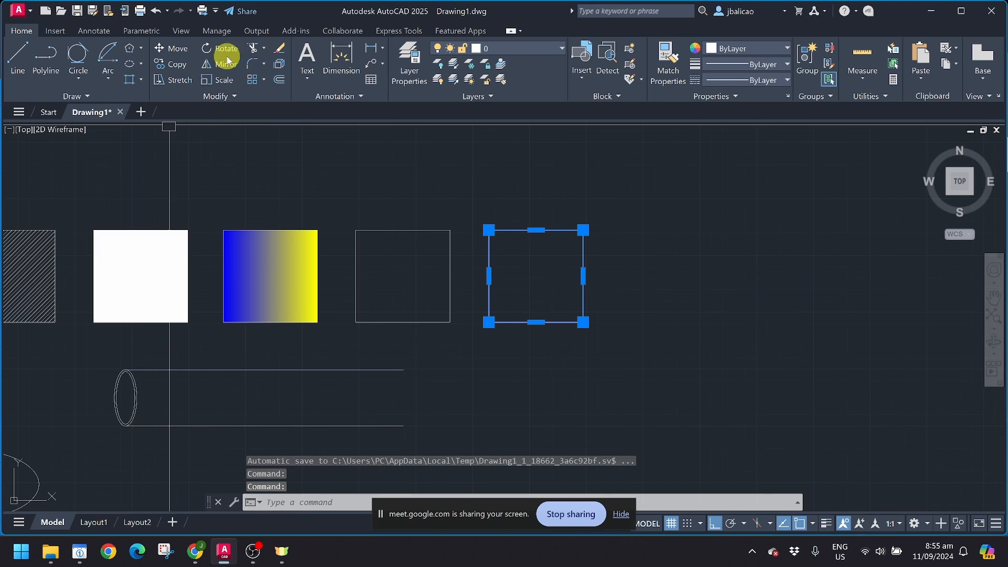
{"action": "left_click", "coordinate": [176, 50]}
{"action": "left_click", "coordinate": [554, 274]}
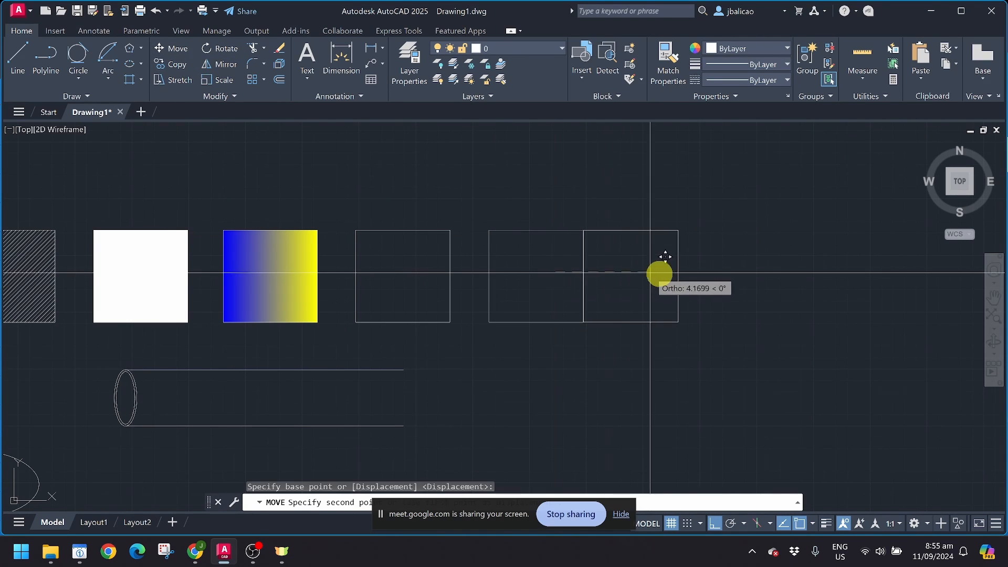
{"action": "left_click", "coordinate": [690, 275]}
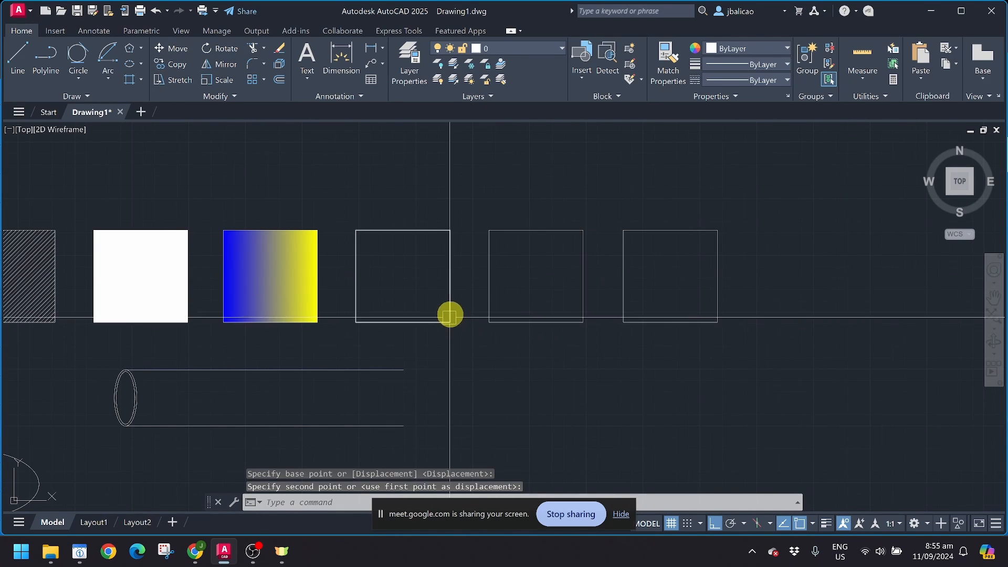
{"action": "mouse_move", "coordinate": [607, 298]}
{"action": "middle_mouse_down"}
{"action": "mouse_move", "coordinate": [571, 311]}
{"action": "mouse_move", "coordinate": [520, 303]}
{"action": "middle_mouse_up"}
{"action": "left_click", "coordinate": [492, 295]}
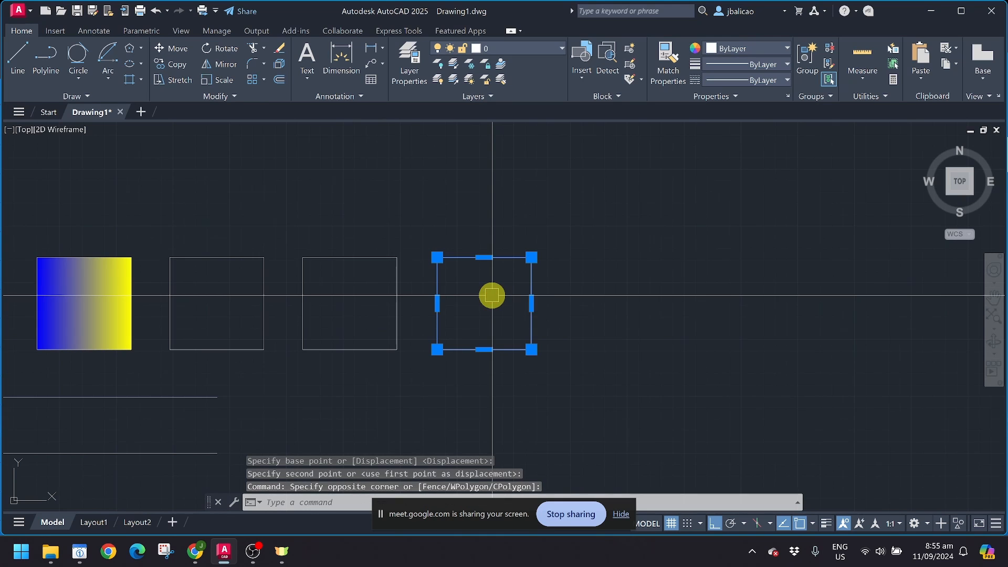
Step: Explode the rightmost square into separate lines and select its top, left and bottom edges
{"action": "left_click", "coordinate": [278, 67]}
{"action": "left_click", "coordinate": [480, 258]}
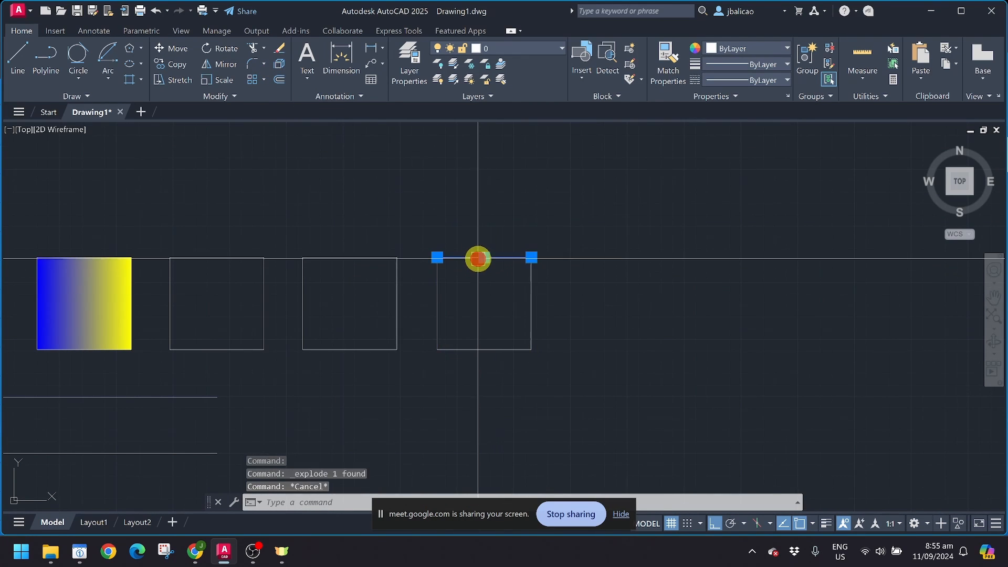
{"action": "left_click", "coordinate": [437, 299]}
{"action": "key", "text": "Escape"}
{"action": "left_click", "coordinate": [499, 348]}
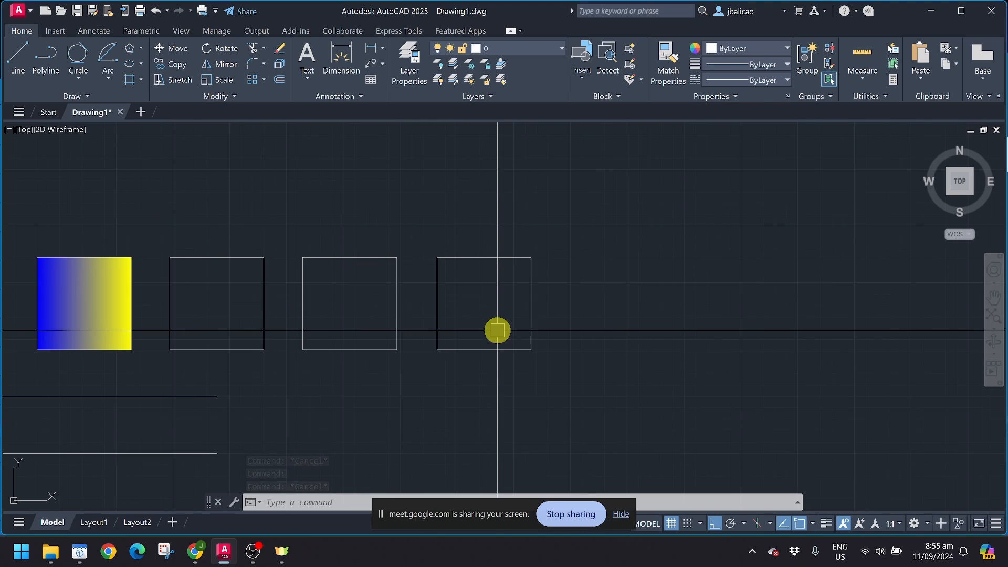
Step: Create a boundary polyline inside the rightmost square, then start and cancel moving it
{"action": "left_click", "coordinate": [129, 78]}
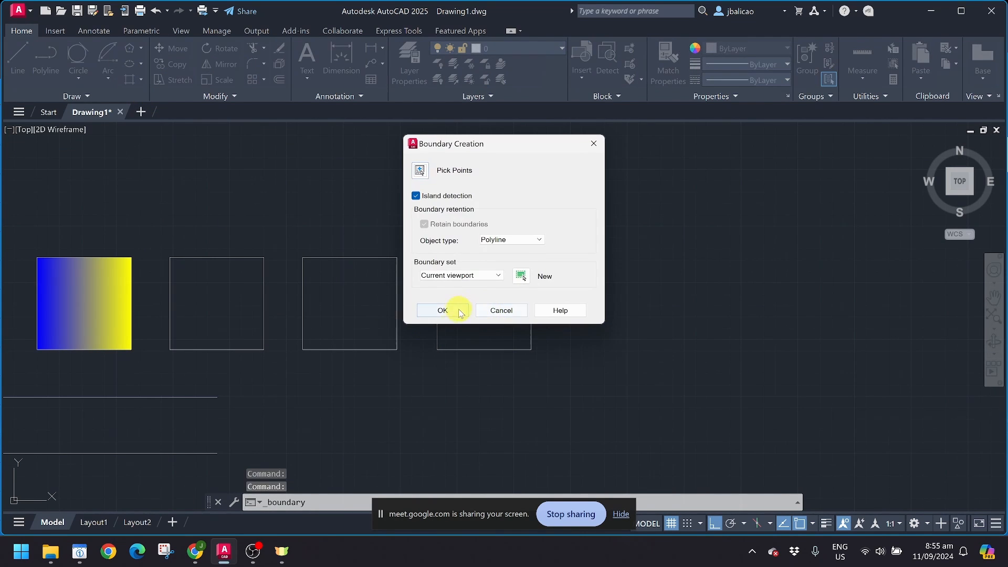
{"action": "left_click", "coordinate": [459, 312]}
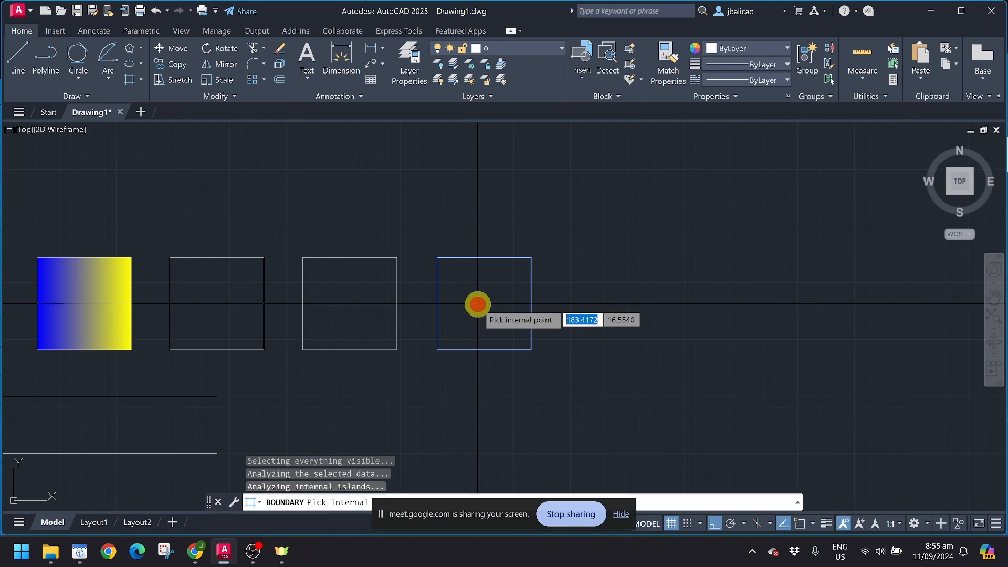
{"action": "key", "text": "Return"}
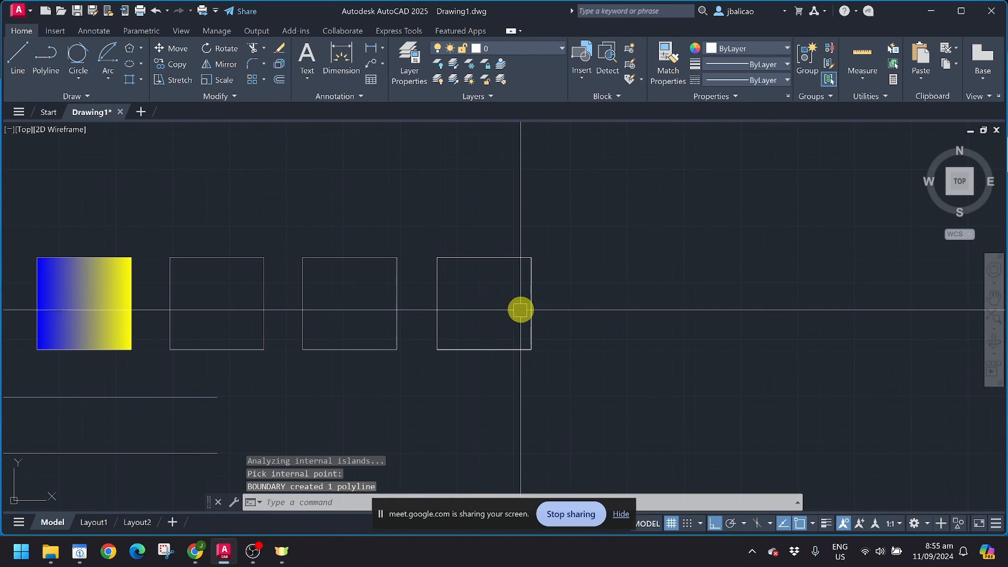
{"action": "left_click", "coordinate": [530, 307]}
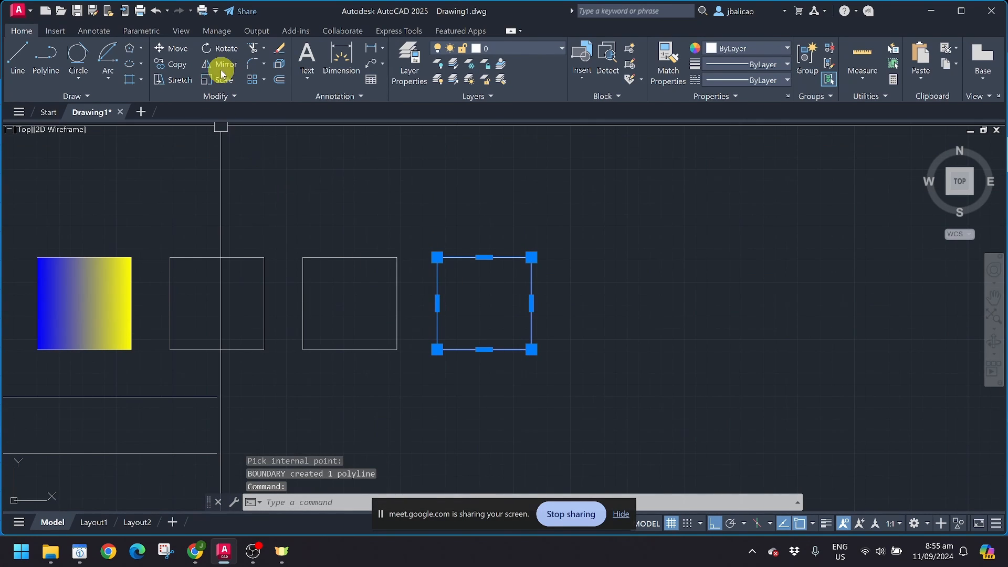
{"action": "left_click", "coordinate": [178, 51]}
{"action": "left_click", "coordinate": [493, 308]}
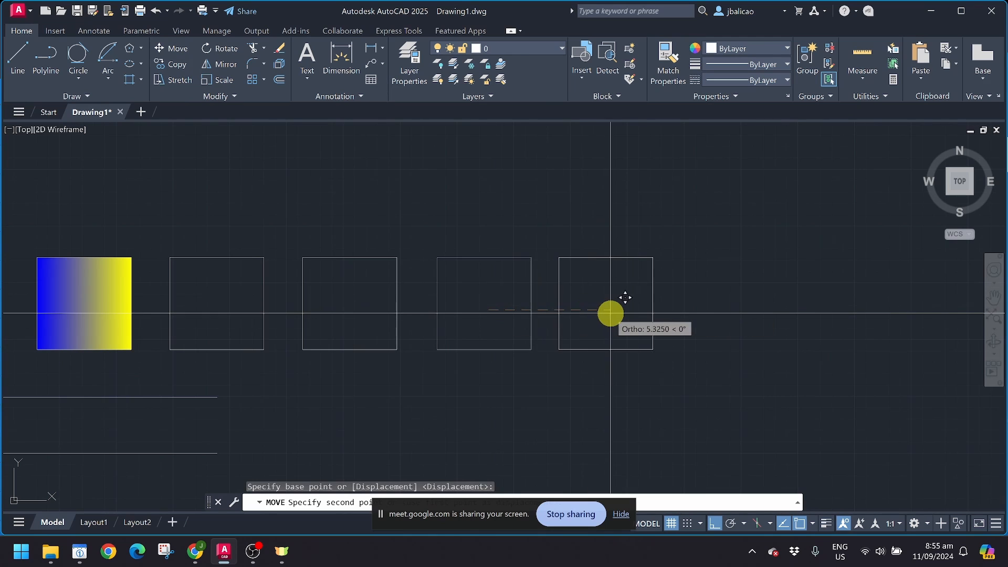
{"action": "key", "text": "Escape"}
{"action": "left_click", "coordinate": [559, 319]}
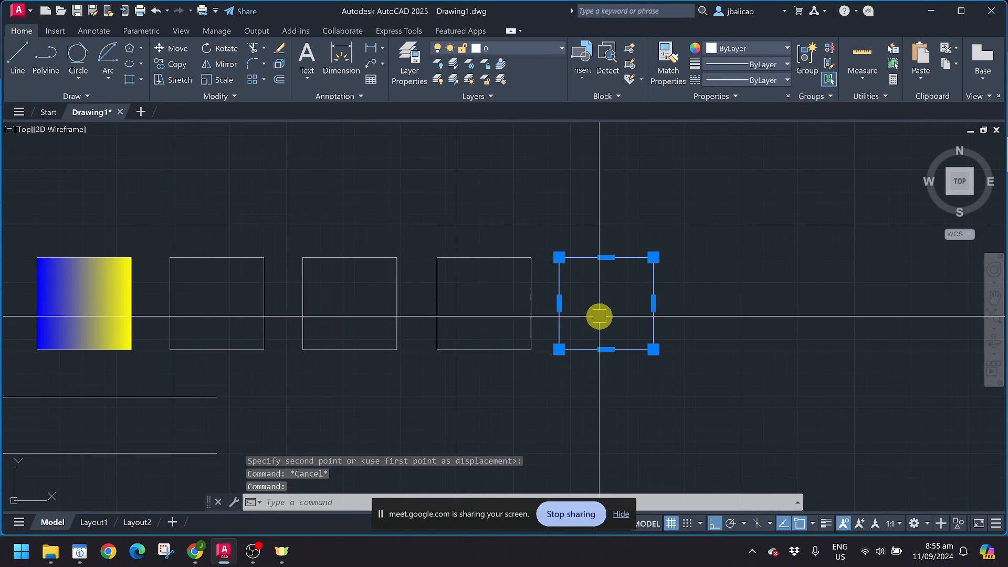
{"action": "key", "text": "Escape"}
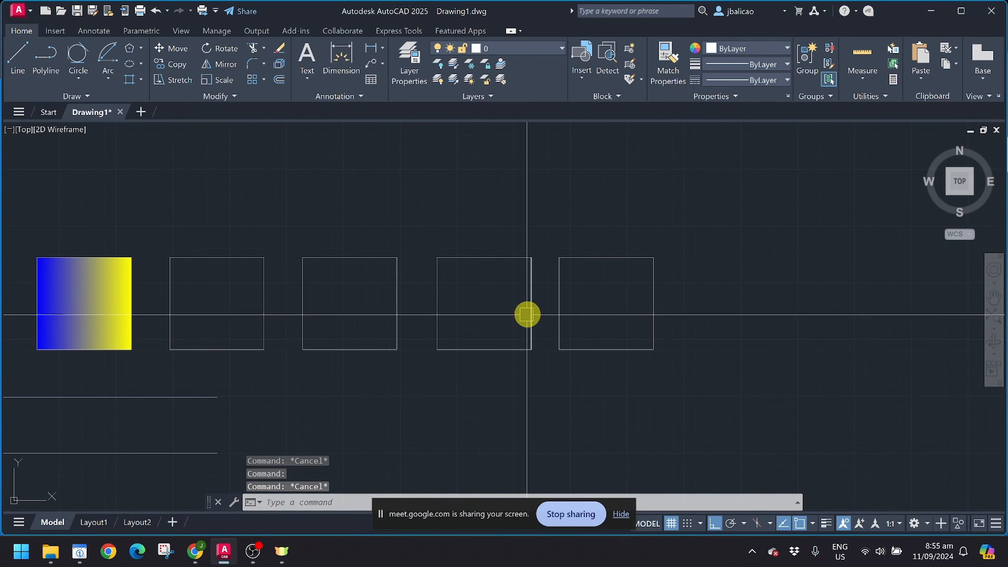
Step: Zoom out and pan down so all seven squares show with empty space above
{"action": "left_click", "coordinate": [474, 257]}
{"action": "left_click", "coordinate": [436, 286]}
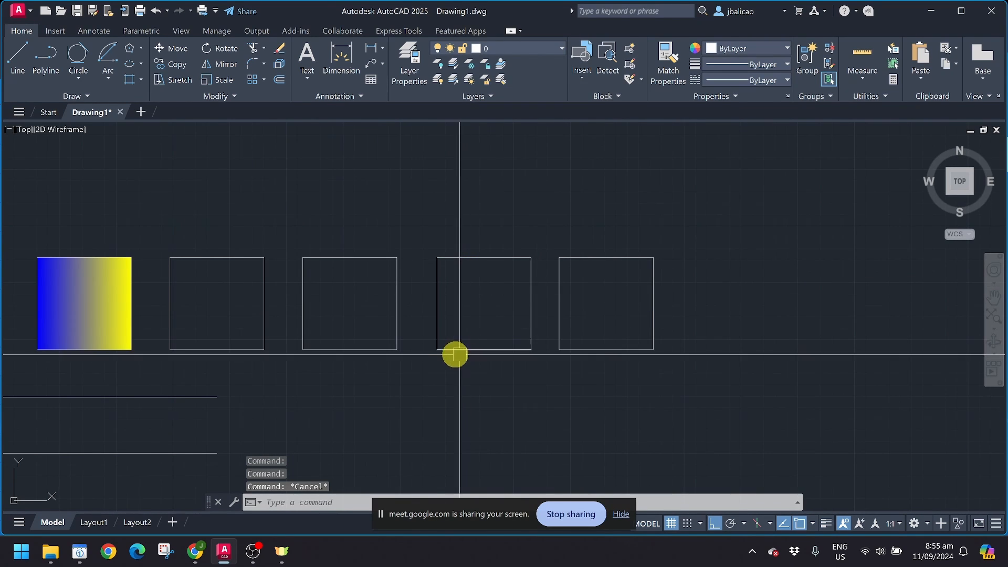
{"action": "scroll", "coordinate": [446, 349], "scroll_direction": "down", "scroll_amount": 2}
{"action": "mouse_move", "coordinate": [342, 336]}
{"action": "middle_mouse_down"}
{"action": "mouse_move", "coordinate": [561, 344]}
{"action": "mouse_move", "coordinate": [526, 308]}
{"action": "middle_mouse_up"}
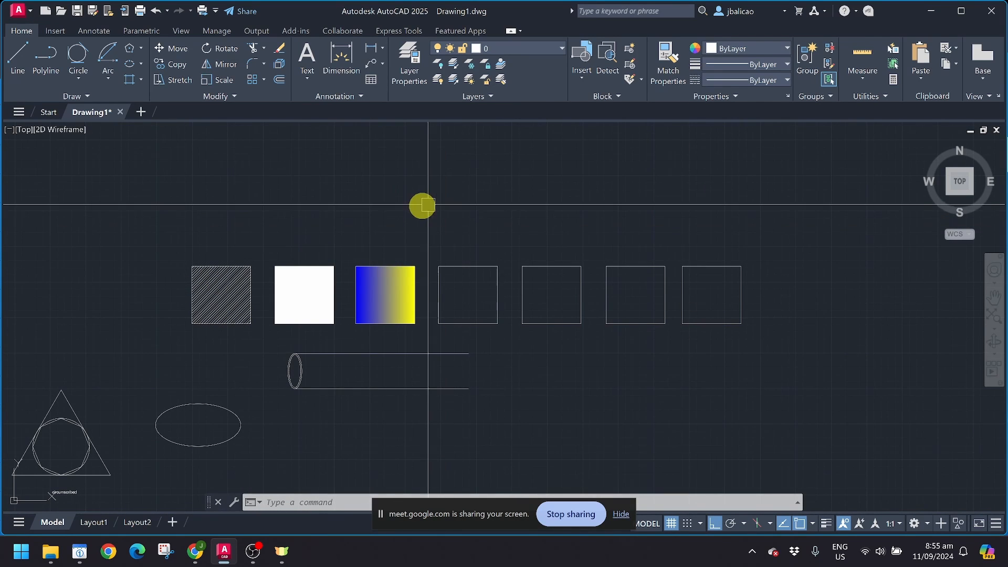
{"action": "mouse_move", "coordinate": [411, 205]}
{"action": "middle_mouse_down"}
{"action": "mouse_move", "coordinate": [407, 220]}
{"action": "mouse_move", "coordinate": [353, 225]}
{"action": "mouse_move", "coordinate": [342, 205]}
{"action": "mouse_move", "coordinate": [342, 225]}
{"action": "middle_mouse_up"}
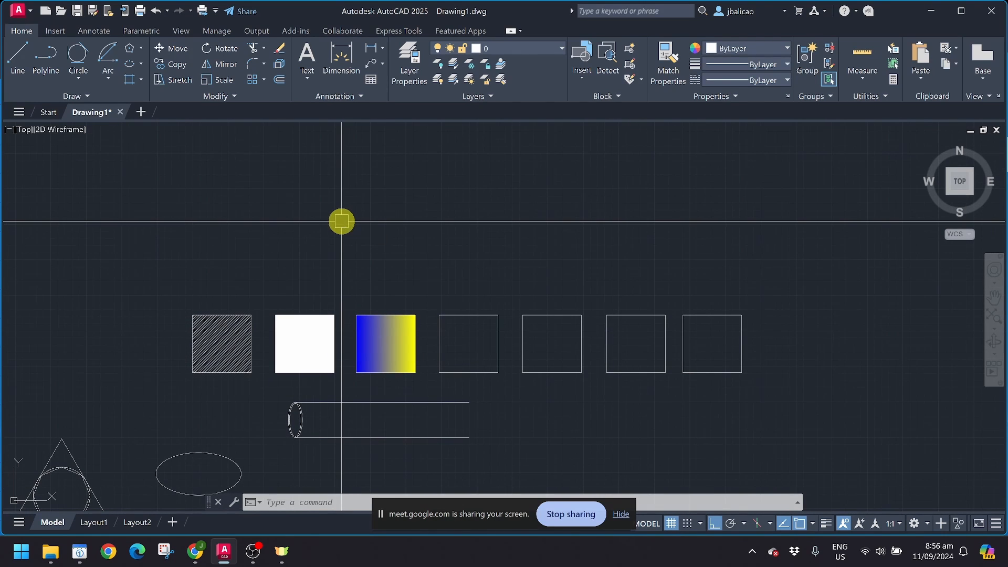
Step: Draw an irregular PL outline above the squares with Ortho off, ending just short of its start
{"action": "type", "text": "pl"}
{"action": "key", "text": "Return"}
{"action": "left_click", "coordinate": [319, 263]}
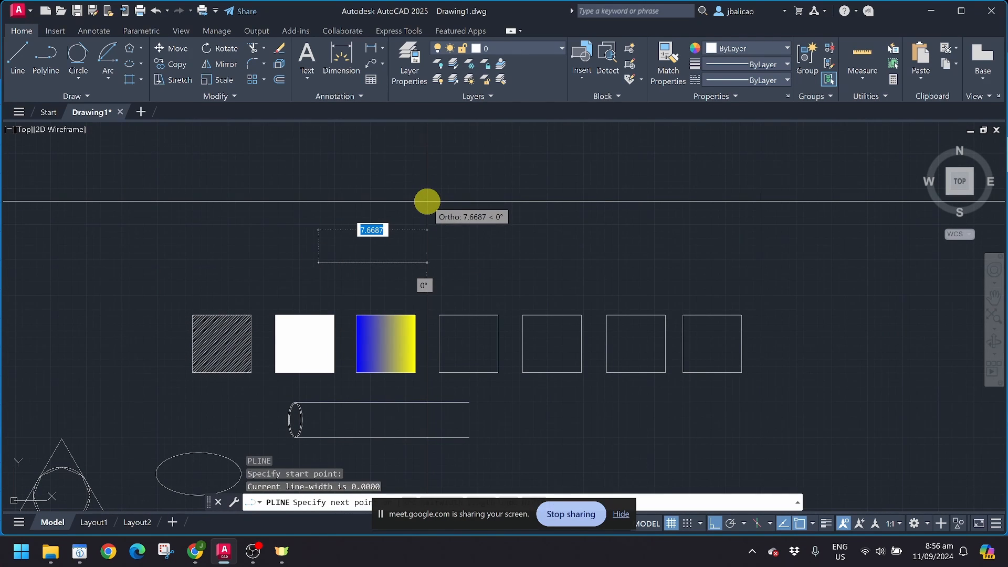
{"action": "key", "text": "F8"}
{"action": "left_click", "coordinate": [413, 205]}
{"action": "left_click", "coordinate": [351, 163]}
{"action": "left_click", "coordinate": [269, 163]}
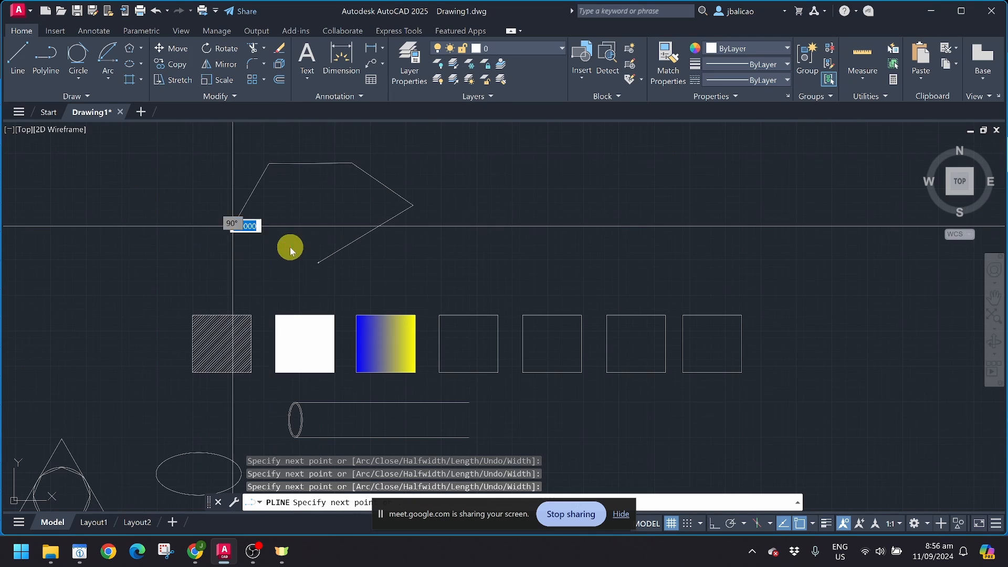
{"action": "left_click", "coordinate": [234, 226]}
{"action": "left_click", "coordinate": [287, 257]}
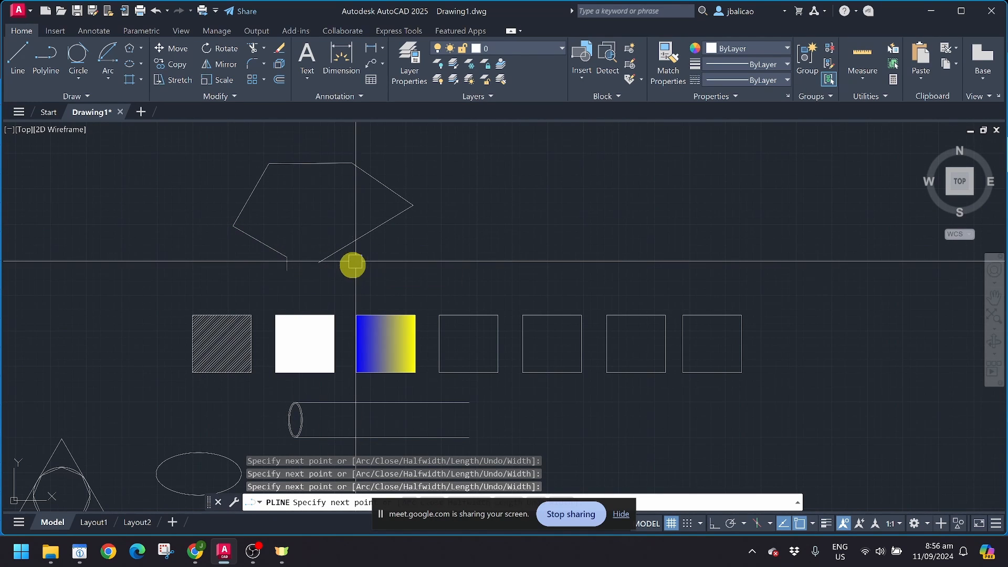
{"action": "key", "text": "Return"}
Step: Try hatching inside the open outline, dismiss the boundary error, and cancel the hatch
{"action": "left_click", "coordinate": [142, 79]}
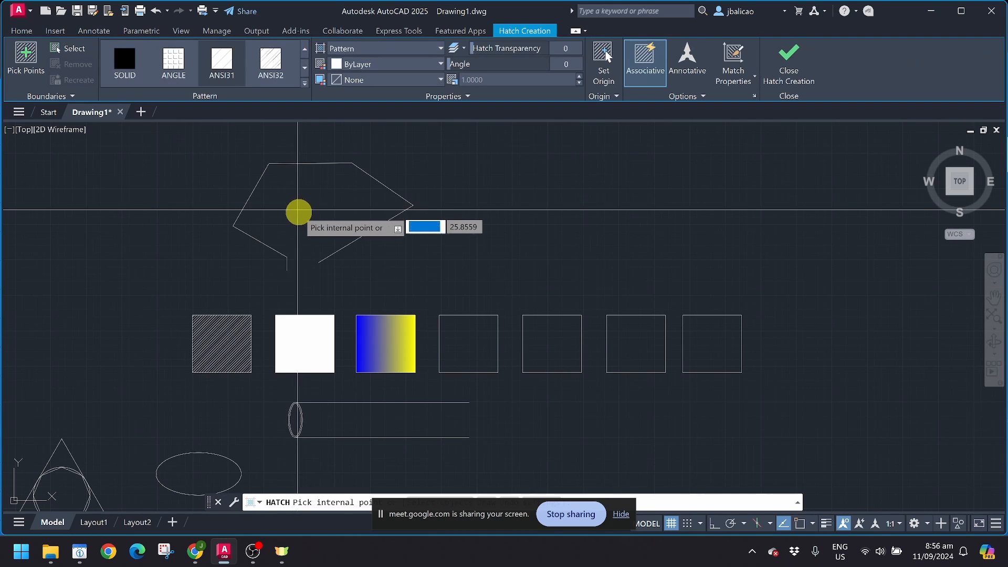
{"action": "left_click", "coordinate": [305, 216]}
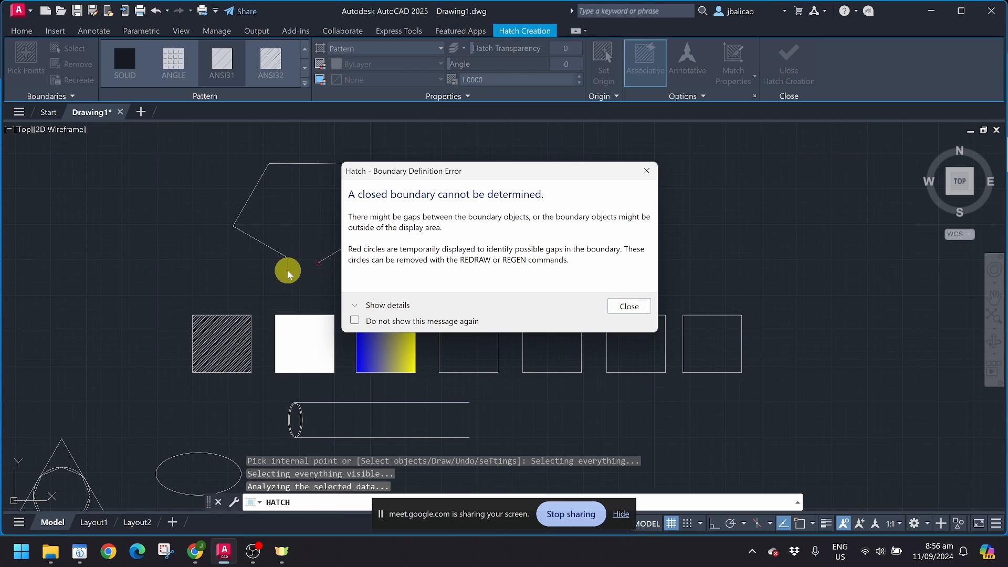
{"action": "key", "text": "Return"}
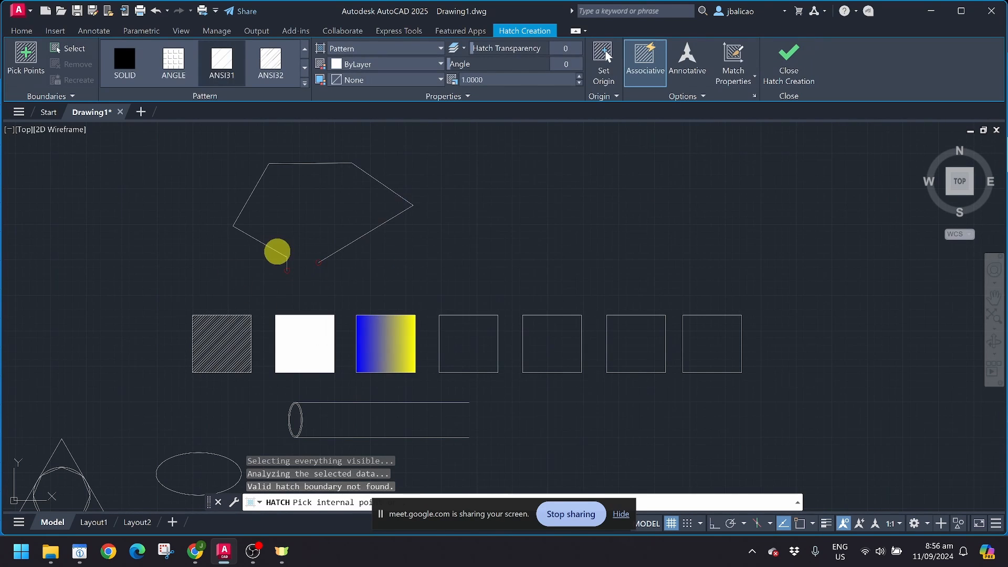
{"action": "scroll", "coordinate": [277, 262], "scroll_direction": "up", "scroll_amount": 2}
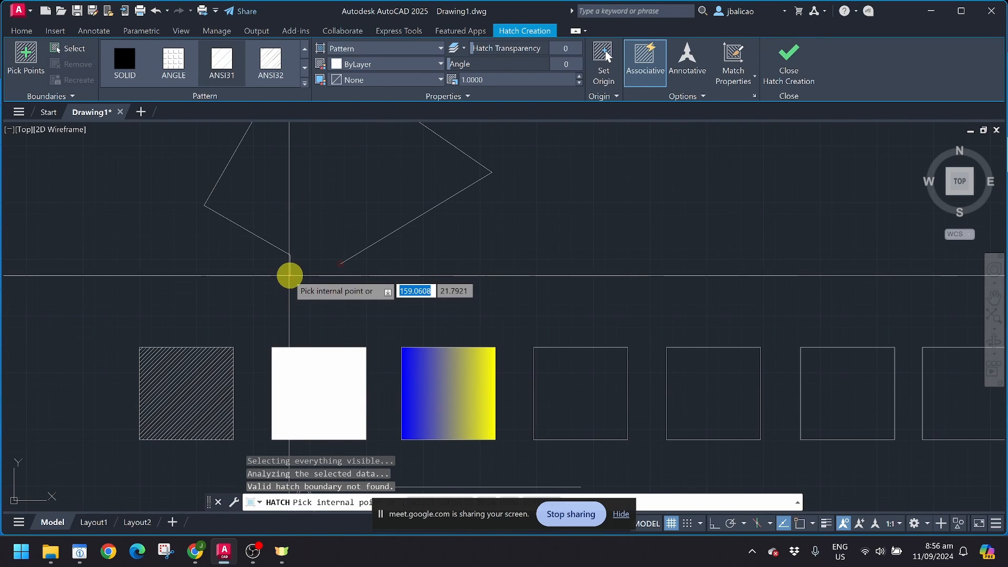
{"action": "scroll", "coordinate": [292, 283], "scroll_direction": "up", "scroll_amount": 2}
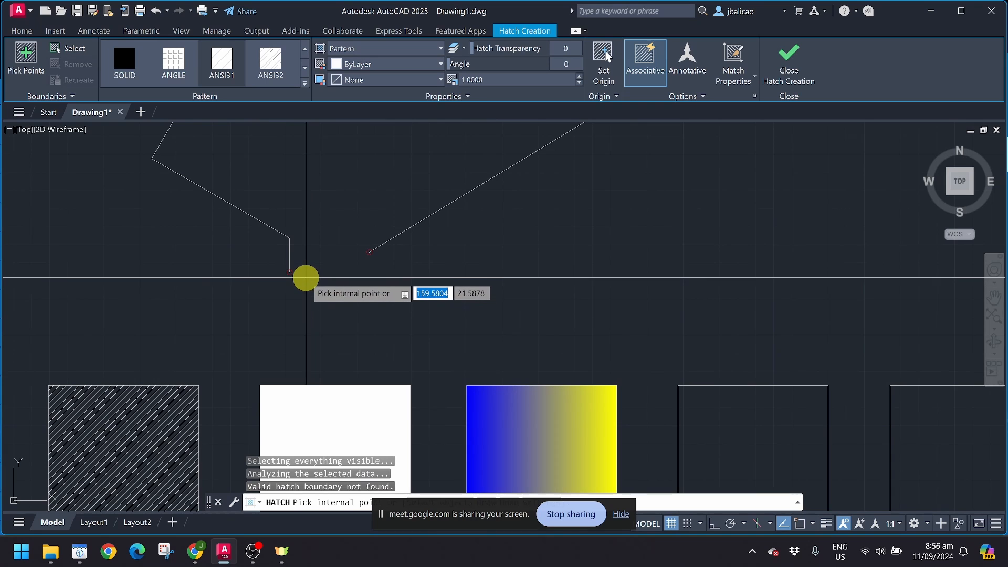
{"action": "key", "text": "Escape"}
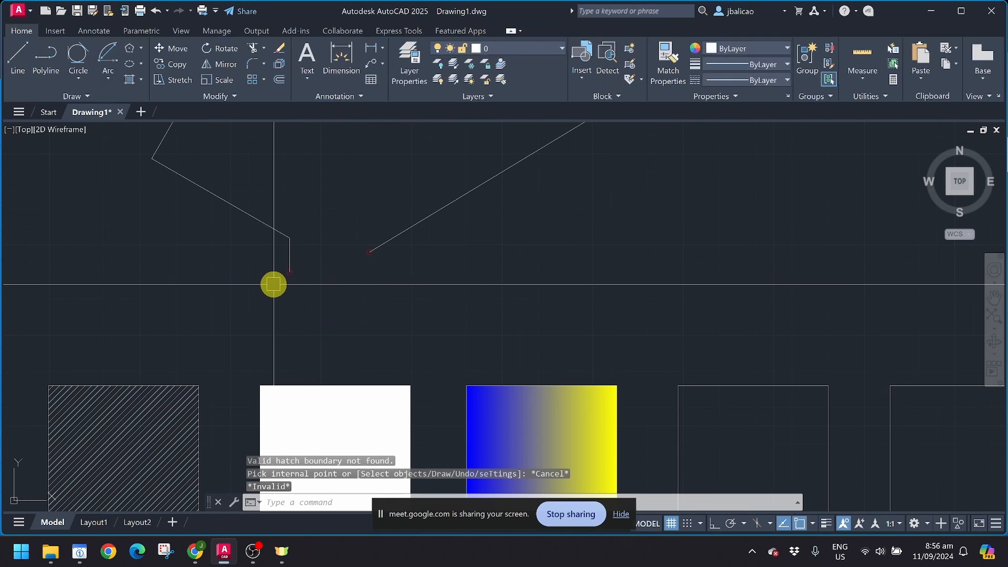
Step: Draw a line between the outline's two open endpoints to close the gap
{"action": "type", "text": "l"}
{"action": "key", "text": "Return"}
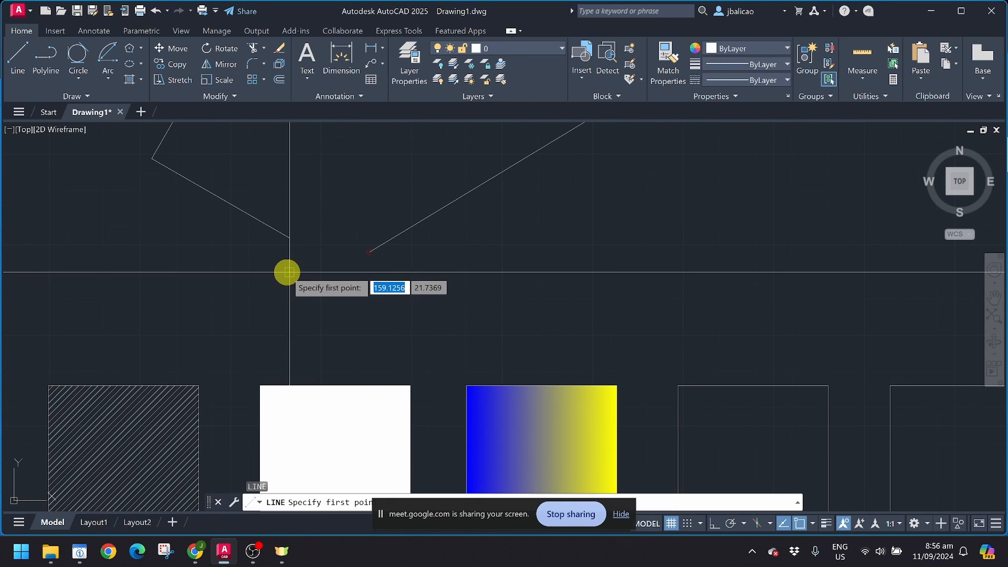
{"action": "left_click", "coordinate": [289, 272]}
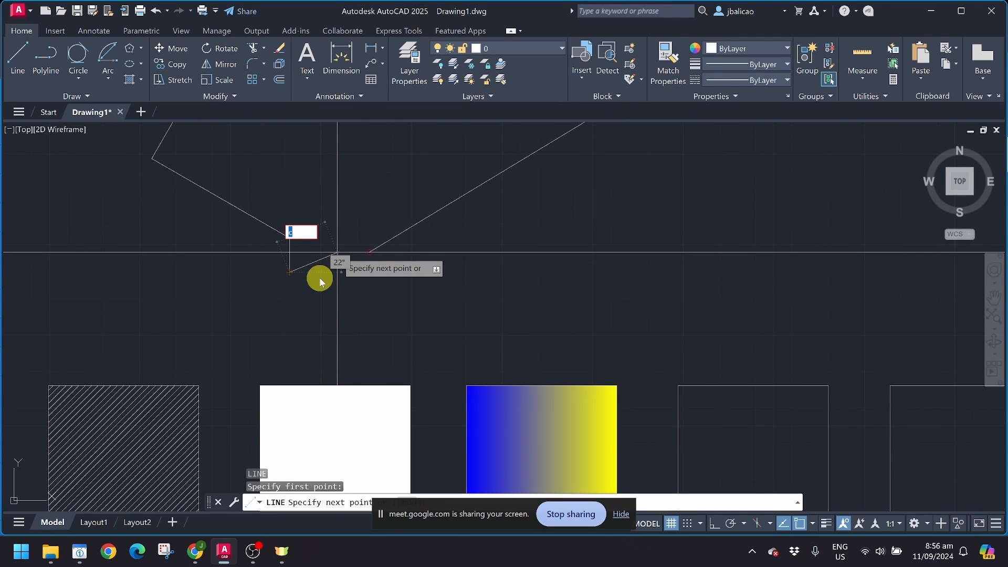
{"action": "key", "text": "Escape"}
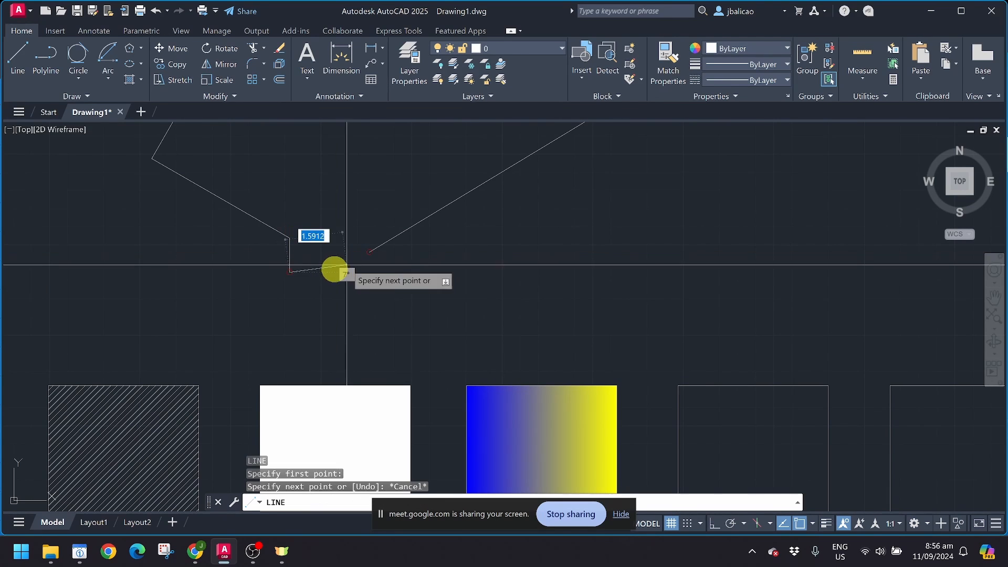
{"action": "left_click", "coordinate": [369, 252]}
{"action": "key", "text": "Return"}
{"action": "scroll", "coordinate": [342, 311], "scroll_direction": "down", "scroll_amount": 2}
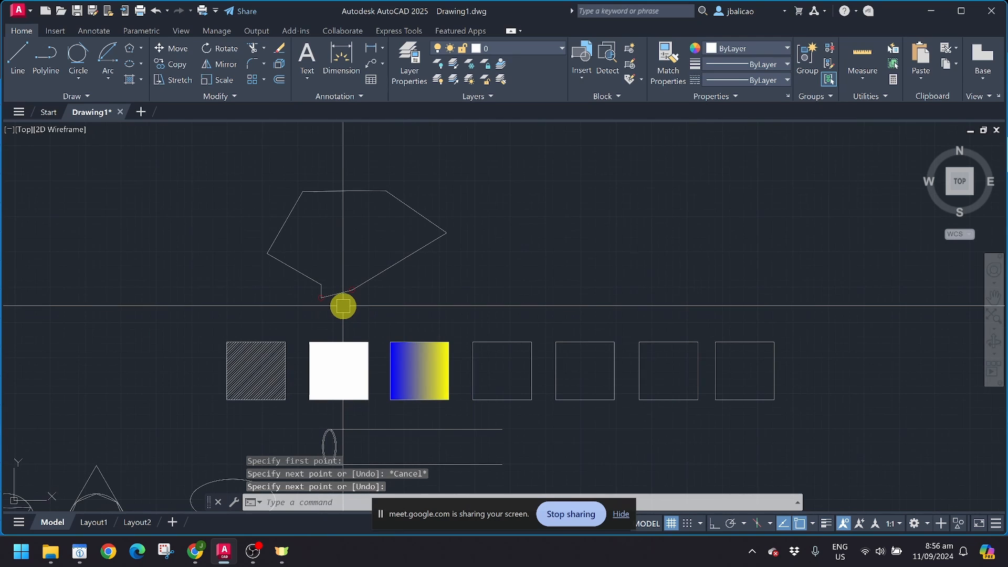
Step: Fill the closed shape with ANSI31 diagonal hatch by picking a point inside it
{"action": "type", "text": "H"}
{"action": "key", "text": "Escape"}
{"action": "key", "text": "Escape"}
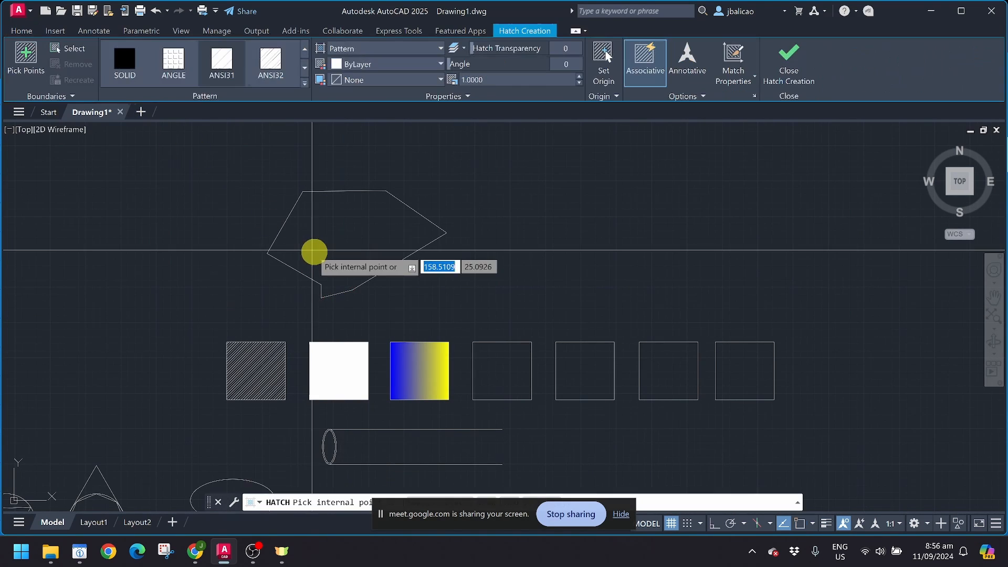
{"action": "left_click", "coordinate": [334, 247]}
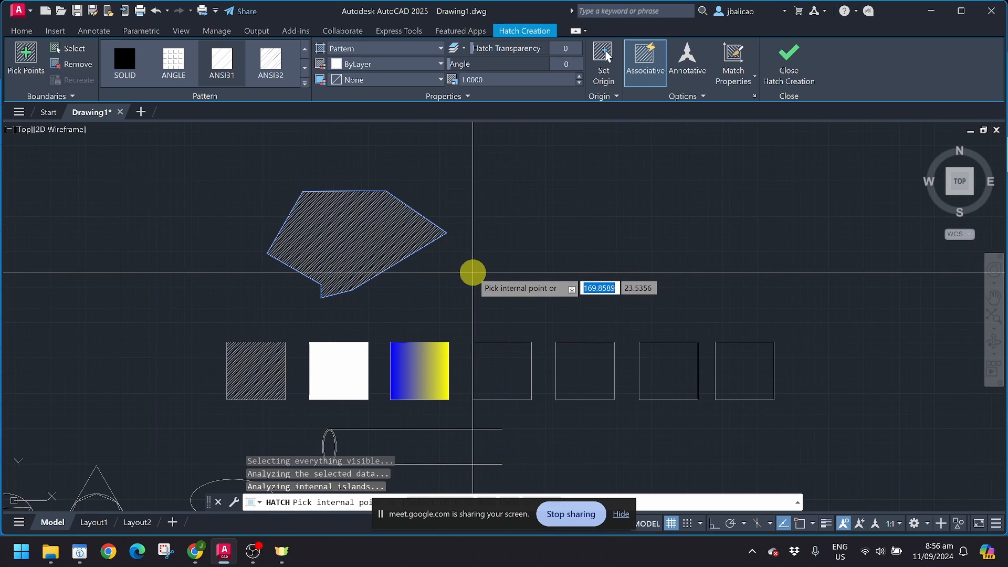
{"action": "key", "text": "Return"}
{"action": "scroll", "coordinate": [344, 279], "scroll_direction": "up", "scroll_amount": 2}
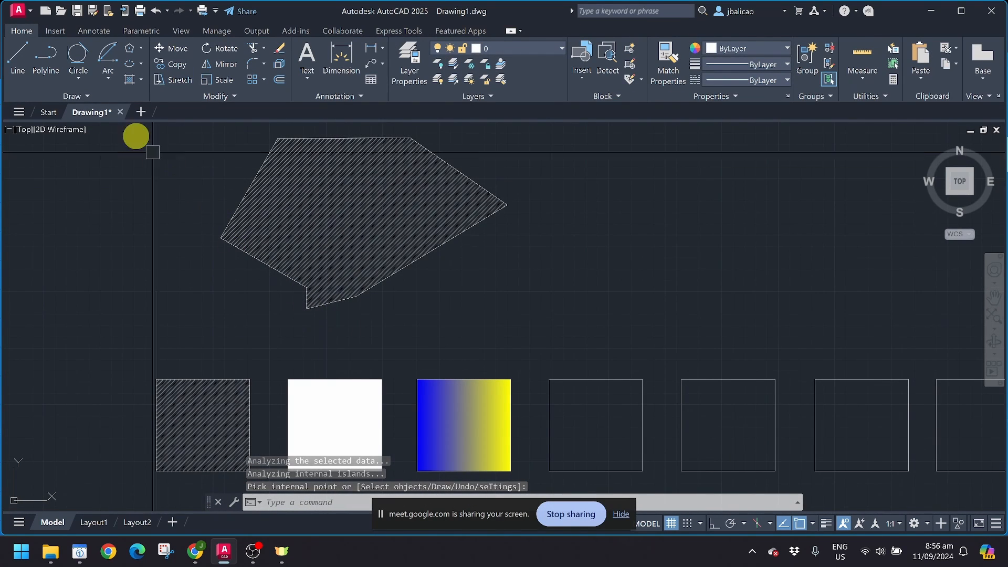
{"action": "scroll", "coordinate": [331, 366], "scroll_direction": "down", "scroll_amount": 7}
{"action": "mouse_move", "coordinate": [388, 350]}
{"action": "middle_mouse_down"}
{"action": "mouse_move", "coordinate": [547, 294]}
{"action": "mouse_move", "coordinate": [669, 334]}
{"action": "mouse_move", "coordinate": [341, 286]}
{"action": "mouse_move", "coordinate": [152, 284]}
{"action": "middle_mouse_up"}
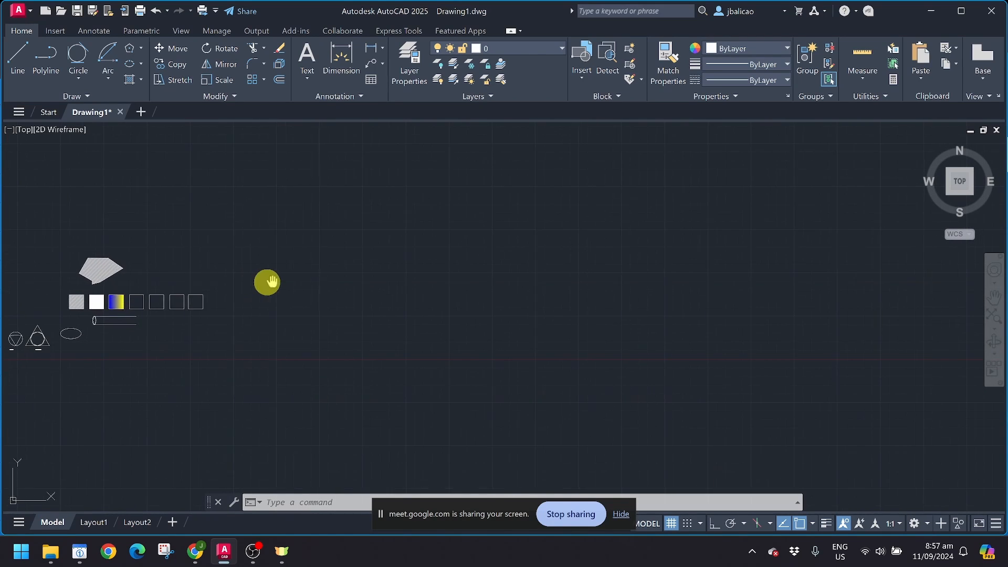
Step: Draw a fit-point spline through six points alternating three peaks and two troughs
{"action": "middle_click_drag", "start_coordinate": [267, 284], "coordinate": [220, 266]}
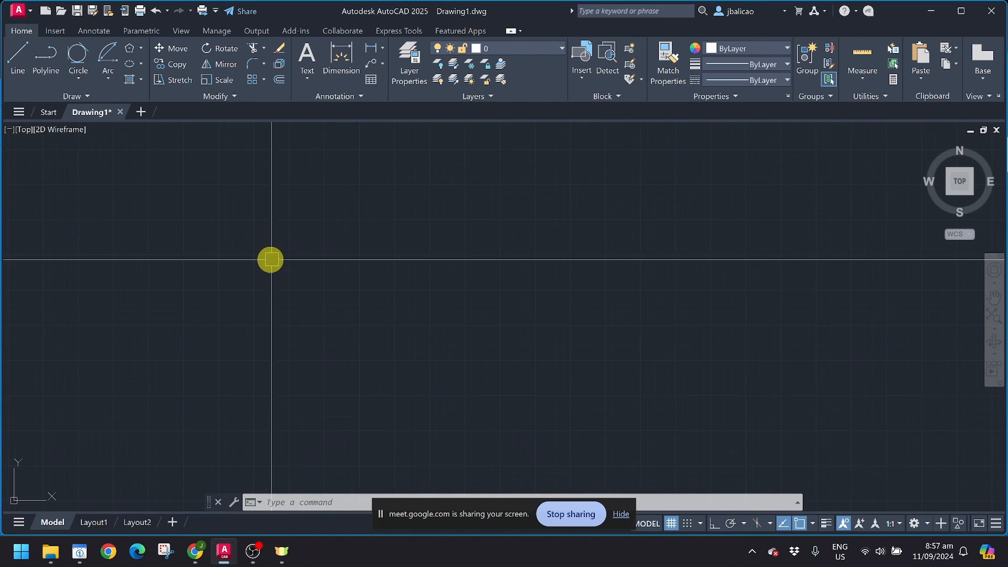
{"action": "left_click", "coordinate": [78, 96]}
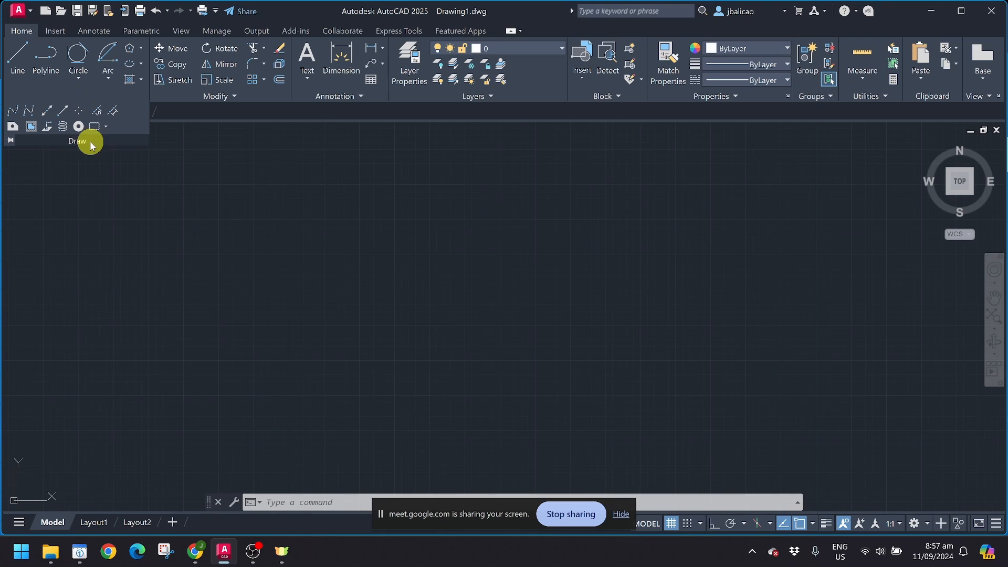
{"action": "left_click", "coordinate": [11, 111]}
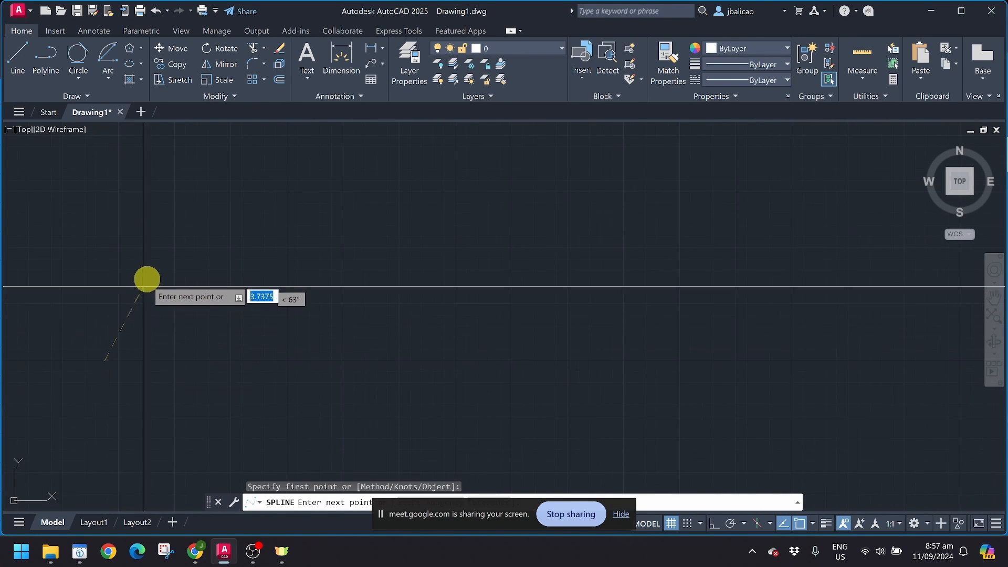
{"action": "left_click", "coordinate": [160, 233]}
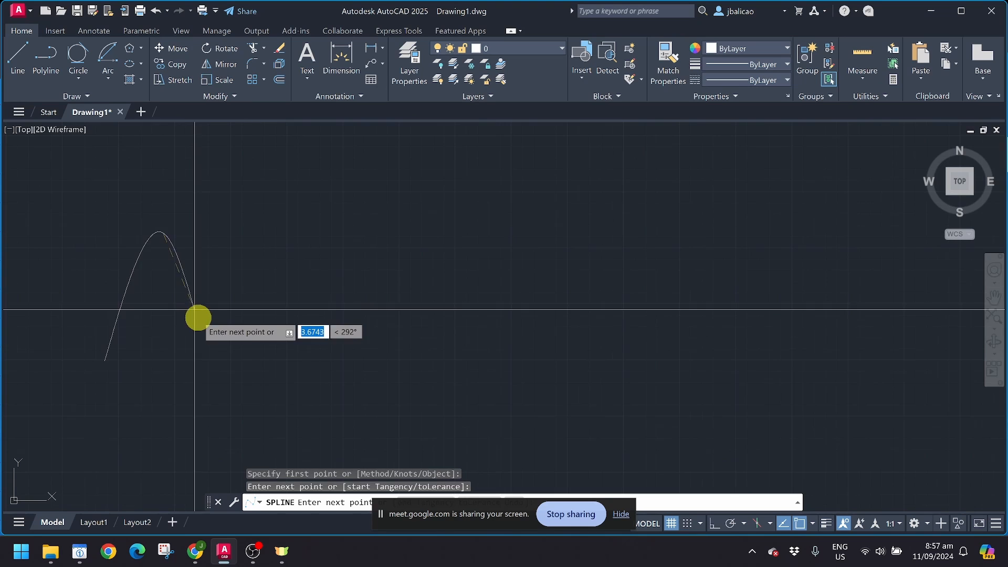
{"action": "left_click", "coordinate": [215, 353]}
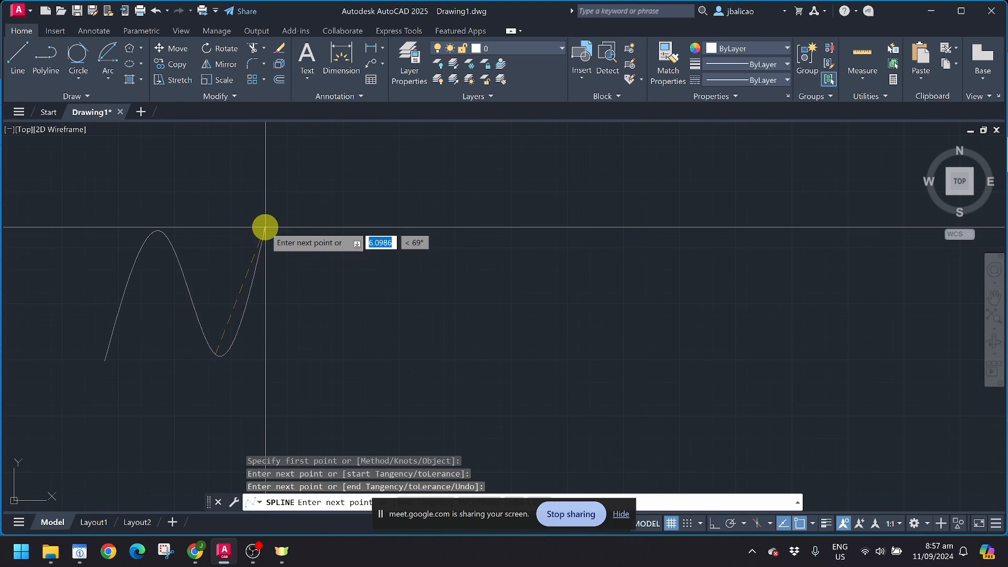
{"action": "left_click", "coordinate": [268, 227]}
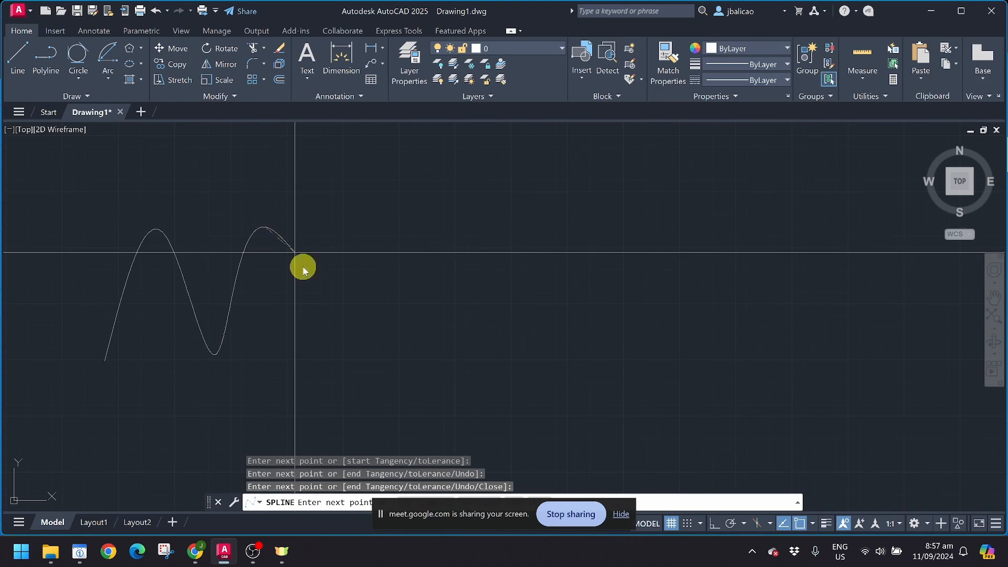
{"action": "left_click", "coordinate": [309, 353]}
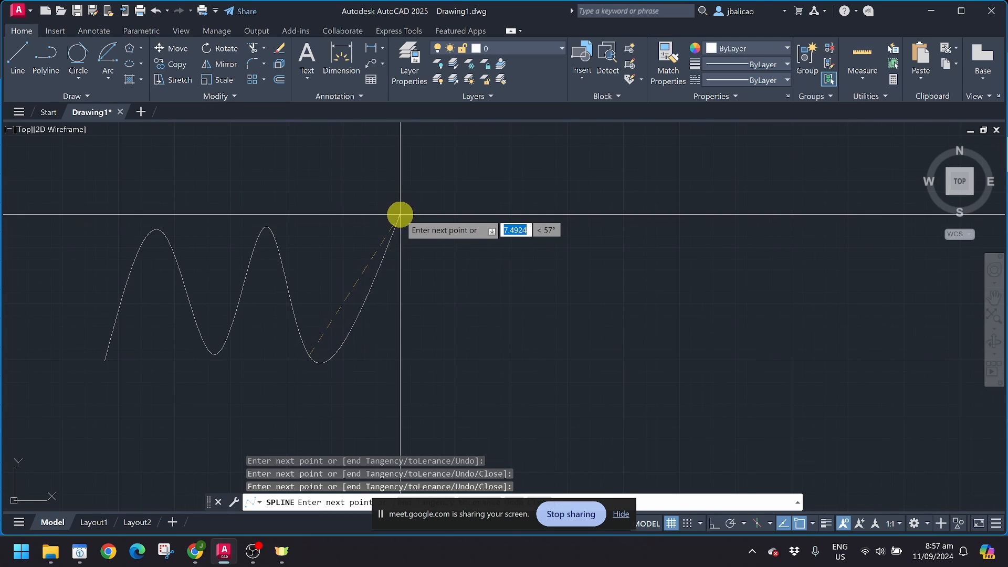
{"action": "left_click", "coordinate": [367, 225]}
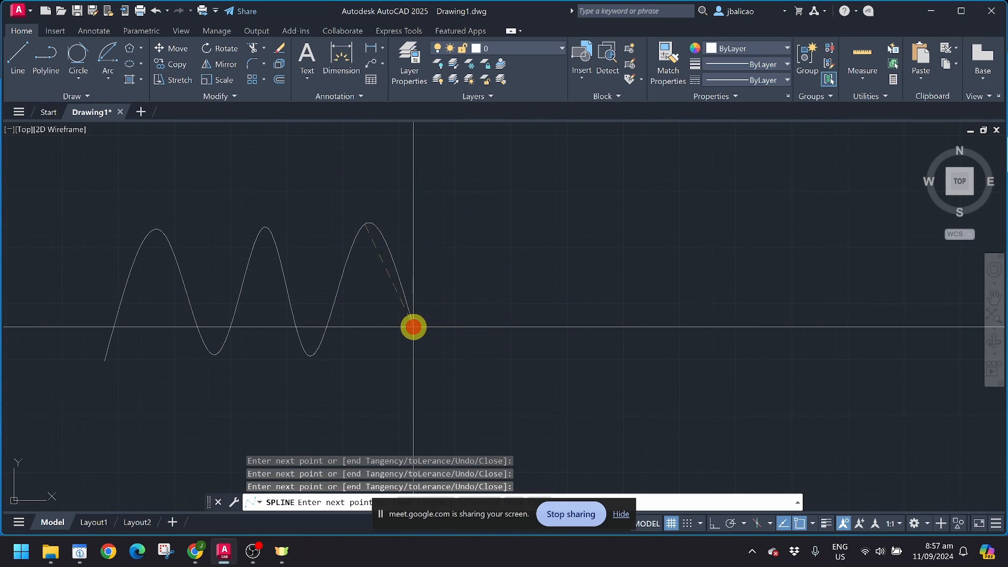
{"action": "left_click", "coordinate": [424, 328]}
{"action": "key", "text": "Return"}
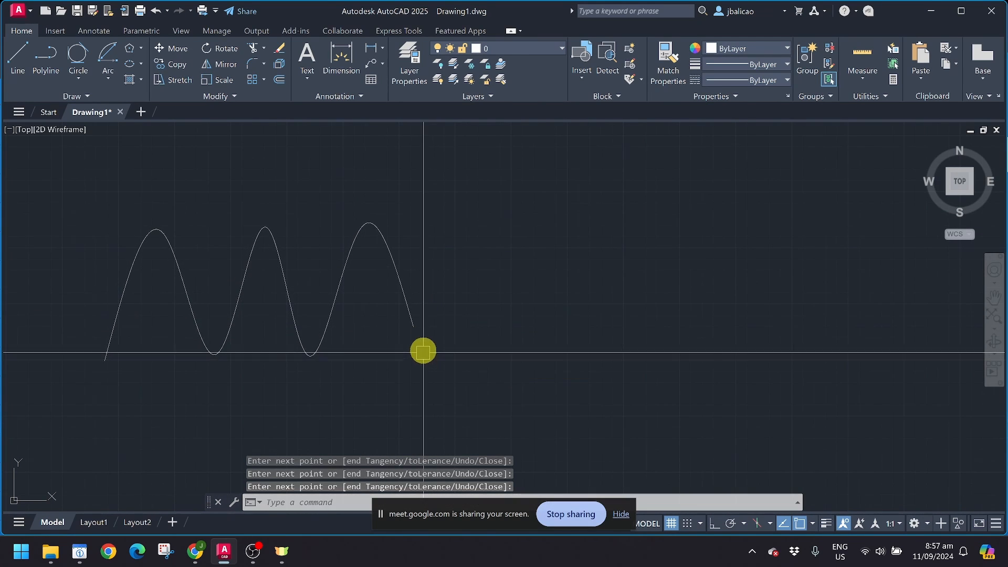
Step: Toggle the wave's grips between control vertices and fit points, then deselect it
{"action": "left_click", "coordinate": [302, 289]}
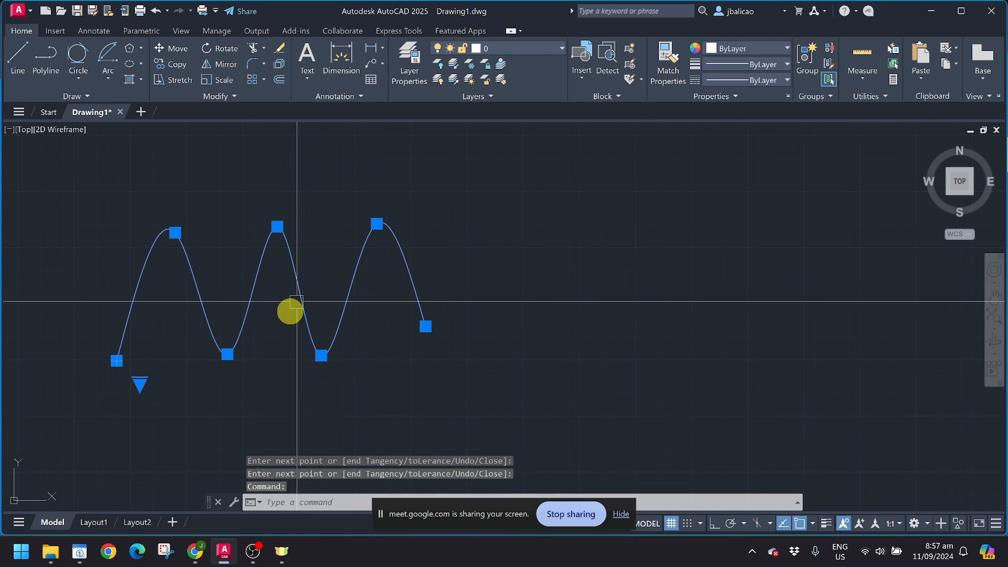
{"action": "mouse_move", "coordinate": [143, 387]}
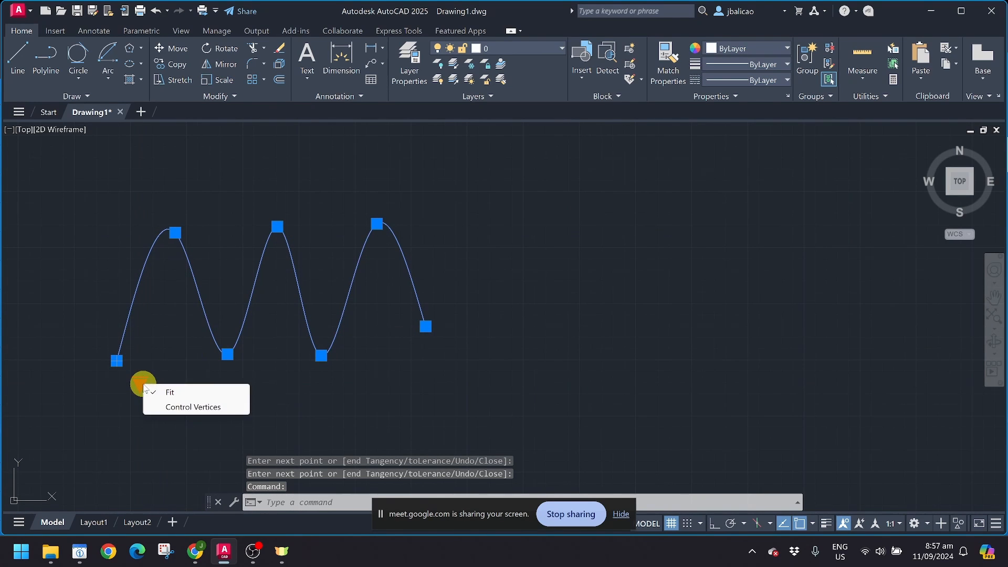
{"action": "left_click", "coordinate": [167, 407]}
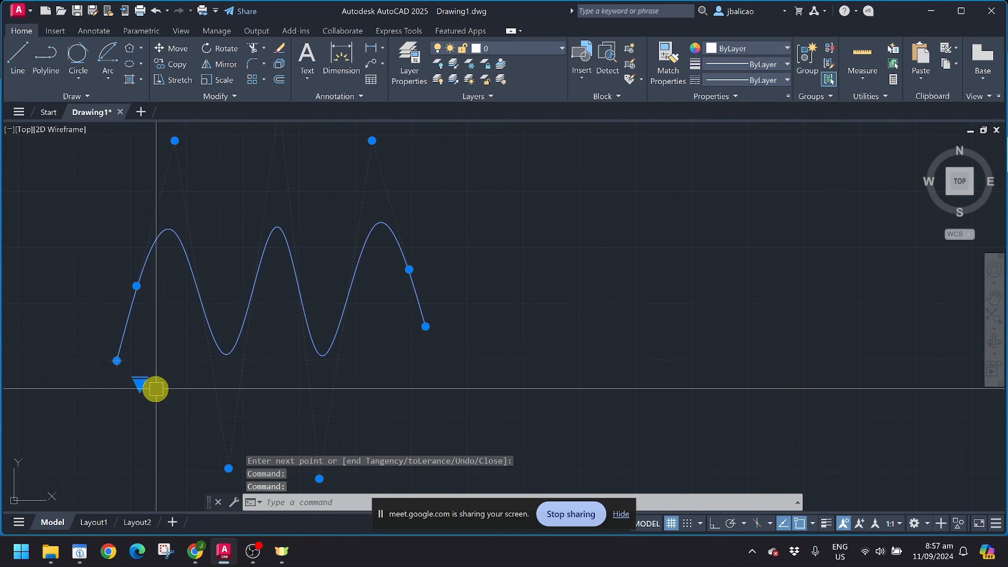
{"action": "left_click", "coordinate": [160, 397]}
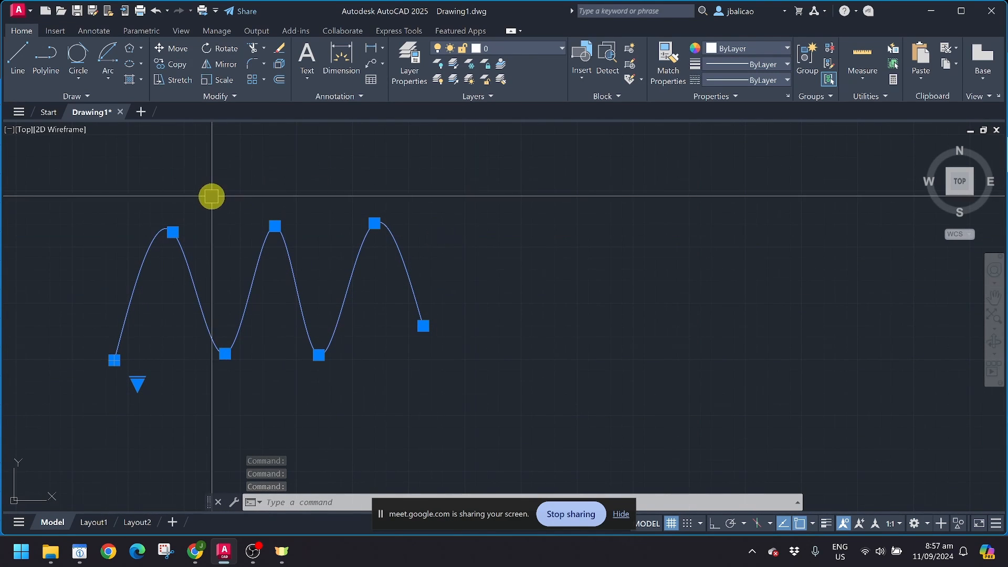
{"action": "left_click", "coordinate": [77, 96]}
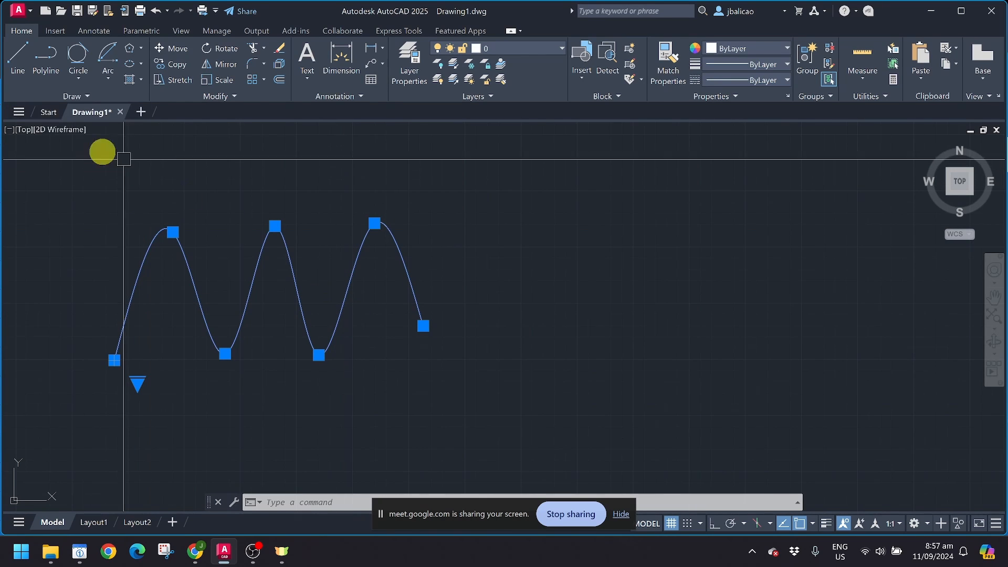
{"action": "key", "text": "Escape"}
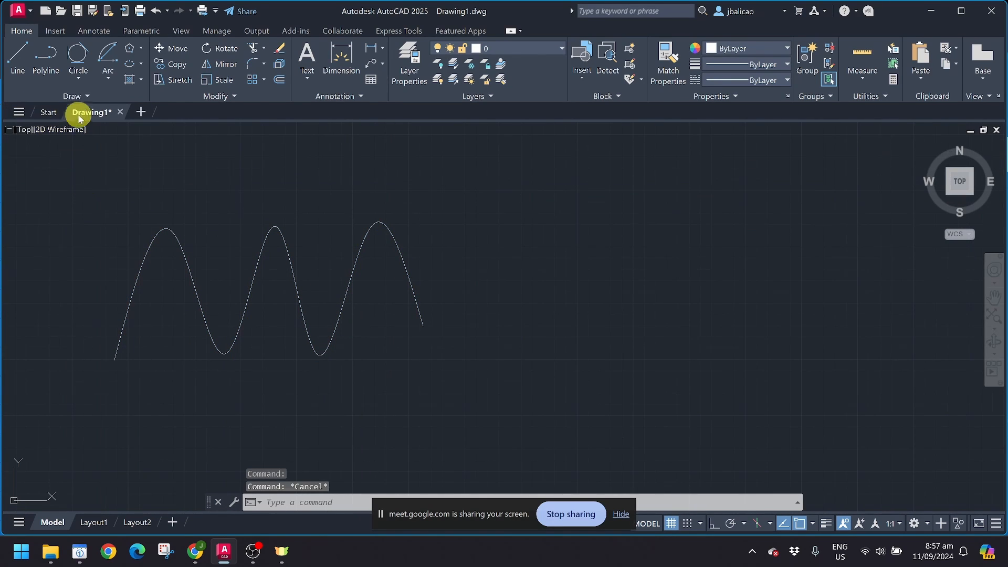
Step: Start a fit-point spline through alternating peaks and valleys, then discard it
{"action": "left_click", "coordinate": [87, 97]}
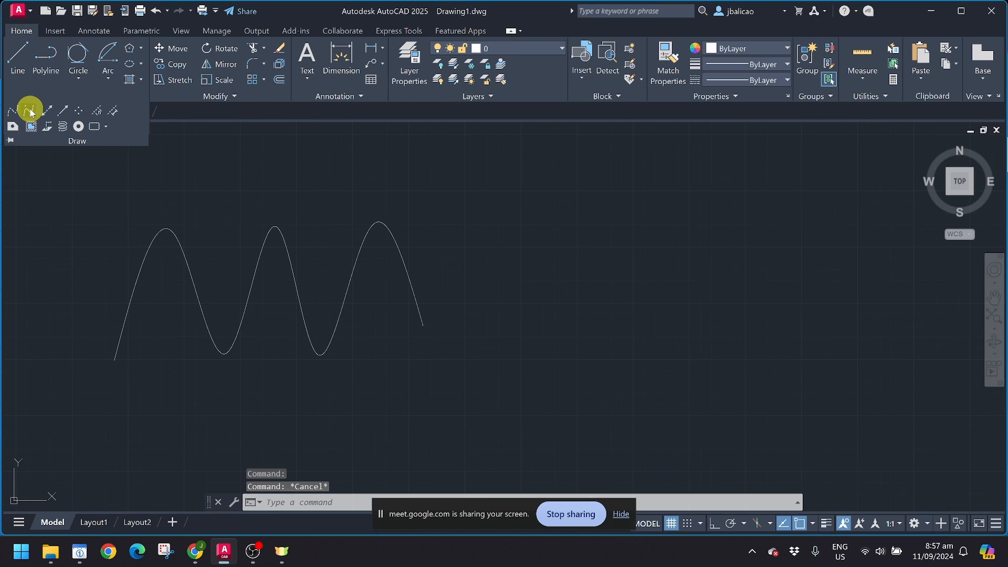
{"action": "left_click", "coordinate": [31, 112]}
{"action": "scroll", "coordinate": [360, 255], "scroll_direction": "down", "scroll_amount": 3}
{"action": "middle_click_drag", "start_coordinate": [387, 263], "coordinate": [280, 309]}
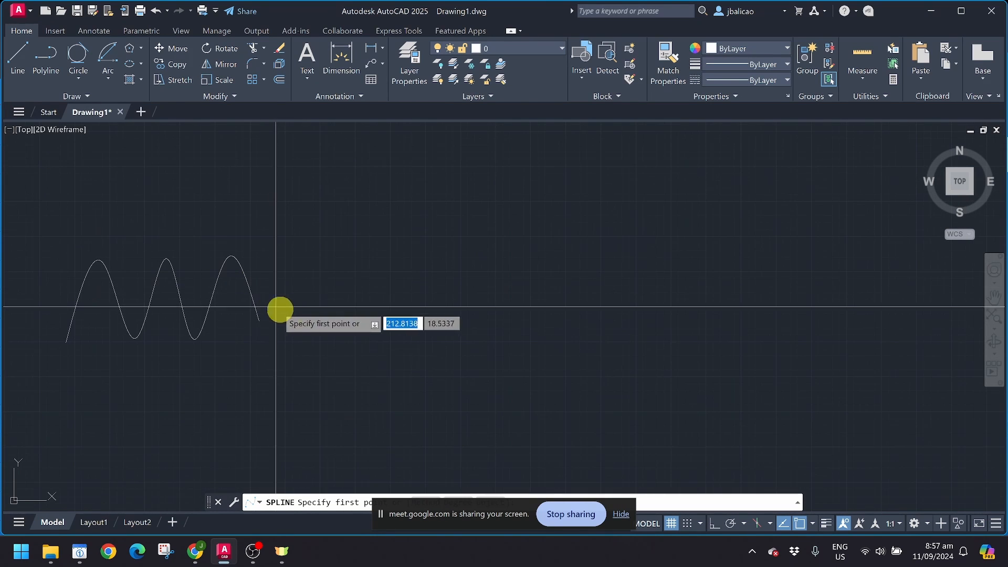
{"action": "left_click", "coordinate": [300, 333]}
{"action": "left_click", "coordinate": [336, 216]}
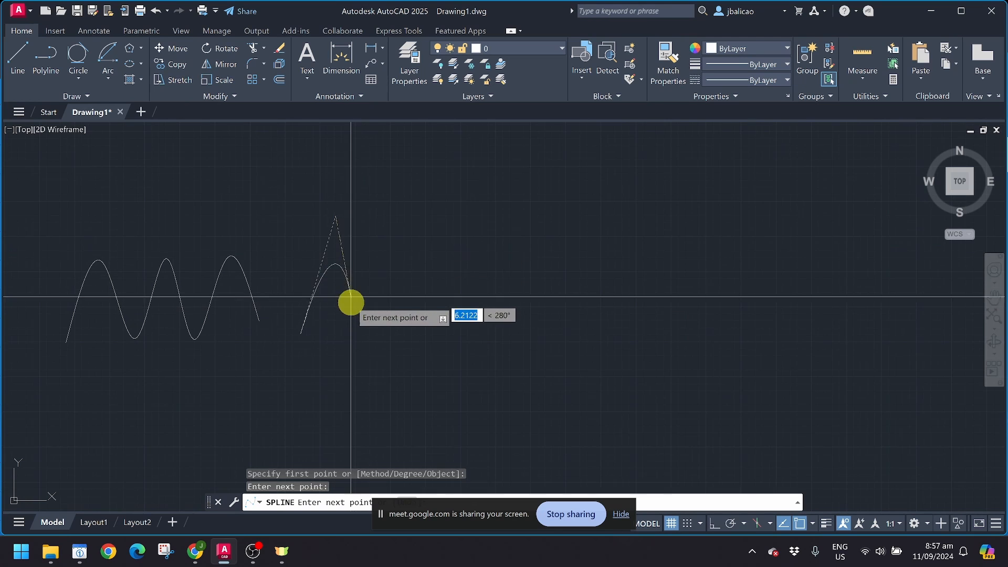
{"action": "left_click", "coordinate": [373, 352]}
{"action": "left_click", "coordinate": [421, 175]}
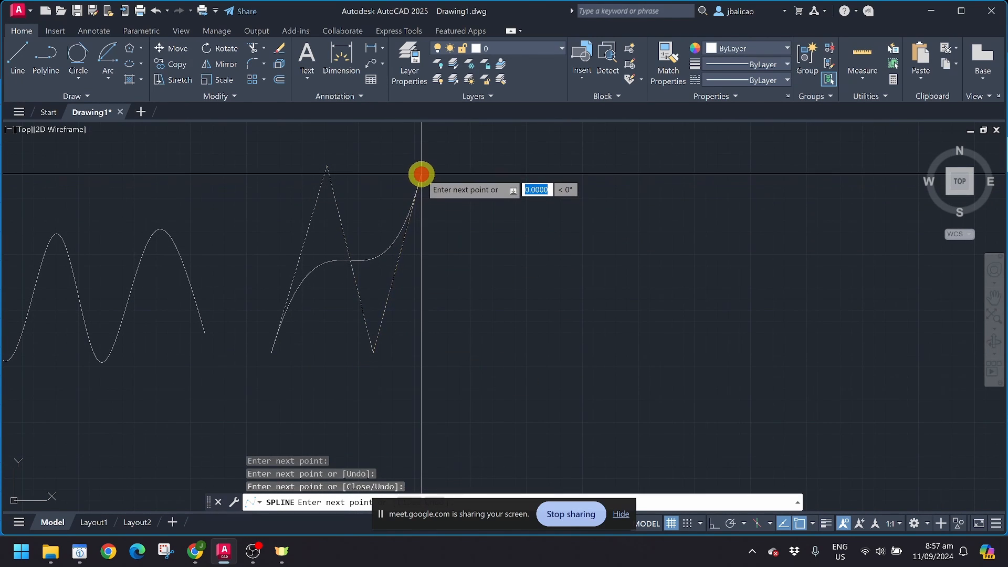
{"action": "left_click", "coordinate": [455, 352]}
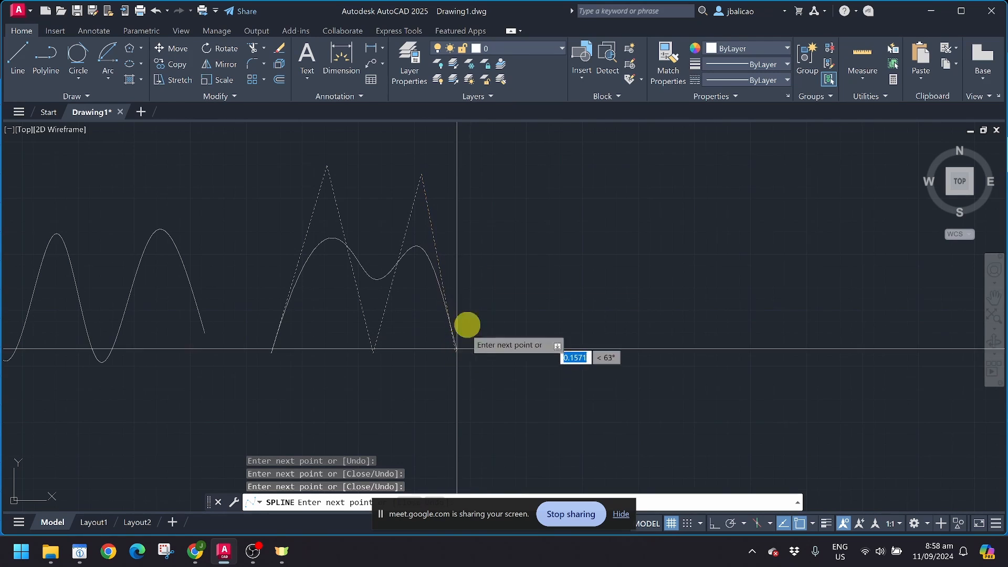
{"action": "left_click", "coordinate": [490, 174]}
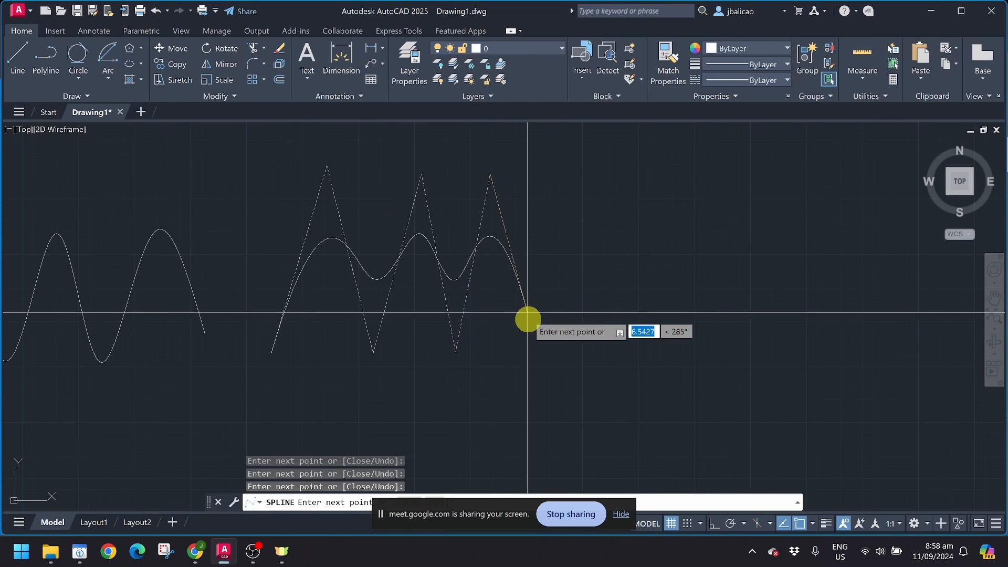
{"action": "left_click", "coordinate": [534, 344]}
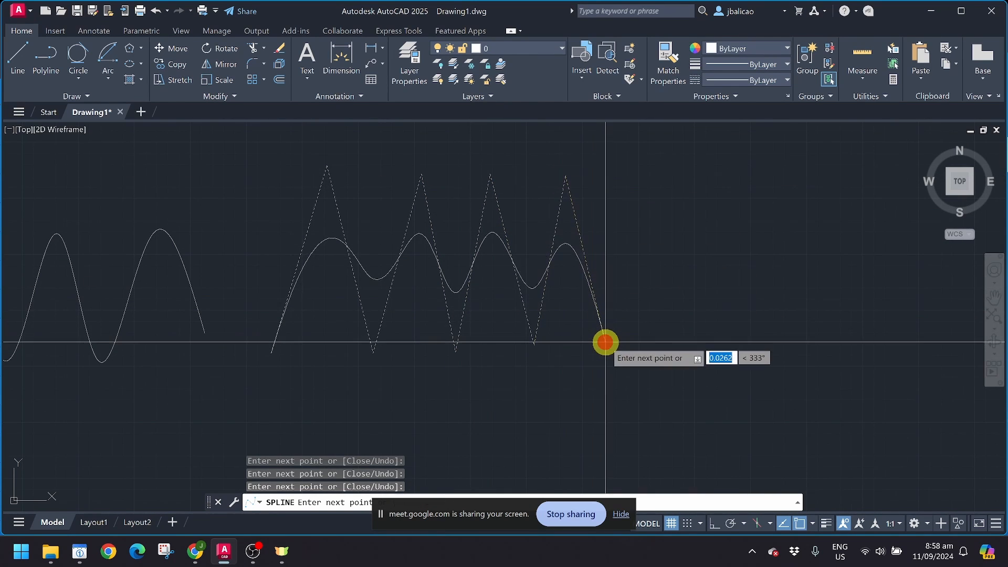
{"action": "key", "text": "Escape"}
Step: Draw a CV spline through nine alternating peak and valley vertices, then select it
{"action": "left_click", "coordinate": [59, 98]}
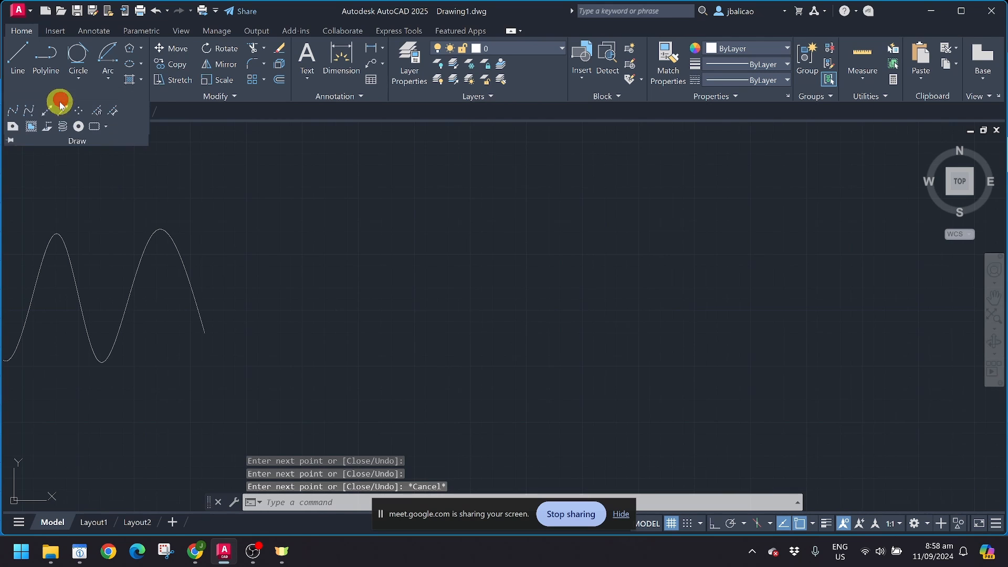
{"action": "key", "text": "Return"}
{"action": "left_click", "coordinate": [344, 352]}
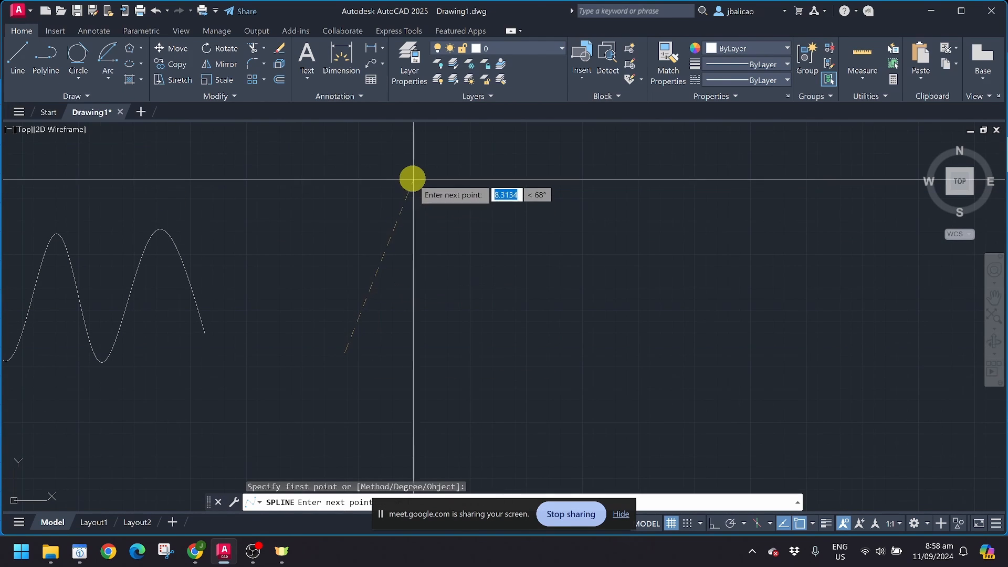
{"action": "left_click", "coordinate": [409, 177]}
{"action": "left_click", "coordinate": [459, 345]}
{"action": "left_click", "coordinate": [459, 344]}
{"action": "left_click", "coordinate": [498, 178]}
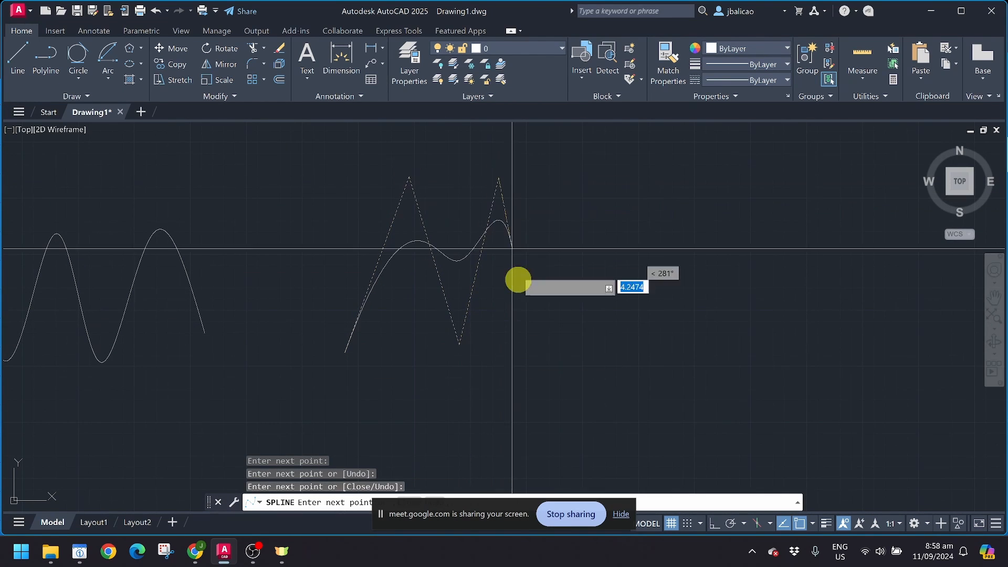
{"action": "left_click", "coordinate": [527, 344]}
{"action": "left_click", "coordinate": [562, 179]}
{"action": "left_click", "coordinate": [612, 321]}
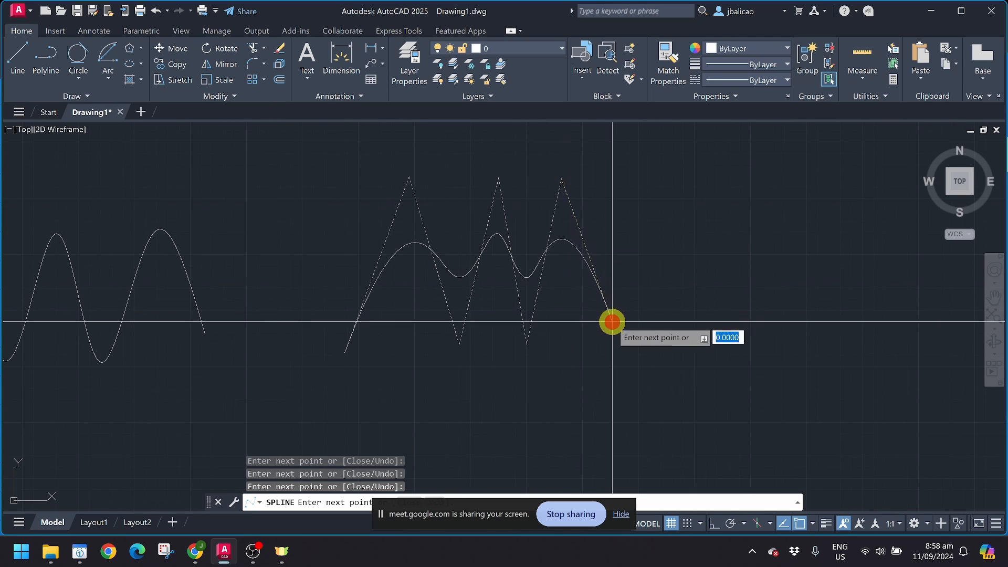
{"action": "left_click", "coordinate": [635, 181]}
{"action": "left_click", "coordinate": [665, 324]}
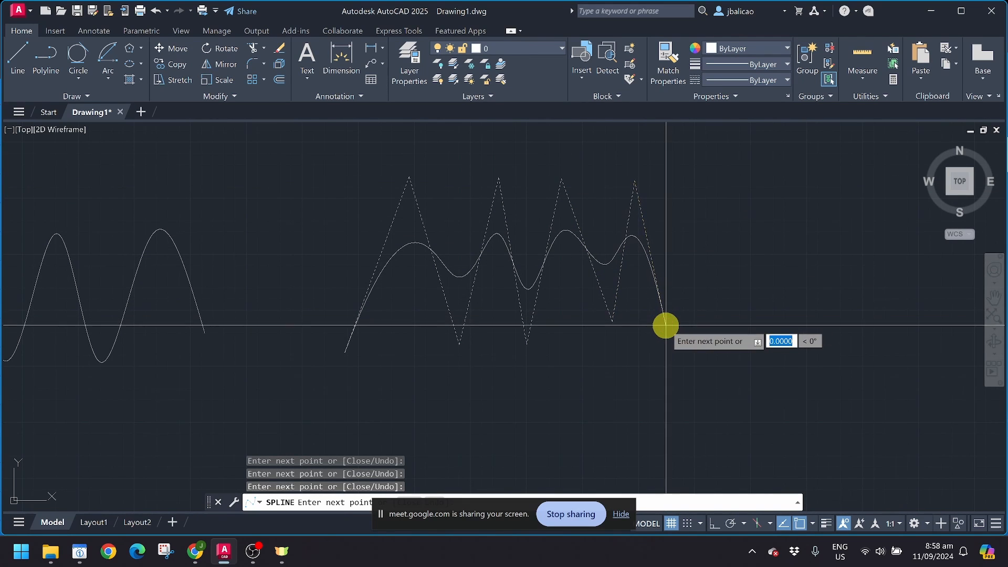
{"action": "key", "text": "Return"}
{"action": "left_click", "coordinate": [544, 269]}
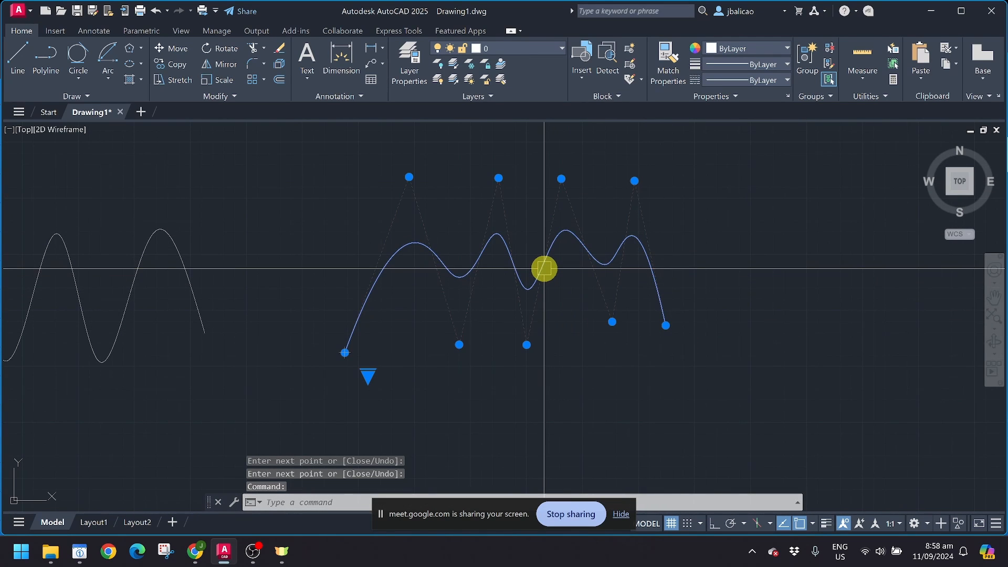
{"action": "middle_click_drag", "start_coordinate": [387, 268], "coordinate": [389, 273]}
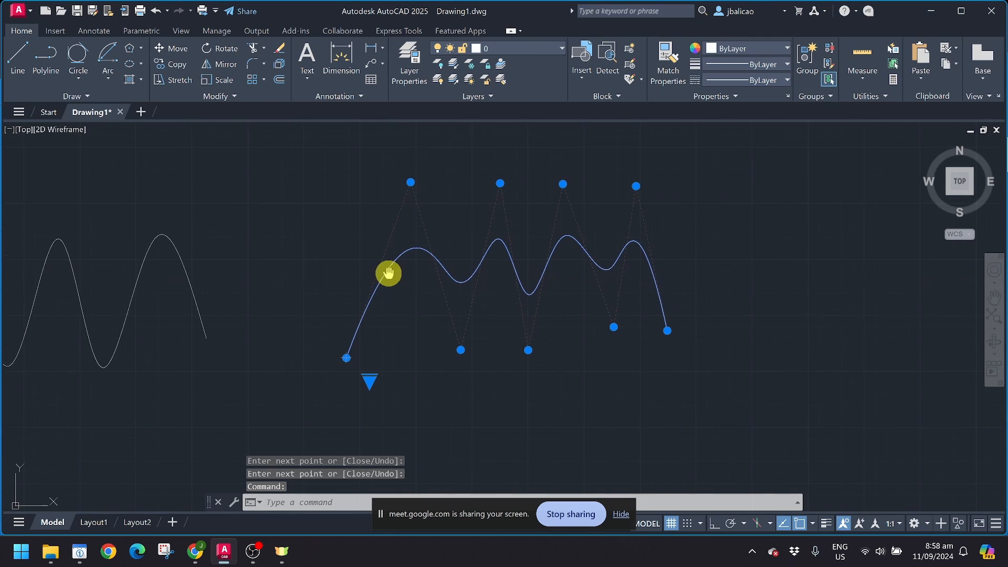
{"action": "middle_click_drag", "start_coordinate": [134, 274], "coordinate": [400, 263]}
{"action": "middle_click_drag", "start_coordinate": [342, 290], "coordinate": [313, 297]}
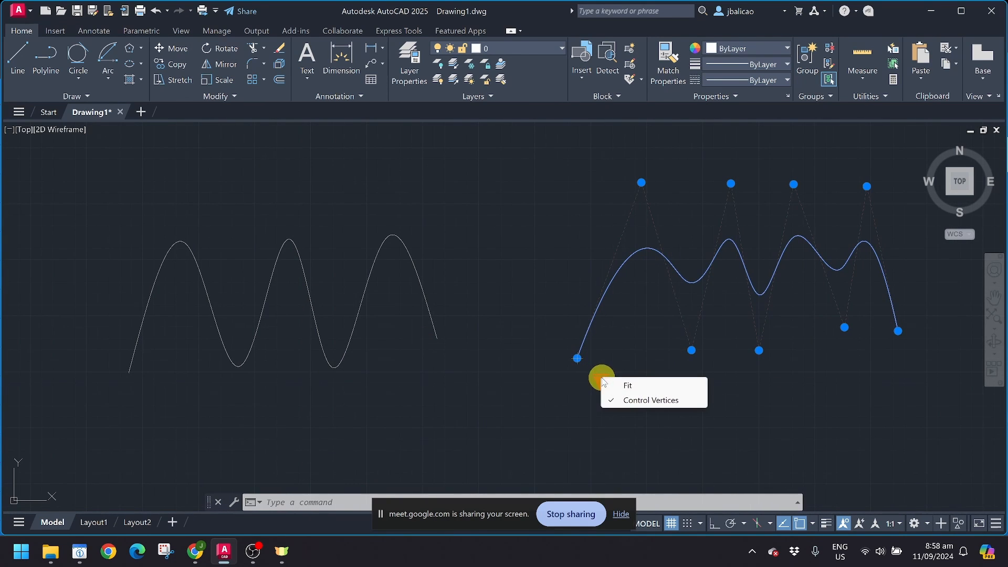
{"action": "left_click", "coordinate": [623, 386]}
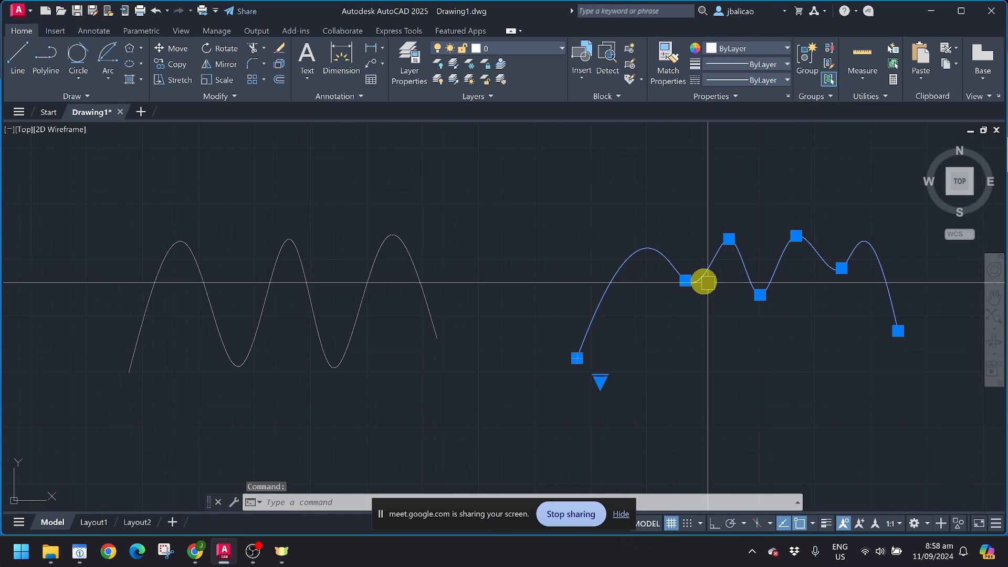
{"action": "left_click", "coordinate": [686, 281]}
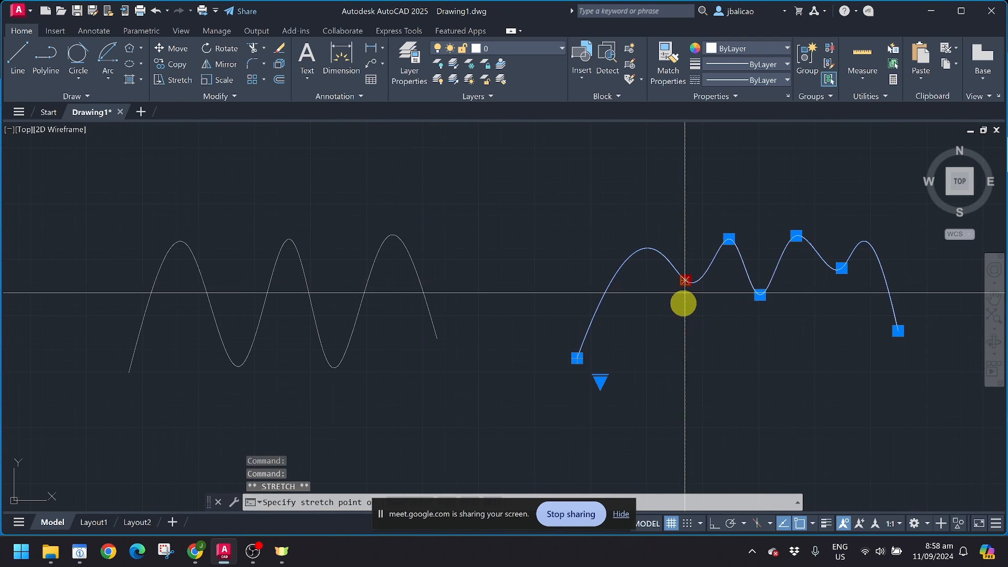
{"action": "scroll", "coordinate": [682, 317], "scroll_direction": "up", "scroll_amount": 4}
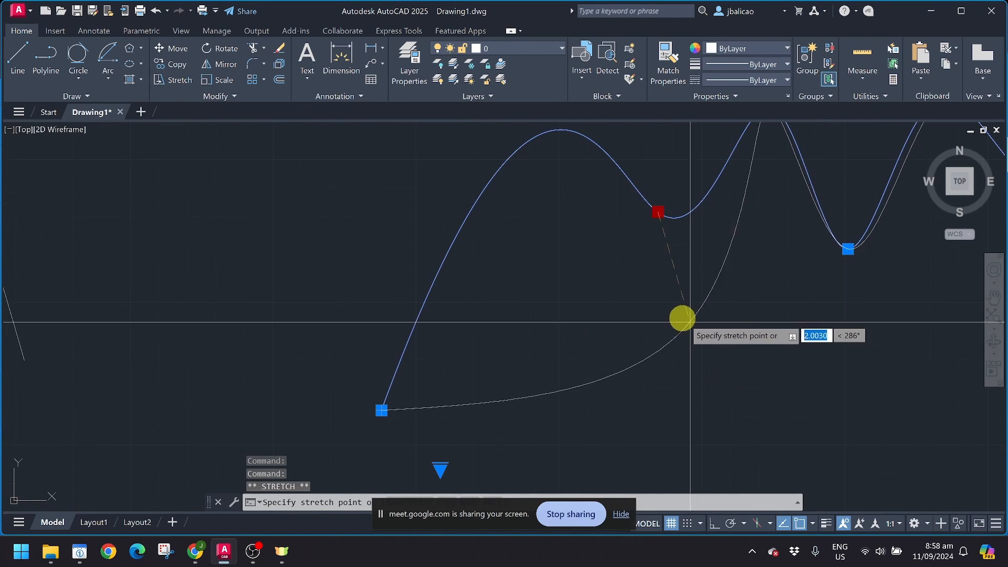
{"action": "scroll", "coordinate": [626, 265], "scroll_direction": "down", "scroll_amount": 2}
{"action": "key", "text": "Escape"}
{"action": "key", "text": "Escape"}
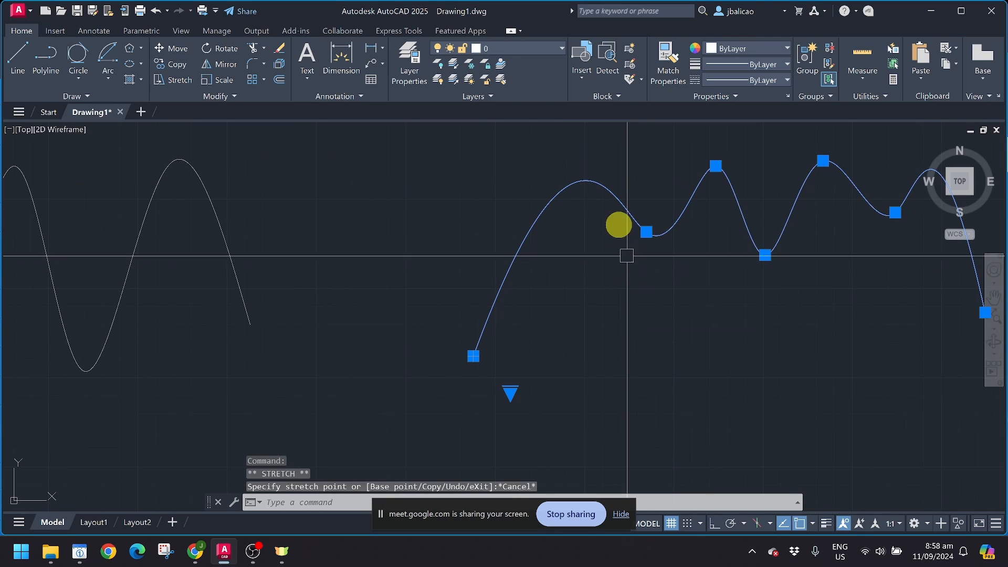
{"action": "left_click", "coordinate": [596, 190]}
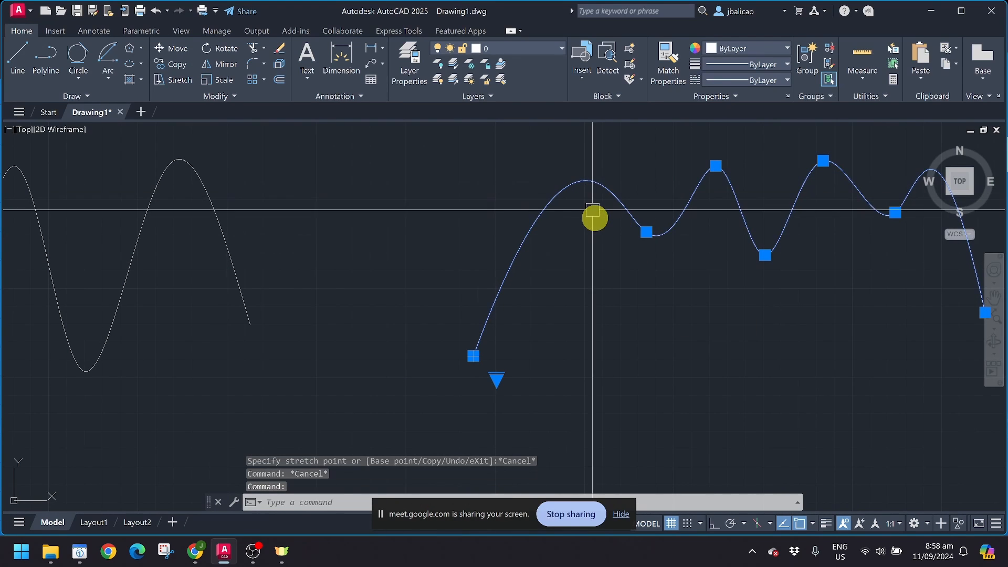
{"action": "left_click", "coordinate": [717, 166]}
{"action": "middle_click_drag", "start_coordinate": [715, 197], "coordinate": [695, 272]}
{"action": "left_click", "coordinate": [704, 155]}
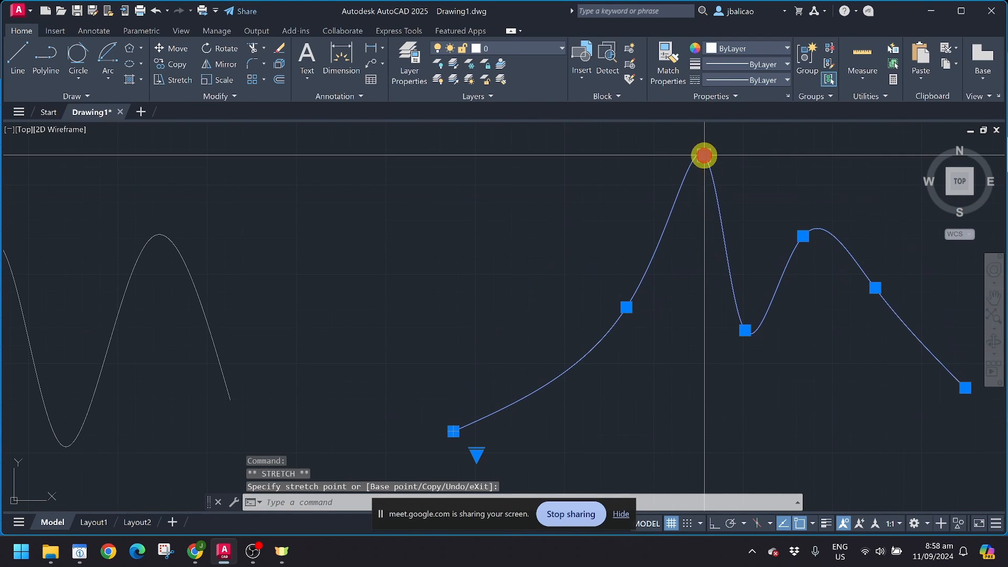
{"action": "left_click", "coordinate": [745, 330]}
{"action": "left_click", "coordinate": [756, 407]}
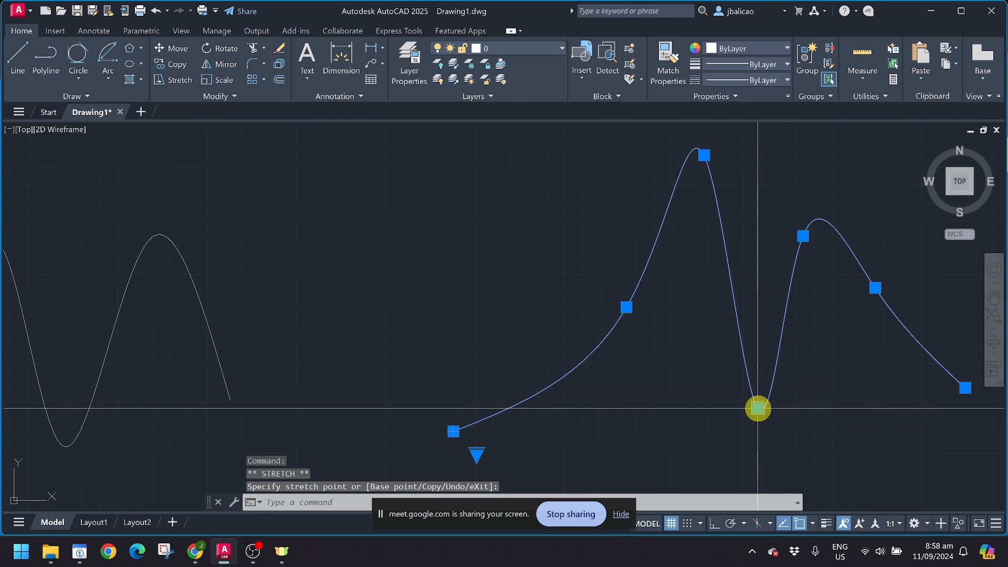
{"action": "scroll", "coordinate": [756, 407], "scroll_direction": "down", "scroll_amount": 2}
{"action": "middle_click_drag", "start_coordinate": [489, 372], "coordinate": [670, 326]}
{"action": "key", "text": "Escape"}
{"action": "left_click", "coordinate": [592, 310]}
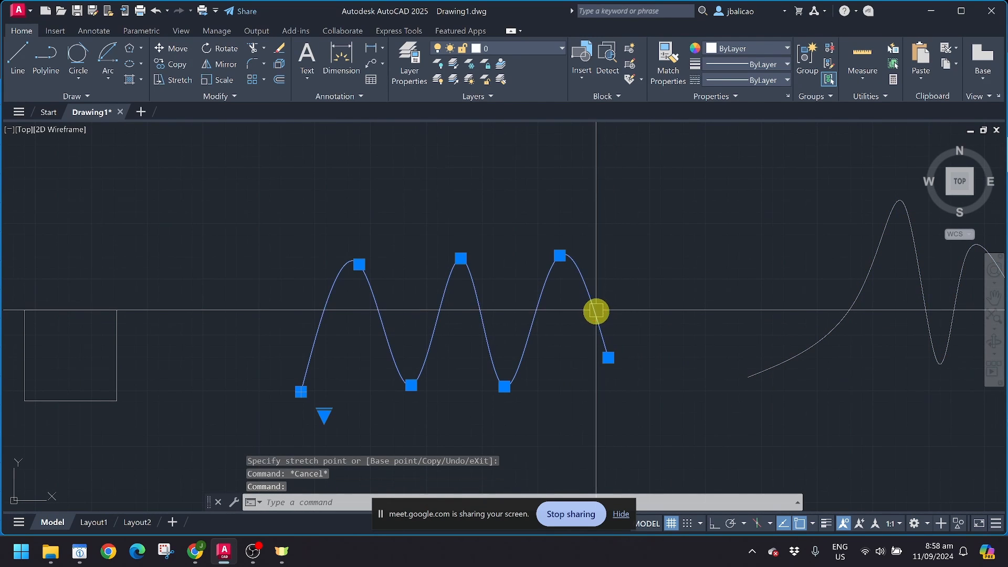
{"action": "left_click", "coordinate": [359, 264]}
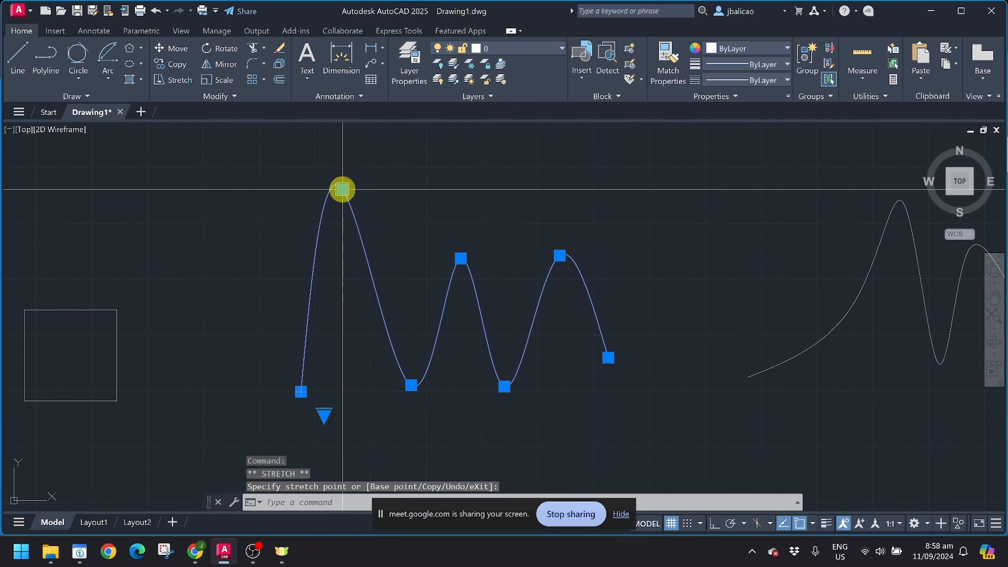
{"action": "left_click", "coordinate": [342, 189]}
{"action": "left_click", "coordinate": [412, 387]}
{"action": "left_click", "coordinate": [404, 420]}
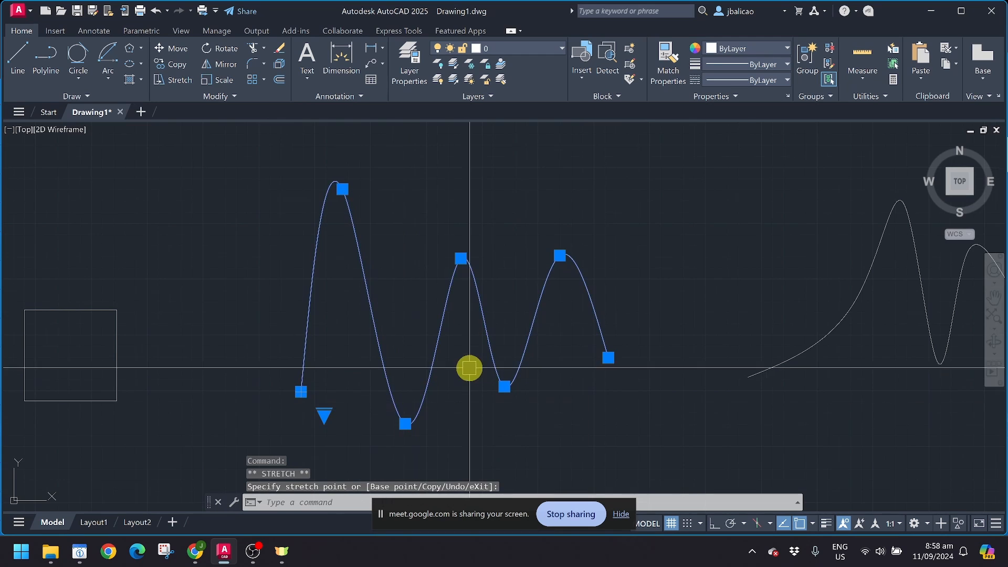
{"action": "scroll", "coordinate": [373, 315], "scroll_direction": "down", "scroll_amount": 3}
{"action": "scroll", "coordinate": [425, 281], "scroll_direction": "up", "scroll_amount": 4}
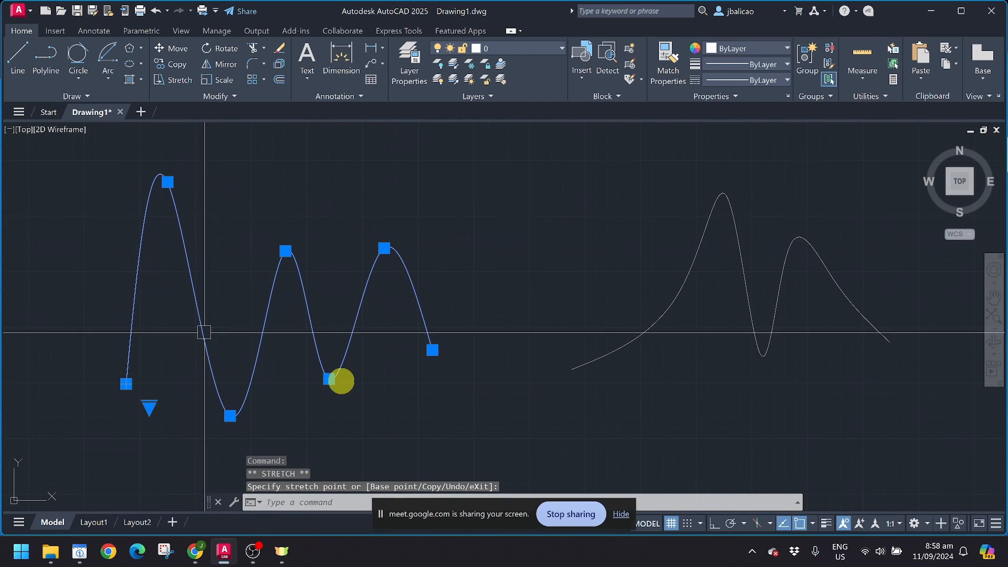
{"action": "left_click", "coordinate": [681, 289]}
{"action": "mouse_move", "coordinate": [678, 291]}
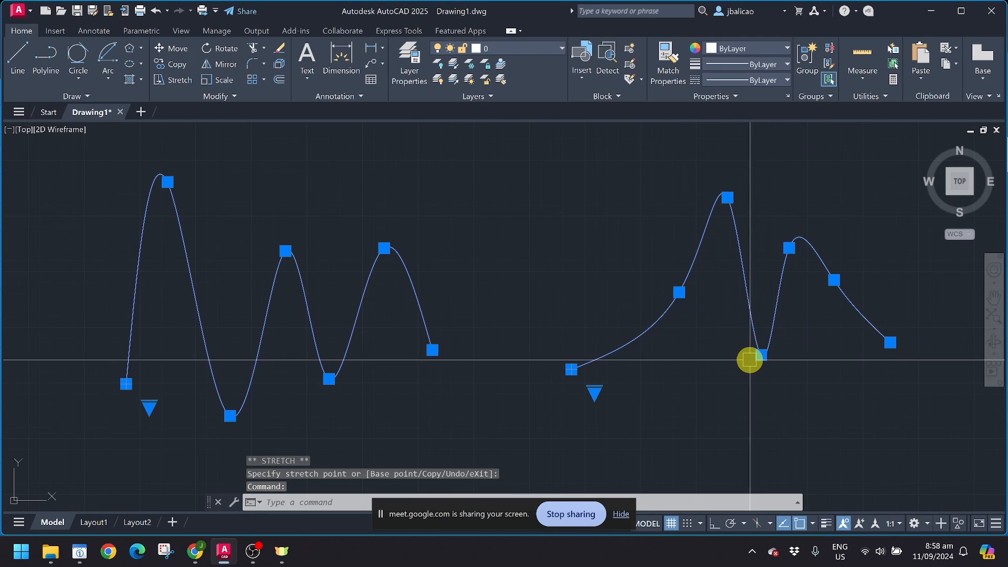
{"action": "key", "text": "ctrl+z"}
{"action": "key", "text": "ctrl+z"}
{"action": "key", "text": "ctrl+z"}
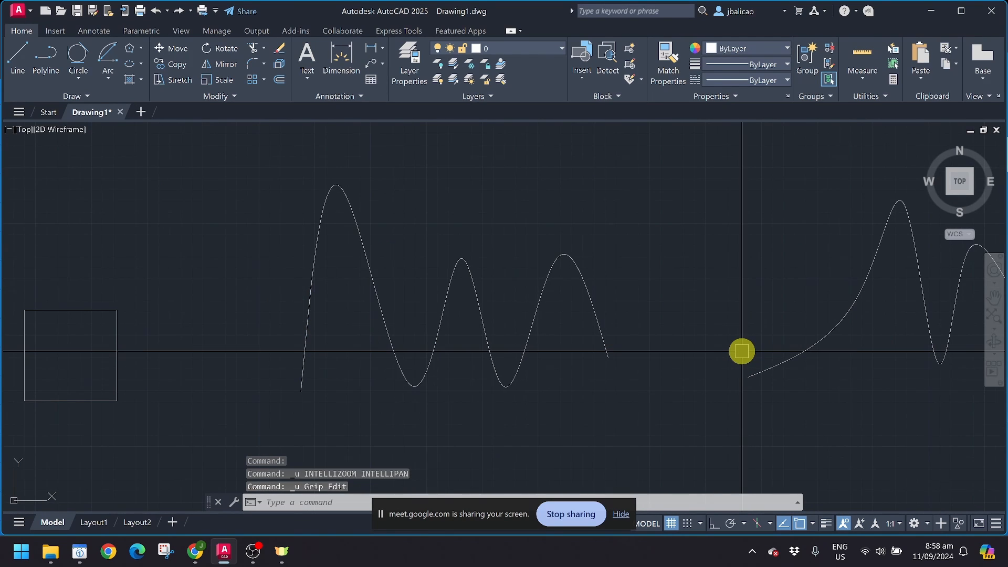
{"action": "key", "text": "ctrl+z"}
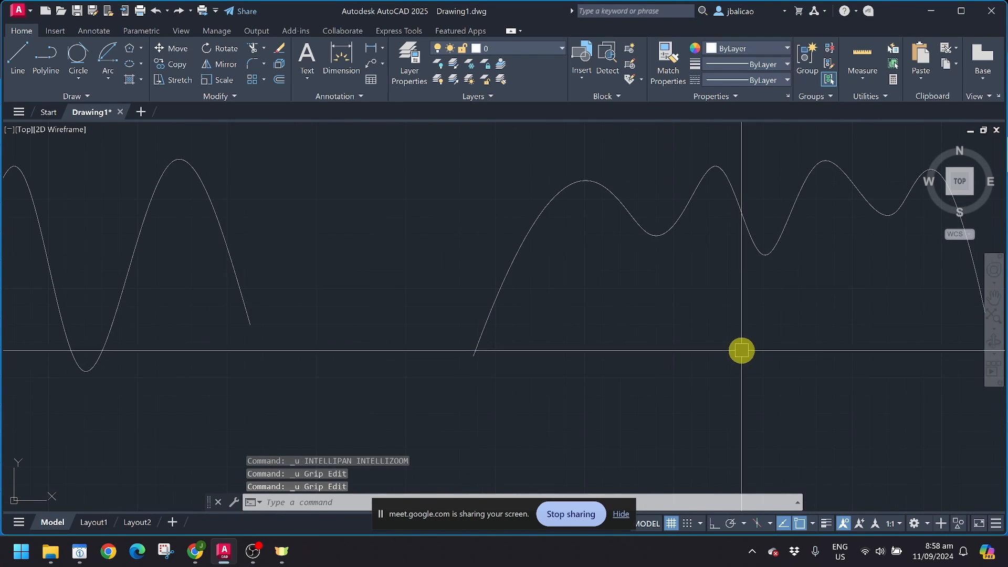
{"action": "scroll", "coordinate": [741, 350], "scroll_direction": "down", "scroll_amount": 2}
Step: Stretch a fit point on the right wave's first hump lower to reshape it
{"action": "left_click", "coordinate": [691, 272]}
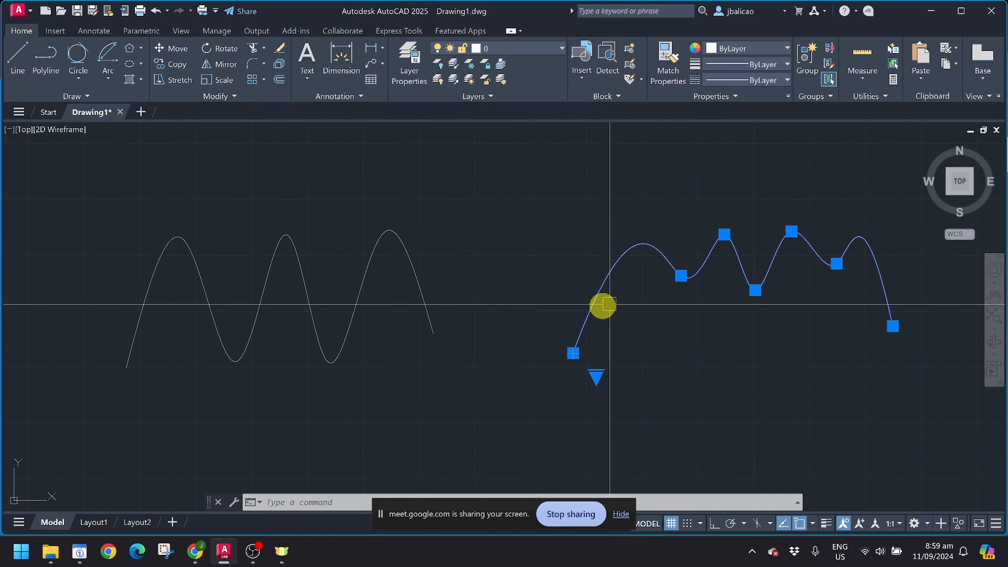
{"action": "key", "text": "Escape"}
{"action": "left_click", "coordinate": [70, 208]}
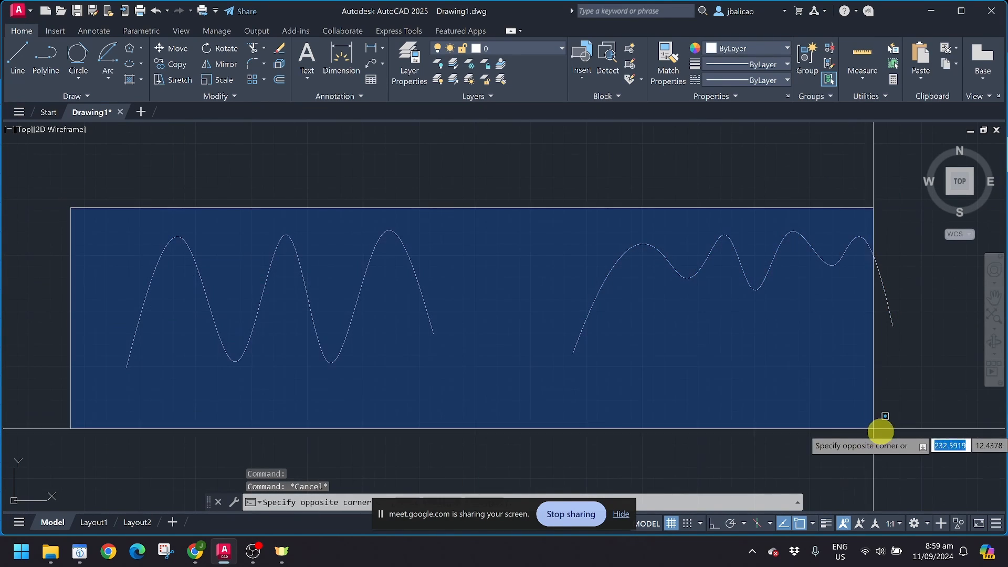
{"action": "left_click", "coordinate": [922, 423]}
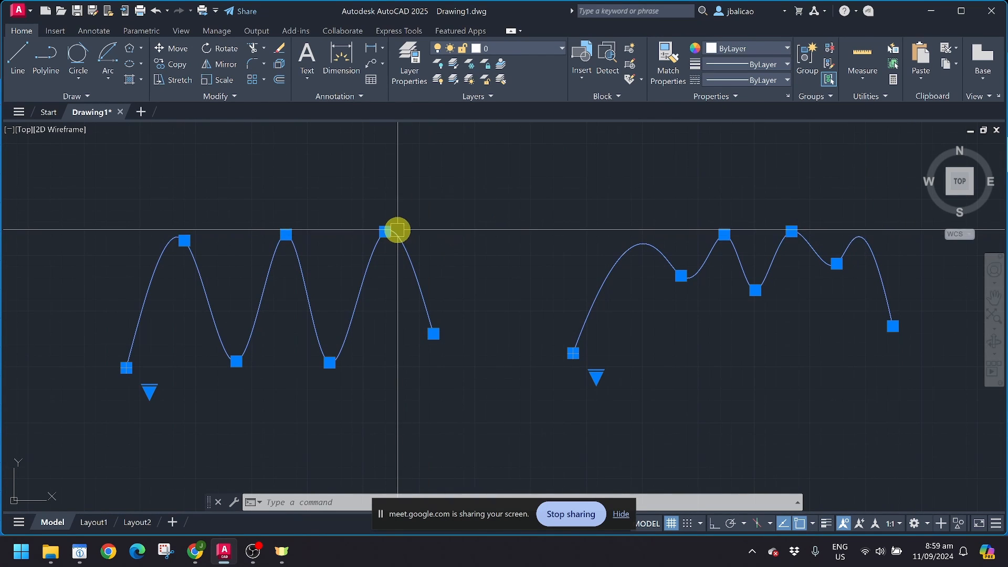
{"action": "key", "text": "Escape"}
{"action": "left_click", "coordinate": [683, 278]}
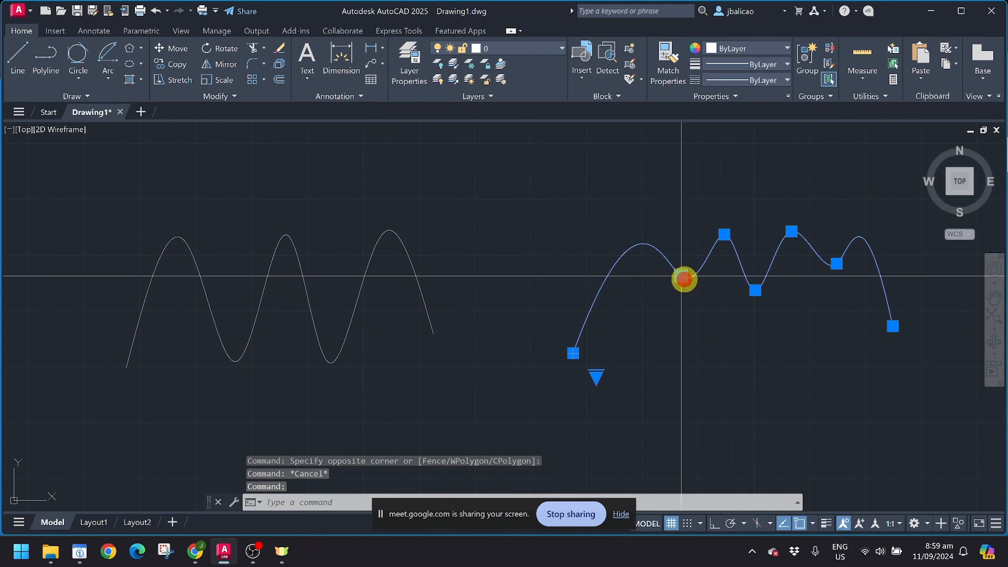
{"action": "left_click", "coordinate": [681, 276]}
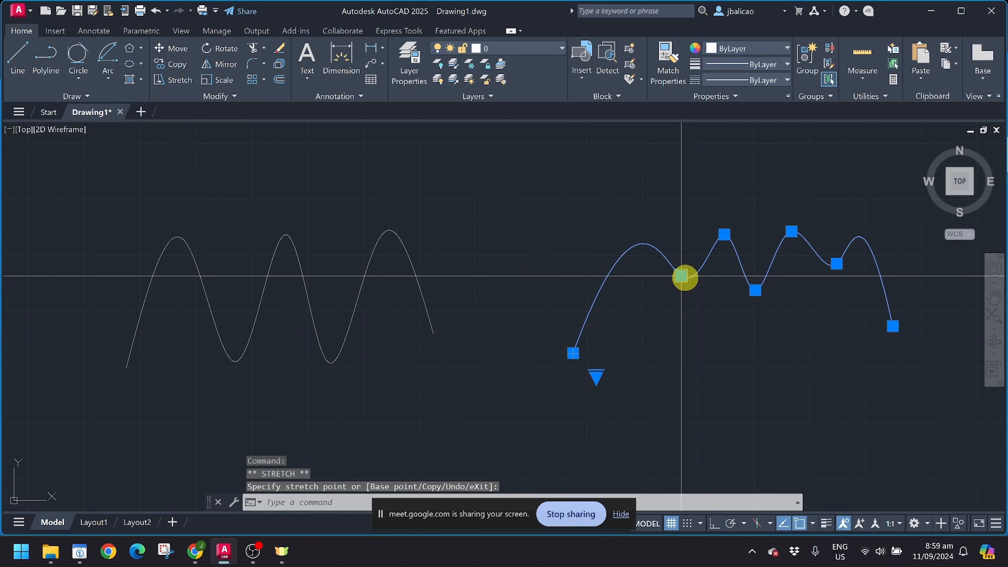
{"action": "left_click", "coordinate": [698, 342]}
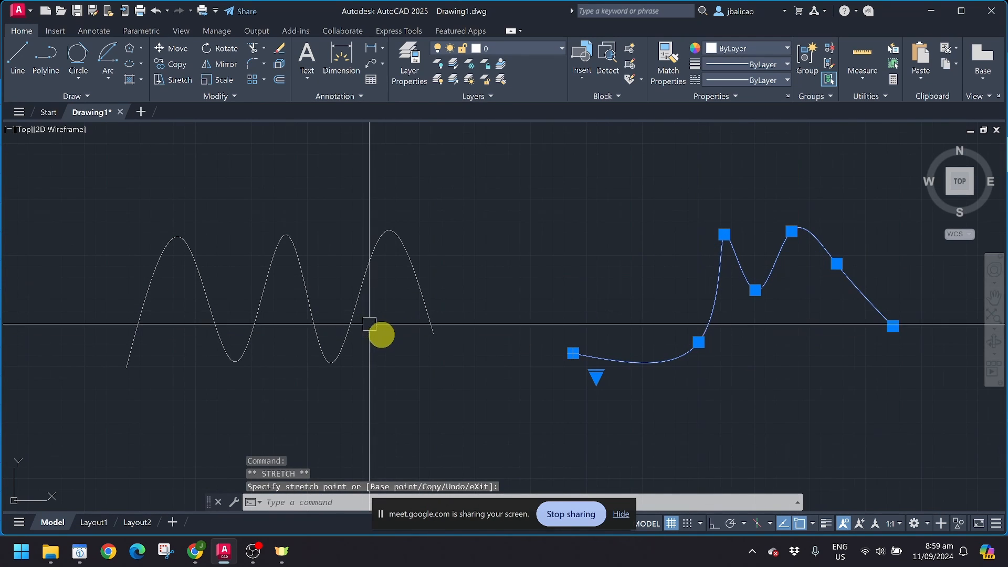
{"action": "key", "text": "Escape"}
Step: Lower the left wave's first peak by stretching its fit point downward, then deselect
{"action": "left_click", "coordinate": [276, 274]}
{"action": "key", "text": "Escape"}
{"action": "left_click", "coordinate": [303, 256]}
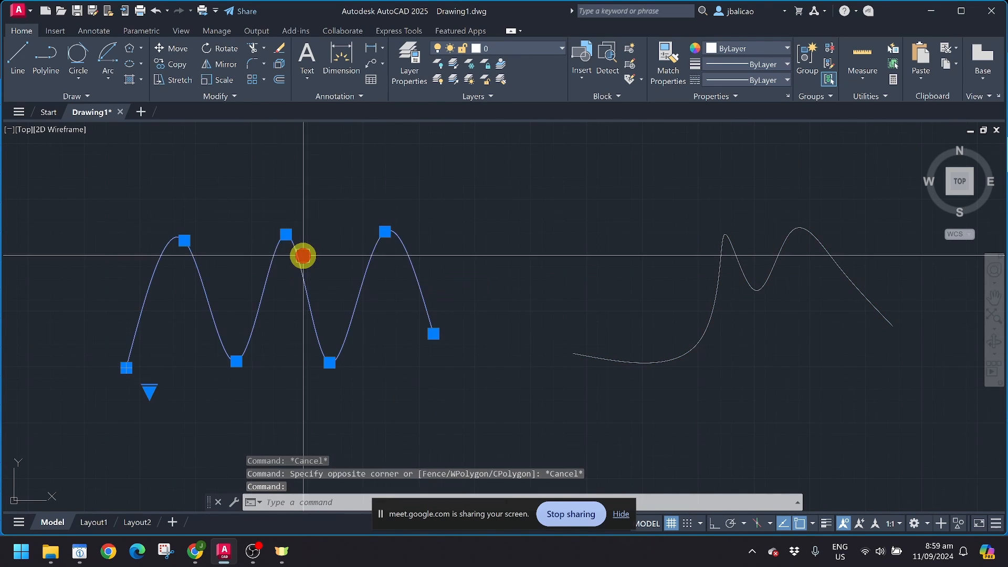
{"action": "left_click", "coordinate": [184, 241]}
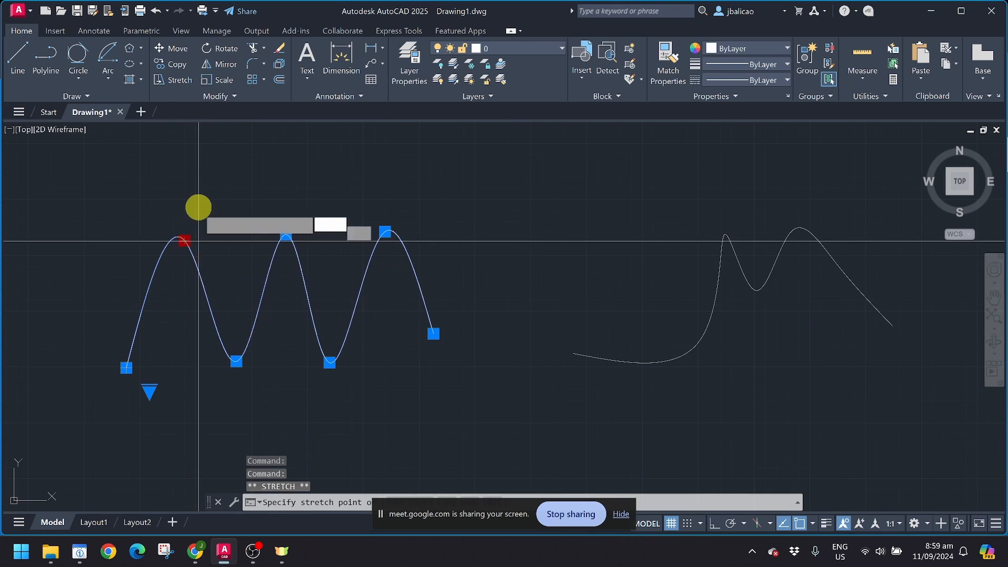
{"action": "left_click", "coordinate": [182, 293]}
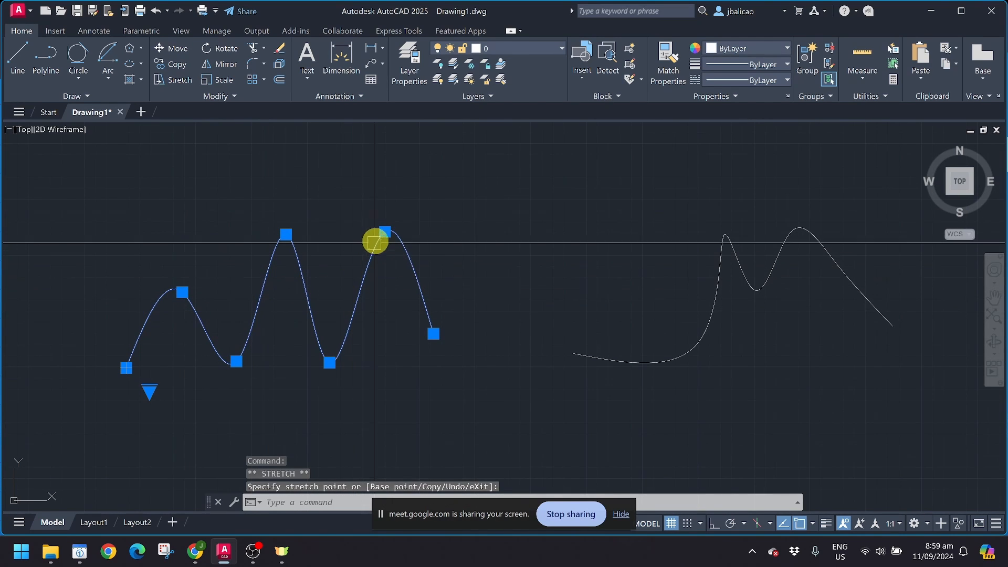
{"action": "left_click", "coordinate": [384, 231]}
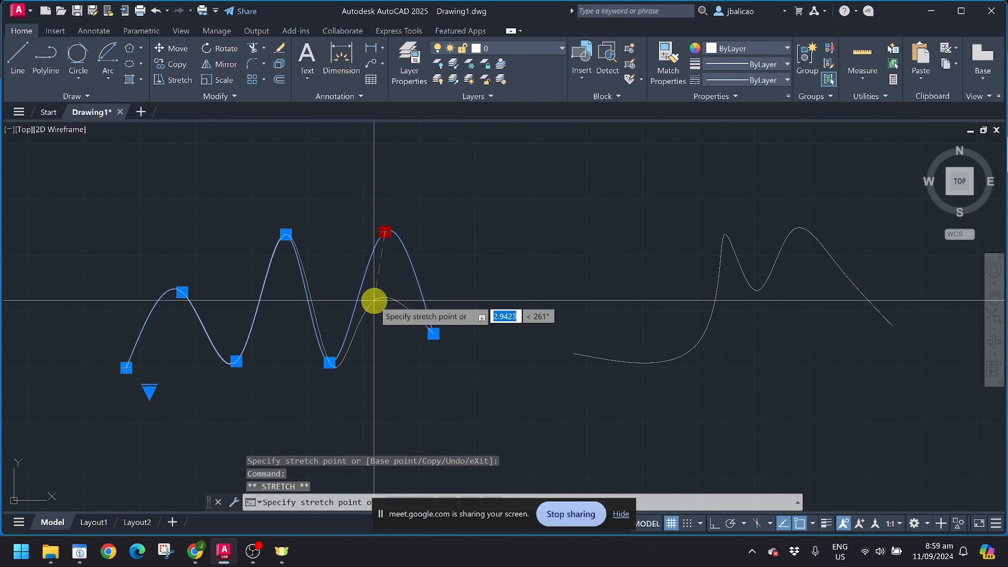
{"action": "key", "text": "Escape"}
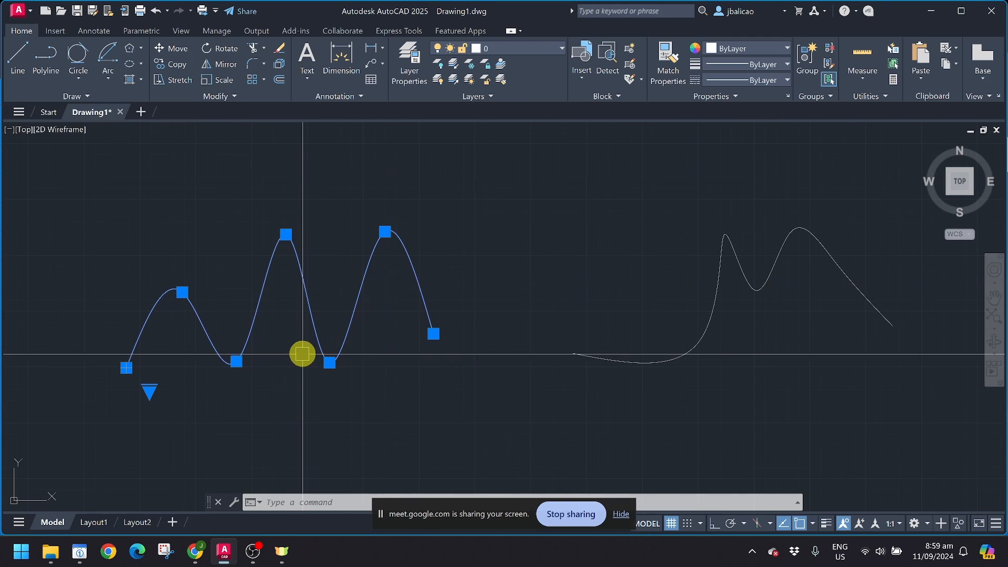
{"action": "key", "text": "Escape"}
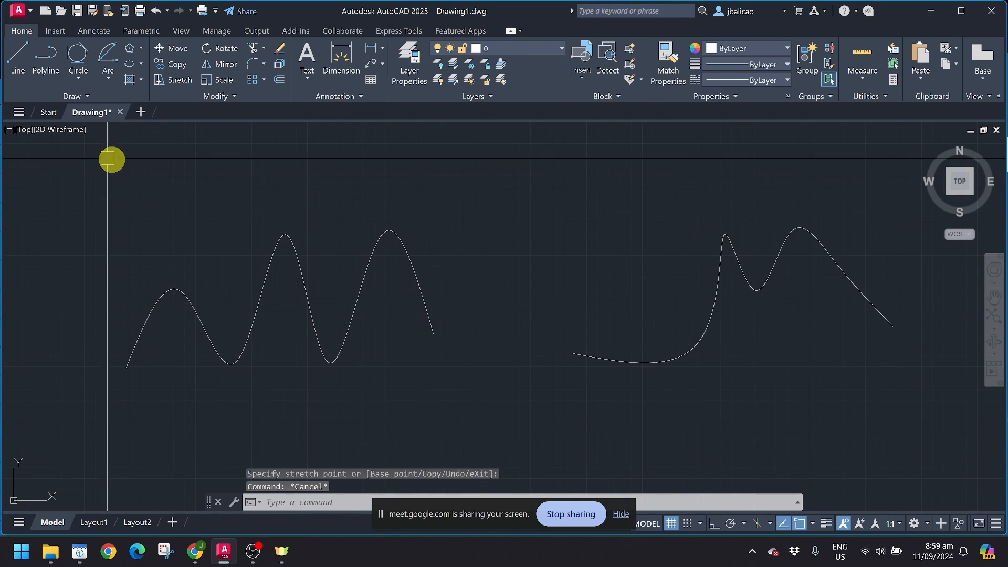
Step: Place horizontal and vertical construction lines through one root point right of the waves, with Ortho on
{"action": "left_click", "coordinate": [78, 95]}
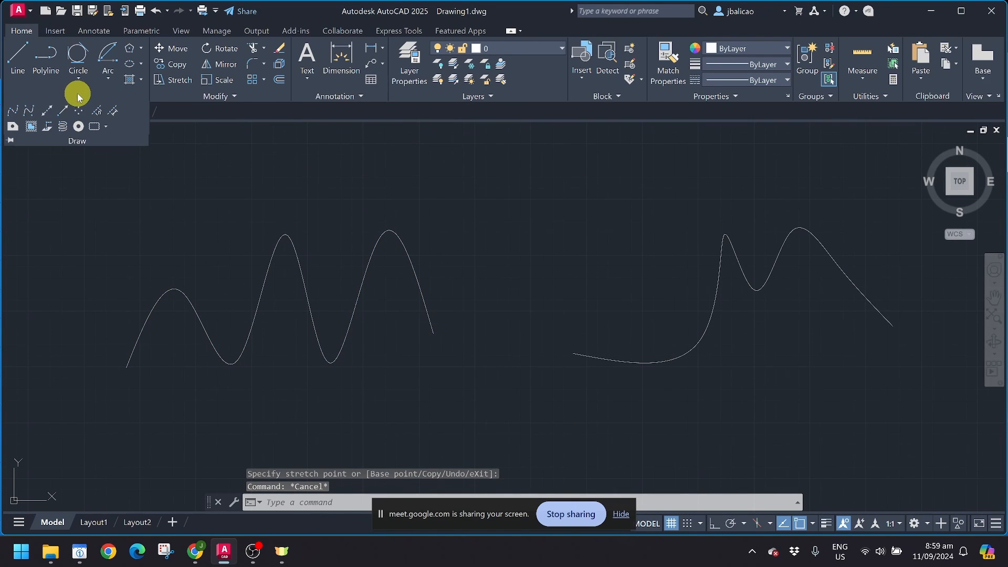
{"action": "left_click", "coordinate": [48, 112]}
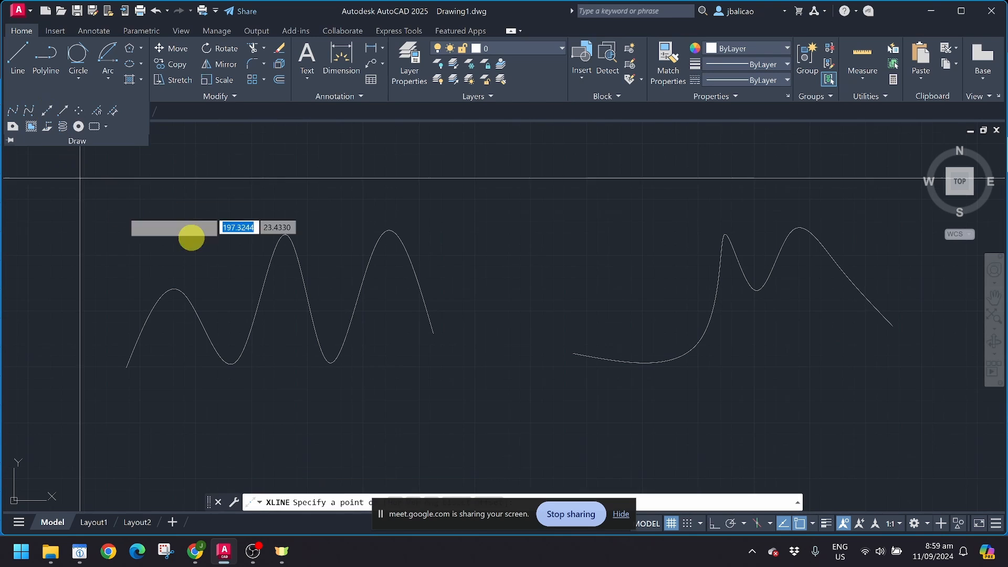
{"action": "scroll", "coordinate": [237, 250], "scroll_direction": "down", "scroll_amount": 6}
{"action": "middle_click_drag", "start_coordinate": [557, 246], "coordinate": [255, 259]}
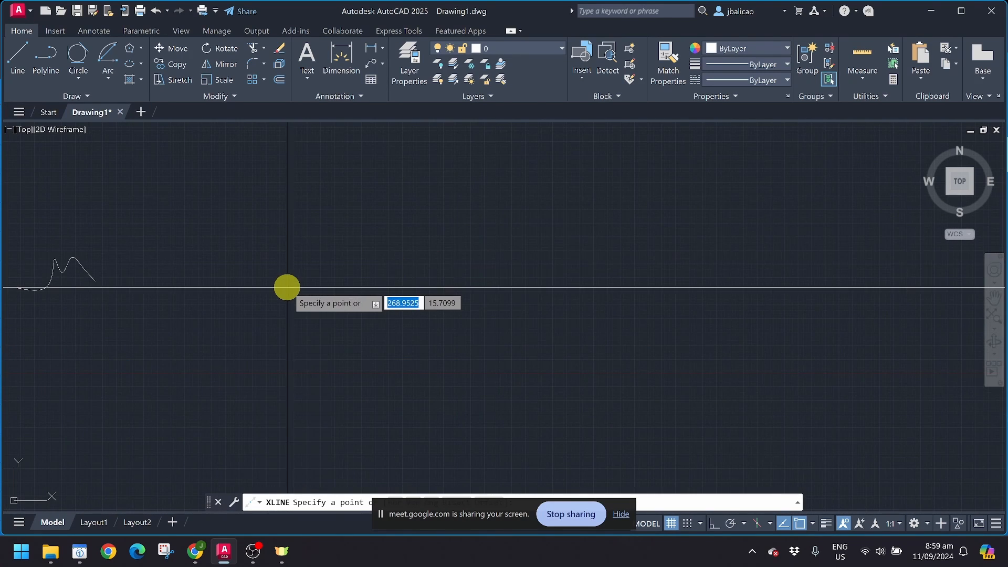
{"action": "scroll", "coordinate": [287, 287], "scroll_direction": "up", "scroll_amount": 2}
{"action": "left_click", "coordinate": [335, 260]}
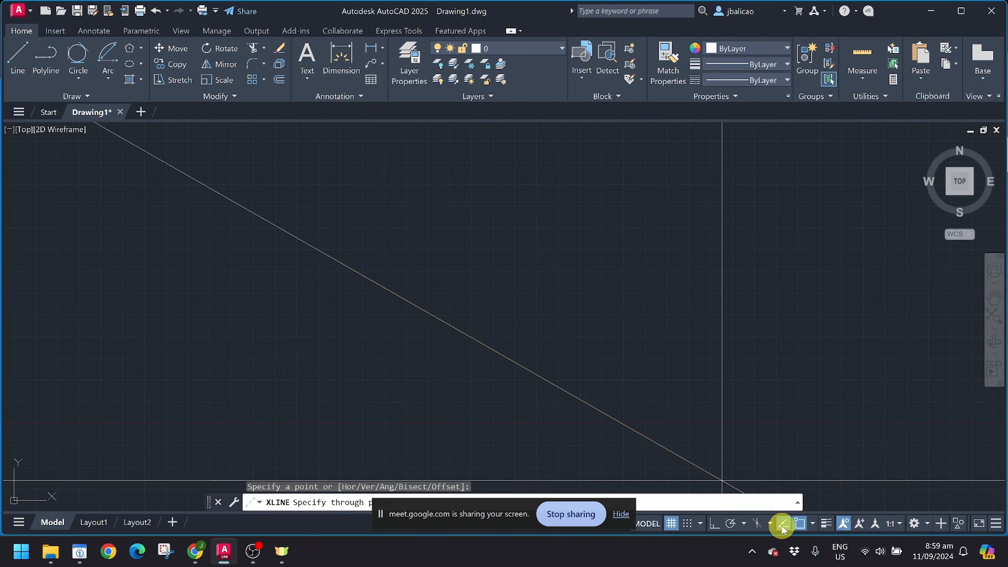
{"action": "left_click", "coordinate": [713, 525]}
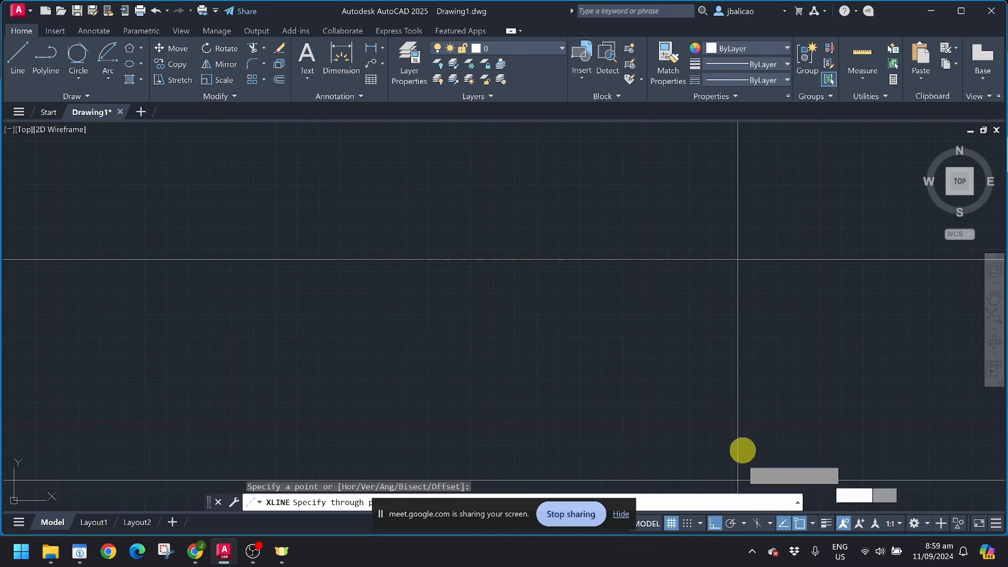
{"action": "left_click", "coordinate": [434, 261]}
{"action": "left_click", "coordinate": [342, 388]}
{"action": "key", "text": "Escape"}
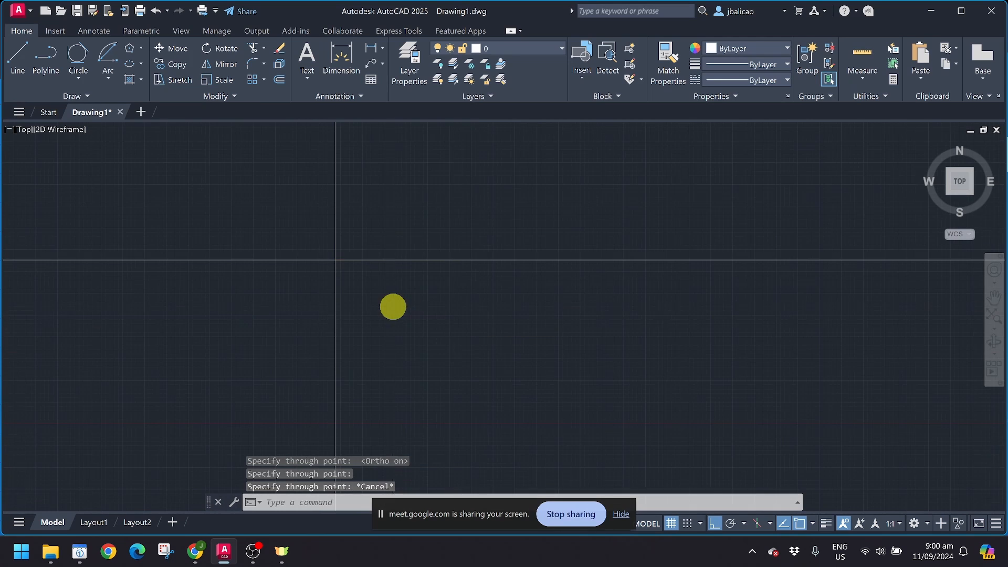
Step: Zoom and pan so the new construction lines are centred in the view
{"action": "scroll", "coordinate": [483, 310], "scroll_direction": "down", "scroll_amount": 3}
{"action": "scroll", "coordinate": [488, 330], "scroll_direction": "down", "scroll_amount": 8}
{"action": "middle_click_drag", "start_coordinate": [572, 330], "coordinate": [449, 240]}
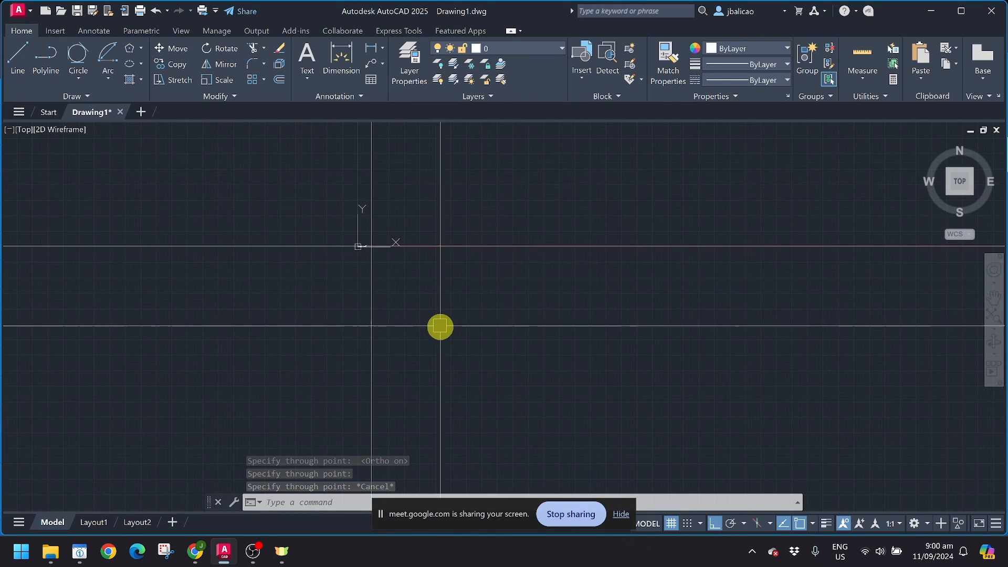
{"action": "scroll", "coordinate": [373, 234], "scroll_direction": "up", "scroll_amount": 4}
{"action": "scroll", "coordinate": [362, 280], "scroll_direction": "up", "scroll_amount": 8}
{"action": "scroll", "coordinate": [372, 210], "scroll_direction": "up", "scroll_amount": 10}
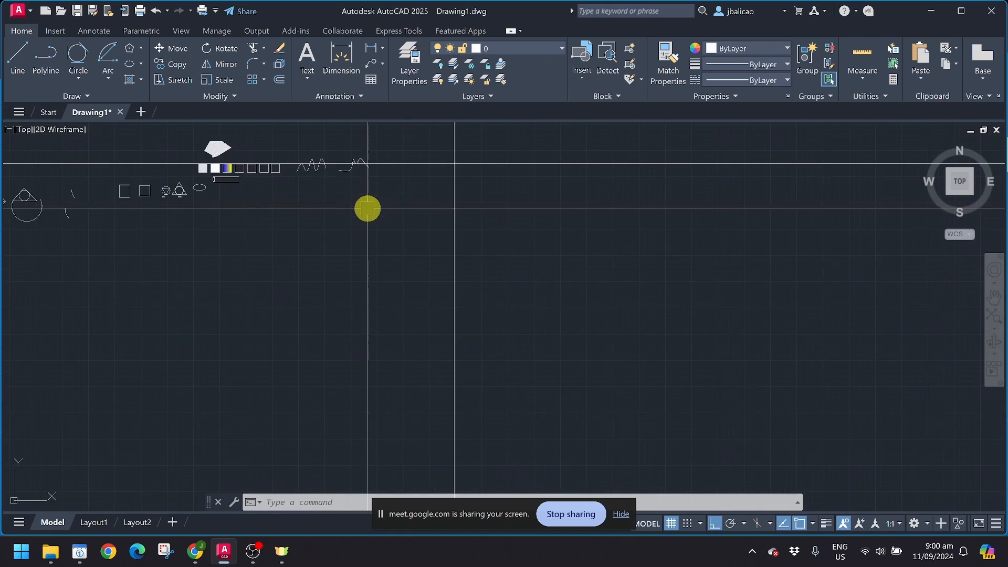
{"action": "mouse_move", "coordinate": [436, 177]}
{"action": "middle_mouse_down"}
{"action": "mouse_move", "coordinate": [340, 261]}
{"action": "mouse_move", "coordinate": [205, 273]}
{"action": "middle_mouse_up"}
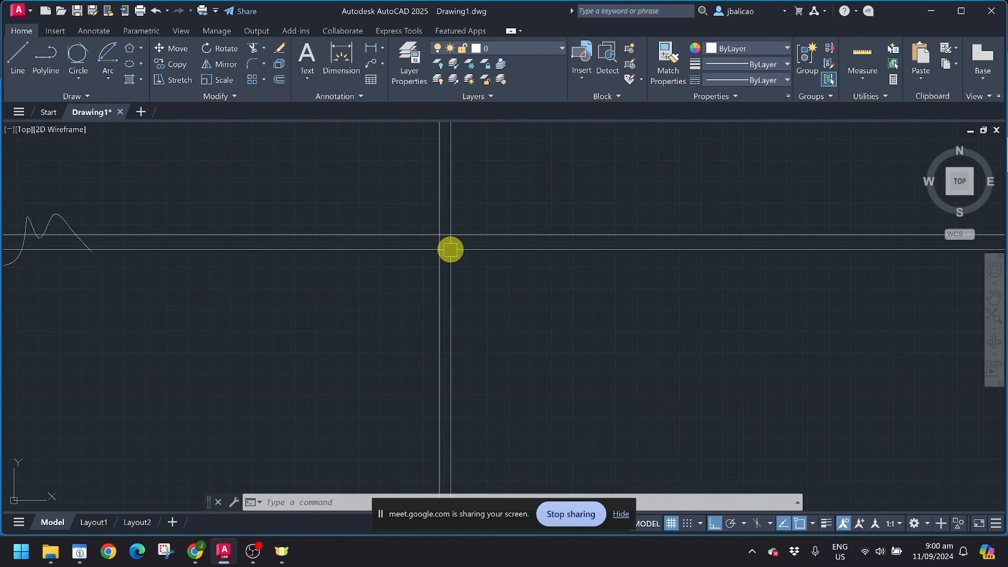
{"action": "middle_click_drag", "start_coordinate": [449, 247], "coordinate": [414, 254]}
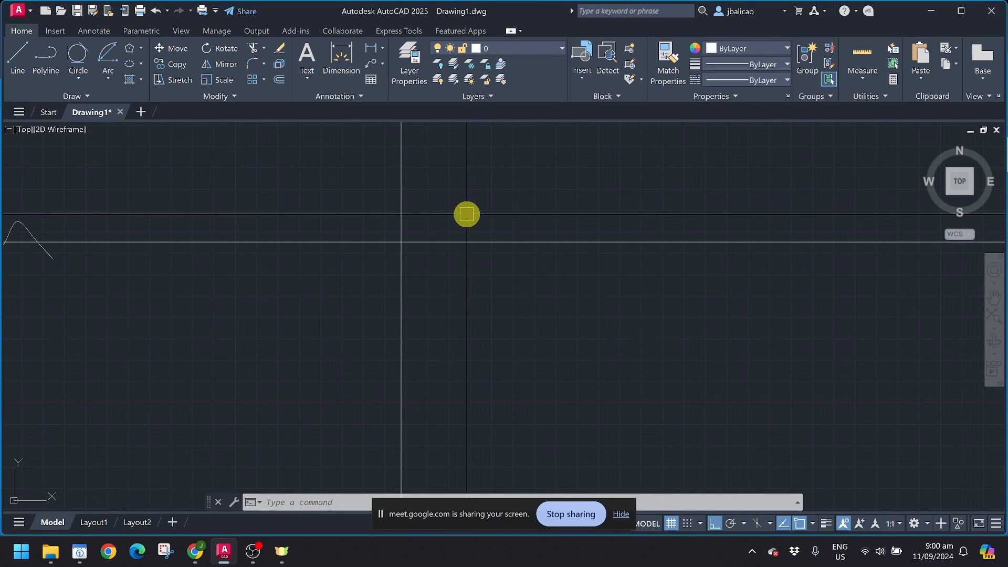
{"action": "left_click", "coordinate": [84, 96]}
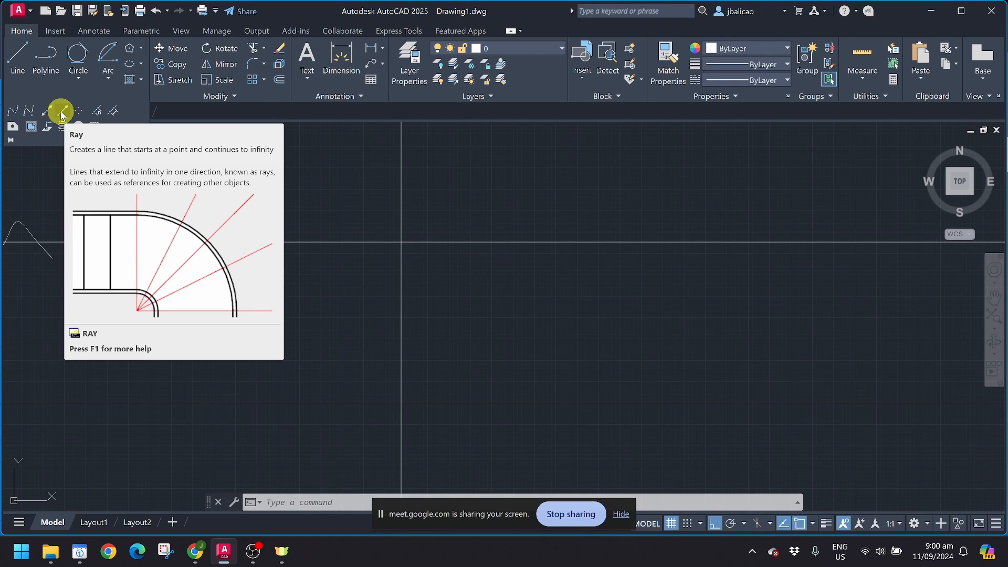
Step: Start a ray at the construction lines' intersection and turn Ortho off for any angle
{"action": "left_click", "coordinate": [62, 113]}
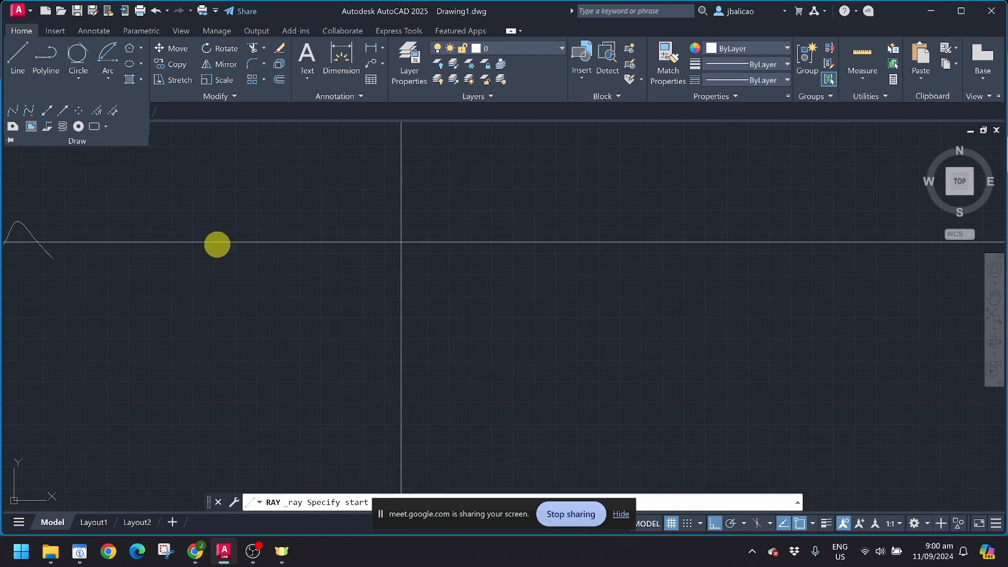
{"action": "left_click", "coordinate": [402, 244]}
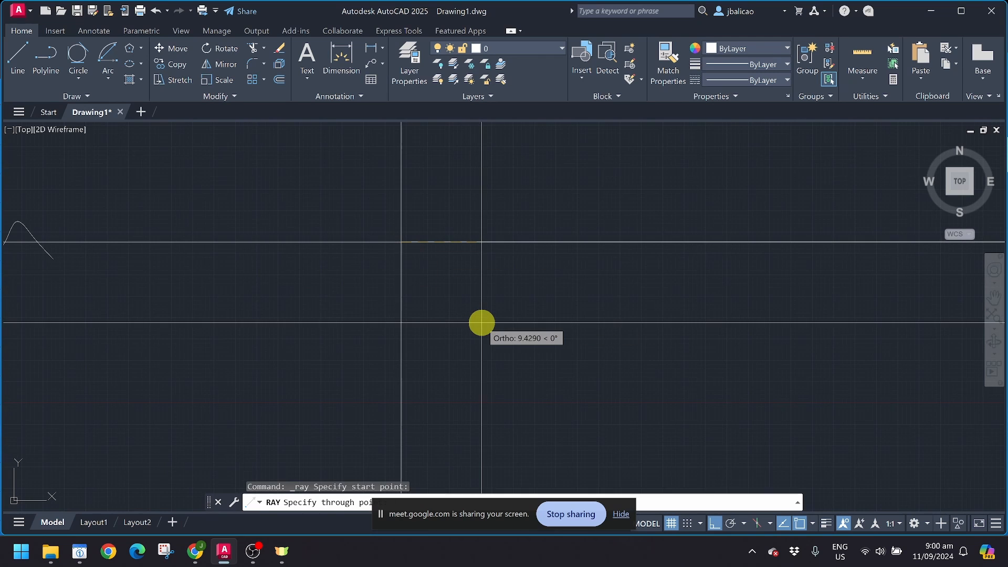
{"action": "key", "text": "F8"}
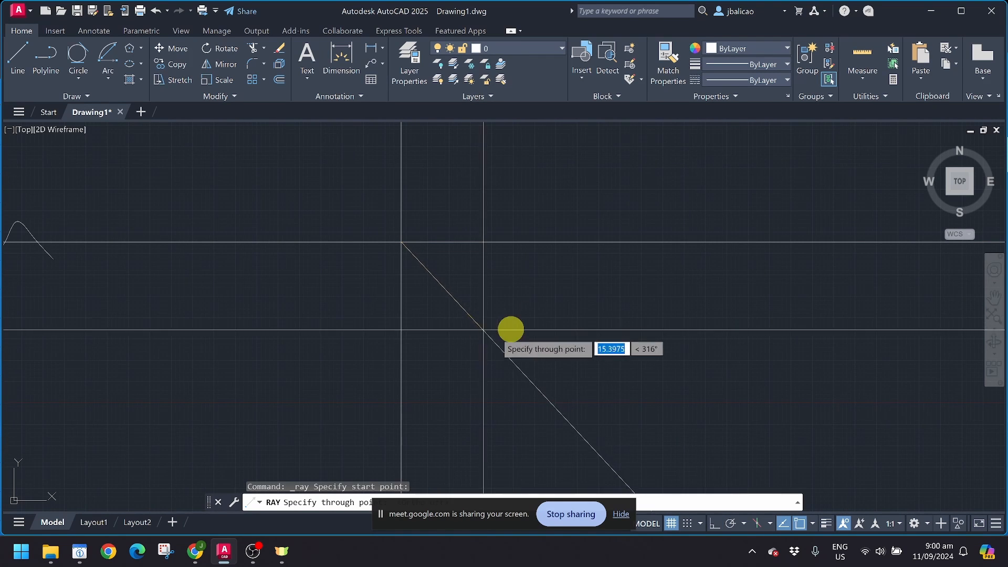
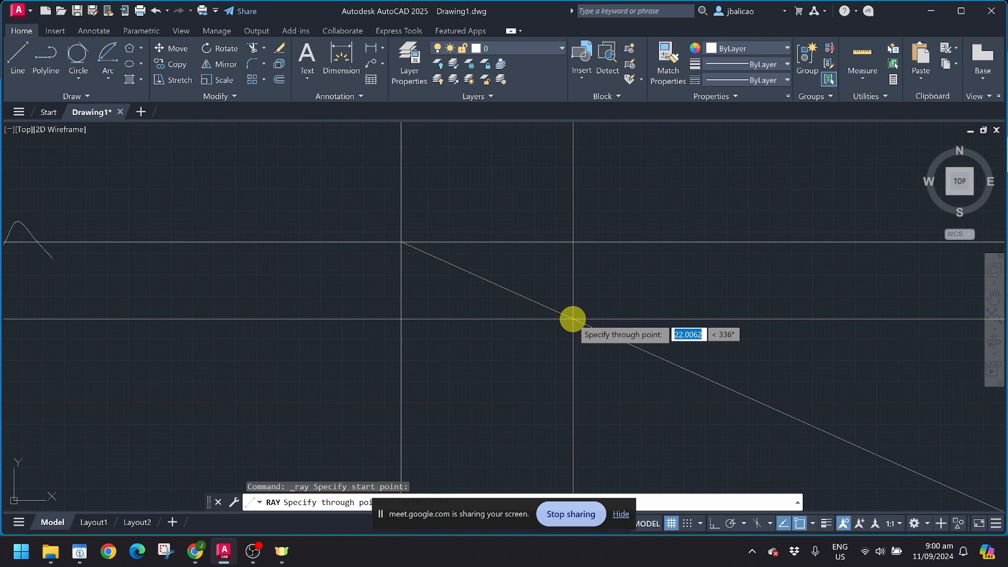
Step: Draw seven rays fanning downward from the shared start point, from about 341° to 193°
{"action": "left_click", "coordinate": [576, 303]}
{"action": "left_click", "coordinate": [538, 370]}
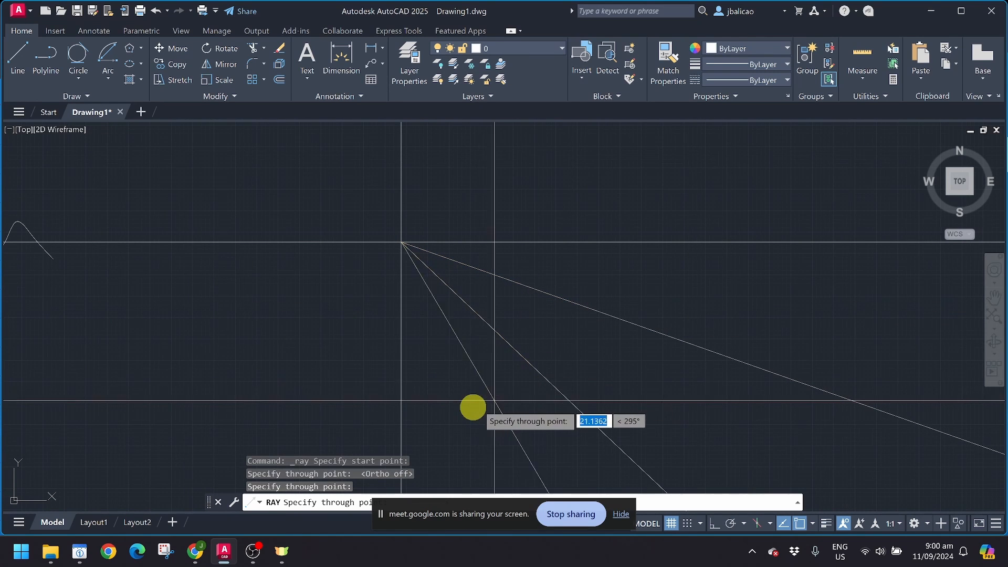
{"action": "left_click", "coordinate": [461, 411]}
{"action": "left_click", "coordinate": [337, 408]}
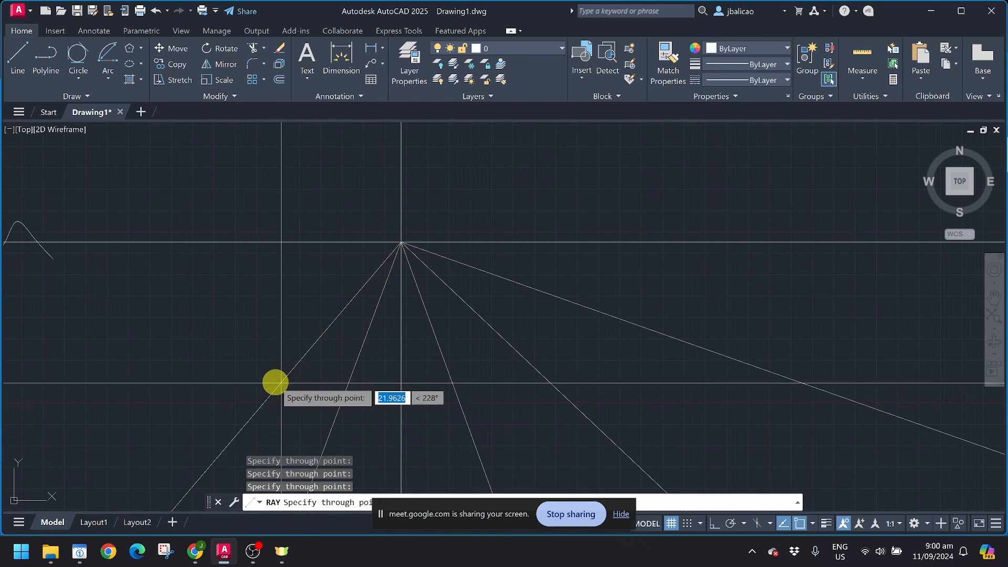
{"action": "left_click", "coordinate": [274, 381]}
{"action": "left_click", "coordinate": [219, 348]}
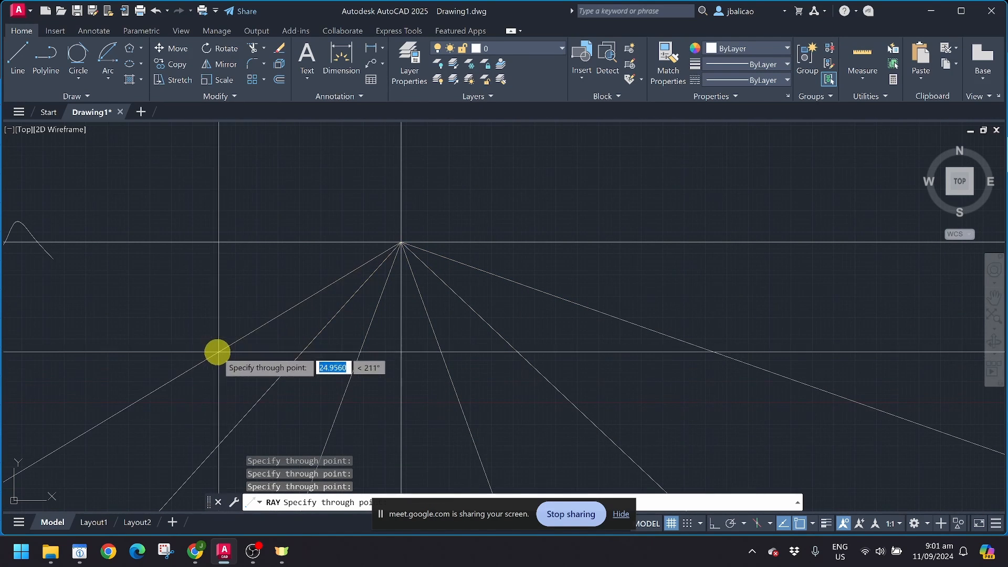
{"action": "left_click", "coordinate": [176, 294]}
{"action": "key", "text": "Escape"}
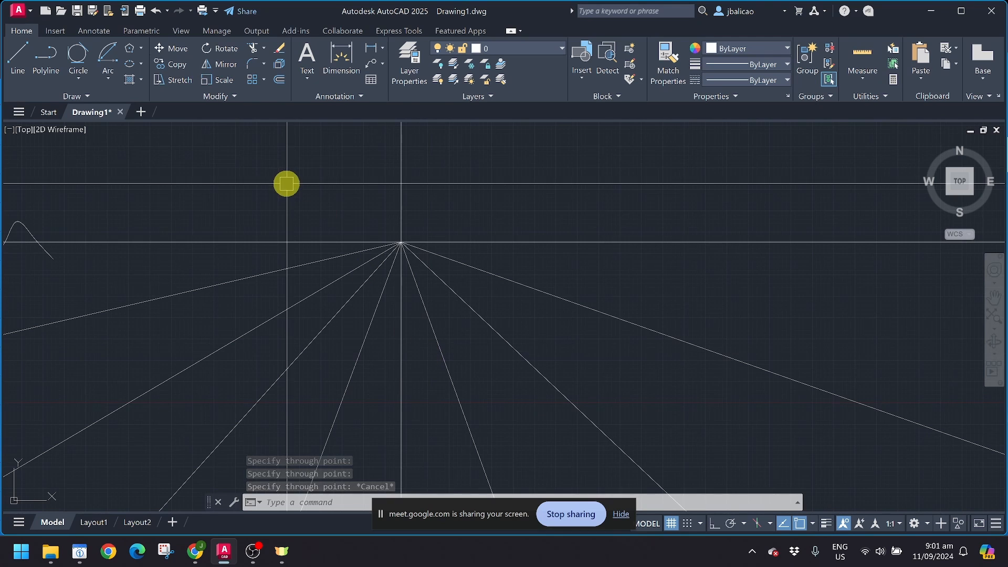
Step: Place four single points with Multiple Points in the empty space above the ray fan
{"action": "left_click", "coordinate": [82, 96]}
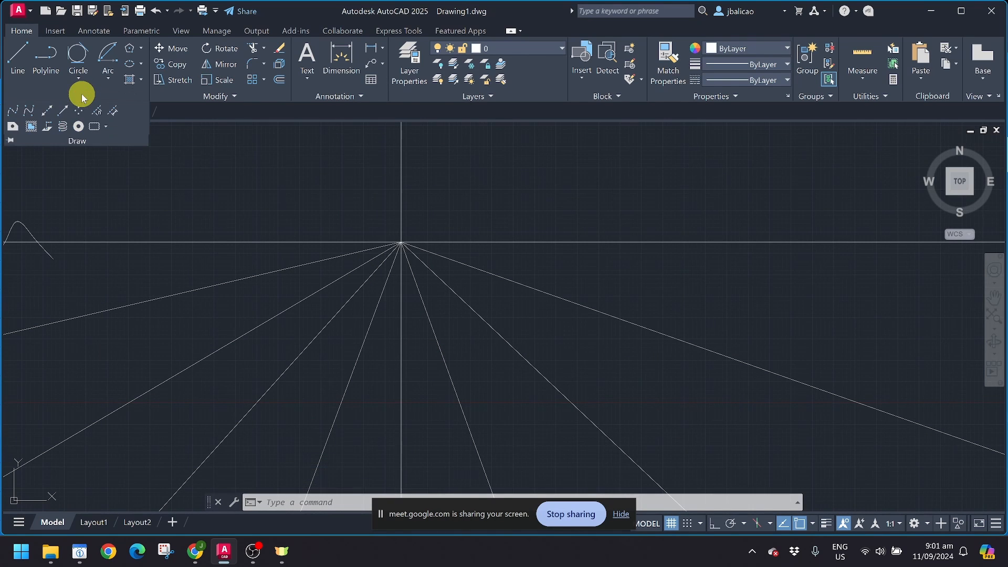
{"action": "left_click", "coordinate": [79, 109]}
{"action": "mouse_move", "coordinate": [415, 221]}
{"action": "middle_mouse_down"}
{"action": "mouse_move", "coordinate": [236, 362]}
{"action": "mouse_move", "coordinate": [168, 396]}
{"action": "middle_mouse_up"}
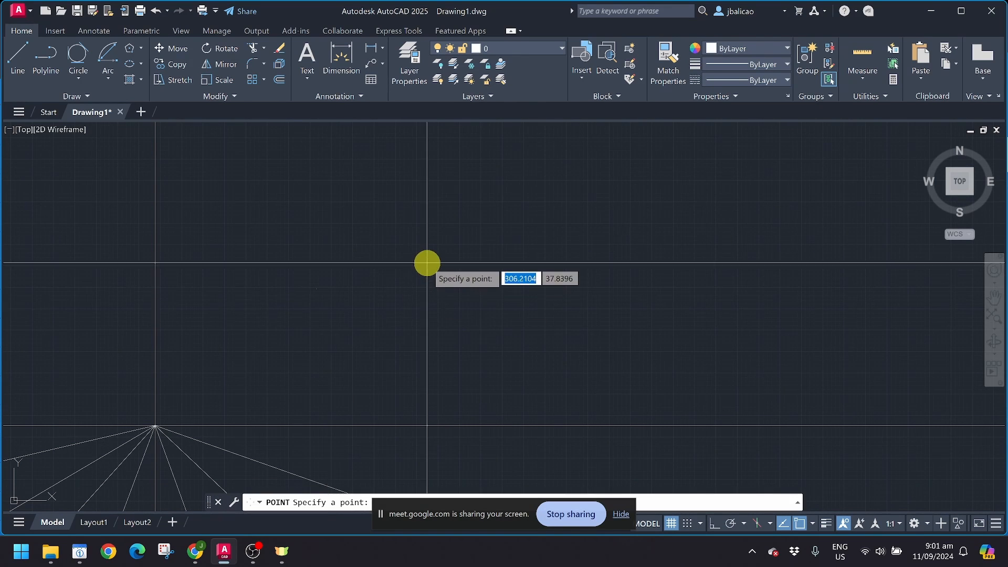
{"action": "left_click", "coordinate": [264, 239]}
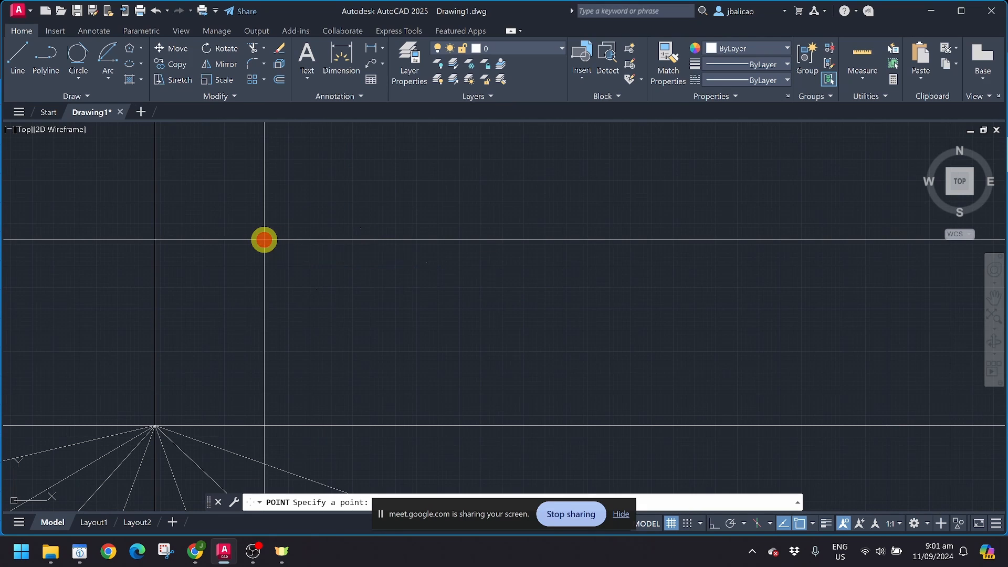
{"action": "scroll", "coordinate": [250, 267], "scroll_direction": "up", "scroll_amount": 3}
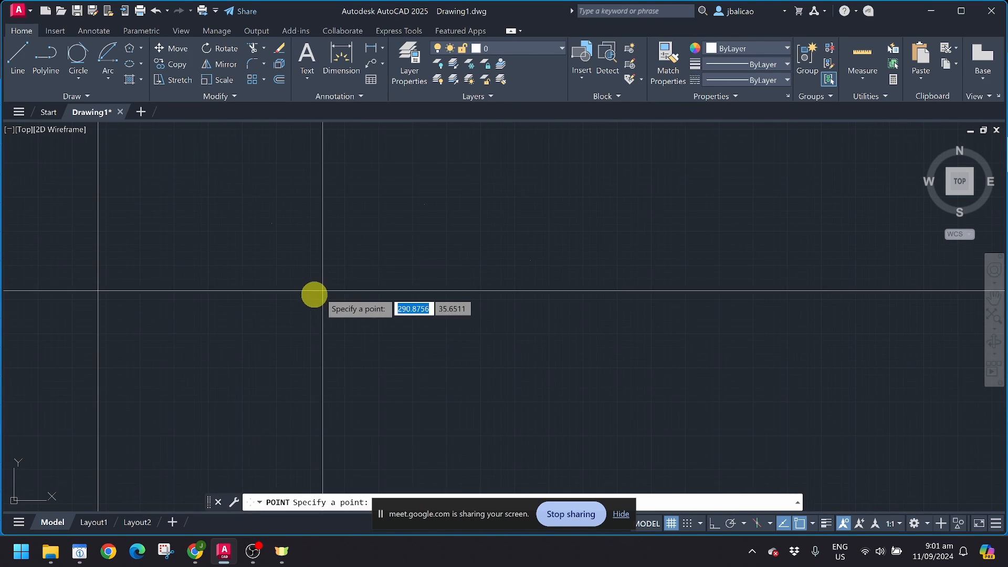
{"action": "key", "text": "Escape"}
{"action": "left_click", "coordinate": [213, 161]}
{"action": "left_click", "coordinate": [609, 411]}
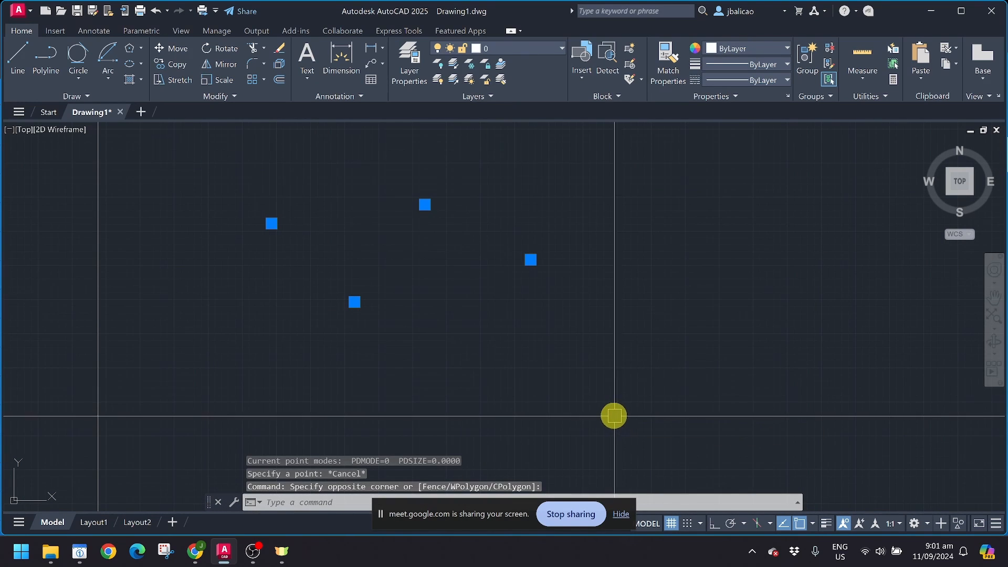
{"action": "key", "text": "Escape"}
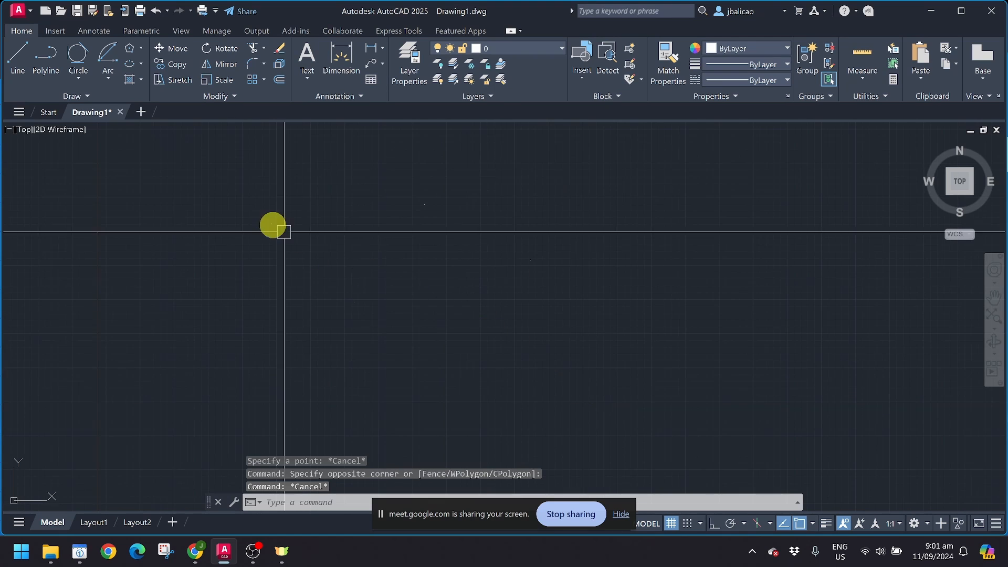
Step: Draw a closed quadrilateral with LINE through four corners above the ray fan, closing at the first corner
{"action": "type", "text": "l"}
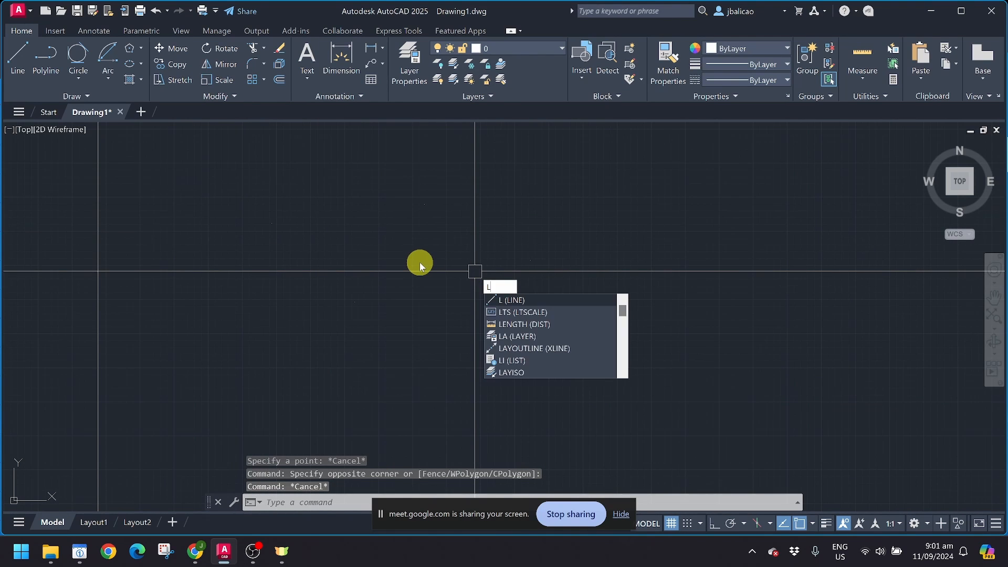
{"action": "key", "text": "Return"}
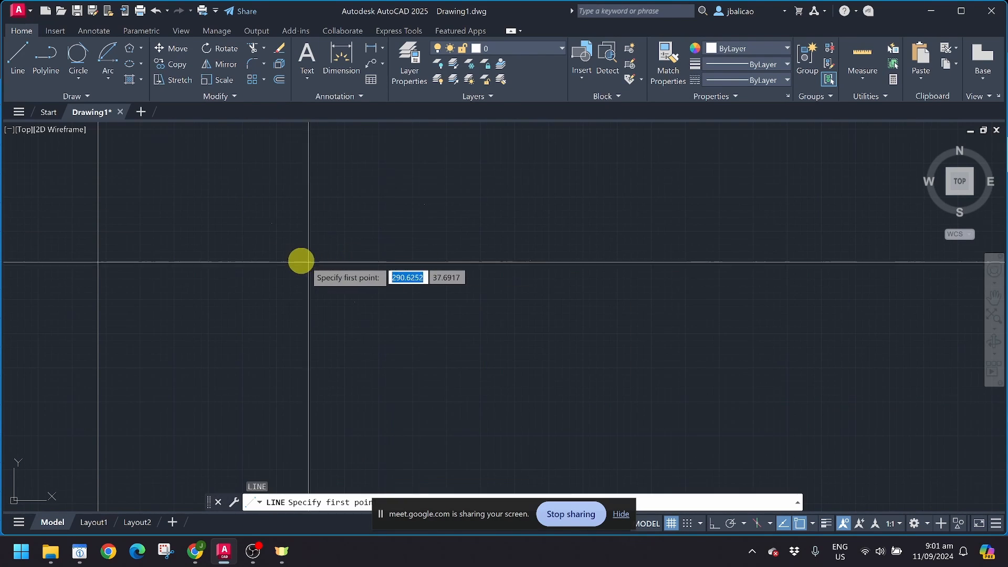
{"action": "left_click", "coordinate": [272, 223]}
{"action": "left_click", "coordinate": [425, 205]}
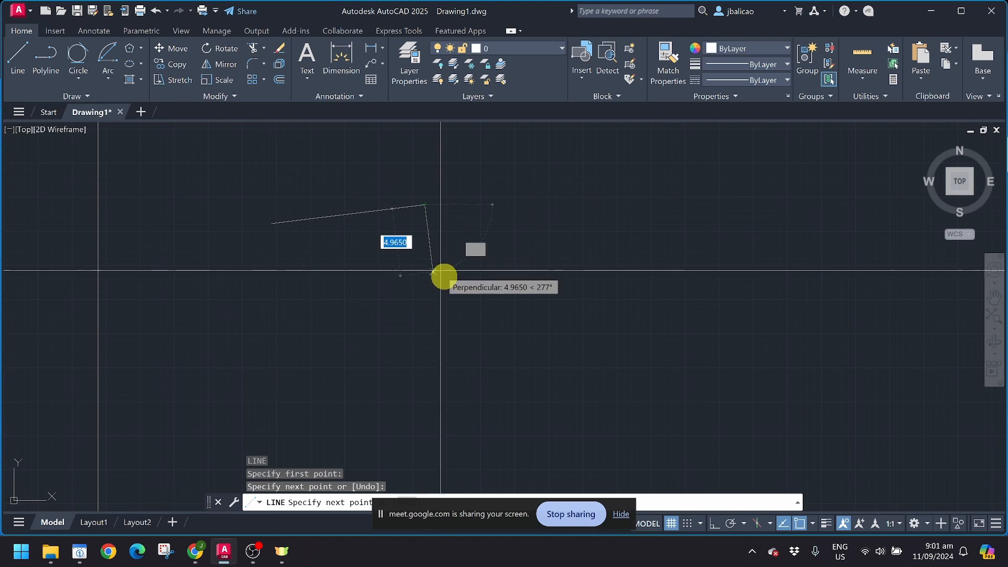
{"action": "left_click", "coordinate": [530, 260]}
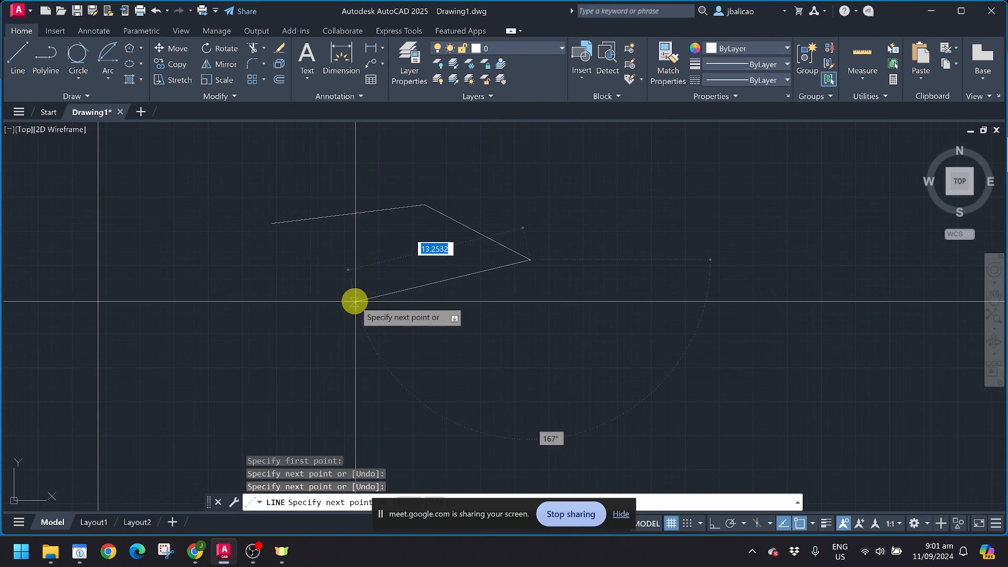
{"action": "left_click", "coordinate": [355, 302]}
{"action": "left_click", "coordinate": [272, 225]}
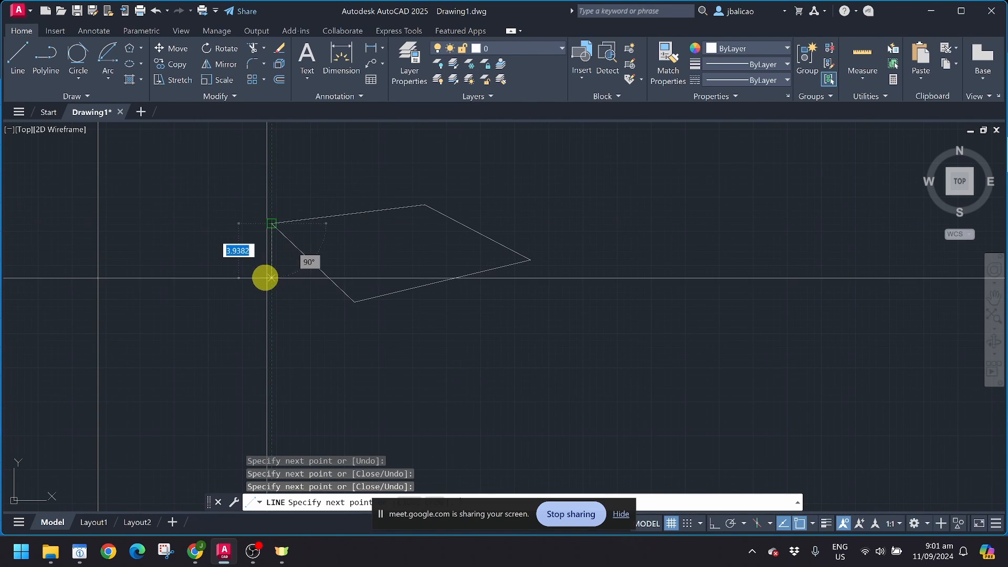
{"action": "key", "text": "Return"}
{"action": "left_click", "coordinate": [248, 190]}
{"action": "left_click", "coordinate": [292, 281]}
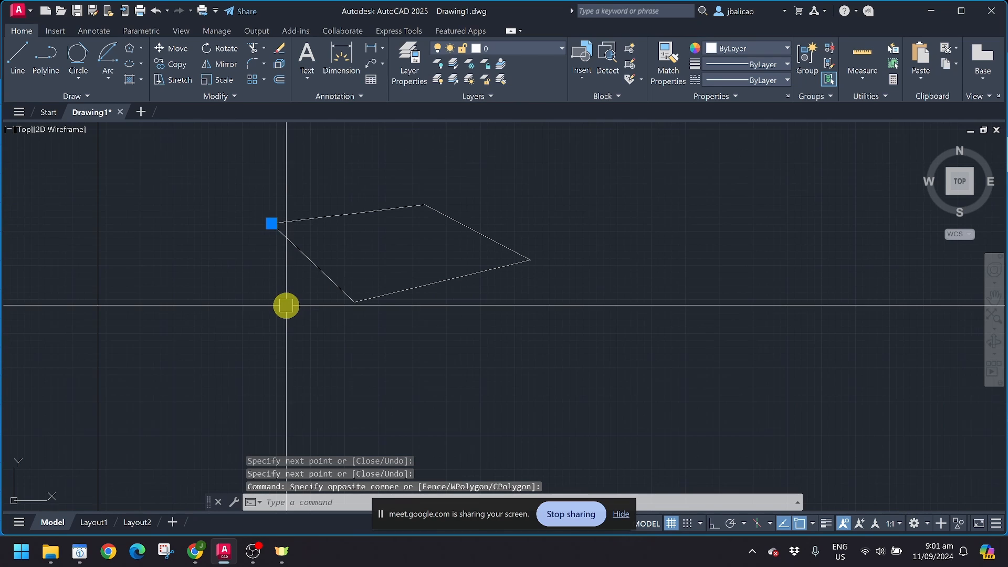
{"action": "key", "text": "Escape"}
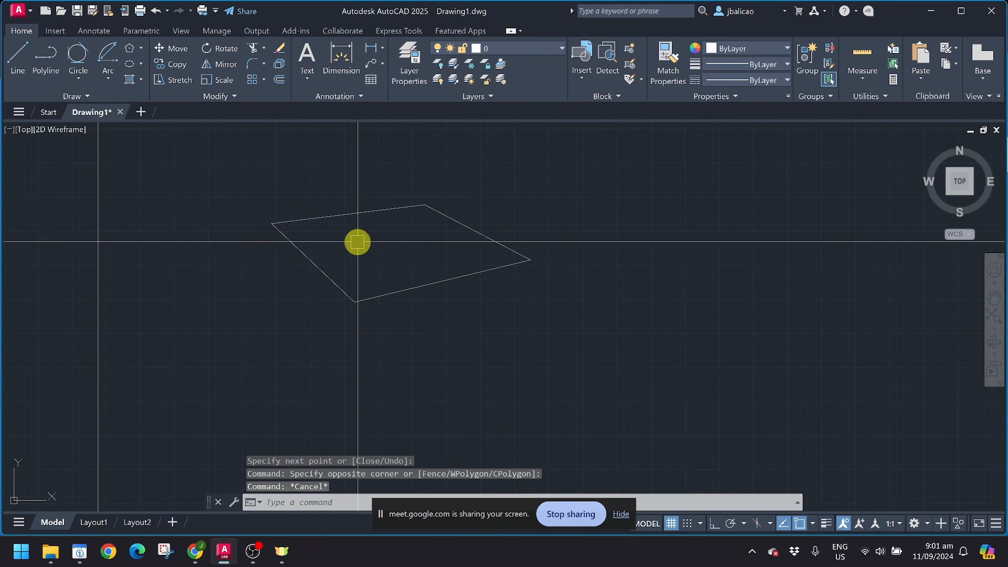
{"action": "scroll", "coordinate": [357, 240], "scroll_direction": "down", "scroll_amount": 2}
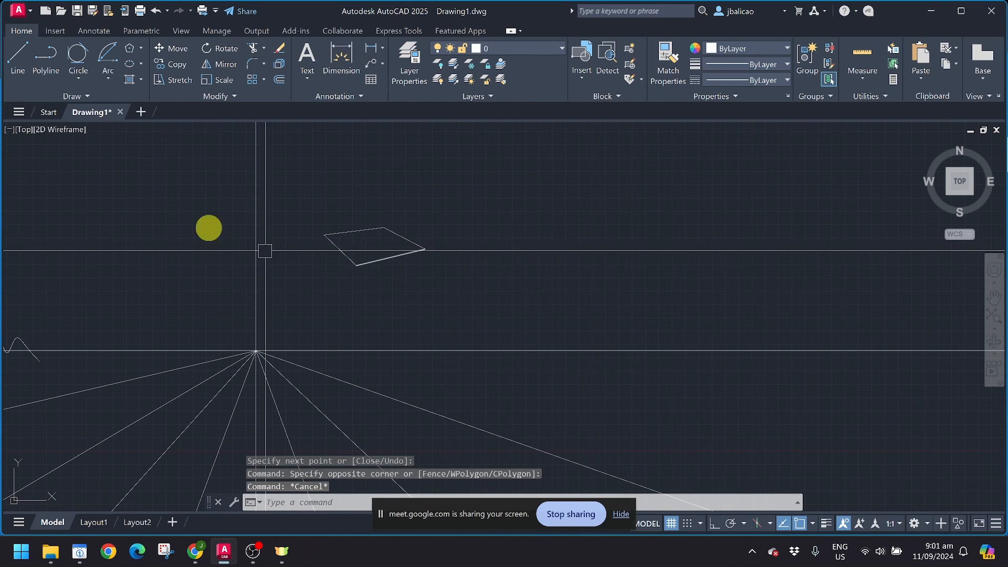
Step: Divide the outline's bottom edge into 2 equal parts
{"action": "left_click", "coordinate": [75, 97]}
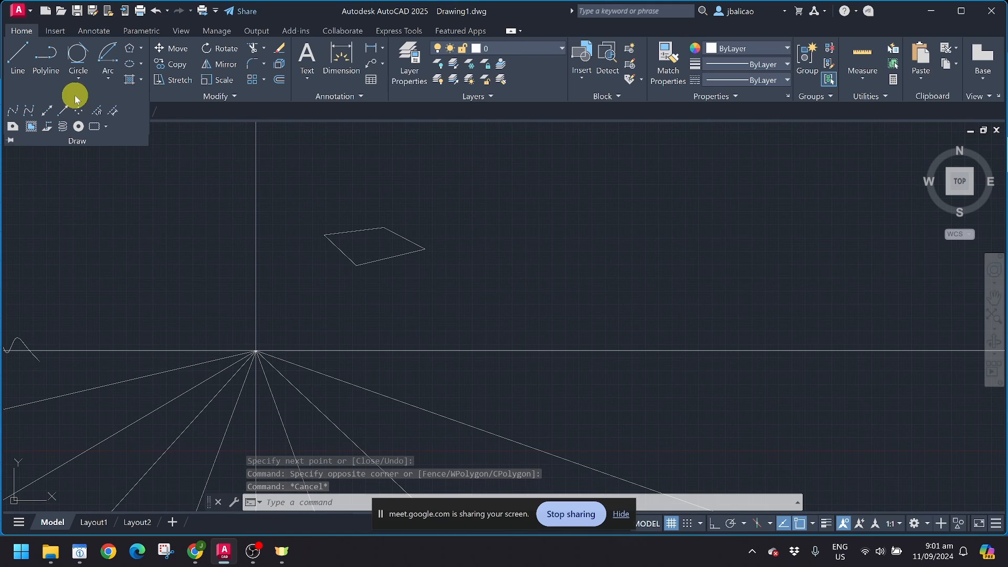
{"action": "left_click", "coordinate": [98, 113]}
{"action": "left_click", "coordinate": [388, 250]}
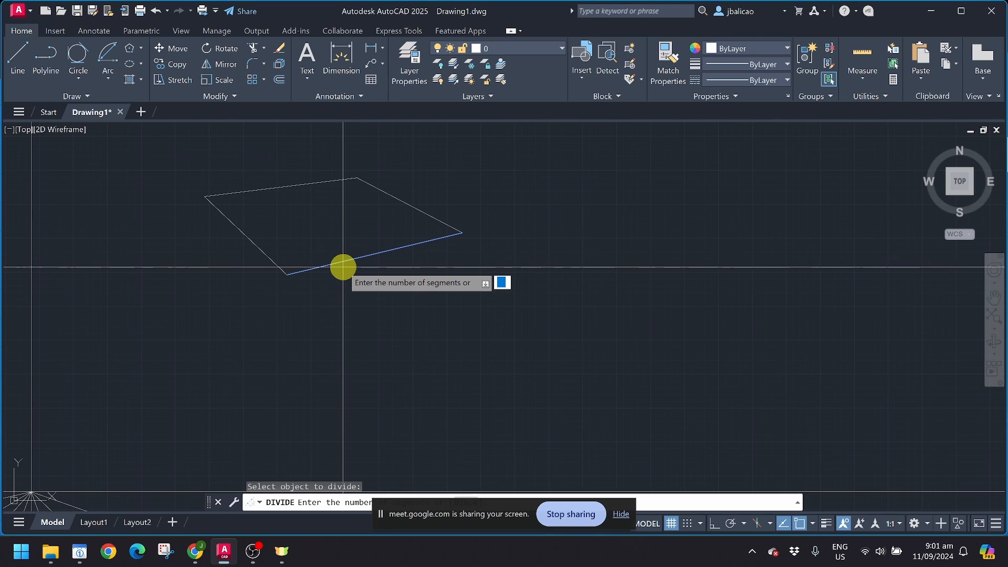
{"action": "type", "text": "2"}
{"action": "key", "text": "Return"}
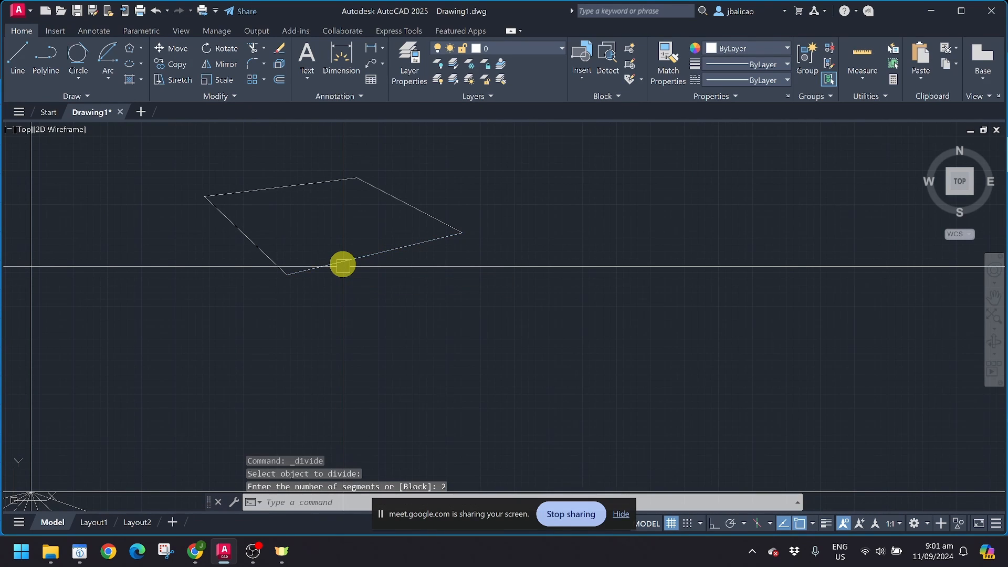
Step: Undo an accidental move of the bottom edge and reselect it
{"action": "left_click", "coordinate": [359, 259]}
{"action": "scroll", "coordinate": [358, 261], "scroll_direction": "up", "scroll_amount": 4}
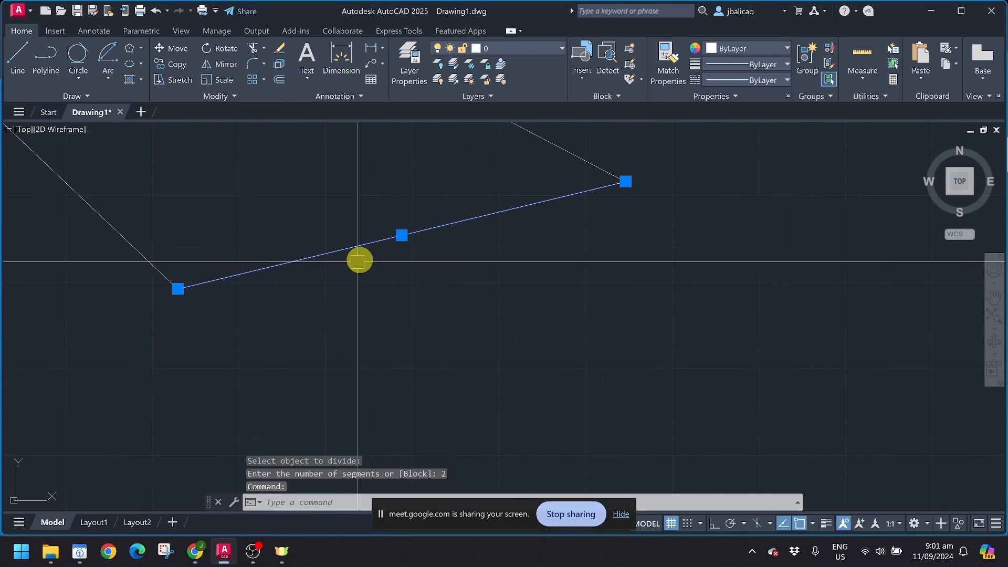
{"action": "left_click", "coordinate": [402, 236]}
{"action": "left_click", "coordinate": [479, 267]}
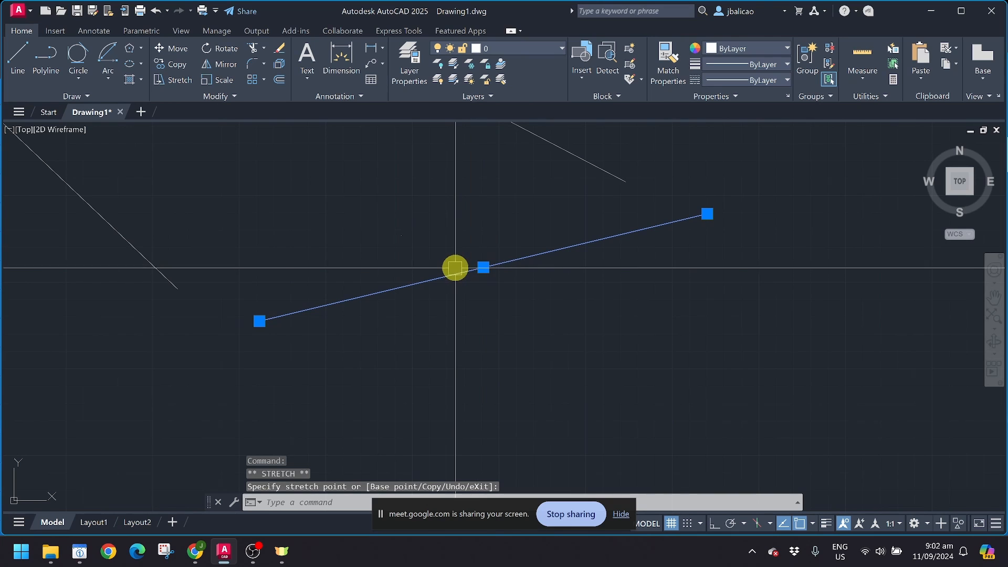
{"action": "key", "text": "ctrl+z"}
{"action": "left_click", "coordinate": [417, 232]}
{"action": "scroll", "coordinate": [406, 236], "scroll_direction": "up", "scroll_amount": 4}
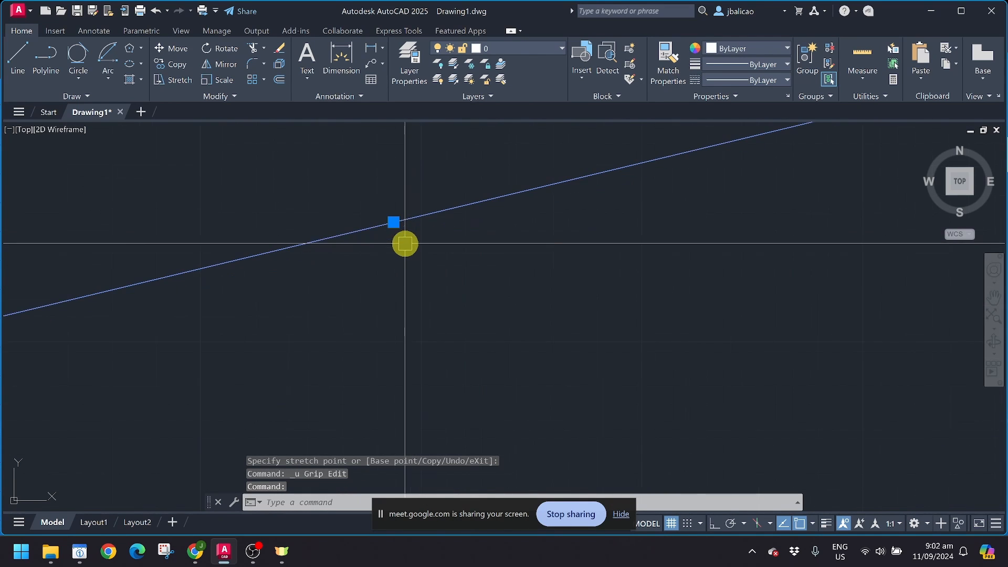
{"action": "scroll", "coordinate": [346, 252], "scroll_direction": "down", "scroll_amount": 4}
{"action": "key", "text": "Escape"}
{"action": "scroll", "coordinate": [341, 246], "scroll_direction": "down", "scroll_amount": 3}
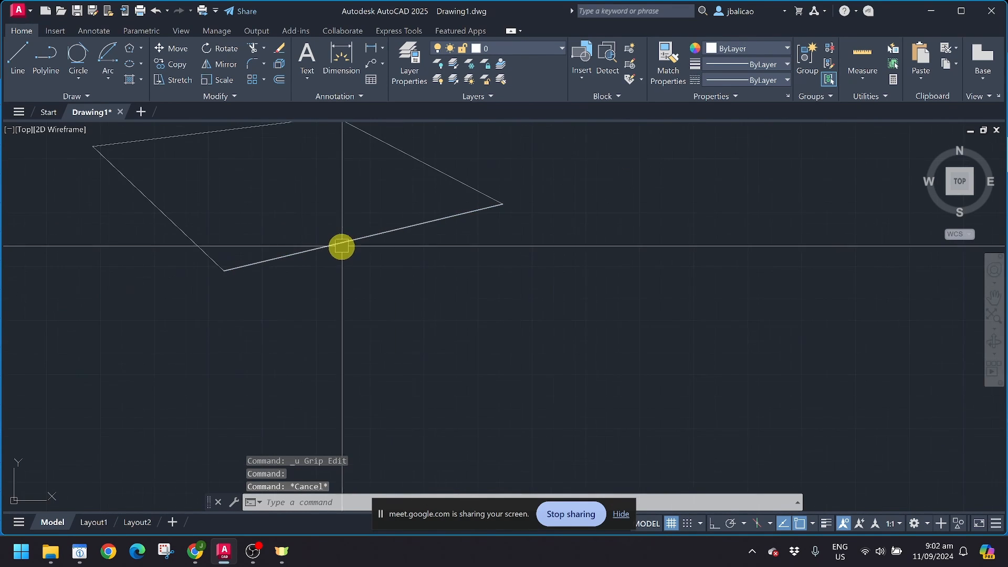
{"action": "left_click", "coordinate": [340, 246]}
Step: Divide the bottom edge again, this time into 4 equal parts
{"action": "left_click", "coordinate": [80, 101]}
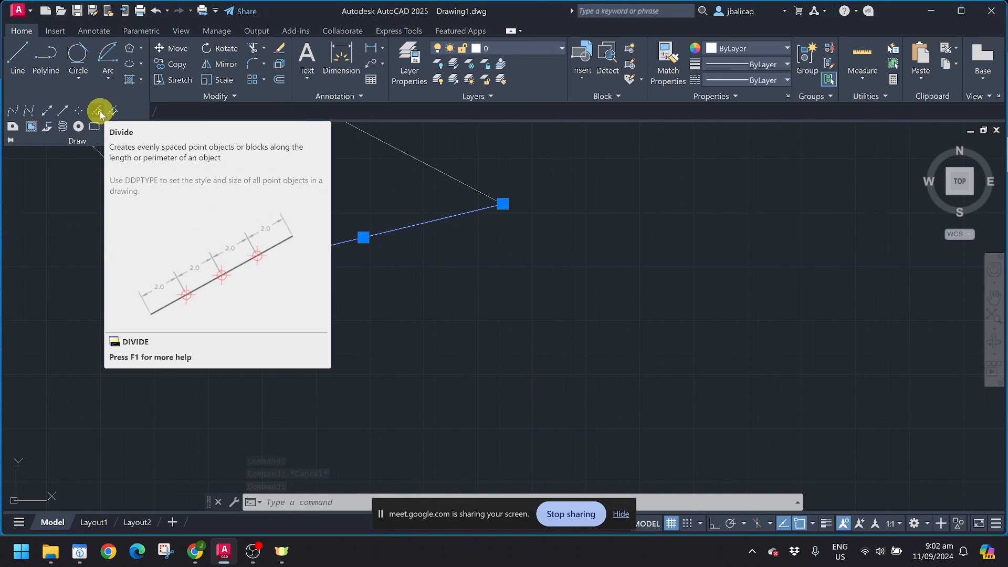
{"action": "left_click", "coordinate": [99, 111]}
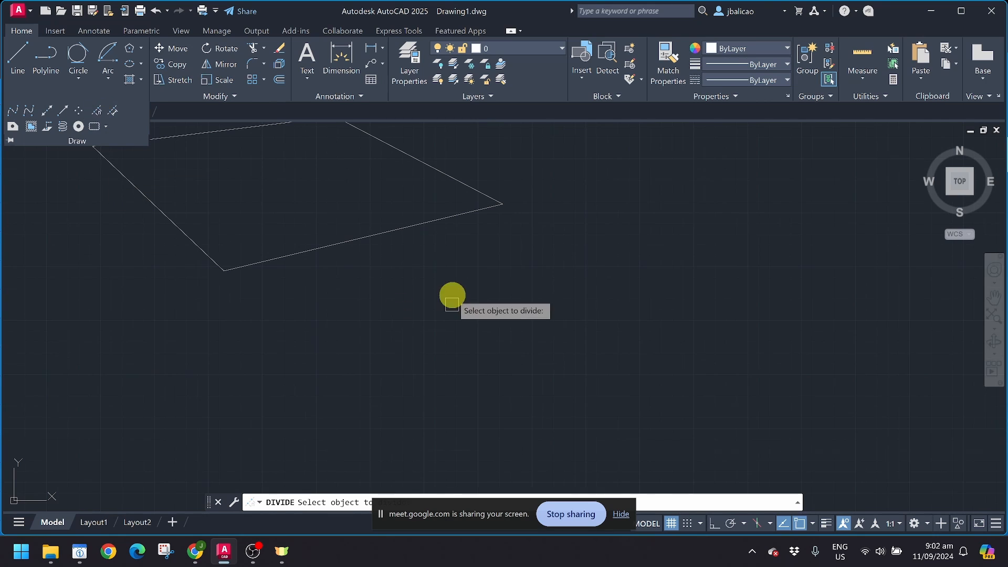
{"action": "left_click", "coordinate": [380, 236]}
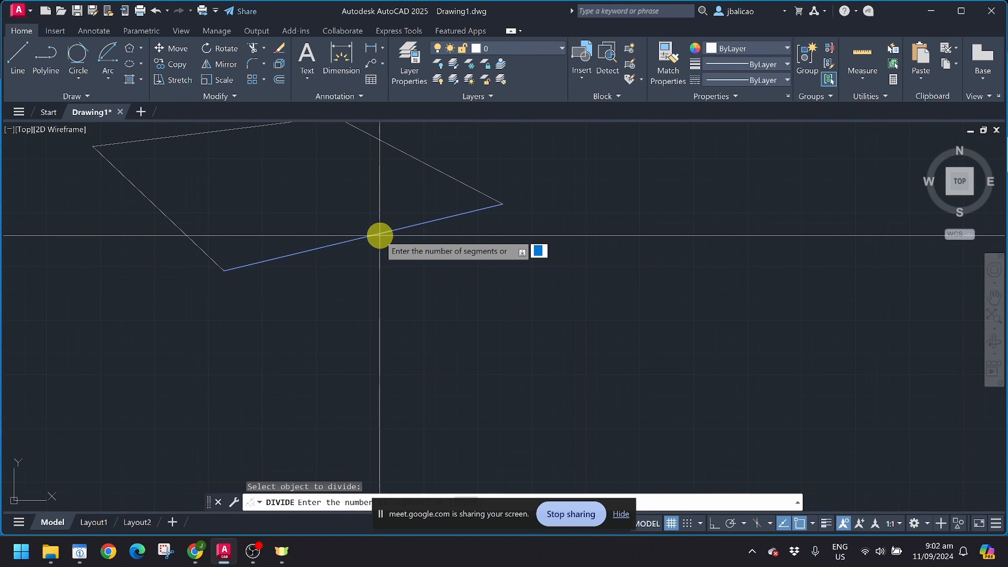
{"action": "key", "text": "Return"}
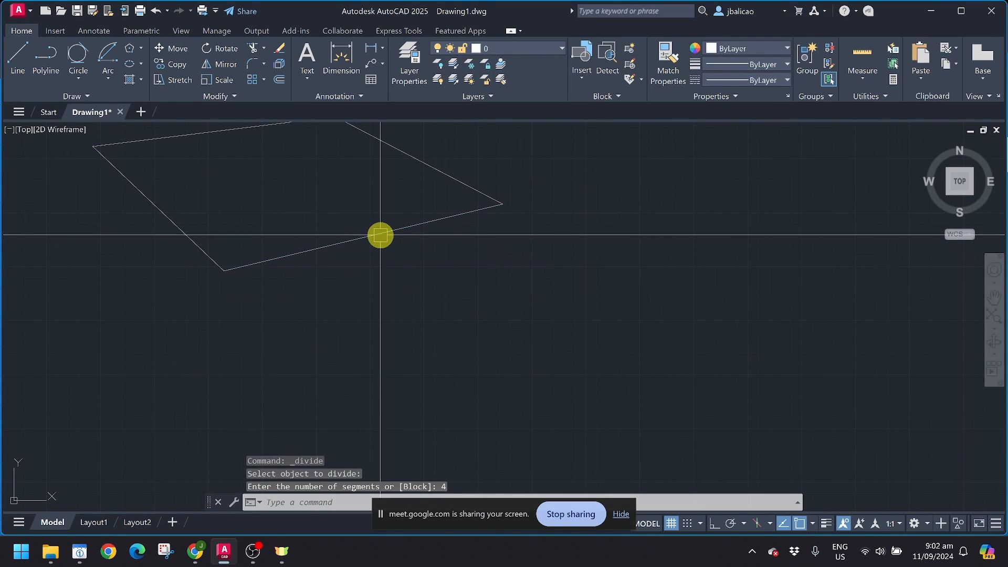
{"action": "left_click", "coordinate": [409, 222]}
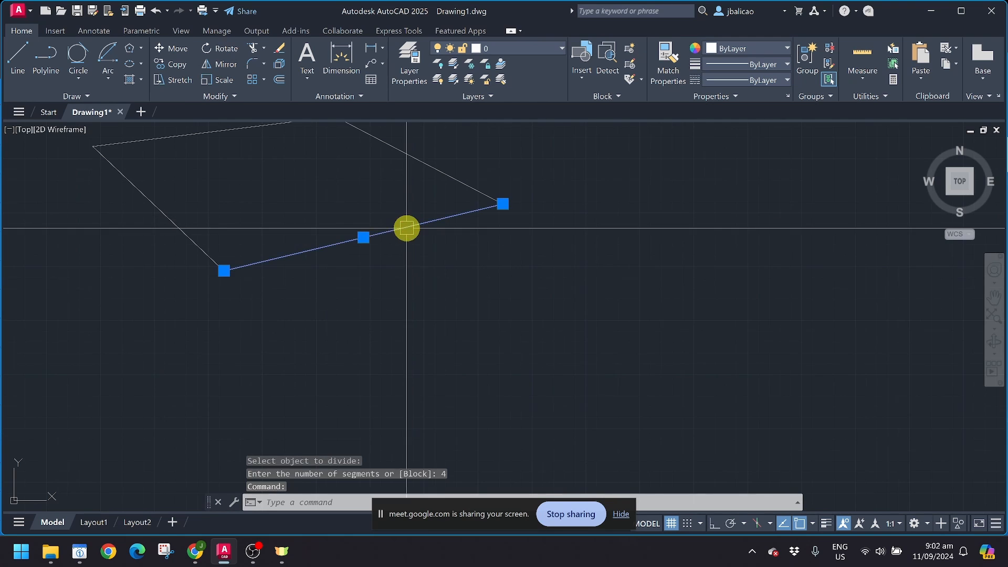
{"action": "key", "text": "Escape"}
{"action": "left_click", "coordinate": [92, 96]}
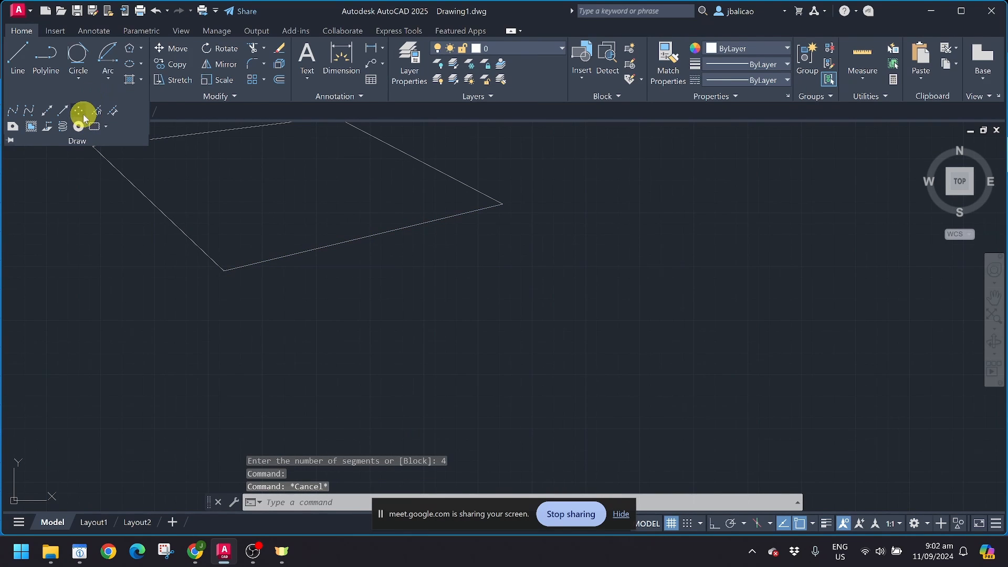
Step: Cancel a failed Divide attempt and erase a stray point on the lower-right edge
{"action": "left_click", "coordinate": [82, 112]}
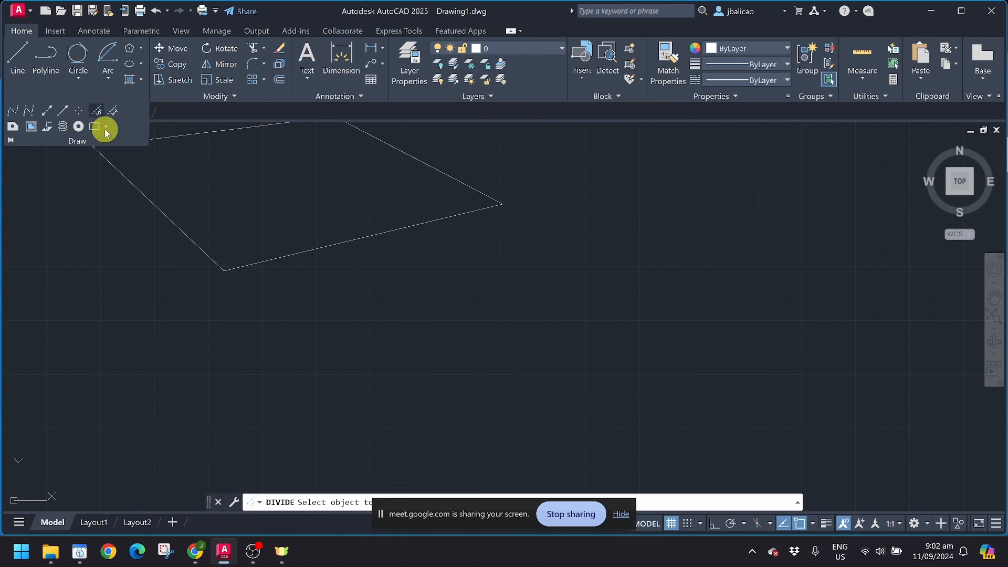
{"action": "left_click", "coordinate": [367, 231]}
{"action": "key", "text": "Escape"}
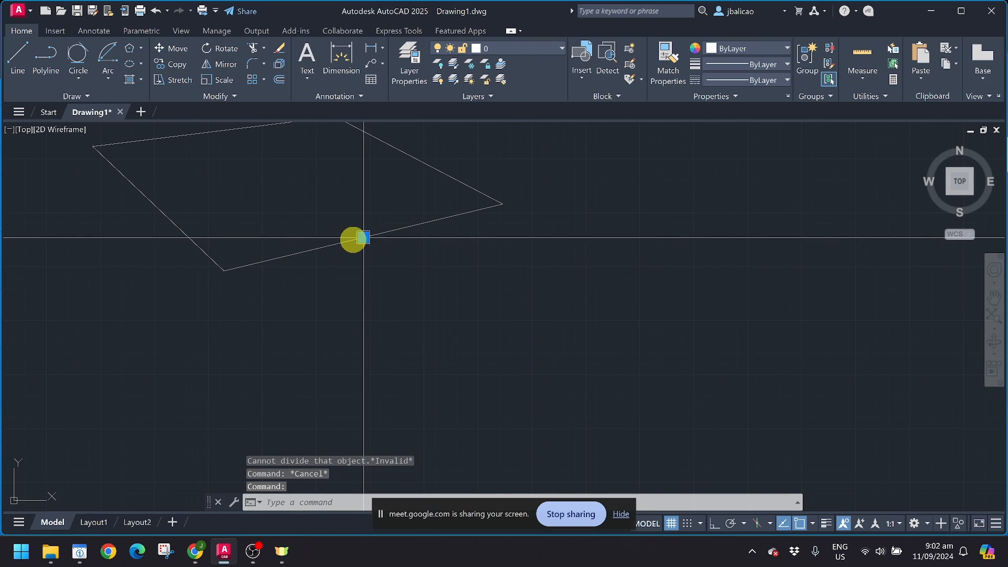
{"action": "left_click", "coordinate": [309, 246]}
{"action": "key", "text": "Escape"}
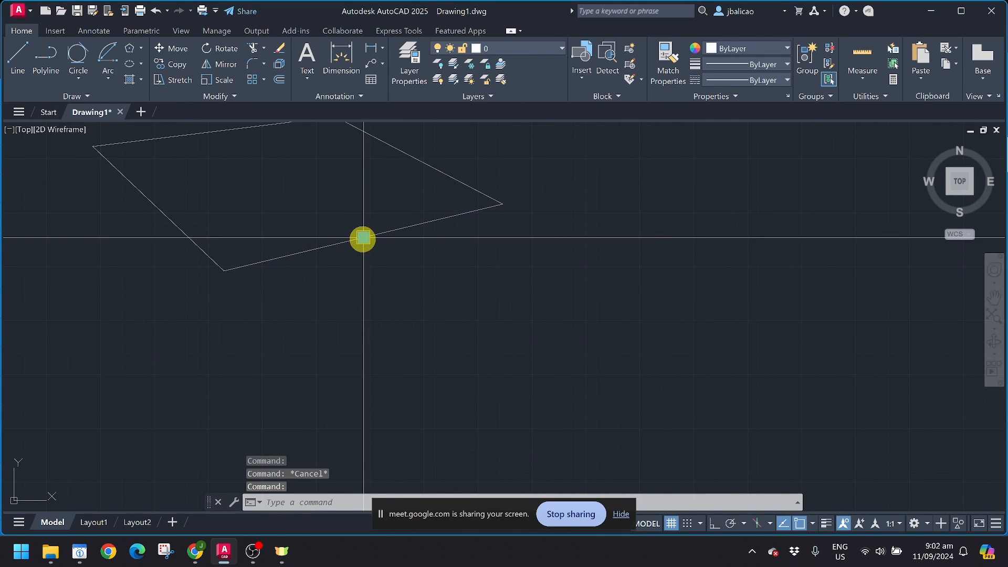
{"action": "left_click", "coordinate": [363, 239]}
{"action": "key", "text": "Delete"}
Step: Erase another point, then delete the lower-right edge and restore it with undo
{"action": "left_click", "coordinate": [372, 237]}
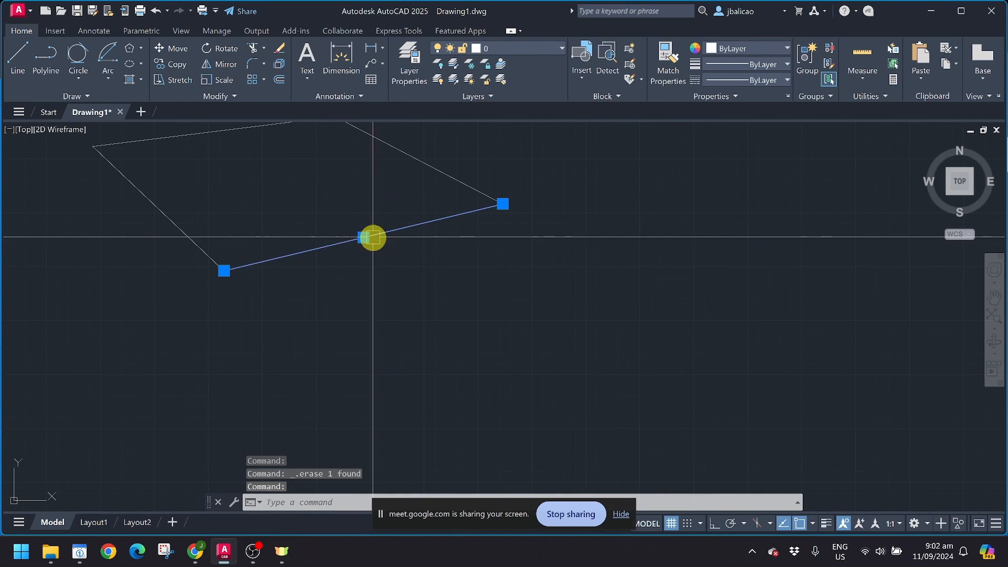
{"action": "key", "text": "Escape"}
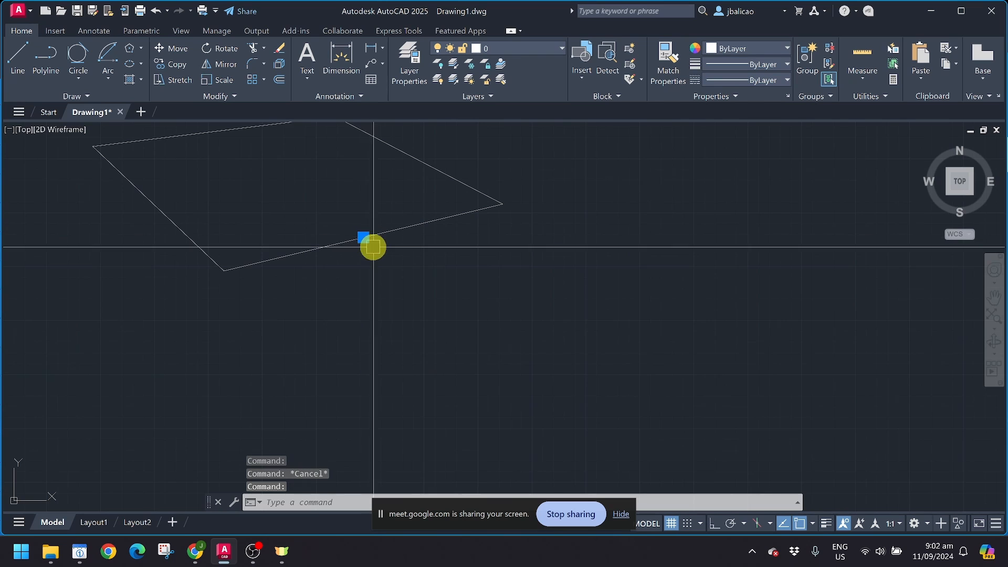
{"action": "key", "text": "Delete"}
{"action": "left_click", "coordinate": [305, 201]}
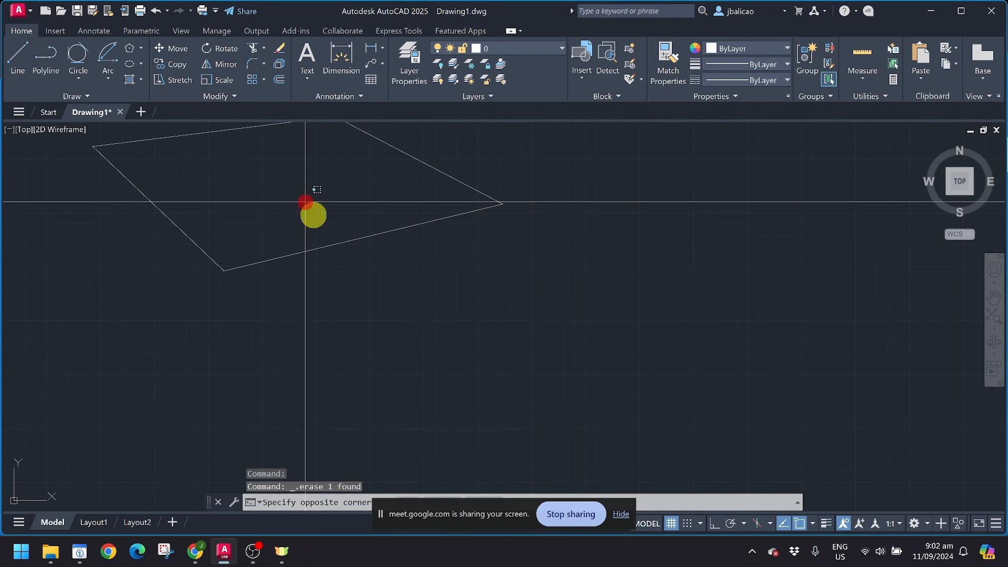
{"action": "left_click", "coordinate": [360, 243]}
{"action": "key", "text": "Delete"}
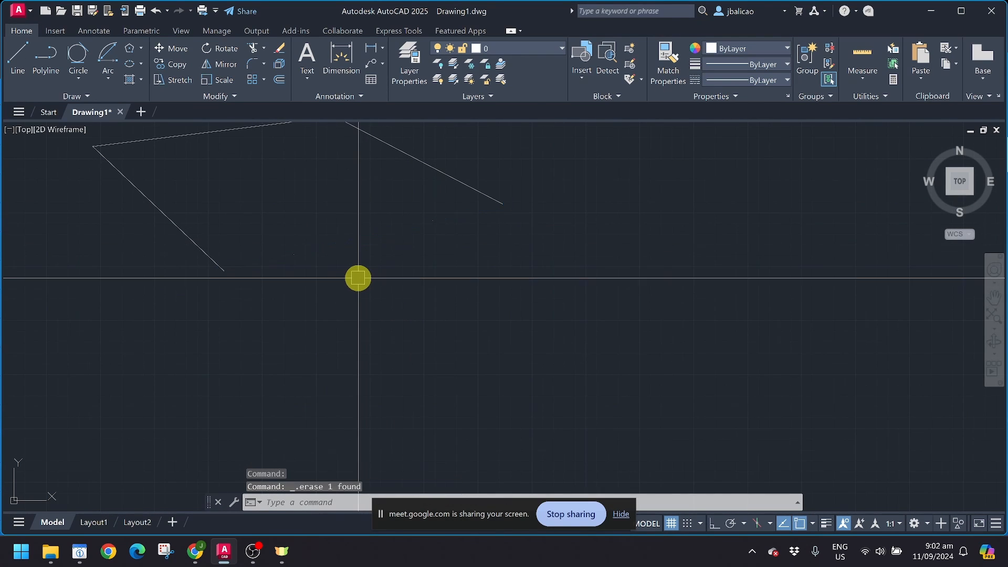
{"action": "key", "text": "ctrl+z"}
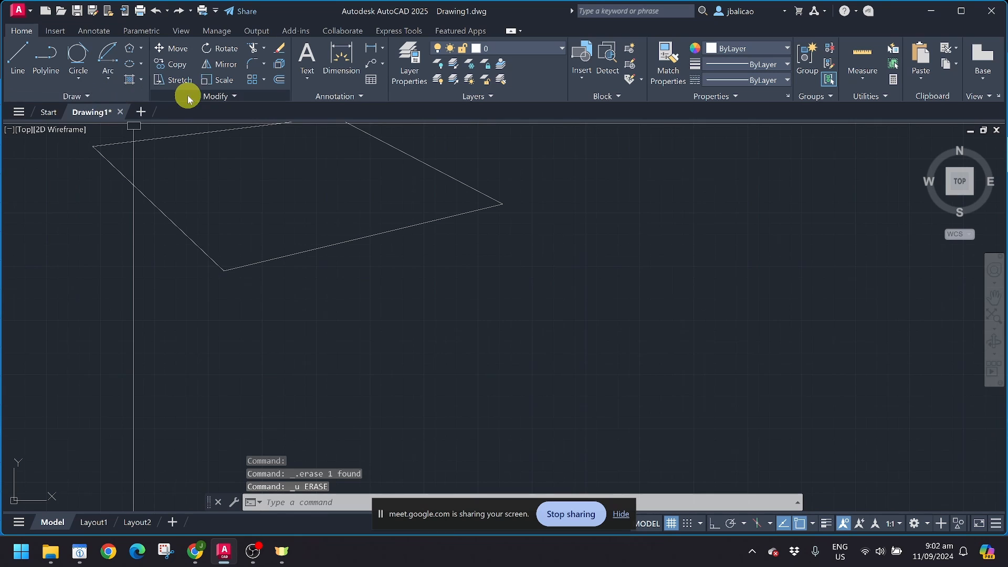
Step: Divide the quadrilateral's lower-right edge into 6 equal parts
{"action": "left_click", "coordinate": [111, 96]}
{"action": "left_click", "coordinate": [97, 110]}
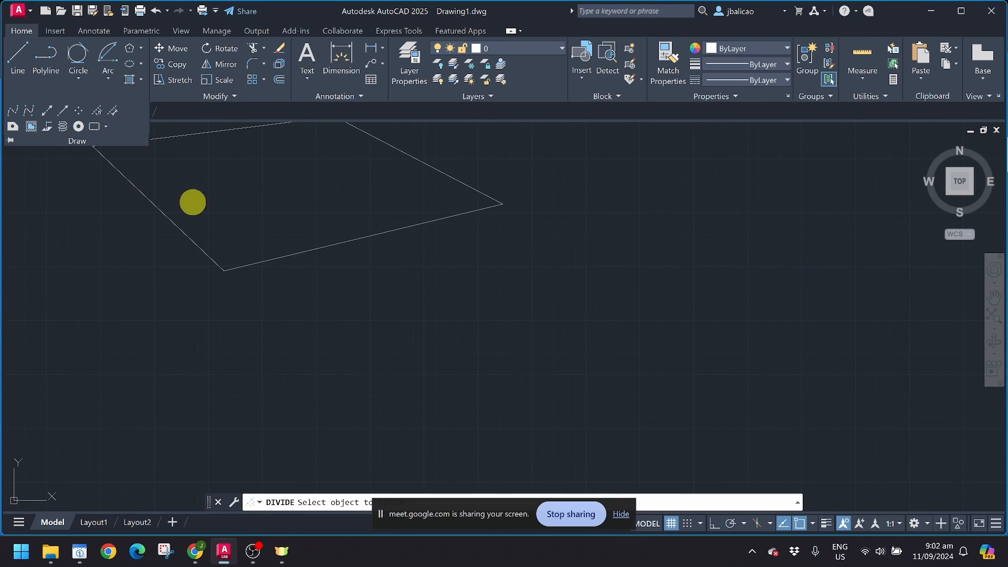
{"action": "left_click", "coordinate": [319, 248]}
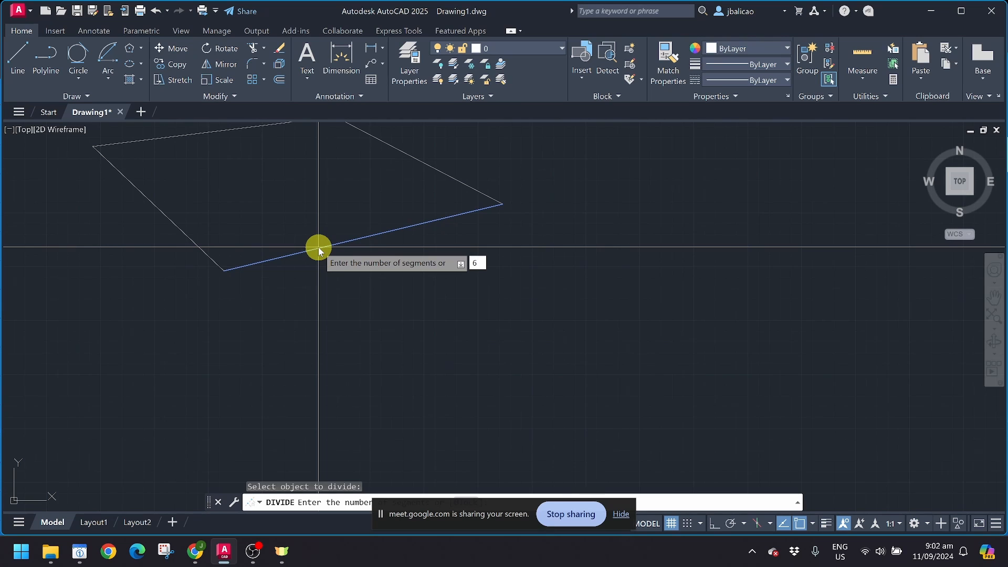
{"action": "type", "text": "6"}
{"action": "key", "text": "Return"}
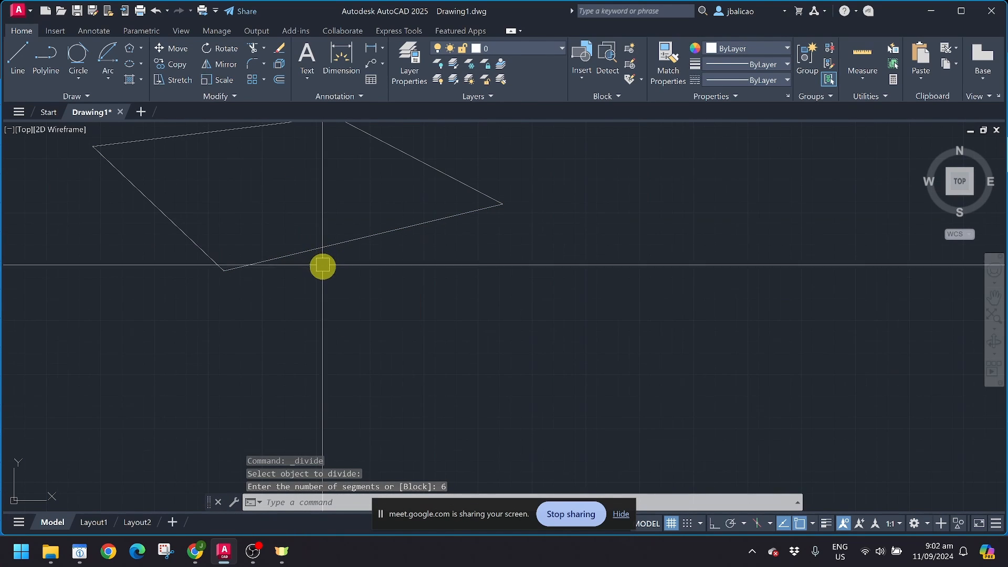
{"action": "left_click", "coordinate": [326, 248]}
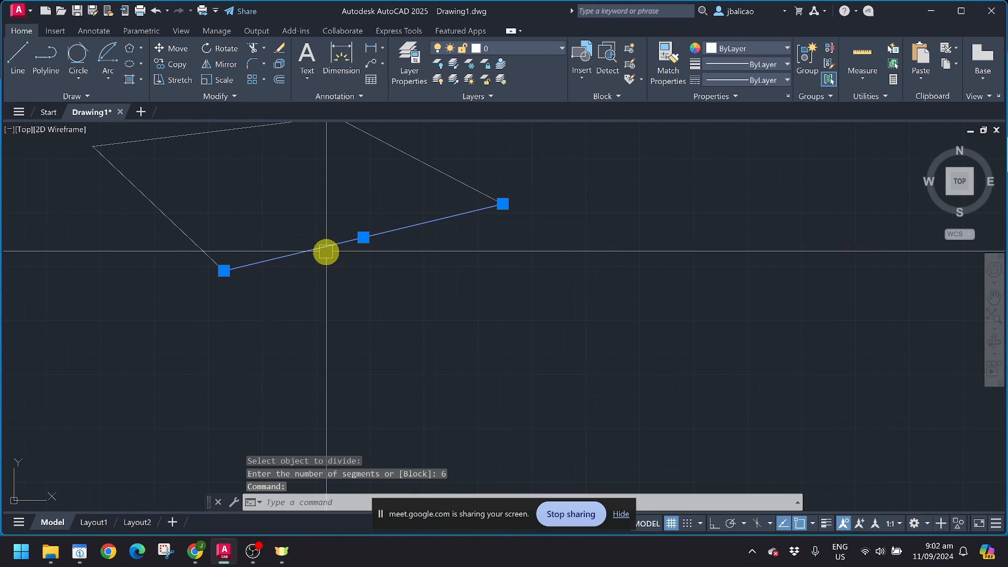
{"action": "scroll", "coordinate": [321, 248], "scroll_direction": "up", "scroll_amount": 4}
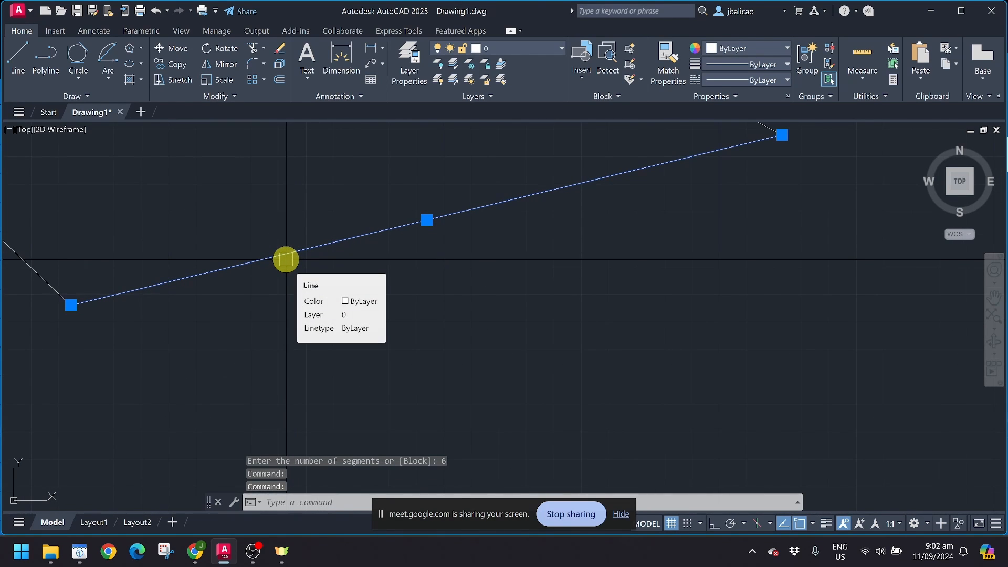
{"action": "key", "text": "Escape"}
Step: Start a new line with L, fixing its first point below the shape
{"action": "left_click", "coordinate": [88, 98]}
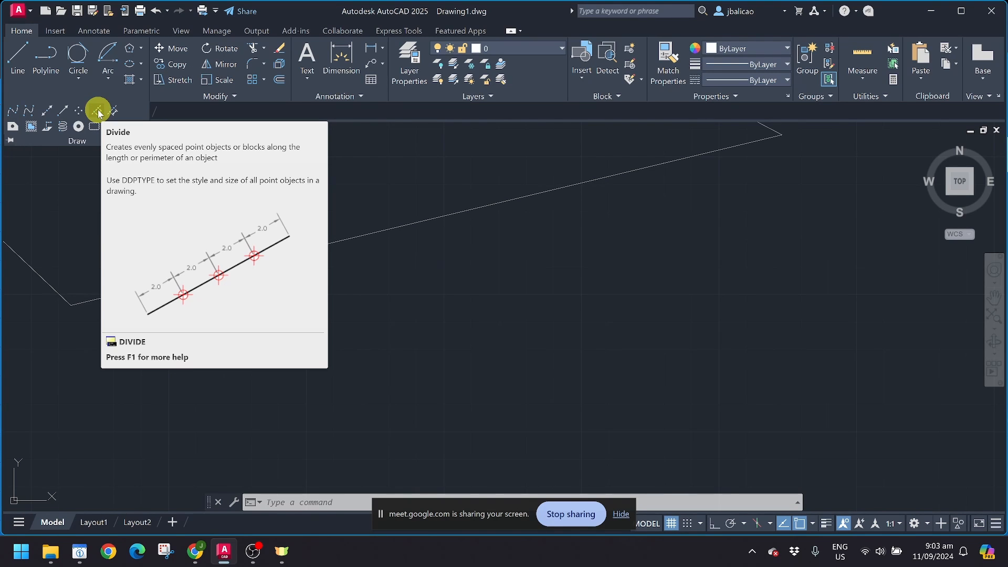
{"action": "scroll", "coordinate": [446, 389], "scroll_direction": "down", "scroll_amount": 2}
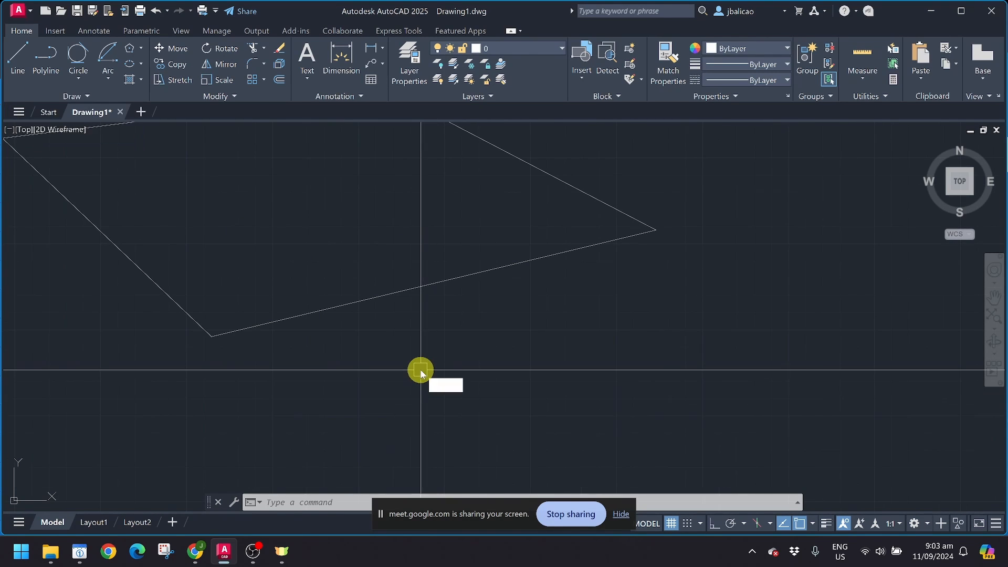
{"action": "type", "text": "l"}
{"action": "key", "text": "Return"}
{"action": "left_click", "coordinate": [308, 396]}
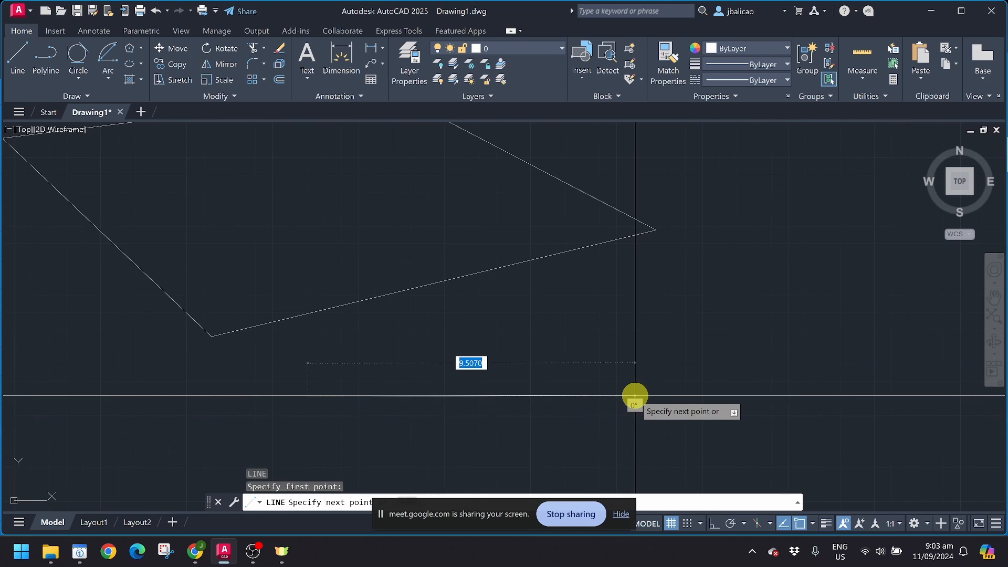
Step: With Ortho on, finish the horizontal line to the right below the outline
{"action": "key", "text": "F8"}
{"action": "left_click", "coordinate": [591, 407]}
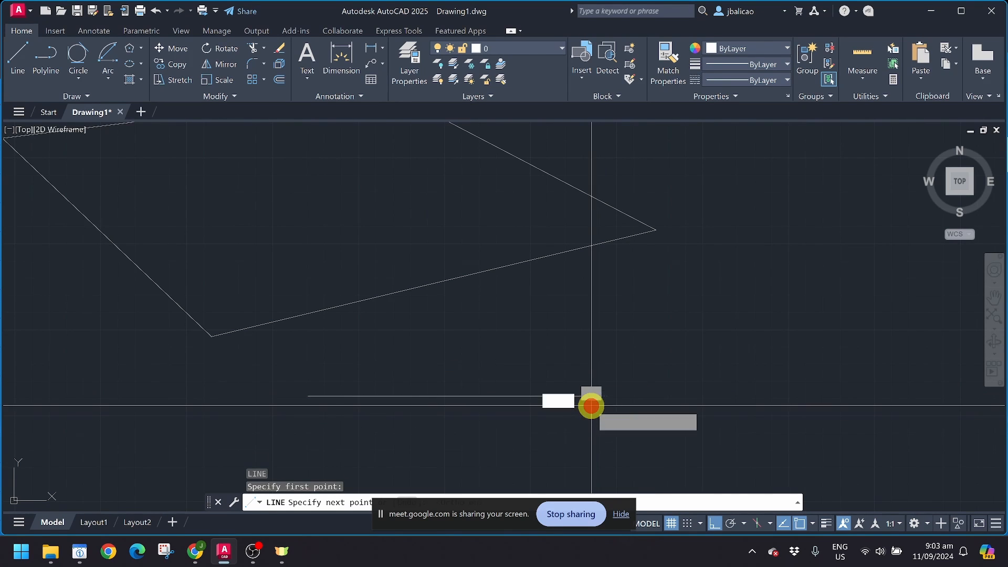
{"action": "key", "text": "Escape"}
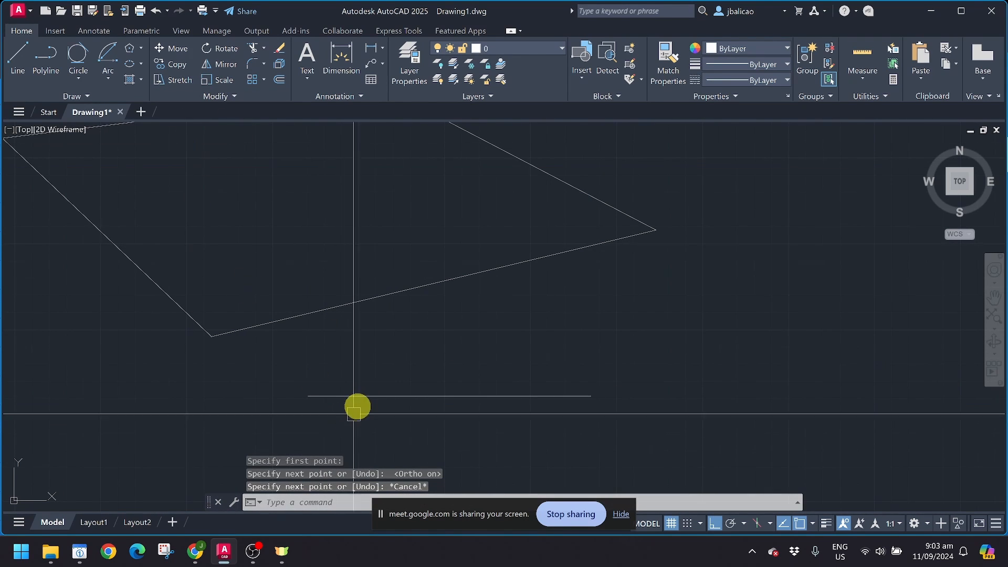
{"action": "left_click", "coordinate": [360, 396]}
{"action": "key", "text": "Escape"}
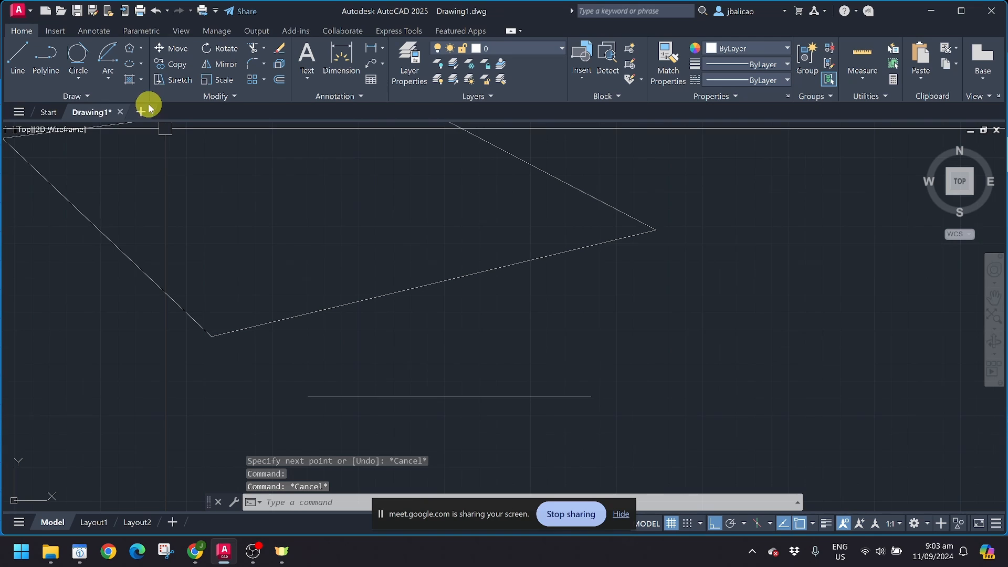
Step: Start Divide on the new horizontal line
{"action": "left_click", "coordinate": [97, 97]}
{"action": "left_click", "coordinate": [96, 112]}
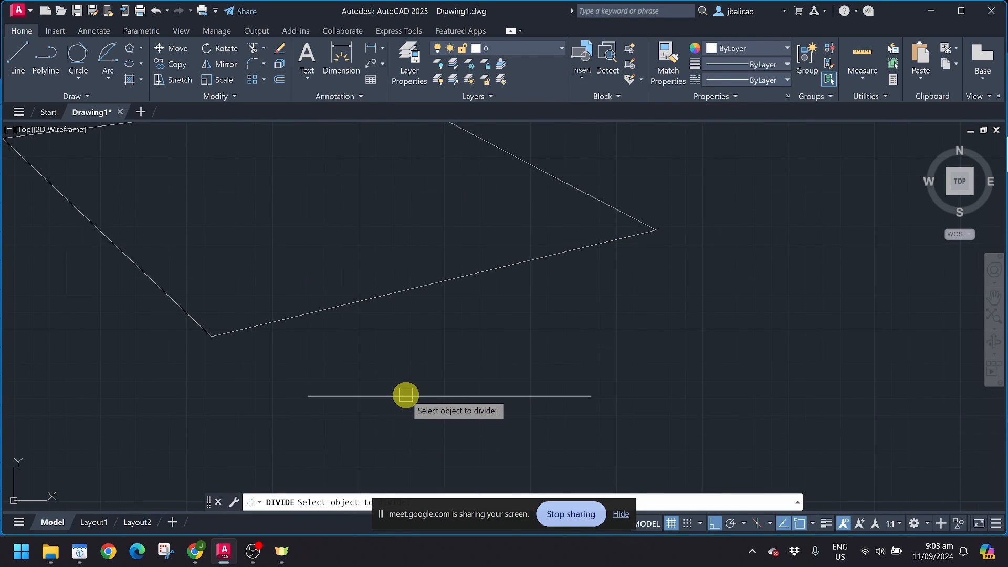
{"action": "left_click", "coordinate": [405, 396]}
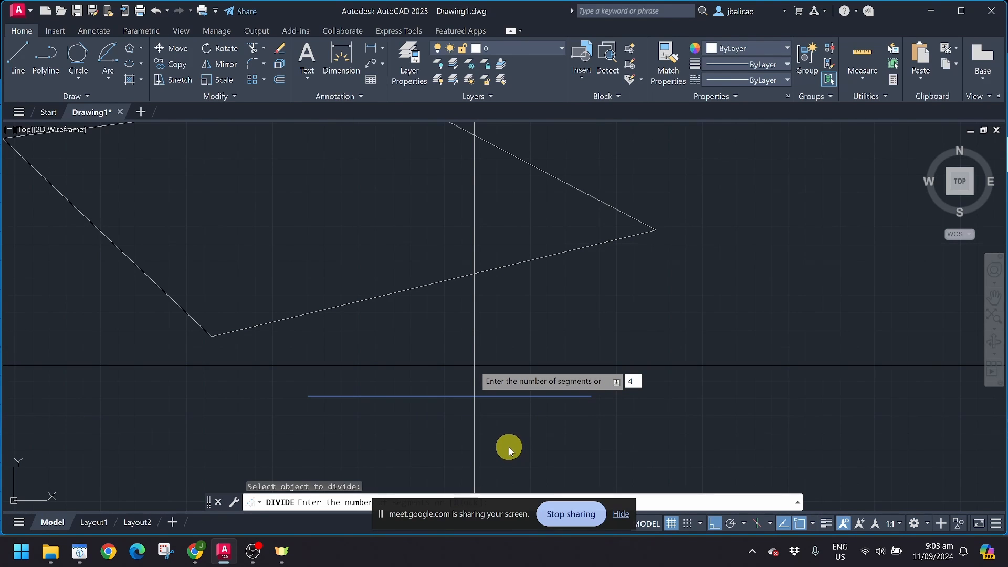
Step: Apply the 4-segment division to the horizontal line and select it to check
{"action": "key", "text": "Return"}
{"action": "left_click", "coordinate": [457, 395]}
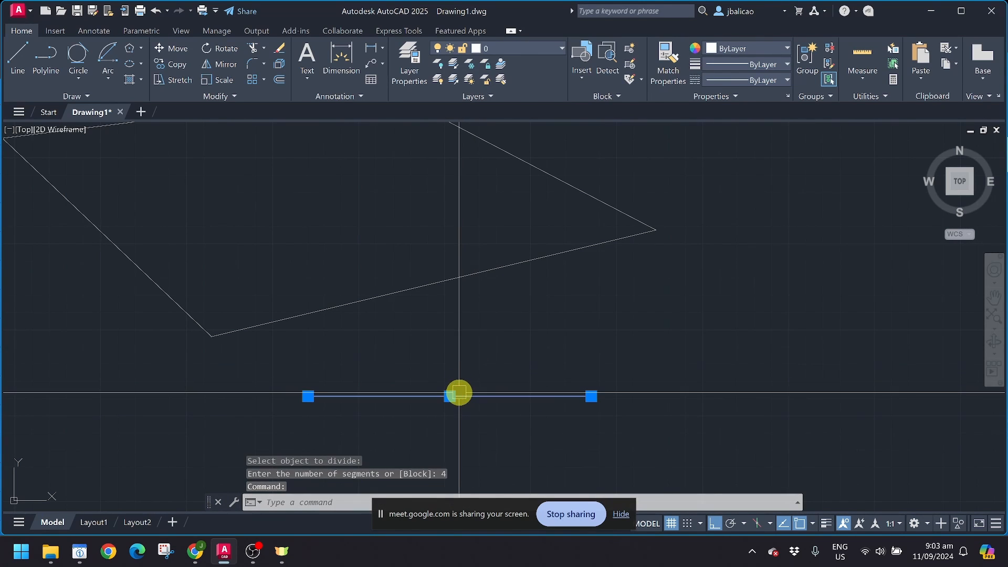
{"action": "key", "text": "Escape"}
{"action": "left_click", "coordinate": [379, 395]}
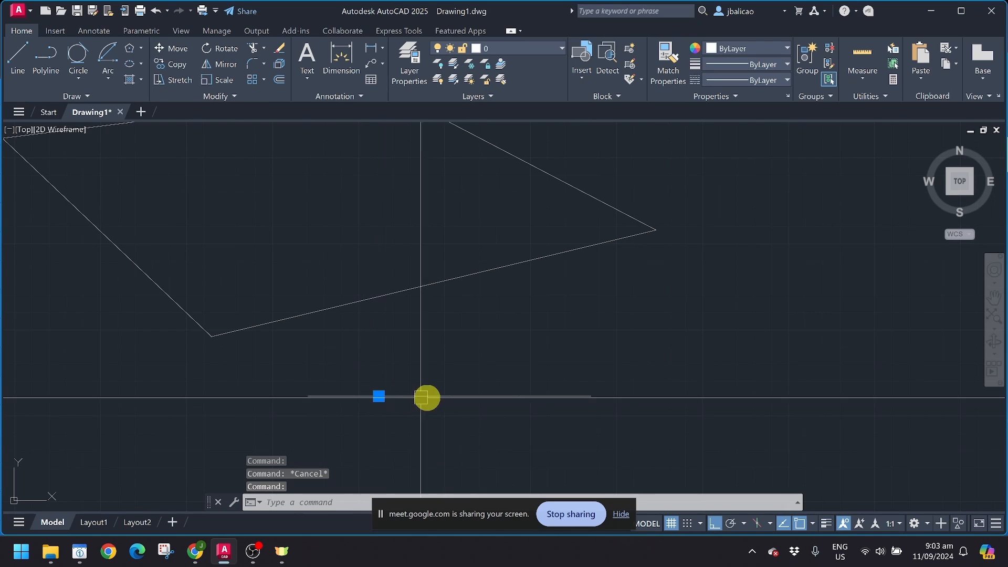
{"action": "left_click", "coordinate": [449, 396]}
{"action": "key", "text": "Escape"}
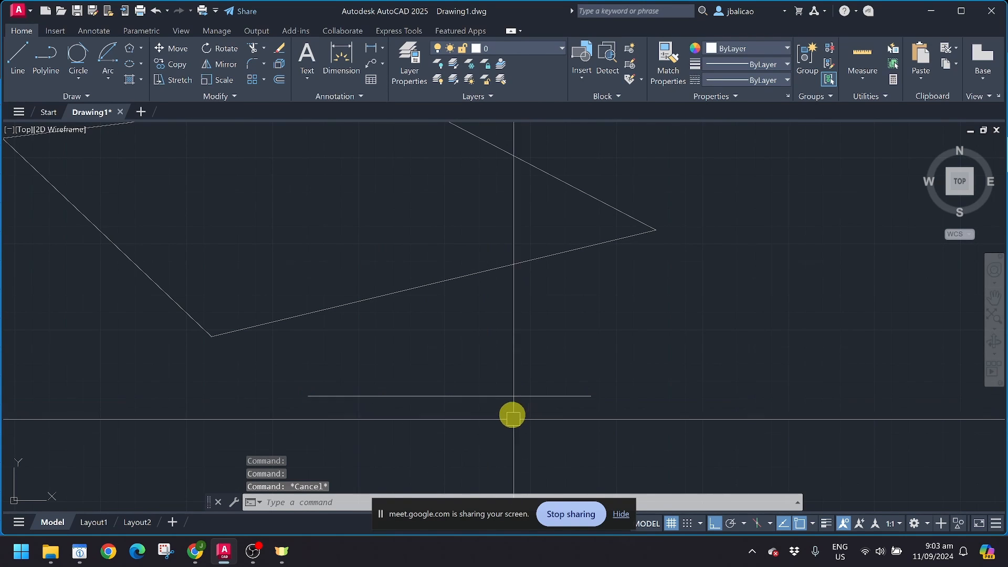
Step: Window-select the horizontal line to view its four-part division points
{"action": "scroll", "coordinate": [513, 405], "scroll_direction": "up", "scroll_amount": 2}
{"action": "left_click", "coordinate": [235, 343]}
{"action": "left_click", "coordinate": [675, 480]}
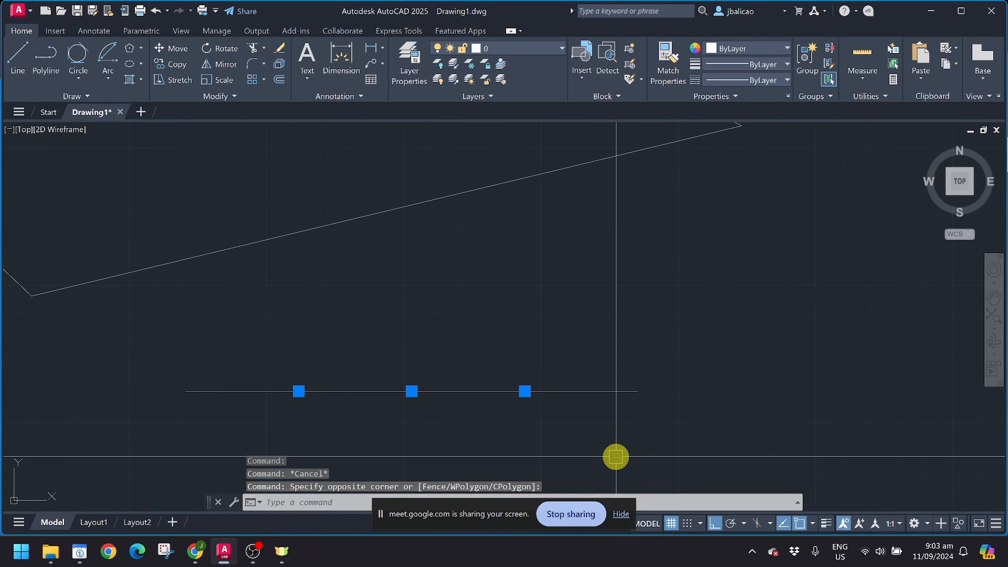
{"action": "key", "text": "Escape"}
{"action": "left_click", "coordinate": [140, 315]}
{"action": "left_click", "coordinate": [758, 475]}
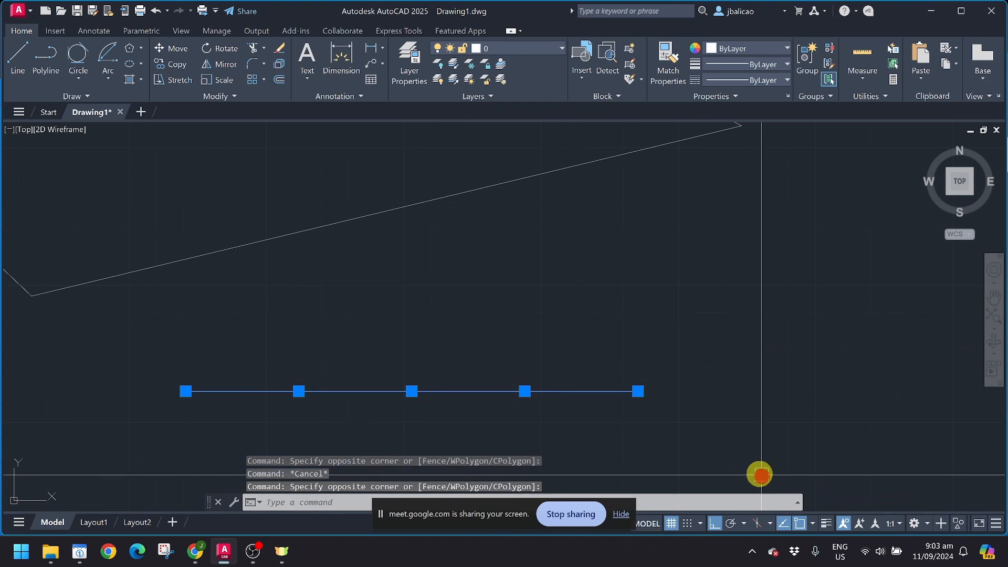
{"action": "scroll", "coordinate": [626, 430], "scroll_direction": "down", "scroll_amount": 2}
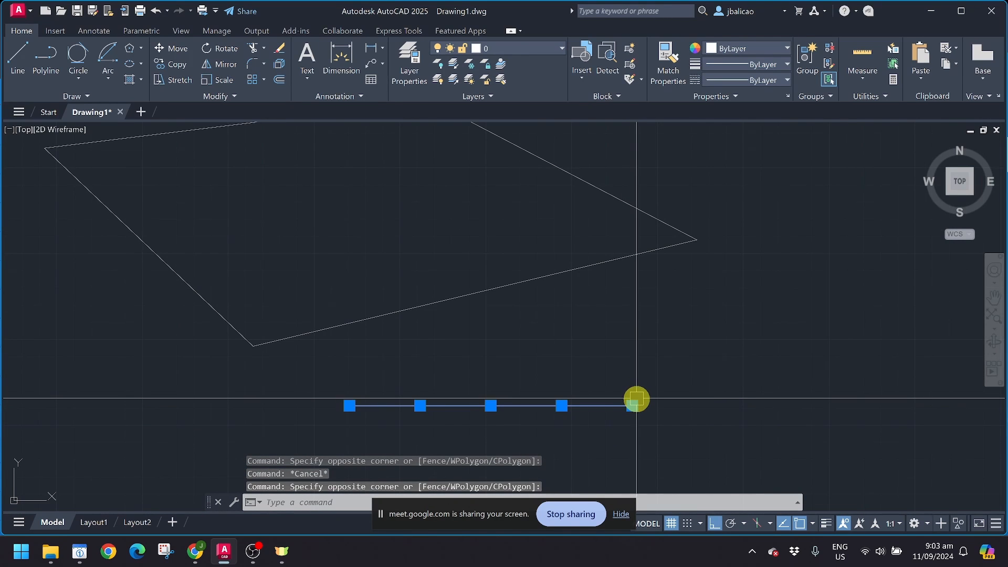
{"action": "middle_click_drag", "start_coordinate": [619, 387], "coordinate": [600, 375]}
{"action": "key", "text": "Escape"}
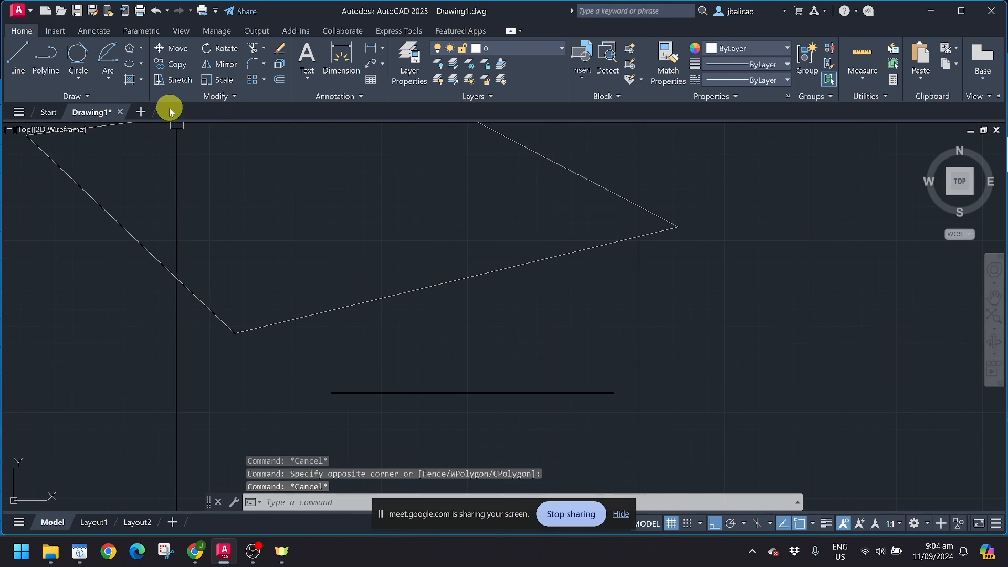
Step: Start a DLI linear dimension at the lower line's left end
{"action": "type", "text": "DLI"}
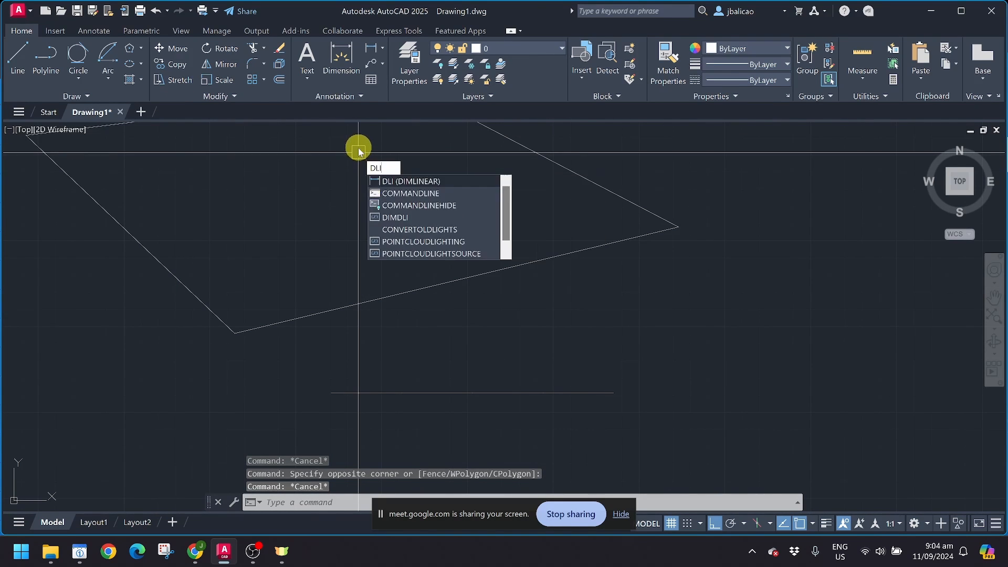
{"action": "key", "text": "Return"}
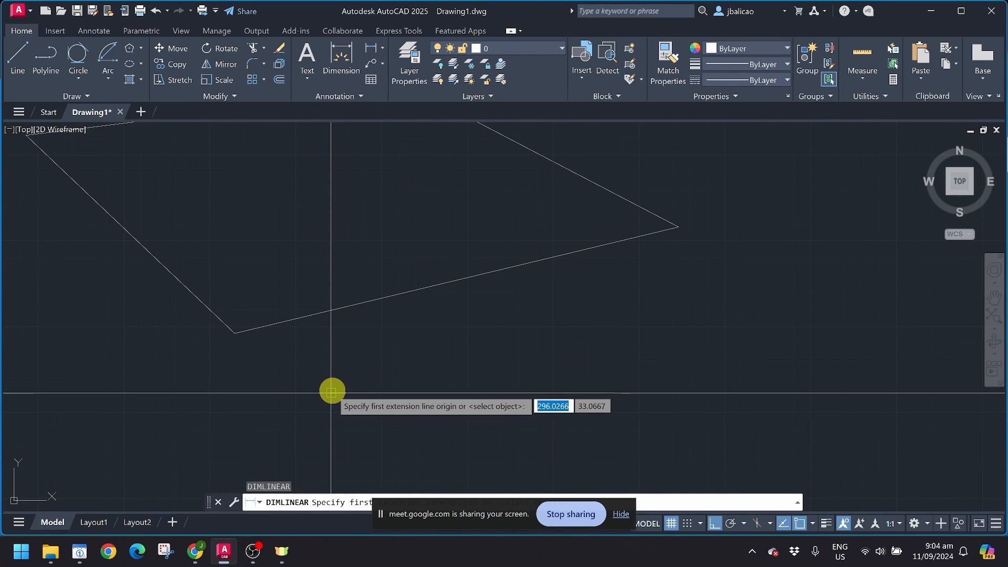
{"action": "left_click", "coordinate": [332, 392]}
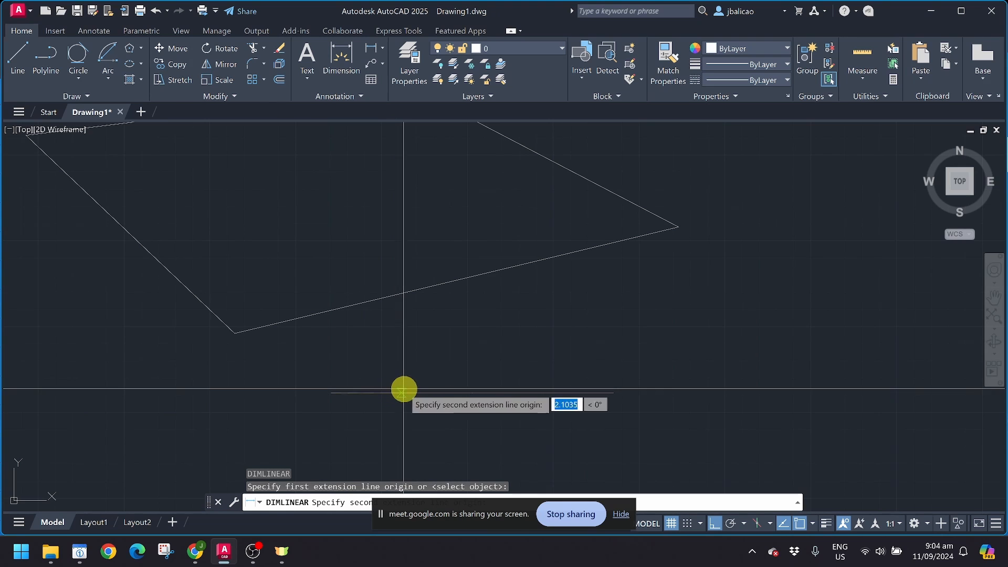
Step: Toggle an object snap mode in the OSNAP list, then cancel the dimension
{"action": "left_click", "coordinate": [813, 523]}
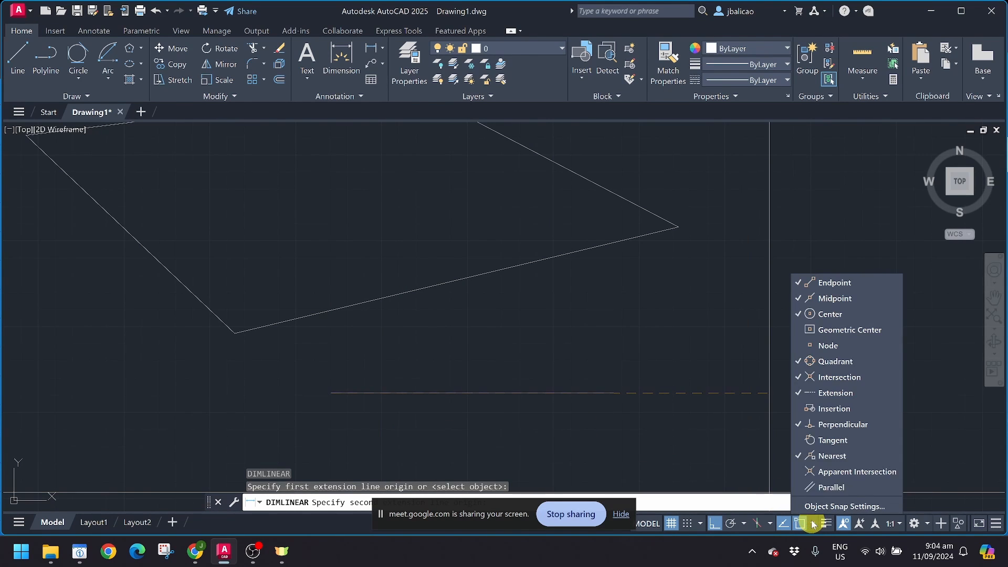
{"action": "left_click", "coordinate": [839, 355]}
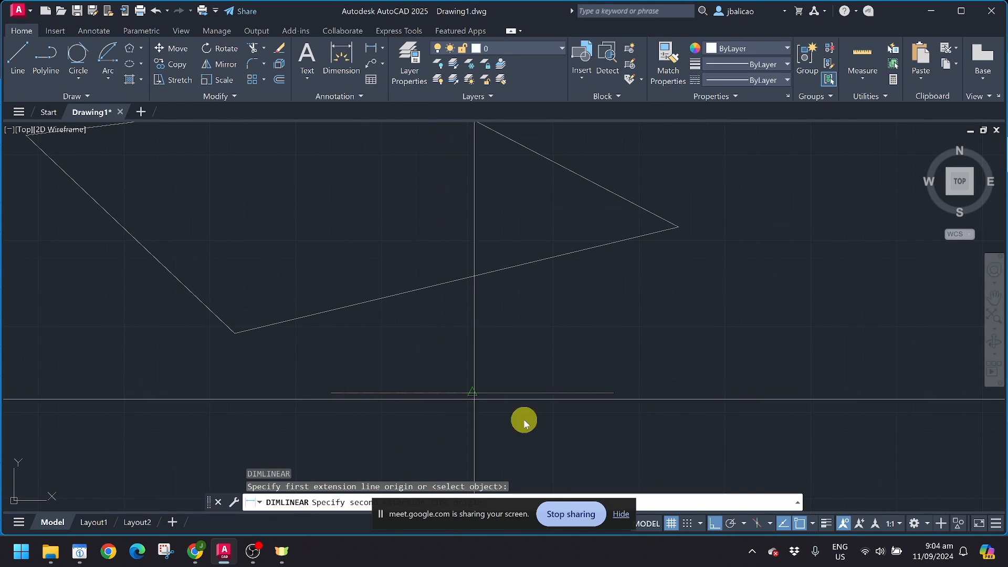
{"action": "left_click", "coordinate": [812, 524]}
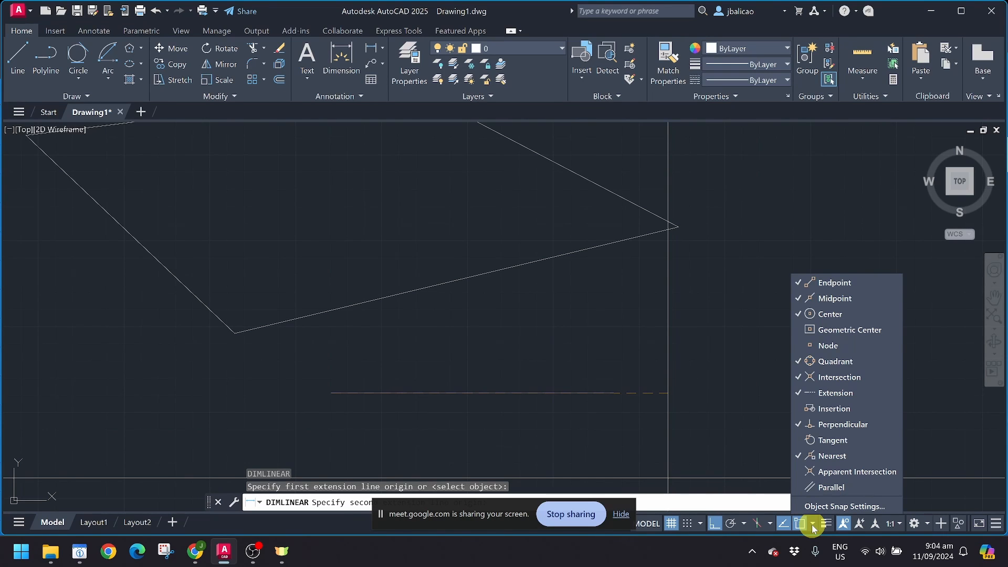
{"action": "left_click", "coordinate": [451, 408]}
{"action": "key", "text": "Escape"}
{"action": "left_click", "coordinate": [449, 392]}
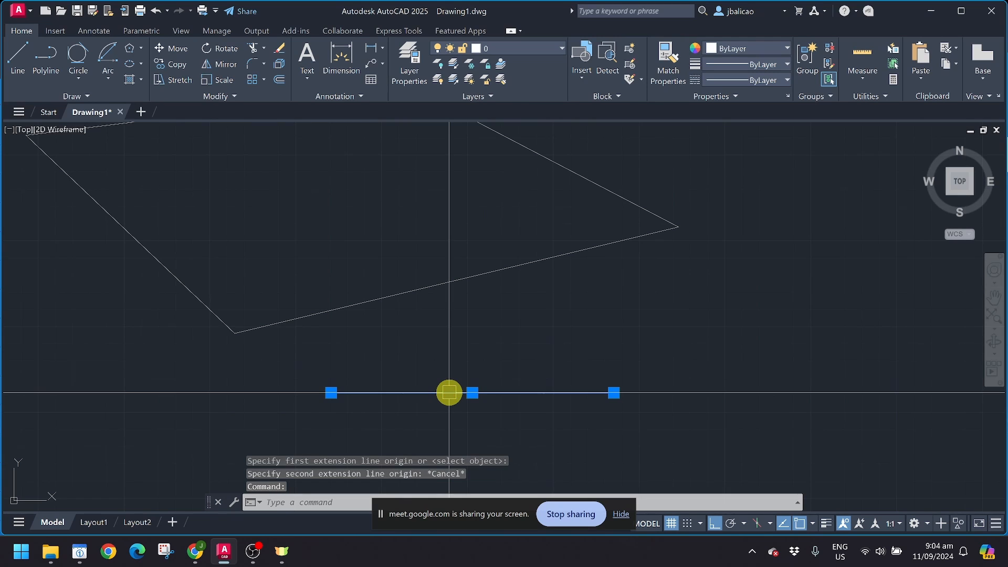
{"action": "type", "text": "ddtype"}
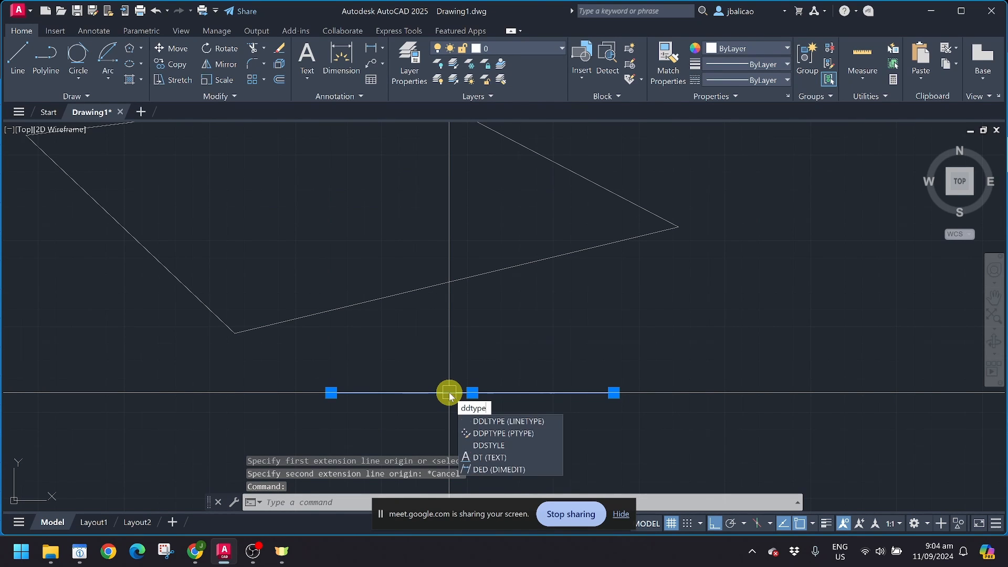
{"action": "key", "text": "Return"}
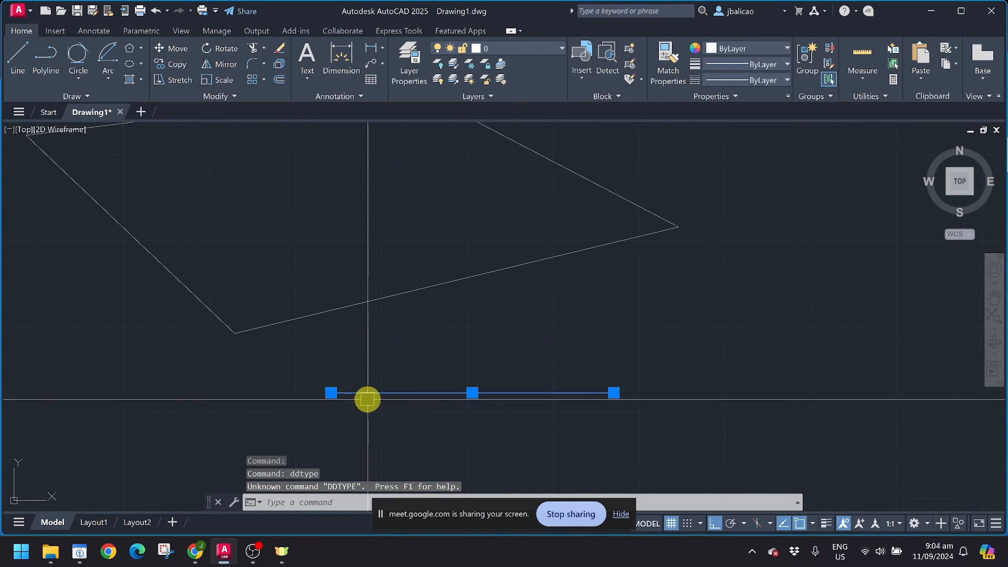
{"action": "key", "text": "Escape"}
{"action": "left_click", "coordinate": [256, 354]}
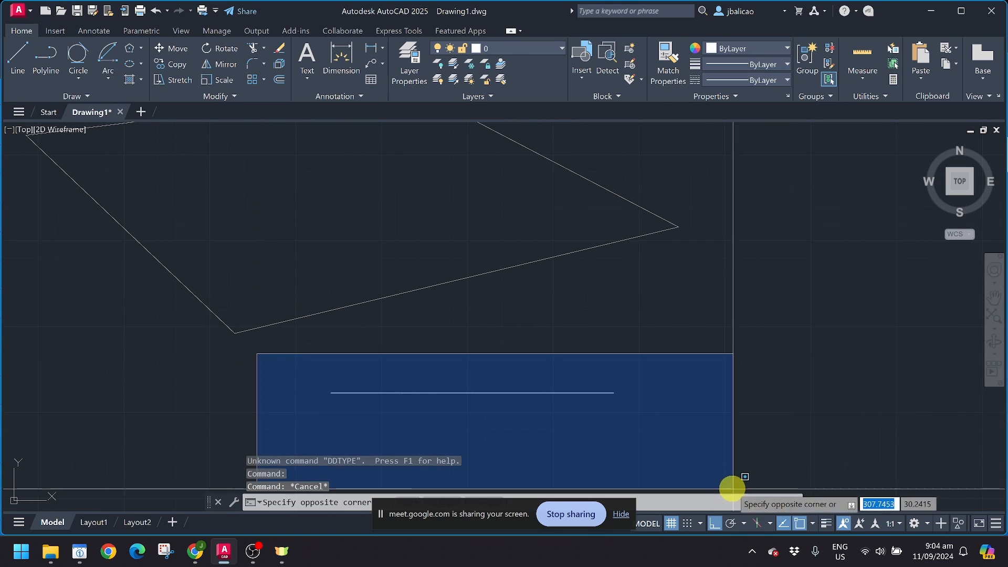
{"action": "left_click", "coordinate": [716, 472]}
{"action": "key", "text": "Escape"}
{"action": "left_click", "coordinate": [378, 362]}
{"action": "left_click", "coordinate": [542, 428]}
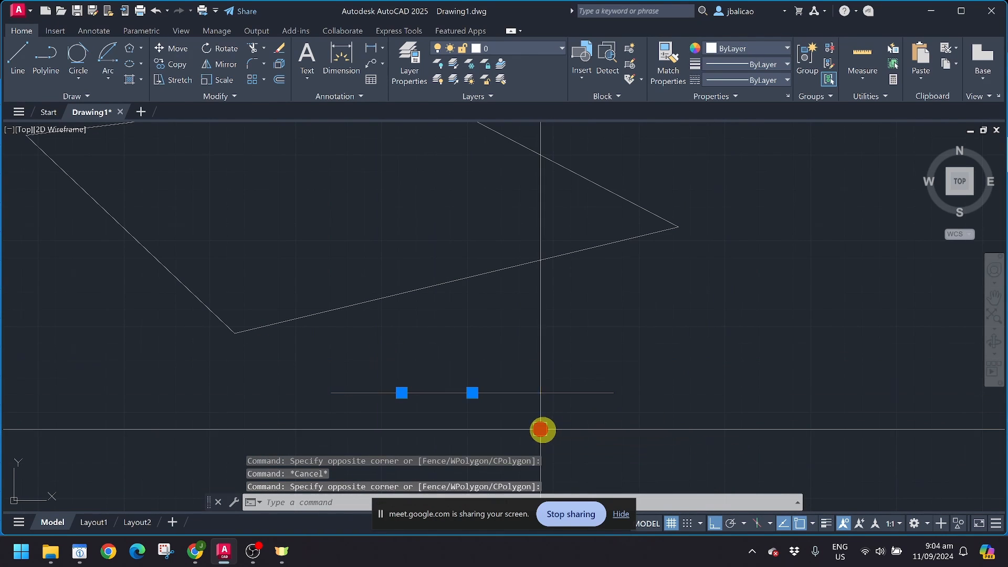
{"action": "key", "text": "Escape"}
{"action": "left_click", "coordinate": [441, 351]}
{"action": "left_click", "coordinate": [585, 436]}
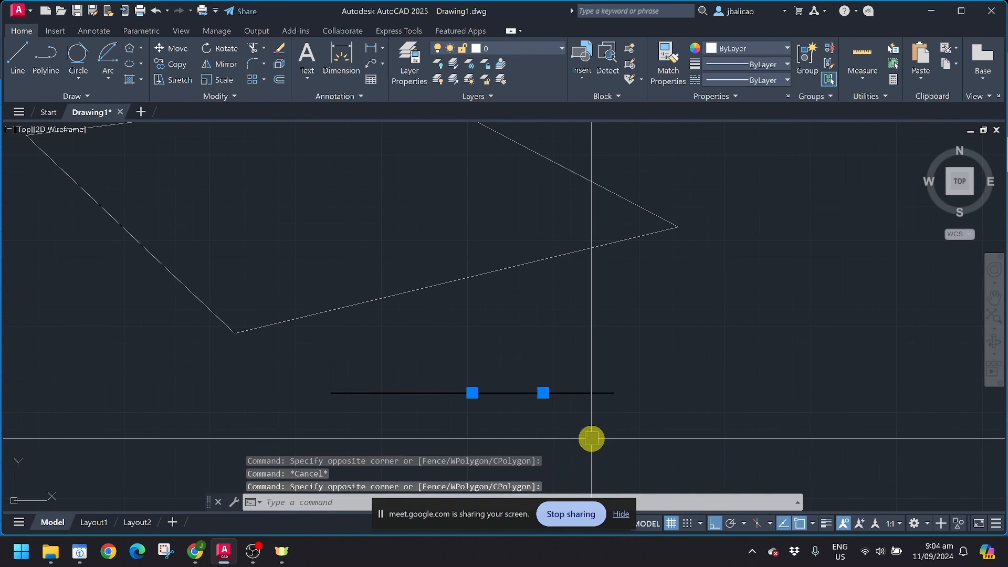
{"action": "key", "text": "Escape"}
{"action": "left_click", "coordinate": [596, 394]}
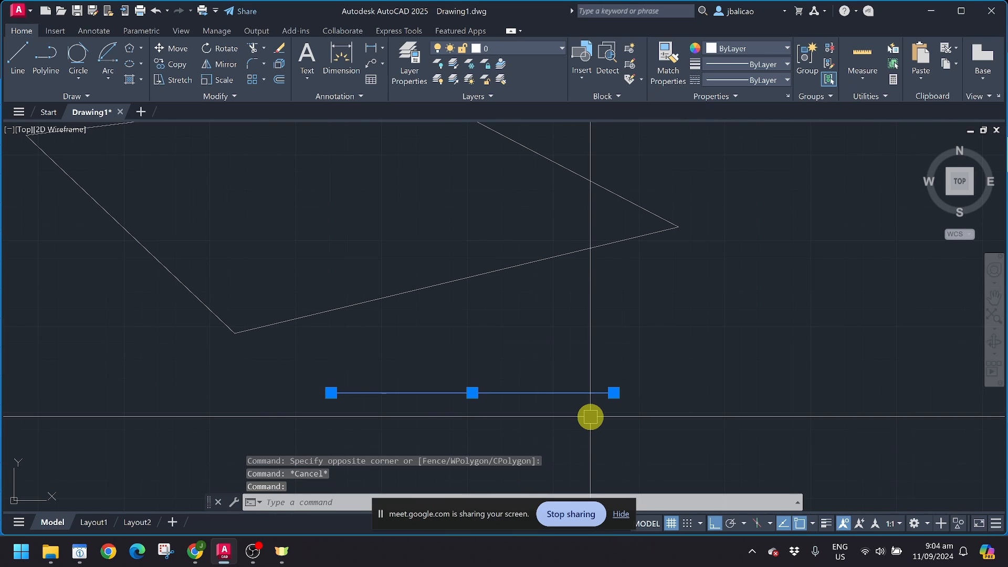
{"action": "type", "text": "E"}
{"action": "key", "text": "Return"}
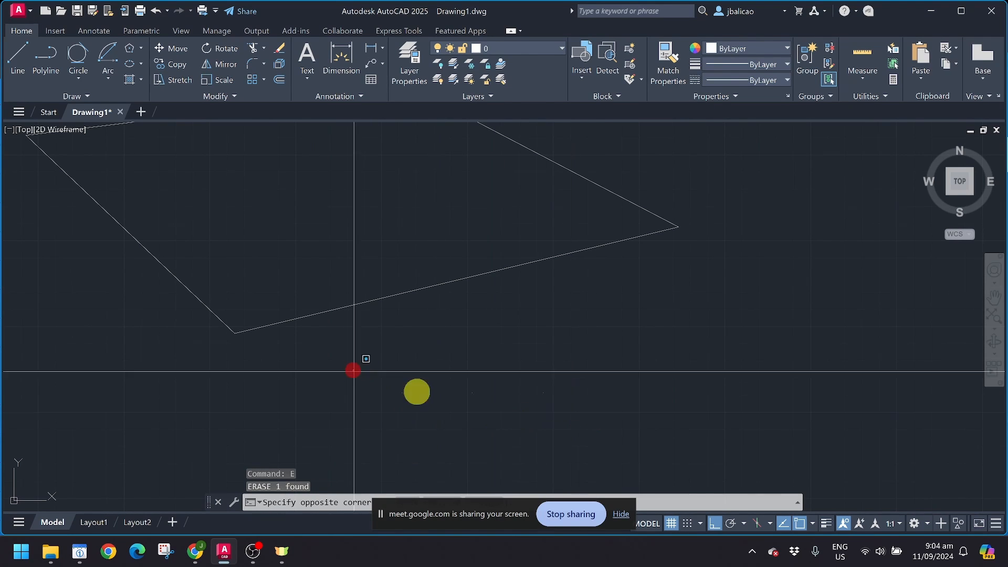
{"action": "left_click", "coordinate": [353, 367]}
{"action": "left_click", "coordinate": [576, 432]}
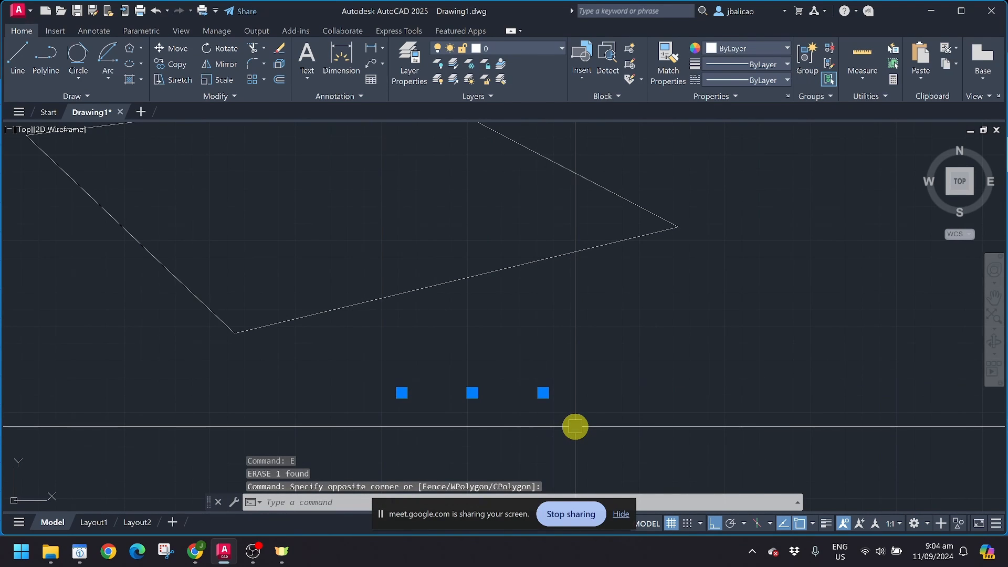
{"action": "scroll", "coordinate": [575, 426], "scroll_direction": "down", "scroll_amount": 2}
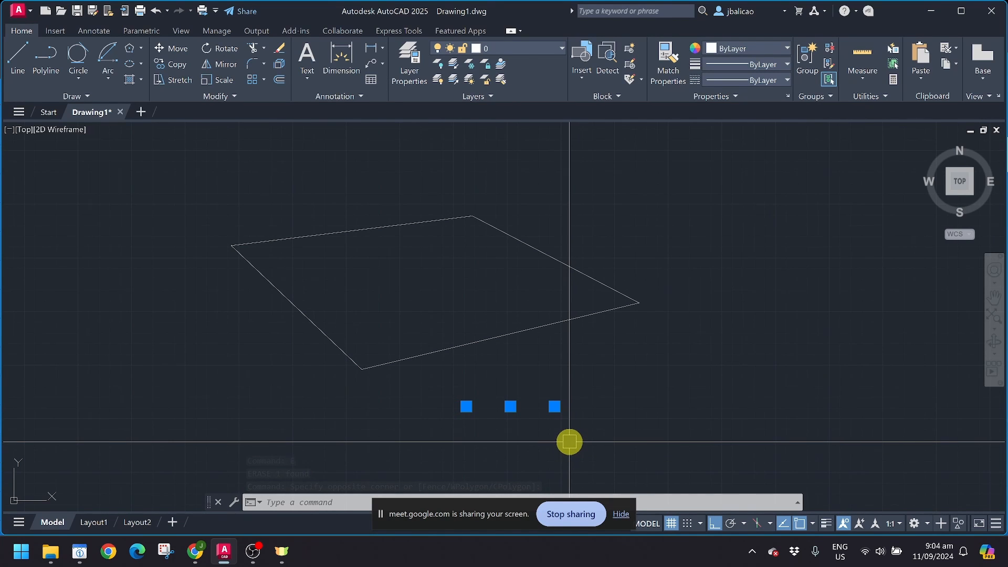
{"action": "key", "text": "Escape"}
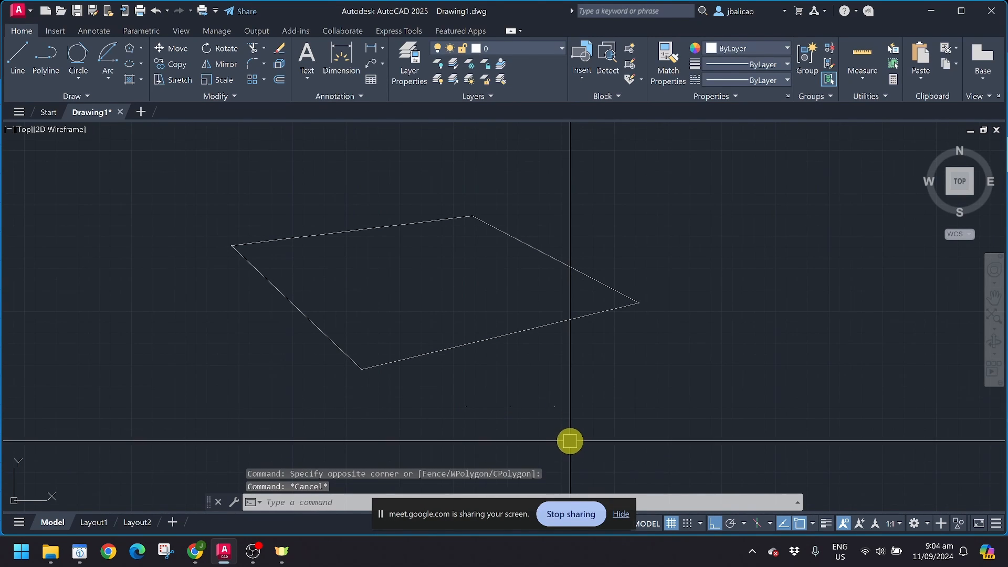
{"action": "scroll", "coordinate": [563, 396], "scroll_direction": "up", "scroll_amount": 4}
{"action": "middle_click_drag", "start_coordinate": [563, 359], "coordinate": [588, 293]}
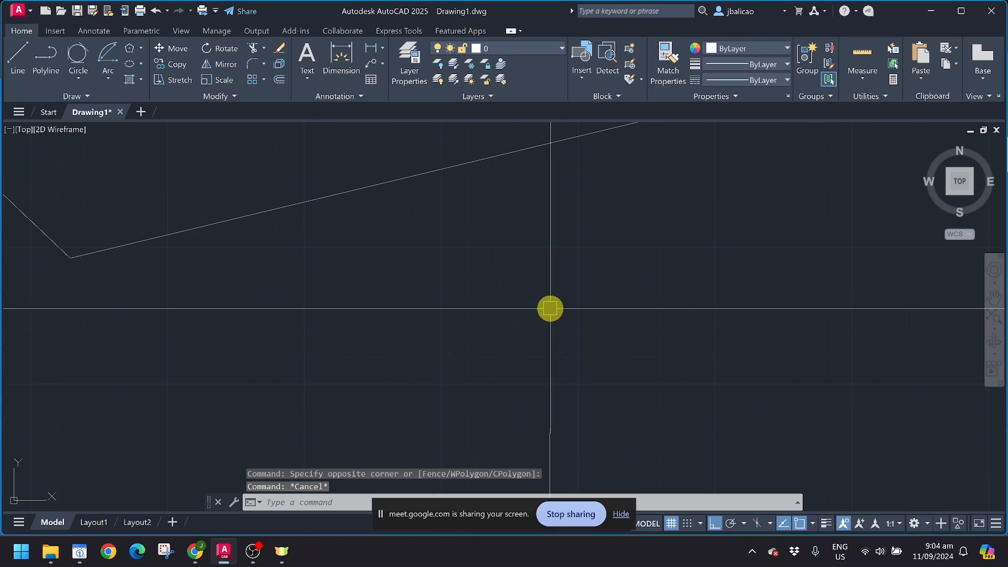
{"action": "key", "text": "ctrl+z"}
{"action": "key", "text": "ctrl+z"}
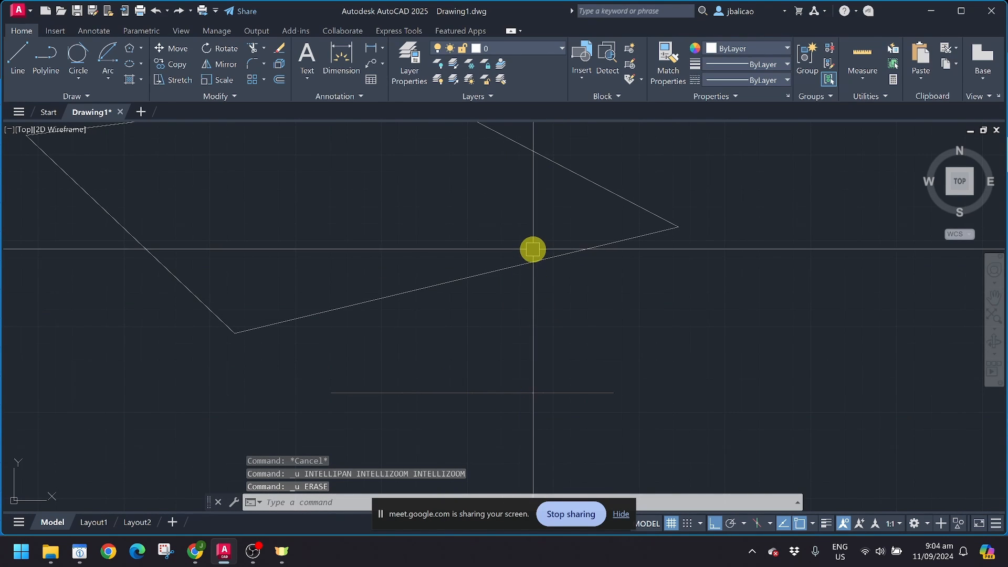
Step: Turn off Nearest snapping in the status-bar OSNAP list
{"action": "left_click", "coordinate": [392, 354]}
{"action": "left_click", "coordinate": [549, 423]}
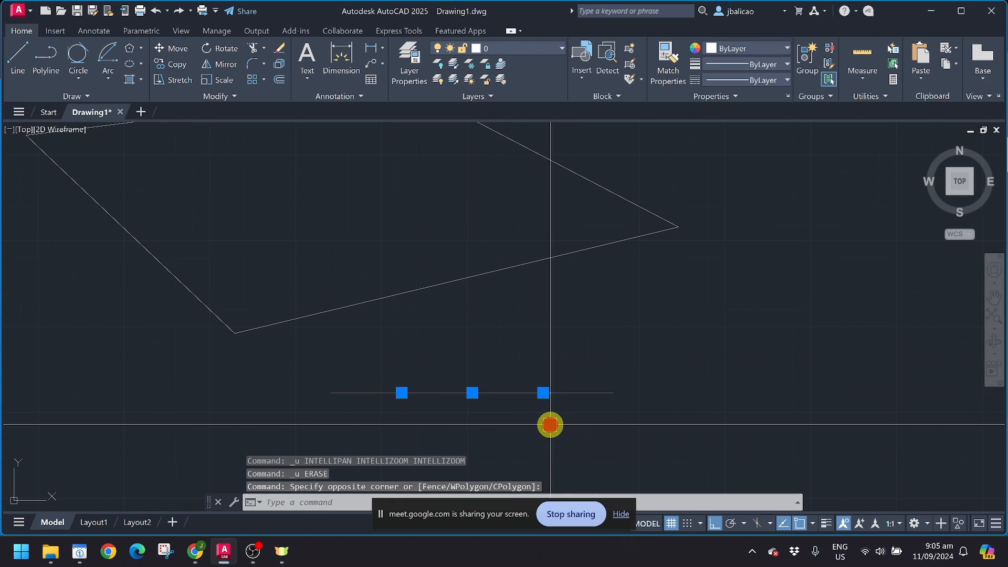
{"action": "key", "text": "Escape"}
{"action": "left_click", "coordinate": [813, 523]}
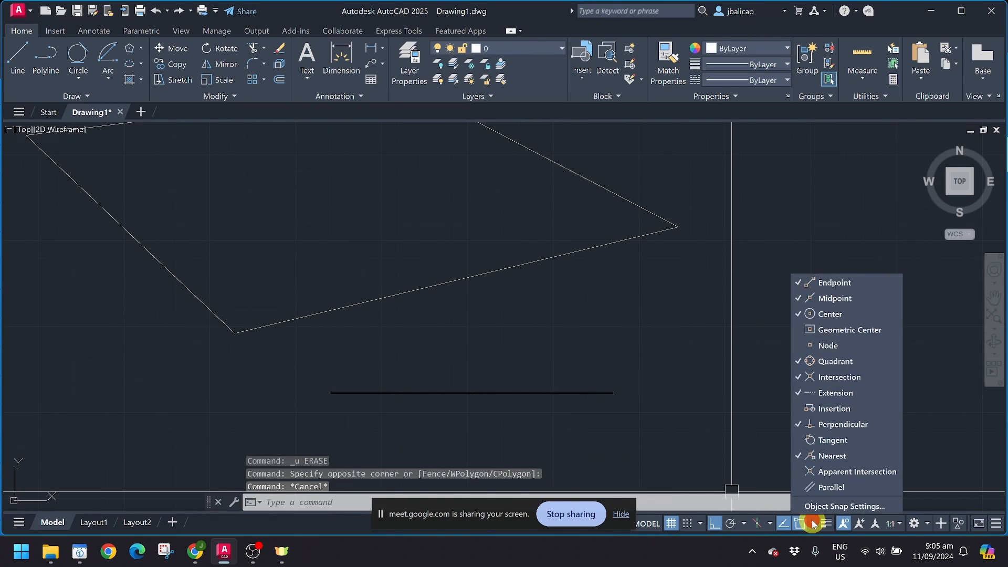
{"action": "left_click", "coordinate": [814, 456]}
{"action": "key", "text": "Escape"}
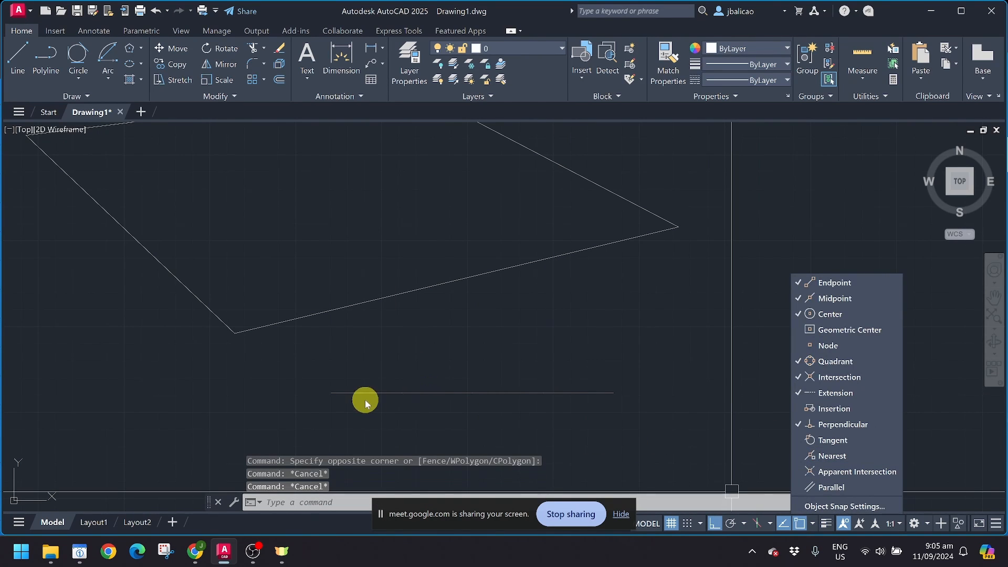
{"action": "left_click", "coordinate": [384, 360]}
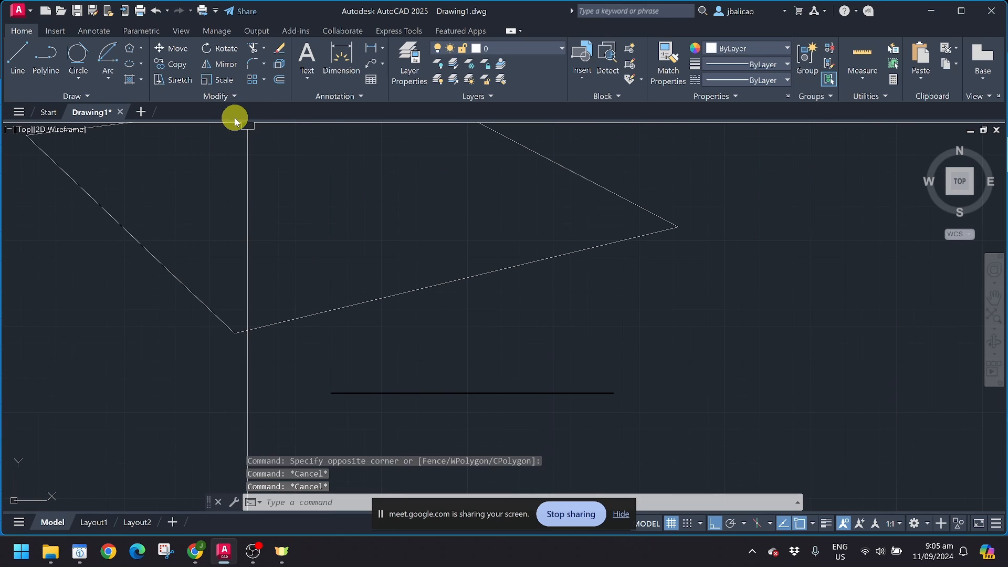
Step: Start a DLI linear dimension at the line's left end and open the snap list for Node
{"action": "type", "text": "DLI"}
{"action": "key", "text": "Return"}
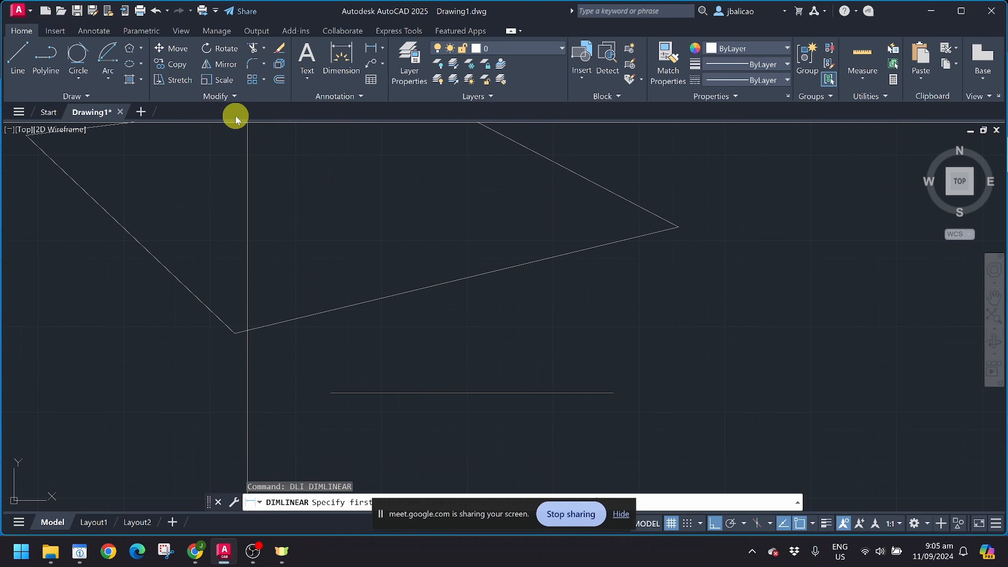
{"action": "left_click", "coordinate": [331, 394]}
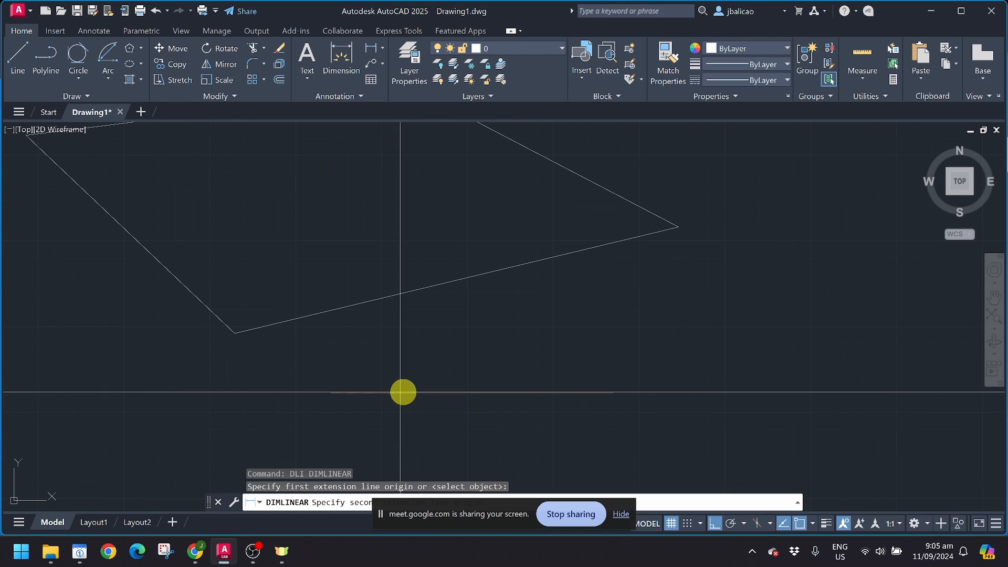
{"action": "left_click", "coordinate": [814, 525]}
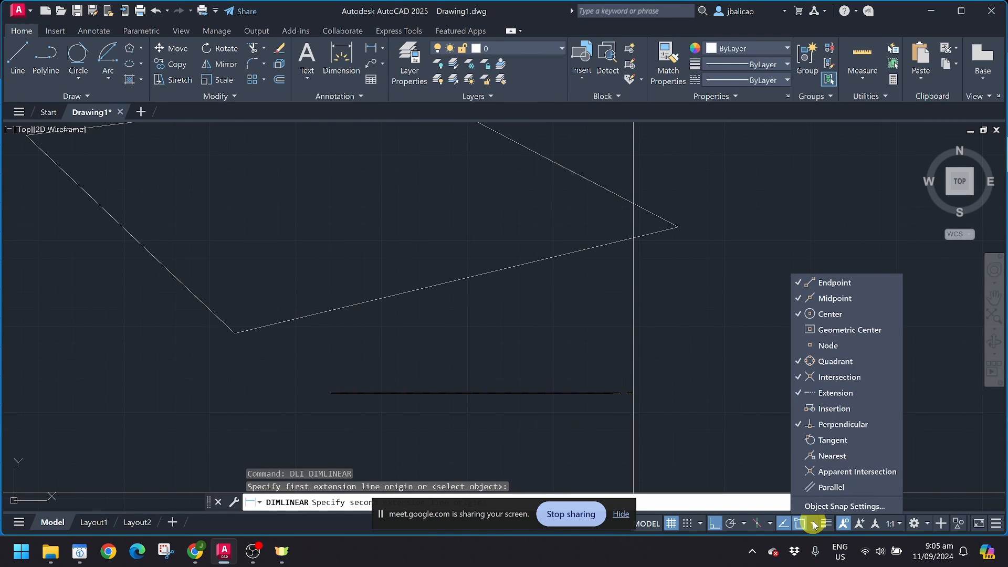
Step: Turn on Node snap and place a 2.0582 dimension above the line's first segment
{"action": "left_click", "coordinate": [830, 348]}
{"action": "left_click", "coordinate": [471, 411]}
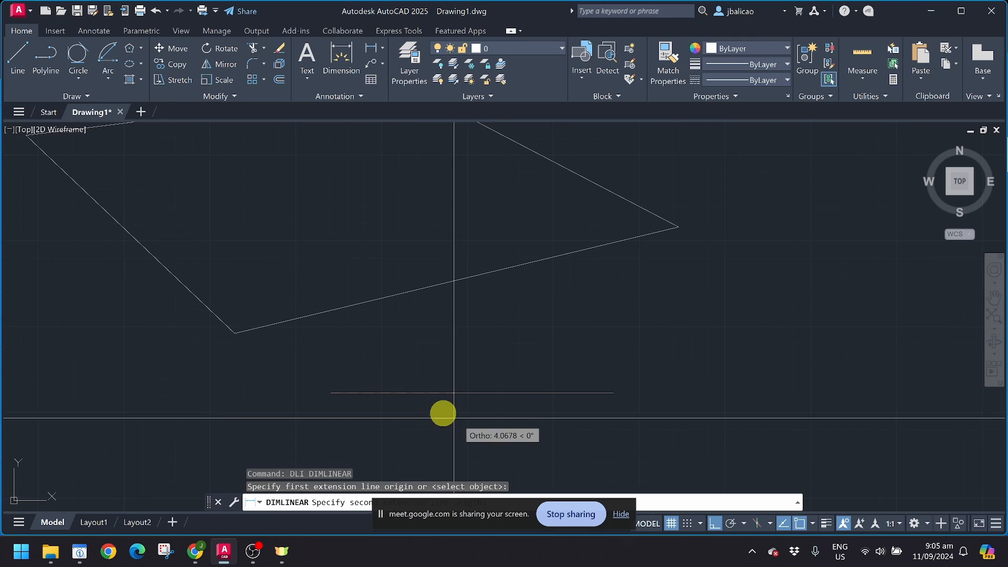
{"action": "left_click", "coordinate": [402, 392]}
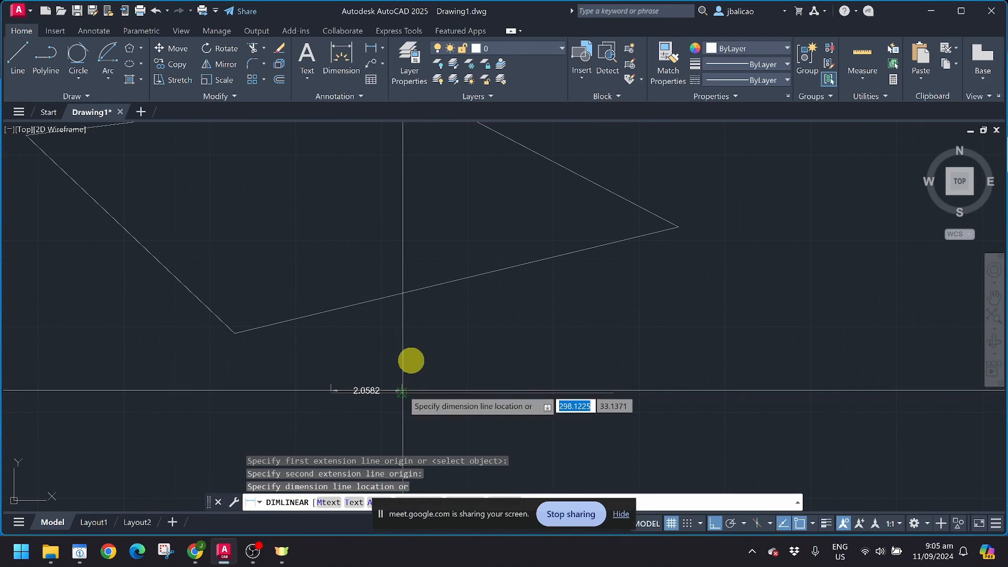
{"action": "left_click", "coordinate": [417, 339]}
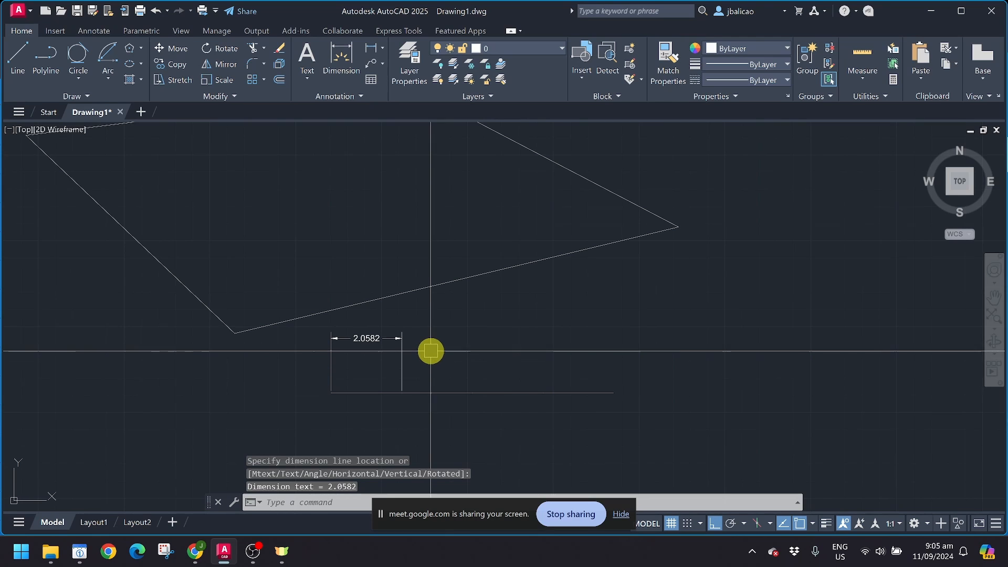
Step: Chain three more 2.0582 continued dimensions along the line with DCO
{"action": "key", "text": "BackSpace"}
{"action": "key", "text": "BackSpace"}
{"action": "type", "text": "dco"}
{"action": "key", "text": "Return"}
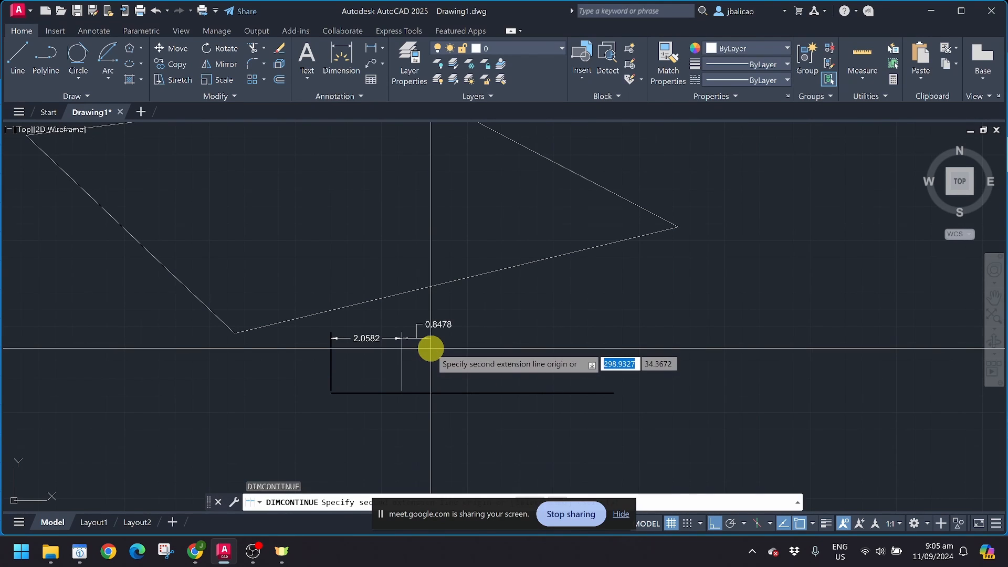
{"action": "key", "text": "Escape"}
{"action": "type", "text": "dco"}
{"action": "key", "text": "Return"}
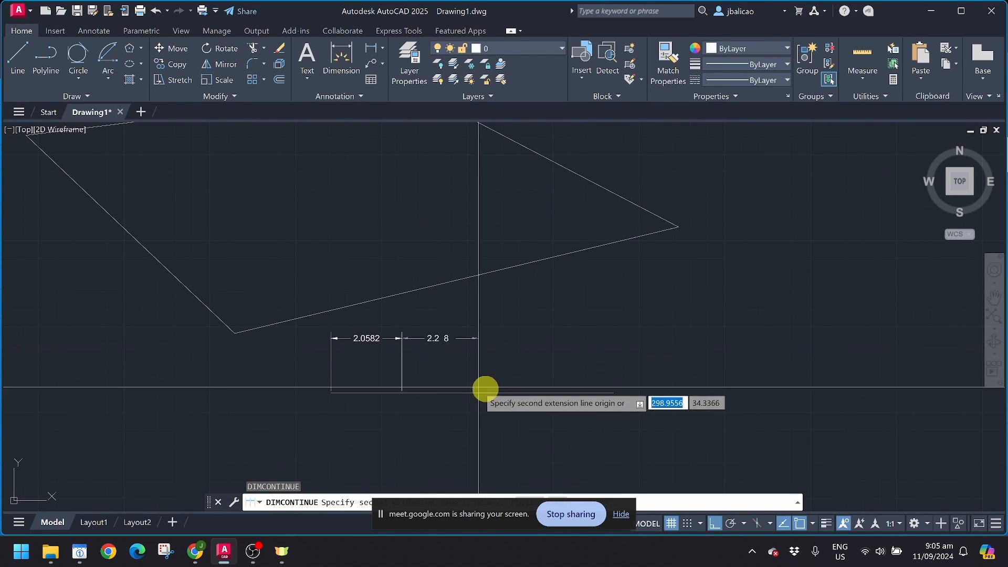
{"action": "left_click", "coordinate": [473, 389]}
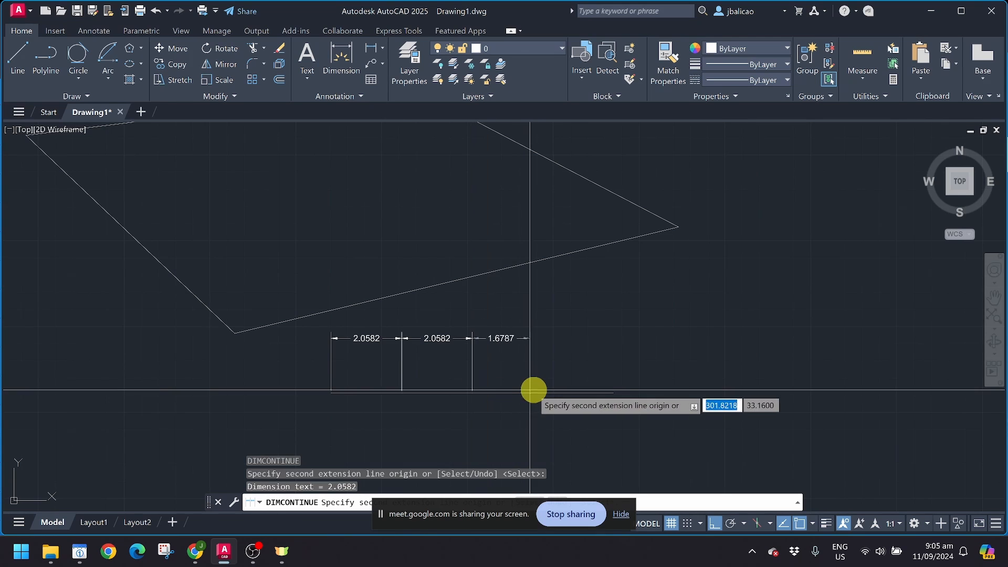
{"action": "left_click", "coordinate": [542, 390]}
{"action": "left_click", "coordinate": [613, 393]}
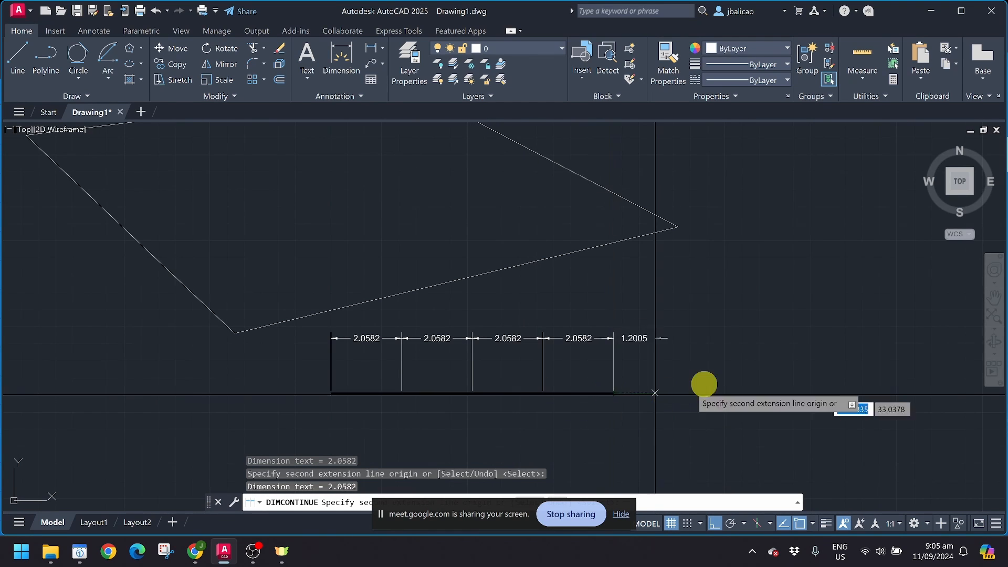
{"action": "key", "text": "Return"}
Step: Window-select the dimensions, clear the selection, and start Measure from the expanded Draw panel
{"action": "scroll", "coordinate": [701, 381], "scroll_direction": "down", "scroll_amount": 1}
{"action": "scroll", "coordinate": [603, 374], "scroll_direction": "up", "scroll_amount": 5}
{"action": "key", "text": "Escape"}
{"action": "key", "text": "Escape"}
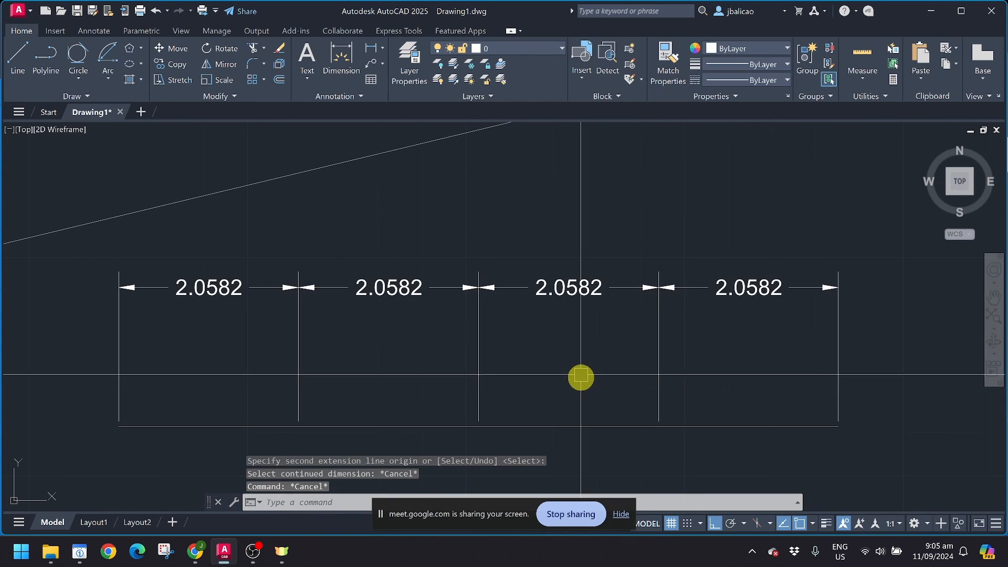
{"action": "scroll", "coordinate": [566, 326], "scroll_direction": "down", "scroll_amount": 2}
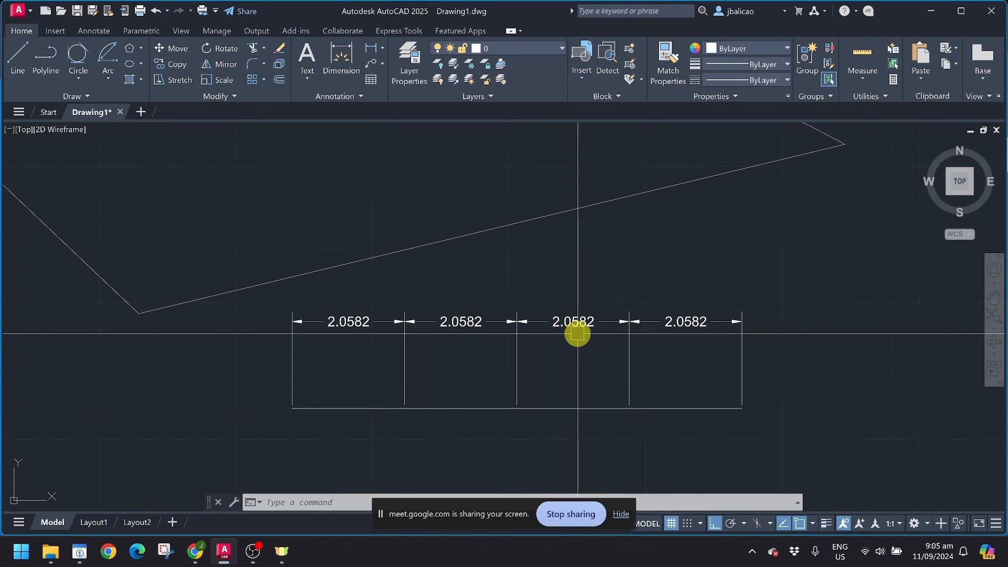
{"action": "left_click", "coordinate": [358, 373]}
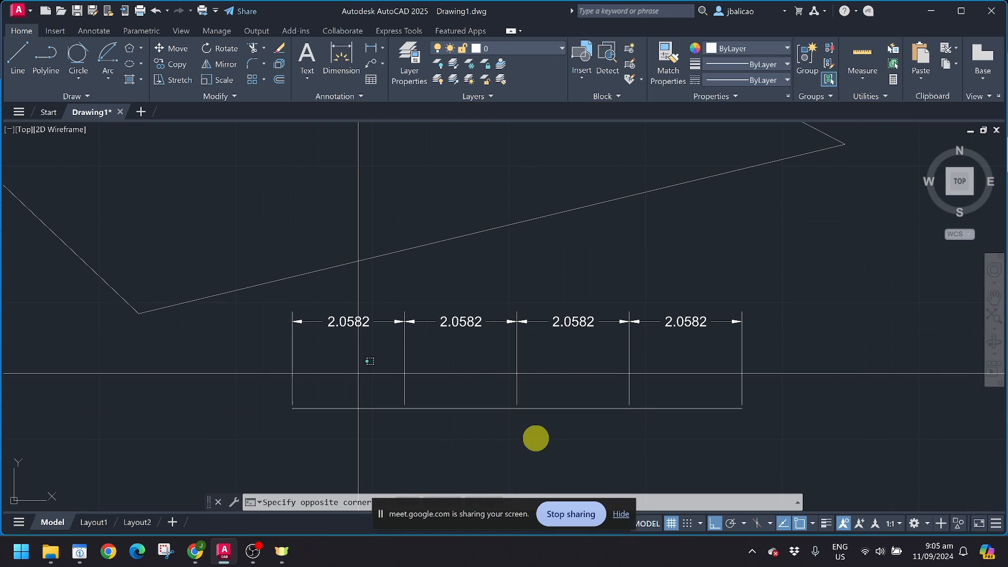
{"action": "left_click", "coordinate": [665, 448]}
{"action": "key", "text": "Escape"}
{"action": "scroll", "coordinate": [649, 431], "scroll_direction": "down", "scroll_amount": 1}
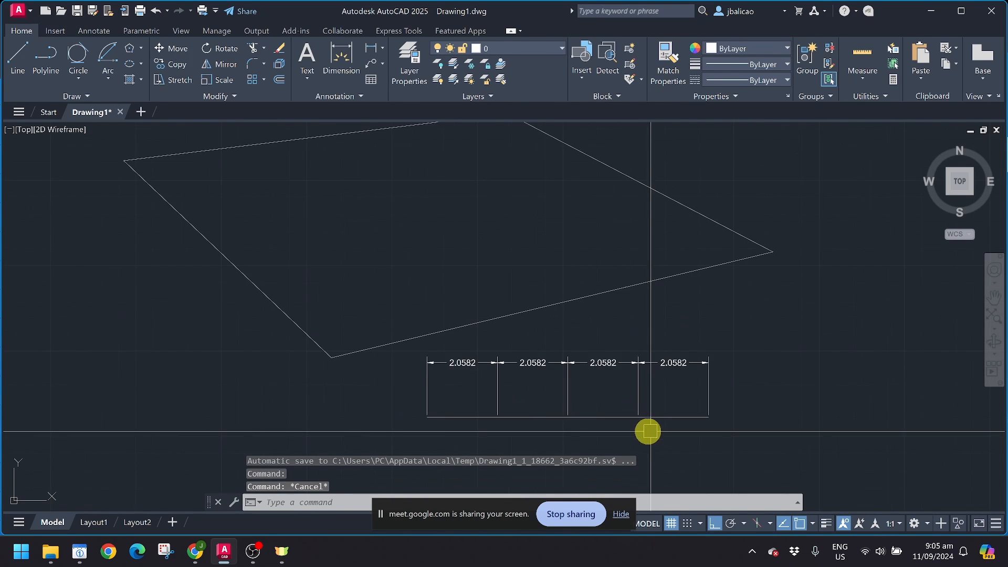
{"action": "left_click", "coordinate": [88, 96]}
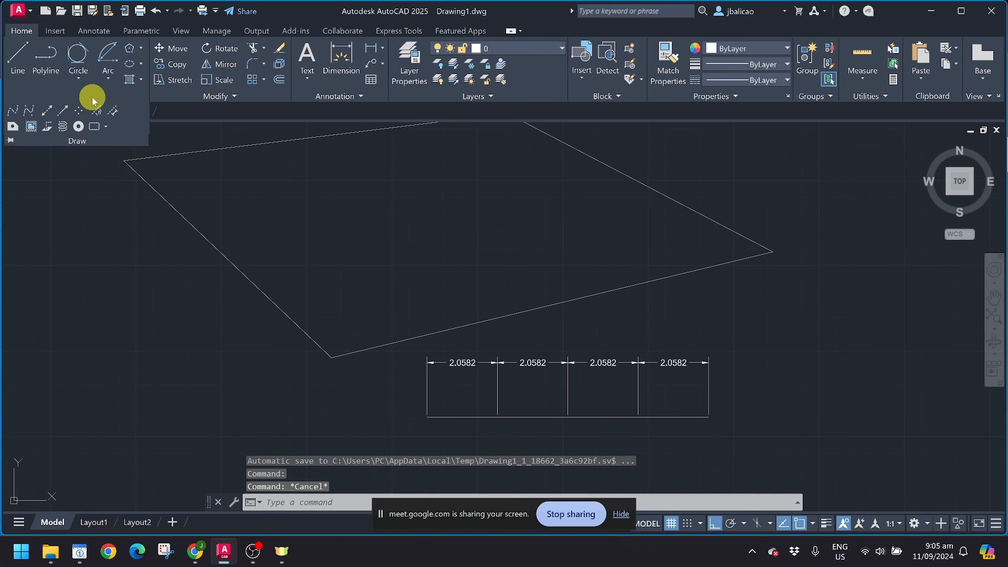
{"action": "left_click", "coordinate": [112, 117]}
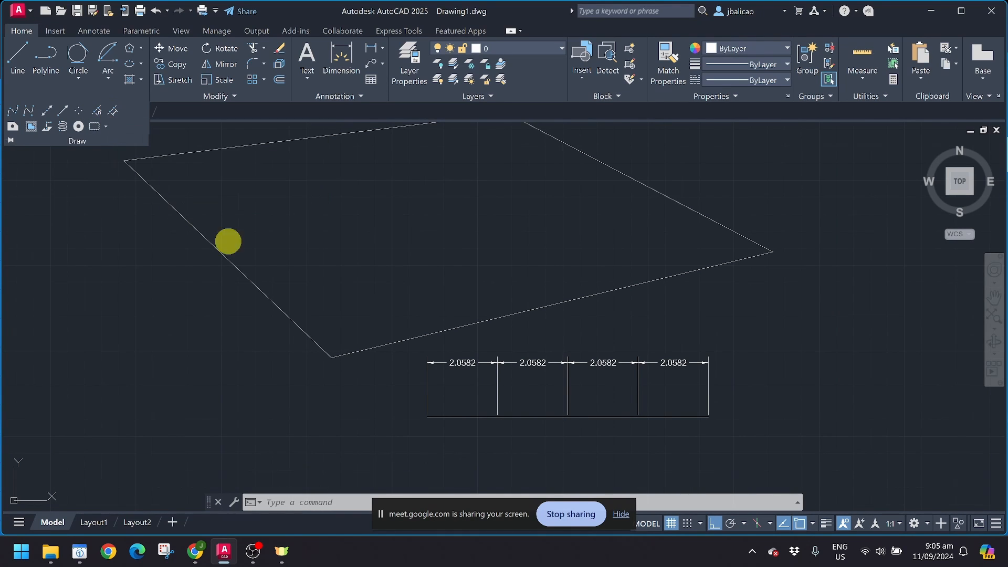
Step: Pick the bottom line and a segment length, then review and close the command history
{"action": "left_click", "coordinate": [457, 419]}
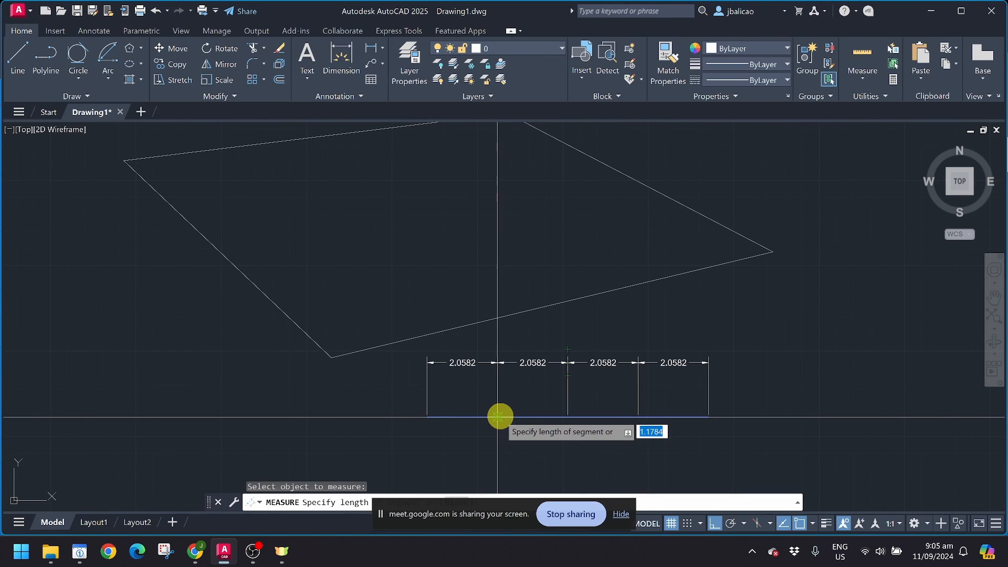
{"action": "left_click", "coordinate": [566, 420]}
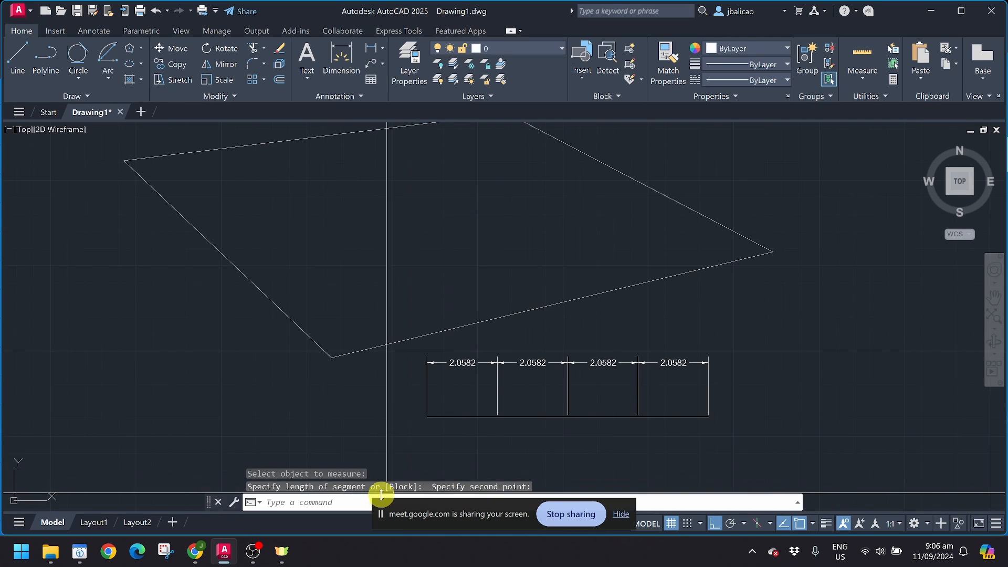
{"action": "left_click", "coordinate": [259, 503]}
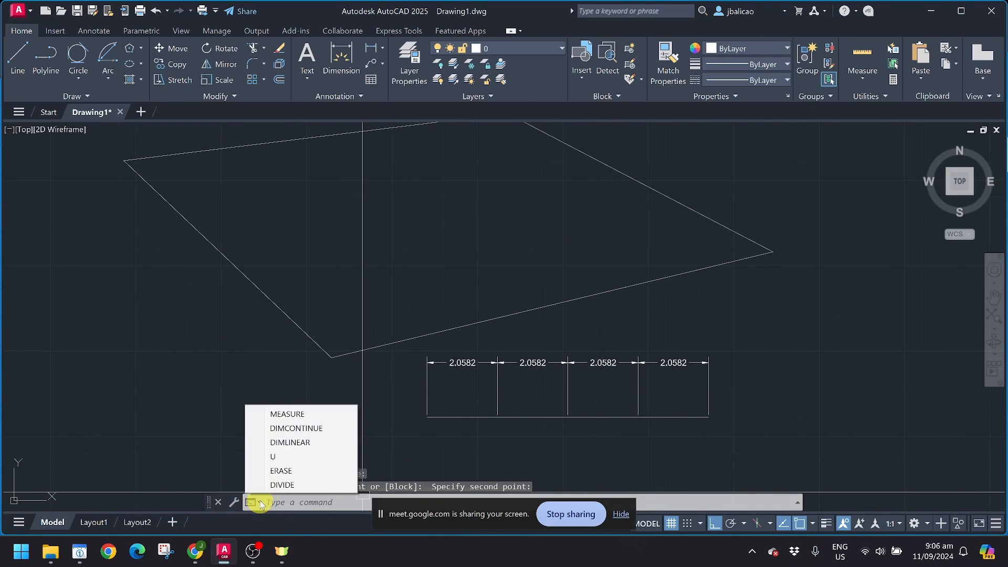
{"action": "left_click", "coordinate": [801, 504]}
{"action": "left_click", "coordinate": [797, 503]}
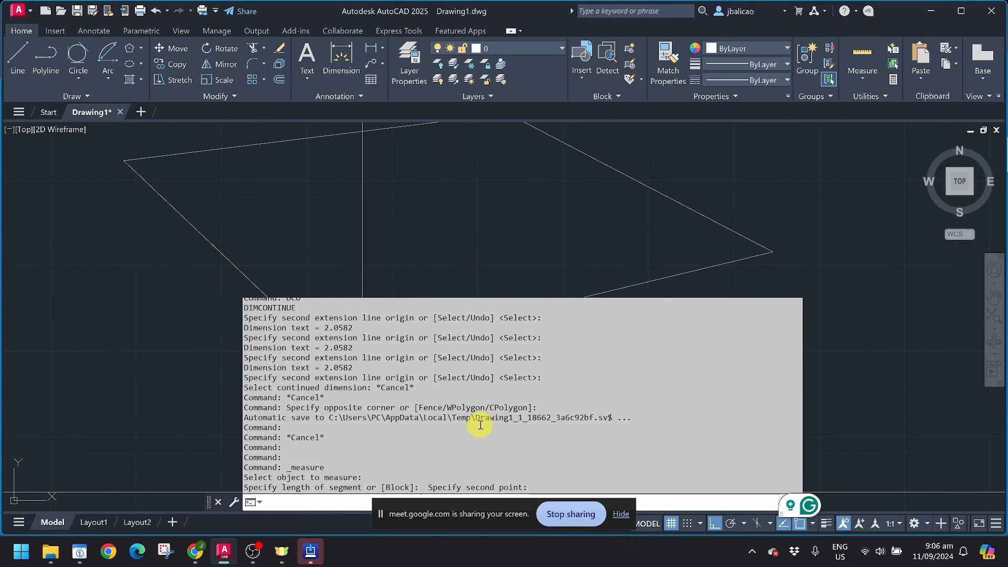
{"action": "key", "text": "Escape"}
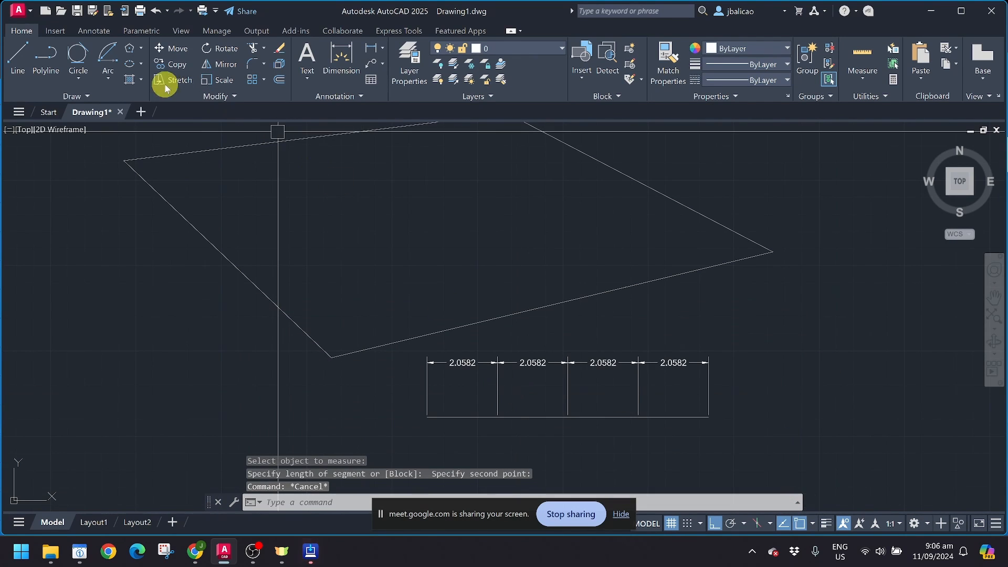
Step: Rerun Measure on the bottom line, spanning the first 2.0582 dimension as the segment length
{"action": "left_click", "coordinate": [107, 98]}
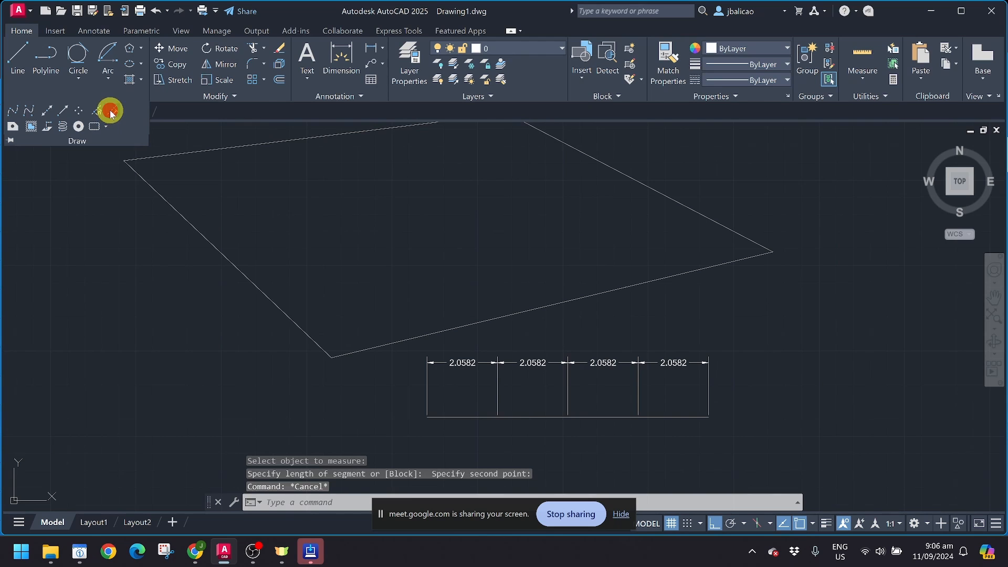
{"action": "left_click", "coordinate": [111, 113]}
{"action": "left_click", "coordinate": [442, 417]}
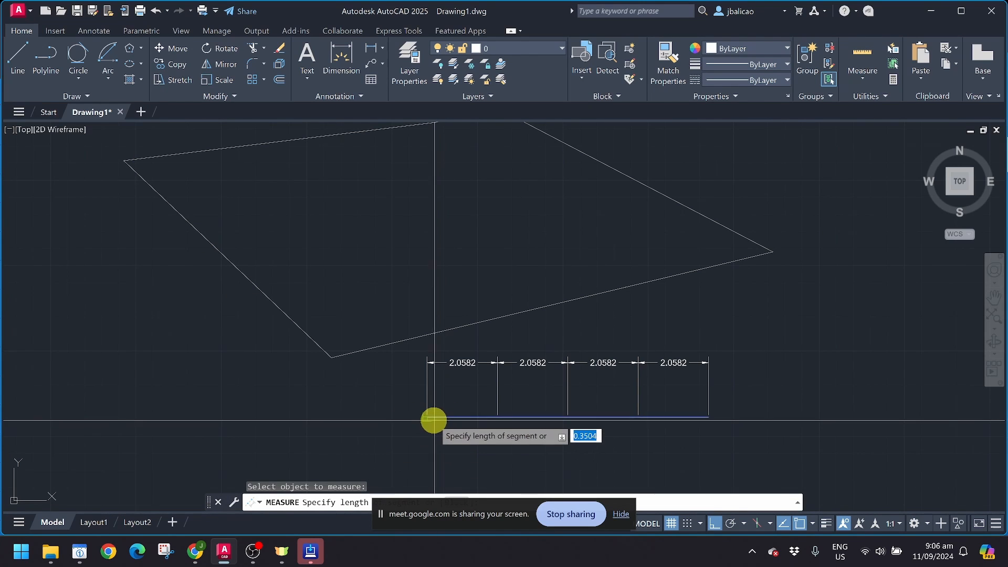
{"action": "left_click", "coordinate": [434, 420]}
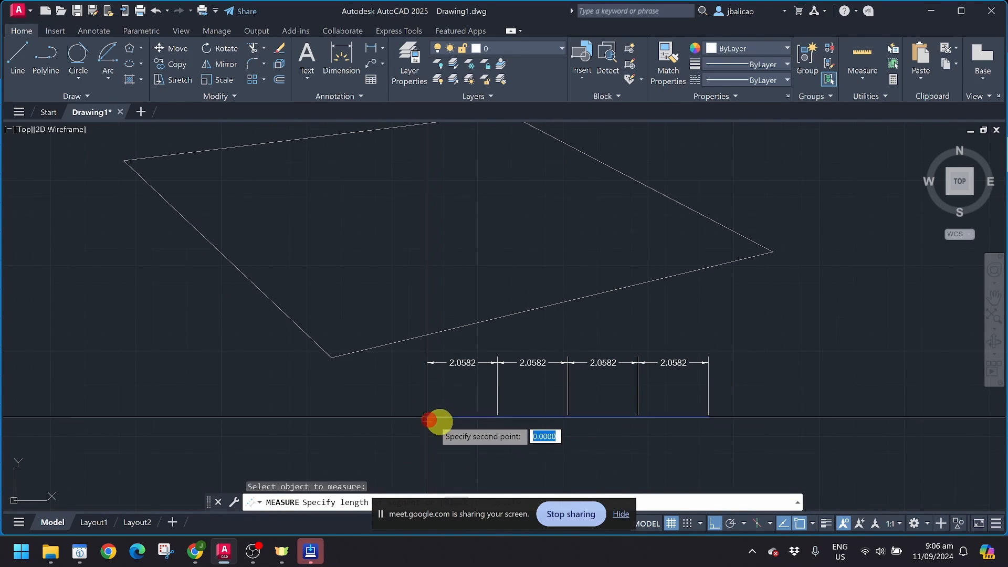
{"action": "left_click", "coordinate": [499, 418]}
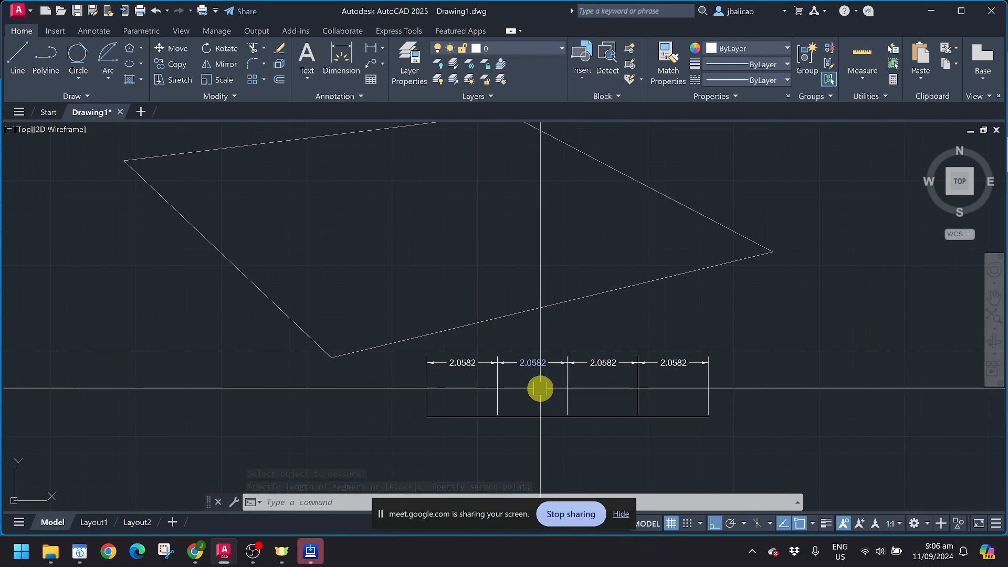
{"action": "left_click", "coordinate": [102, 99]}
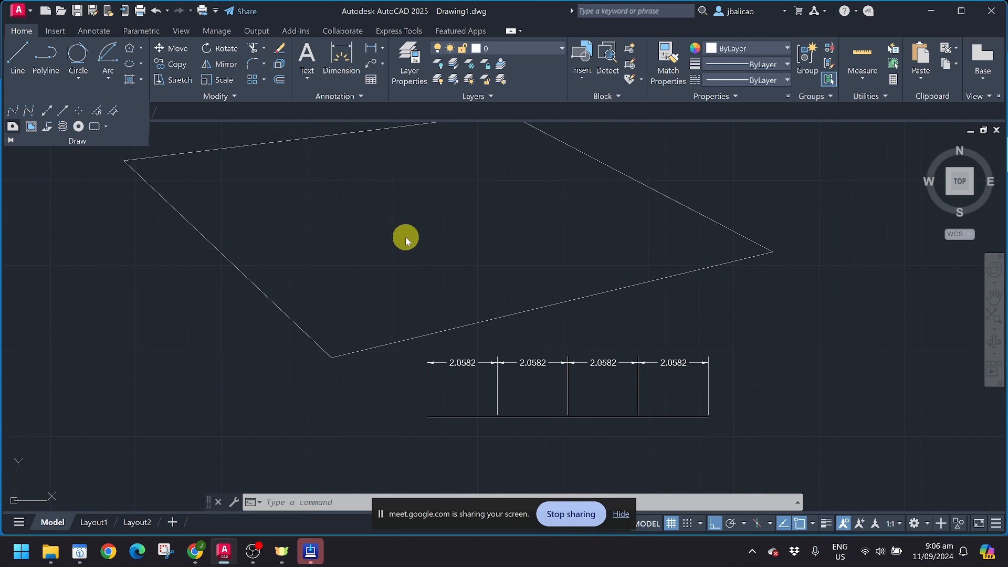
Step: Pick the outline's bottom, top and upper-right edges and create one region from them
{"action": "scroll", "coordinate": [398, 249], "scroll_direction": "down", "scroll_amount": 2}
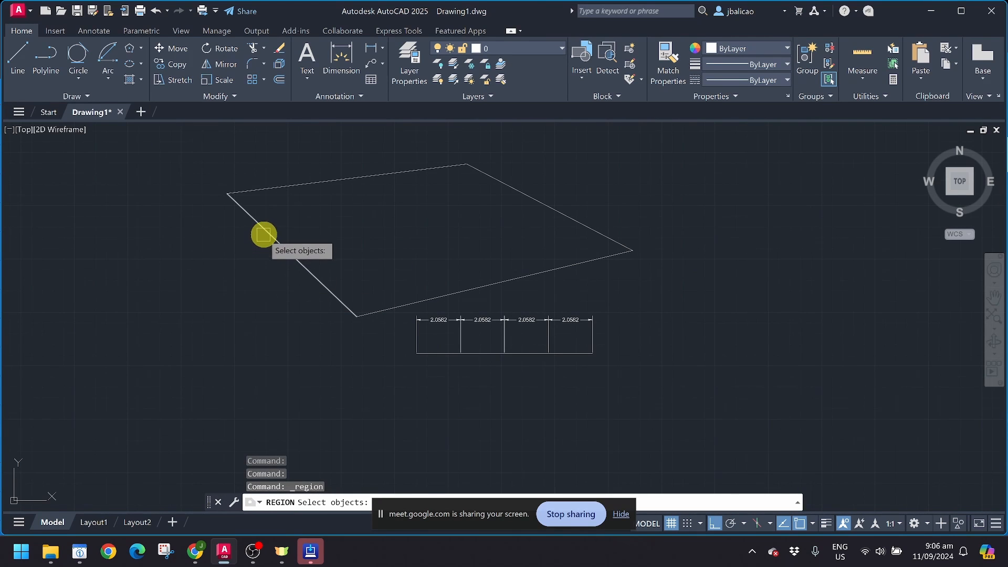
{"action": "left_click", "coordinate": [363, 309]}
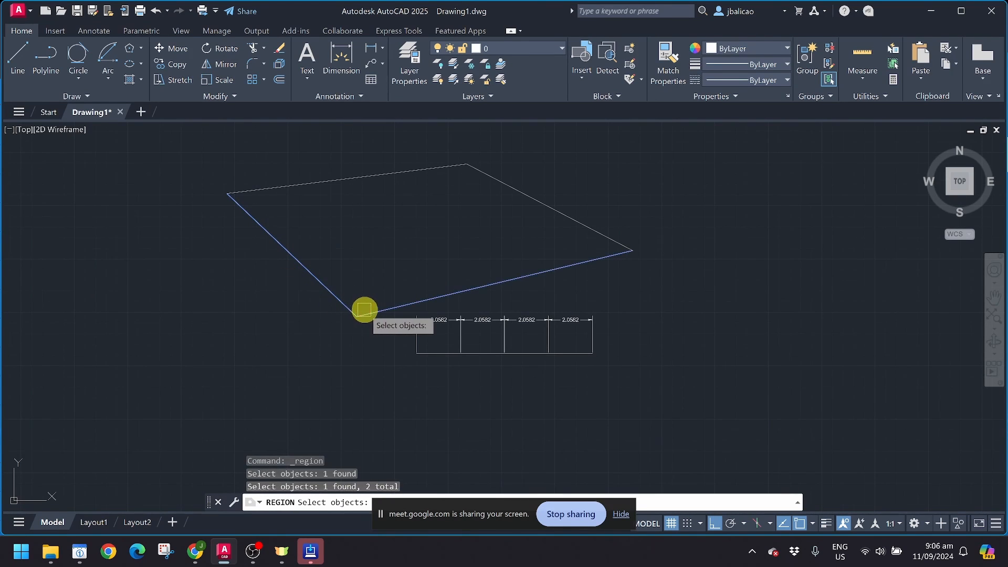
{"action": "left_click", "coordinate": [339, 181]}
{"action": "left_click", "coordinate": [526, 200]}
{"action": "key", "text": "Return"}
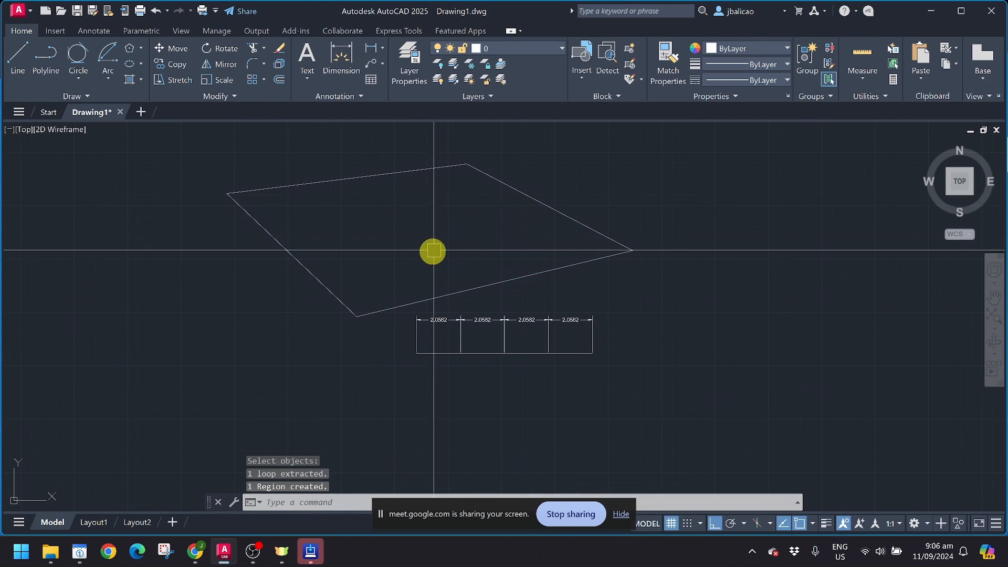
{"action": "scroll", "coordinate": [367, 233], "scroll_direction": "down", "scroll_amount": 4}
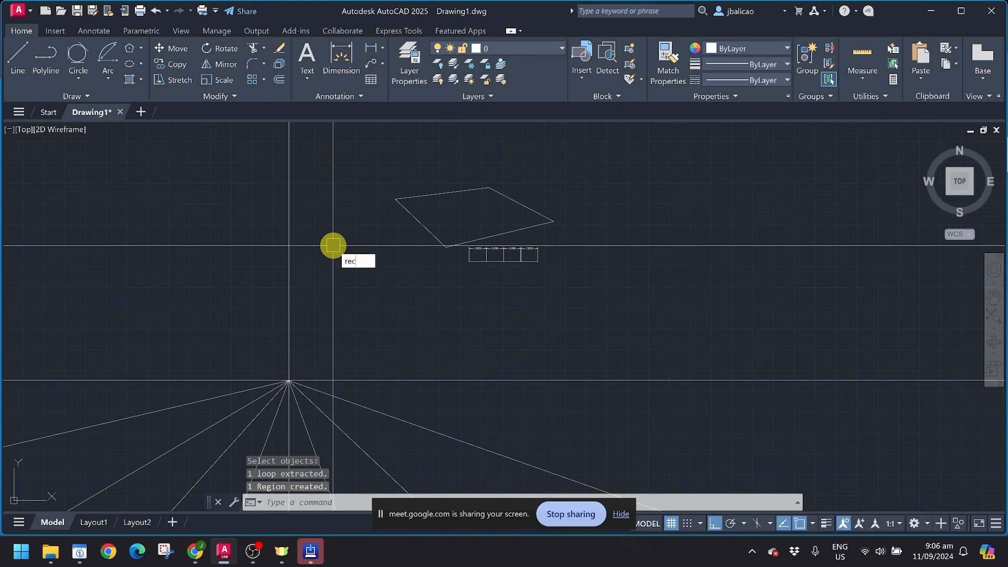
Step: Draw a tall rectangle in empty space with REC
{"action": "type", "text": "rec"}
{"action": "key", "text": "Return"}
{"action": "middle_click_drag", "start_coordinate": [625, 243], "coordinate": [390, 282]}
{"action": "scroll", "coordinate": [331, 252], "scroll_direction": "up", "scroll_amount": 3}
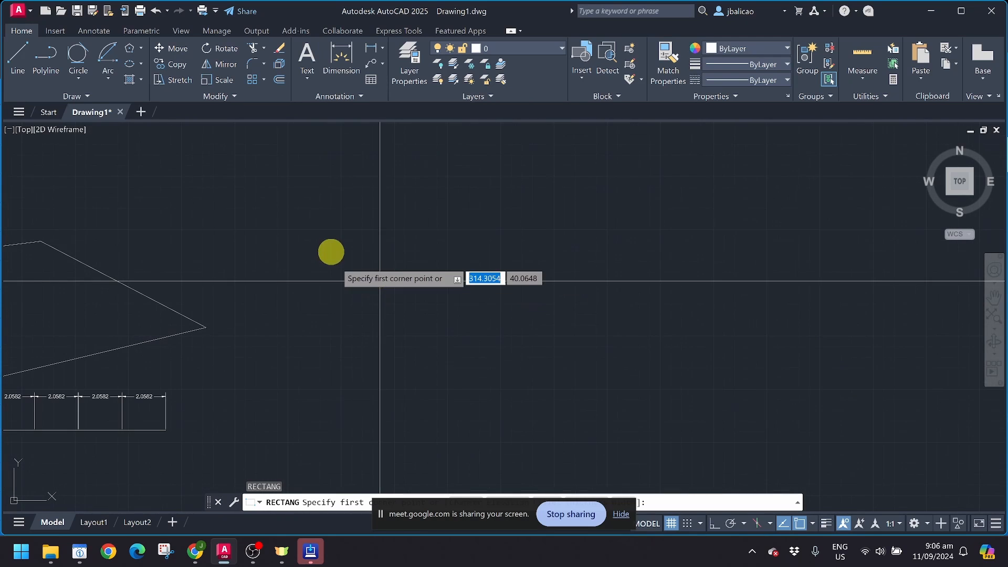
{"action": "left_click", "coordinate": [332, 250]}
{"action": "left_click", "coordinate": [414, 427]}
Step: Draw a wider rectangle starting inside the tall one and crossing its right side
{"action": "scroll", "coordinate": [441, 324], "scroll_direction": "up", "scroll_amount": 3}
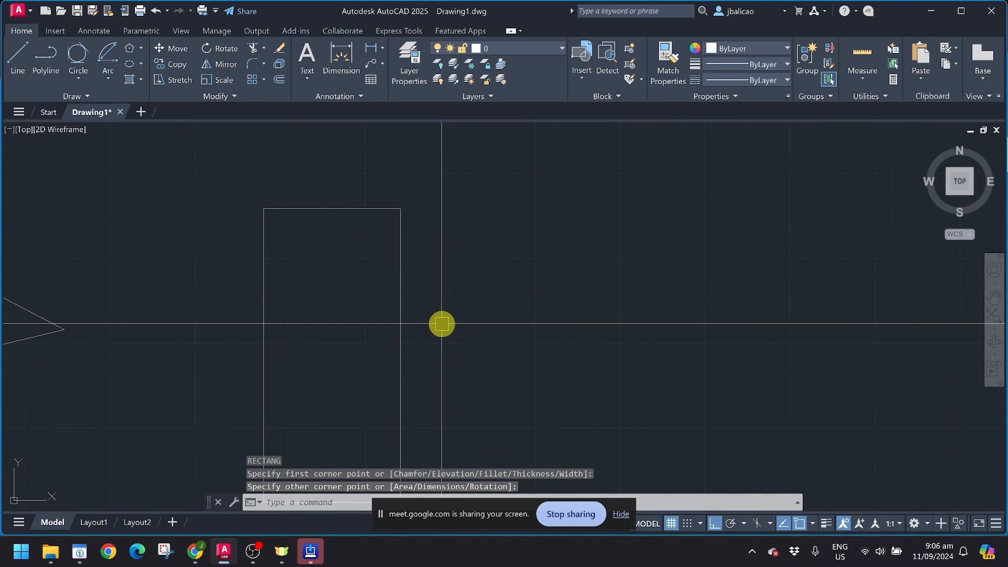
{"action": "key", "text": "Return"}
{"action": "left_click", "coordinate": [346, 315]}
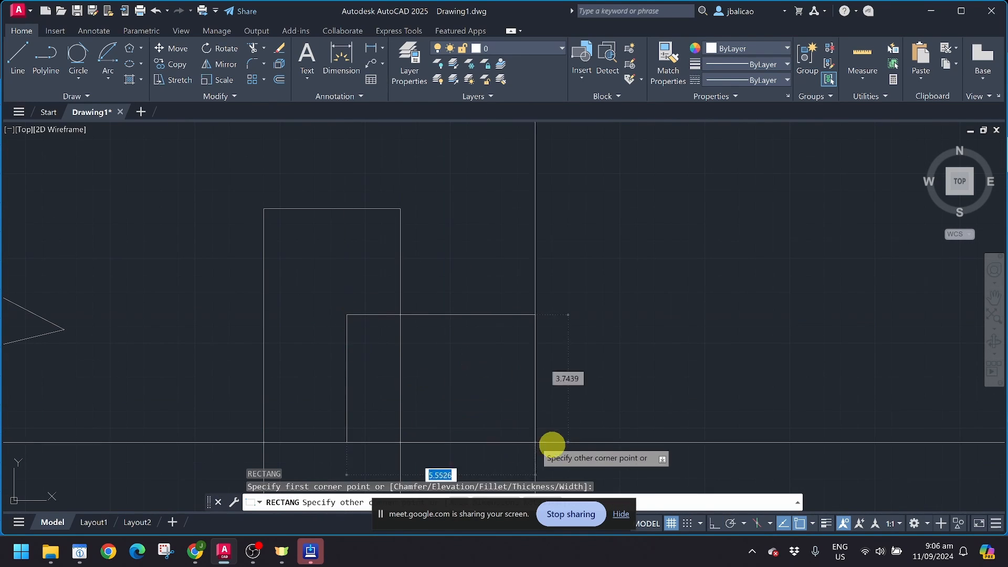
{"action": "left_click", "coordinate": [560, 444]}
{"action": "middle_click_drag", "start_coordinate": [460, 349], "coordinate": [517, 262]}
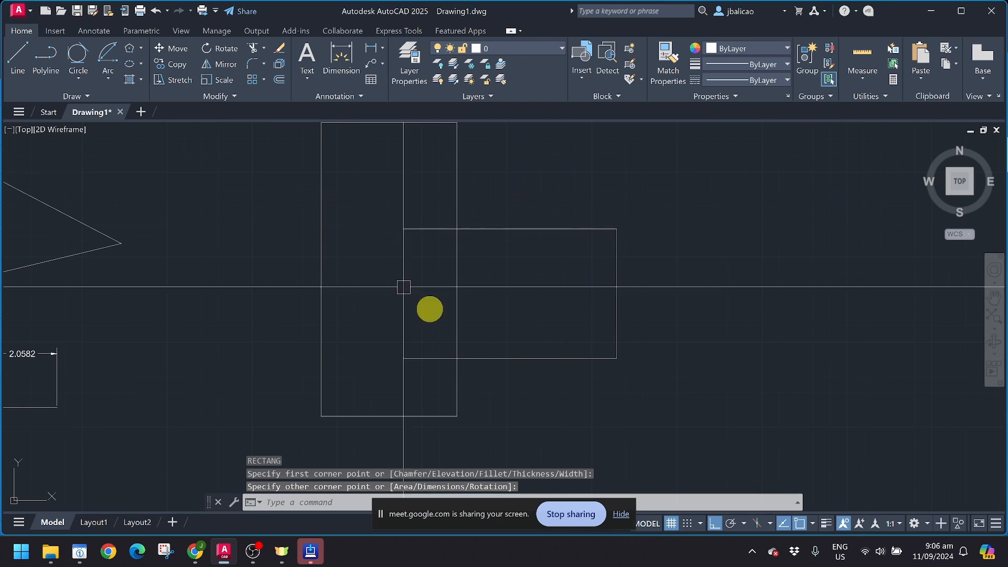
{"action": "left_click", "coordinate": [68, 97]}
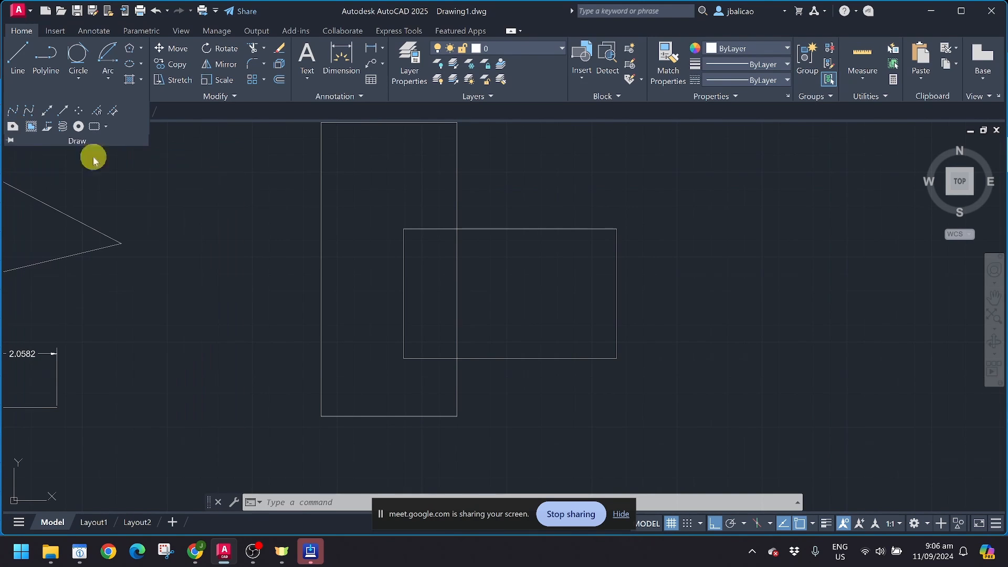
{"action": "left_click", "coordinate": [58, 97]}
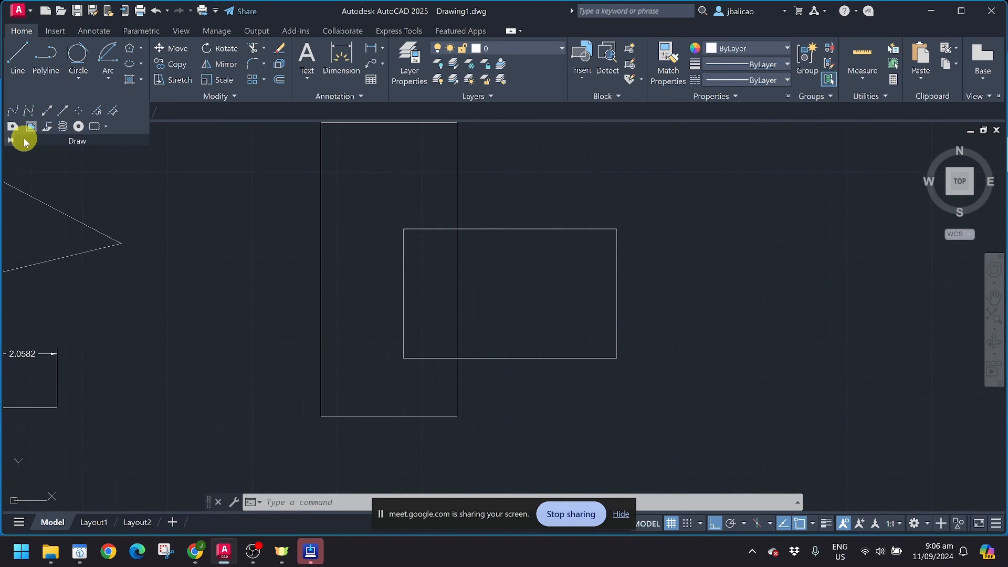
{"action": "left_click", "coordinate": [12, 127]}
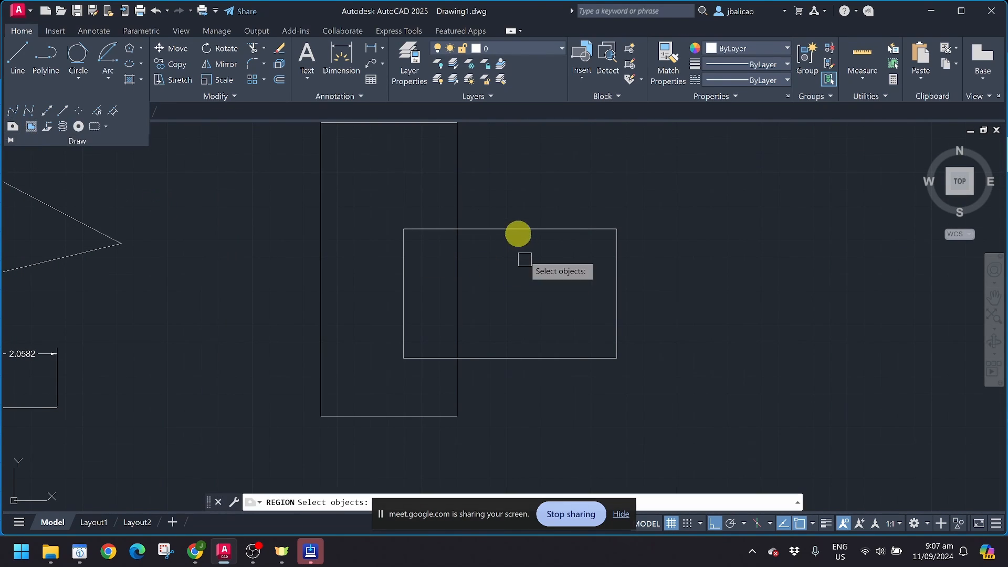
{"action": "left_click", "coordinate": [455, 196]}
{"action": "key", "text": "Return"}
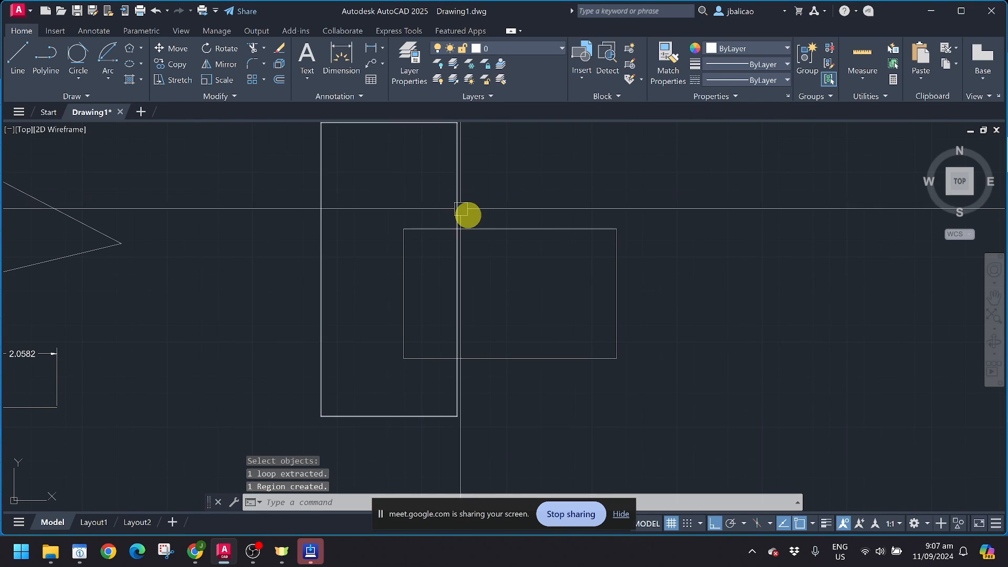
{"action": "left_click", "coordinate": [58, 97]}
{"action": "key", "text": "Return"}
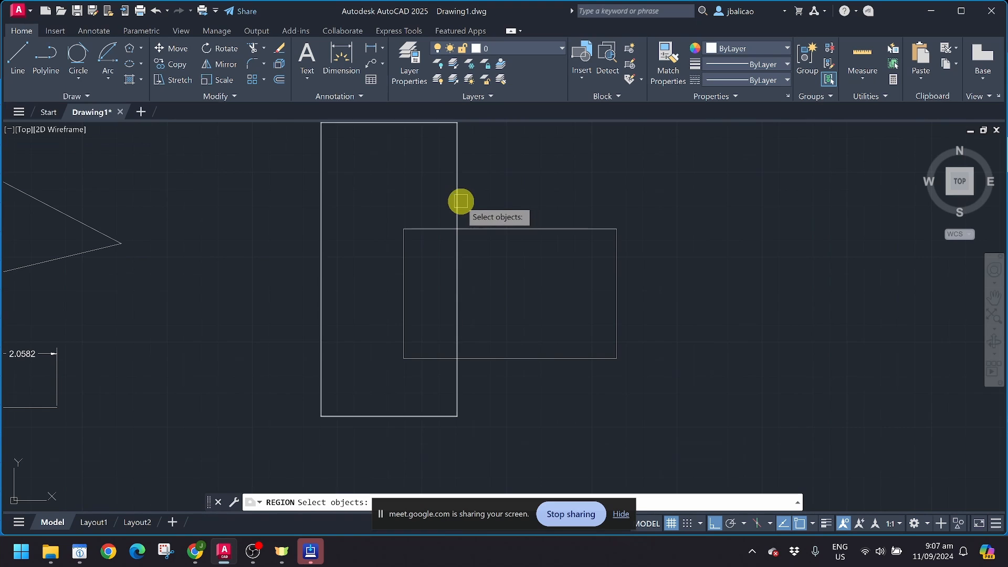
{"action": "left_click", "coordinate": [458, 204]}
{"action": "left_click", "coordinate": [481, 228]}
{"action": "key", "text": "Return"}
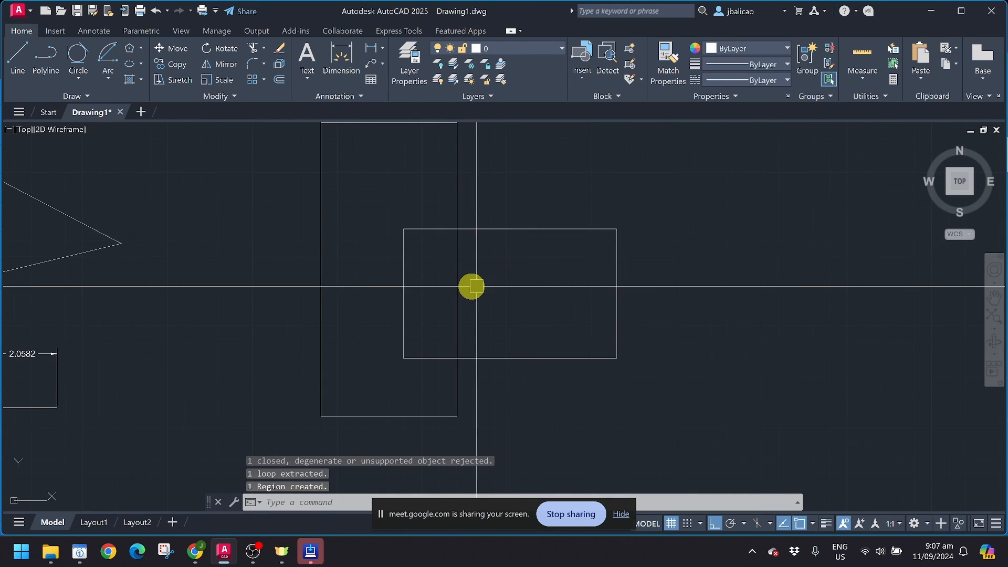
{"action": "left_click", "coordinate": [458, 285]}
{"action": "key", "text": "Escape"}
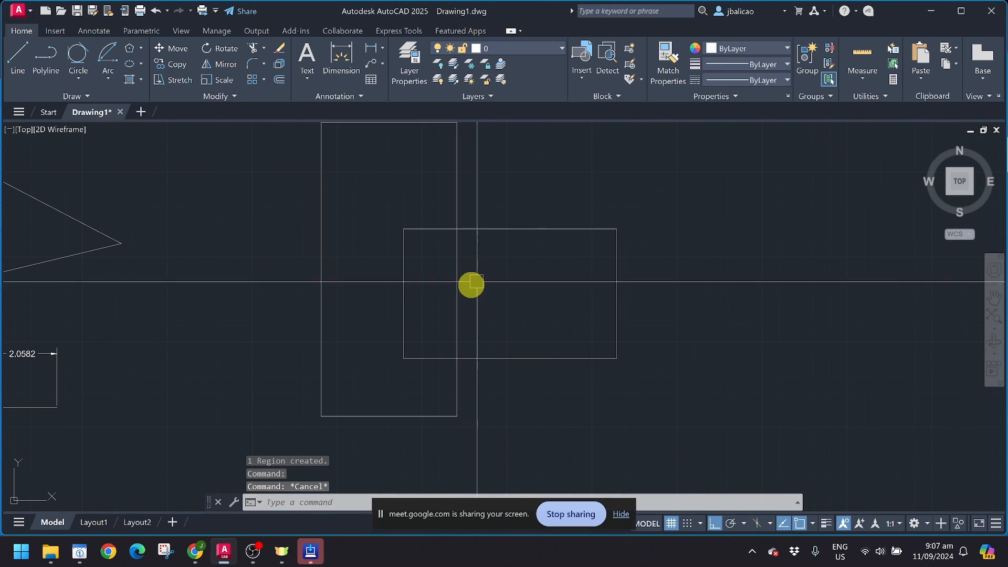
{"action": "left_click", "coordinate": [61, 97]}
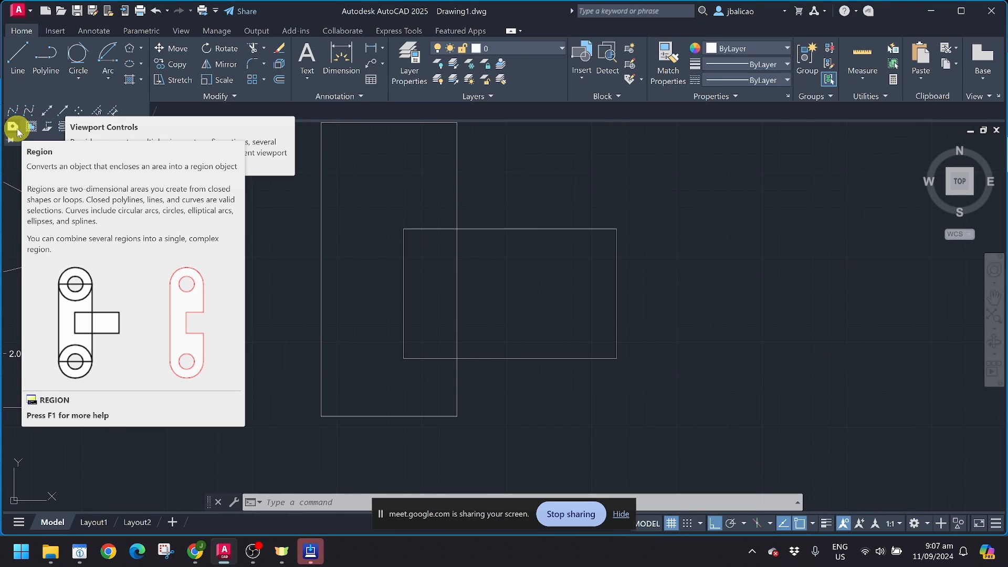
{"action": "key", "text": "Escape"}
{"action": "left_click", "coordinate": [436, 229]}
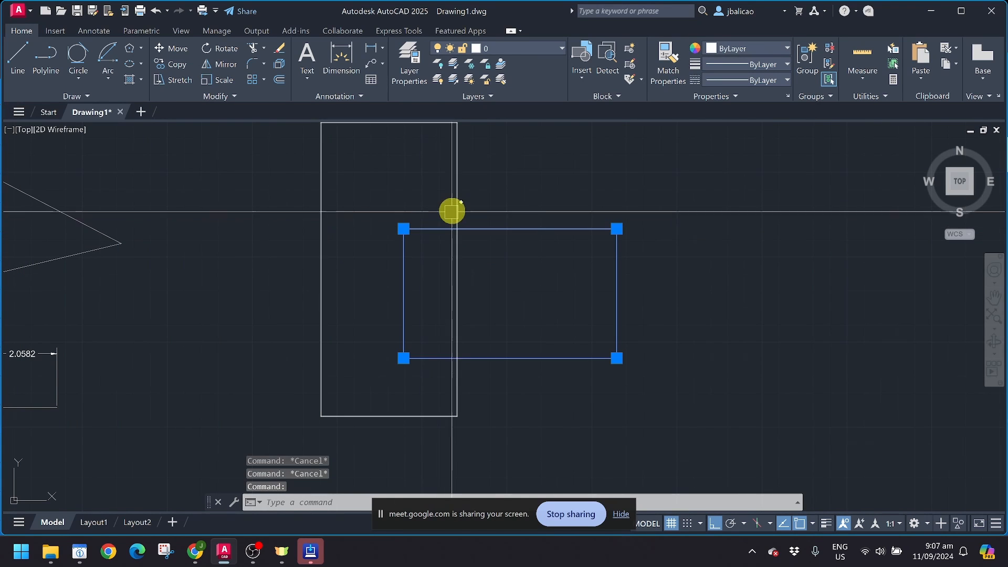
{"action": "left_click", "coordinate": [455, 207]}
{"action": "key", "text": "Escape"}
{"action": "scroll", "coordinate": [371, 257], "scroll_direction": "down", "scroll_amount": 3}
{"action": "left_click", "coordinate": [273, 145]}
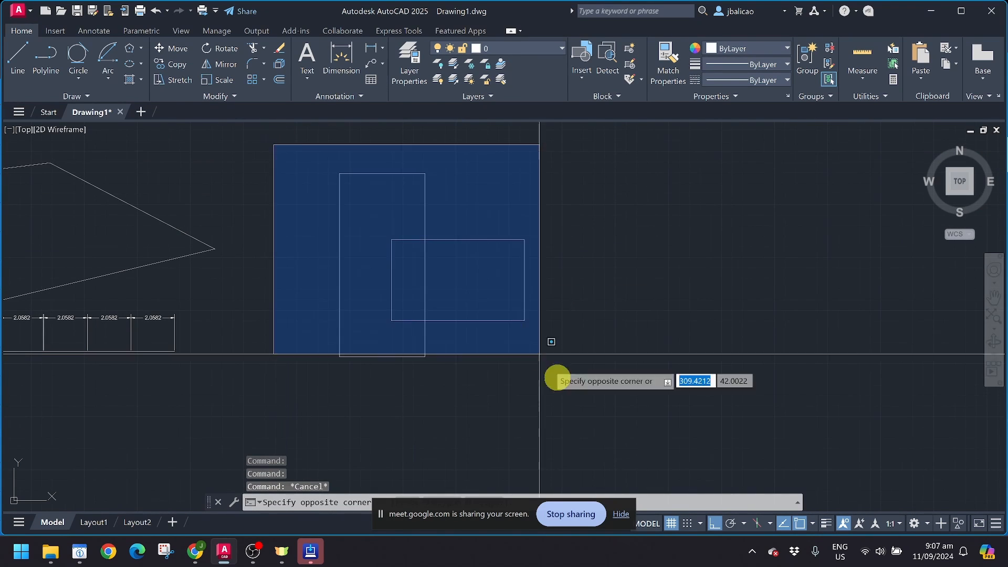
{"action": "left_click", "coordinate": [607, 422]}
{"action": "left_click", "coordinate": [86, 97]}
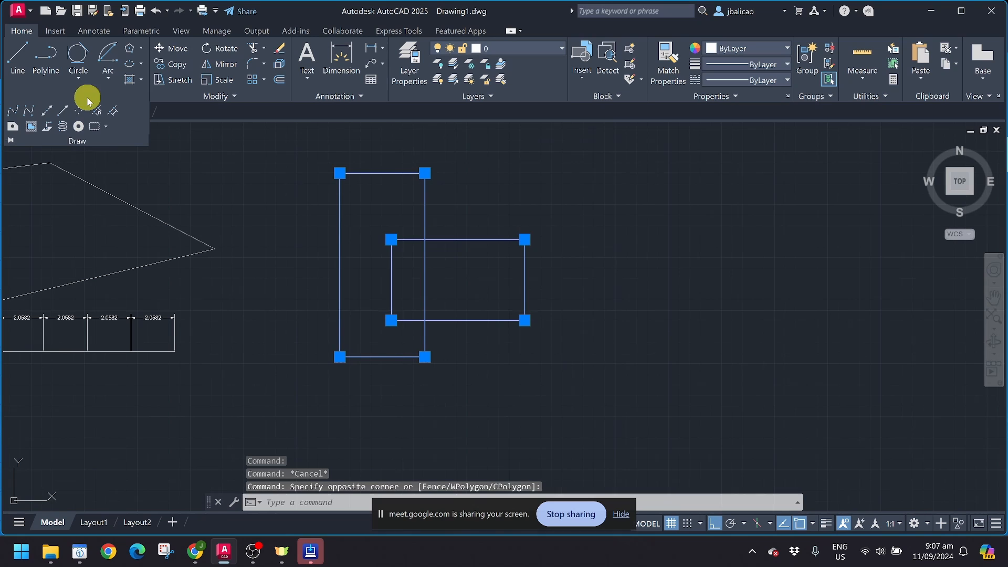
{"action": "left_click", "coordinate": [12, 126]}
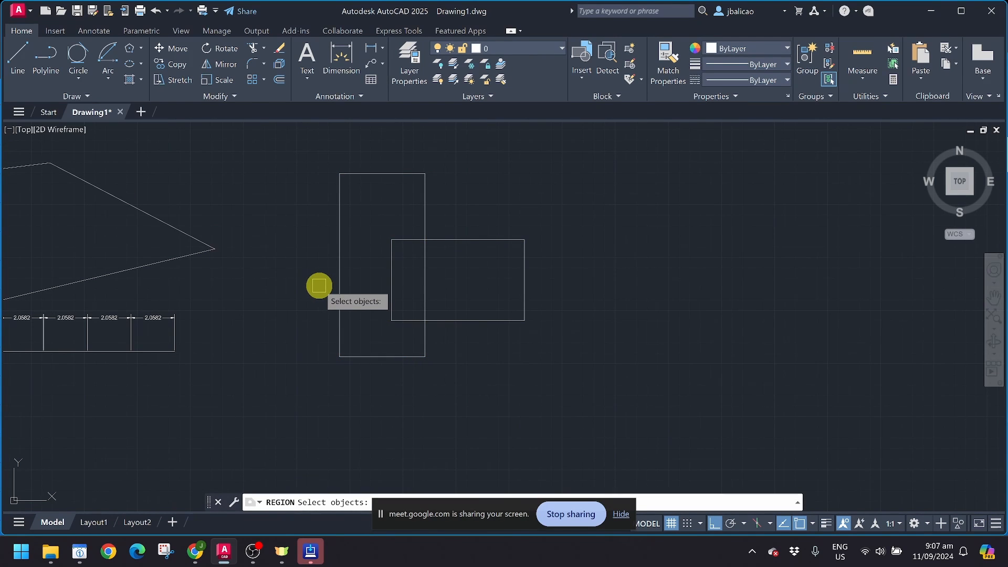
{"action": "left_click", "coordinate": [340, 276]}
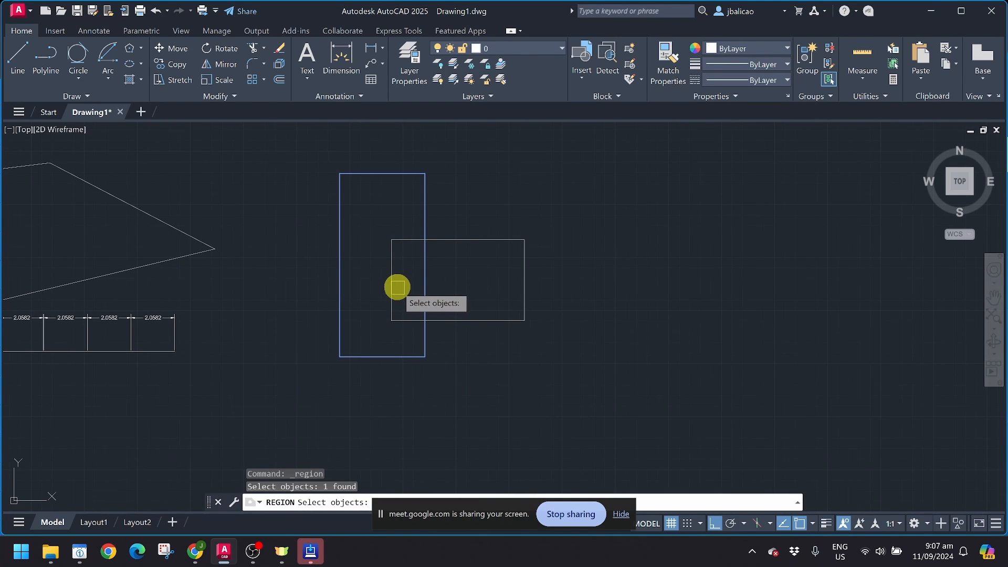
{"action": "left_click", "coordinate": [393, 284]}
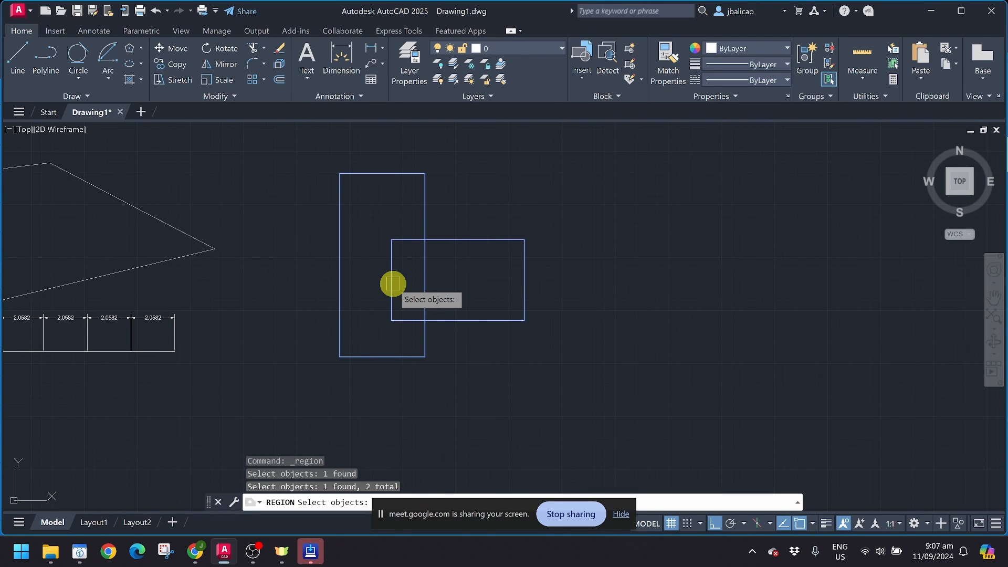
{"action": "right_click", "coordinate": [393, 284]}
{"action": "right_click", "coordinate": [394, 282]}
{"action": "left_click", "coordinate": [390, 282]}
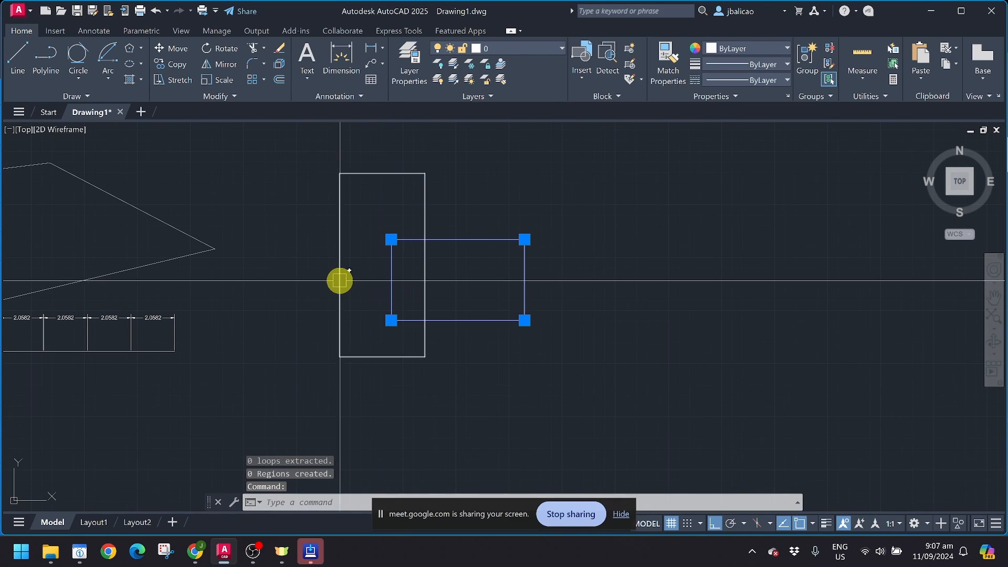
{"action": "left_click", "coordinate": [339, 281]}
{"action": "key", "text": "Escape"}
{"action": "key", "text": "Escape"}
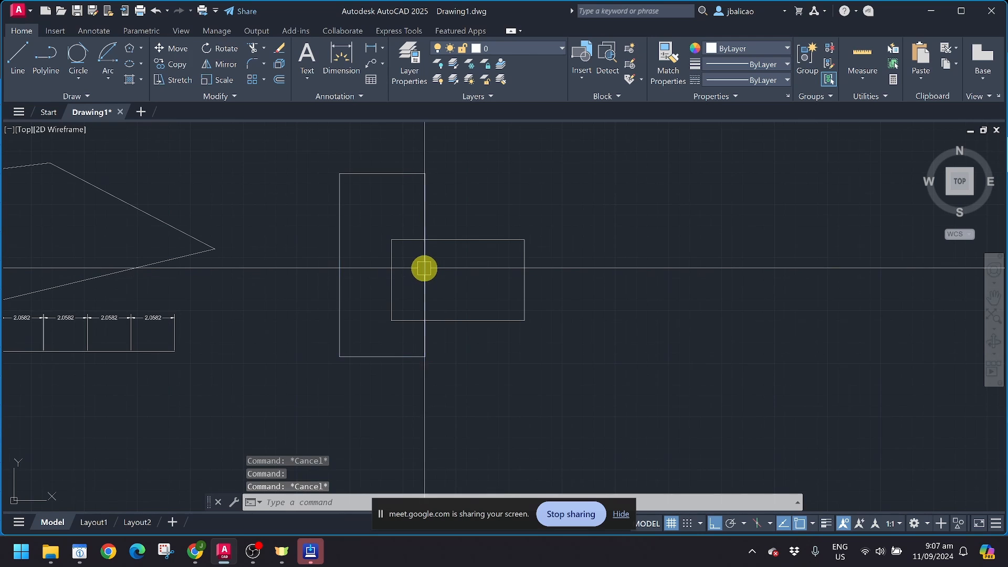
{"action": "left_click", "coordinate": [50, 95]}
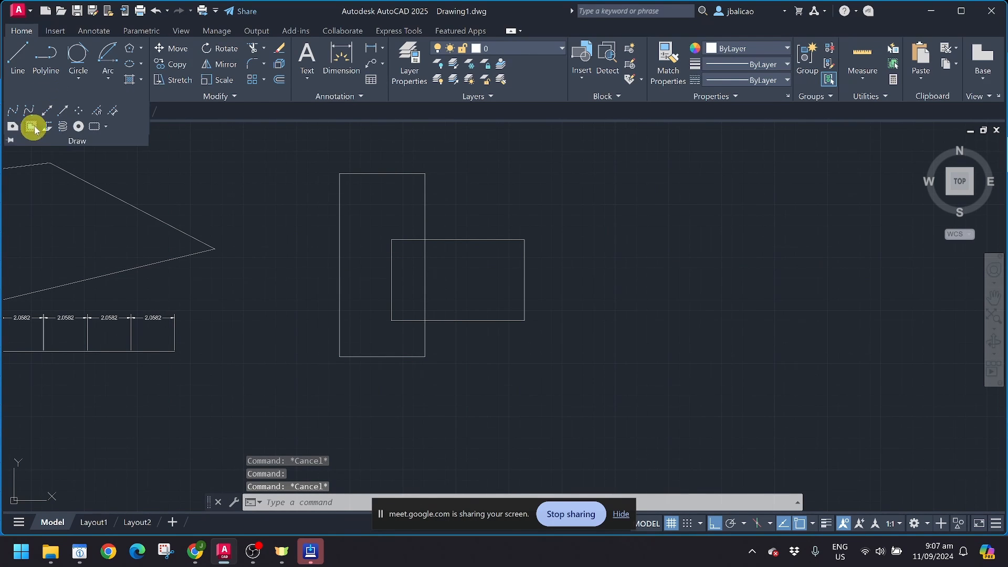
{"action": "left_click", "coordinate": [12, 128]}
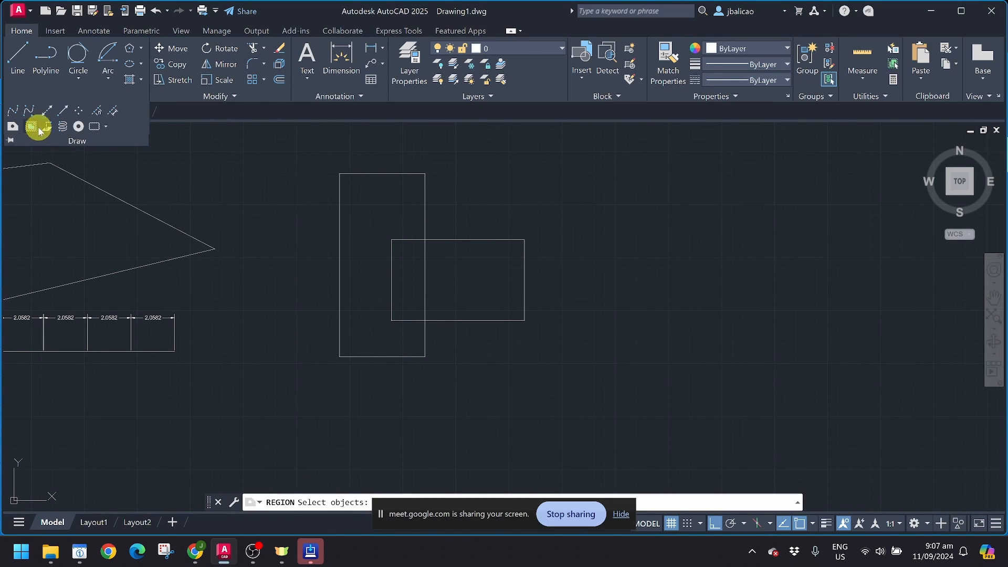
{"action": "left_click", "coordinate": [468, 241]}
{"action": "left_click", "coordinate": [424, 269]}
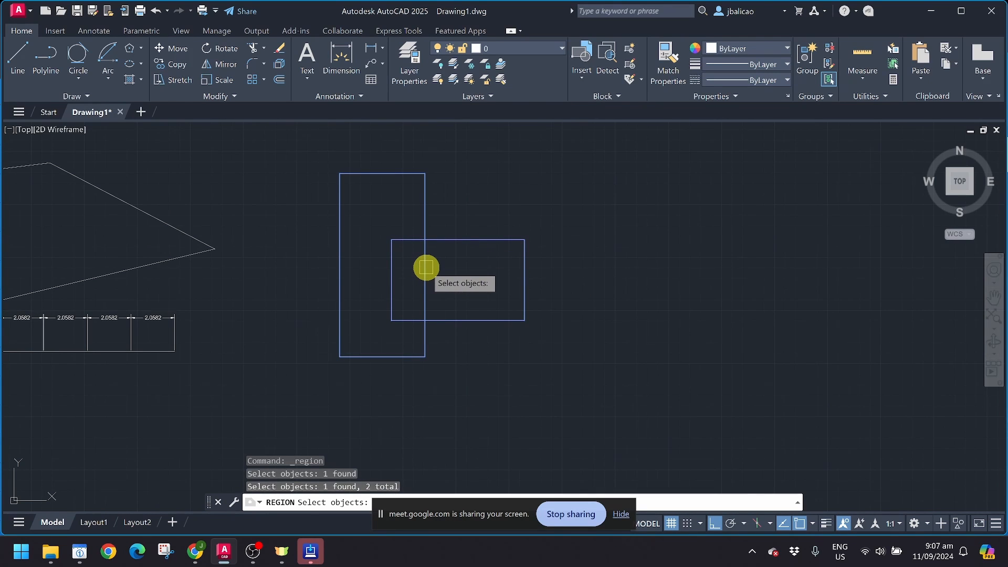
{"action": "key", "text": "Return"}
{"action": "left_click", "coordinate": [425, 269]}
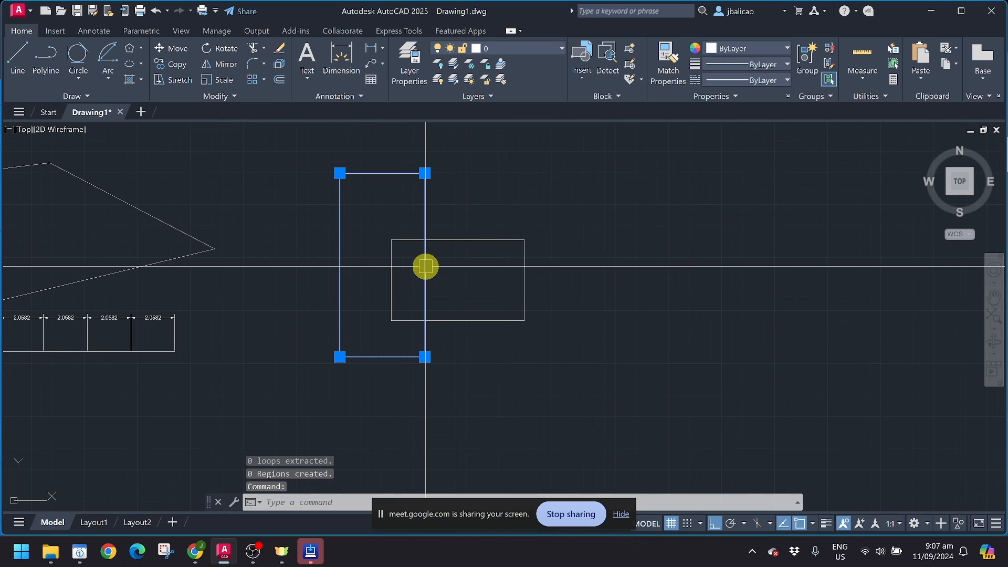
{"action": "key", "text": "Escape"}
{"action": "left_click", "coordinate": [62, 97]}
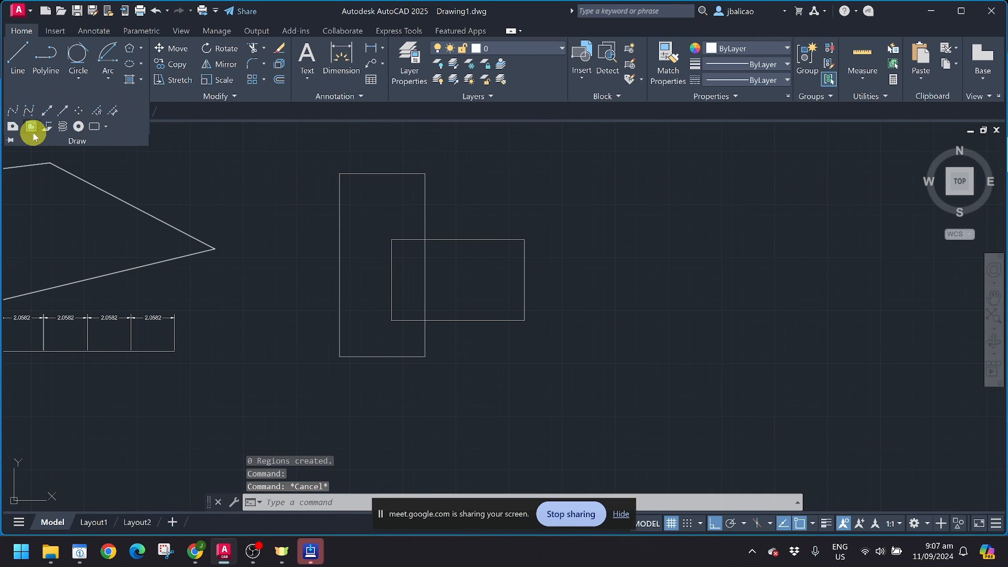
{"action": "left_click", "coordinate": [13, 127]}
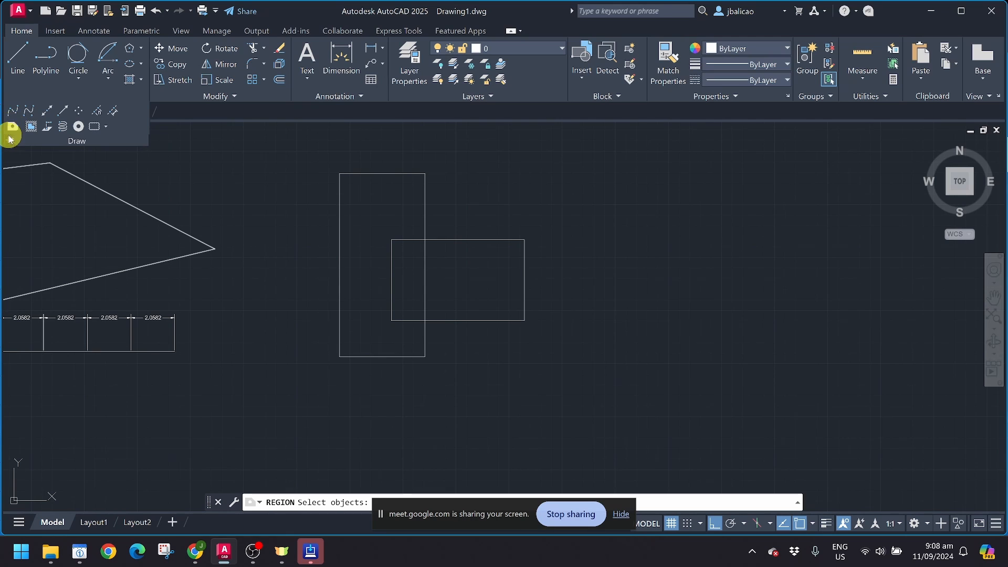
{"action": "key", "text": "Escape"}
{"action": "key", "text": "Escape"}
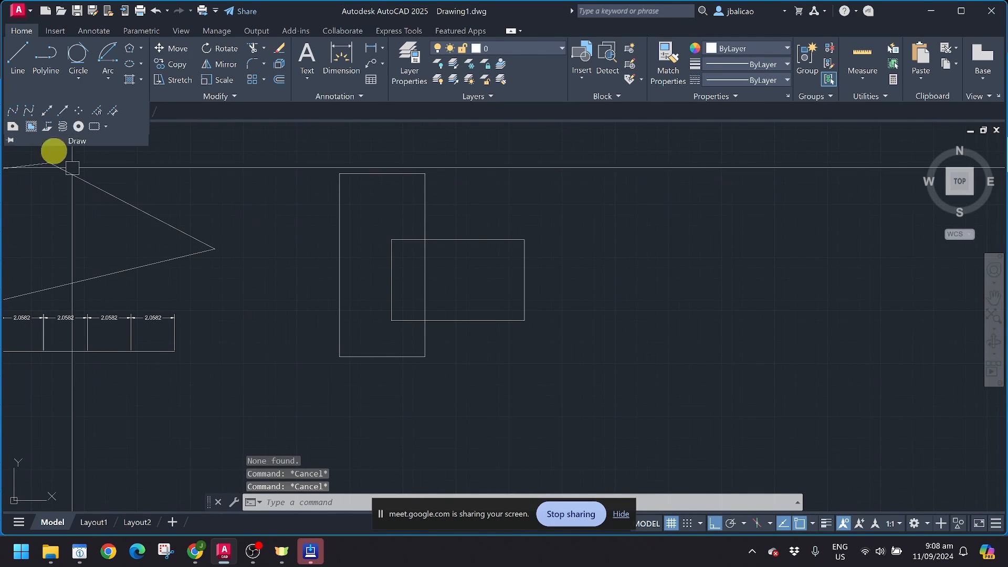
{"action": "left_click", "coordinate": [84, 96]}
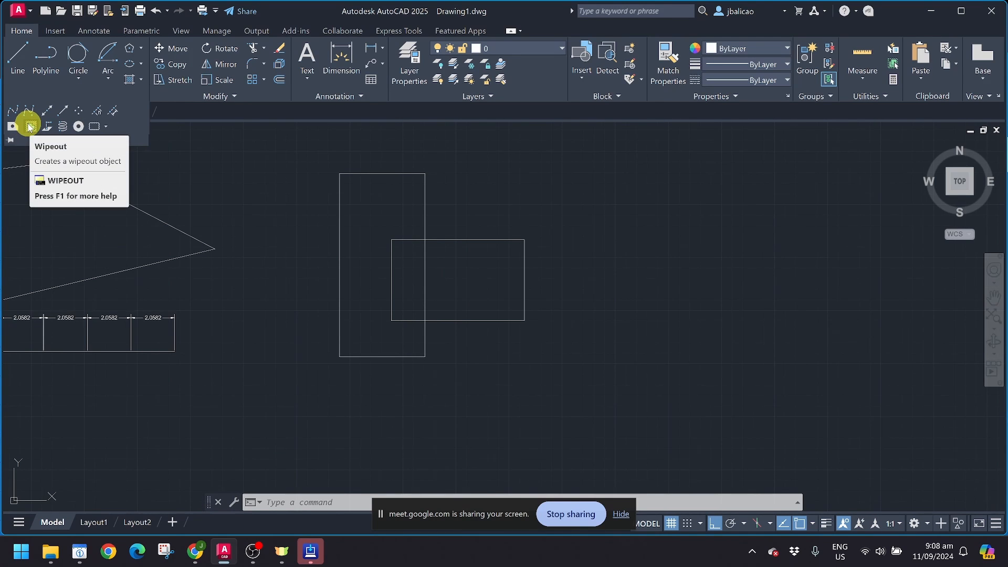
{"action": "left_click", "coordinate": [30, 125]}
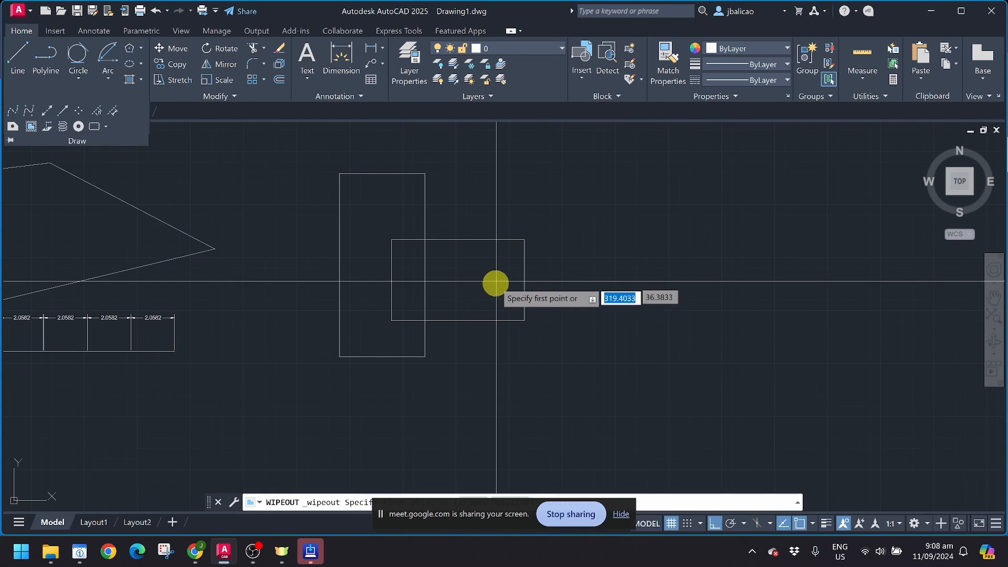
{"action": "scroll", "coordinate": [495, 292], "scroll_direction": "down", "scroll_amount": 3}
{"action": "middle_click_drag", "start_coordinate": [495, 295], "coordinate": [405, 300]}
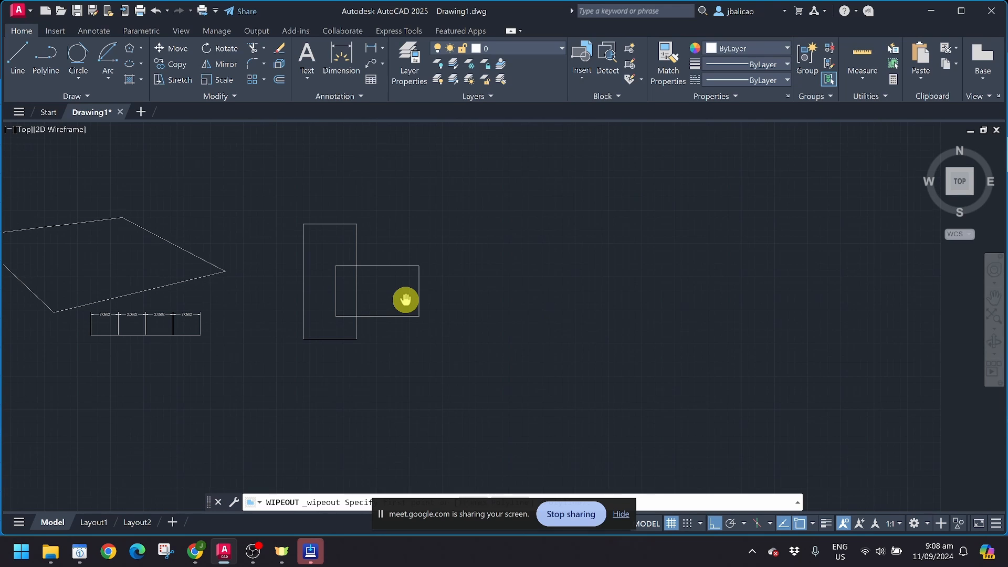
{"action": "mouse_move", "coordinate": [478, 215]}
{"action": "middle_mouse_down"}
{"action": "mouse_move", "coordinate": [396, 268]}
{"action": "mouse_move", "coordinate": [401, 244]}
{"action": "middle_mouse_up"}
{"action": "scroll", "coordinate": [410, 258], "scroll_direction": "up", "scroll_amount": 2}
{"action": "key", "text": "Escape"}
{"action": "key", "text": "Escape"}
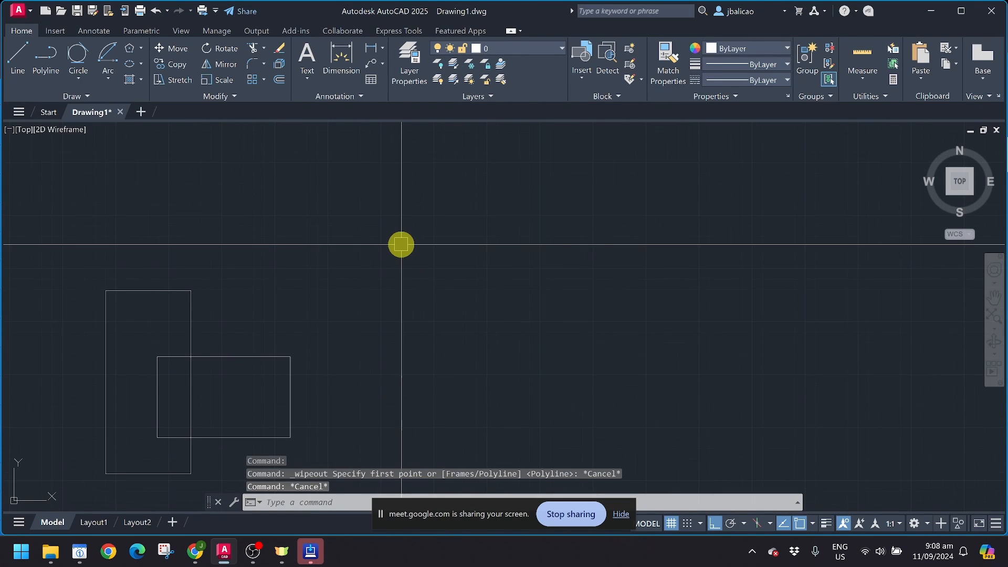
{"action": "type", "text": "l"}
{"action": "key", "text": "Return"}
Step: Draw a long horizontal line above the rectangles
{"action": "left_click", "coordinate": [331, 235]}
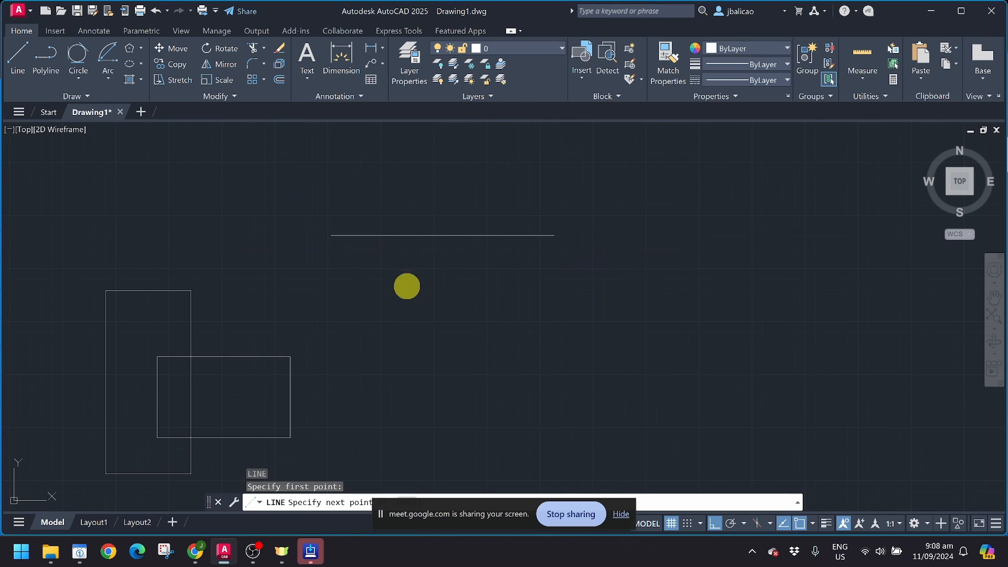
{"action": "left_click", "coordinate": [554, 237]}
{"action": "key", "text": "Return"}
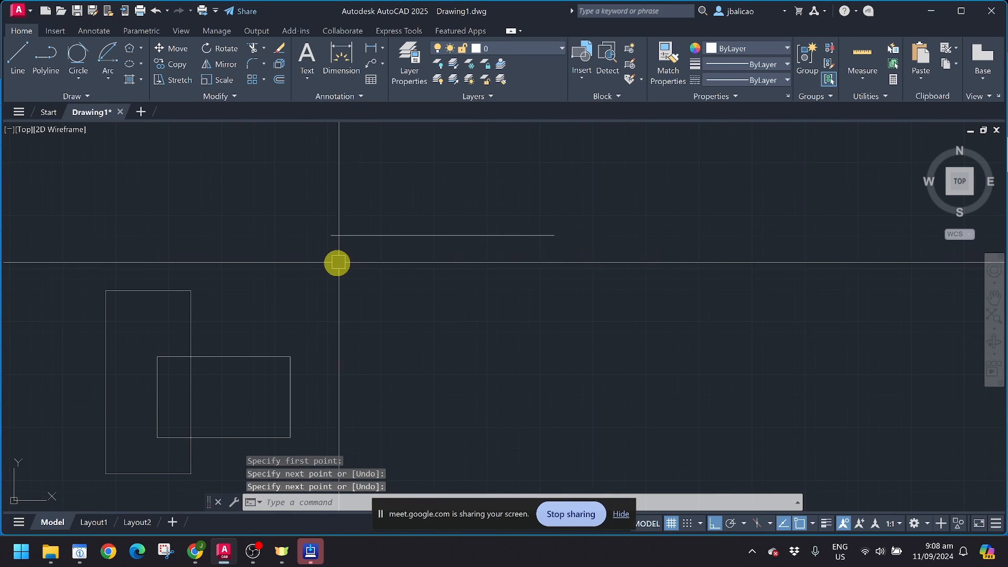
Step: Offset the horizontal line by 0.1 to form the second wall line
{"action": "left_click", "coordinate": [390, 236]}
{"action": "type", "text": "o"}
{"action": "key", "text": "Return"}
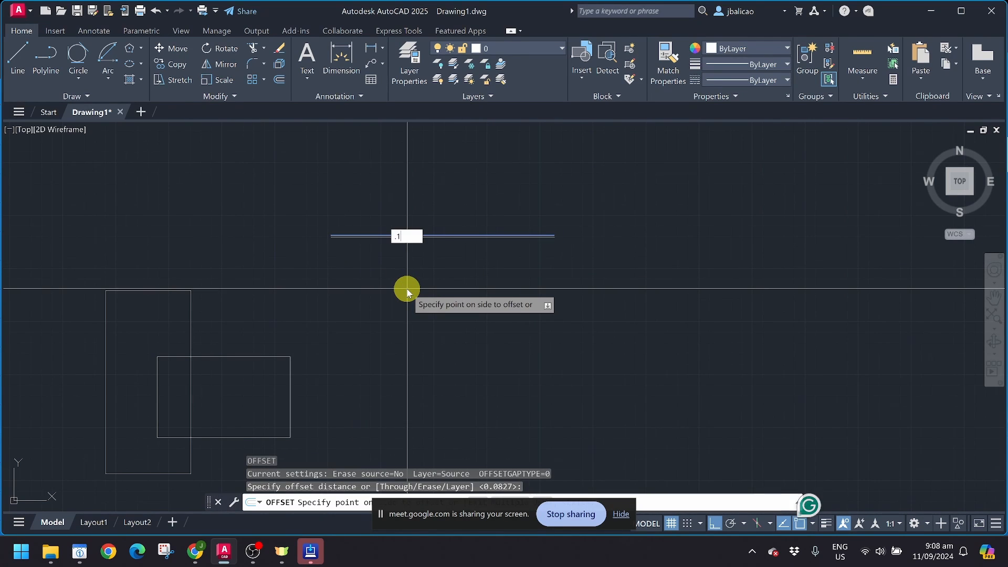
{"action": "type", "text": ".1"}
{"action": "key", "text": "Return"}
{"action": "scroll", "coordinate": [396, 278], "scroll_direction": "up", "scroll_amount": 2}
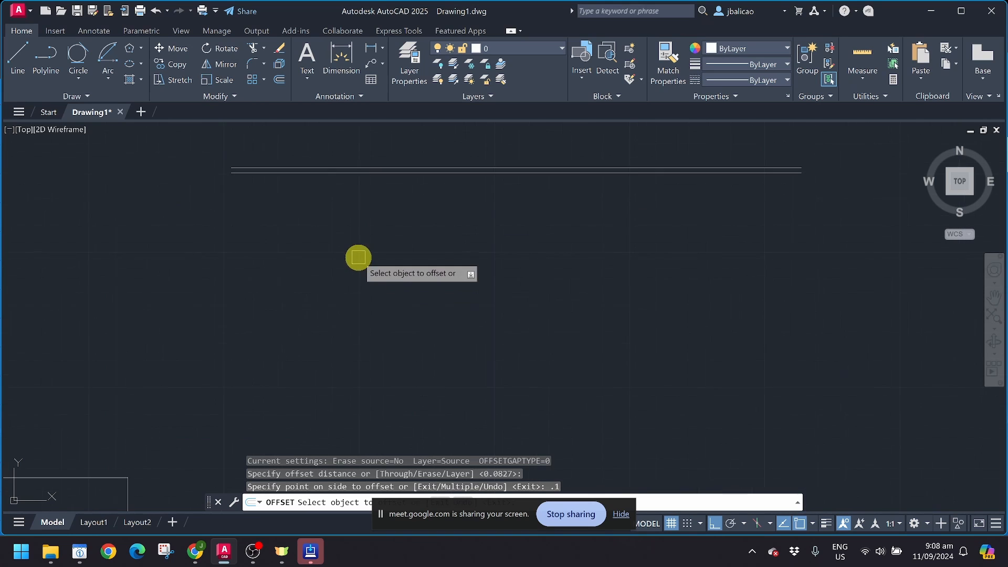
{"action": "middle_click_drag", "start_coordinate": [350, 216], "coordinate": [389, 324]}
{"action": "scroll", "coordinate": [372, 307], "scroll_direction": "up", "scroll_amount": 2}
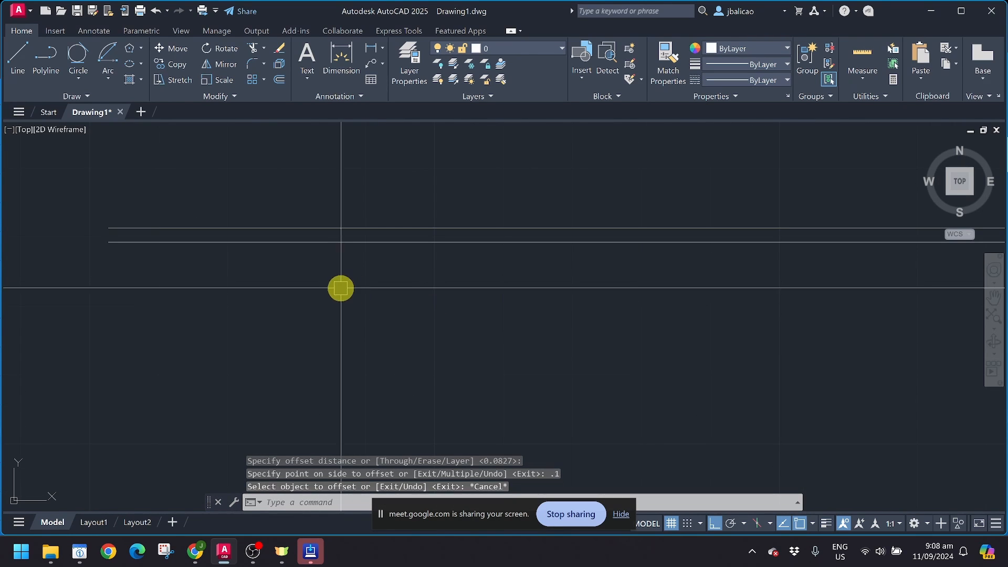
Step: Start a rectangle, check the snap modes, cancel it and begin a new line
{"action": "key", "text": "Return"}
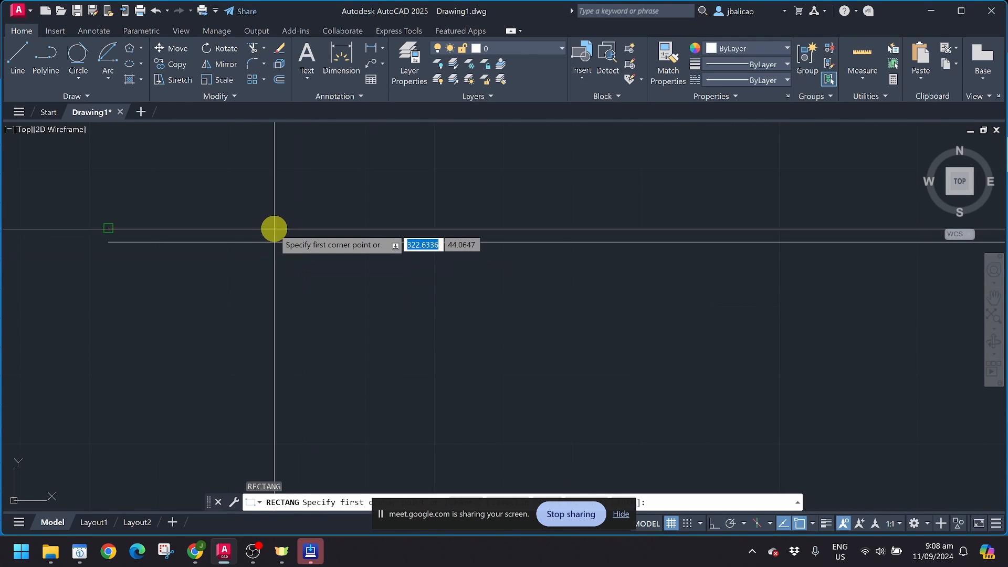
{"action": "left_click", "coordinate": [812, 524]}
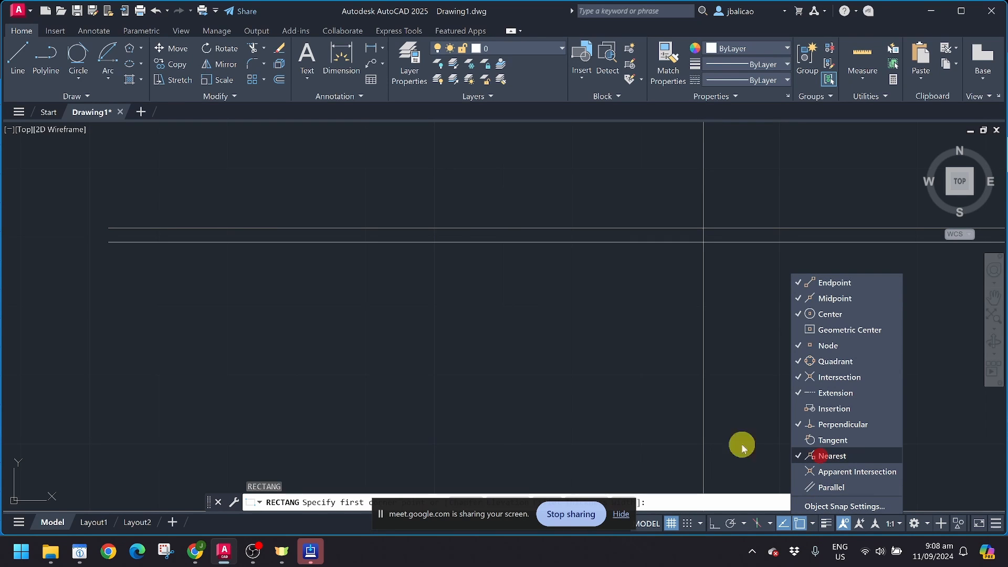
{"action": "scroll", "coordinate": [302, 245], "scroll_direction": "up", "scroll_amount": 2}
{"action": "key", "text": "Return"}
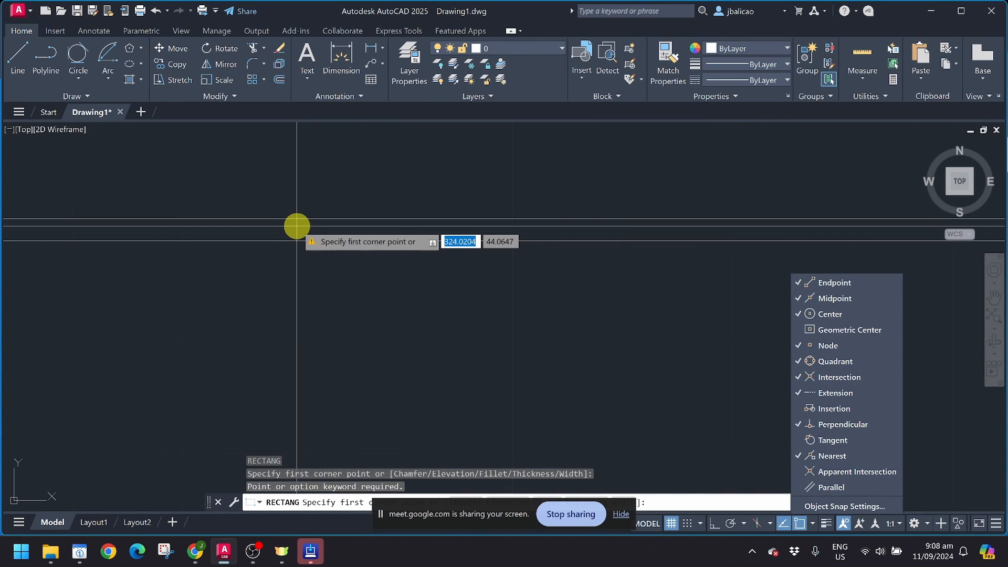
{"action": "key", "text": "Escape"}
{"action": "key", "text": "Escape"}
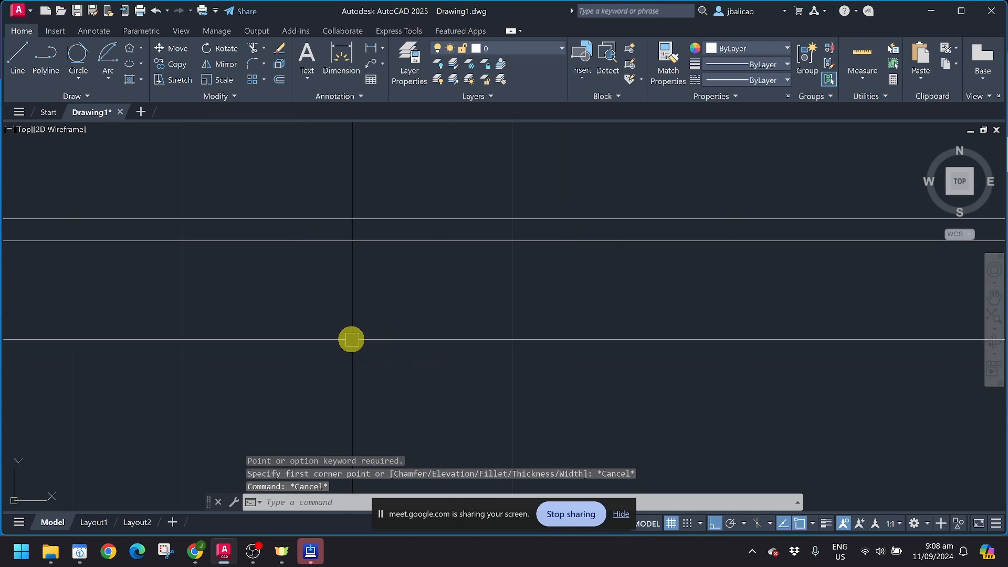
{"action": "type", "text": "l"}
{"action": "key", "text": "Return"}
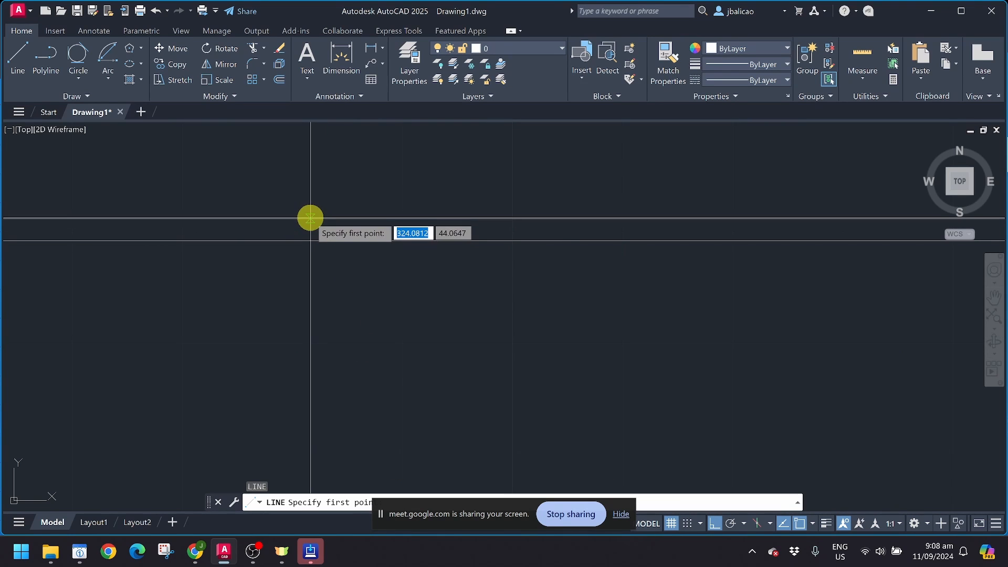
Step: Draw a short line between the two wall lines, then erase it
{"action": "left_click", "coordinate": [310, 219]}
{"action": "left_click", "coordinate": [306, 243]}
{"action": "key", "text": "Return"}
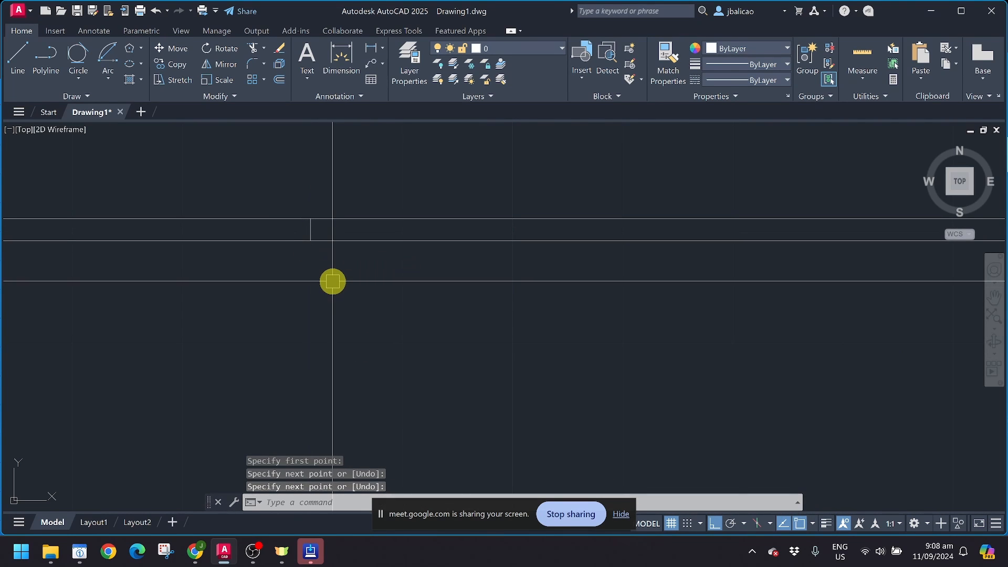
{"action": "left_click", "coordinate": [310, 226]}
{"action": "type", "text": "e"}
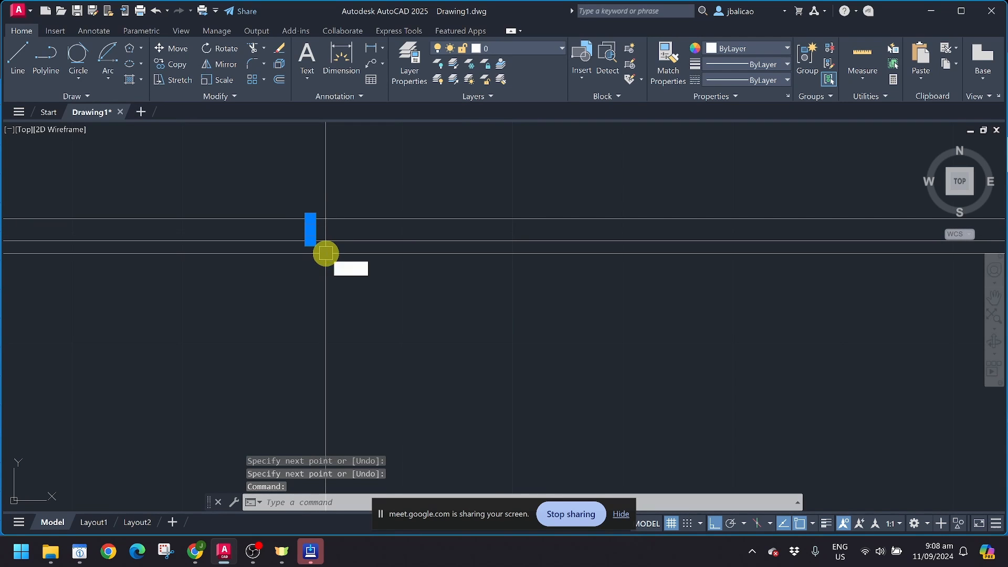
{"action": "key", "text": "Return"}
Step: Draw a 1-unit vertical door leaf down from the wall line
{"action": "type", "text": "l"}
{"action": "key", "text": "Return"}
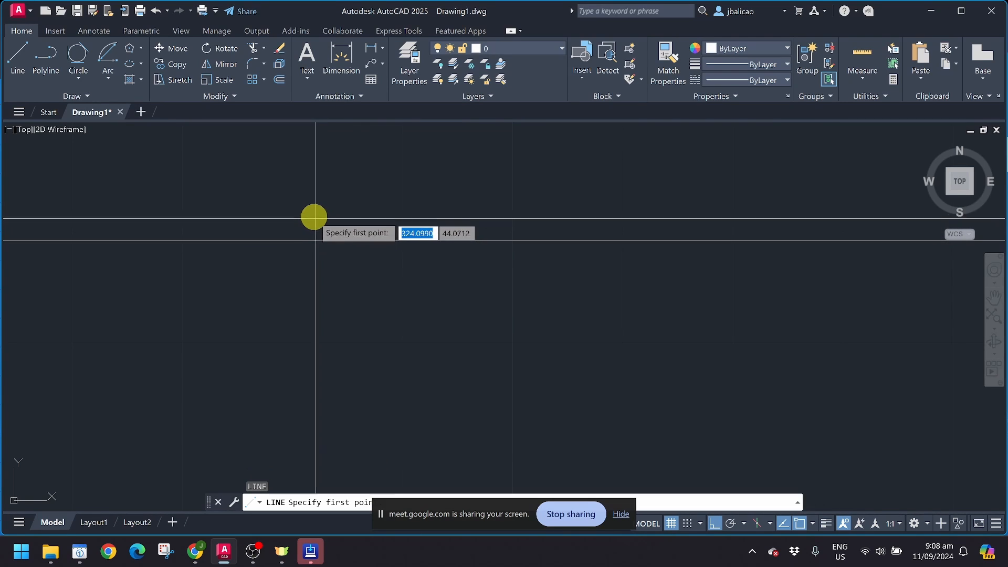
{"action": "left_click", "coordinate": [313, 218]}
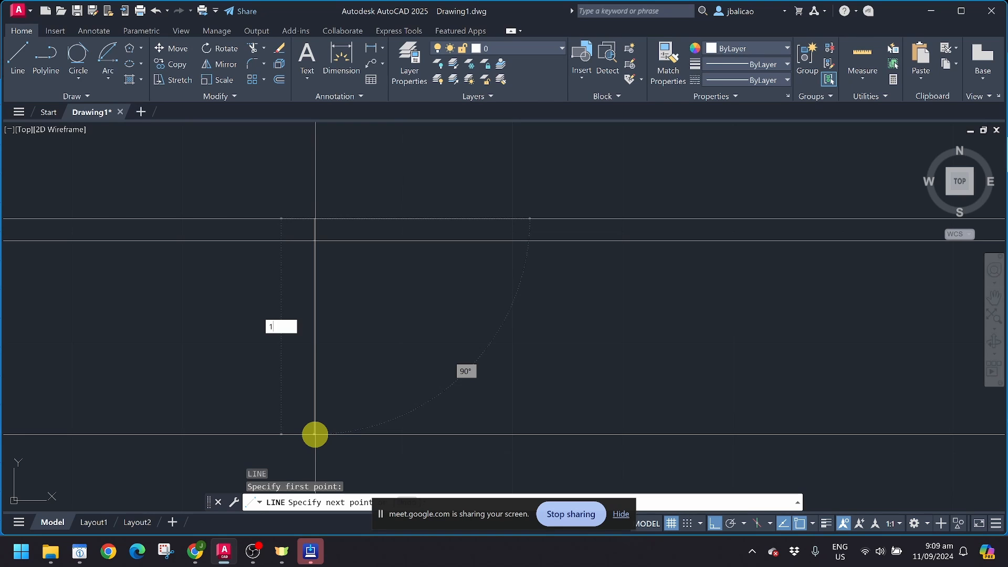
{"action": "type", "text": "1"}
{"action": "key", "text": "Return"}
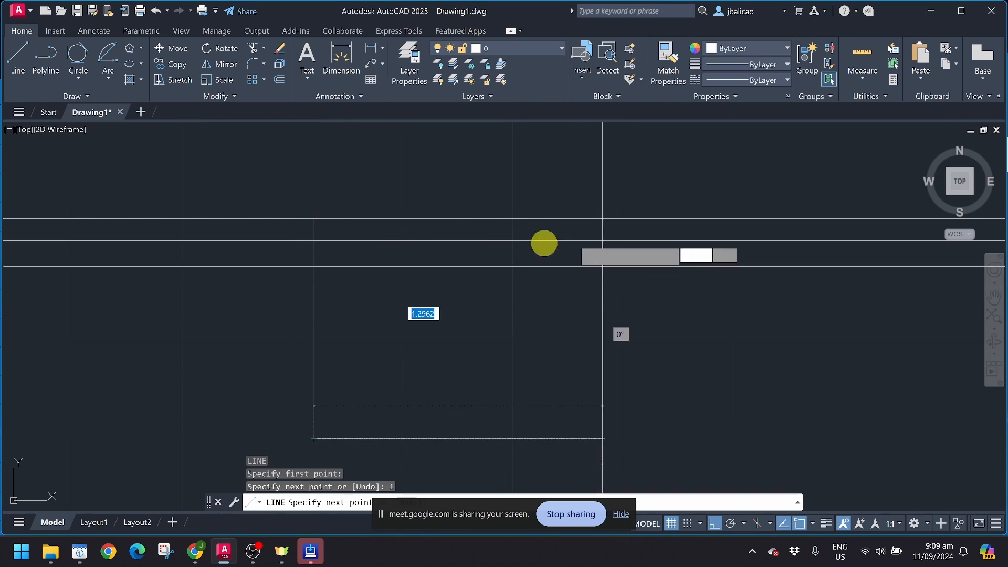
{"action": "key", "text": "Escape"}
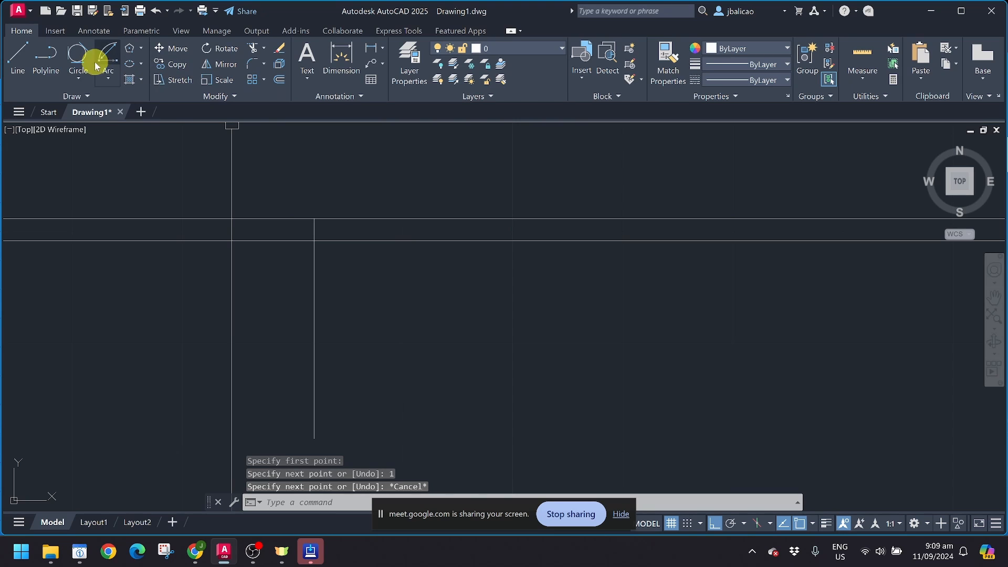
Step: Draw a circle centred at the leaf's top with radius to the leaf's bottom end
{"action": "left_click", "coordinate": [72, 65]}
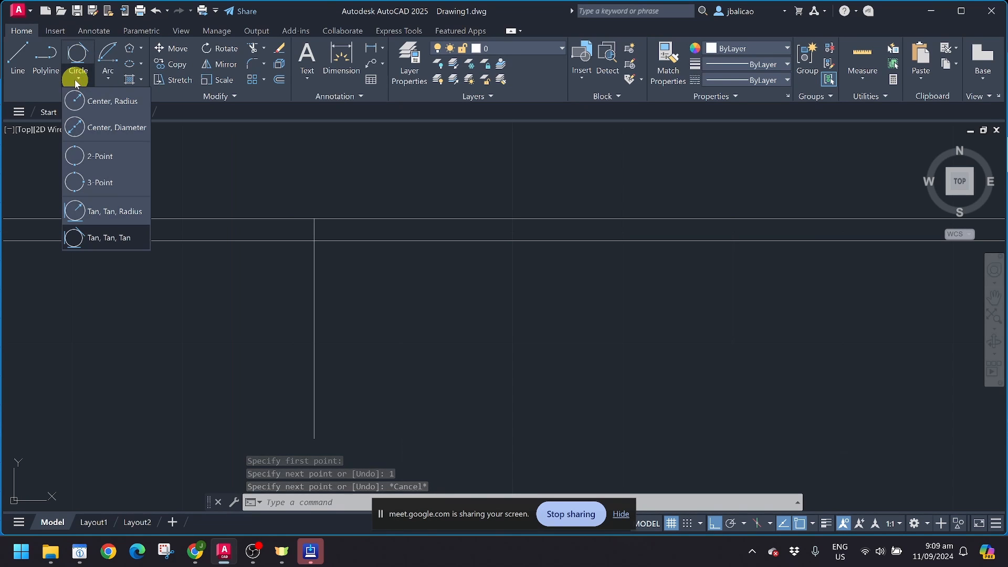
{"action": "left_click", "coordinate": [96, 107]}
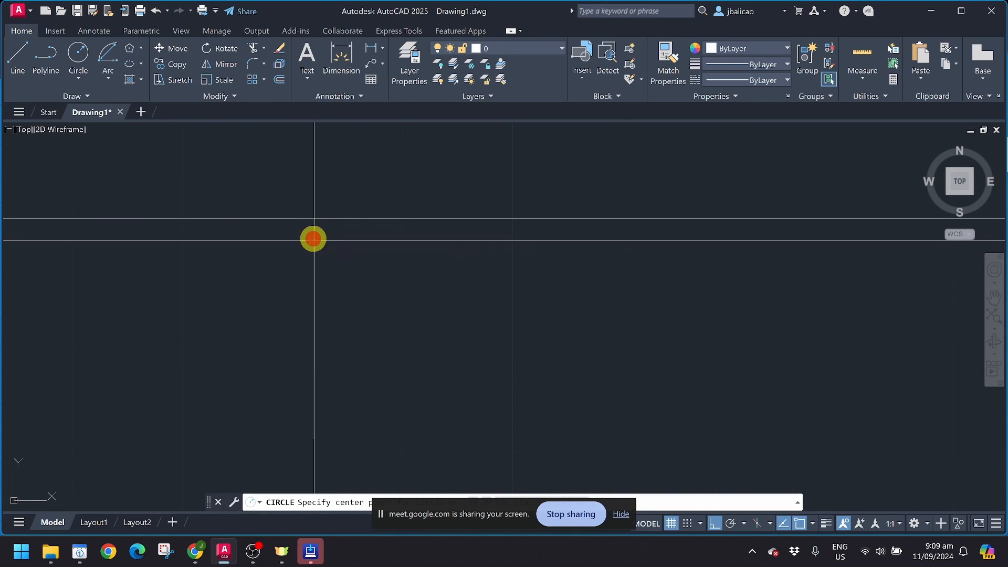
{"action": "left_click", "coordinate": [313, 239]}
{"action": "left_click", "coordinate": [314, 437]}
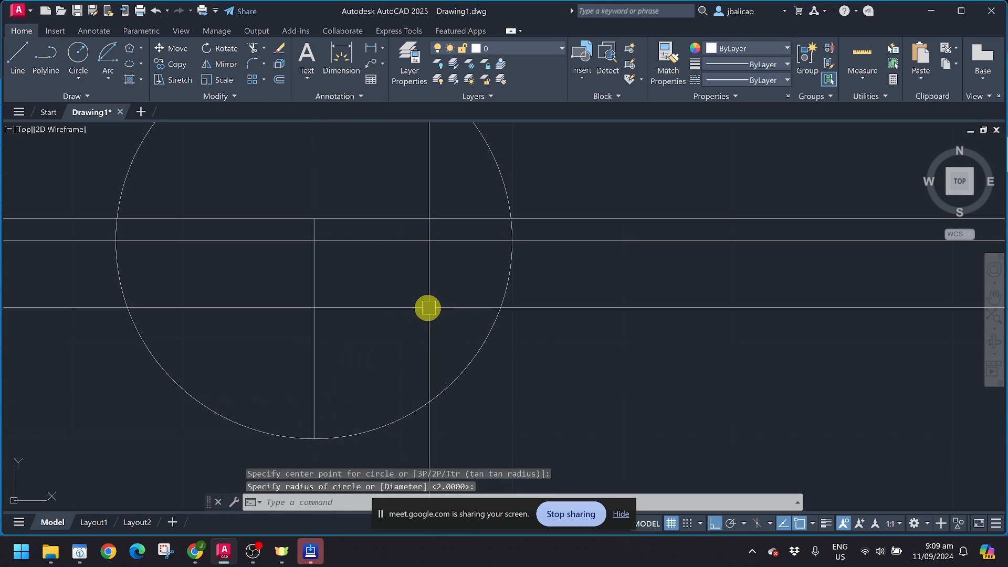
{"action": "key", "text": "Escape"}
{"action": "key", "text": "Escape"}
{"action": "scroll", "coordinate": [427, 308], "scroll_direction": "down", "scroll_amount": 3}
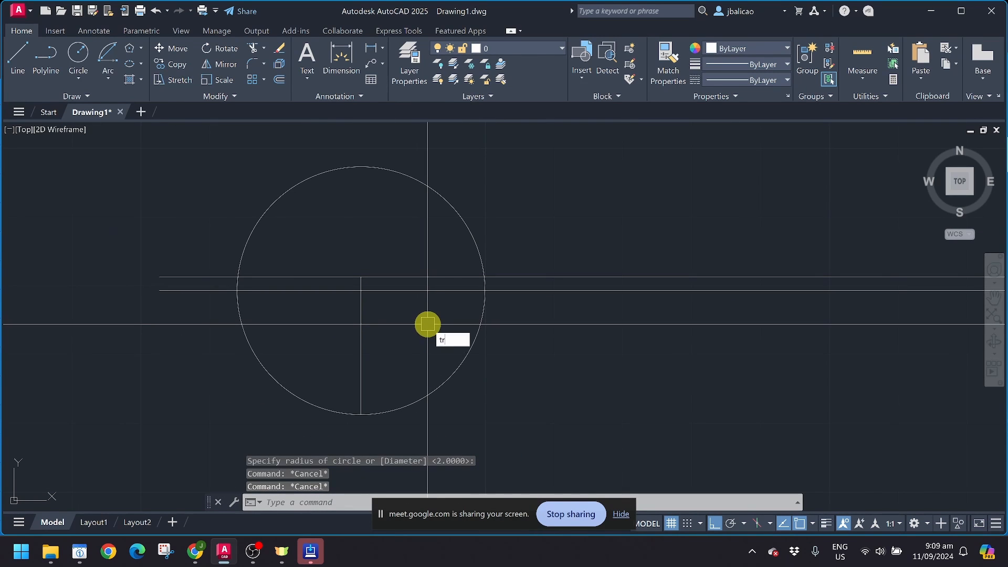
Step: Trim the circle's upper and lower-left parts, leaving a quarter-circle swing arc
{"action": "type", "text": "tr"}
{"action": "key", "text": "Return"}
{"action": "left_click", "coordinate": [460, 228]}
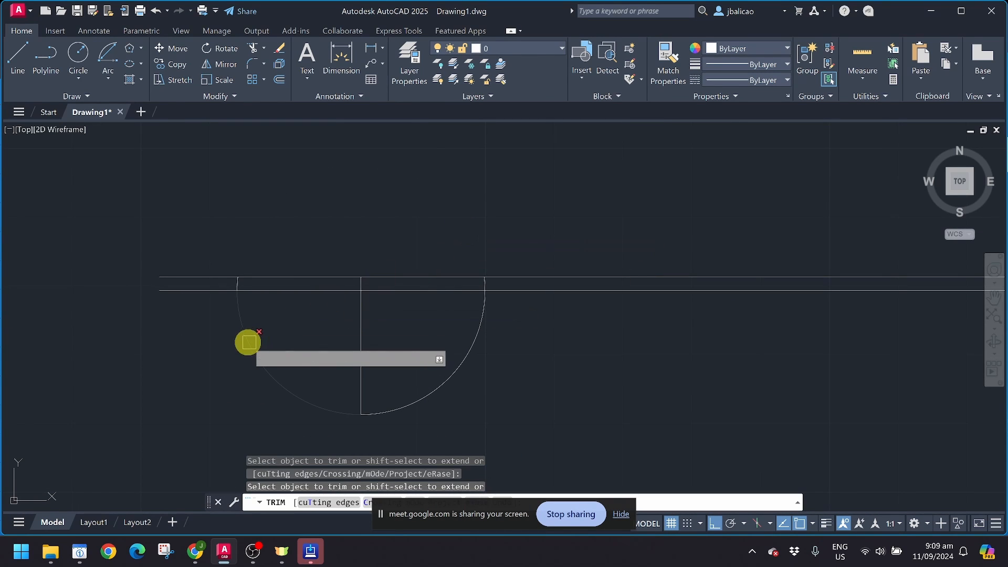
{"action": "scroll", "coordinate": [237, 286], "scroll_direction": "up", "scroll_amount": 2}
{"action": "left_click", "coordinate": [235, 311]}
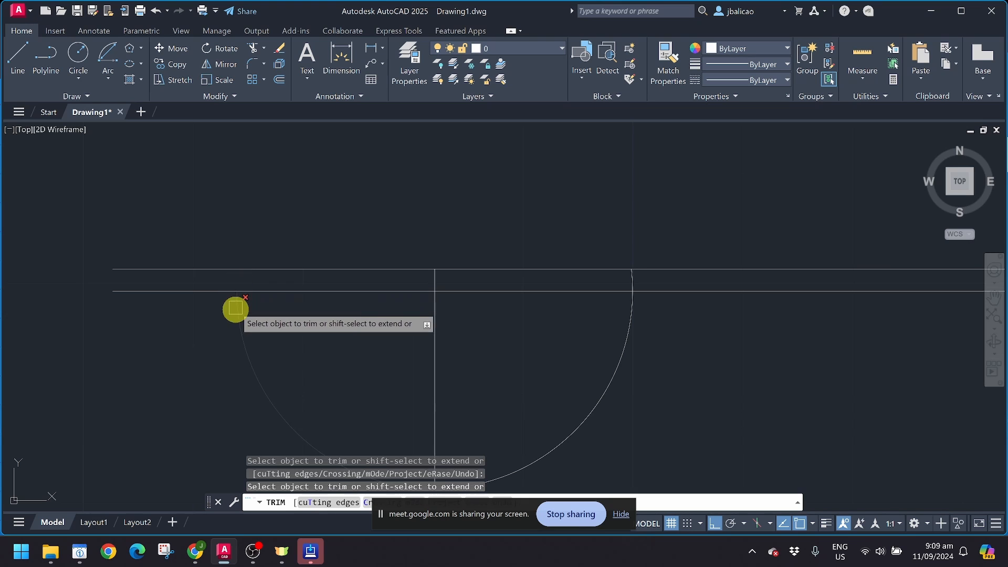
{"action": "middle_click_drag", "start_coordinate": [454, 413], "coordinate": [333, 306]}
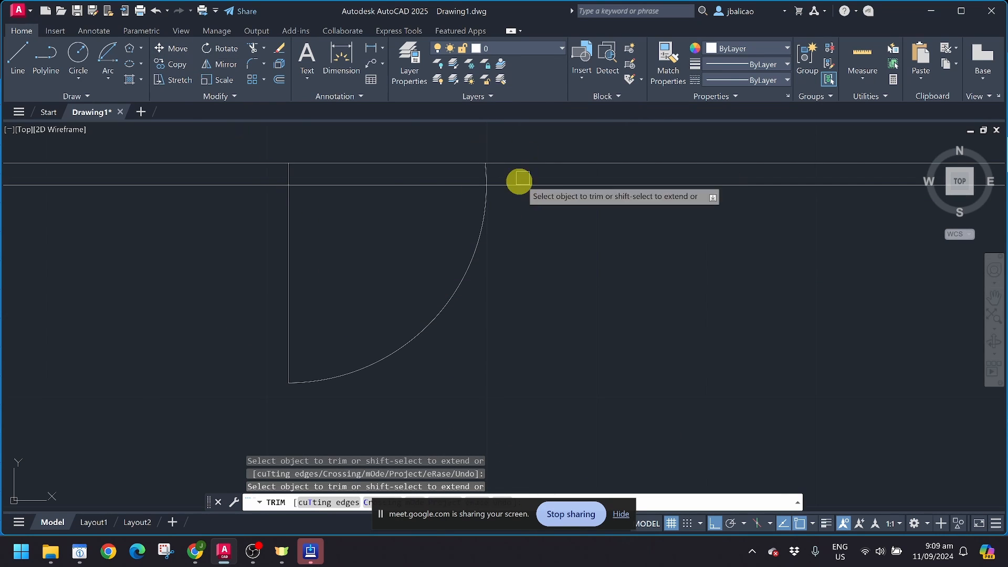
{"action": "key", "text": "Escape"}
{"action": "scroll", "coordinate": [475, 168], "scroll_direction": "up", "scroll_amount": 4}
Step: Draw a jamb line from the arc's top end up to the upper wall line
{"action": "middle_click_drag", "start_coordinate": [476, 171], "coordinate": [470, 229]}
{"action": "type", "text": "l"}
{"action": "key", "text": "Return"}
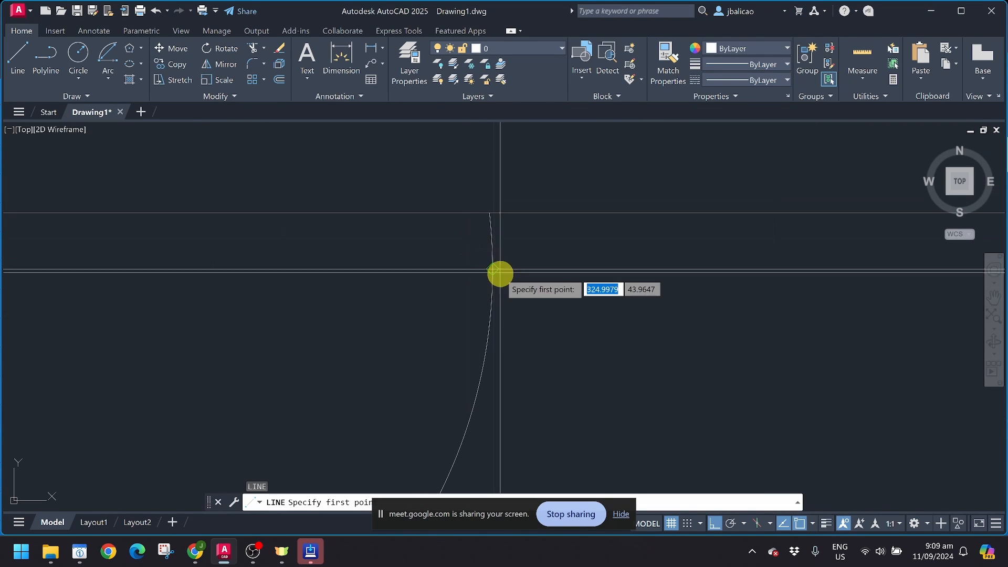
{"action": "left_click", "coordinate": [492, 268]}
{"action": "left_click", "coordinate": [499, 216]}
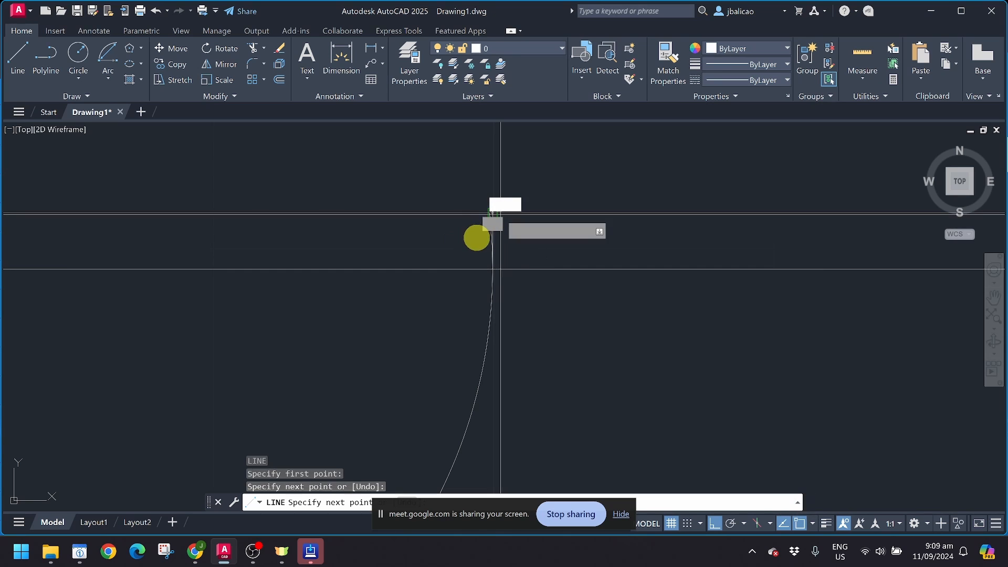
{"action": "key", "text": "Return"}
{"action": "scroll", "coordinate": [478, 237], "scroll_direction": "up", "scroll_amount": 3}
{"action": "key", "text": "Escape"}
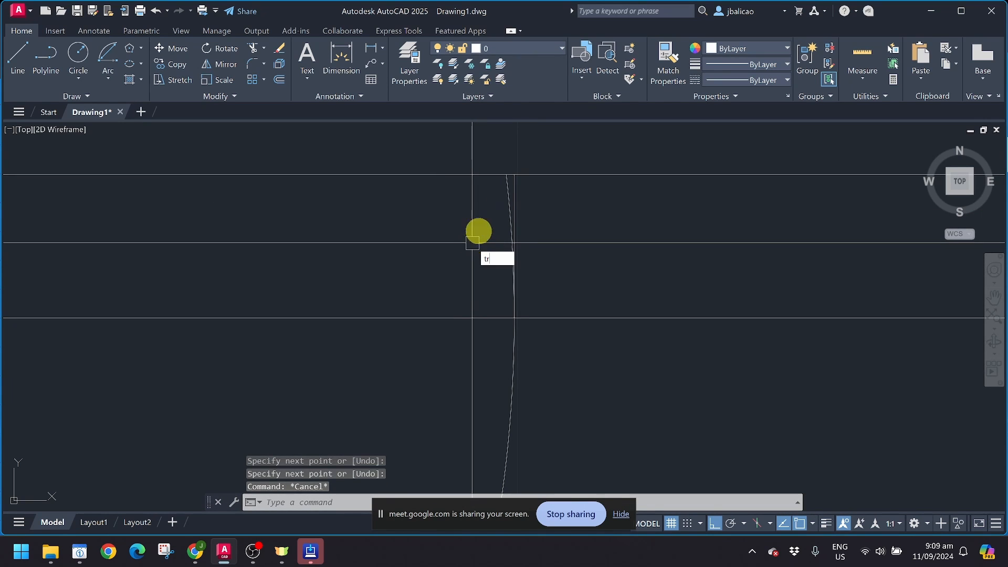
Step: Trim the wall lines out of the doorway between the jambs
{"action": "key", "text": "Return"}
{"action": "scroll", "coordinate": [499, 196], "scroll_direction": "down", "scroll_amount": 4}
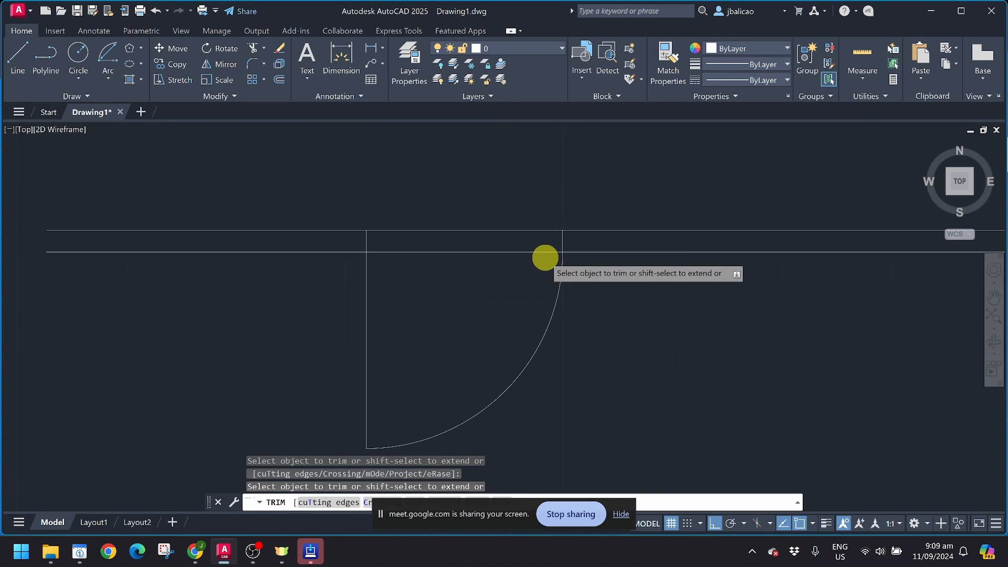
{"action": "middle_click_drag", "start_coordinate": [543, 257], "coordinate": [537, 258]}
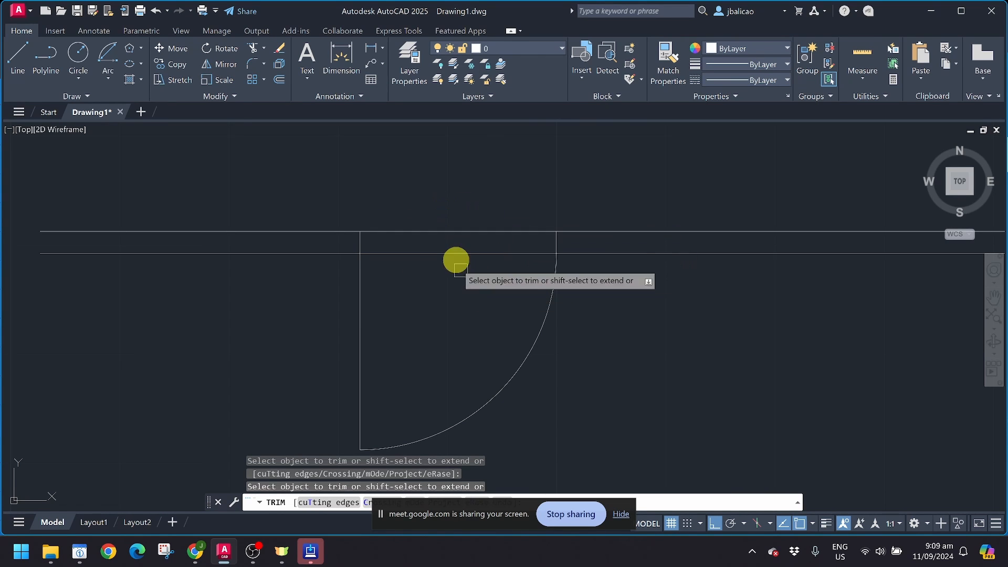
{"action": "left_click", "coordinate": [460, 253]}
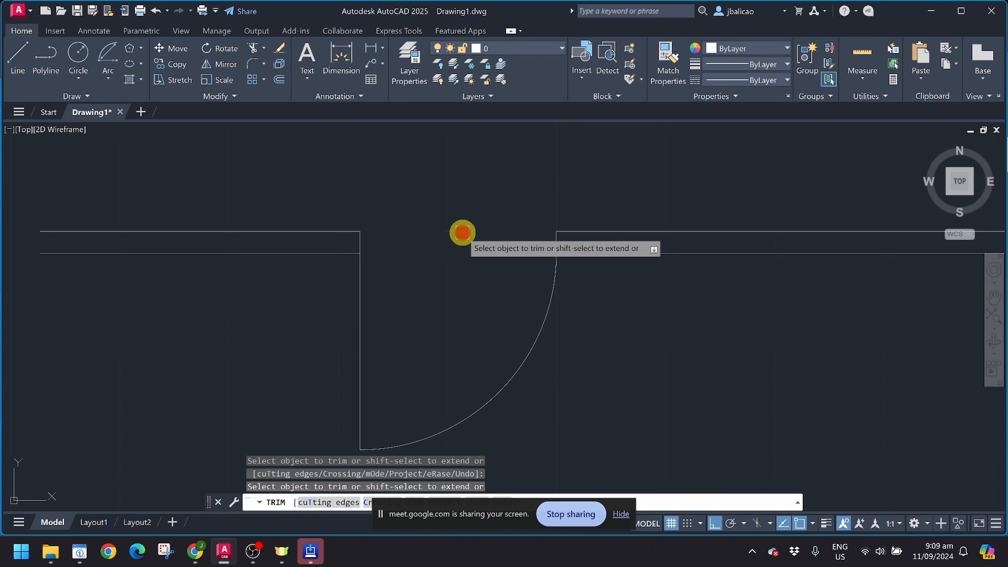
{"action": "mouse_move", "coordinate": [392, 283]}
{"action": "middle_mouse_down"}
{"action": "mouse_move", "coordinate": [400, 250]}
{"action": "mouse_move", "coordinate": [375, 240]}
{"action": "middle_mouse_up"}
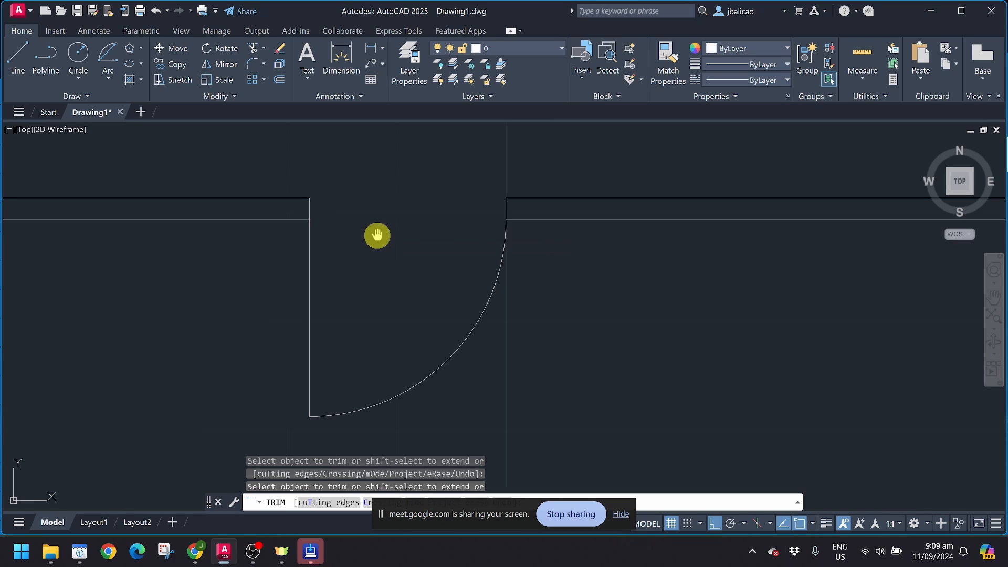
{"action": "scroll", "coordinate": [378, 222], "scroll_direction": "down", "scroll_amount": 2}
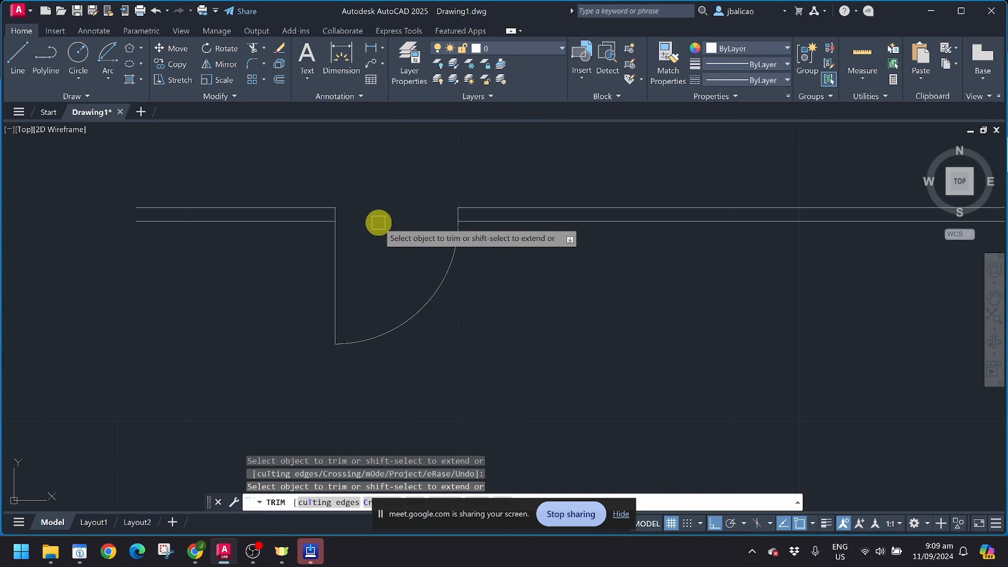
{"action": "key", "text": "Escape"}
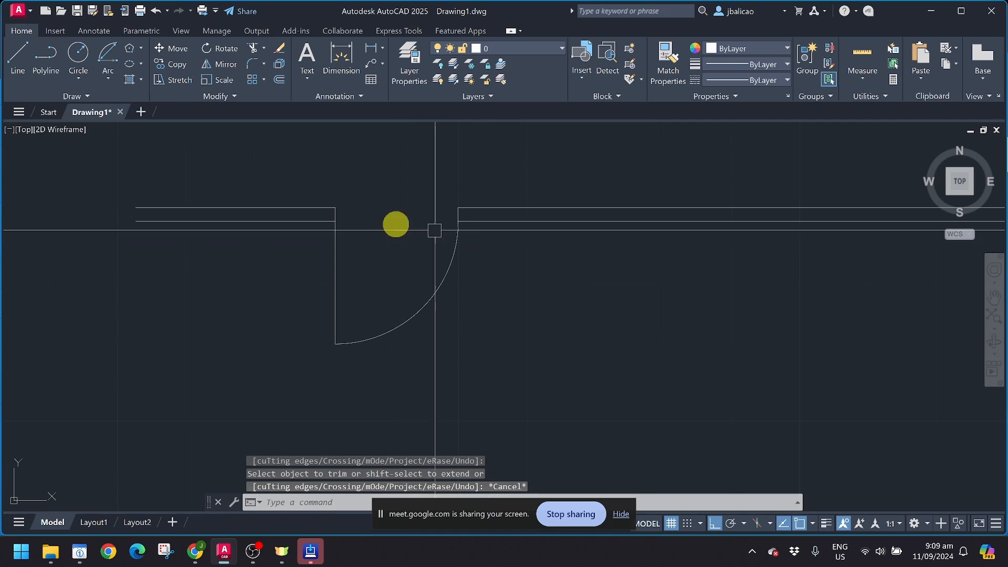
{"action": "left_click", "coordinate": [315, 162]}
Step: Copy the door leaf and arc further right along the wall from its top-left corner
{"action": "left_click", "coordinate": [520, 385]}
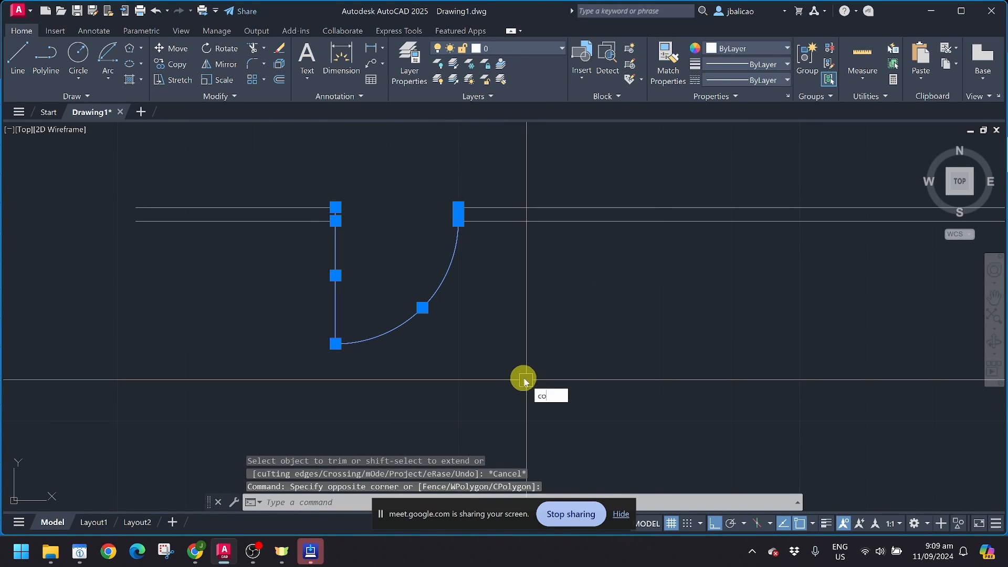
{"action": "type", "text": "co"}
{"action": "key", "text": "Return"}
{"action": "left_click", "coordinate": [335, 208]}
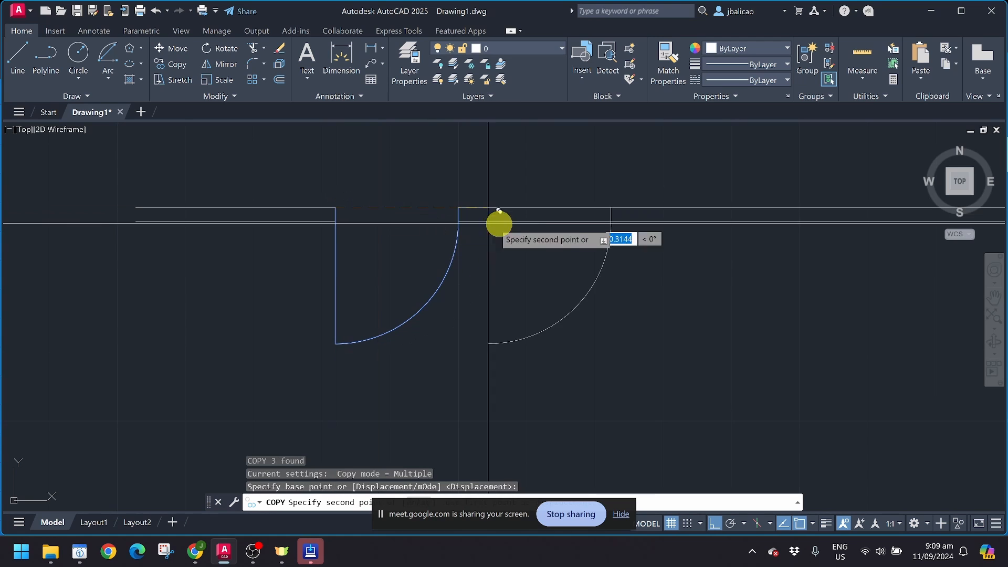
{"action": "left_click", "coordinate": [597, 221]}
{"action": "key", "text": "Escape"}
{"action": "middle_click_drag", "start_coordinate": [602, 260], "coordinate": [431, 273]}
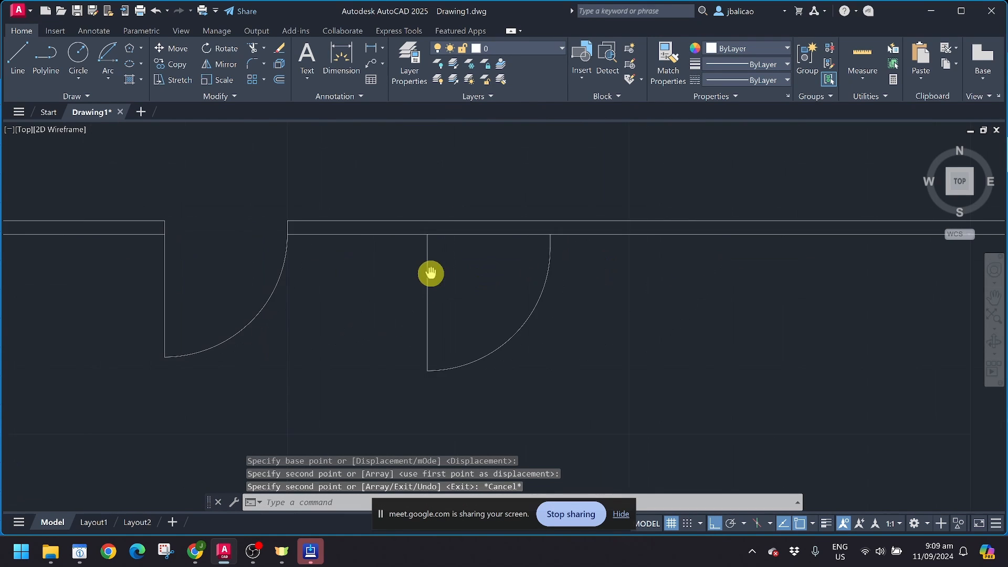
{"action": "scroll", "coordinate": [430, 259], "scroll_direction": "up", "scroll_amount": 2}
Step: Extend the copy's leaf line to the outer wall line and draw its arc-end jamb up to it
{"action": "type", "text": "ex"}
{"action": "key", "text": "Return"}
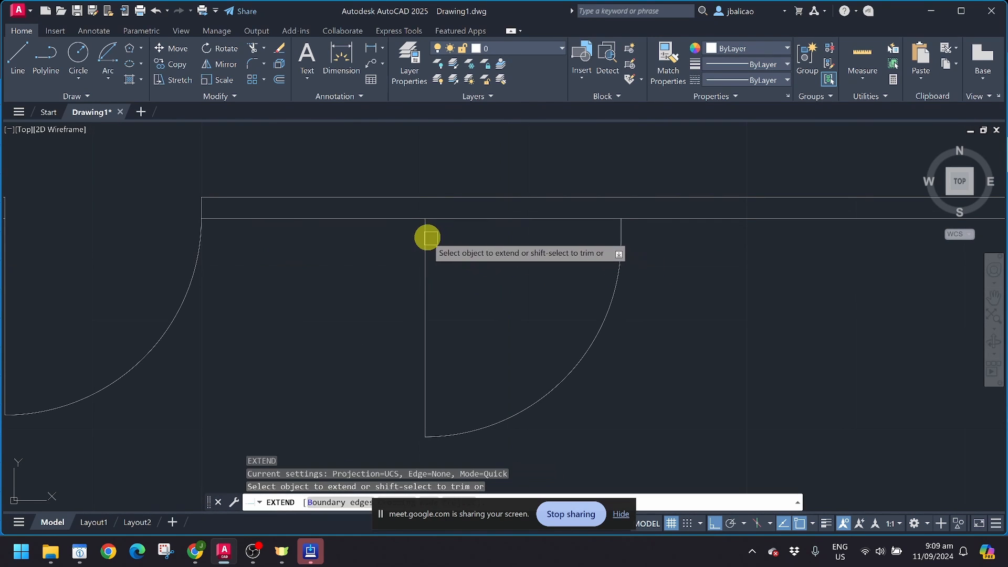
{"action": "left_click", "coordinate": [425, 244]}
{"action": "key", "text": "Escape"}
{"action": "key", "text": "Escape"}
{"action": "type", "text": "l"}
{"action": "key", "text": "Return"}
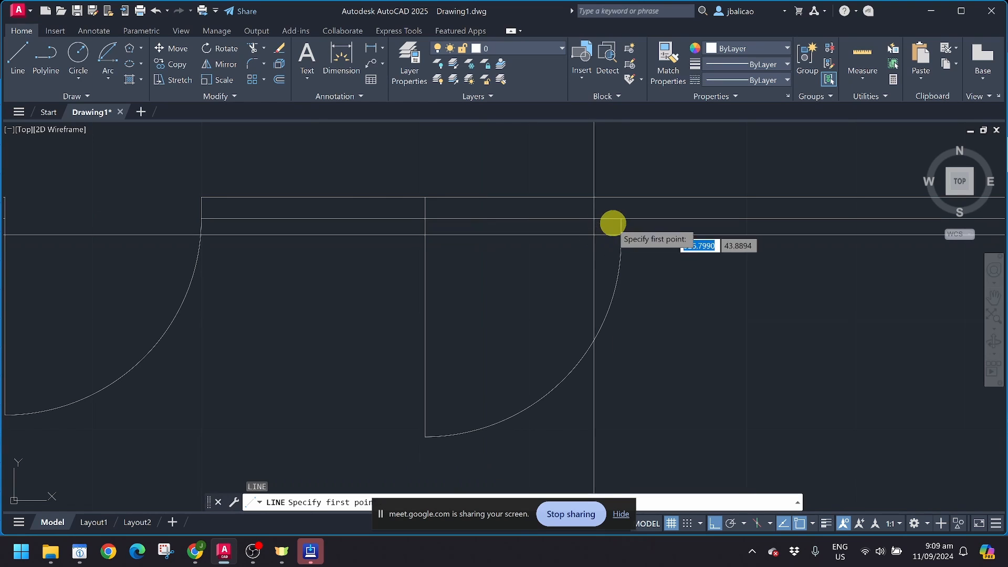
{"action": "left_click", "coordinate": [620, 199]}
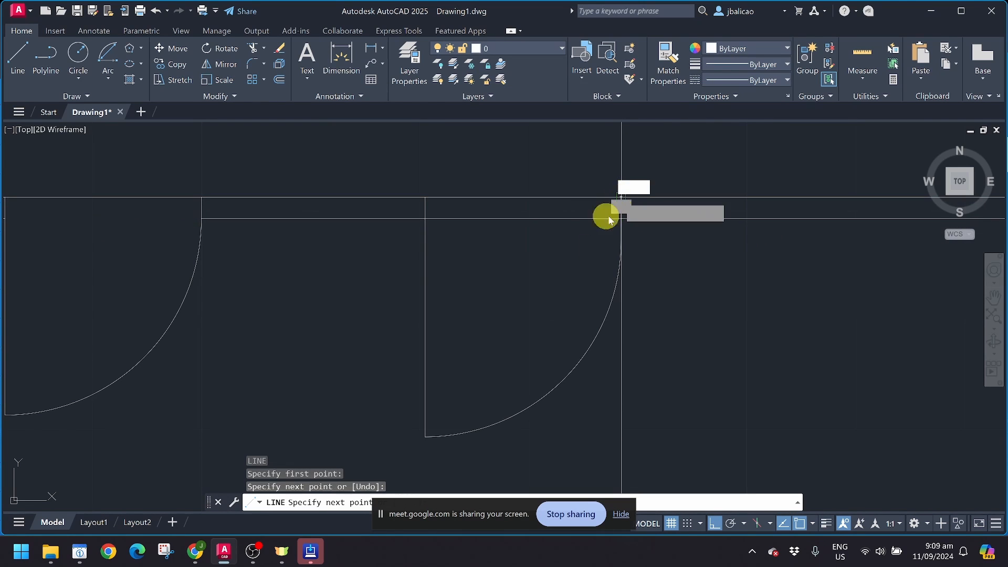
{"action": "key", "text": "Escape"}
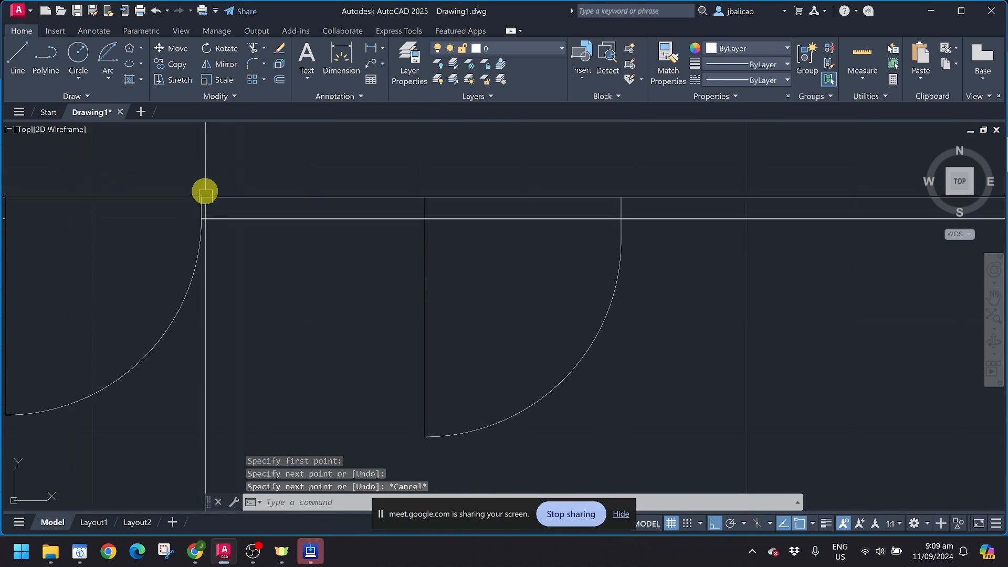
{"action": "left_click", "coordinate": [92, 96]}
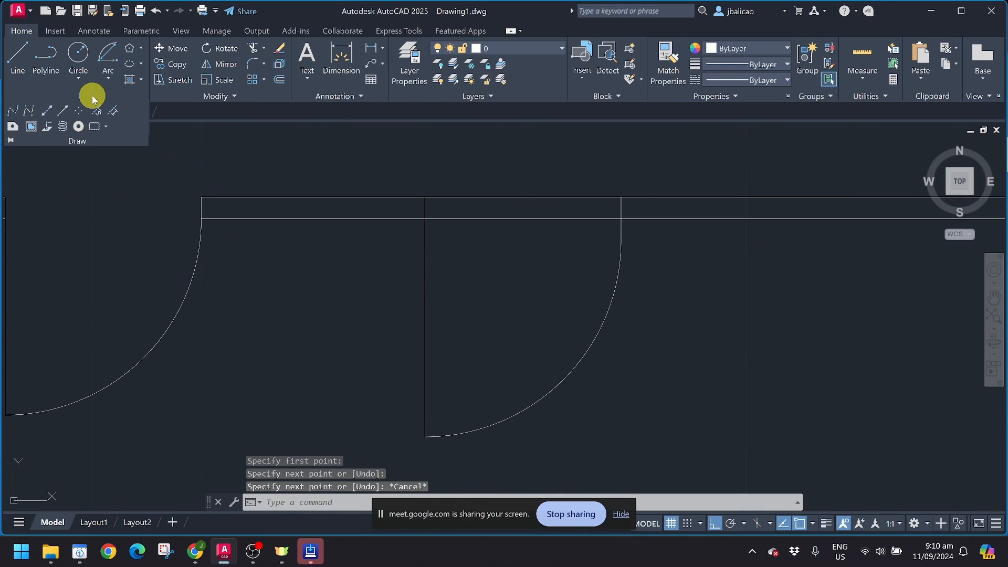
Step: Create a rectangular wipeout over the copied door's wall opening and select its frame
{"action": "left_click", "coordinate": [31, 128]}
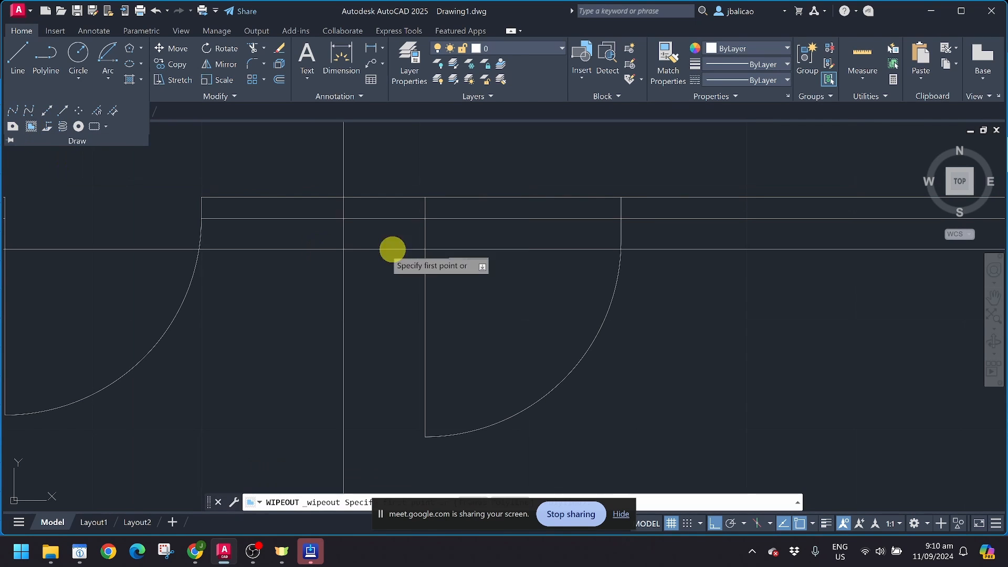
{"action": "left_click", "coordinate": [425, 198]}
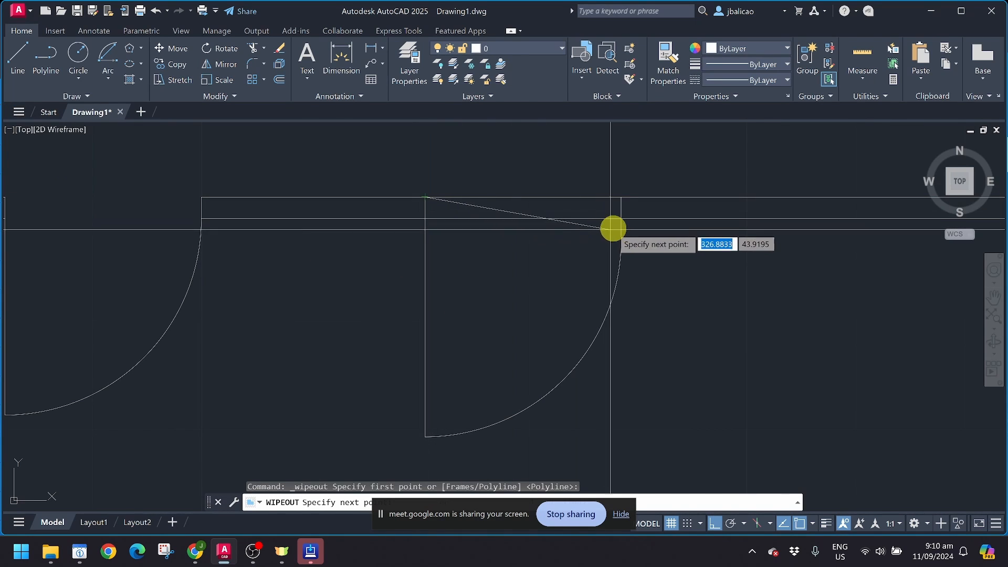
{"action": "left_click", "coordinate": [620, 198]}
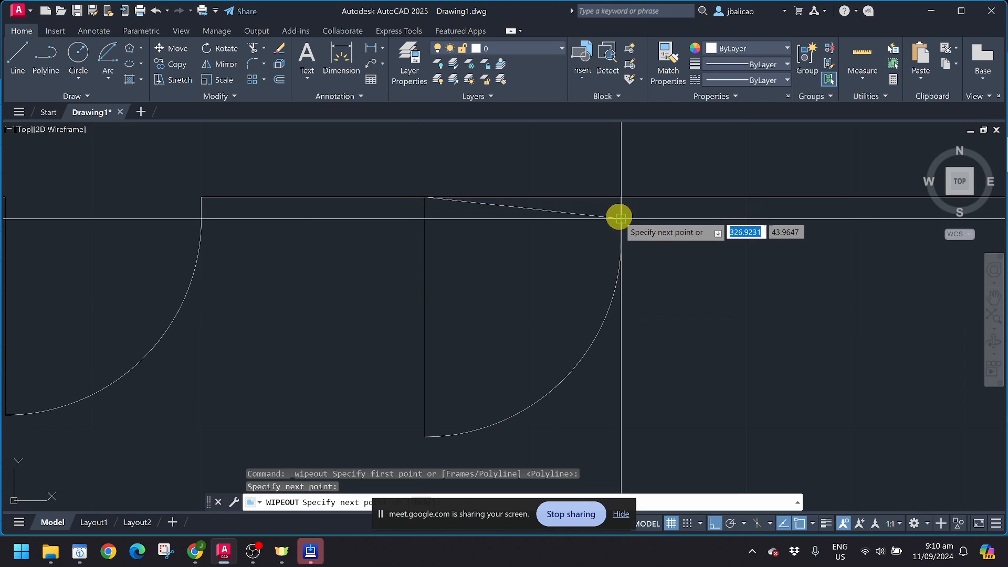
{"action": "left_click", "coordinate": [619, 217]}
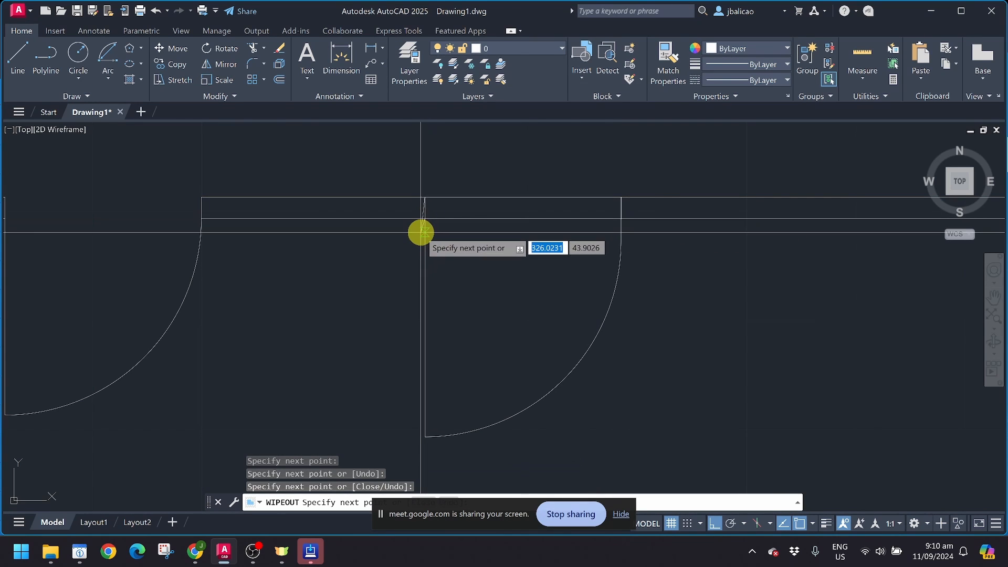
{"action": "key", "text": "Return"}
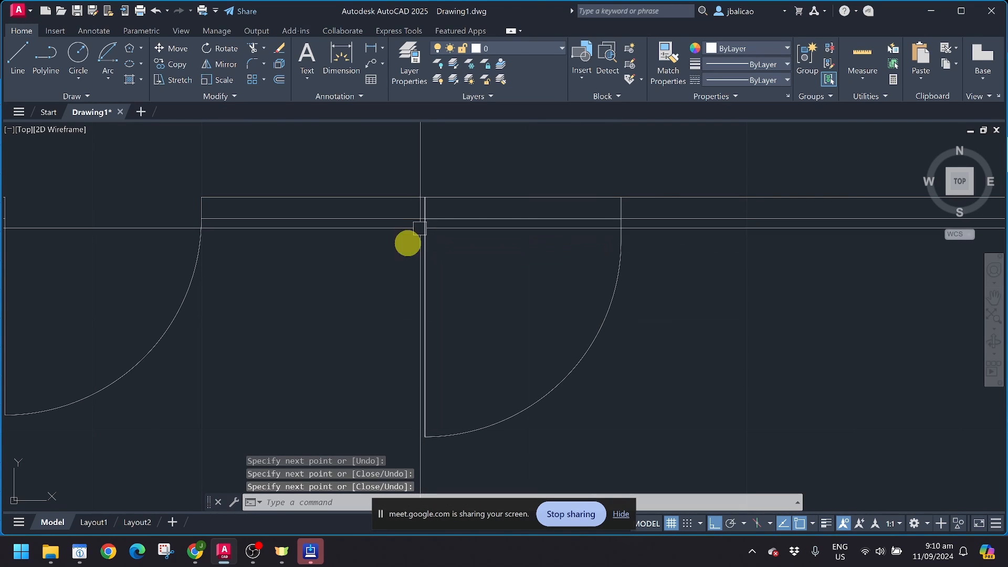
{"action": "left_click", "coordinate": [476, 220]}
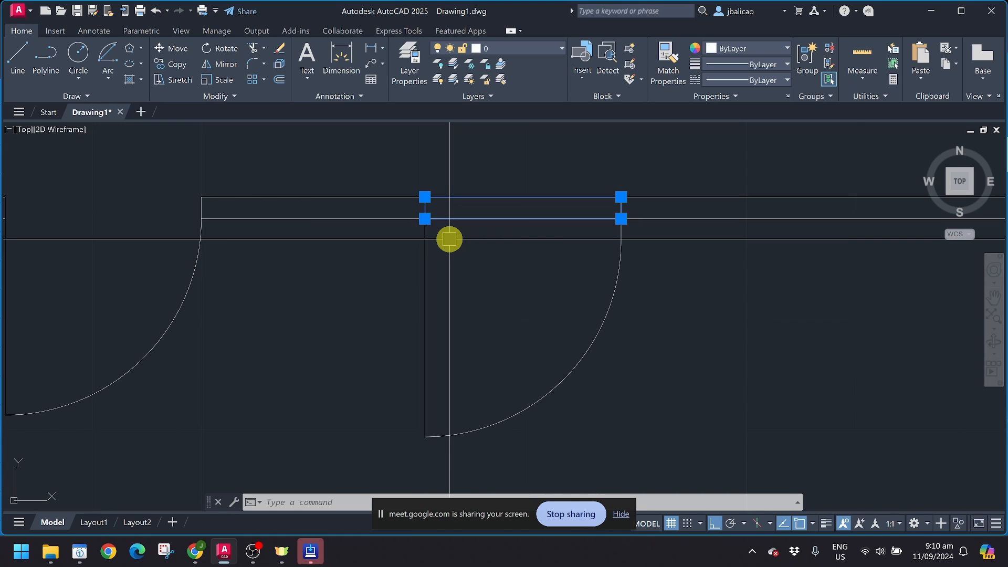
Step: Stretch the wipeout's left vertices further left and its right vertices further right past the door jambs
{"action": "left_click", "coordinate": [451, 218]}
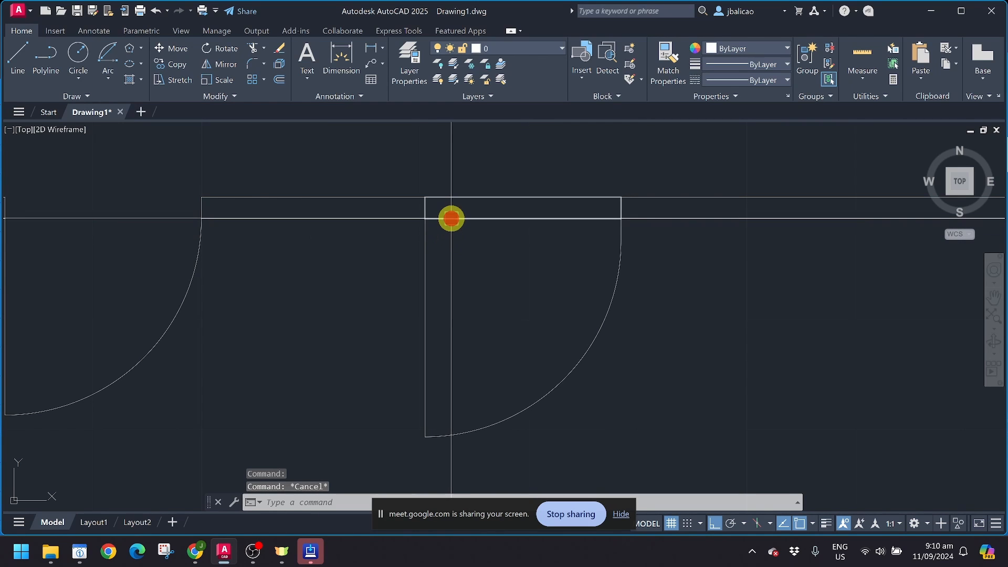
{"action": "scroll", "coordinate": [450, 218], "scroll_direction": "up", "scroll_amount": 3}
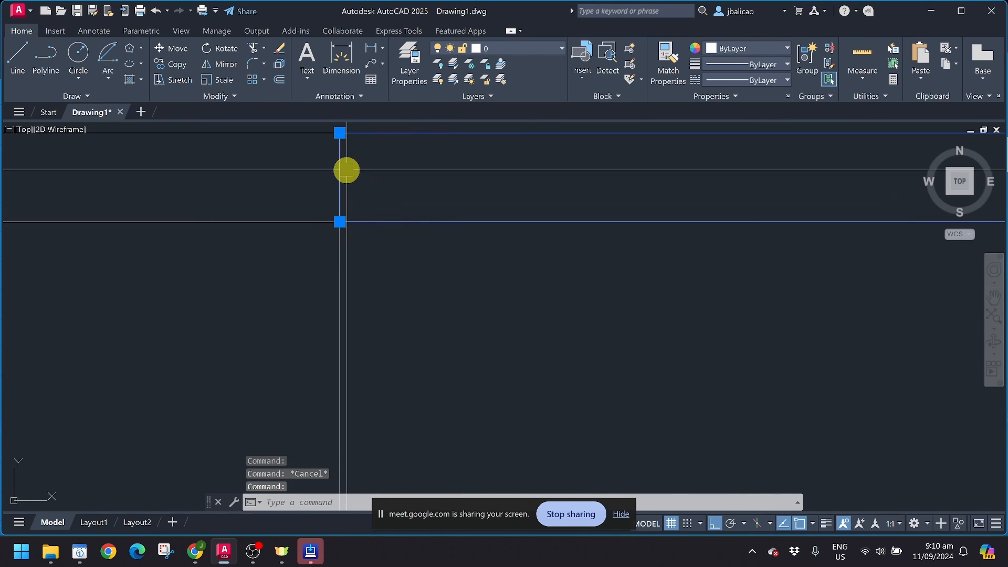
{"action": "middle_click_drag", "start_coordinate": [344, 168], "coordinate": [373, 225]}
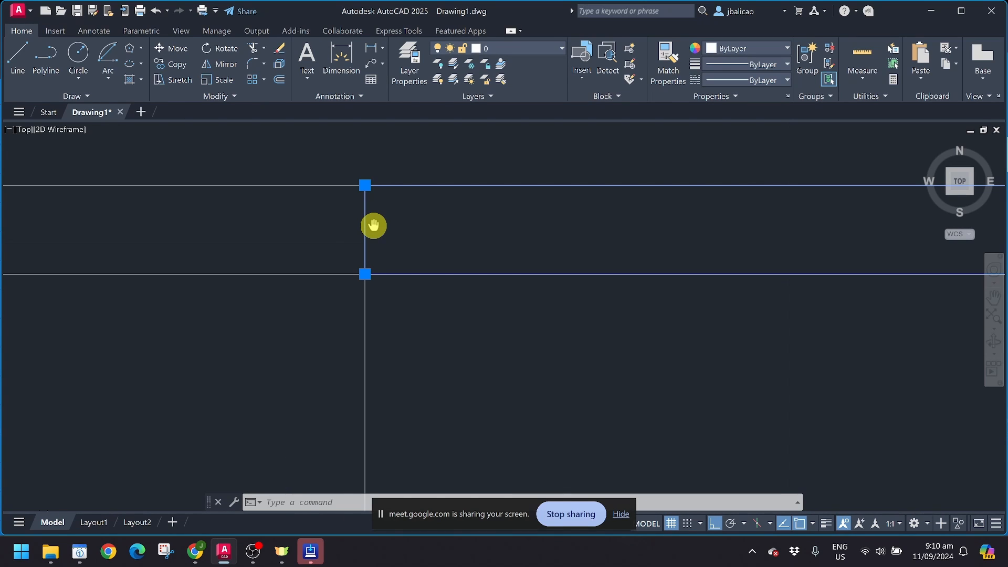
{"action": "left_click", "coordinate": [365, 184]}
{"action": "left_click", "coordinate": [336, 185]}
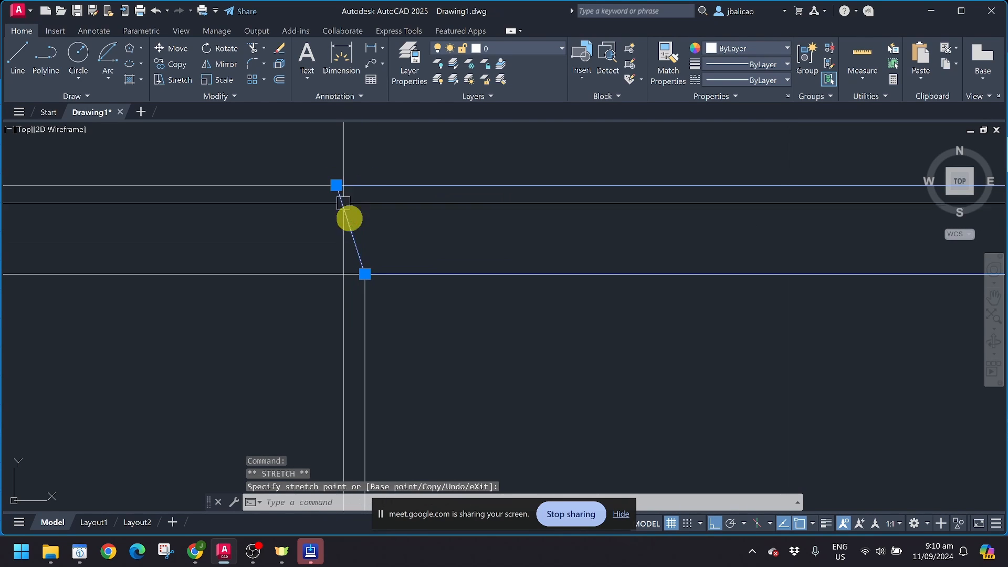
{"action": "left_click", "coordinate": [365, 274]}
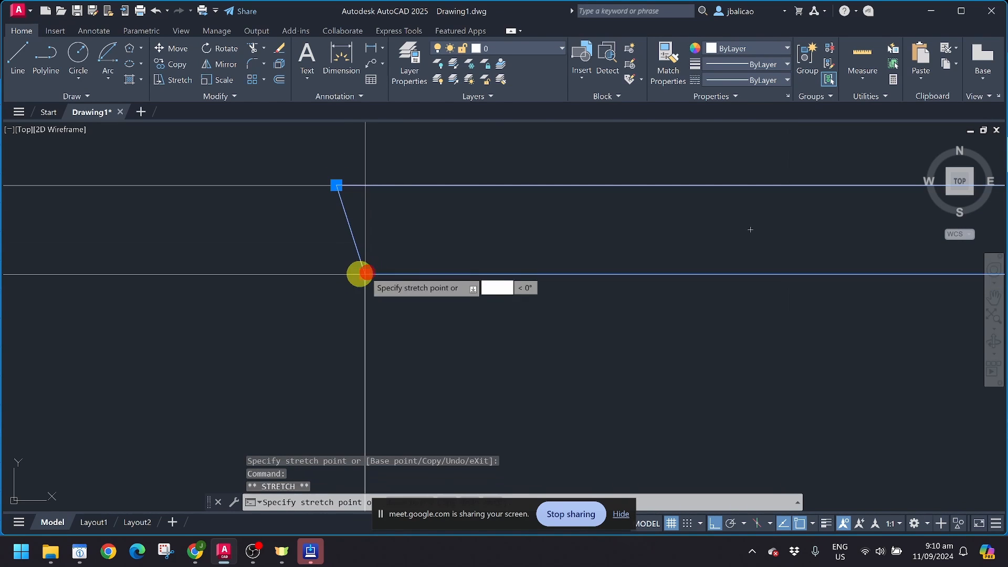
{"action": "left_click", "coordinate": [337, 273]}
{"action": "middle_click_drag", "start_coordinate": [490, 312], "coordinate": [236, 322]}
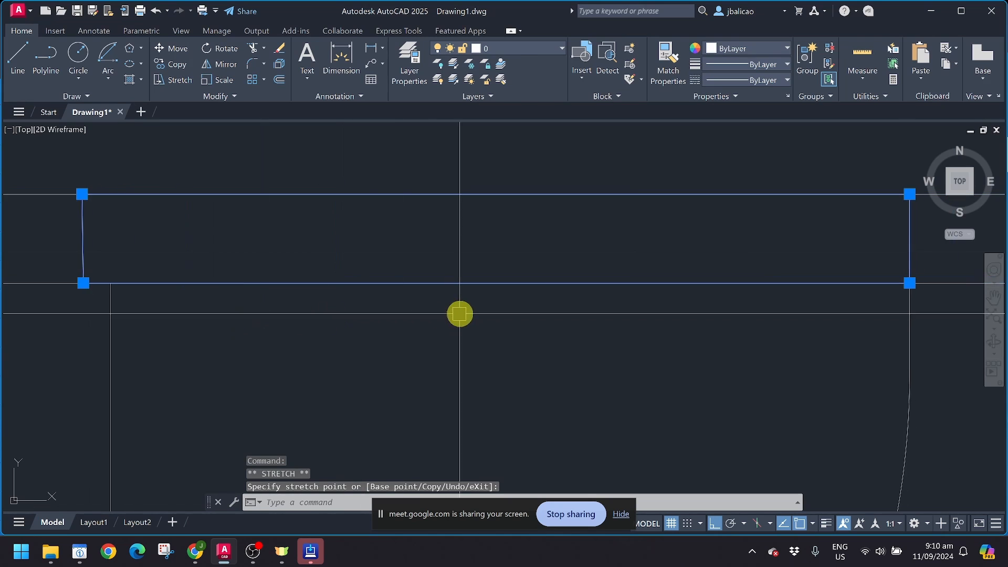
{"action": "scroll", "coordinate": [460, 314], "scroll_direction": "down", "scroll_amount": 4}
{"action": "left_click", "coordinate": [635, 266]}
{"action": "left_click", "coordinate": [648, 267]}
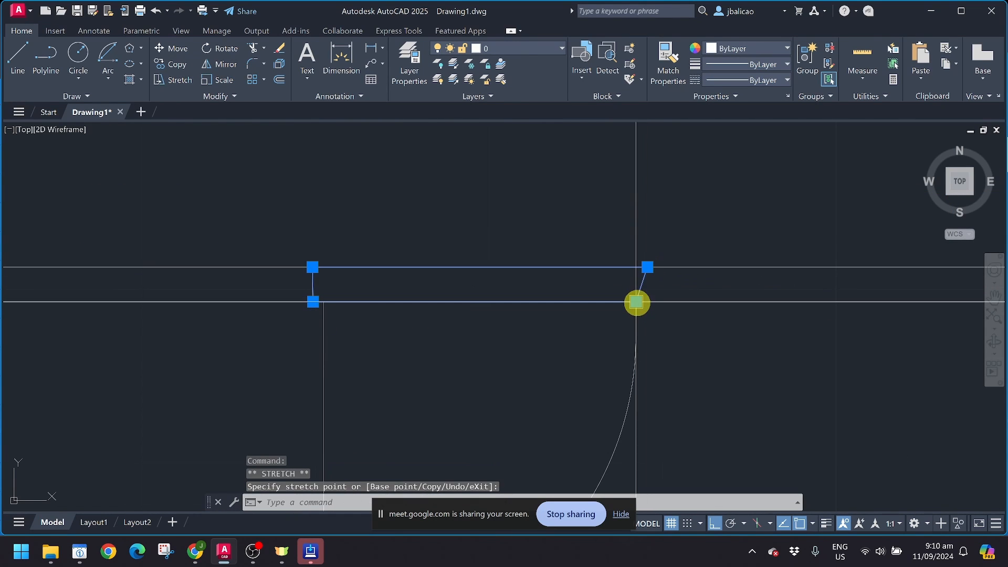
{"action": "left_click", "coordinate": [636, 303]}
{"action": "left_click", "coordinate": [651, 301]}
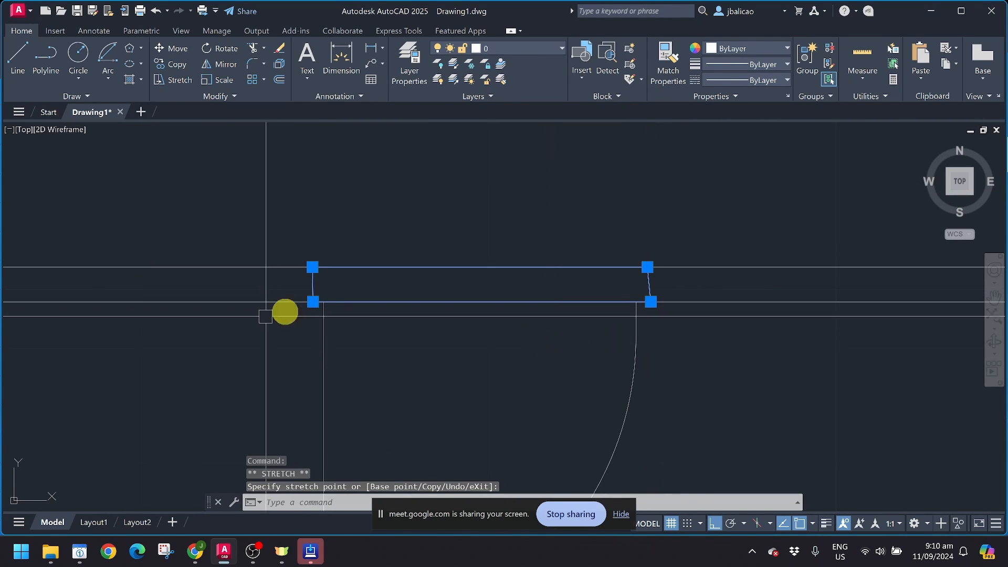
Step: Move the wipeout's bottom corners below the lower wall line and top corners above the upper one
{"action": "left_click", "coordinate": [312, 301]}
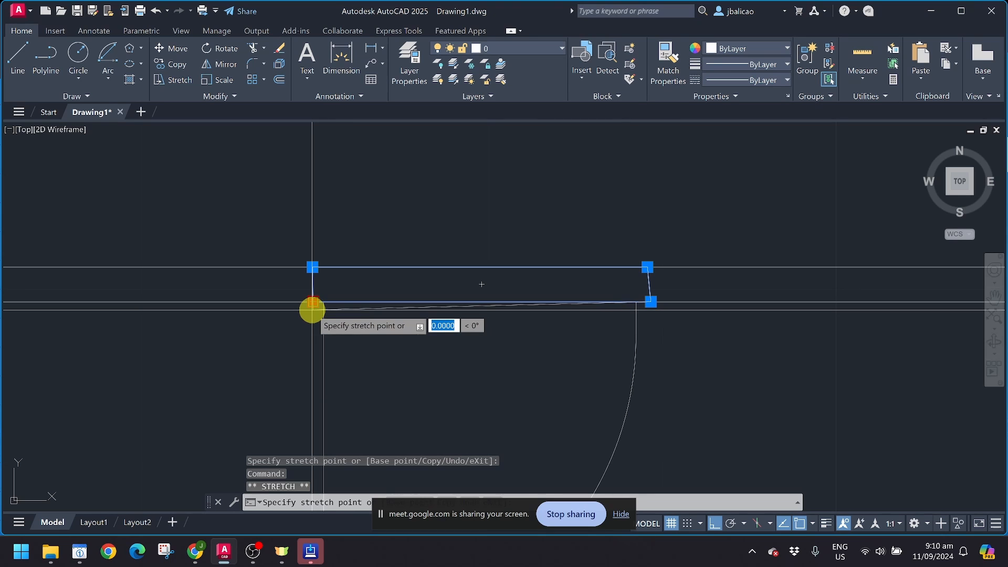
{"action": "left_click", "coordinate": [313, 308]}
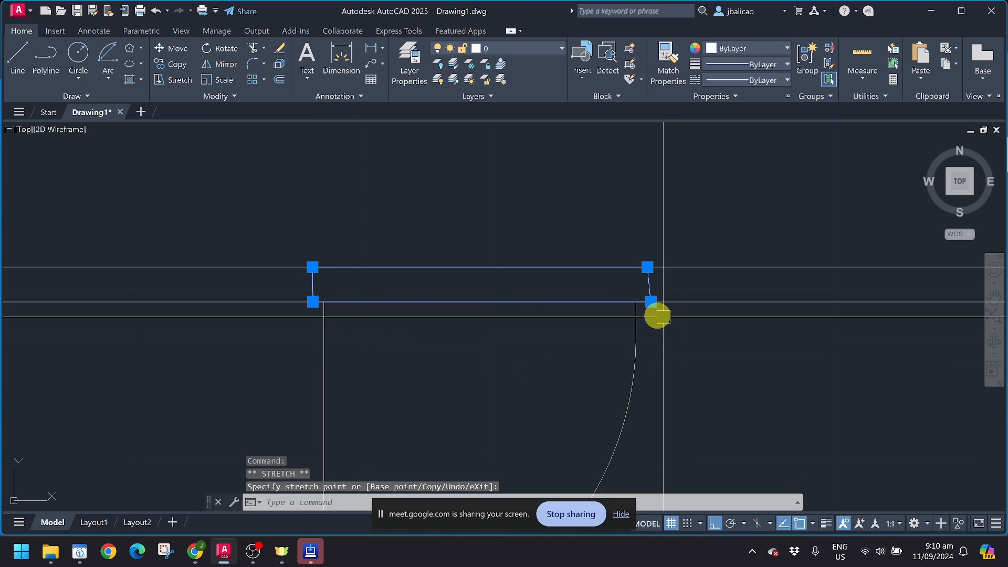
{"action": "scroll", "coordinate": [311, 301], "scroll_direction": "up", "scroll_amount": 4}
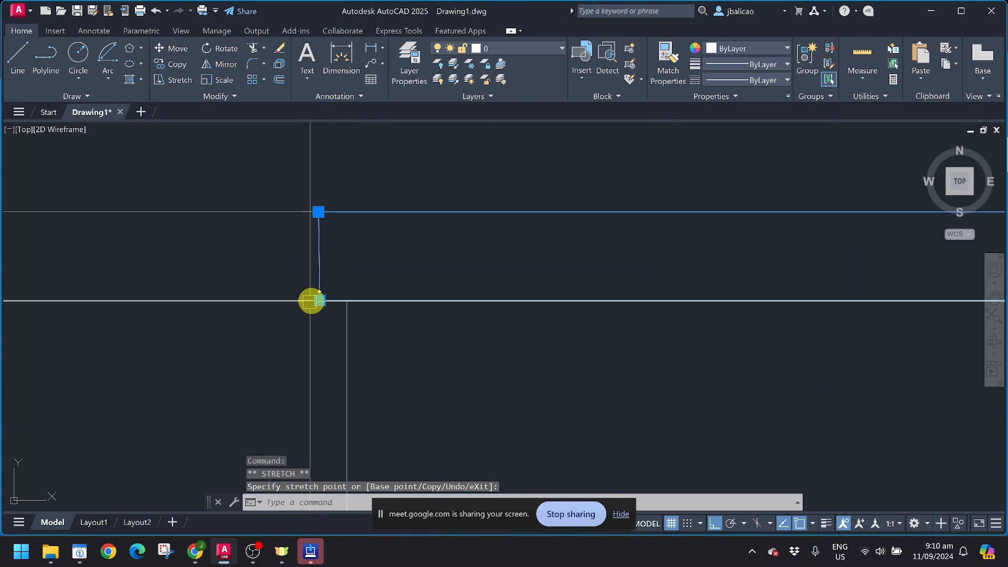
{"action": "left_click", "coordinate": [314, 329]}
{"action": "scroll", "coordinate": [408, 359], "scroll_direction": "down", "scroll_amount": 2}
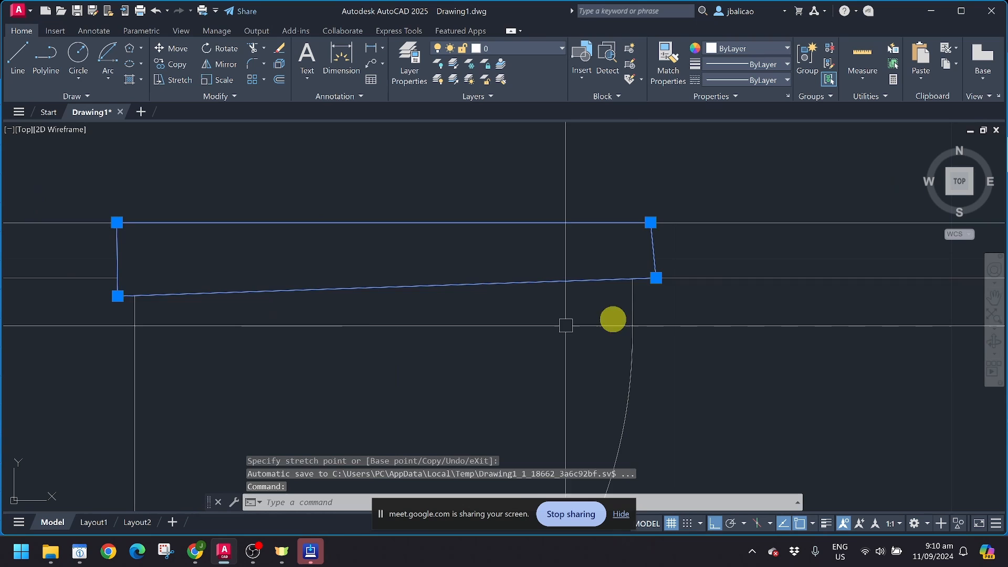
{"action": "left_click", "coordinate": [654, 278]}
{"action": "left_click", "coordinate": [651, 302]}
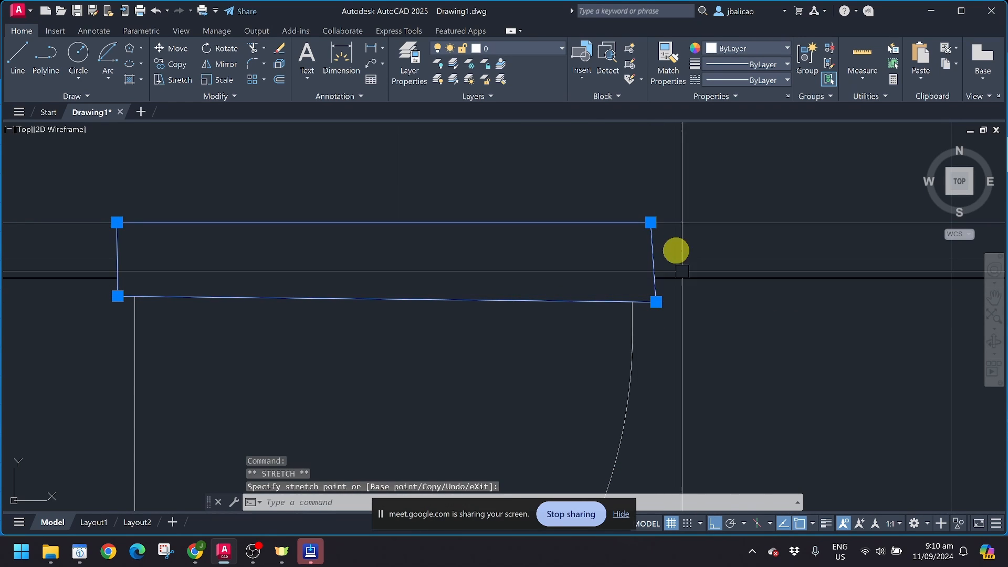
{"action": "left_click", "coordinate": [651, 222]}
{"action": "left_click", "coordinate": [650, 193]}
{"action": "left_click", "coordinate": [117, 221]}
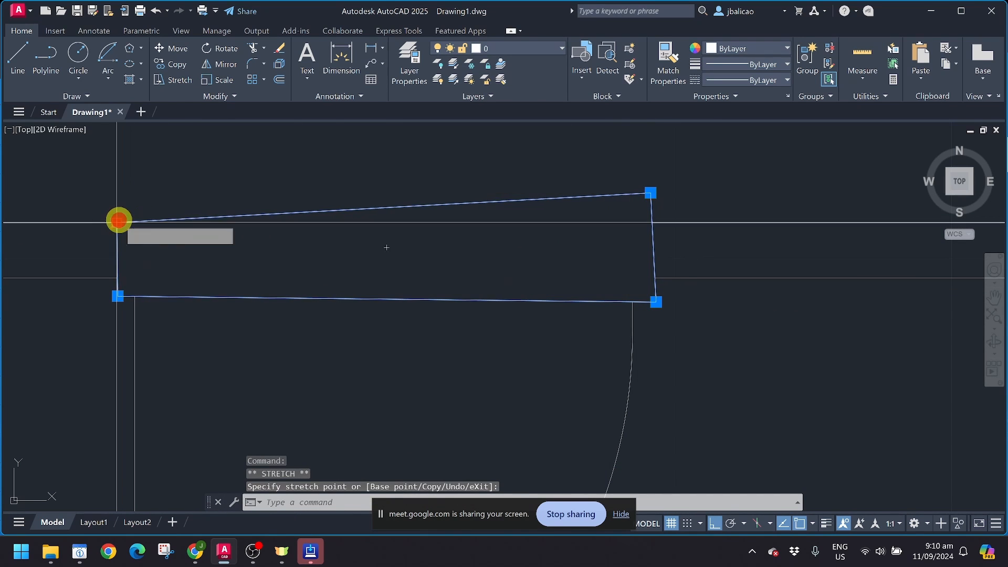
{"action": "left_click", "coordinate": [122, 191]}
{"action": "scroll", "coordinate": [122, 198], "scroll_direction": "down", "scroll_amount": 4}
{"action": "middle_click_drag", "start_coordinate": [128, 206], "coordinate": [313, 180]}
{"action": "key", "text": "Escape"}
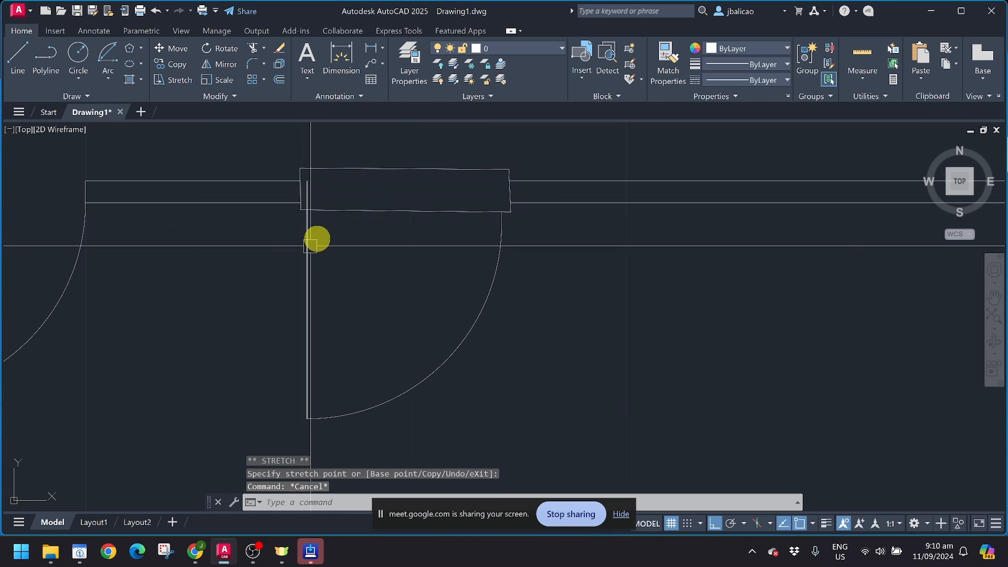
Step: Select the door leaf, swing arc and nearby objects at the right opening
{"action": "left_click", "coordinate": [306, 244]}
{"action": "left_click", "coordinate": [464, 328]}
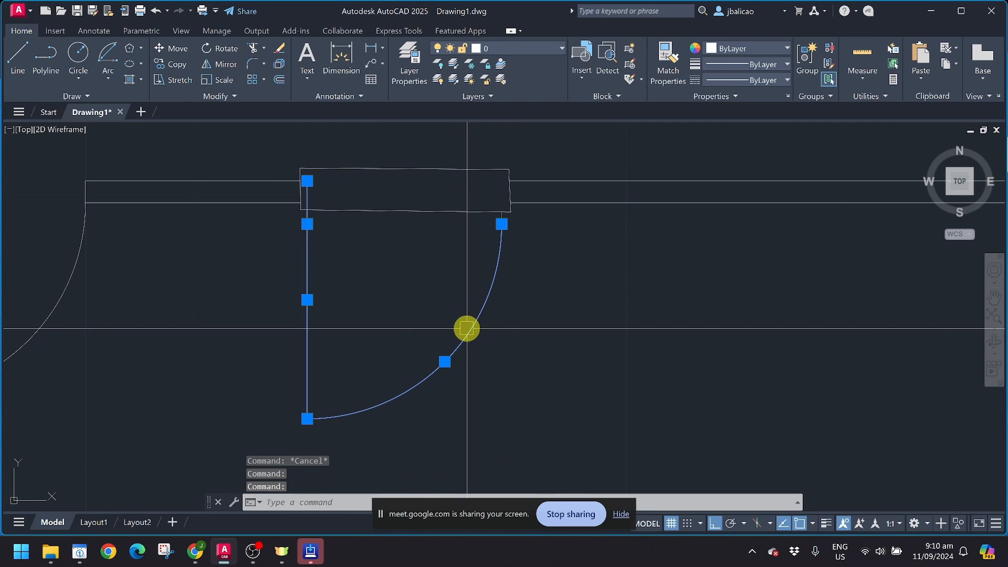
{"action": "left_click", "coordinate": [467, 149]}
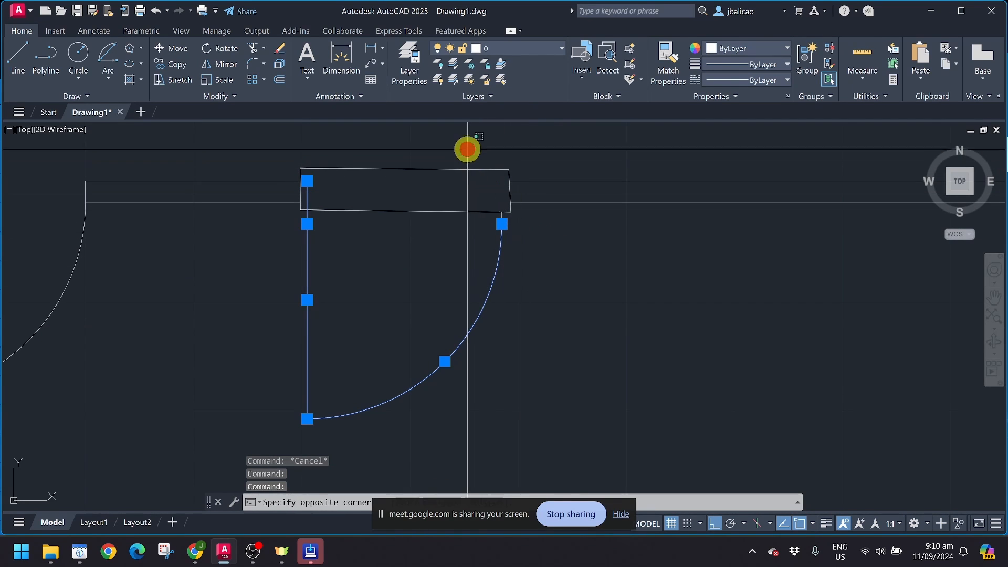
{"action": "scroll", "coordinate": [503, 219], "scroll_direction": "up", "scroll_amount": 5}
{"action": "left_click", "coordinate": [489, 224]}
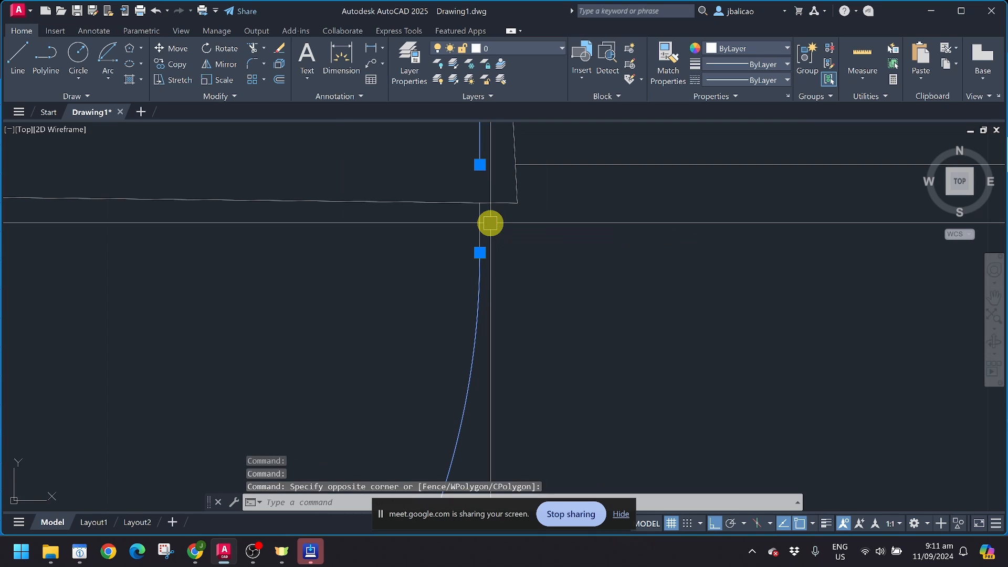
{"action": "scroll", "coordinate": [490, 224], "scroll_direction": "down", "scroll_amount": 3}
{"action": "middle_click_drag", "start_coordinate": [614, 200], "coordinate": [669, 300]}
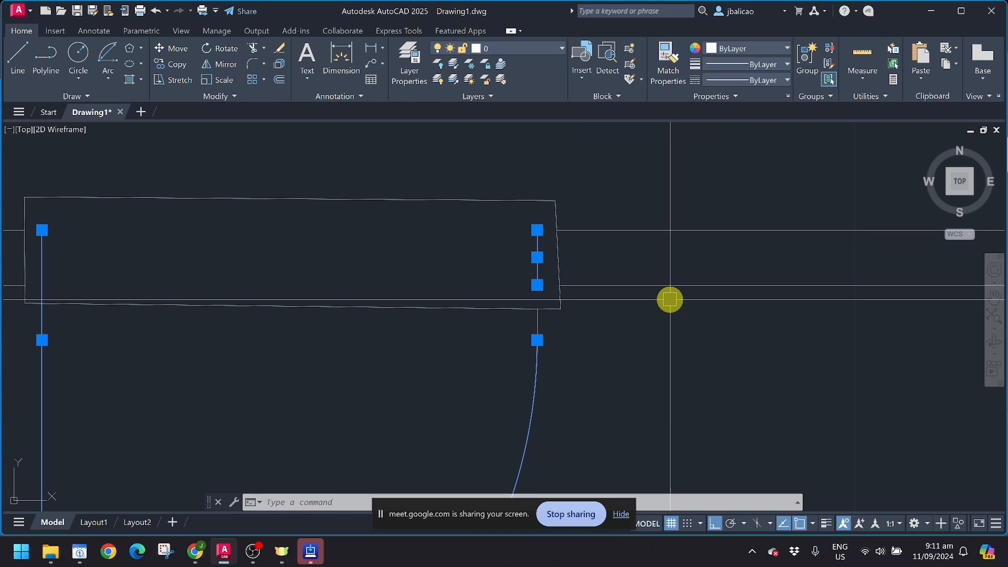
{"action": "scroll", "coordinate": [670, 299], "scroll_direction": "down", "scroll_amount": 6}
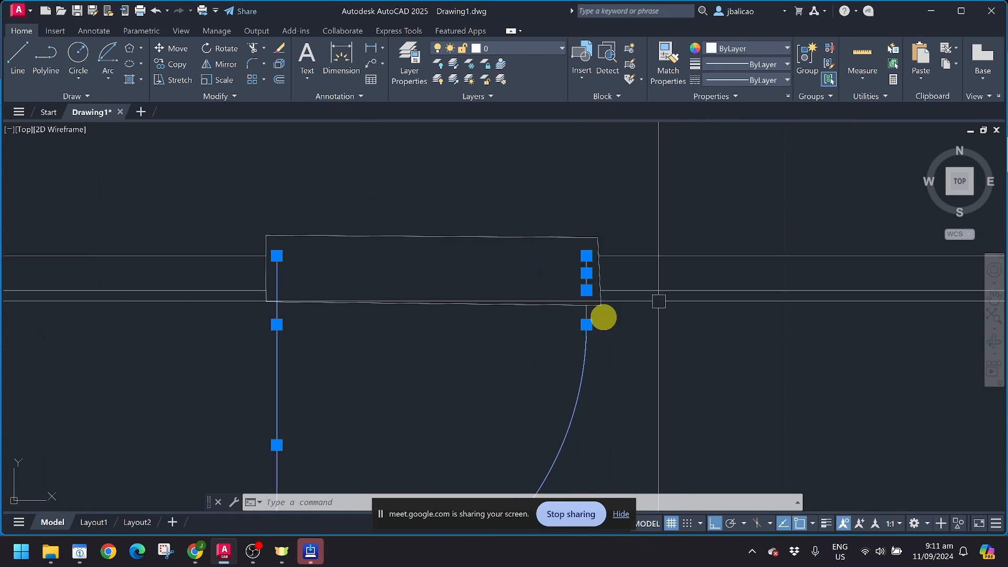
Step: Clear that selection and erase the distorted wipeout with E
{"action": "key", "text": "Escape"}
{"action": "key", "text": "Escape"}
{"action": "left_click", "coordinate": [573, 306]}
{"action": "key", "text": "e"}
{"action": "key", "text": "Return"}
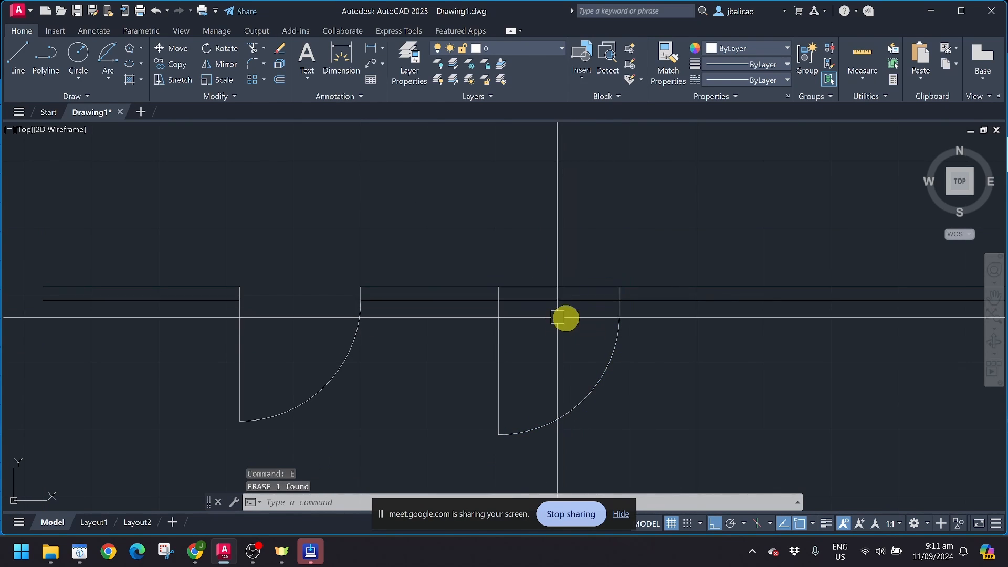
{"action": "scroll", "coordinate": [565, 316], "scroll_direction": "up", "scroll_amount": 4}
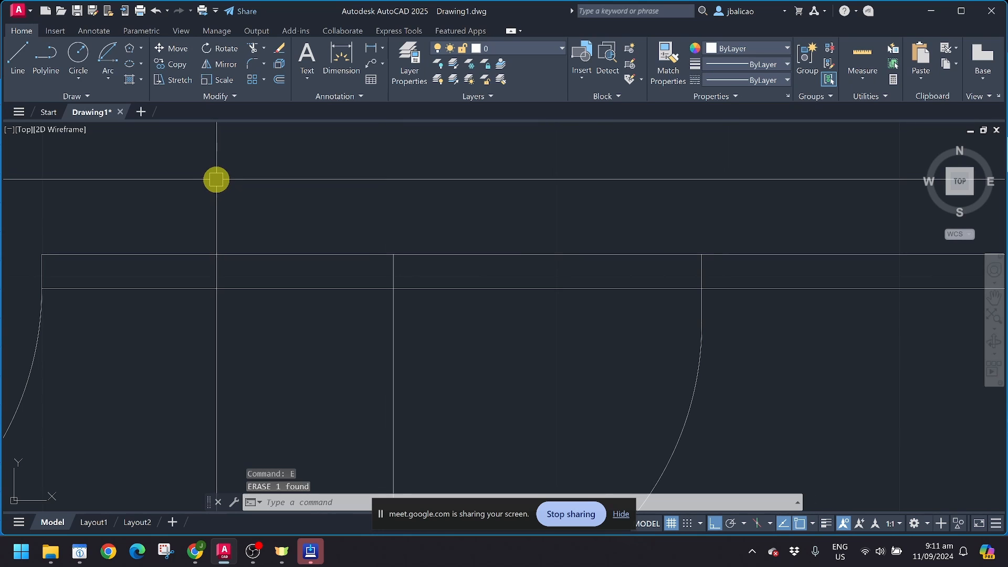
Step: Begin a wipeout from the expanded Draw panel, then cancel it
{"action": "left_click", "coordinate": [66, 103]}
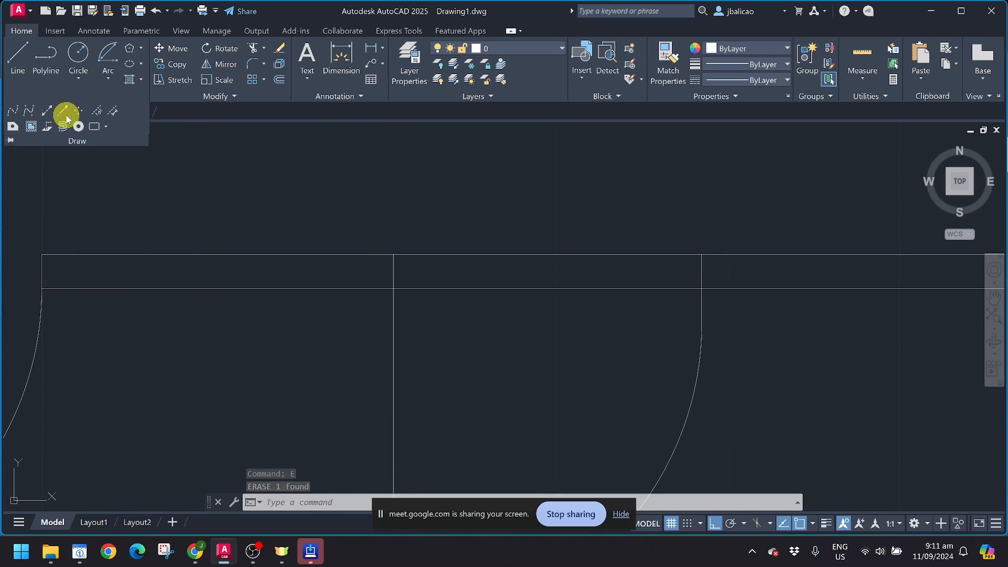
{"action": "left_click", "coordinate": [32, 126]}
{"action": "middle_click_drag", "start_coordinate": [576, 275], "coordinate": [513, 282]}
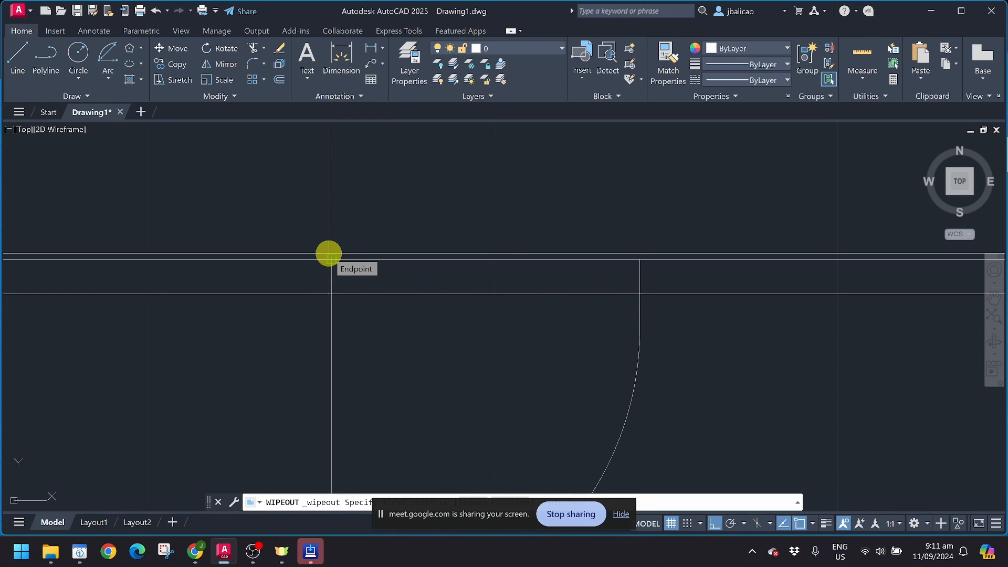
{"action": "scroll", "coordinate": [328, 254], "scroll_direction": "up", "scroll_amount": 1}
{"action": "key", "text": "Escape"}
{"action": "scroll", "coordinate": [330, 265], "scroll_direction": "down", "scroll_amount": 2}
{"action": "scroll", "coordinate": [355, 272], "scroll_direction": "up", "scroll_amount": 1}
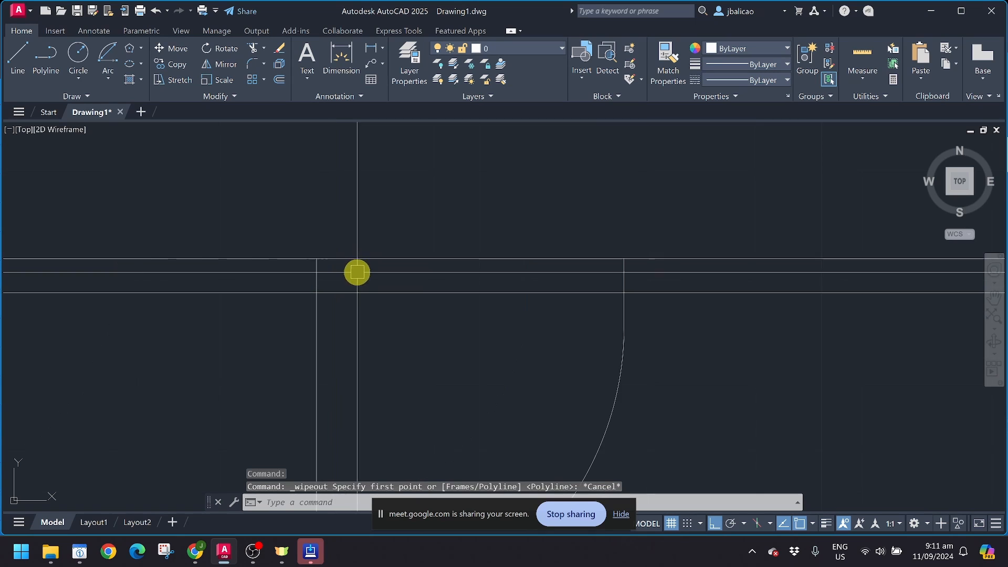
{"action": "scroll", "coordinate": [330, 279], "scroll_direction": "up", "scroll_amount": 1}
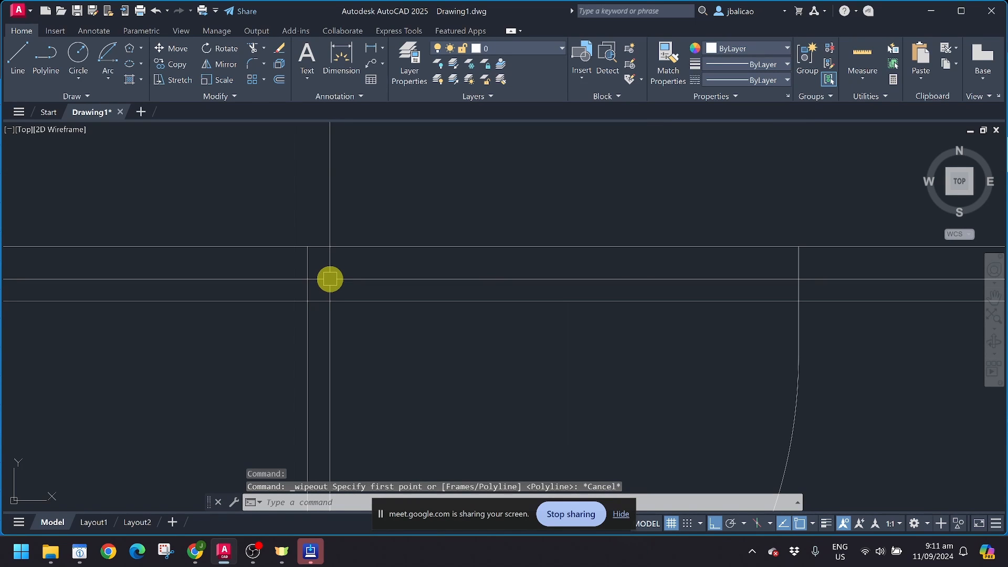
Step: Draw lines up from the lower door corner, across above the wall, and up the right side
{"action": "type", "text": "l"}
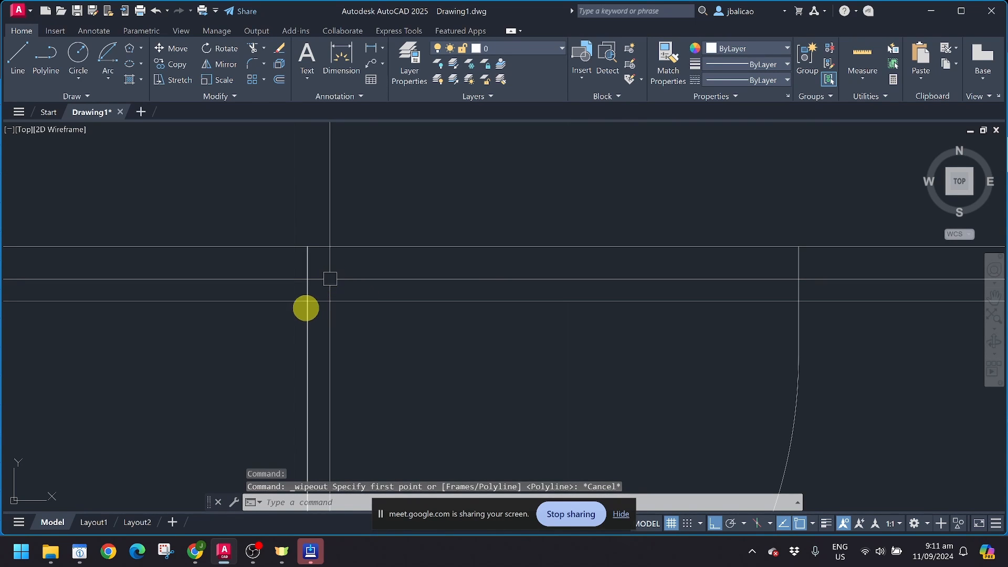
{"action": "key", "text": "Return"}
{"action": "left_click", "coordinate": [307, 301]}
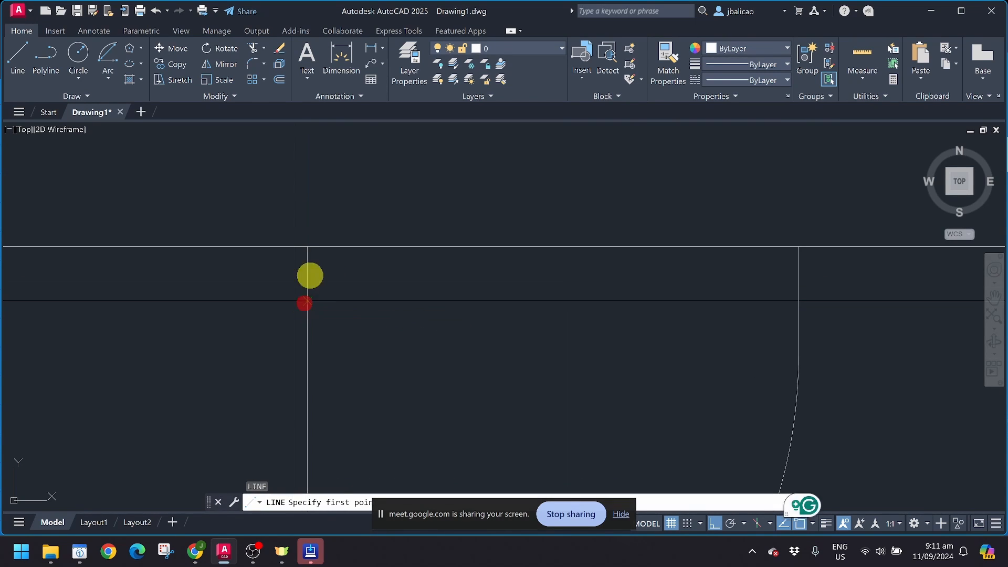
{"action": "left_click", "coordinate": [309, 227]}
{"action": "left_click", "coordinate": [835, 227]}
{"action": "key", "text": "Return"}
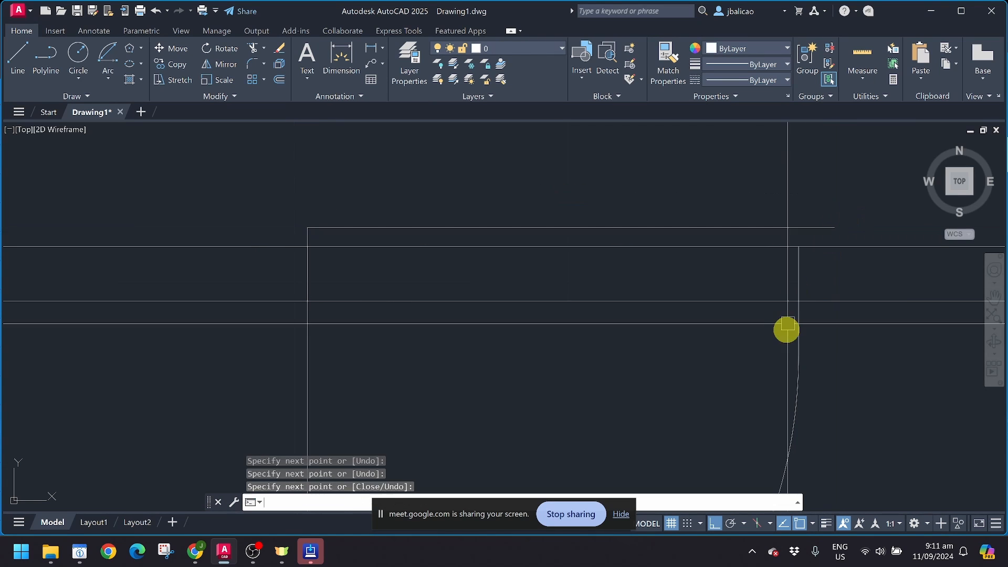
{"action": "key", "text": "Return"}
{"action": "left_click", "coordinate": [798, 246]}
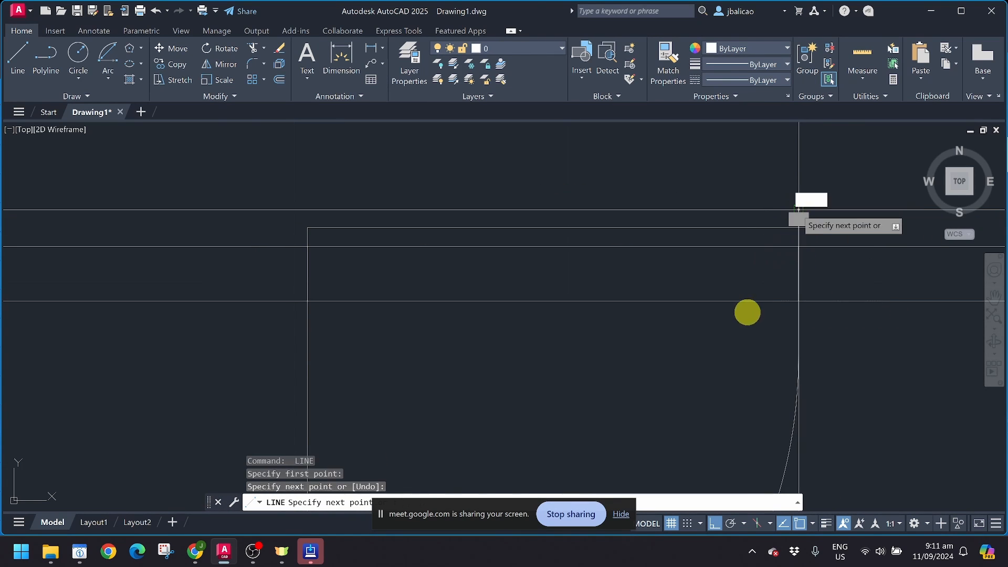
{"action": "left_click", "coordinate": [798, 210]}
{"action": "key", "text": "Return"}
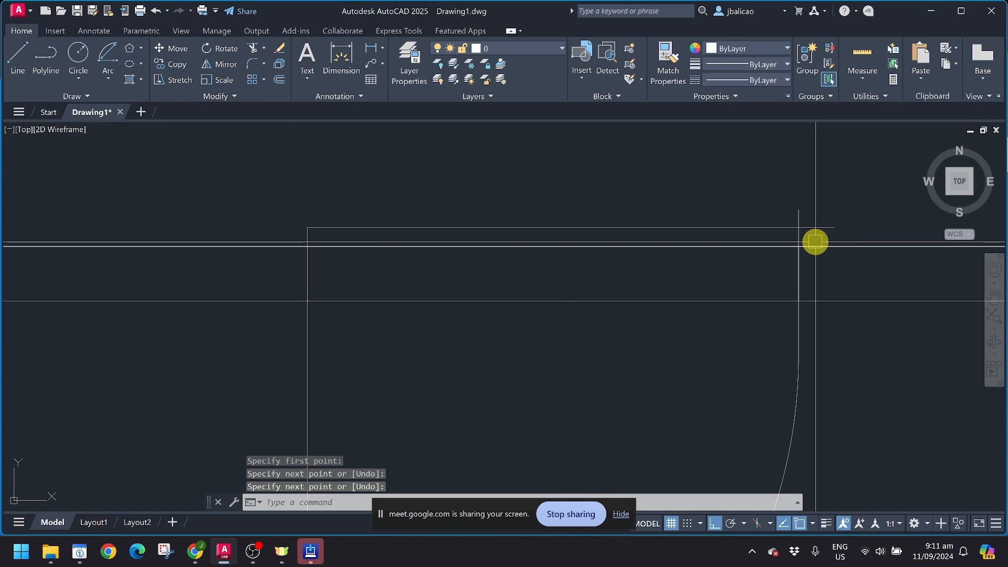
{"action": "type", "text": "tr"}
{"action": "key", "text": "Return"}
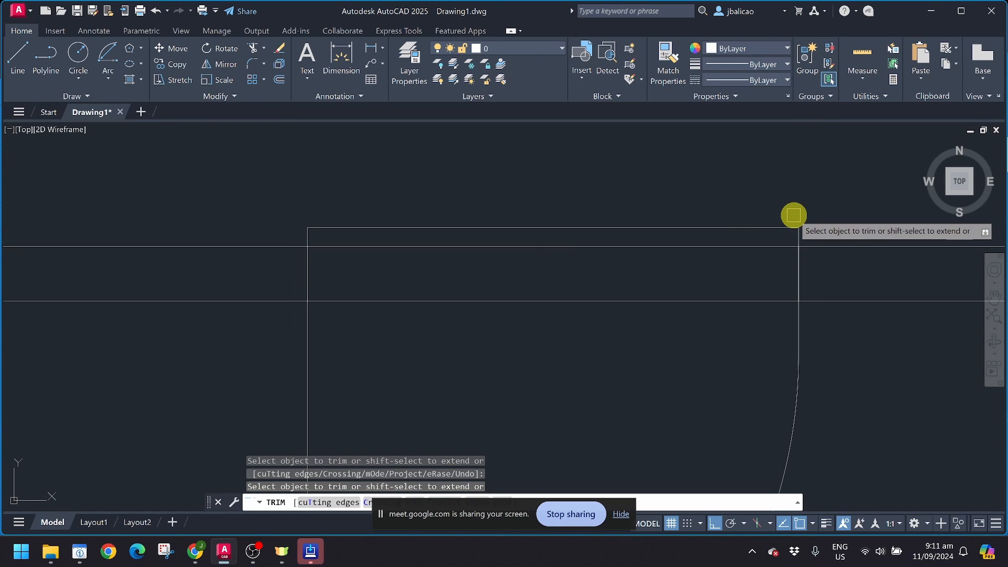
{"action": "key", "text": "Escape"}
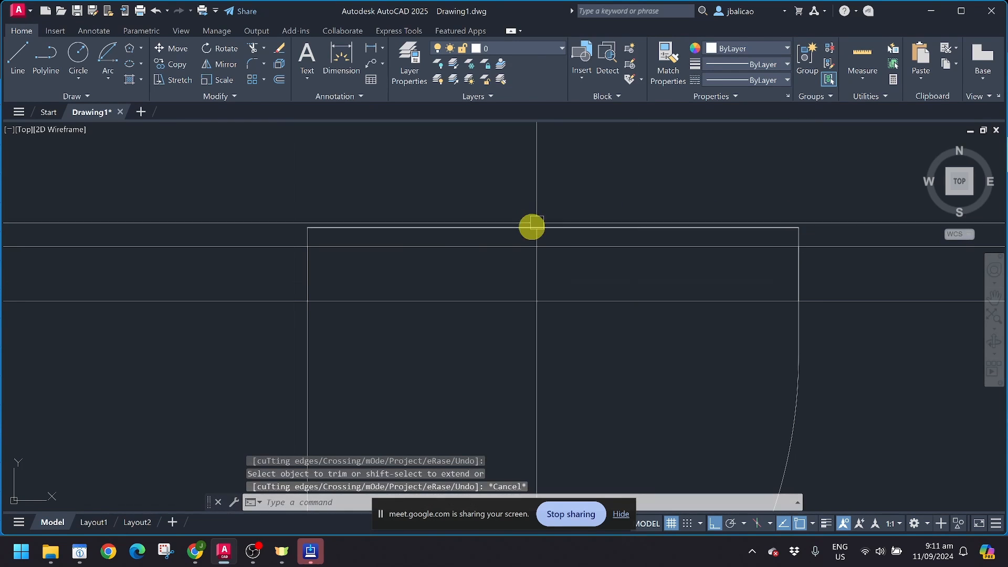
Step: Trace a wipeout through the rectangle's corners across the door opening, toggling Ortho with F8
{"action": "left_click", "coordinate": [79, 97]}
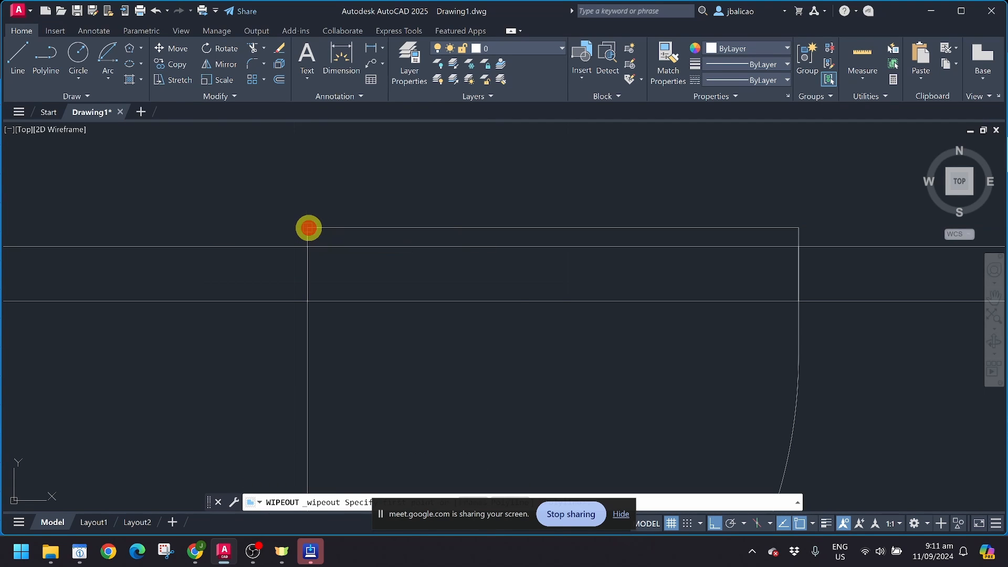
{"action": "left_click", "coordinate": [308, 228]}
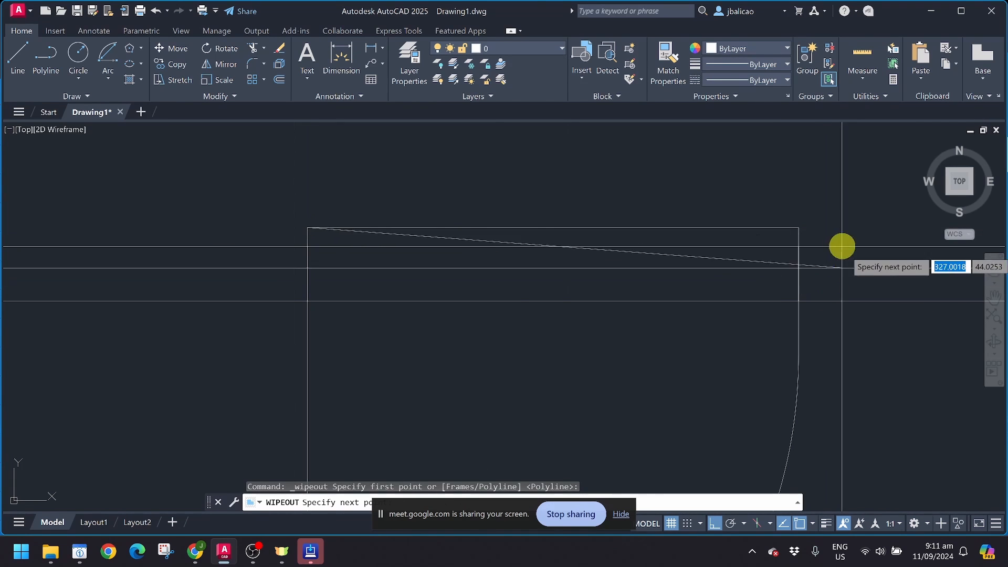
{"action": "left_click", "coordinate": [798, 315]}
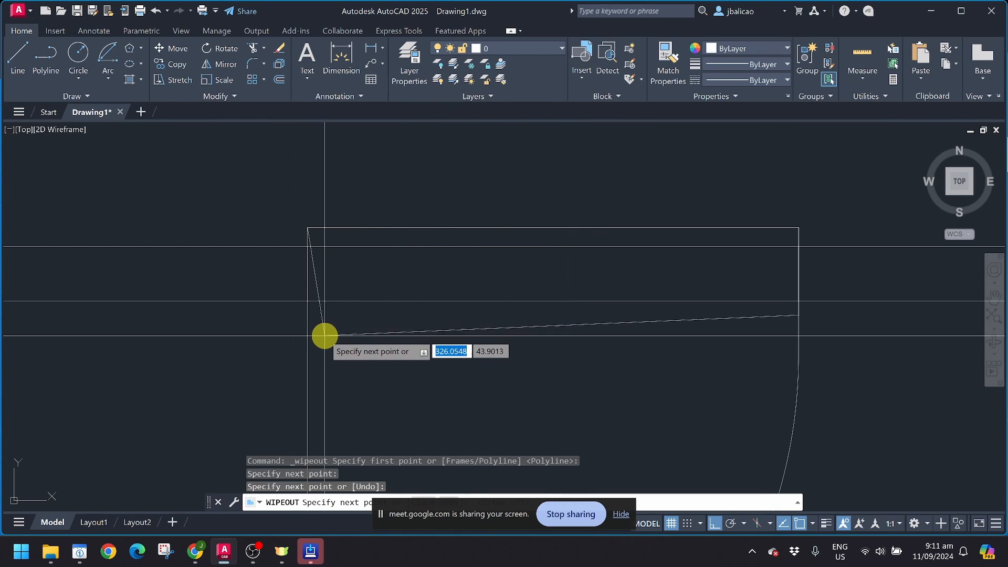
{"action": "left_click", "coordinate": [307, 315]}
{"action": "key", "text": "F8"}
{"action": "key", "text": "F8"}
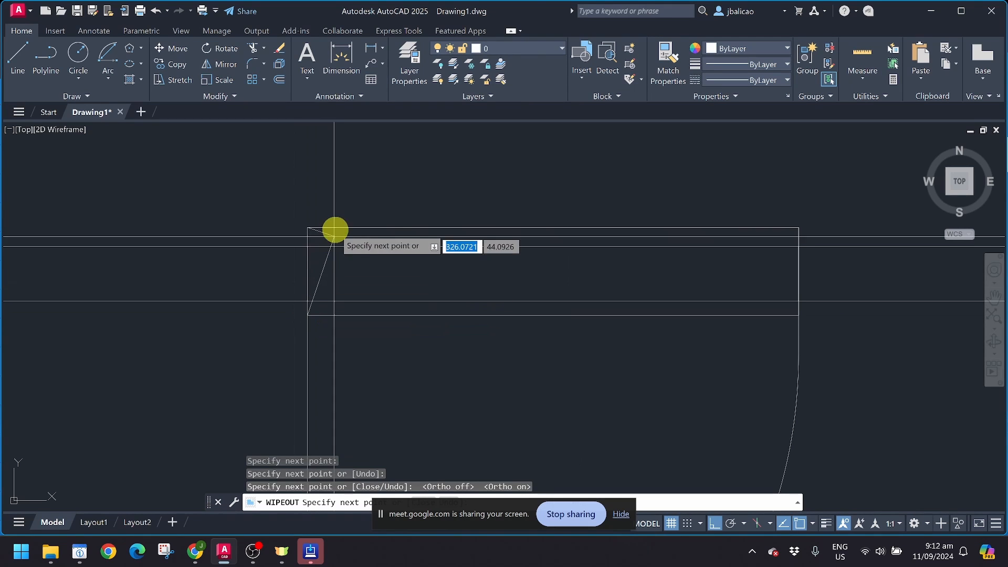
{"action": "left_click", "coordinate": [307, 229]}
{"action": "key", "text": "Return"}
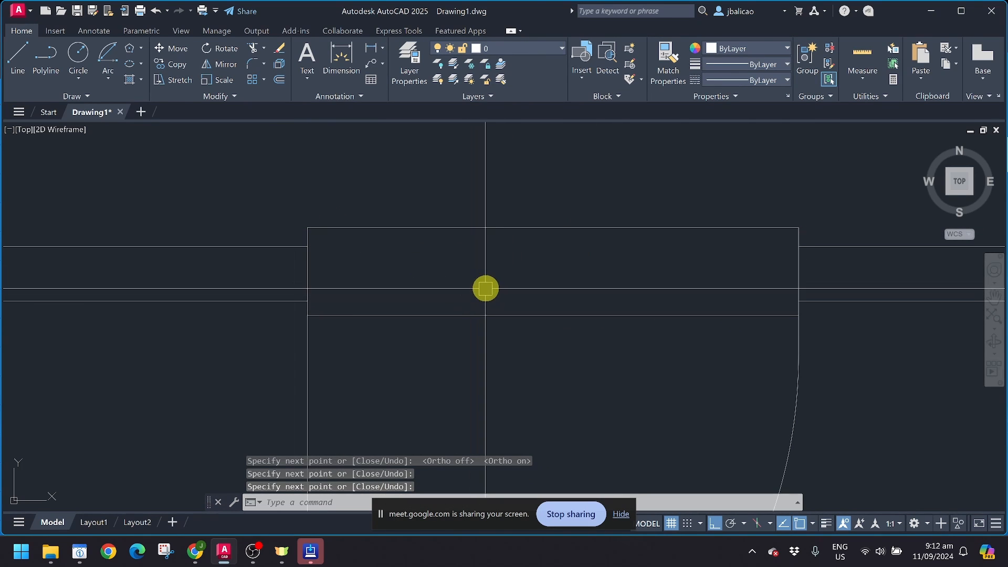
{"action": "scroll", "coordinate": [486, 288], "scroll_direction": "down", "scroll_amount": 2}
Step: Zoom in on the right door and window-select the wipeout over its opening
{"action": "middle_click_drag", "start_coordinate": [675, 295], "coordinate": [654, 234]}
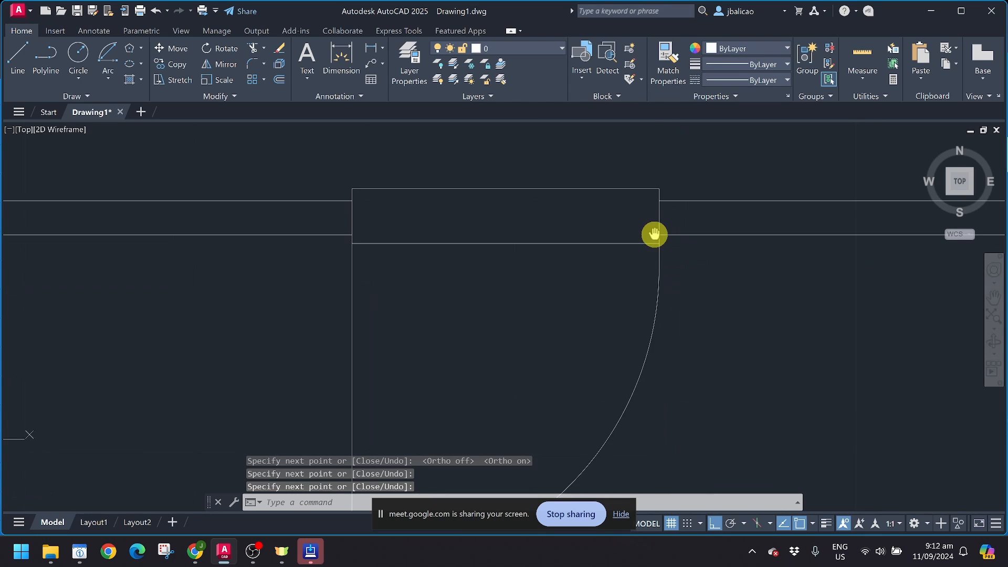
{"action": "scroll", "coordinate": [651, 241], "scroll_direction": "down", "scroll_amount": 2}
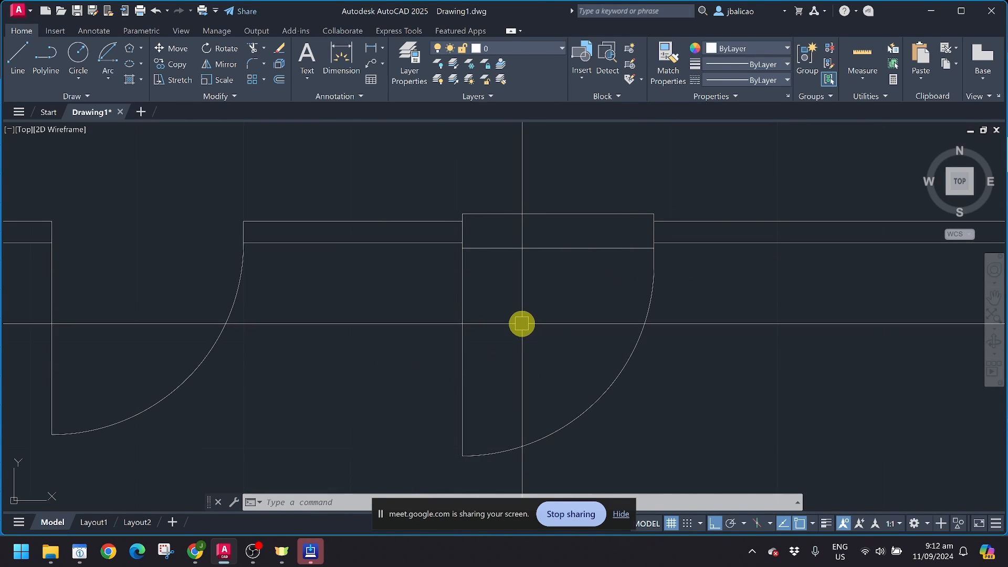
{"action": "scroll", "coordinate": [600, 243], "scroll_direction": "up", "scroll_amount": 4}
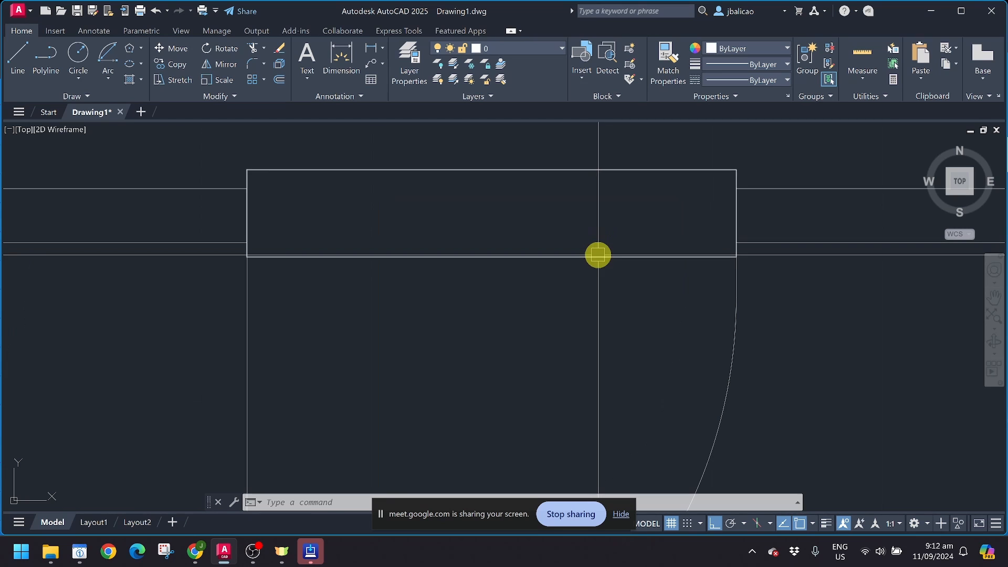
{"action": "right_click", "coordinate": [598, 255]}
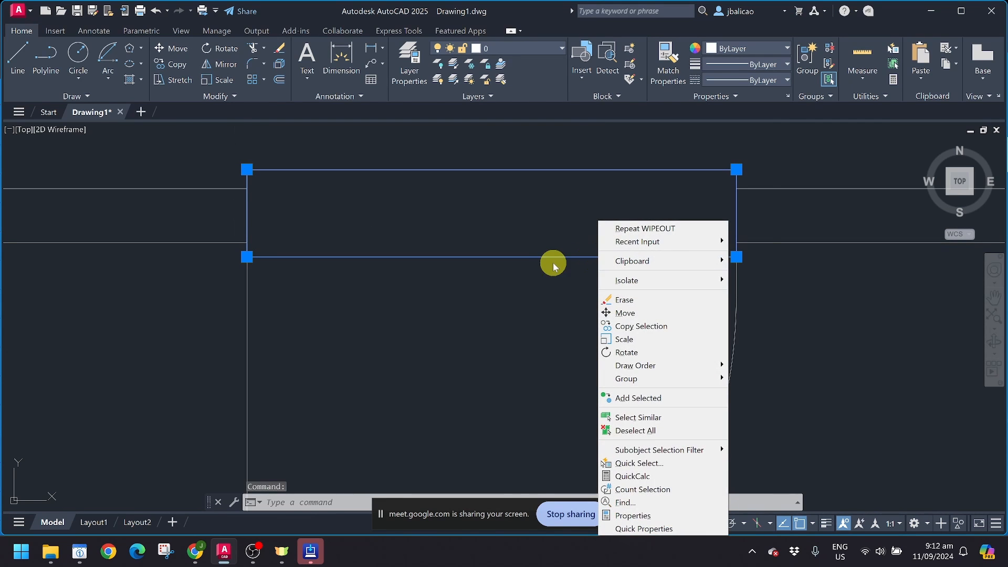
{"action": "left_click", "coordinate": [527, 274]}
{"action": "left_click", "coordinate": [504, 272]}
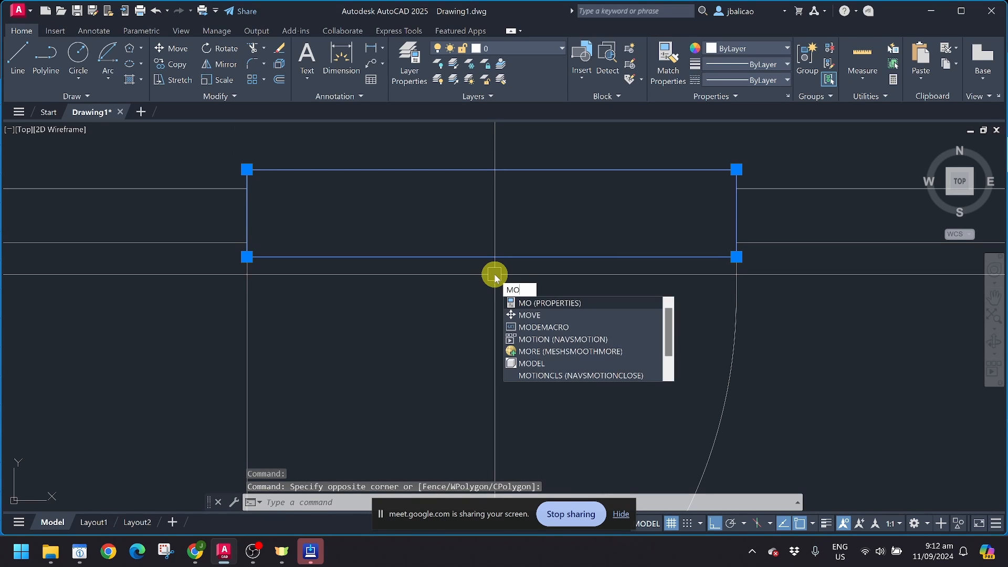
Step: In the wipeout's Properties, set Show clipped to No, then clear the selection
{"action": "key", "text": "Return"}
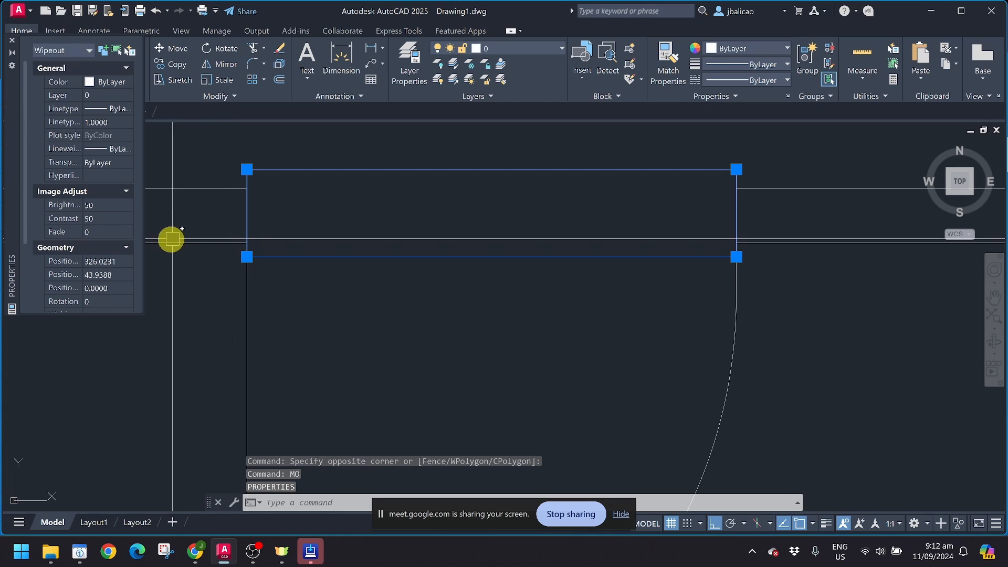
{"action": "scroll", "coordinate": [118, 260], "scroll_direction": "down", "scroll_amount": 3}
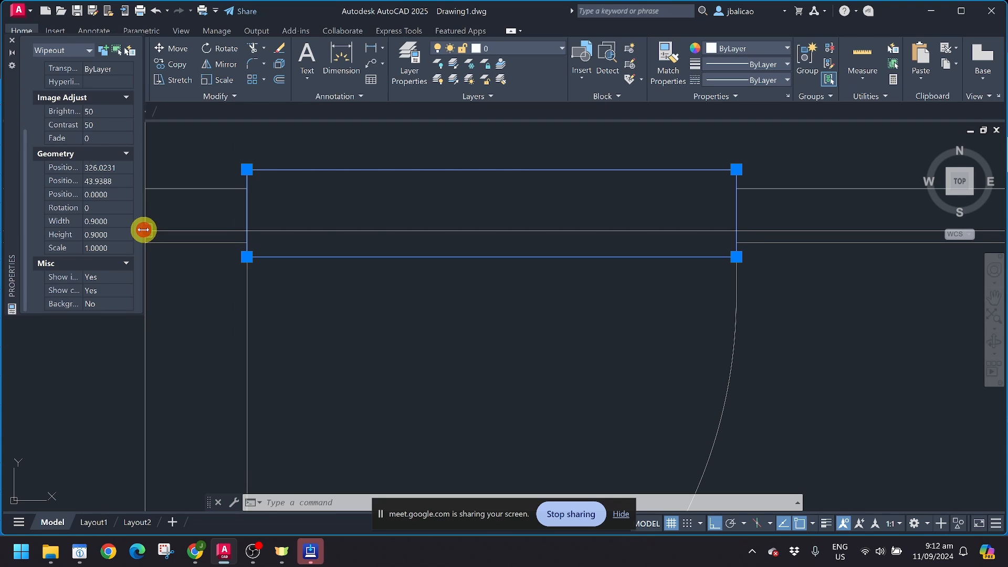
{"action": "left_click_drag", "start_coordinate": [255, 229], "coordinate": [246, 228]}
{"action": "scroll", "coordinate": [112, 230], "scroll_direction": "up", "scroll_amount": 3}
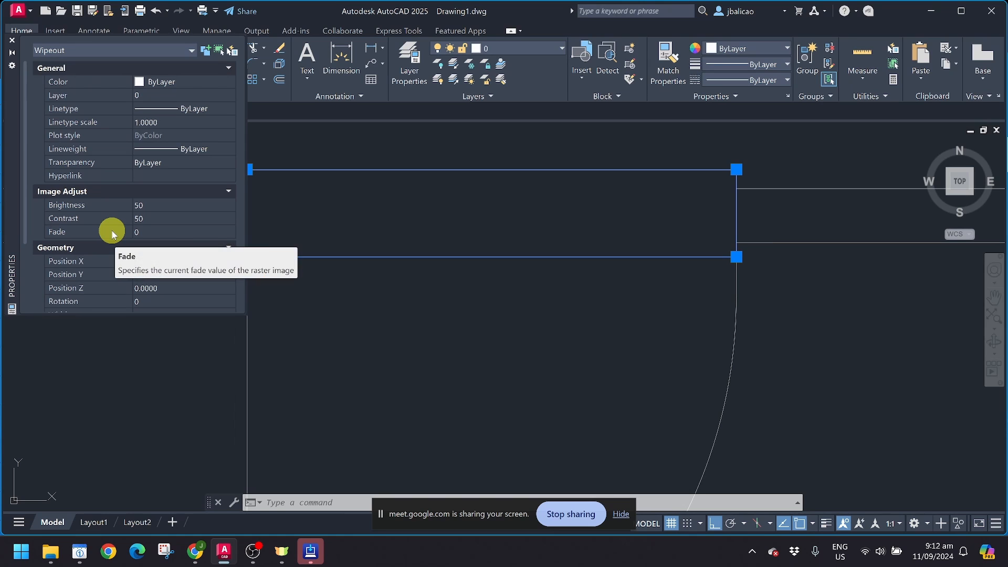
{"action": "scroll", "coordinate": [111, 231], "scroll_direction": "down", "scroll_amount": 2}
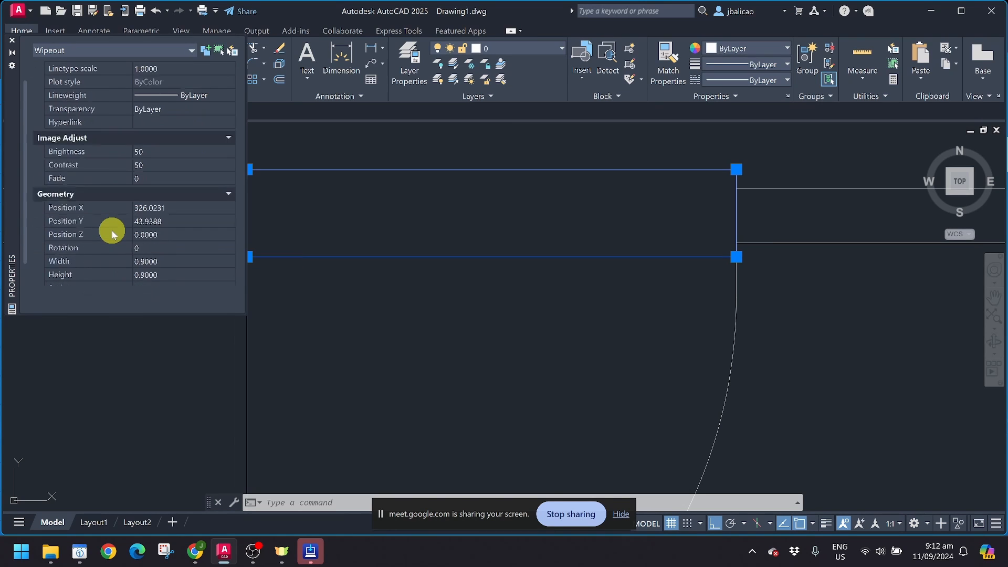
{"action": "scroll", "coordinate": [194, 297], "scroll_direction": "down", "scroll_amount": 1}
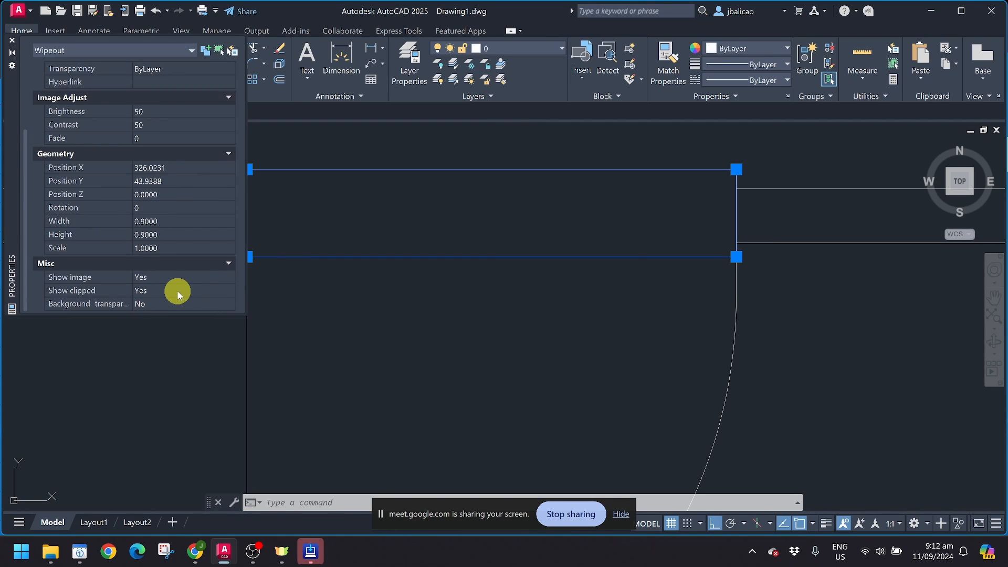
{"action": "left_click", "coordinate": [219, 297]}
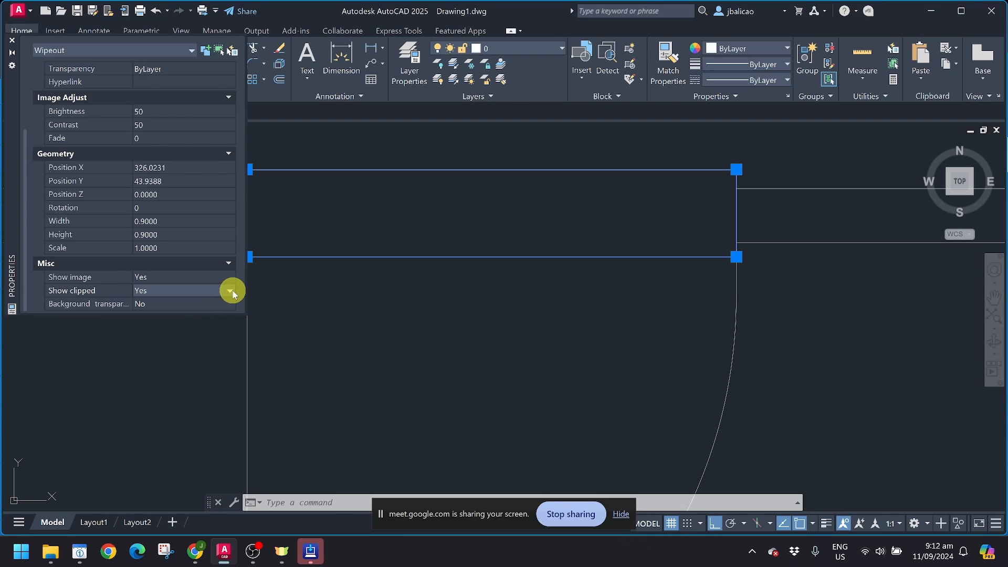
{"action": "left_click", "coordinate": [187, 311]}
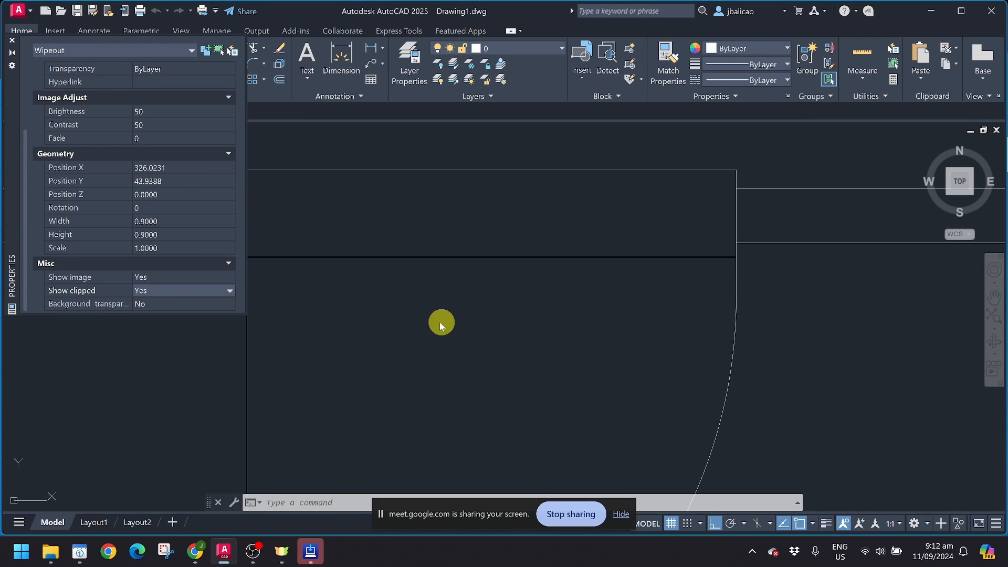
{"action": "scroll", "coordinate": [536, 275], "scroll_direction": "down", "scroll_amount": 2}
{"action": "key", "text": "Escape"}
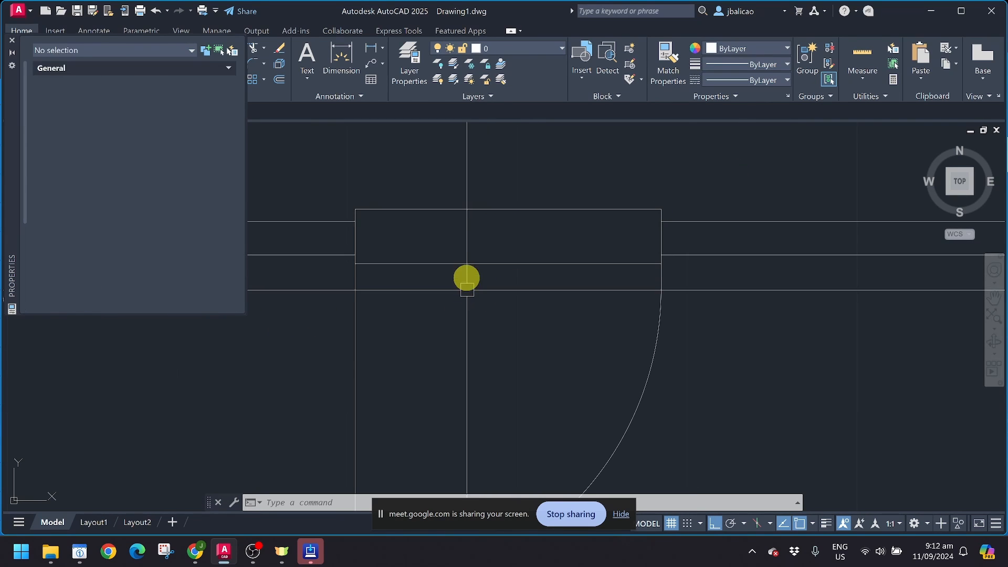
{"action": "left_click", "coordinate": [466, 263]}
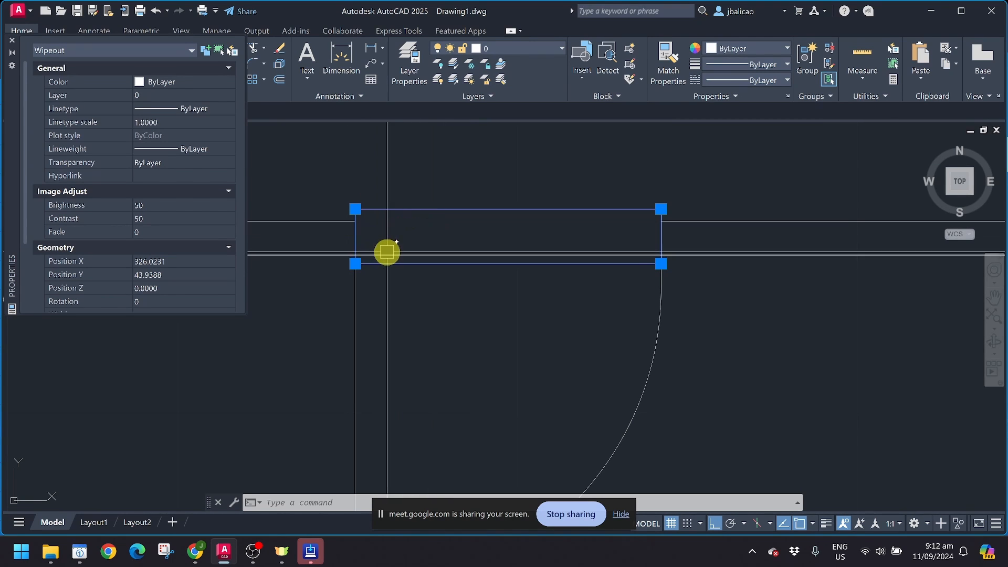
{"action": "key", "text": "Escape"}
Step: Window-select the right door's objects and convert them into a block named 'door'
{"action": "left_click", "coordinate": [13, 41]}
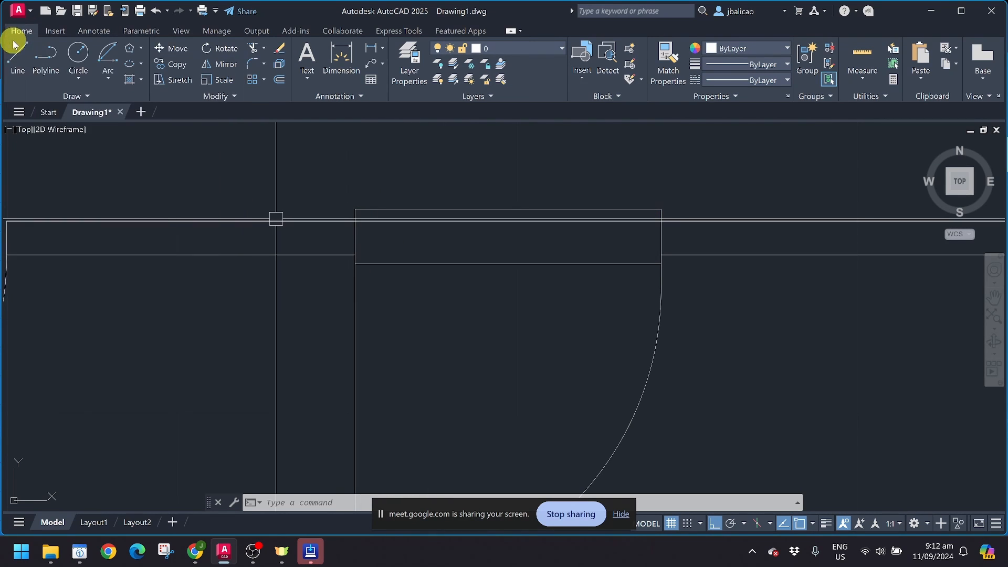
{"action": "left_click", "coordinate": [440, 262]}
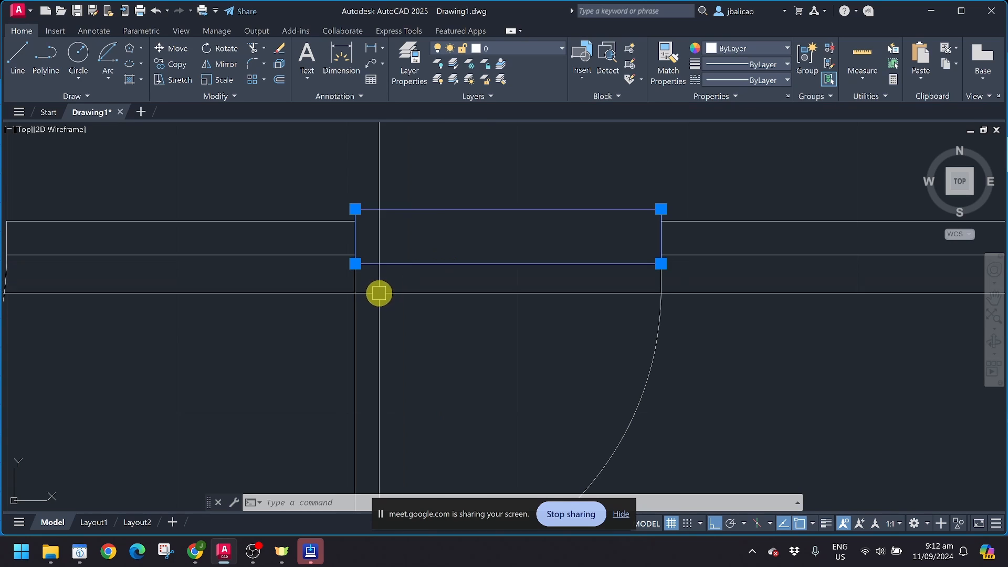
{"action": "scroll", "coordinate": [376, 254], "scroll_direction": "down", "scroll_amount": 5}
{"action": "scroll", "coordinate": [378, 247], "scroll_direction": "up", "scroll_amount": 2}
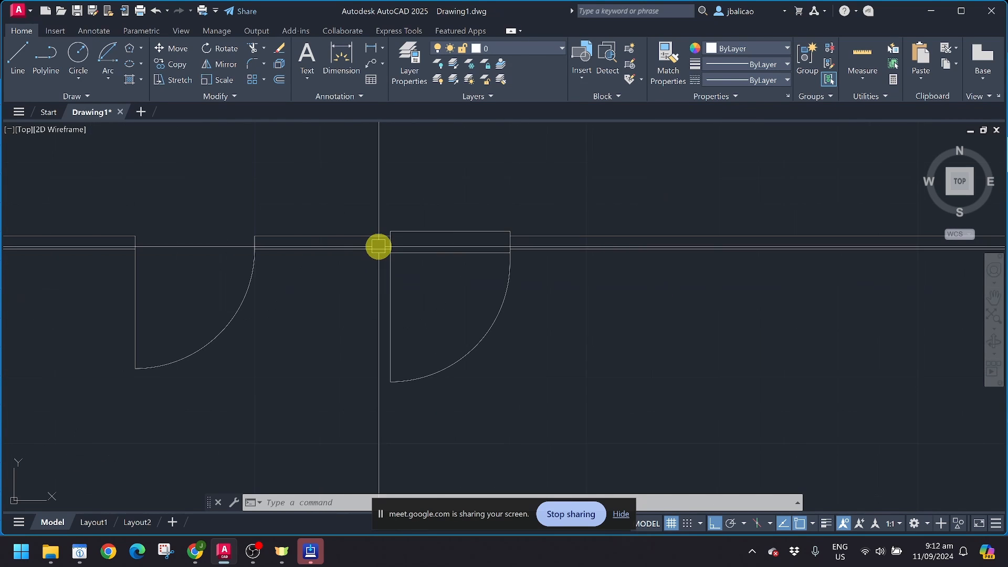
{"action": "left_click", "coordinate": [349, 187]}
{"action": "left_click", "coordinate": [567, 429]}
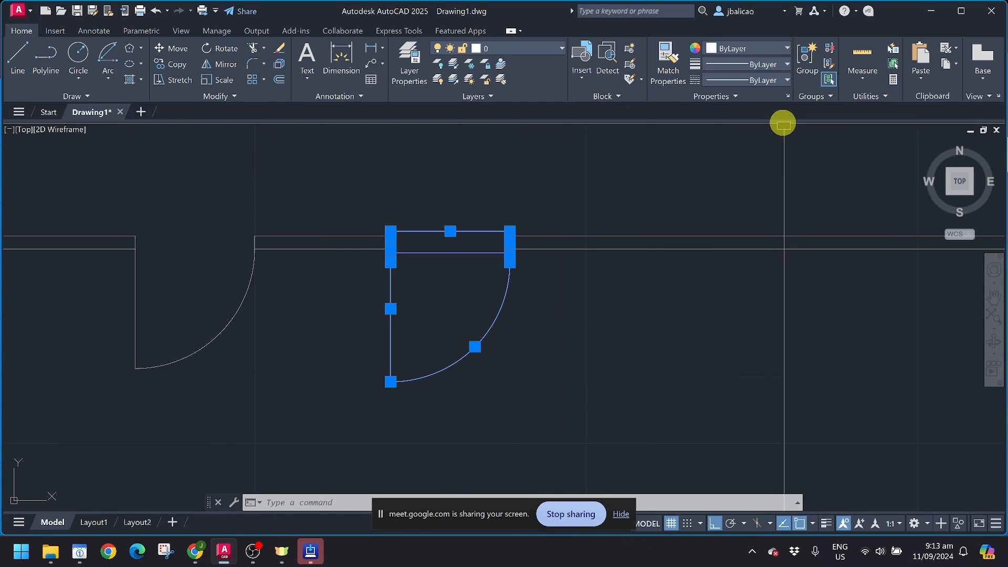
{"action": "left_click", "coordinate": [630, 48]}
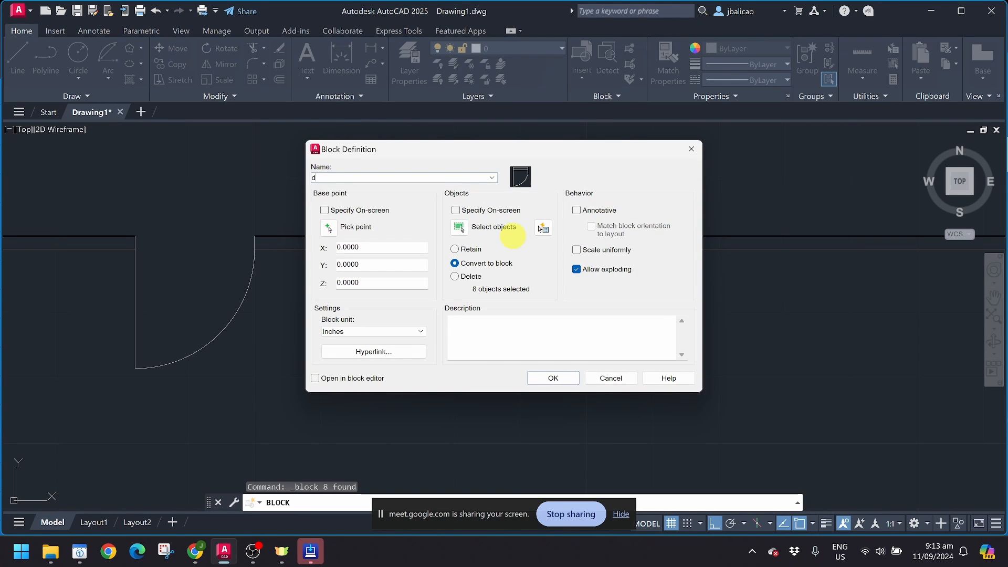
{"action": "left_click", "coordinate": [562, 374]}
{"action": "left_click", "coordinate": [564, 375]}
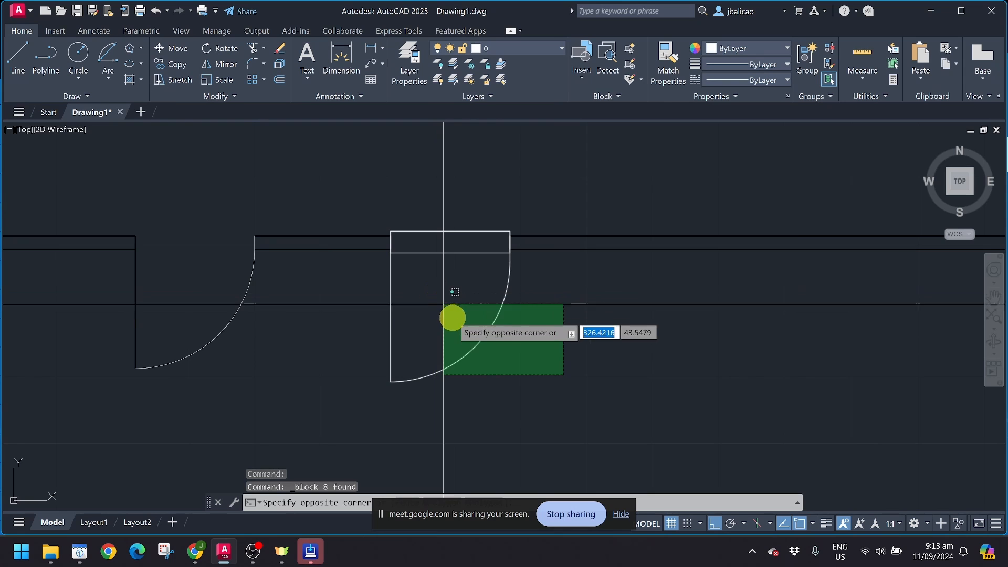
Step: Copy the door block from its top-left corner to three more spots along the wall
{"action": "left_click", "coordinate": [478, 345]}
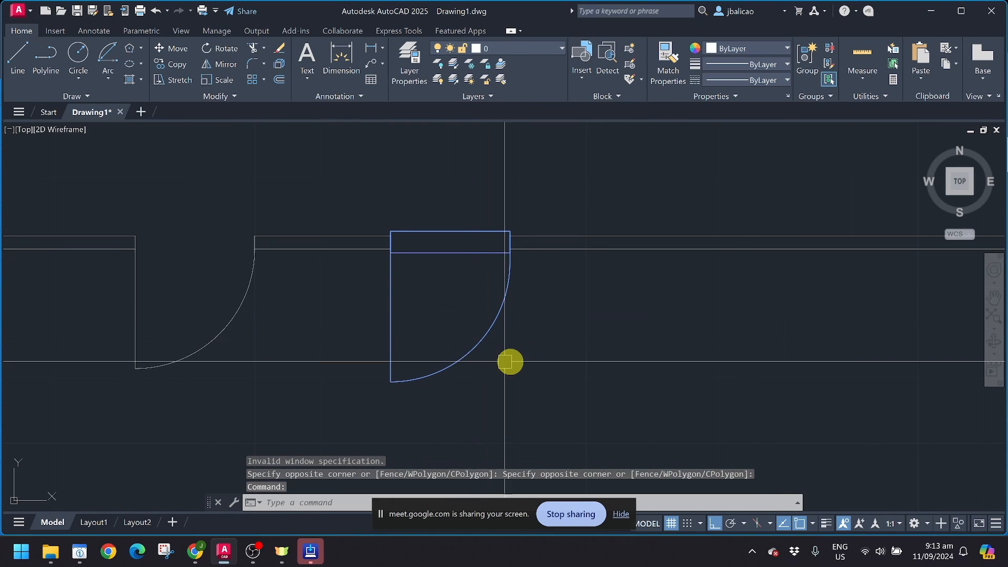
{"action": "type", "text": "co"}
{"action": "key", "text": "Return"}
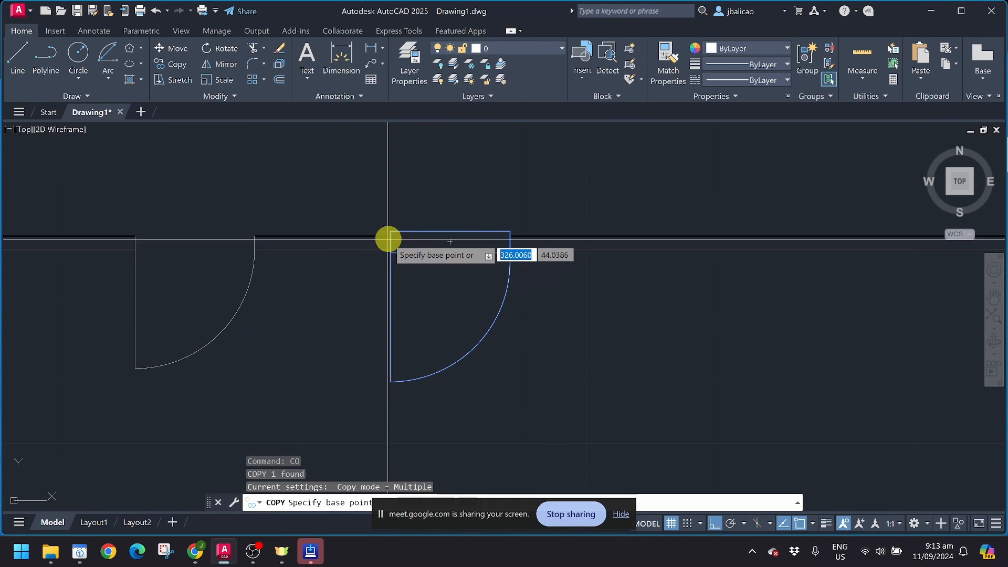
{"action": "left_click", "coordinate": [391, 236]}
{"action": "left_click", "coordinate": [670, 236]}
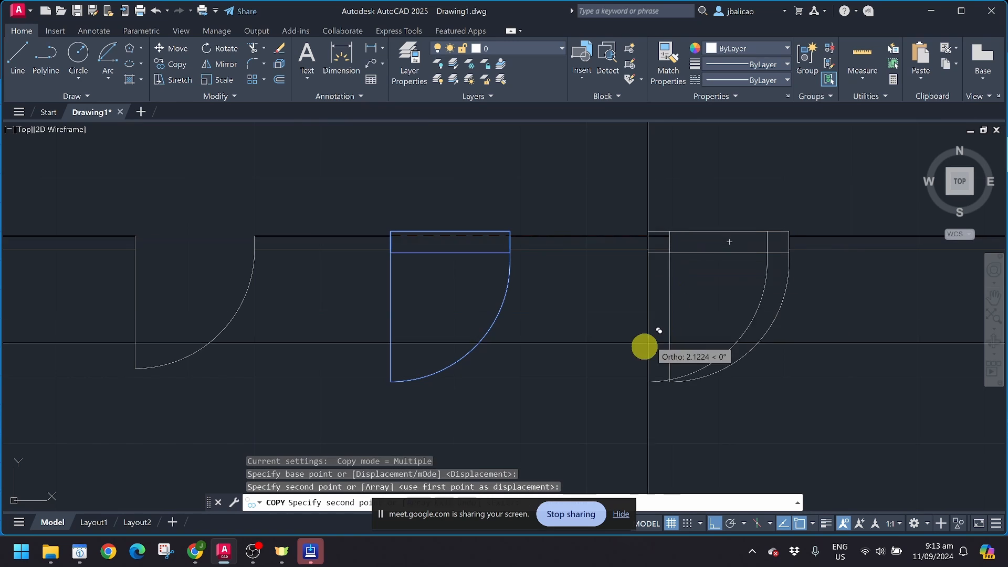
{"action": "middle_click_drag", "start_coordinate": [634, 348], "coordinate": [373, 344]}
{"action": "left_click", "coordinate": [634, 247]}
{"action": "middle_click_drag", "start_coordinate": [687, 334], "coordinate": [489, 379]}
{"action": "left_click", "coordinate": [619, 288]}
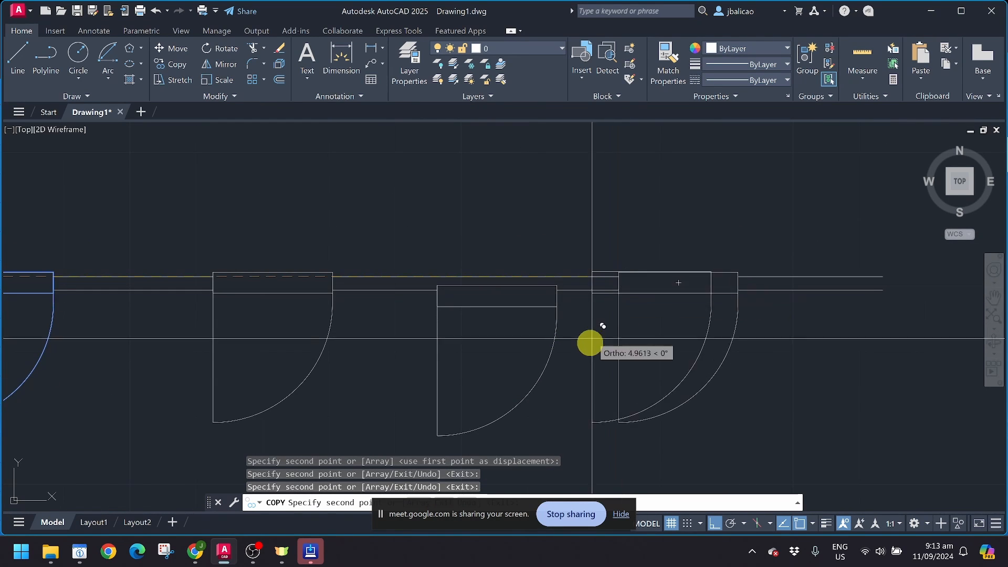
{"action": "scroll", "coordinate": [589, 338], "scroll_direction": "down", "scroll_amount": 4}
{"action": "key", "text": "Escape"}
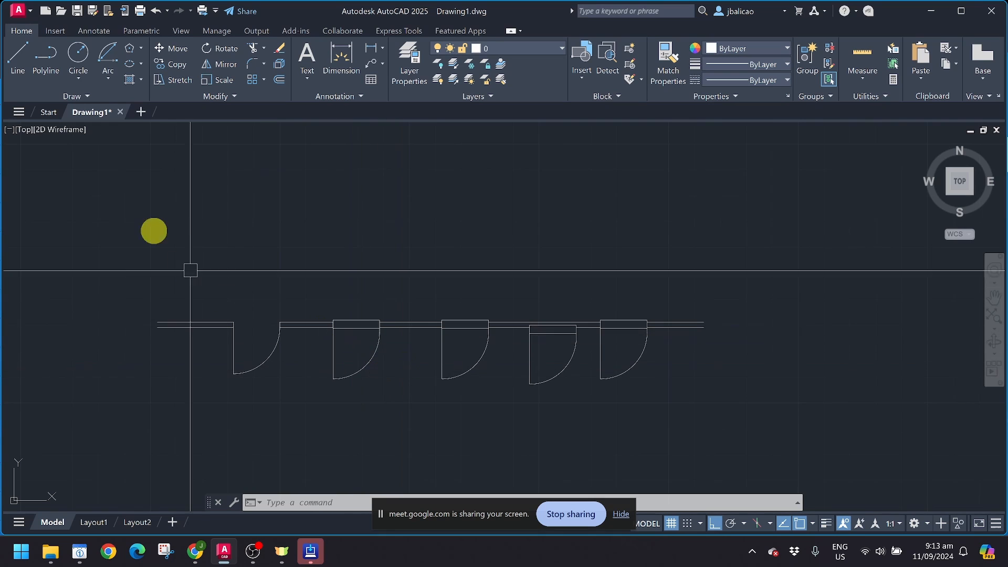
{"action": "left_click", "coordinate": [78, 97]}
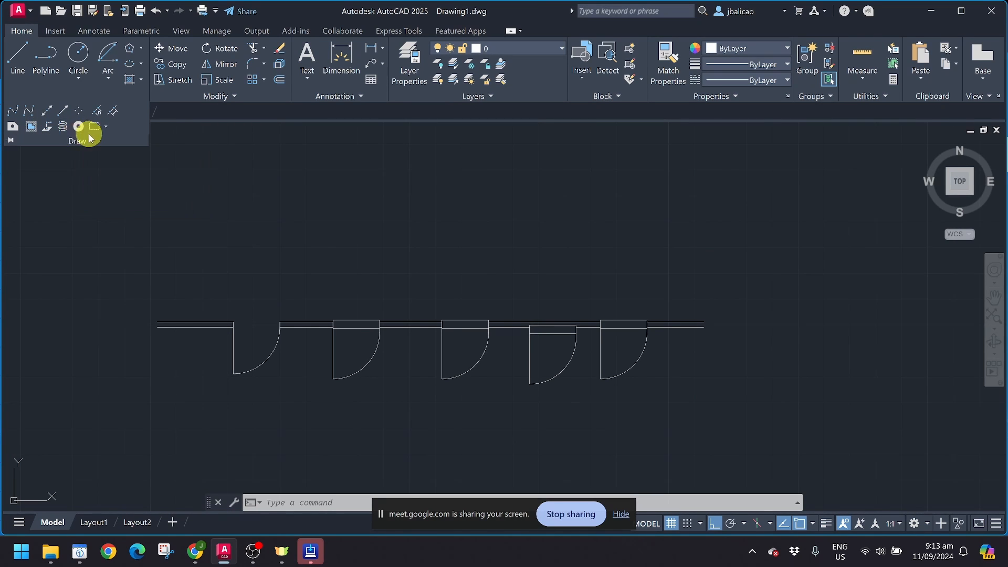
Step: Draw a rectangular revision cloud, then undo it as misplaced
{"action": "left_click", "coordinate": [106, 127]}
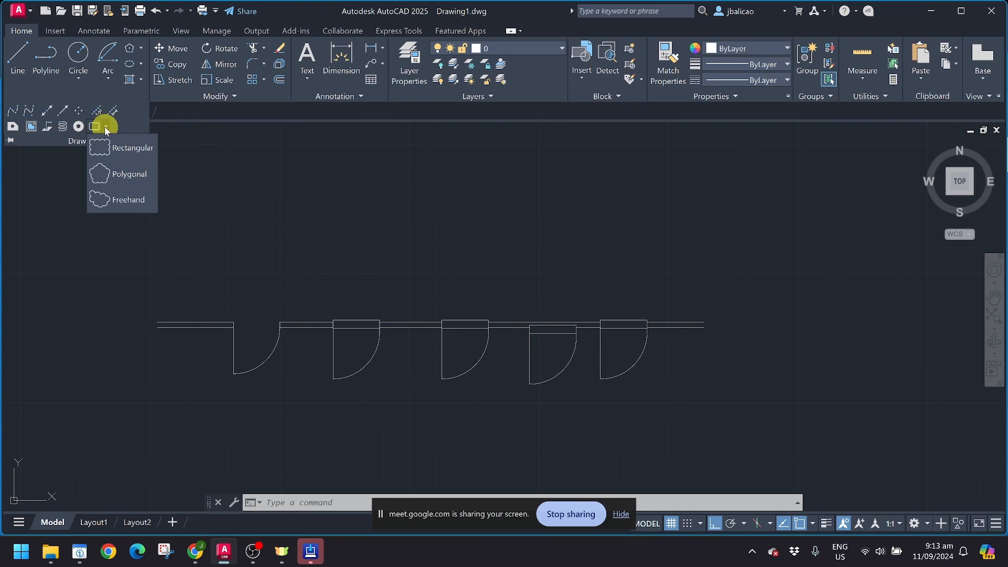
{"action": "left_click", "coordinate": [104, 156]}
{"action": "middle_click_drag", "start_coordinate": [167, 278], "coordinate": [249, 250]}
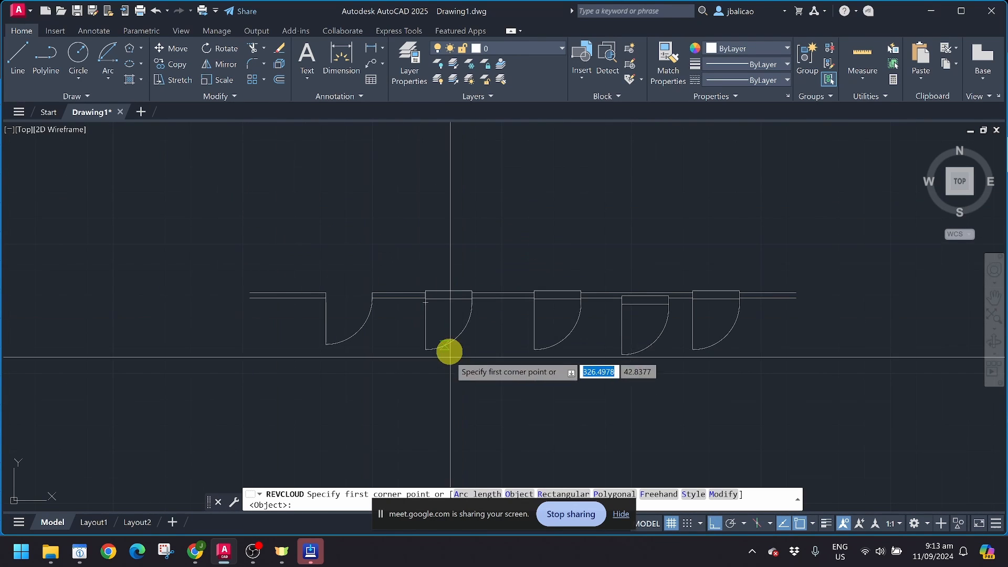
{"action": "left_click", "coordinate": [261, 234]}
{"action": "left_click", "coordinate": [467, 251]}
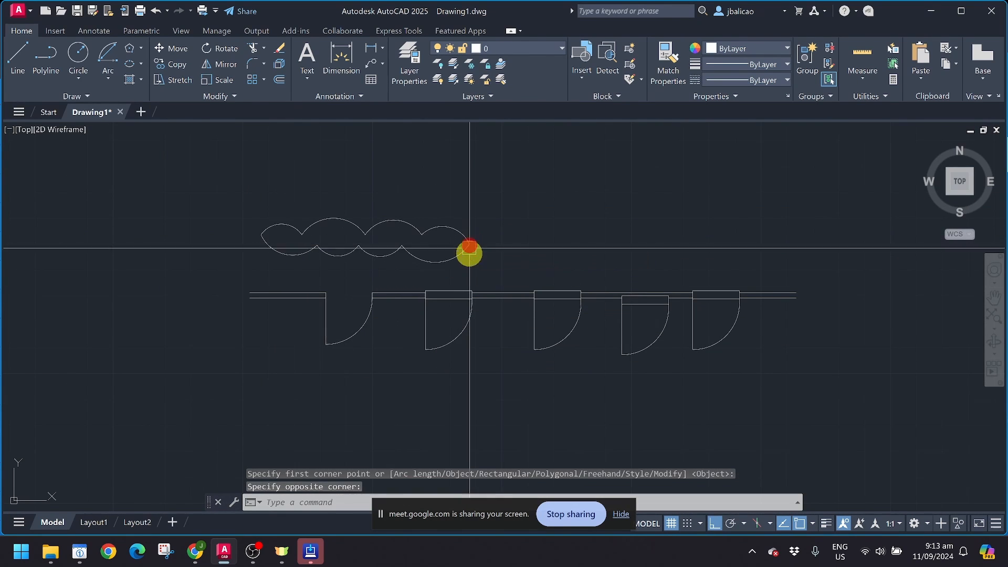
{"action": "key", "text": "ctrl+z"}
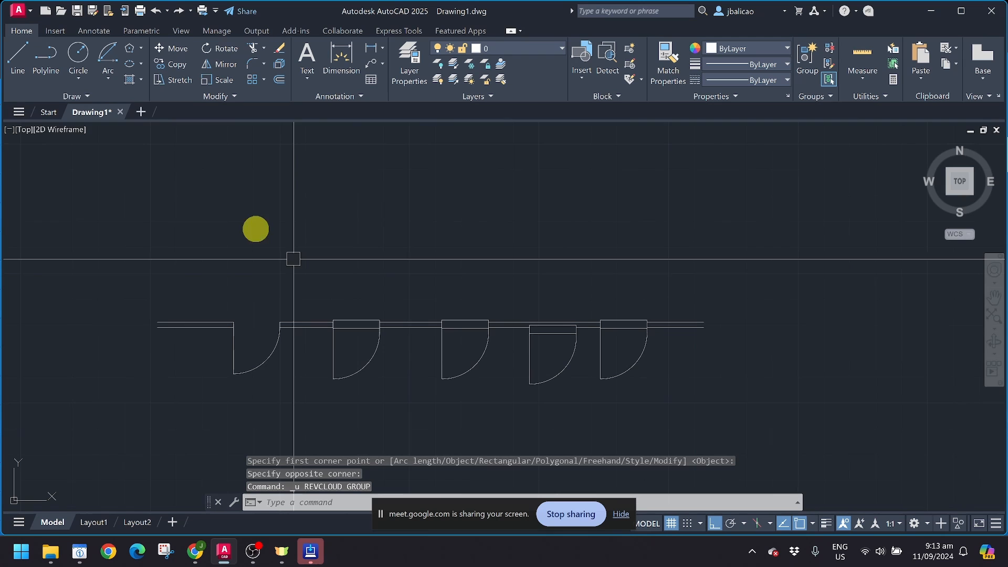
Step: Redraw the rectangular revision cloud around the wall's left end and first three doors
{"action": "left_click", "coordinate": [91, 97]}
{"action": "left_click", "coordinate": [96, 126]}
{"action": "left_click", "coordinate": [130, 219]}
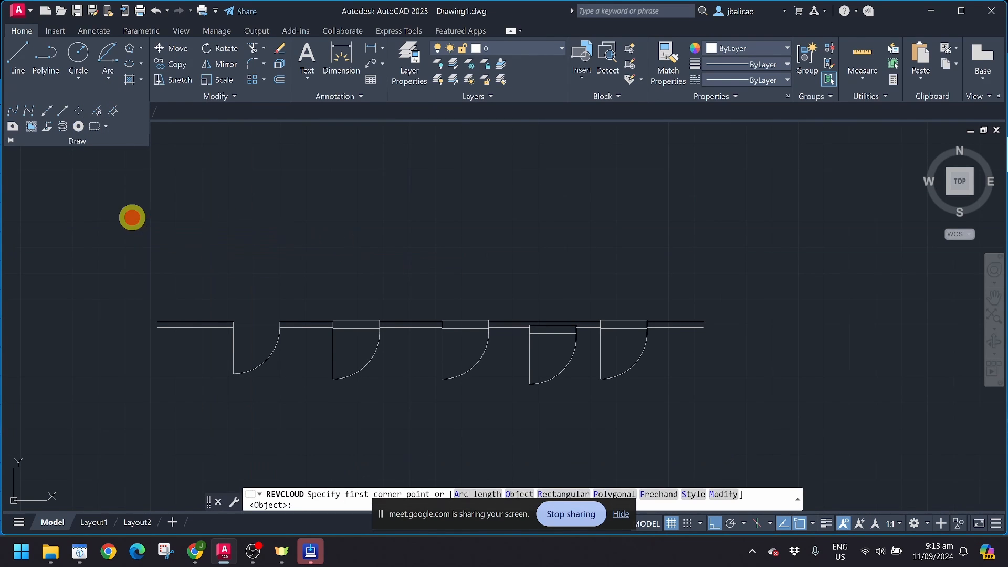
{"action": "left_click", "coordinate": [497, 422]}
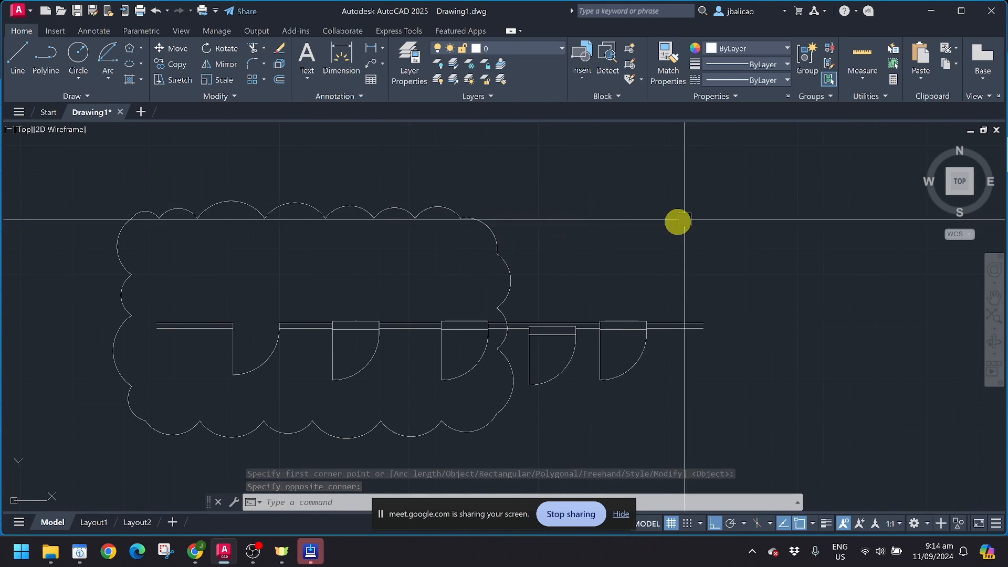
{"action": "left_click", "coordinate": [96, 99]}
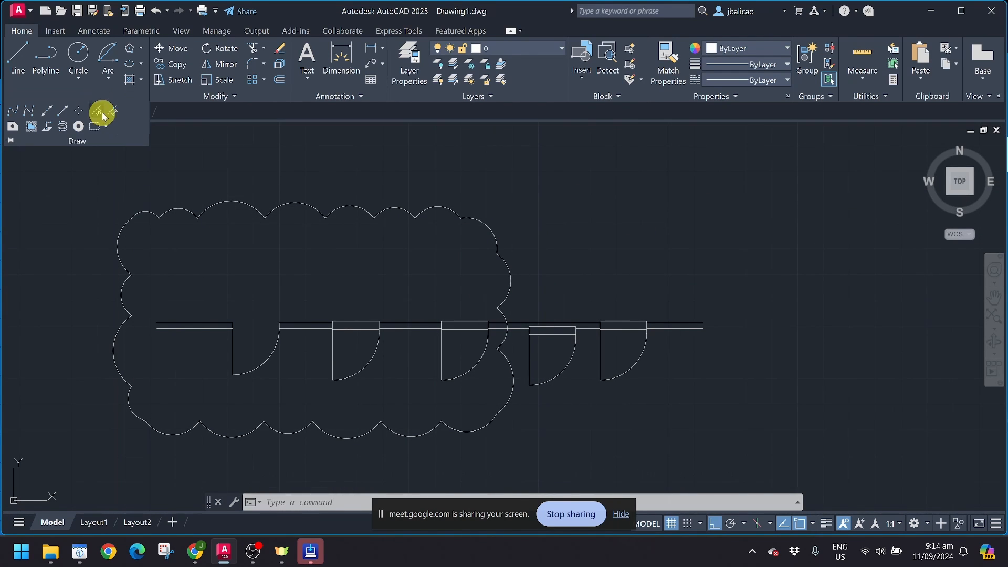
{"action": "left_click", "coordinate": [102, 126]}
{"action": "left_click", "coordinate": [126, 173]}
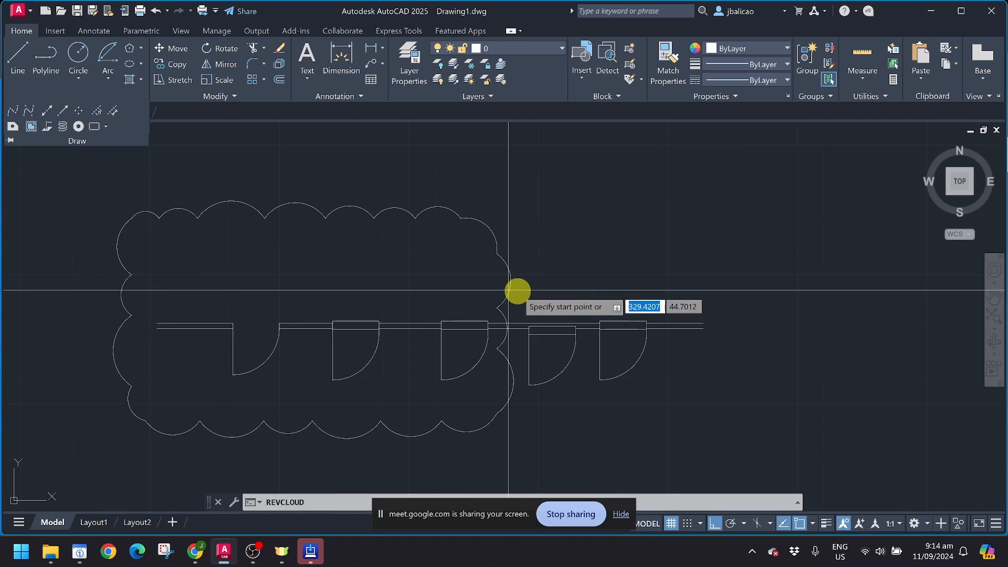
{"action": "middle_click_drag", "start_coordinate": [518, 293], "coordinate": [326, 271]}
{"action": "left_click", "coordinate": [368, 227]}
{"action": "left_click", "coordinate": [465, 171]}
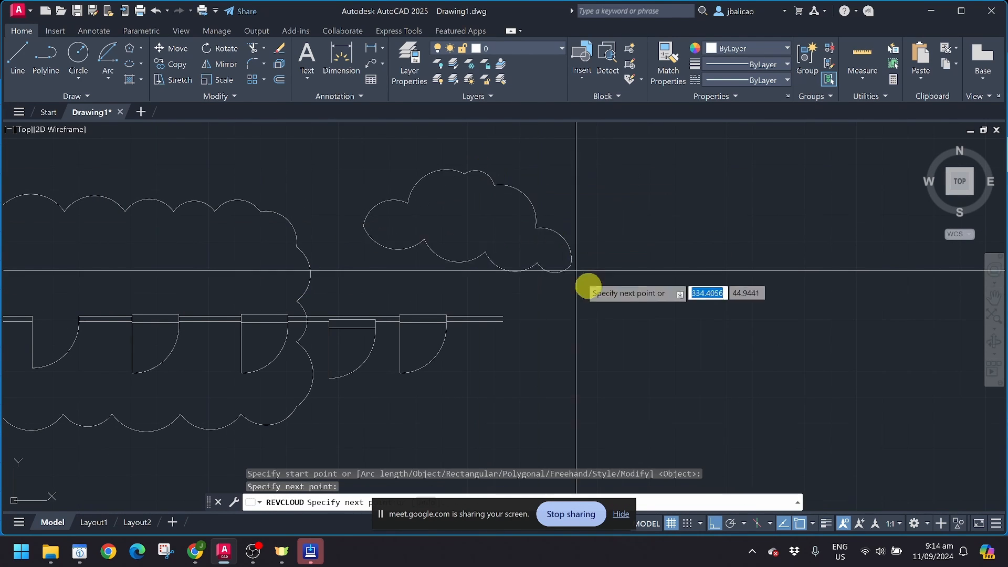
{"action": "left_click", "coordinate": [406, 455]}
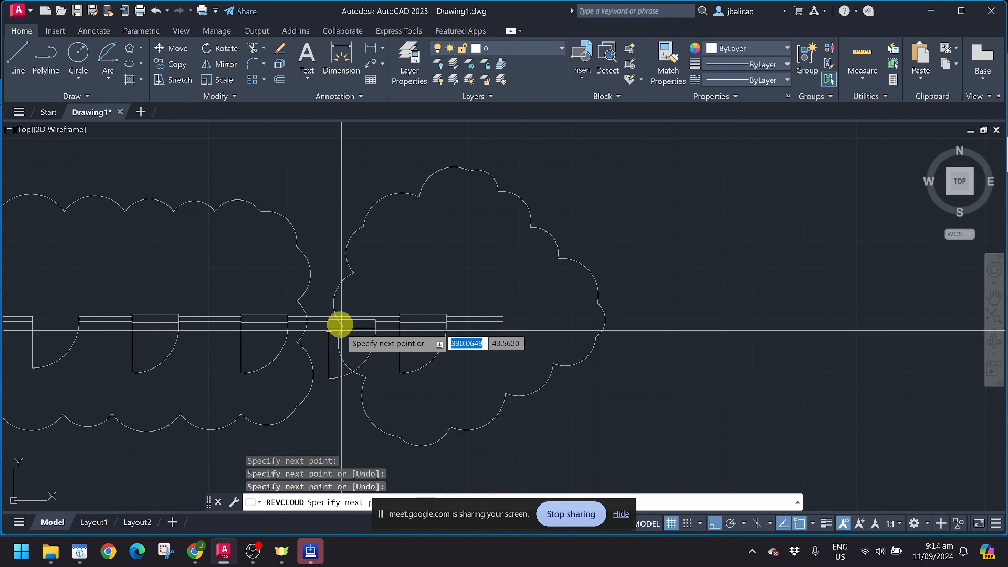
{"action": "left_click", "coordinate": [337, 407]}
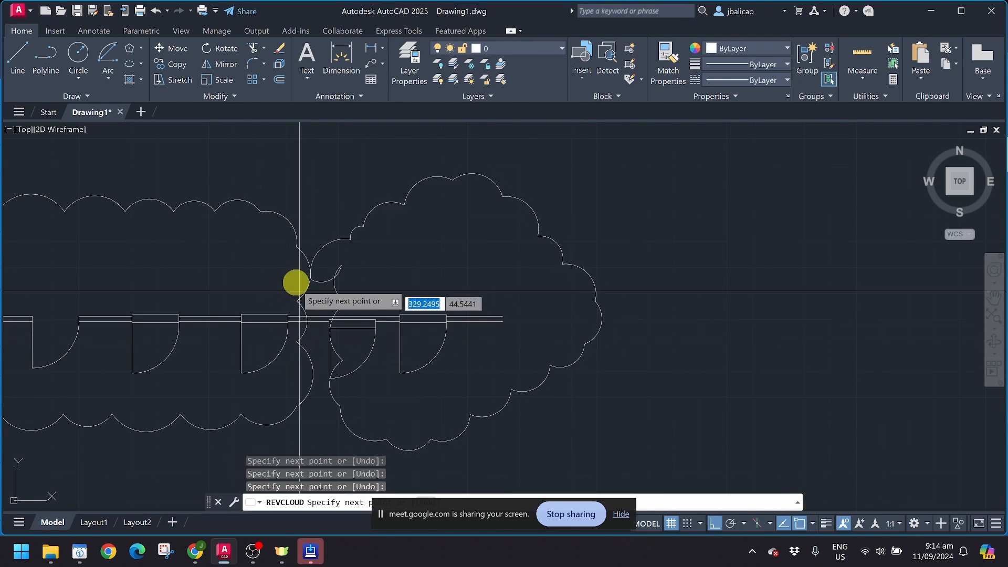
{"action": "key", "text": "Escape"}
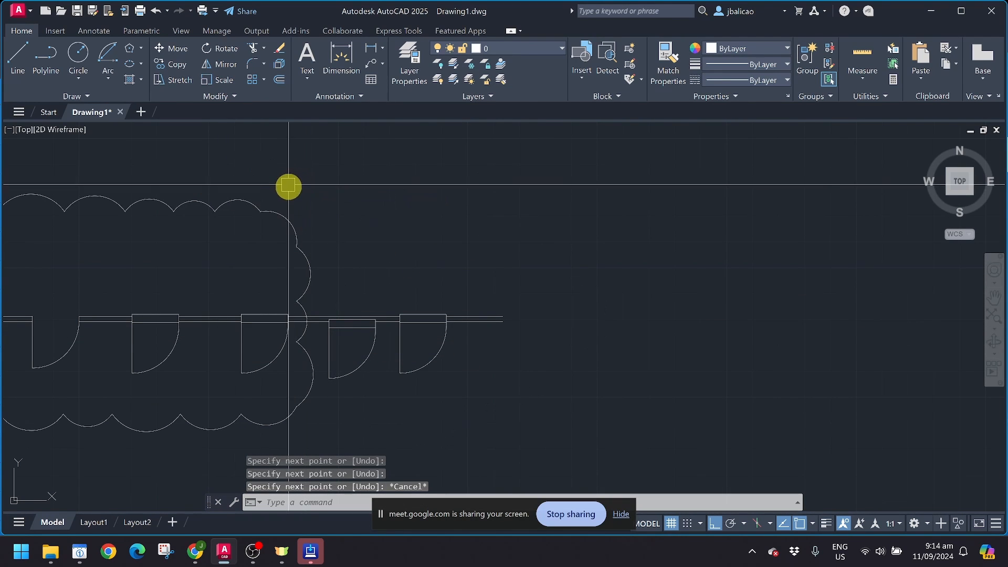
{"action": "left_click", "coordinate": [87, 97]}
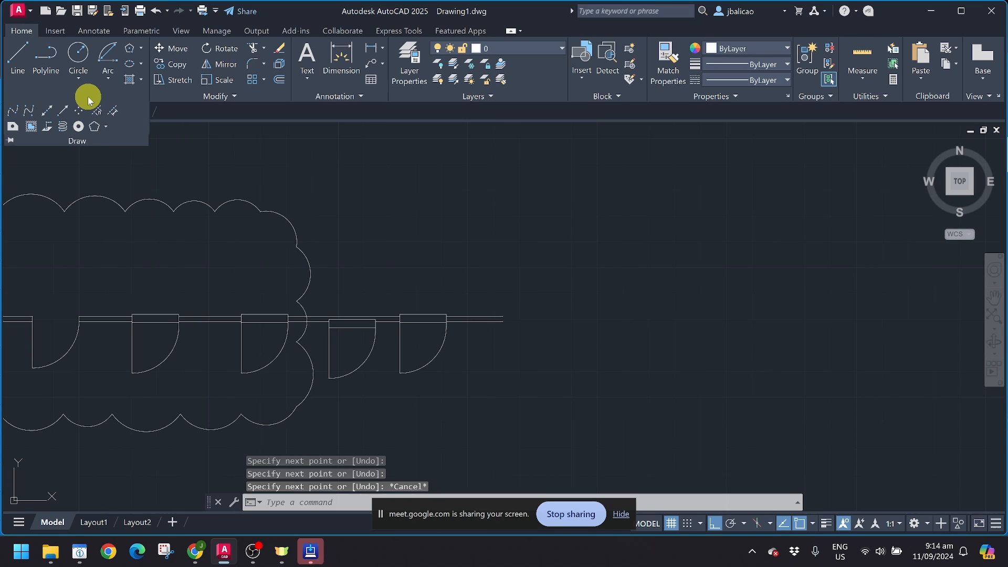
Step: Trace a freehand revision cloud near the wall's right end and check it by selecting it
{"action": "left_click", "coordinate": [106, 126]}
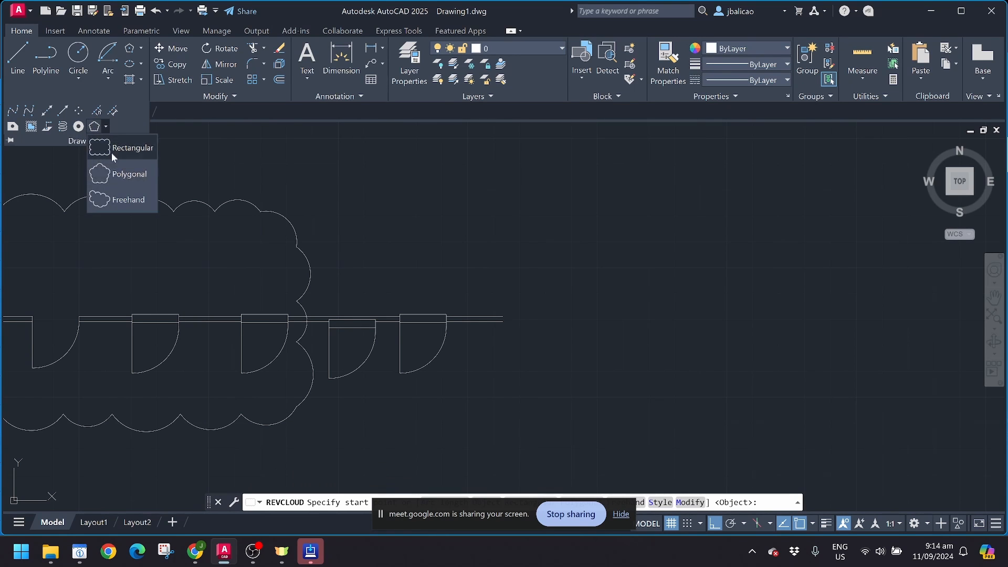
{"action": "left_click", "coordinate": [113, 203]}
{"action": "middle_click_drag", "start_coordinate": [365, 260], "coordinate": [190, 310]}
{"action": "mouse_move", "coordinate": [344, 230]}
{"action": "left_mouse_down"}
{"action": "mouse_move", "coordinate": [601, 173]}
{"action": "mouse_move", "coordinate": [615, 311]}
{"action": "mouse_move", "coordinate": [488, 419]}
{"action": "mouse_move", "coordinate": [247, 352]}
{"action": "mouse_move", "coordinate": [286, 265]}
{"action": "mouse_move", "coordinate": [341, 233]}
{"action": "left_mouse_up"}
{"action": "left_click", "coordinate": [342, 233]}
{"action": "scroll", "coordinate": [430, 294], "scroll_direction": "down", "scroll_amount": 5}
{"action": "key", "text": "Escape"}
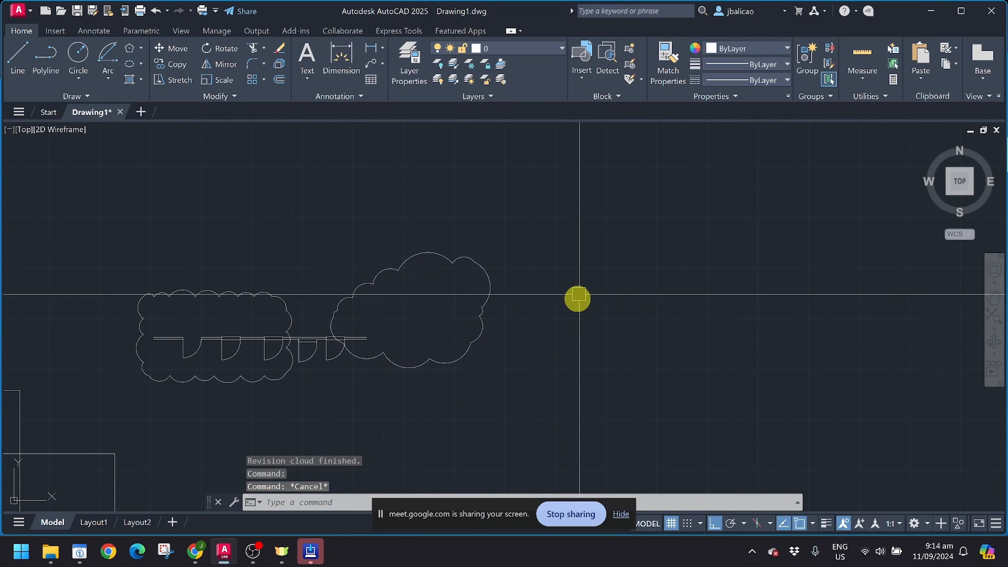
{"action": "left_click", "coordinate": [493, 282]}
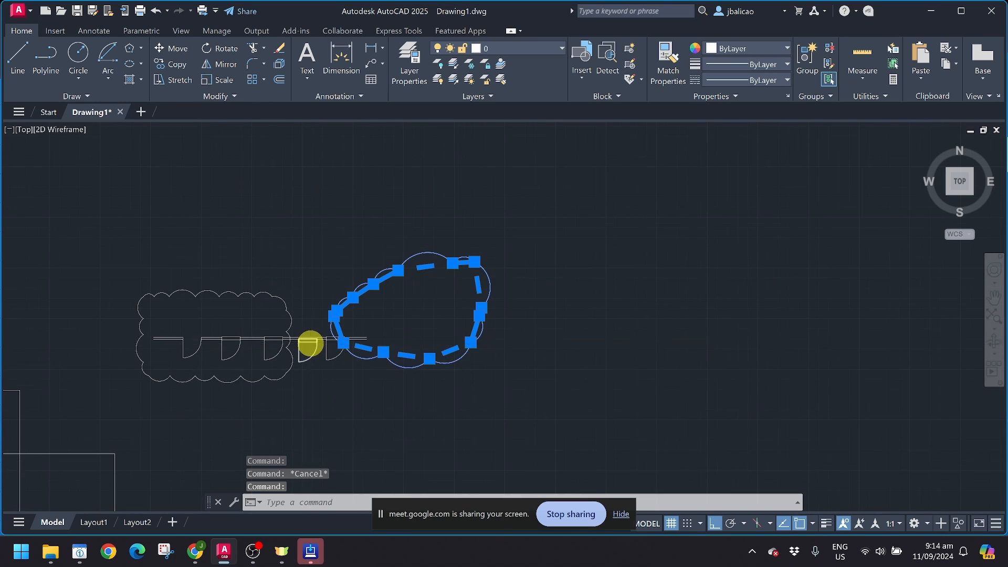
{"action": "scroll", "coordinate": [308, 342], "scroll_direction": "up", "scroll_amount": 5}
{"action": "scroll", "coordinate": [430, 274], "scroll_direction": "down", "scroll_amount": 5}
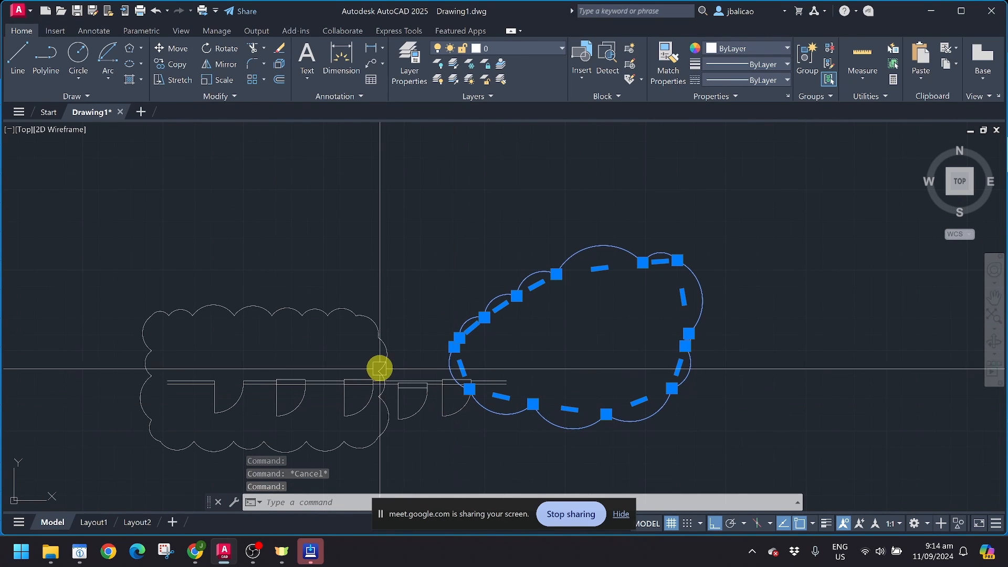
{"action": "key", "text": "Escape"}
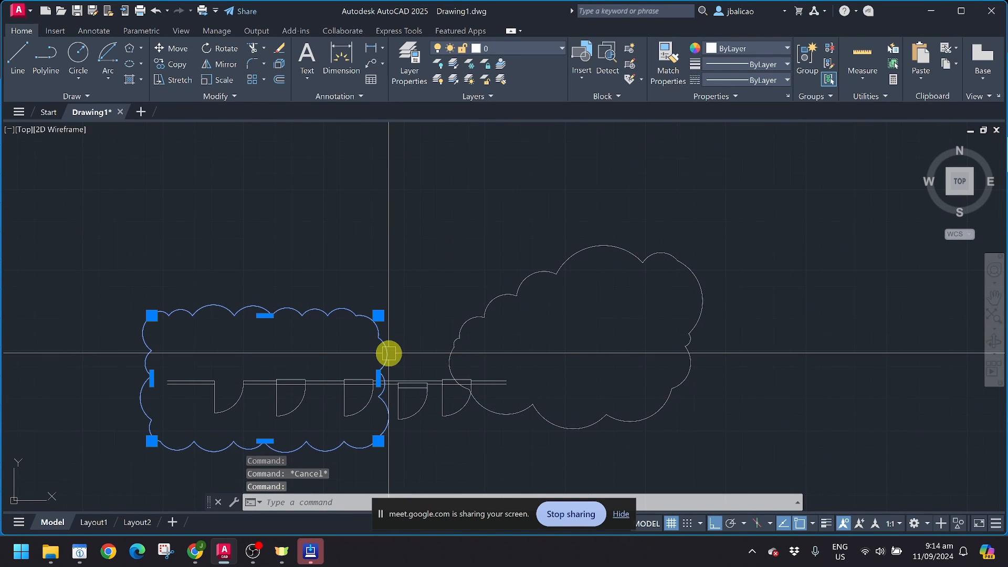
Step: Draw a second freehand revision cloud beside the first
{"action": "left_click", "coordinate": [88, 96]}
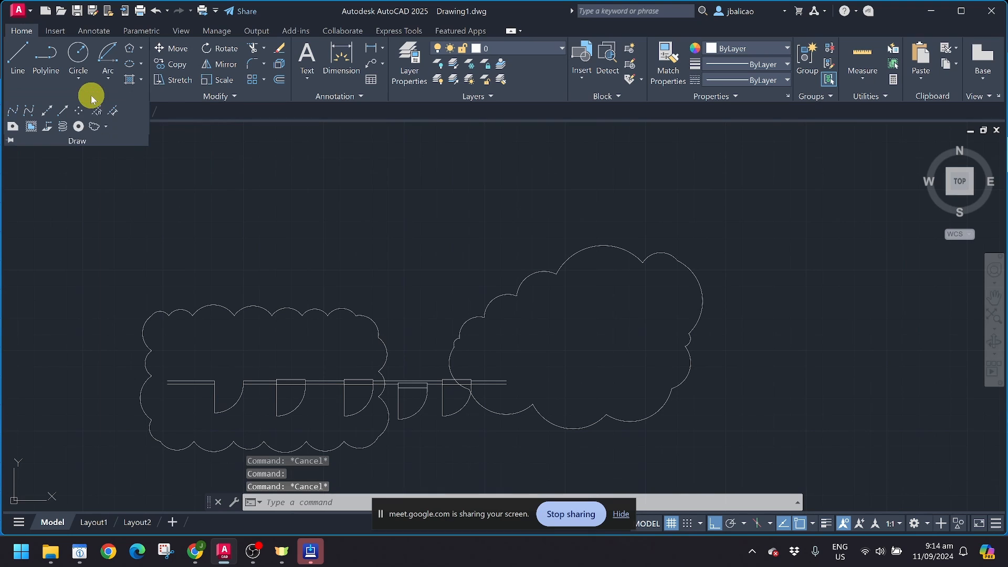
{"action": "left_click", "coordinate": [93, 129]}
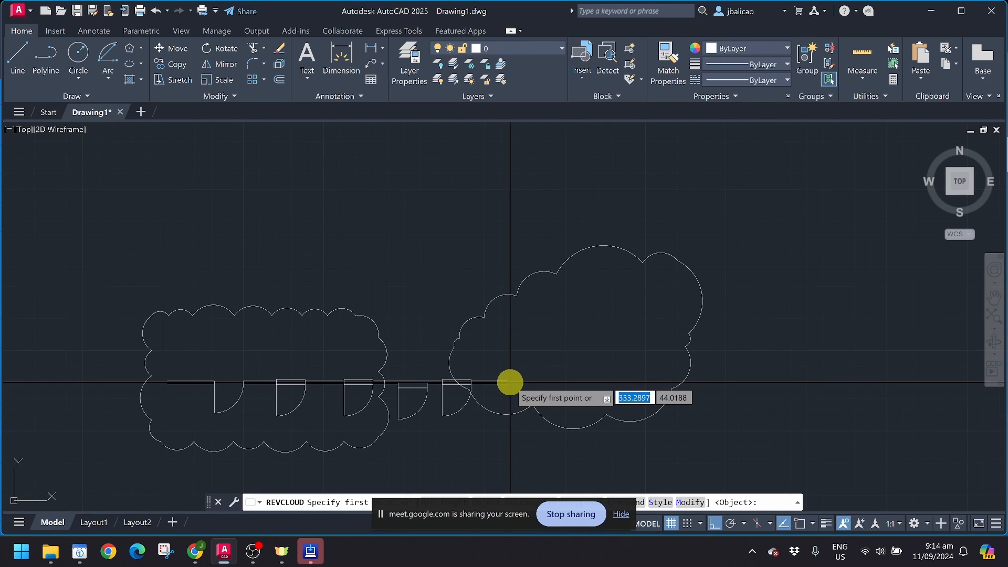
{"action": "middle_click_drag", "start_coordinate": [508, 378], "coordinate": [196, 340]}
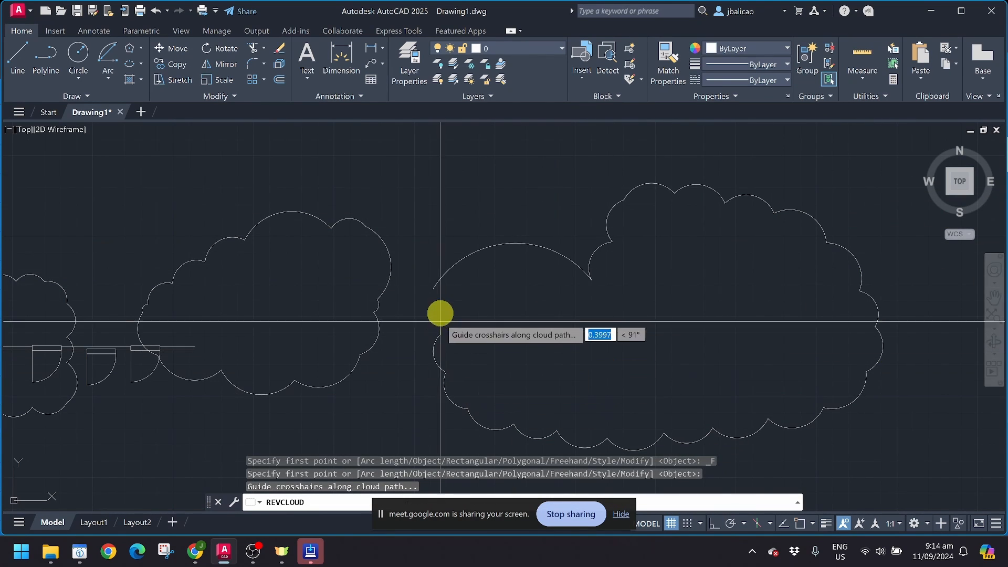
{"action": "key", "text": "Return"}
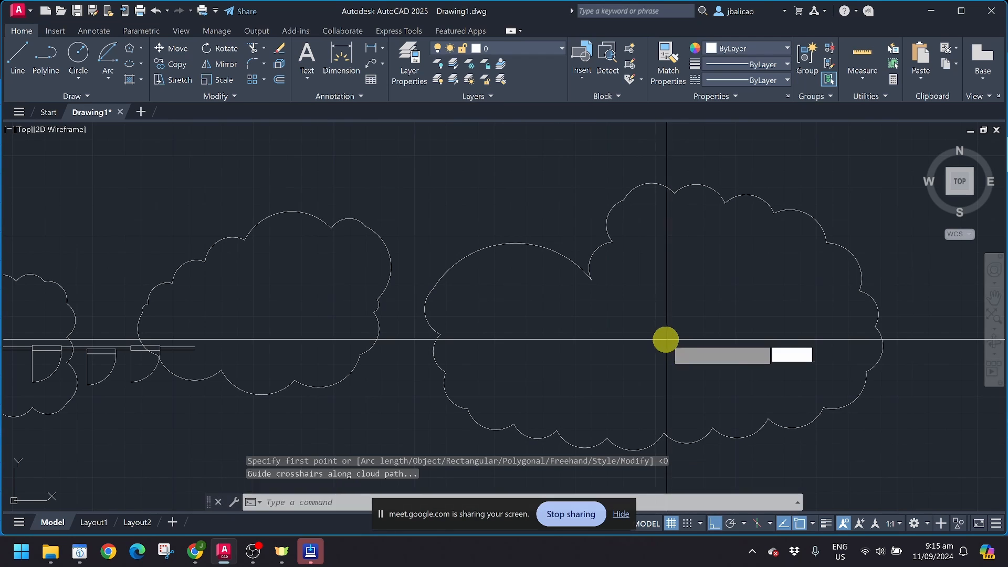
{"action": "scroll", "coordinate": [665, 340], "scroll_direction": "down", "scroll_amount": 5}
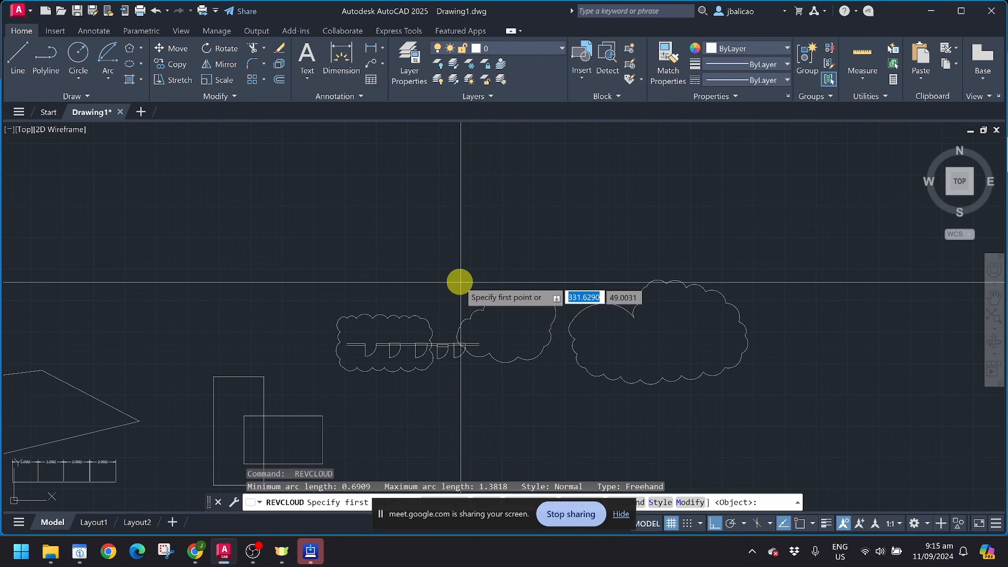